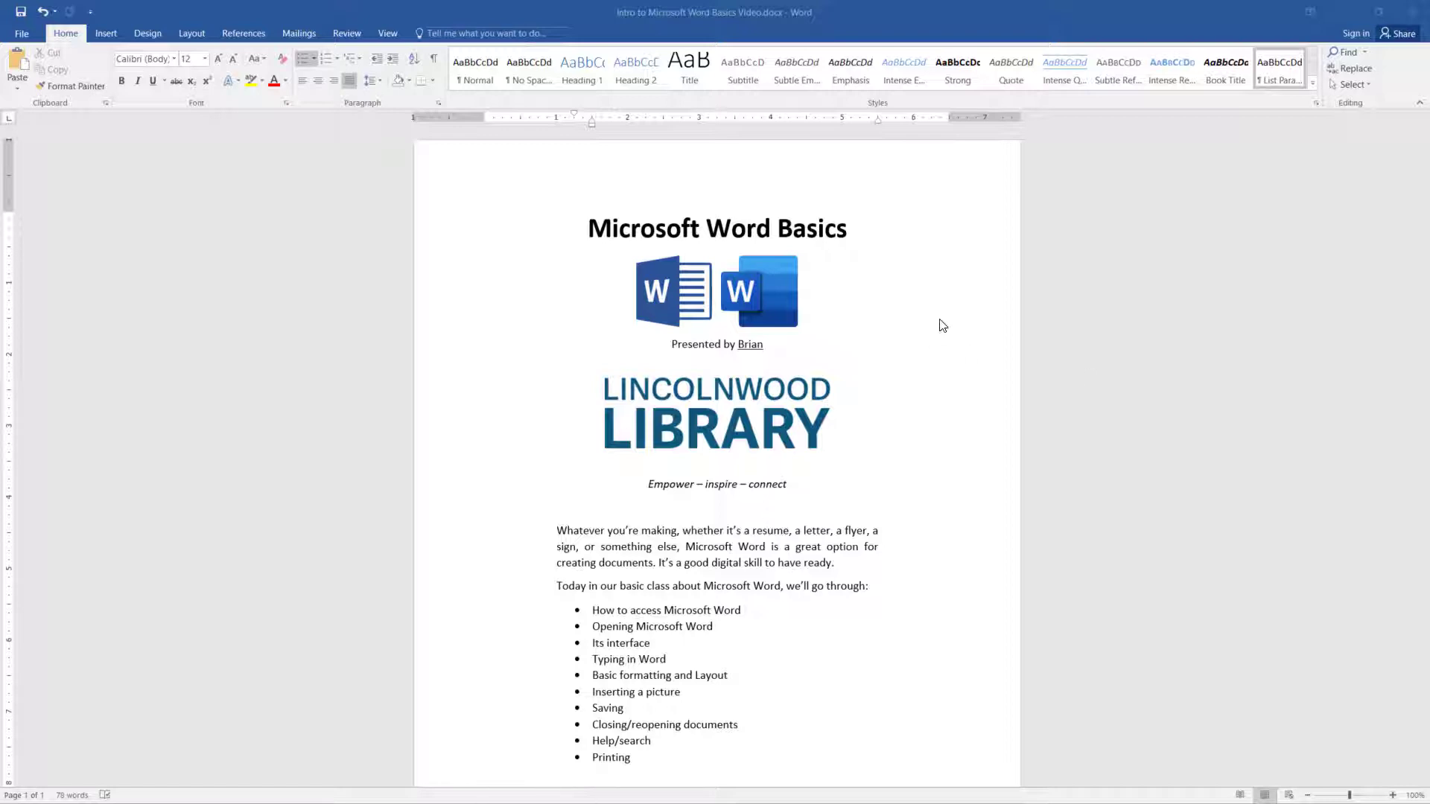
Switch to Chrome and examine the Microsoft Store's Word page, highlighting the Microsoft 365 subscription offer sentence.
click(1345, 12)
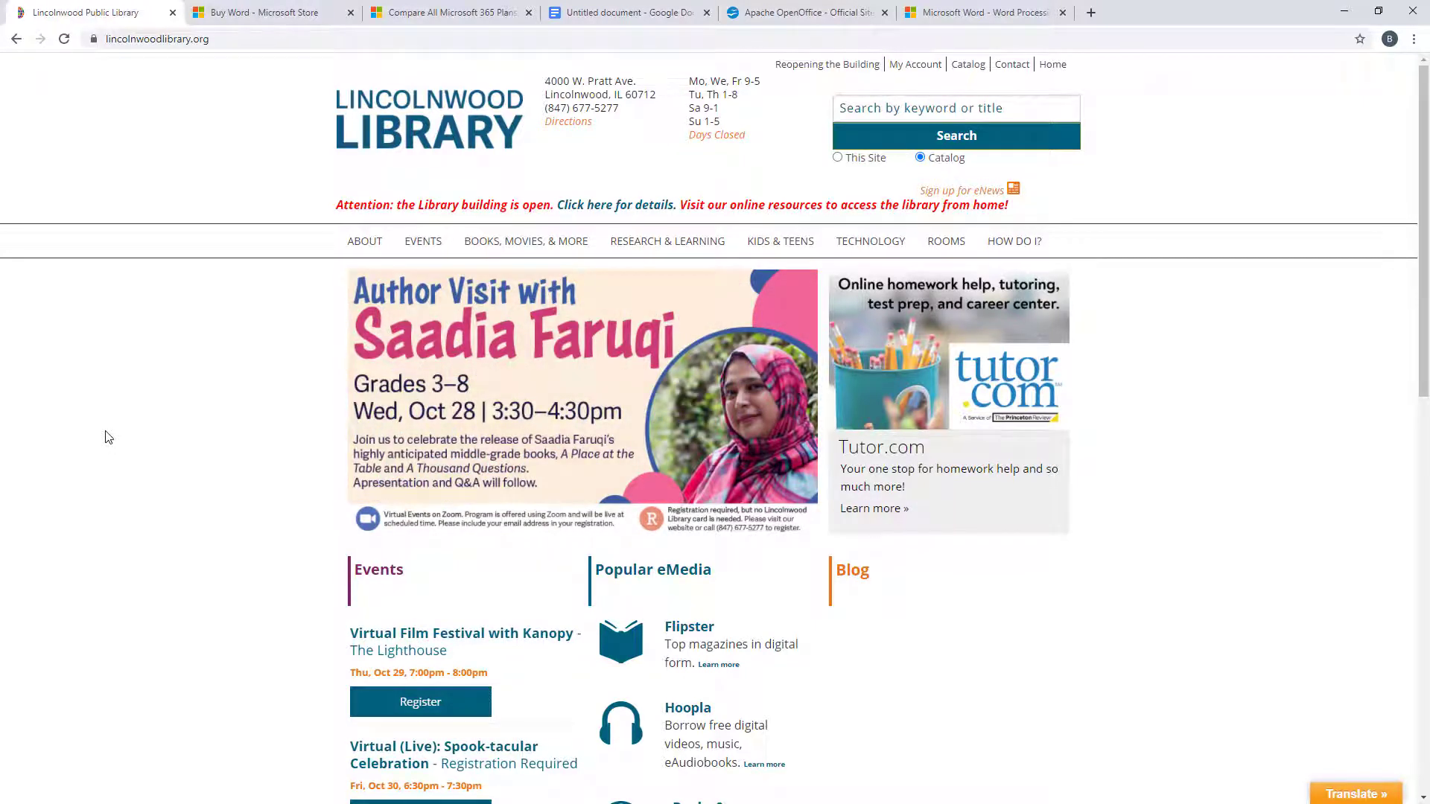
click(253, 20)
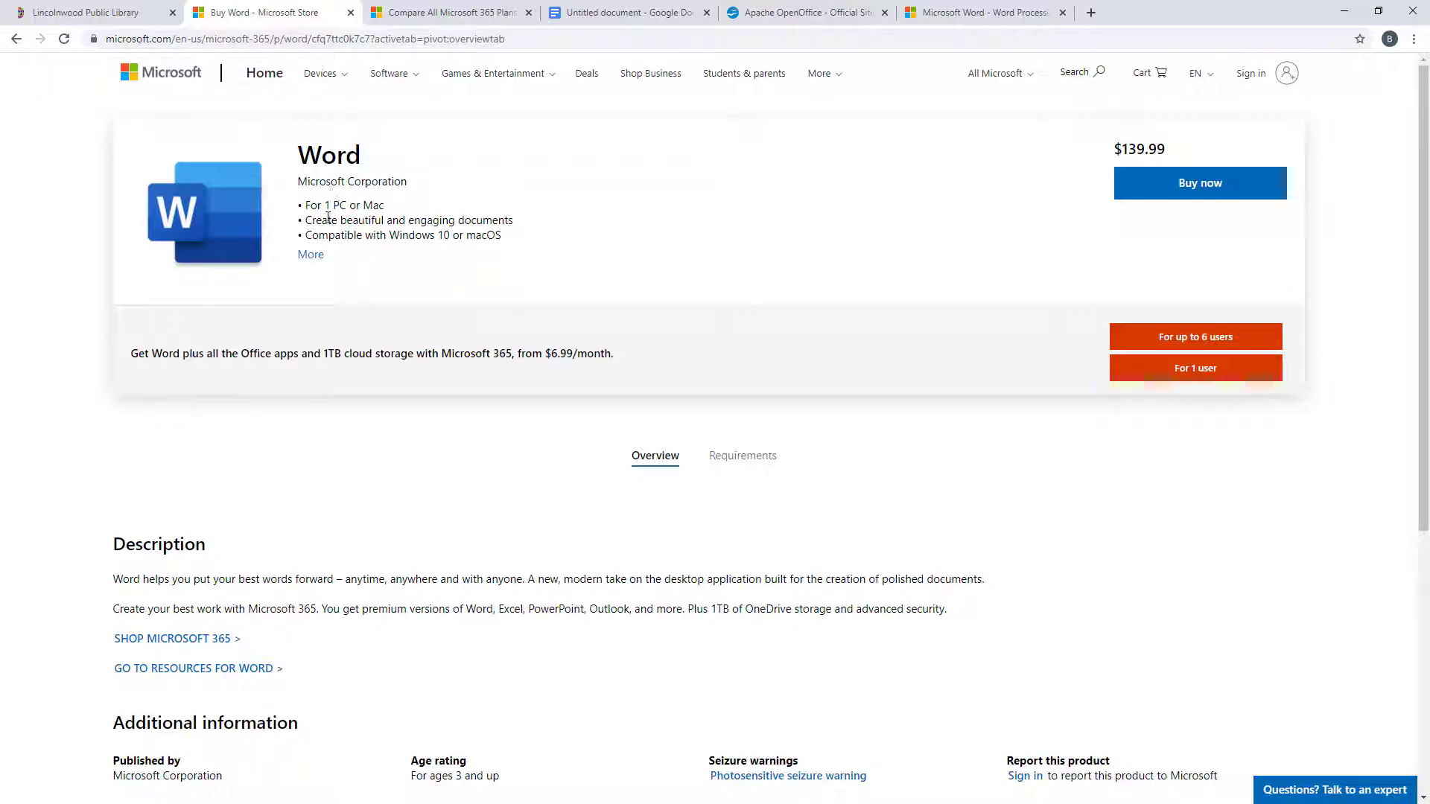
drag(132, 356, 661, 348)
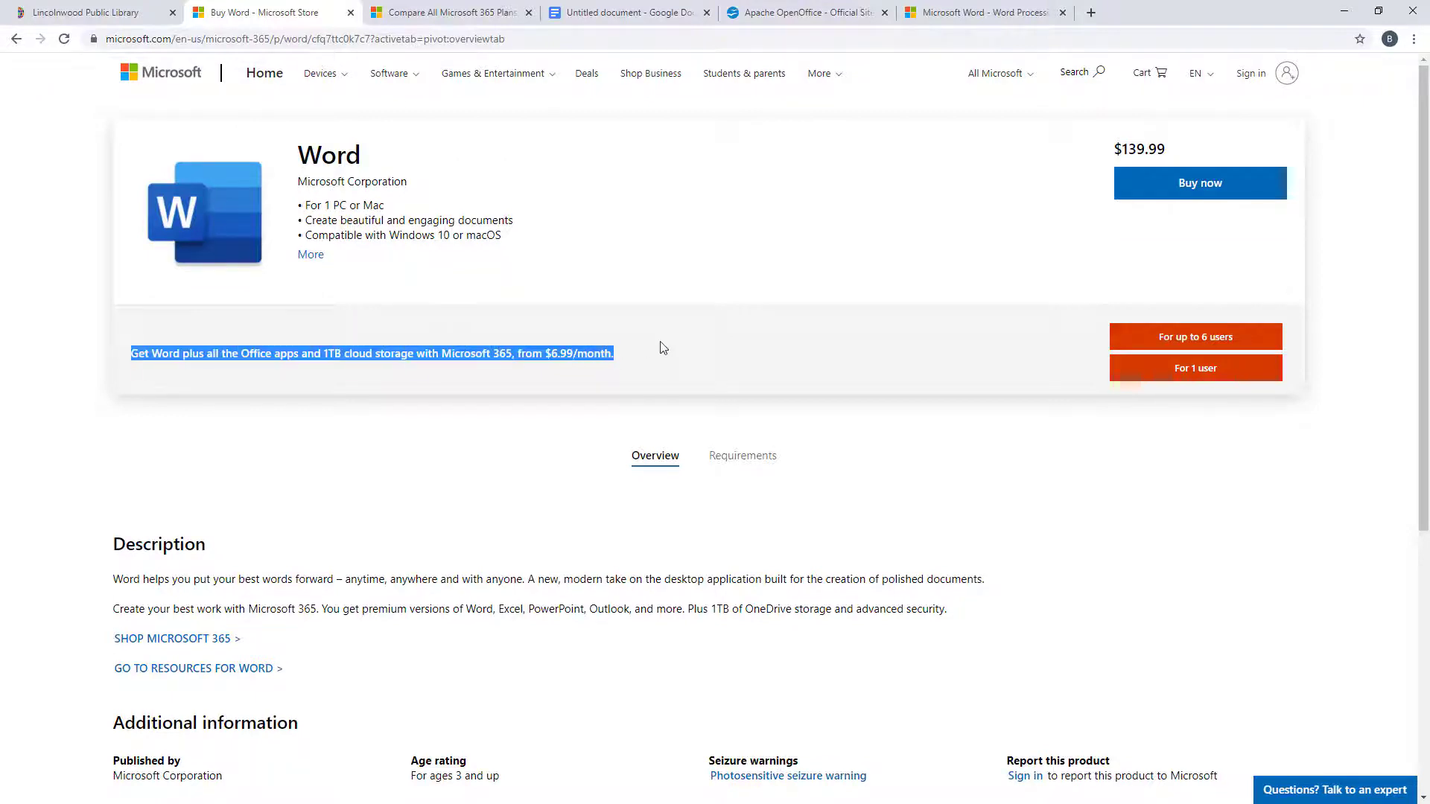
click(663, 353)
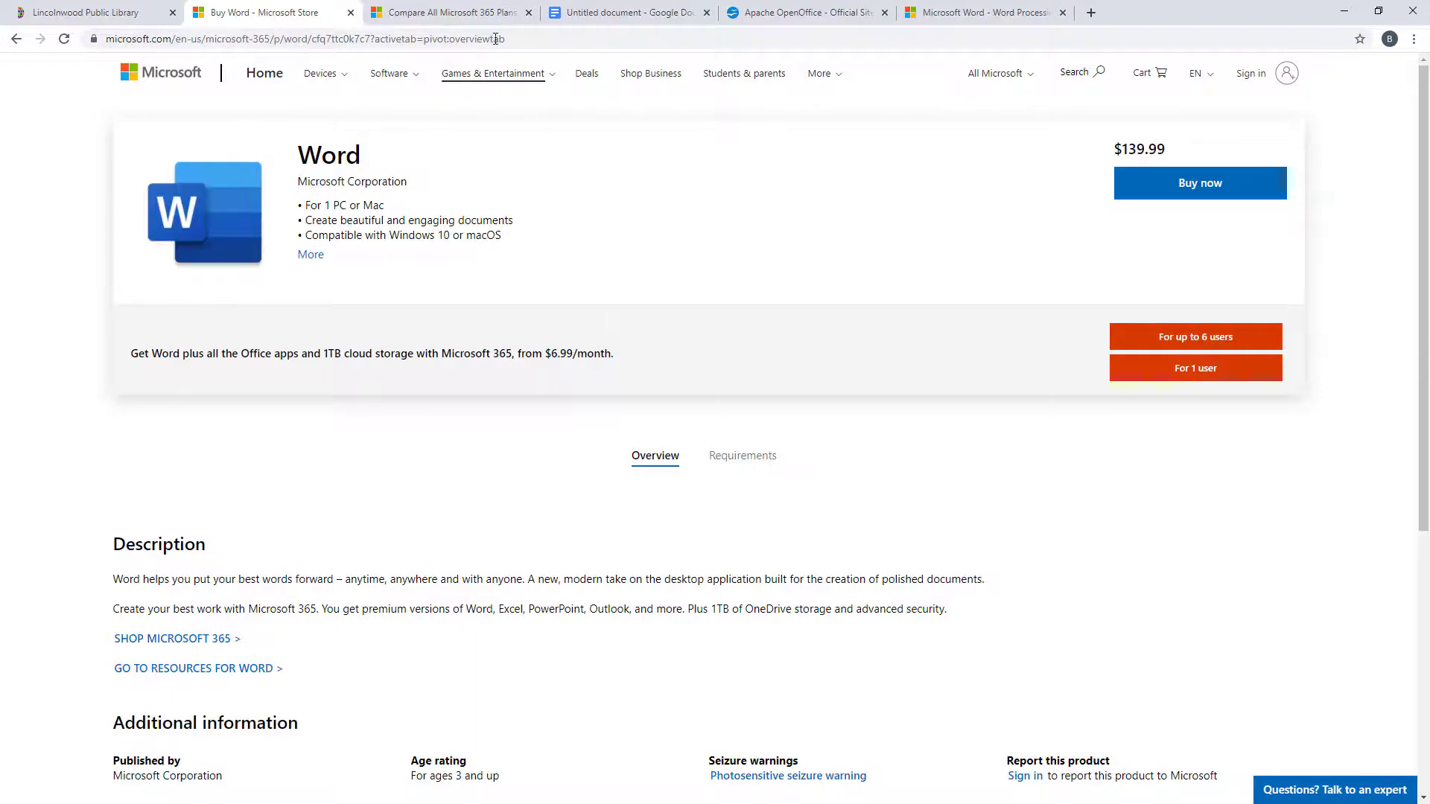
Compare the prices and included apps of Microsoft 365 Family, Microsoft 365 Personal and Office Home & Student 2019.
click(472, 8)
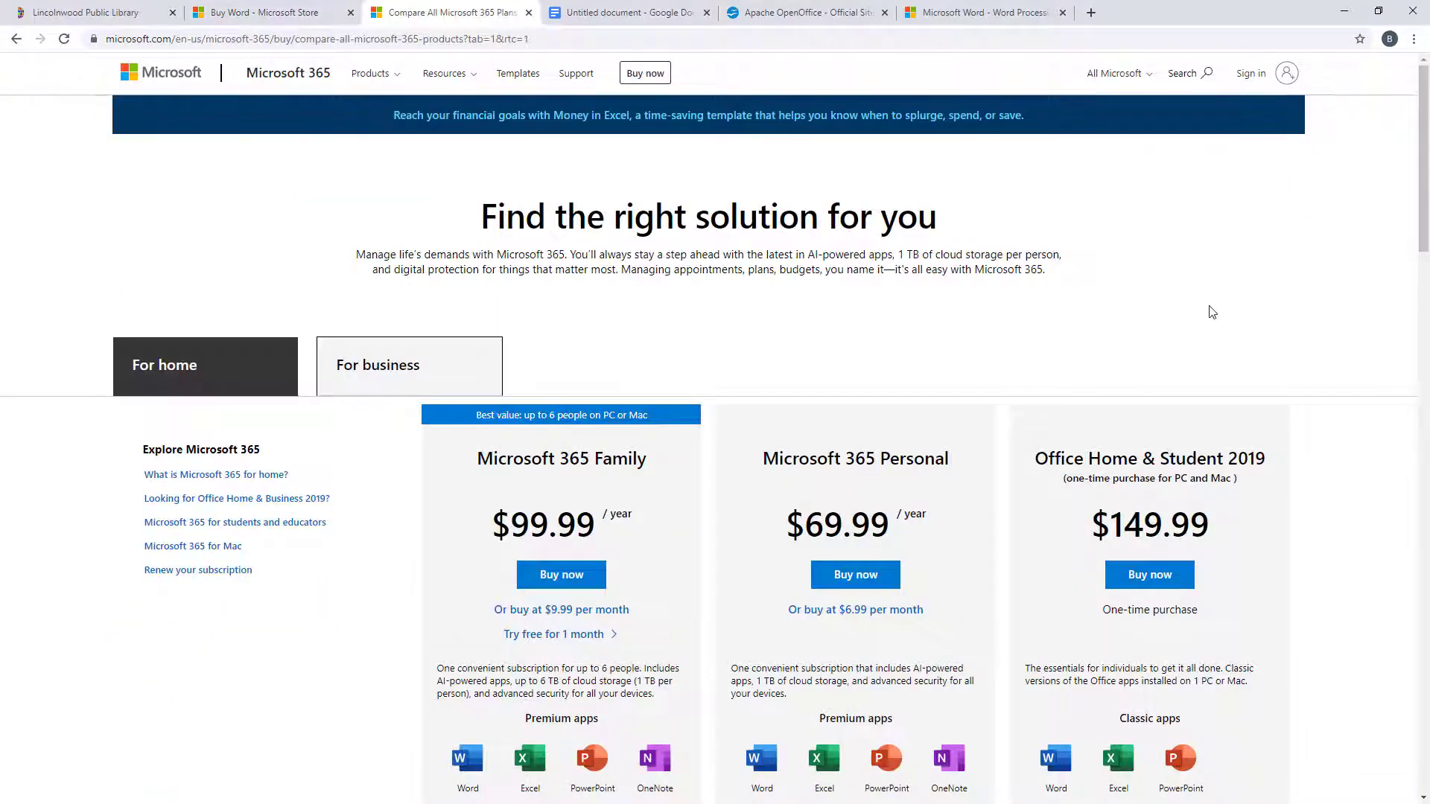
scroll(1212, 298, down, 2)
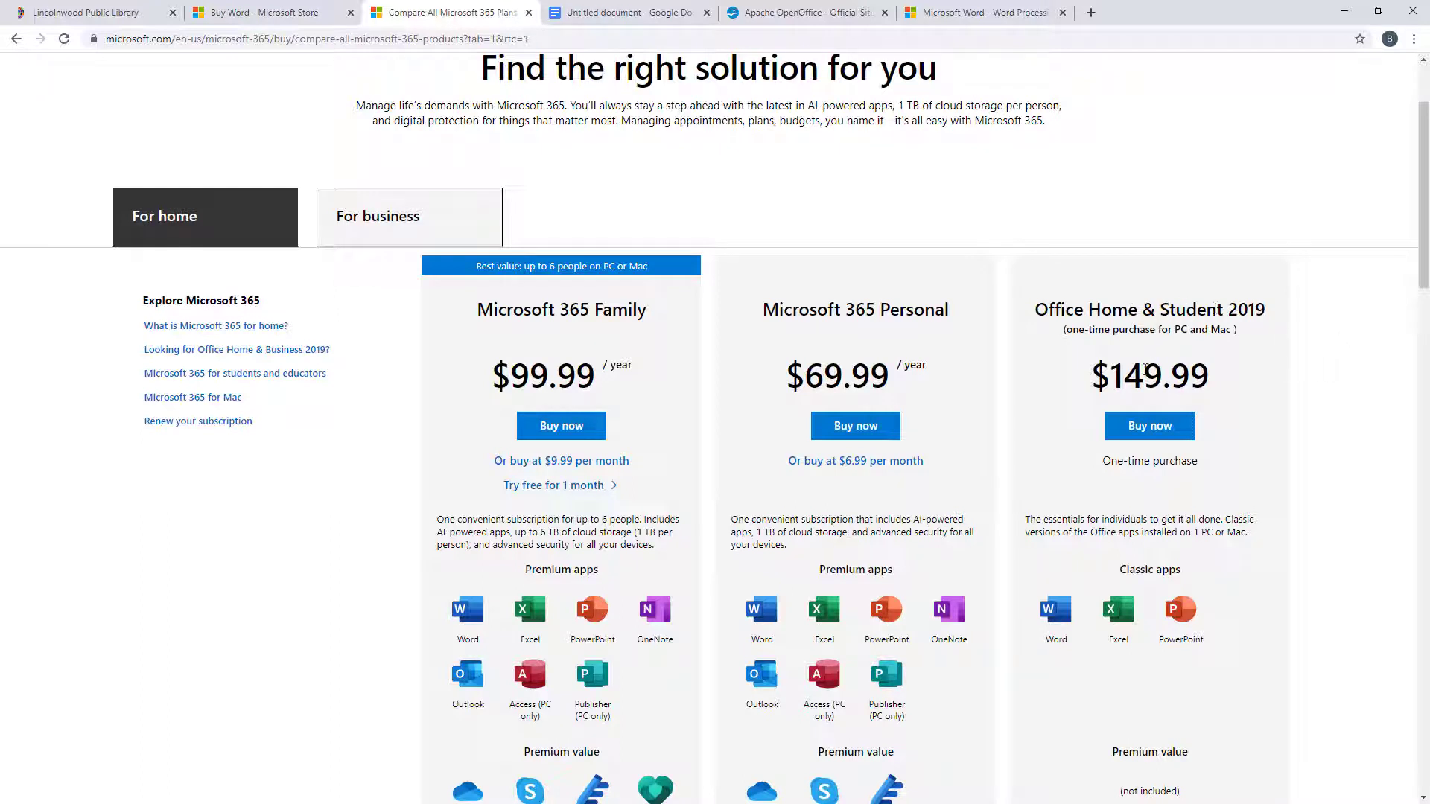
scroll(1147, 376, down, 3)
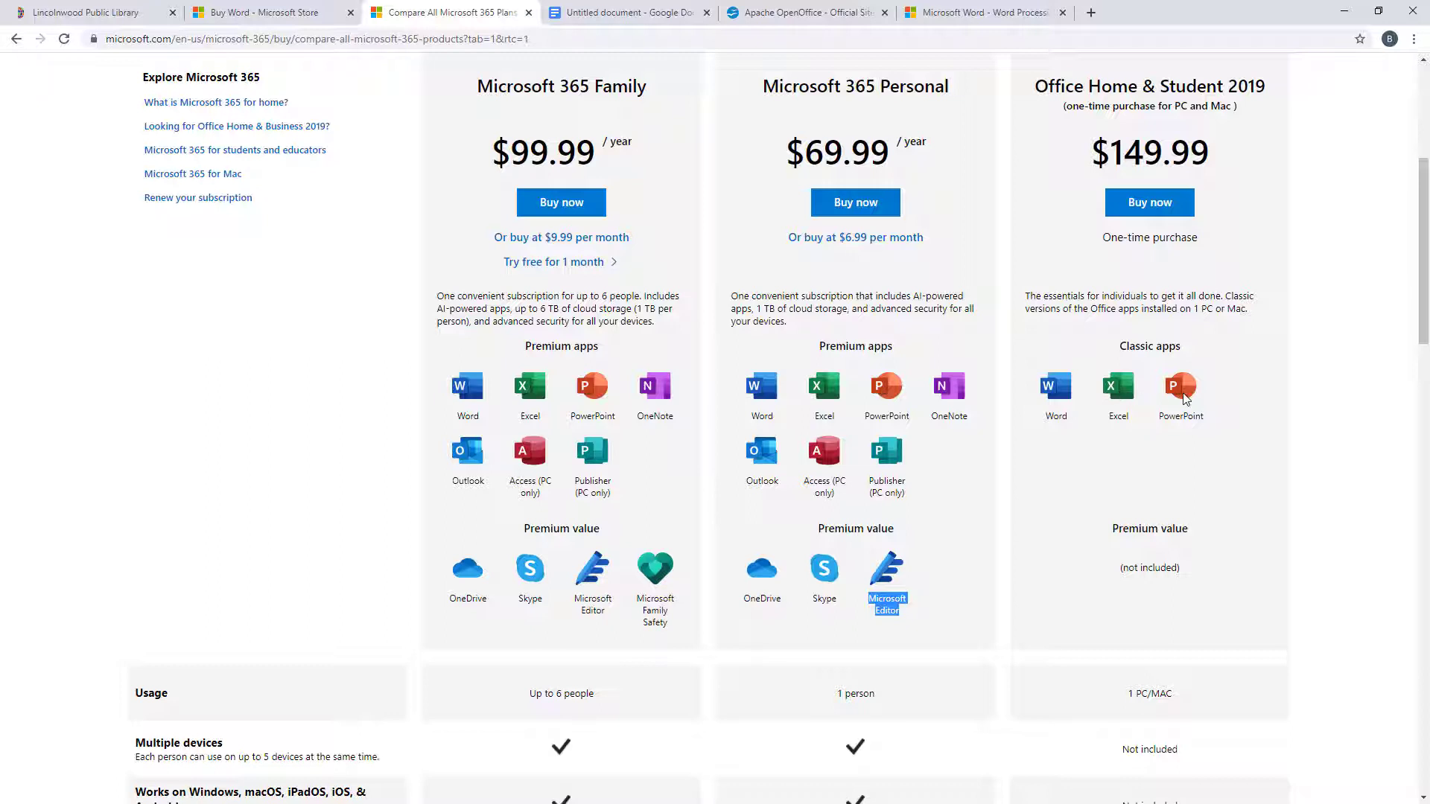
scroll(1007, 372, up, 2)
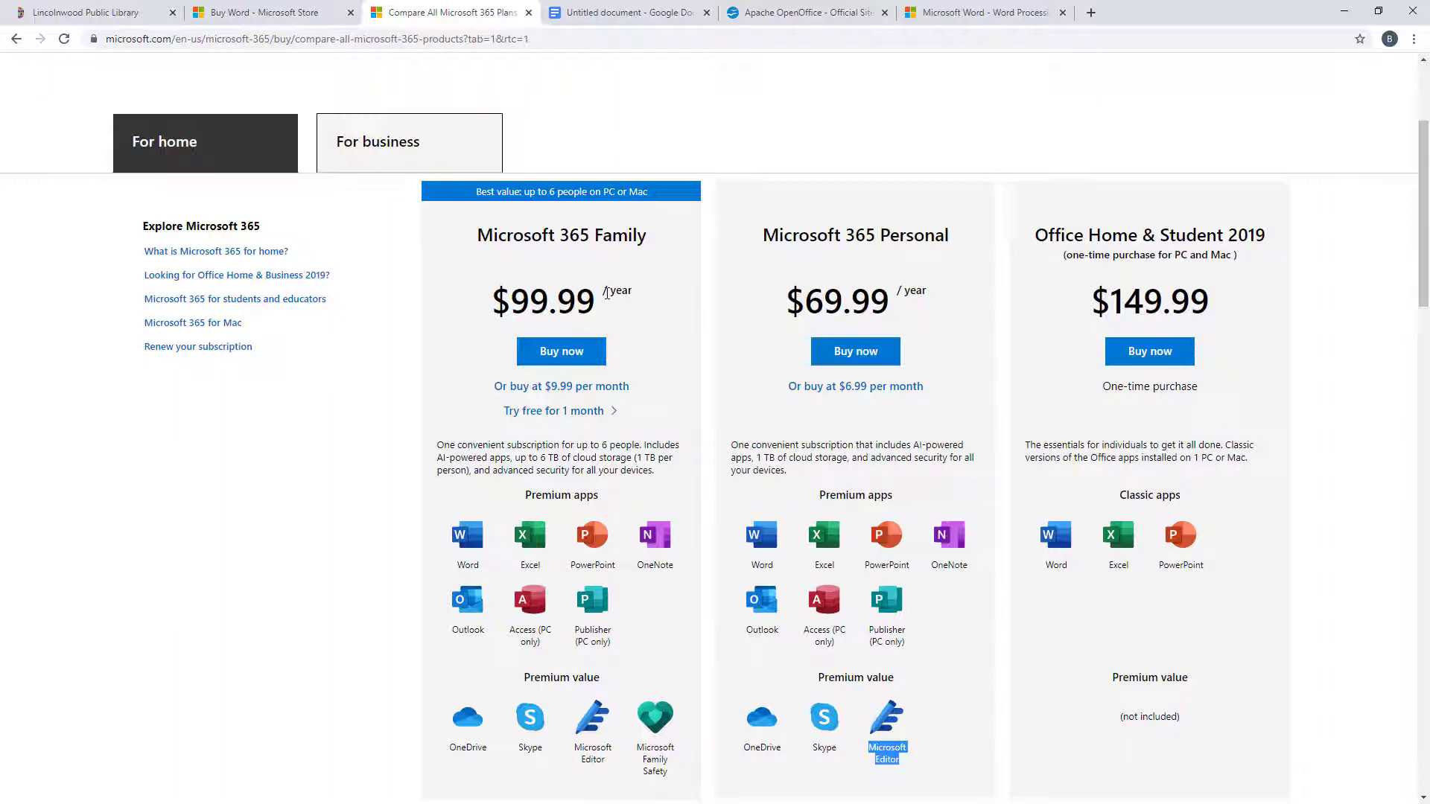
scroll(607, 293, down, 2)
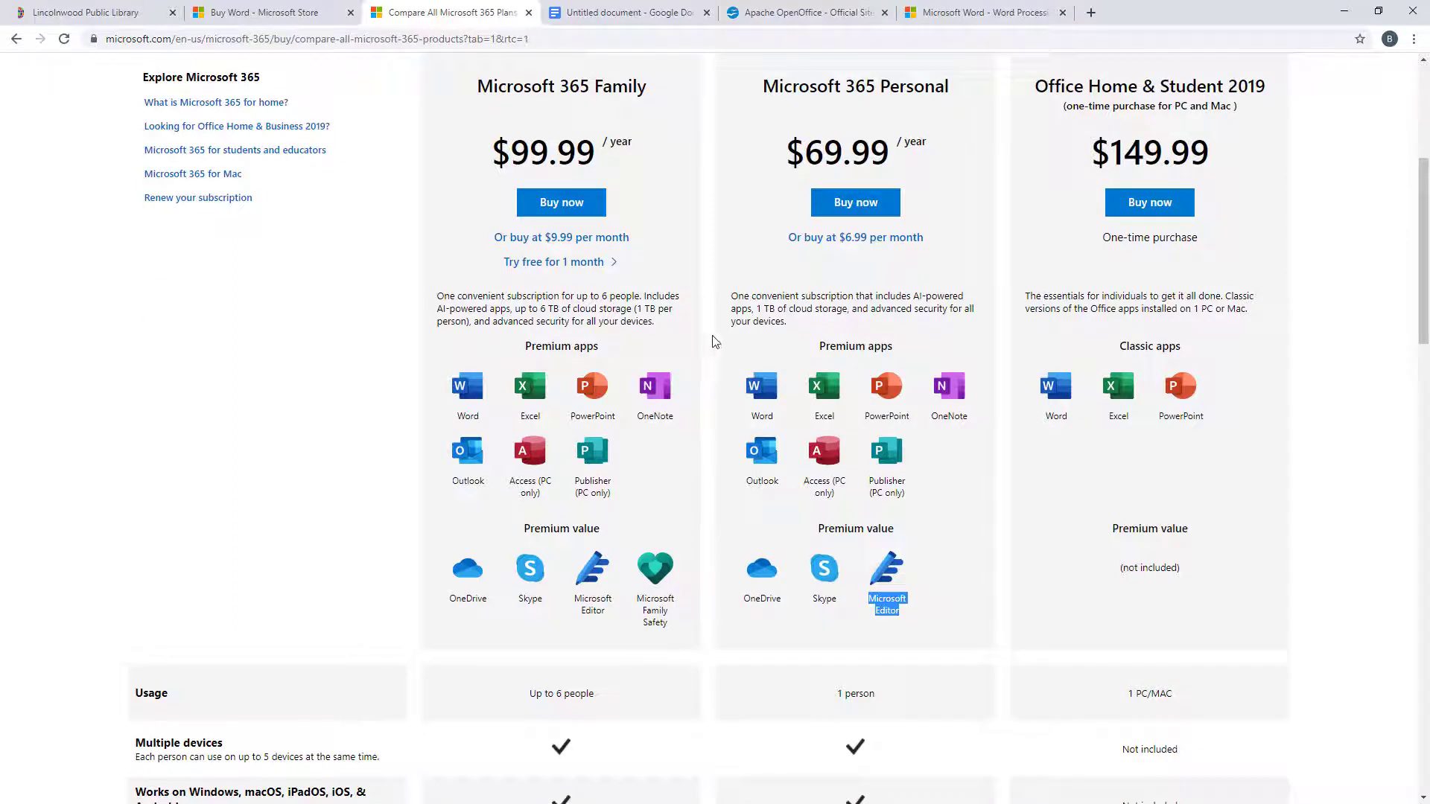
click(711, 336)
Check the download formats offered for the untitled Google Docs document, including Microsoft Word (.docx).
click(634, 16)
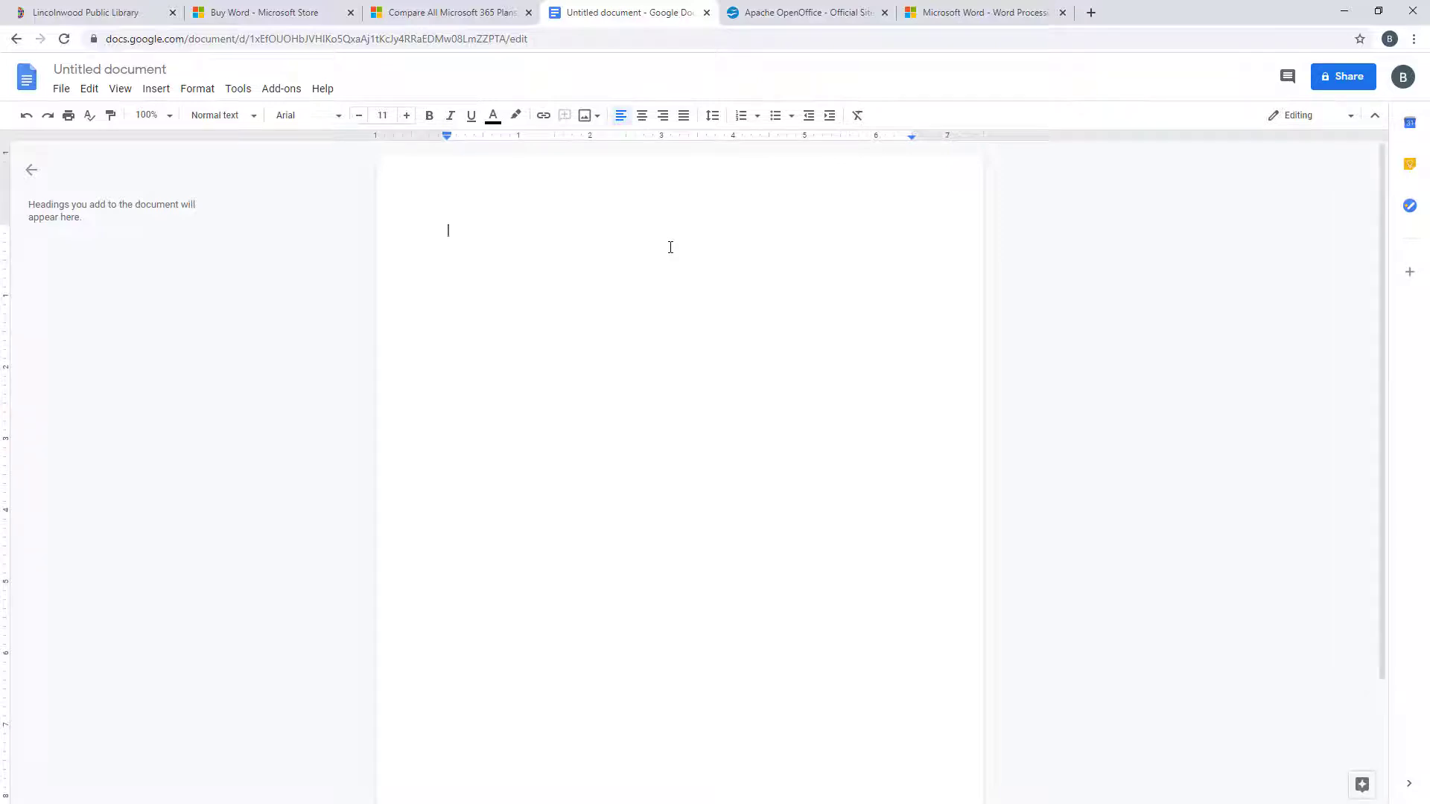
click(62, 90)
mouse_move(104, 263)
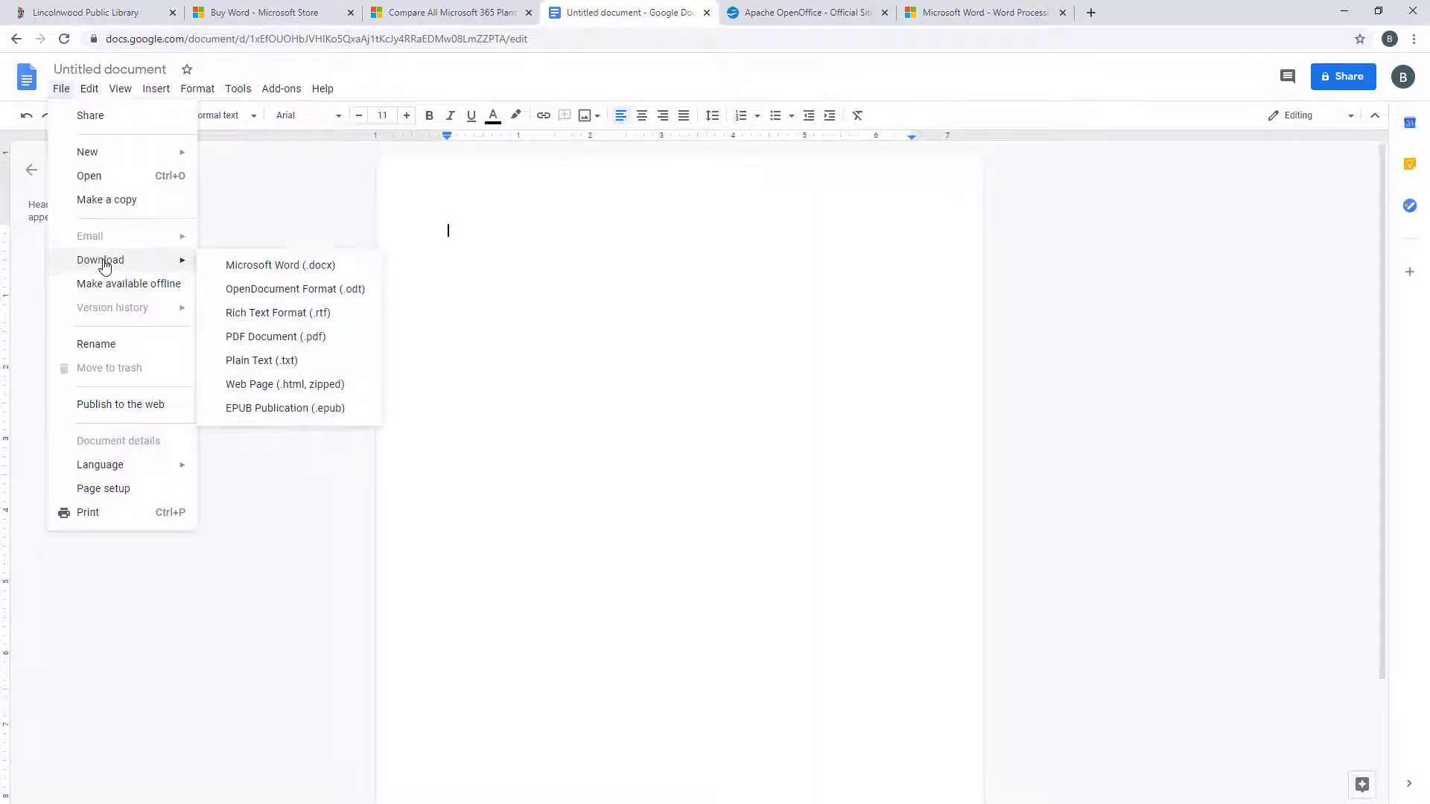
click(615, 230)
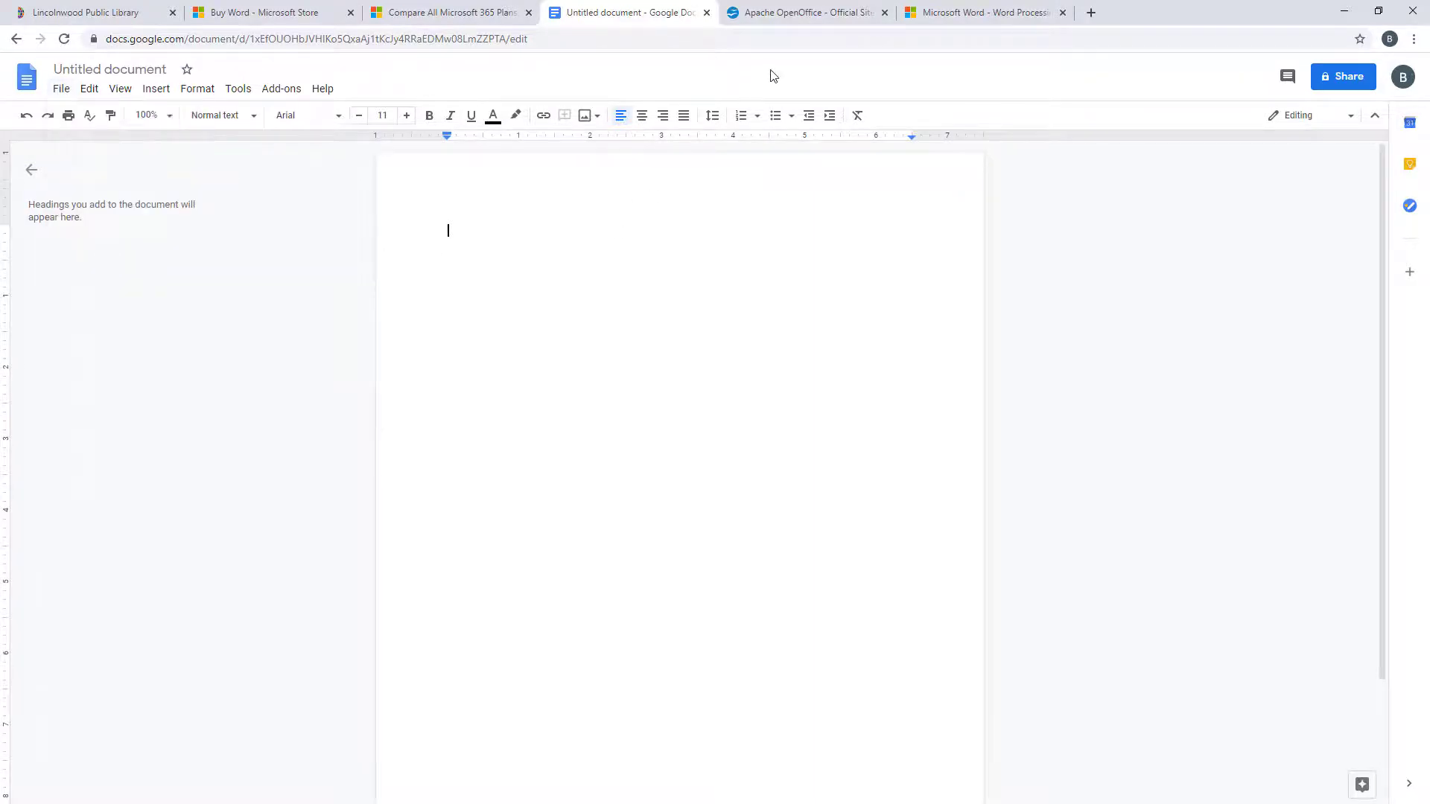
Review the open Apache OpenOffice, Google Docs and Microsoft Word pages as ways to get a word processor.
click(766, 23)
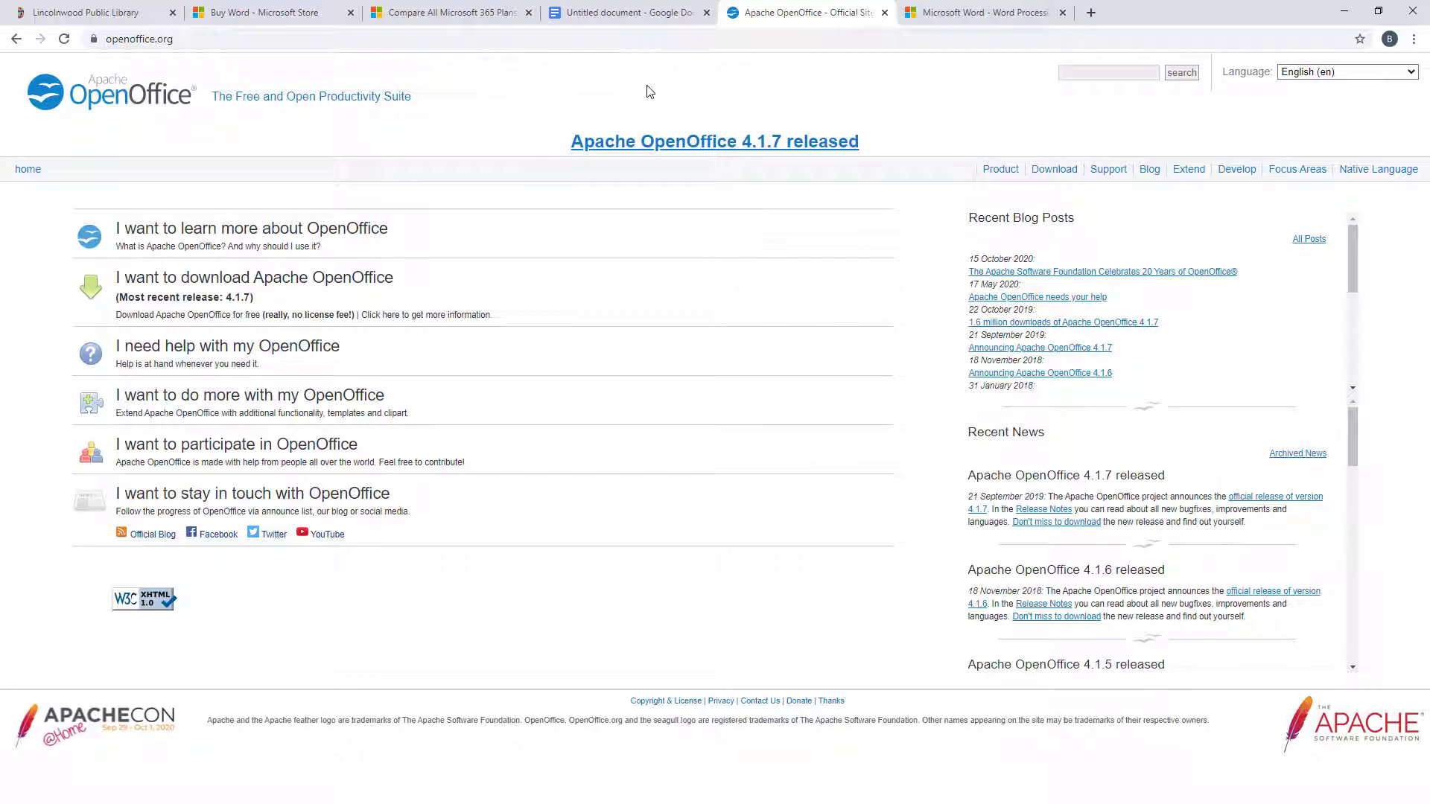
click(645, 19)
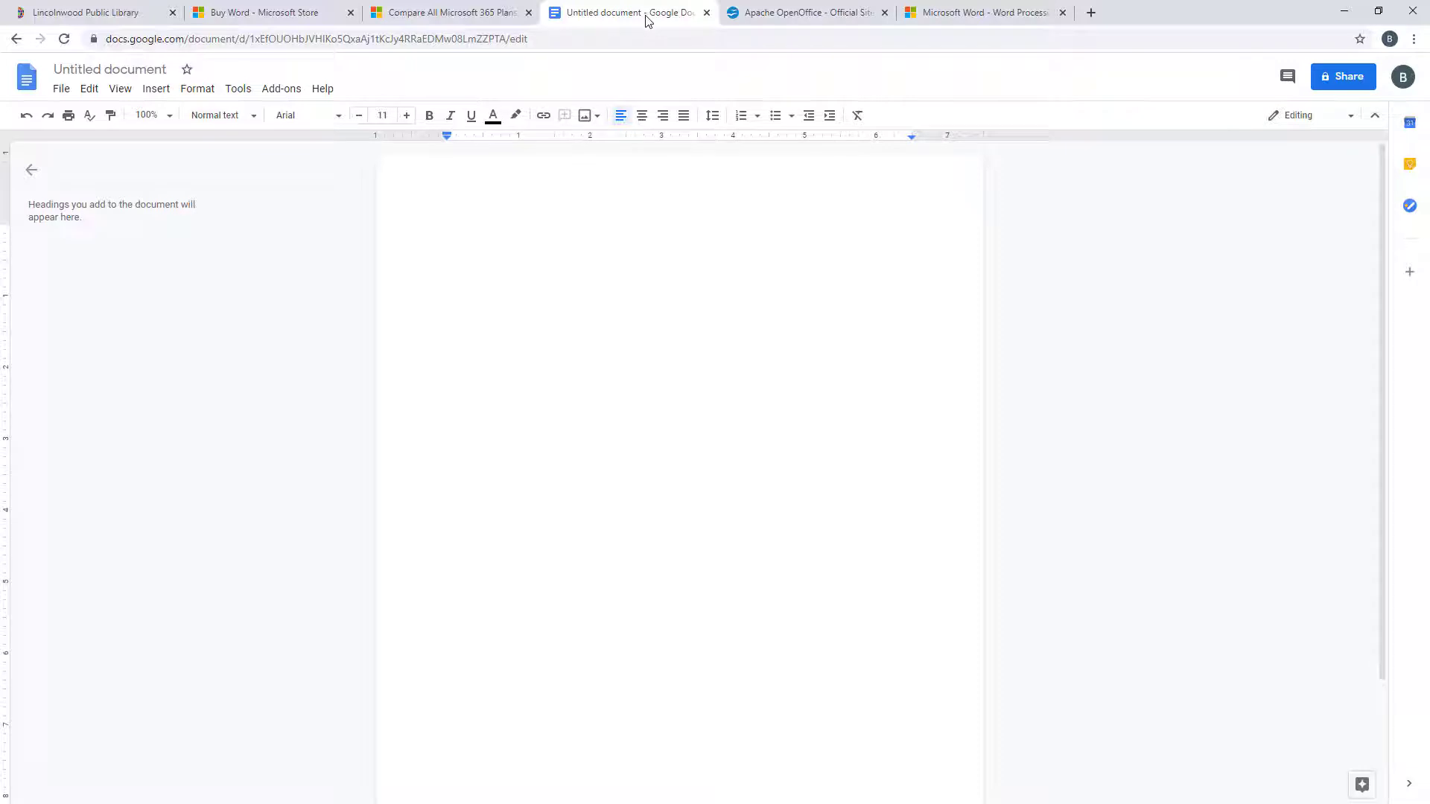
click(917, 13)
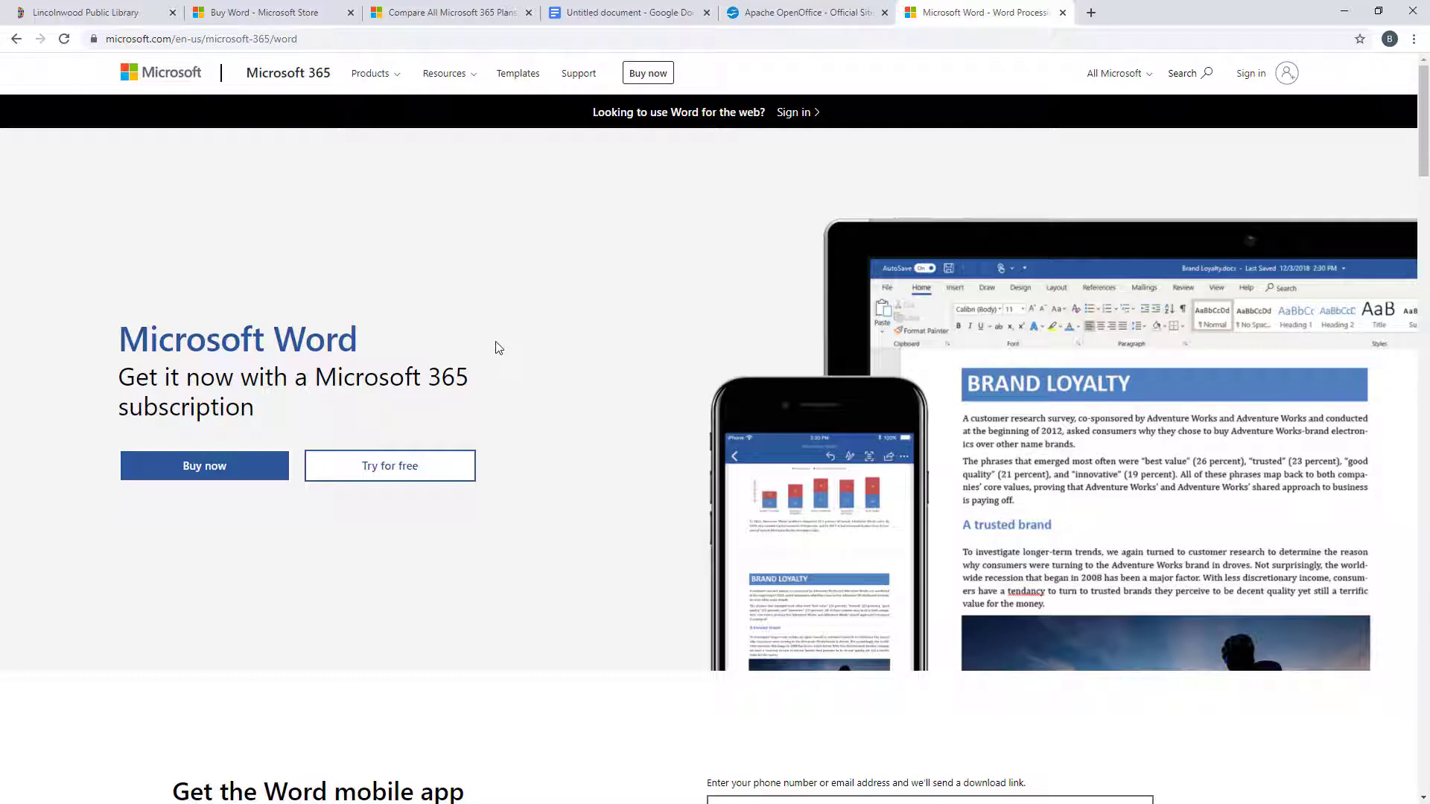
click(226, 6)
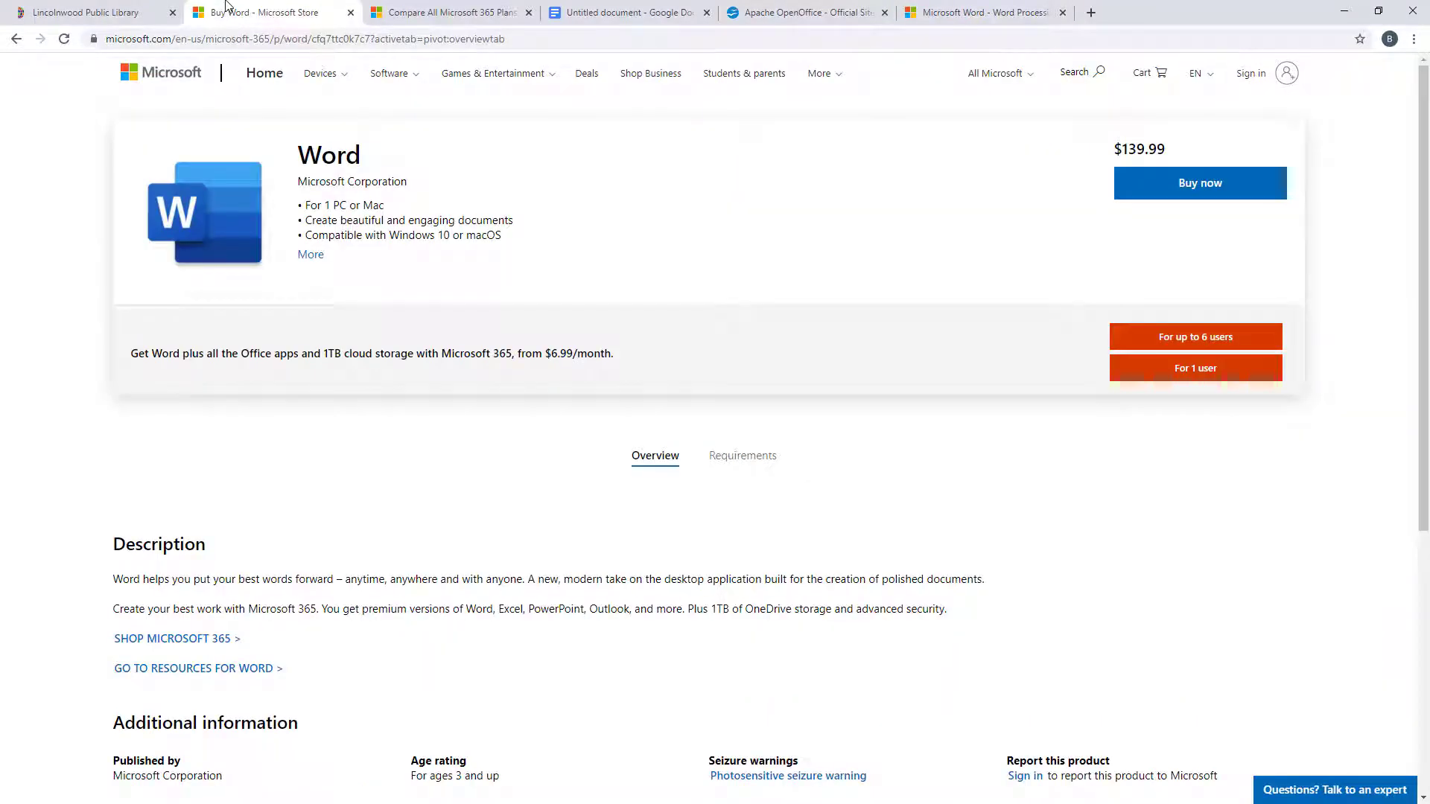
click(428, 8)
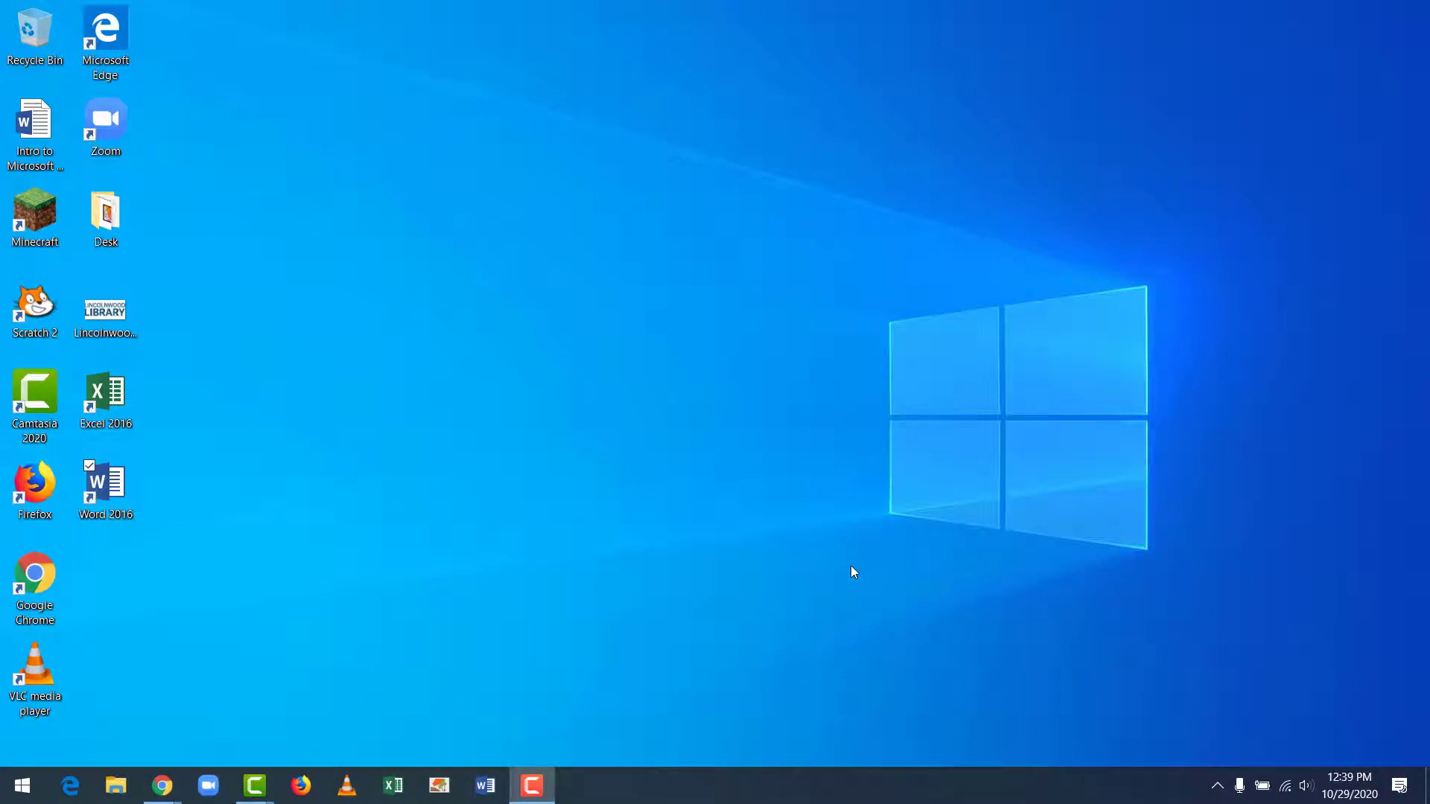
Launch Word 2016 with a blank document and close it again.
click(831, 561)
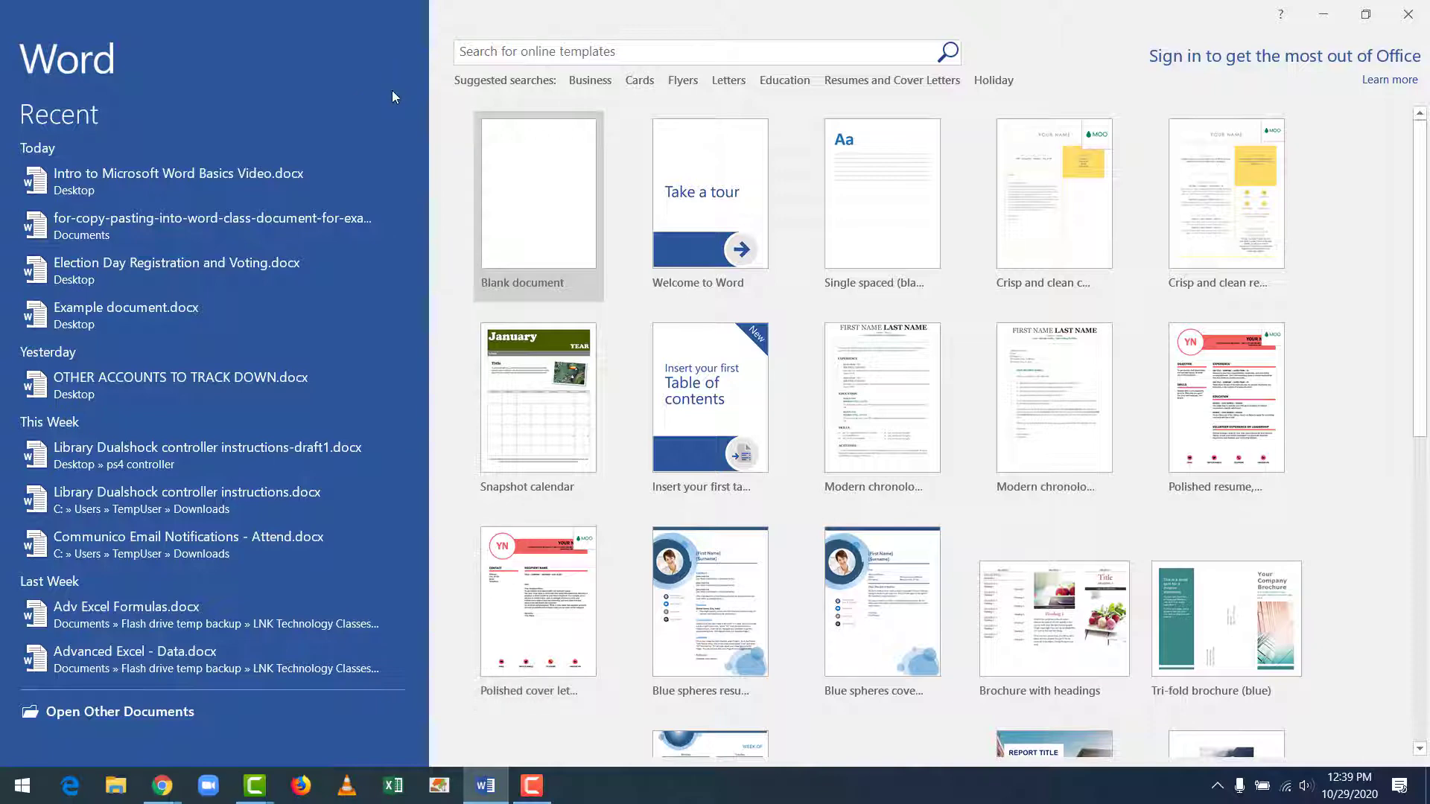
click(512, 177)
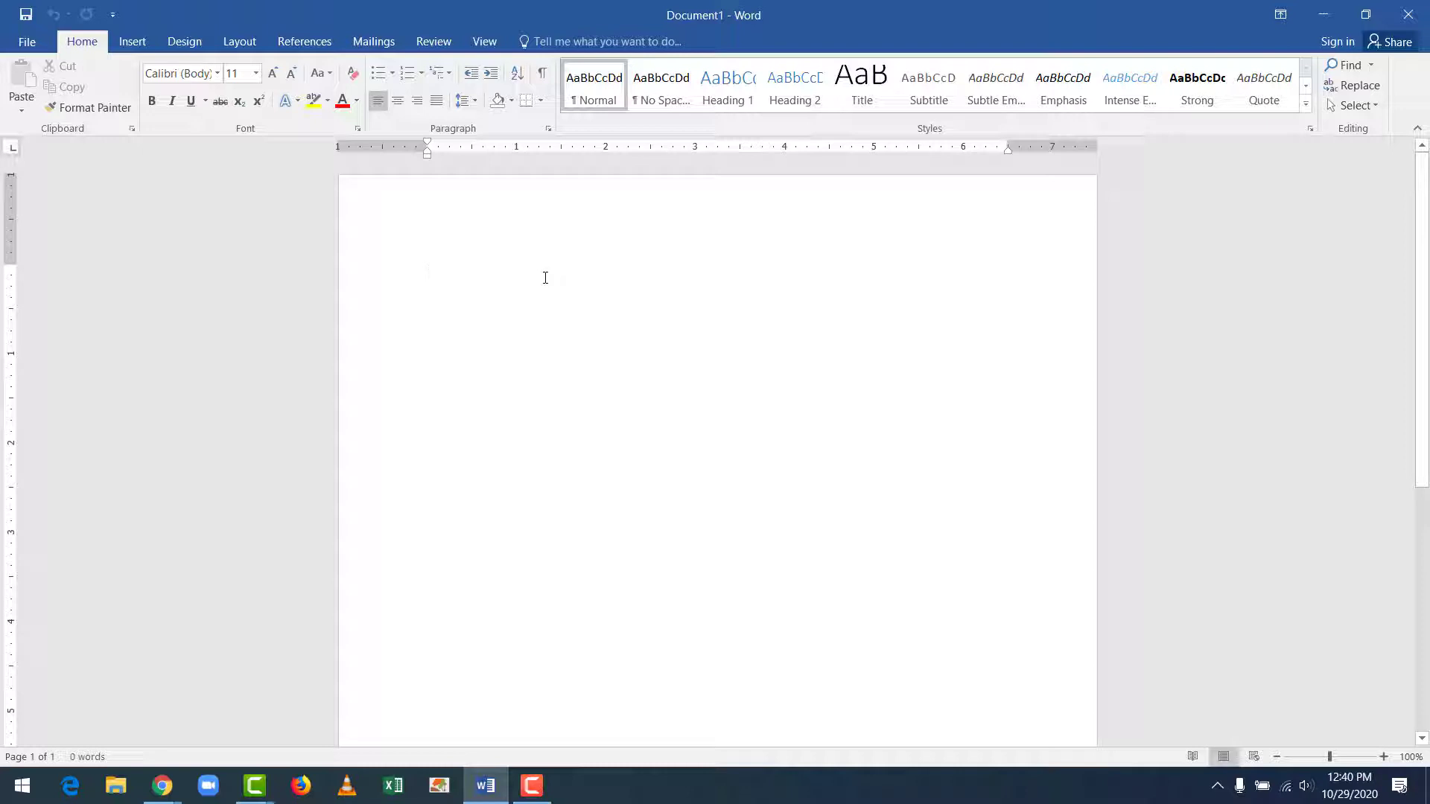
click(1406, 17)
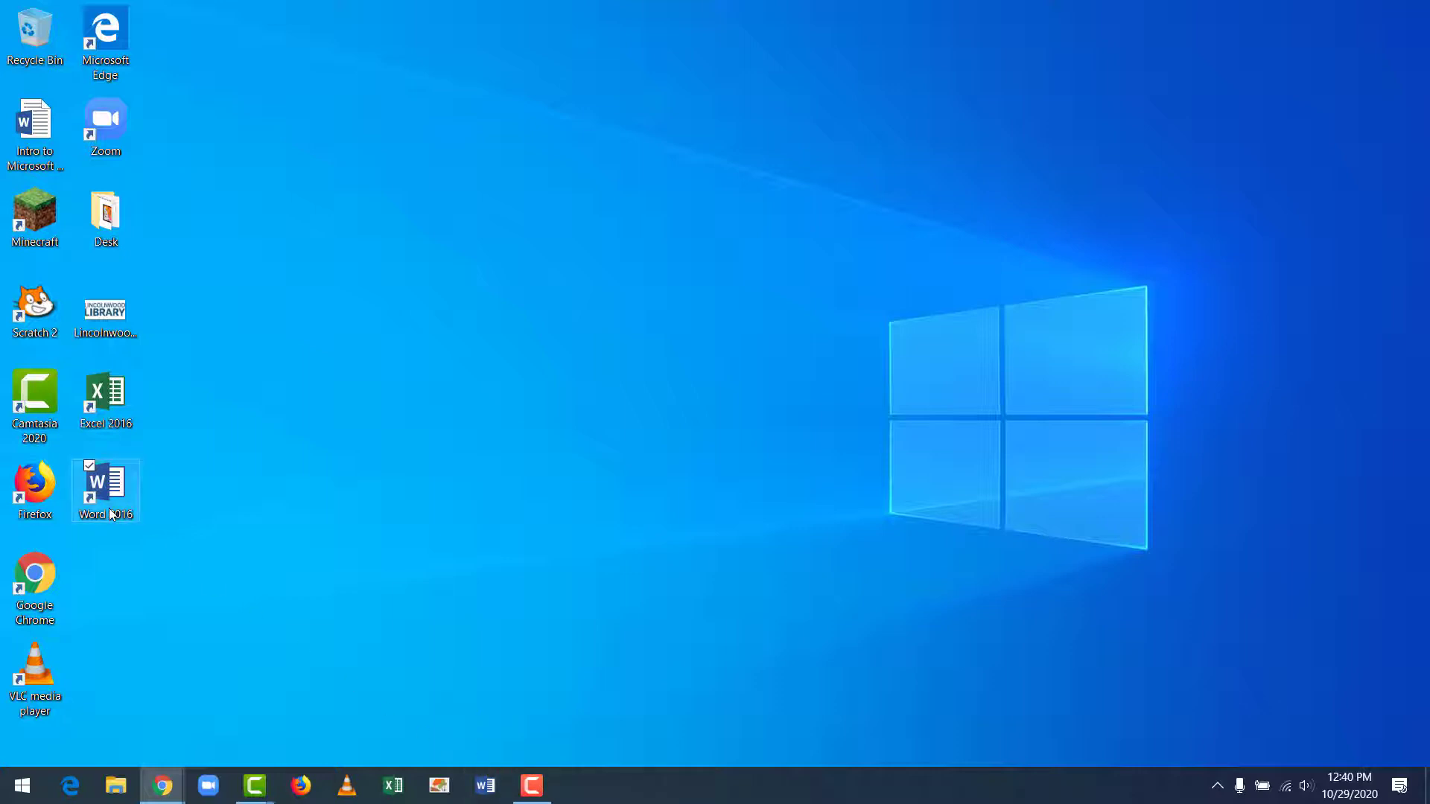
Launch Word 2016 from the Windows desktop and create a blank document.
click(486, 788)
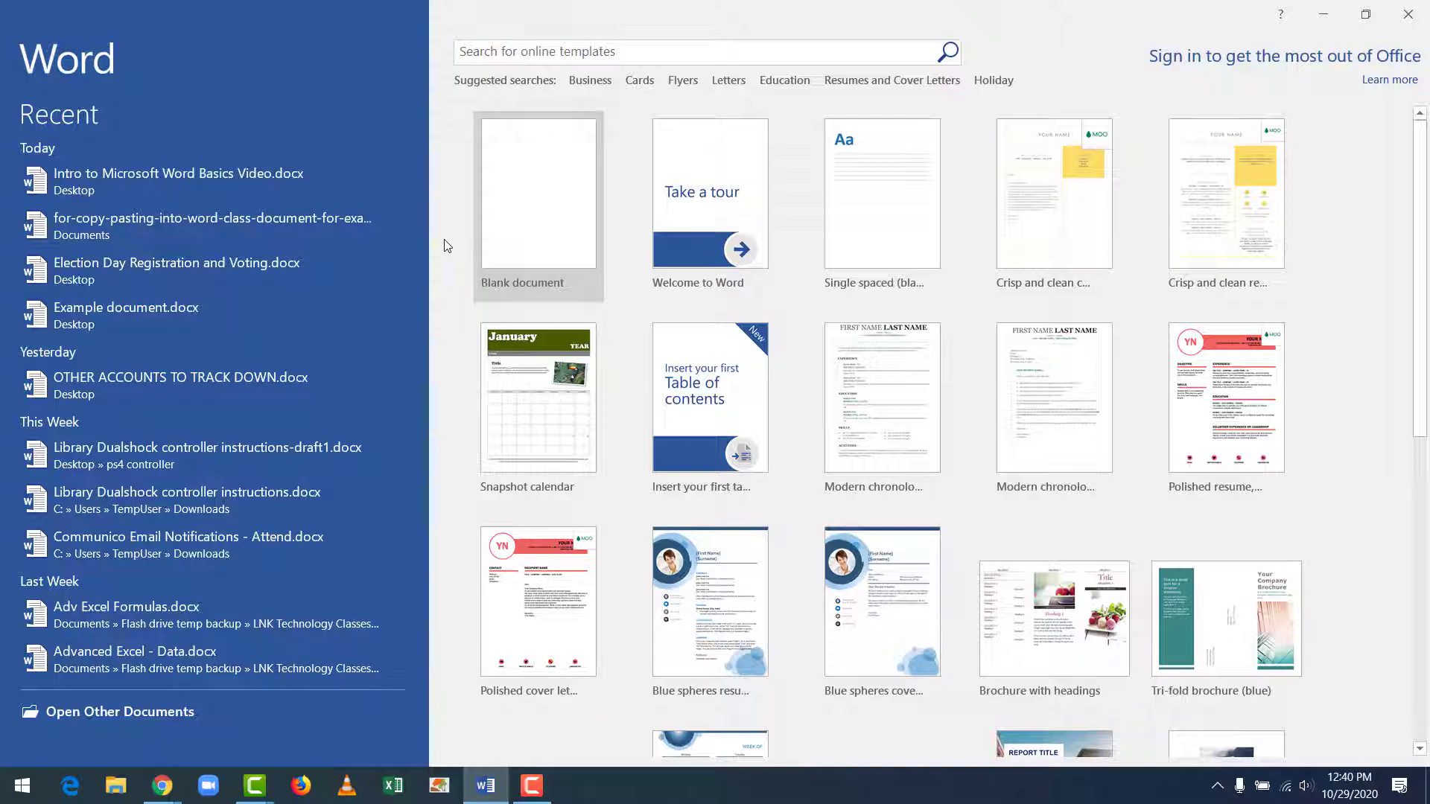
click(522, 244)
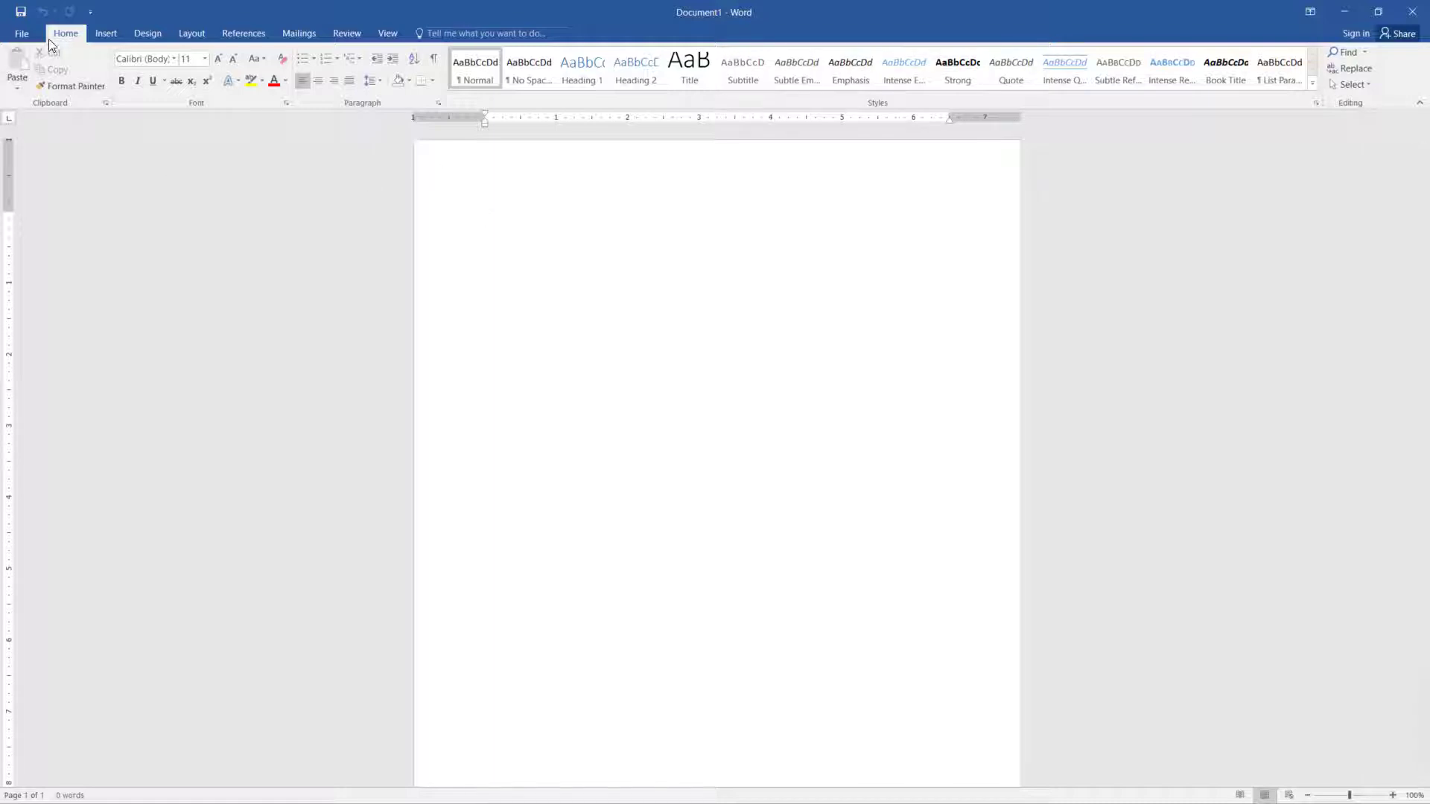
Examine the ribbon commands for Insert, Design, Layout, References, Mailings, Review and View, and return to the Home commands.
click(111, 33)
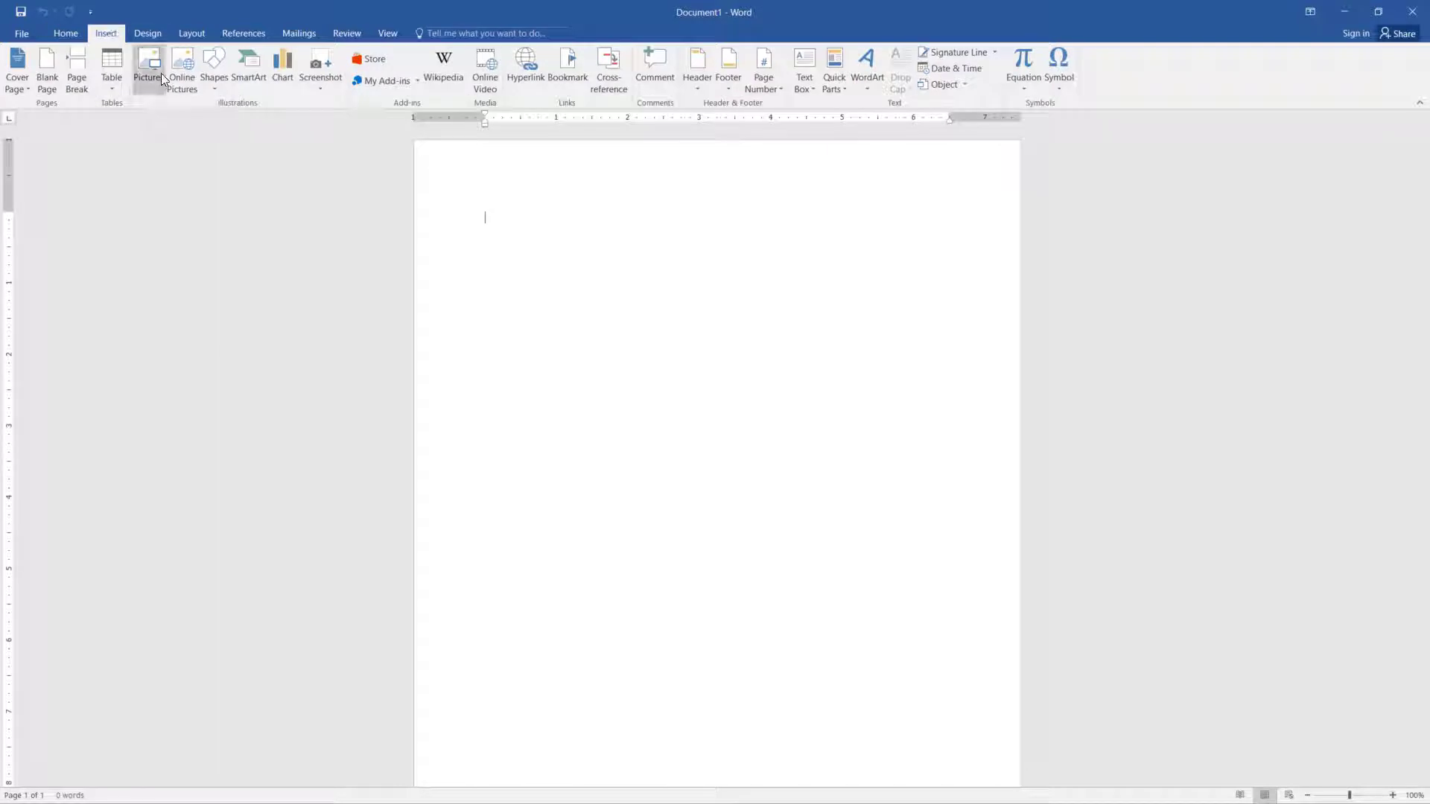
click(142, 33)
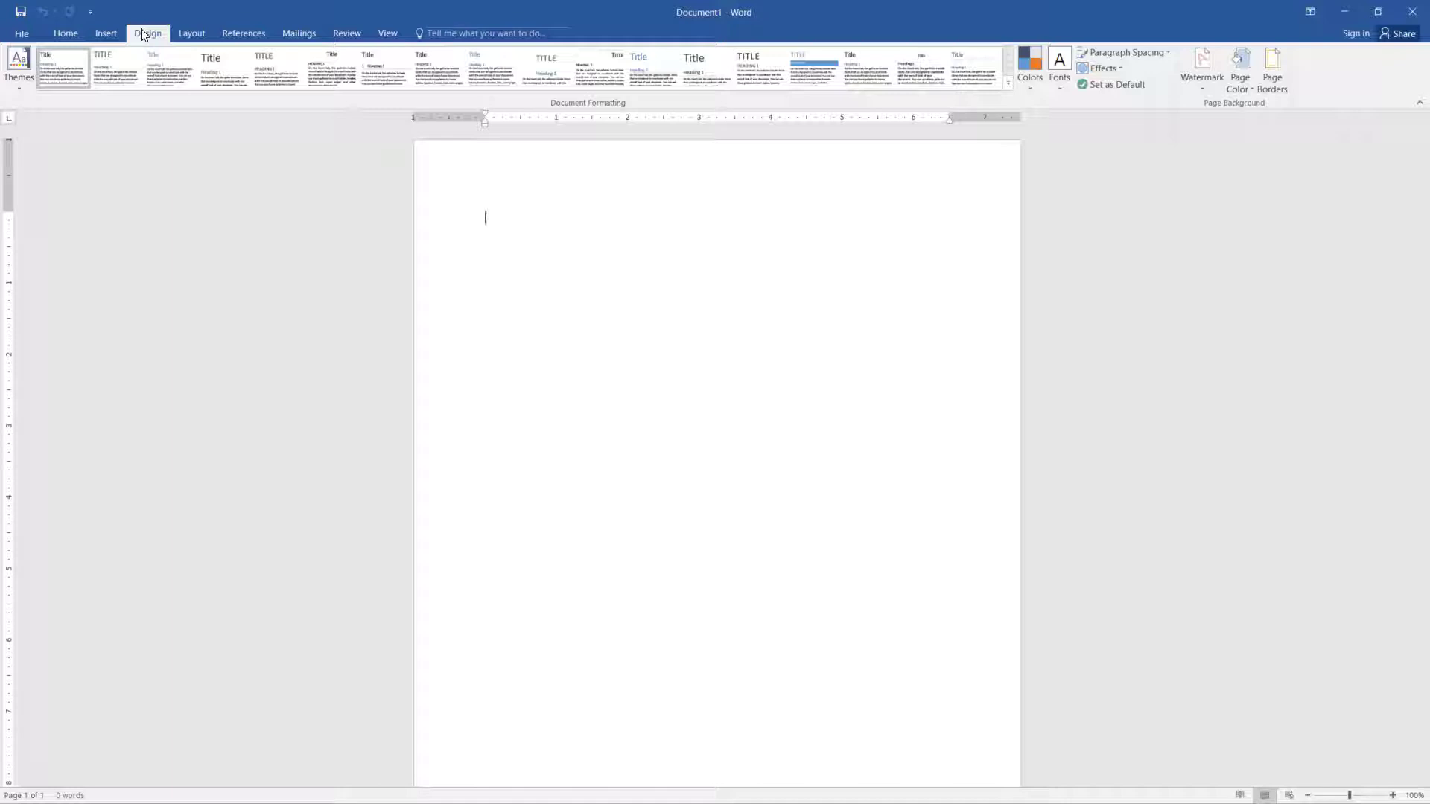
click(192, 33)
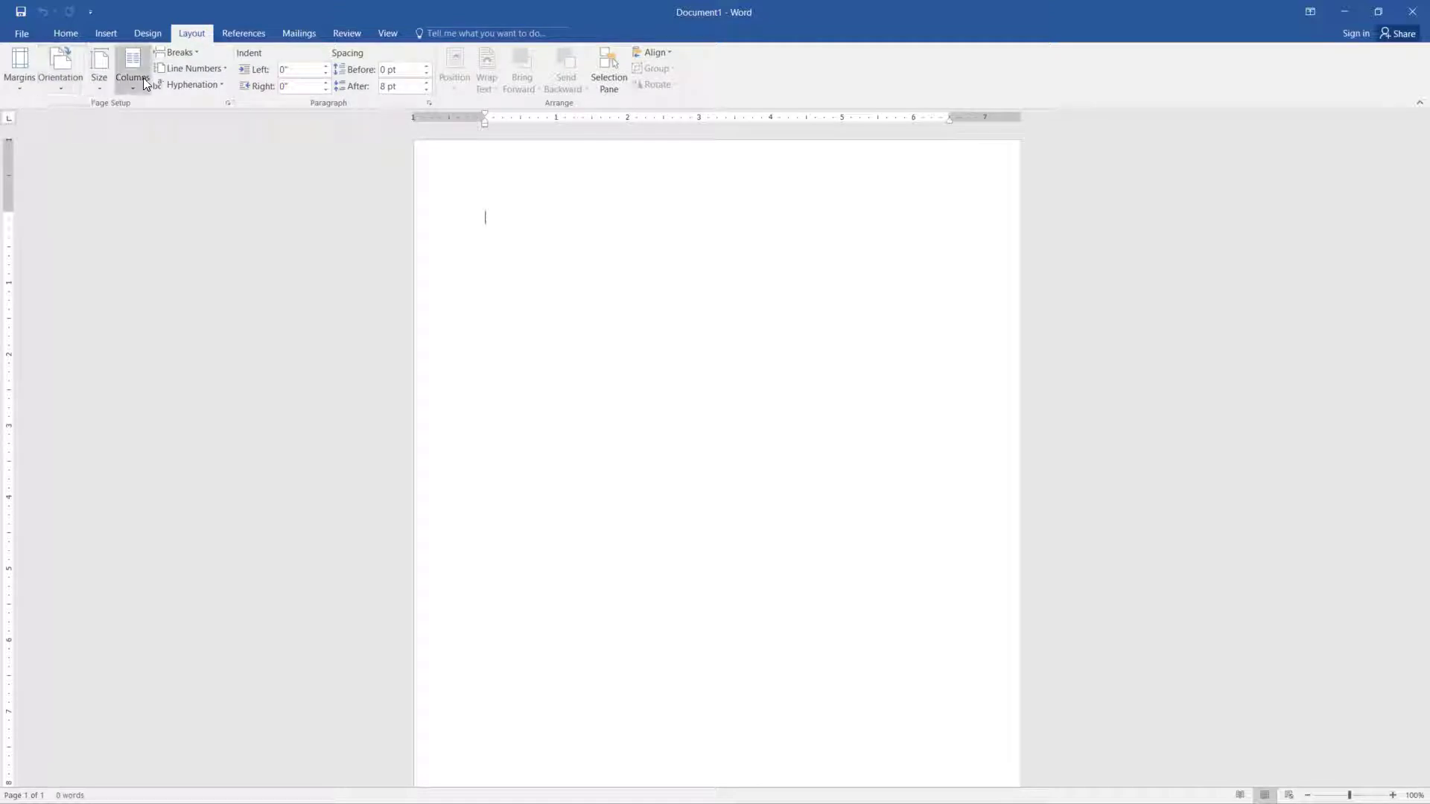
click(244, 33)
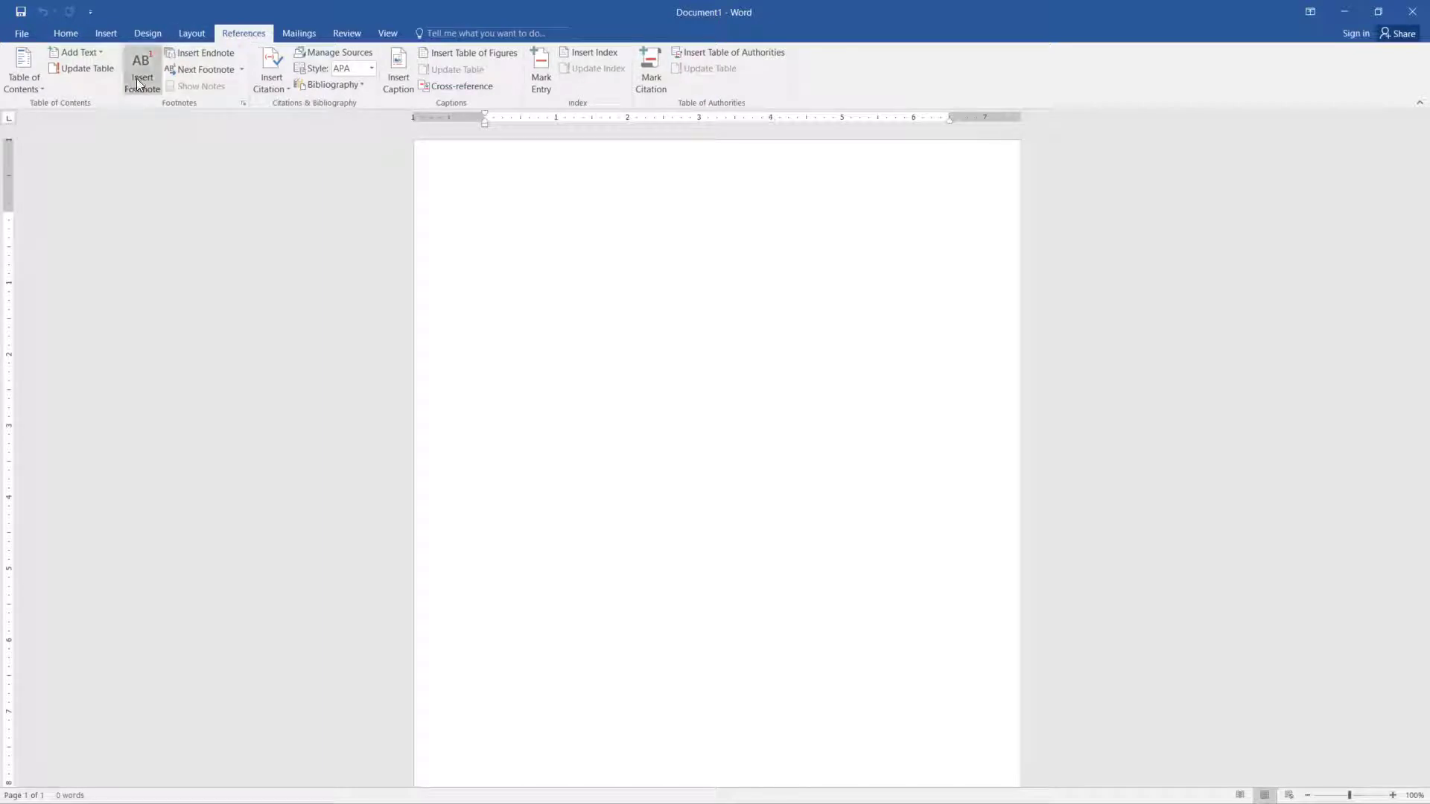
click(299, 33)
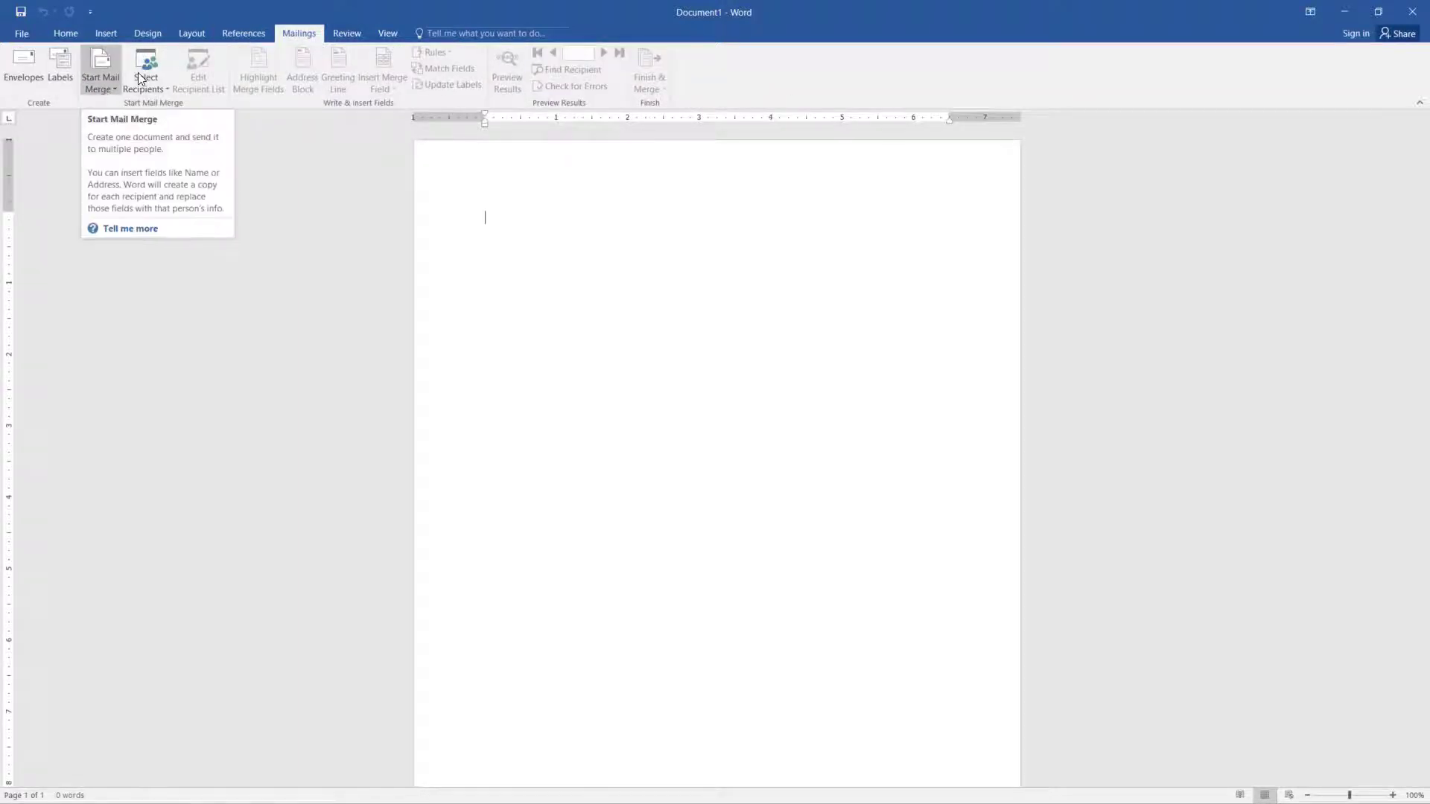
click(354, 35)
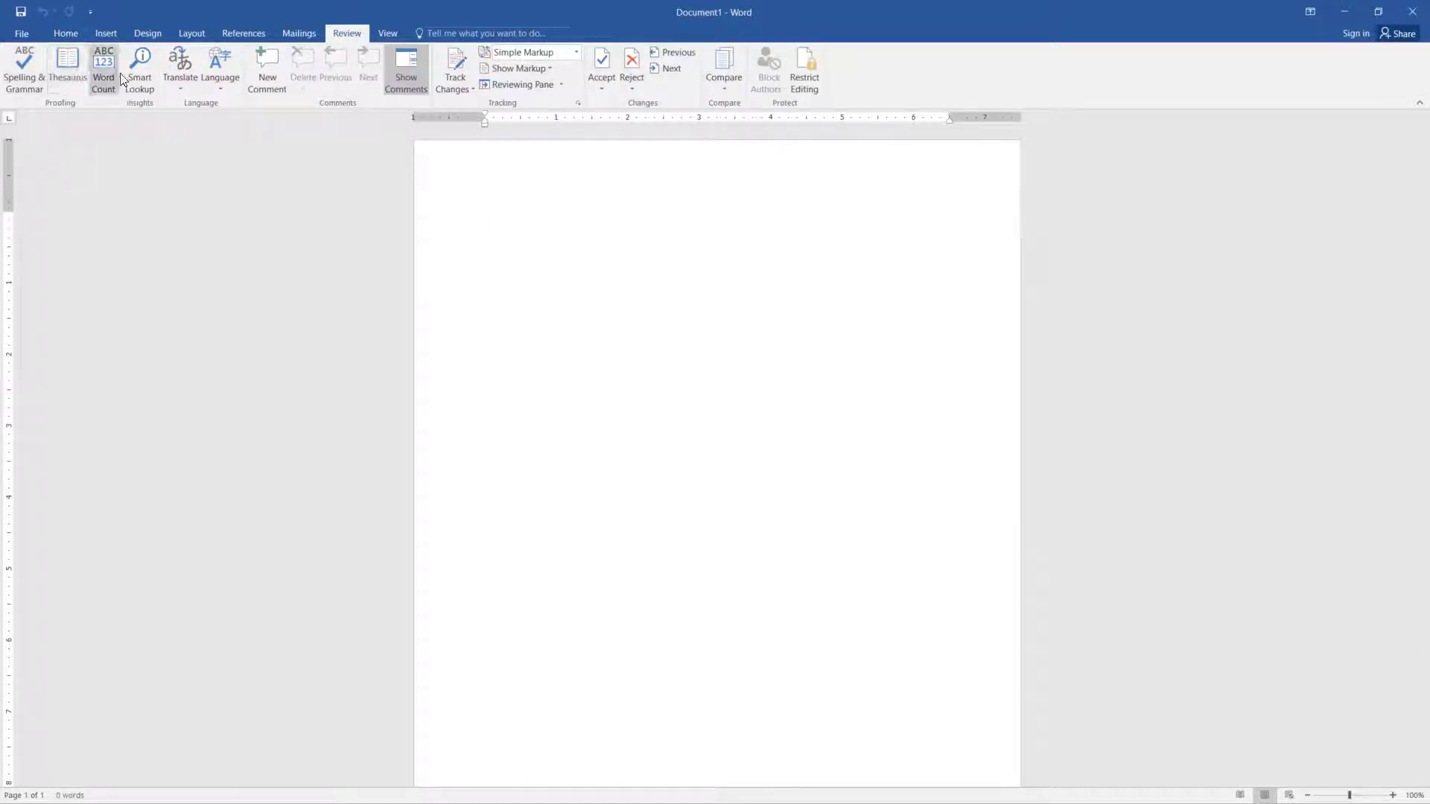
click(390, 31)
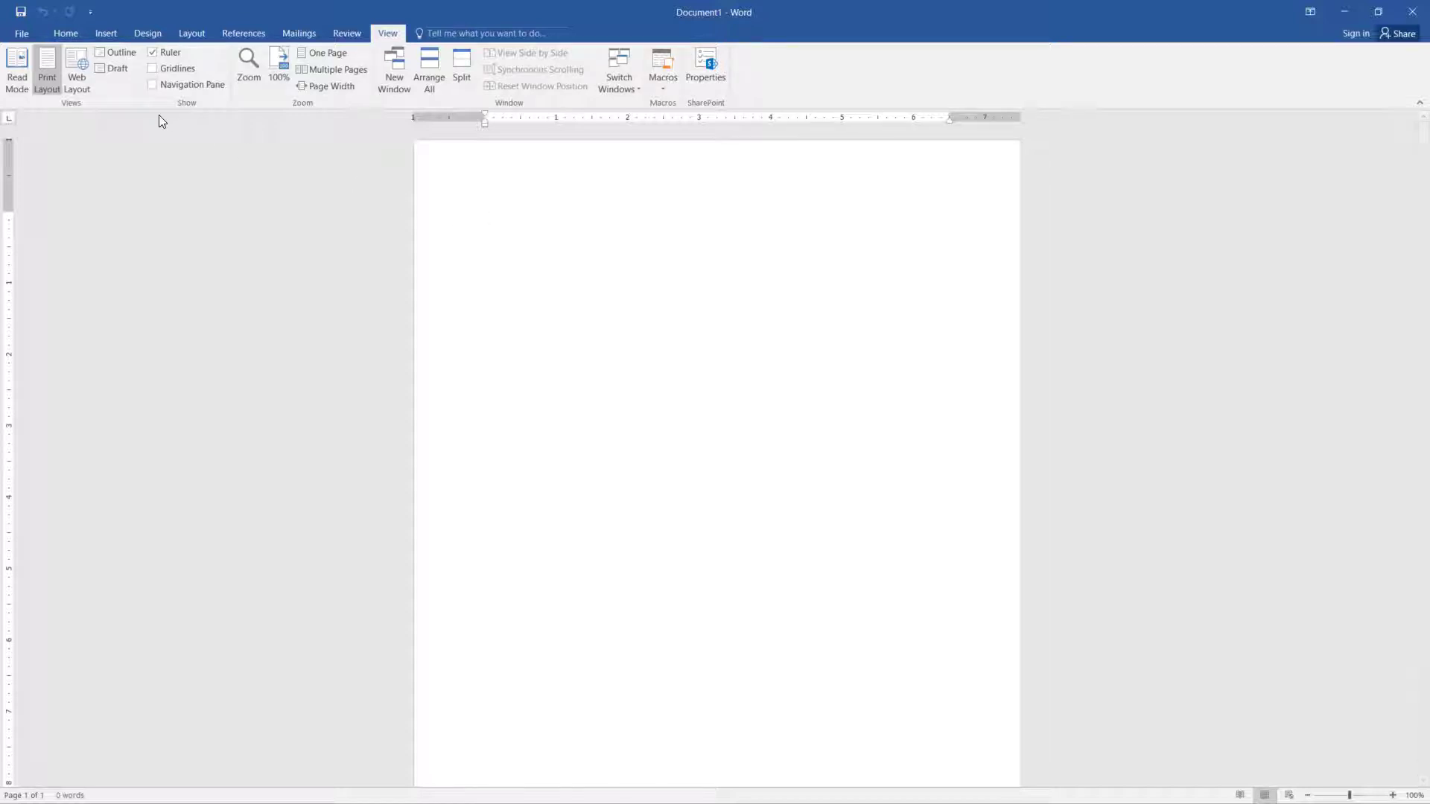
click(76, 34)
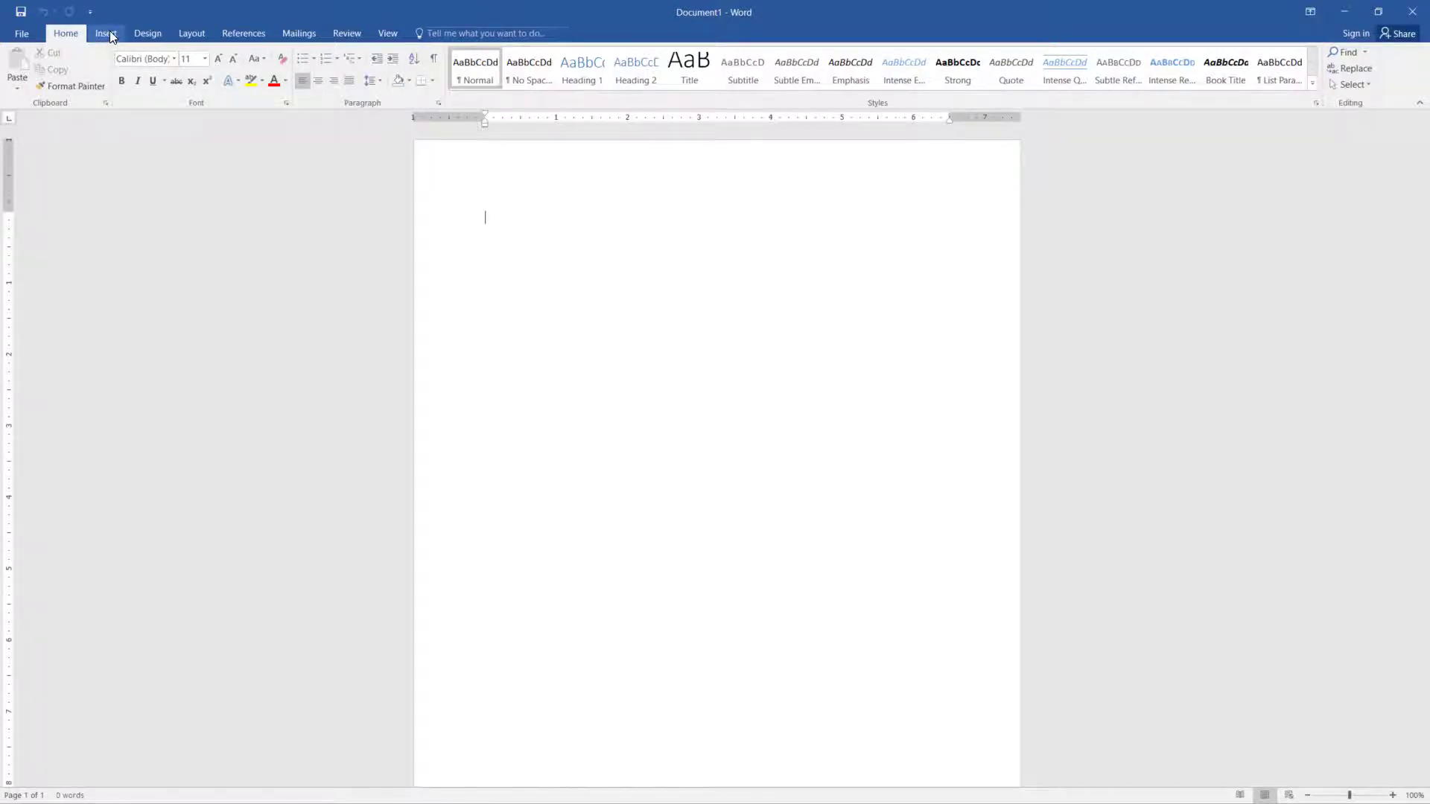
Collapse the ribbon so only its tab names show, and restore it with the Home commands displayed.
click(137, 35)
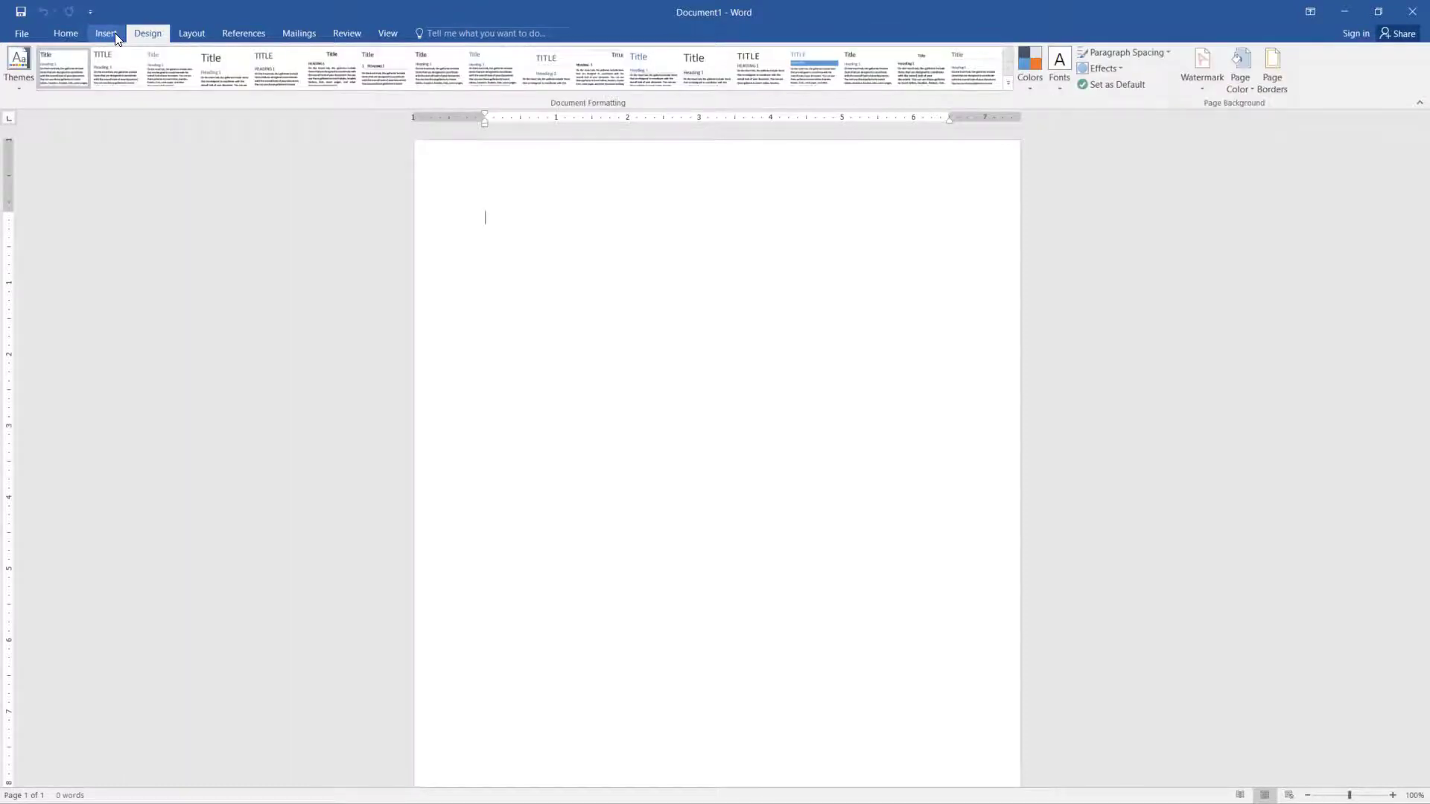
click(106, 34)
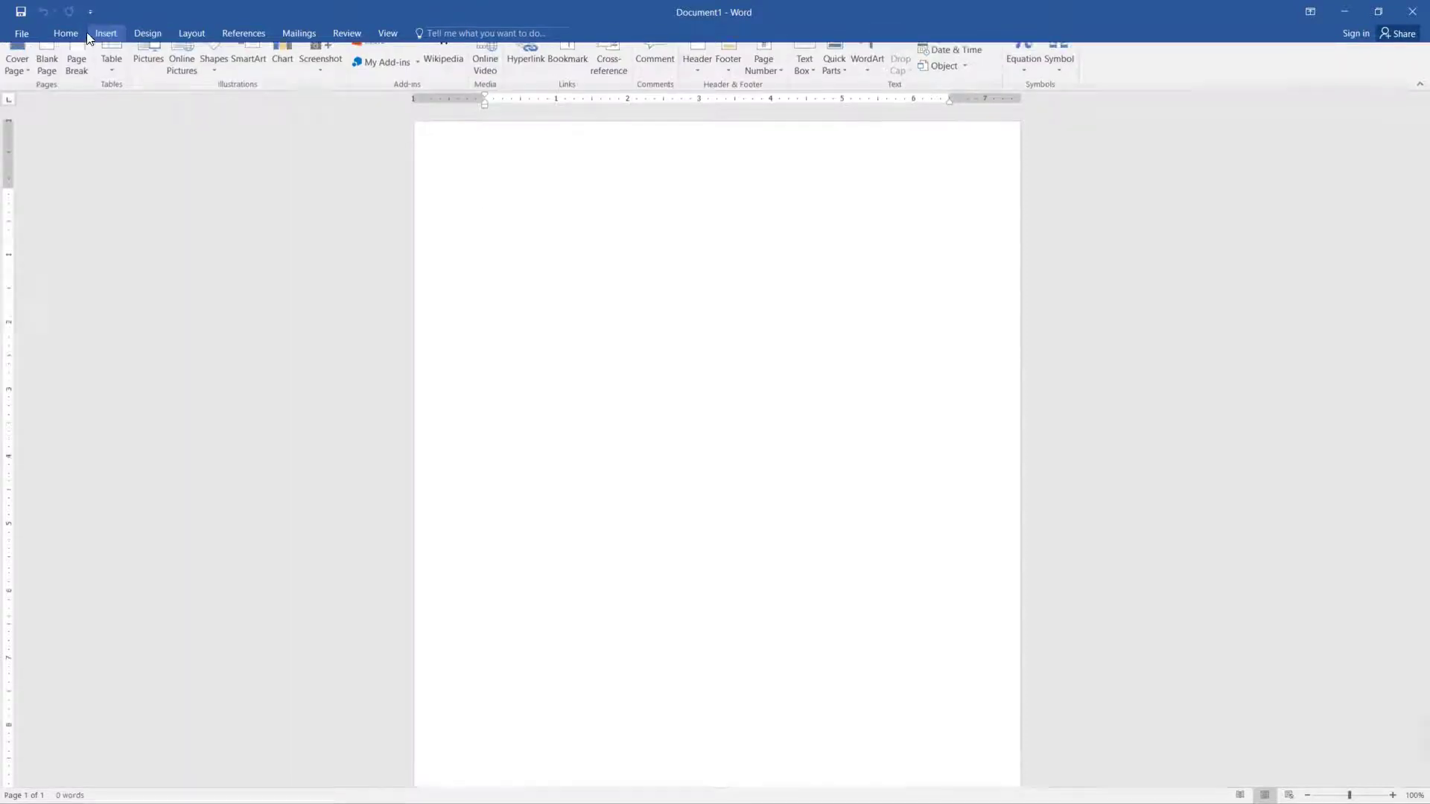
double_click(64, 34)
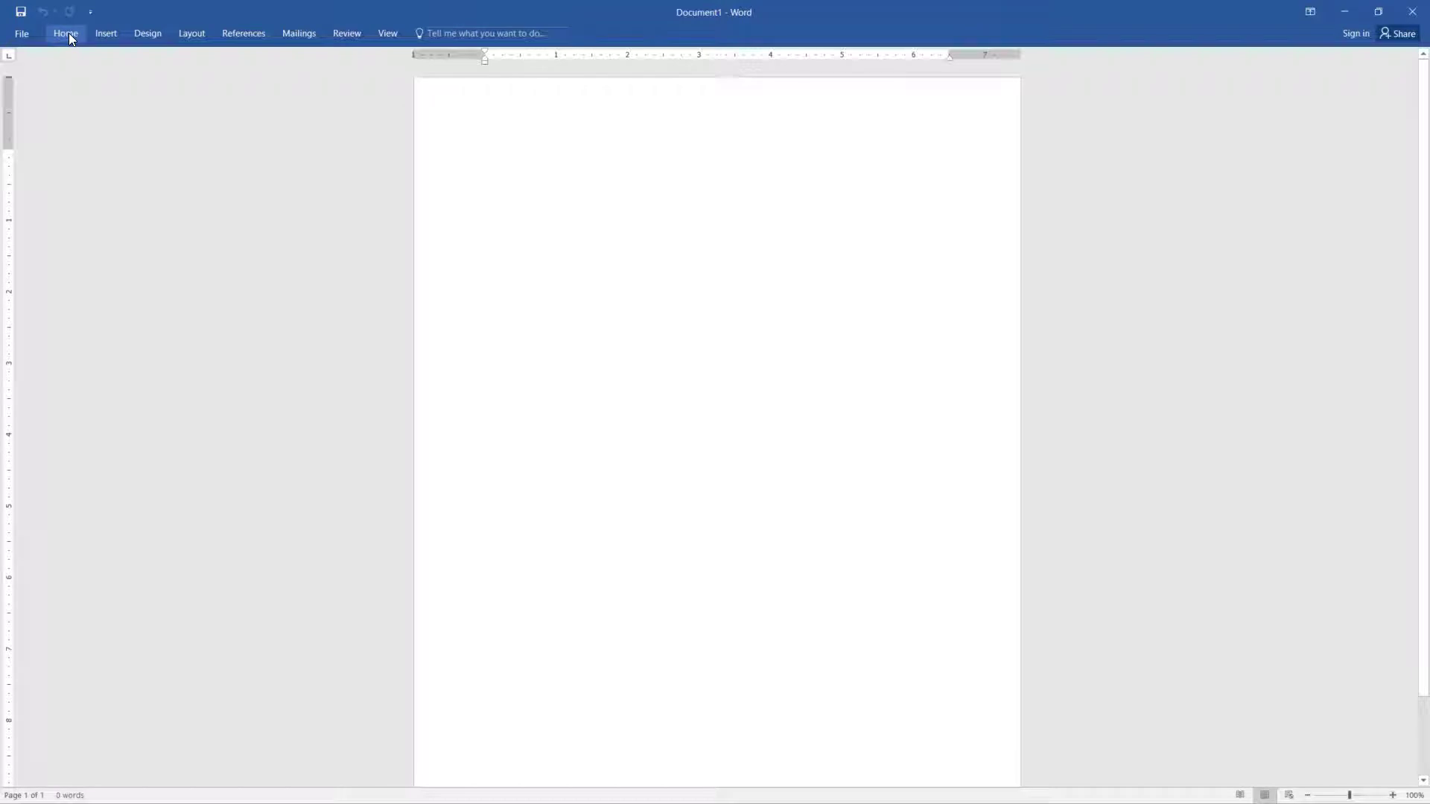
click(68, 33)
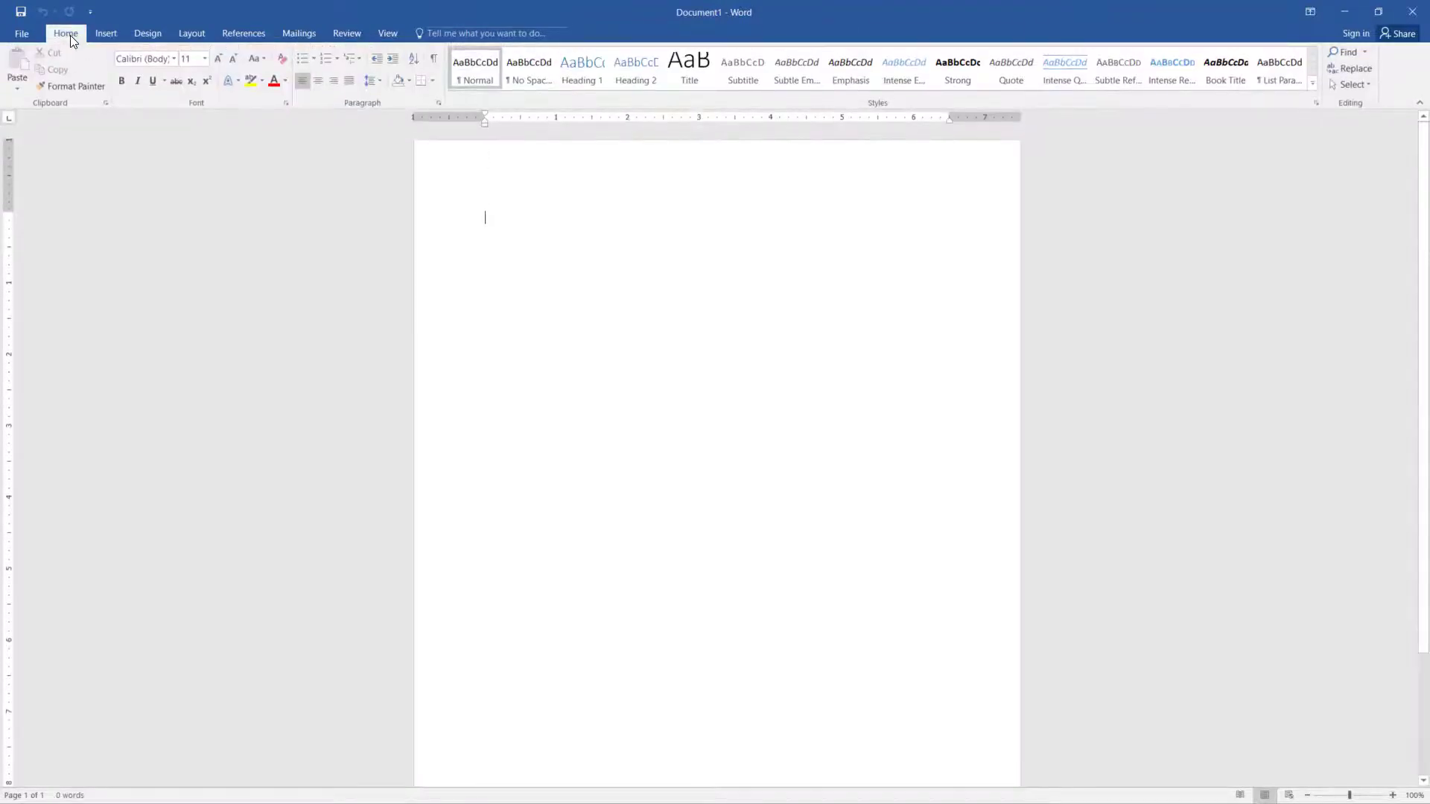
Show only the ribbon's tab names, view the Insert commands temporarily, and restore the full ribbon with the Home commands displayed.
click(1320, 11)
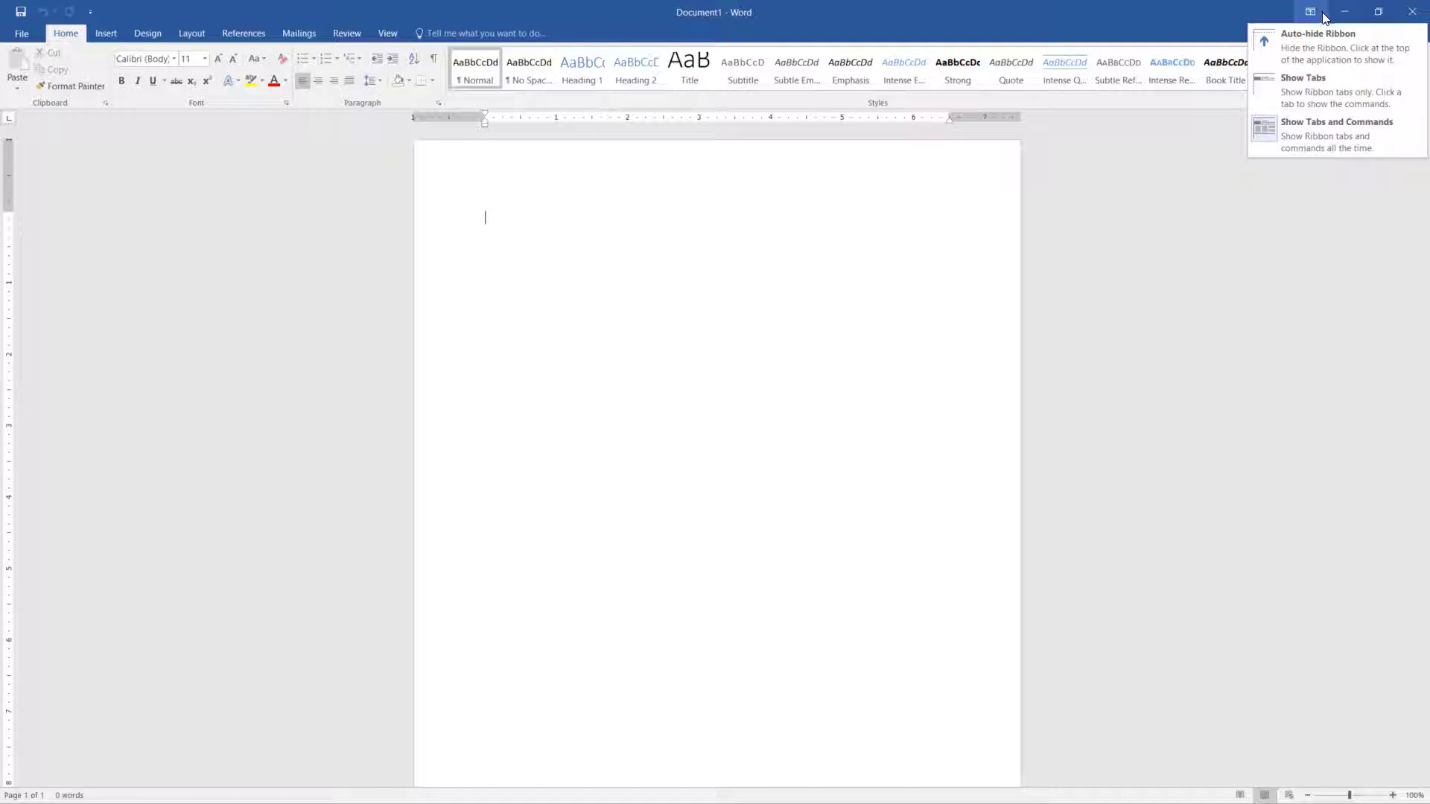
click(1329, 91)
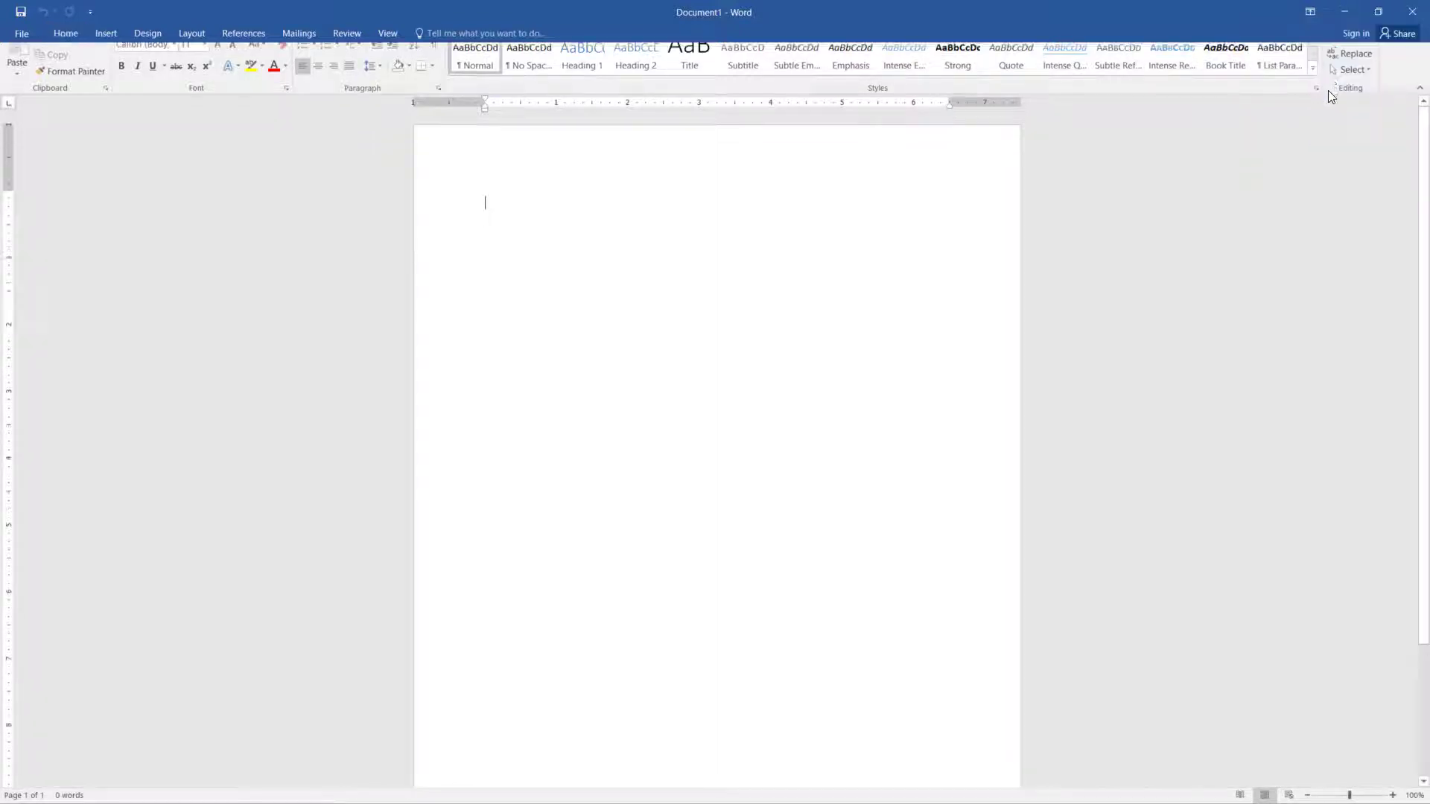
click(106, 33)
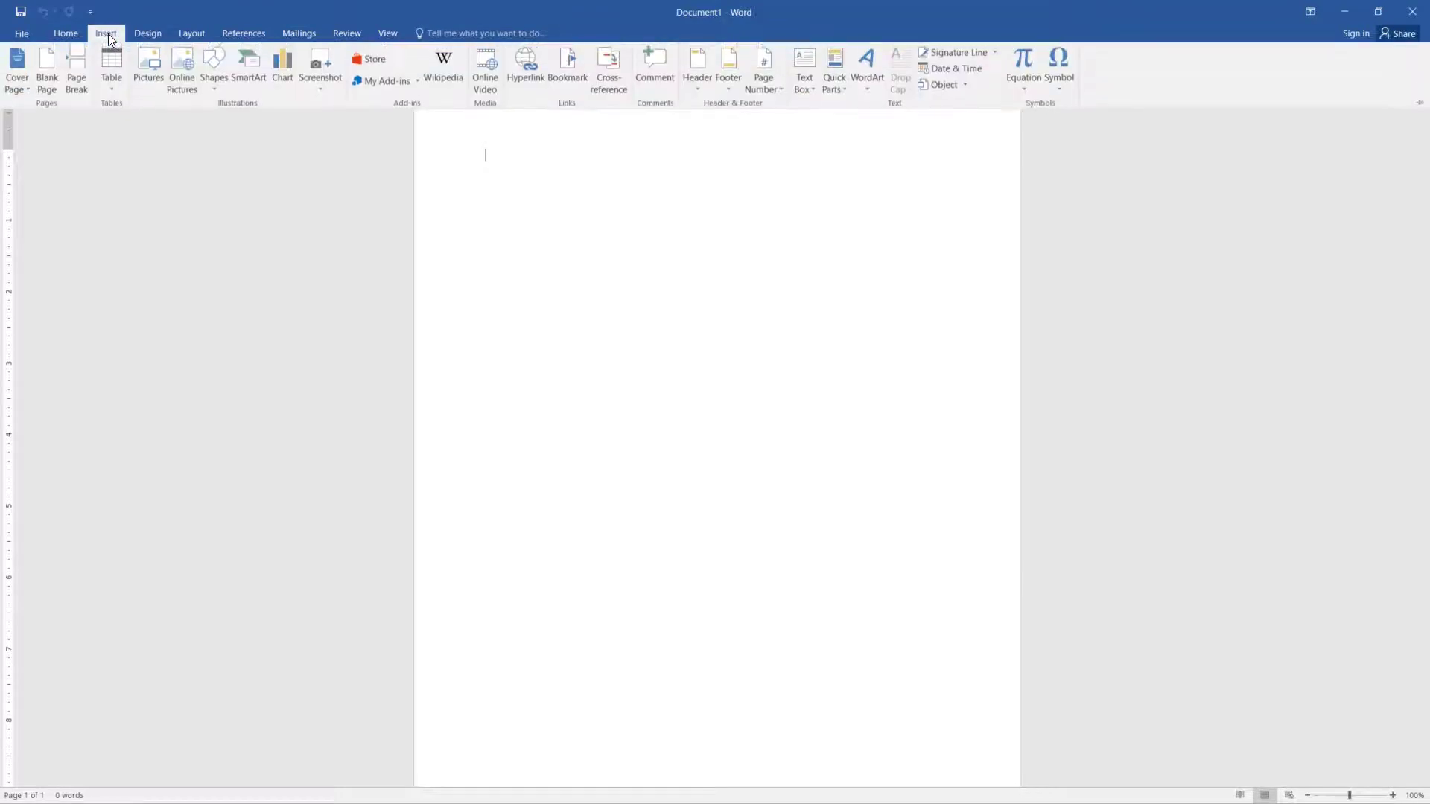
click(681, 257)
click(1310, 12)
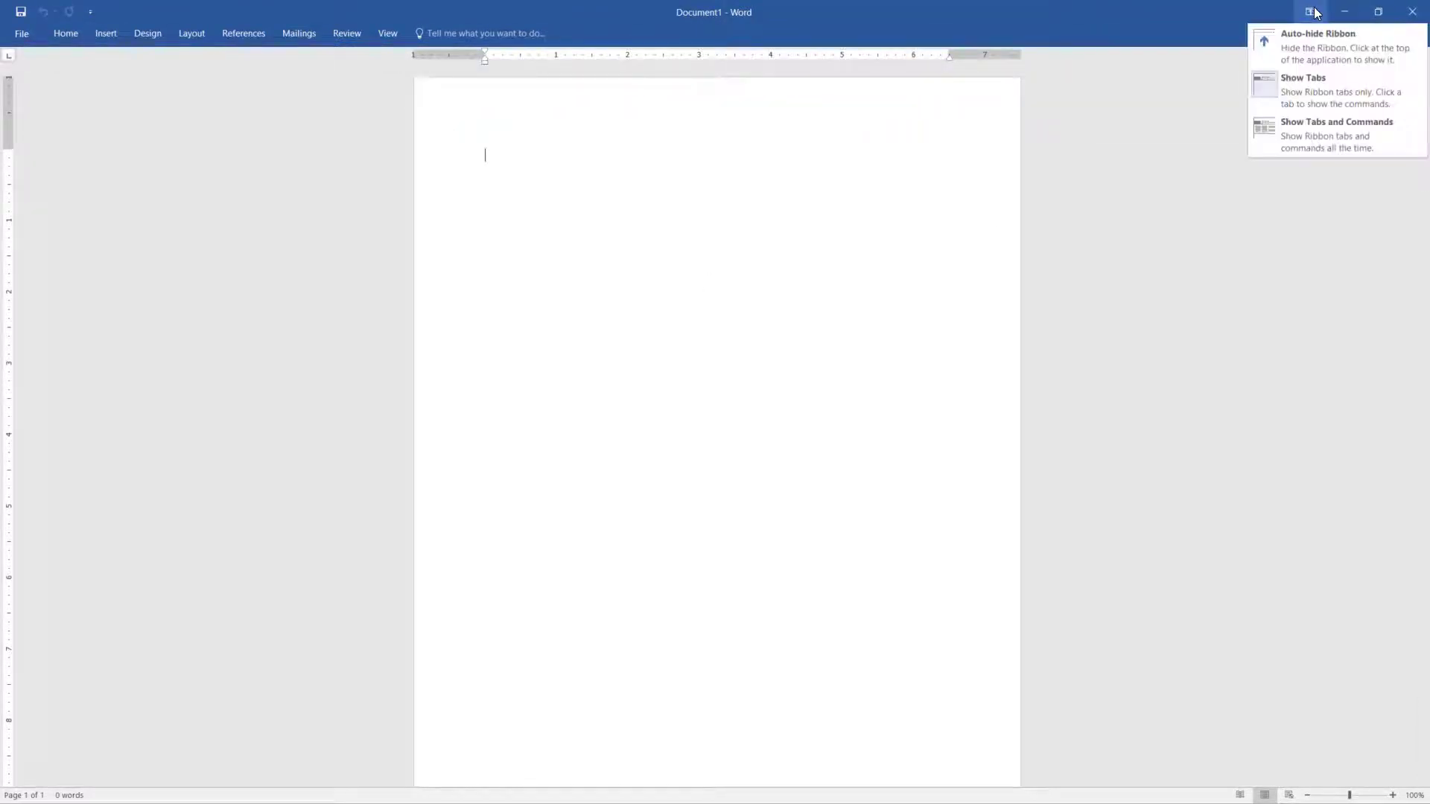
click(1330, 136)
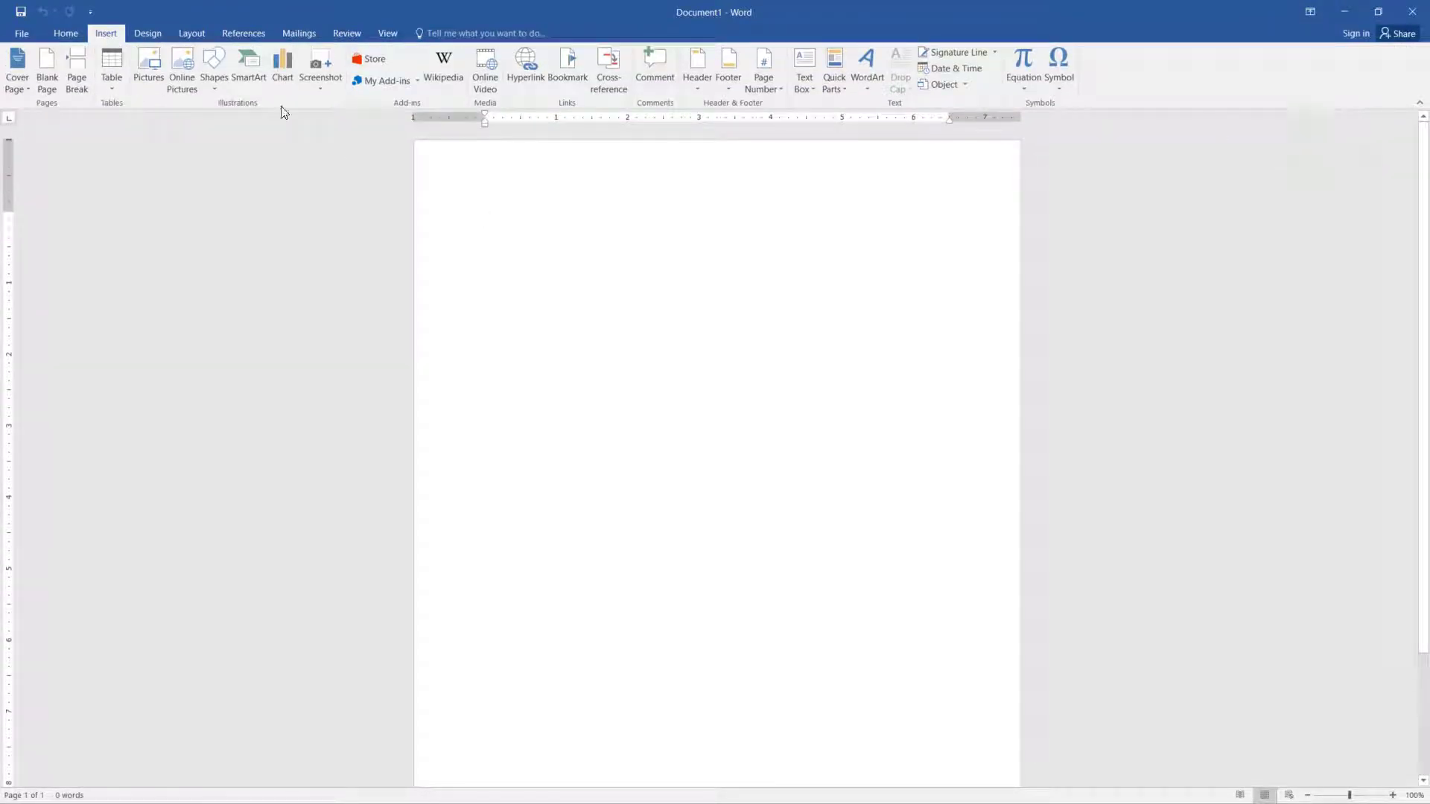
click(65, 33)
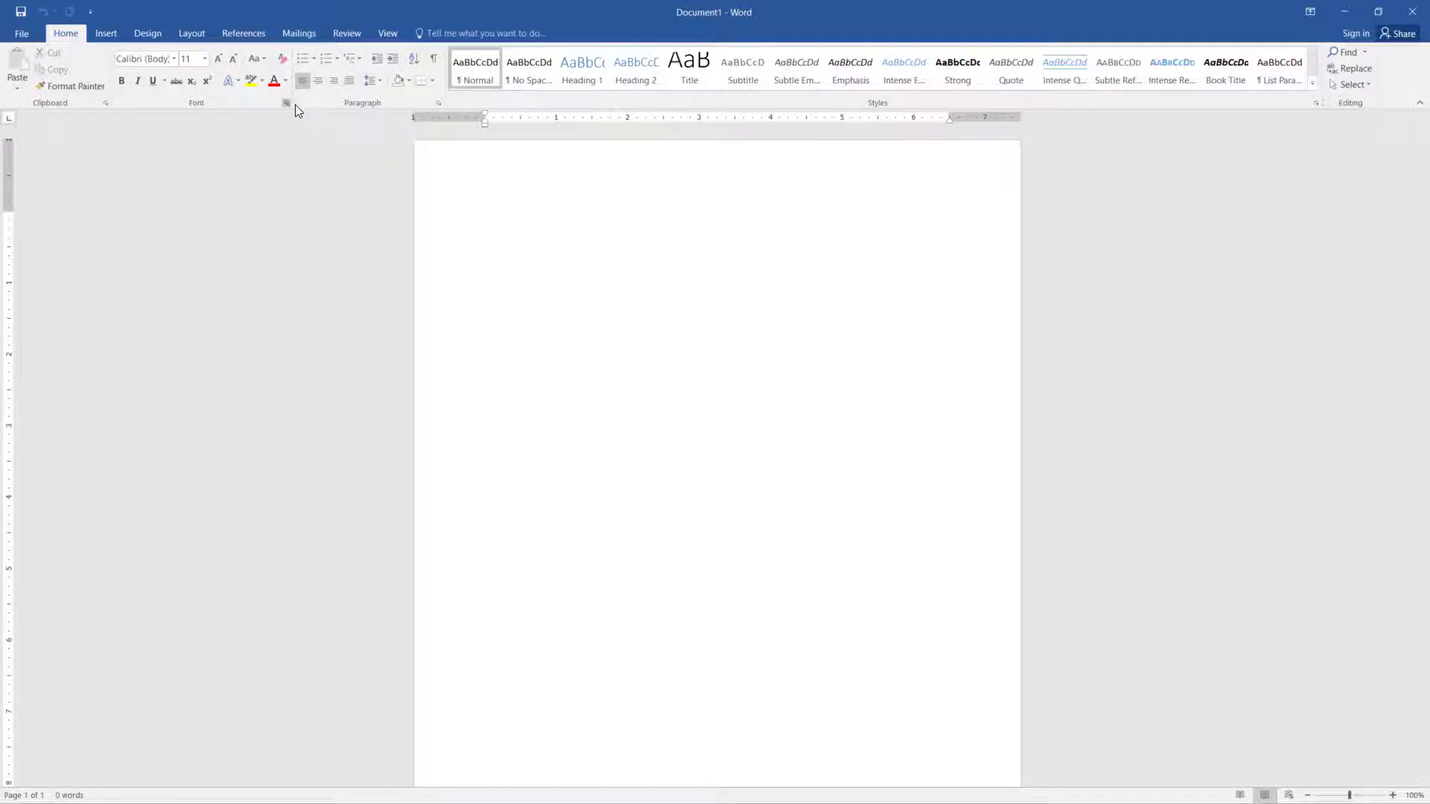
Examine the paragraph settings for Indents and Spacing and for Line and Page Breaks, and close them without changes.
click(438, 104)
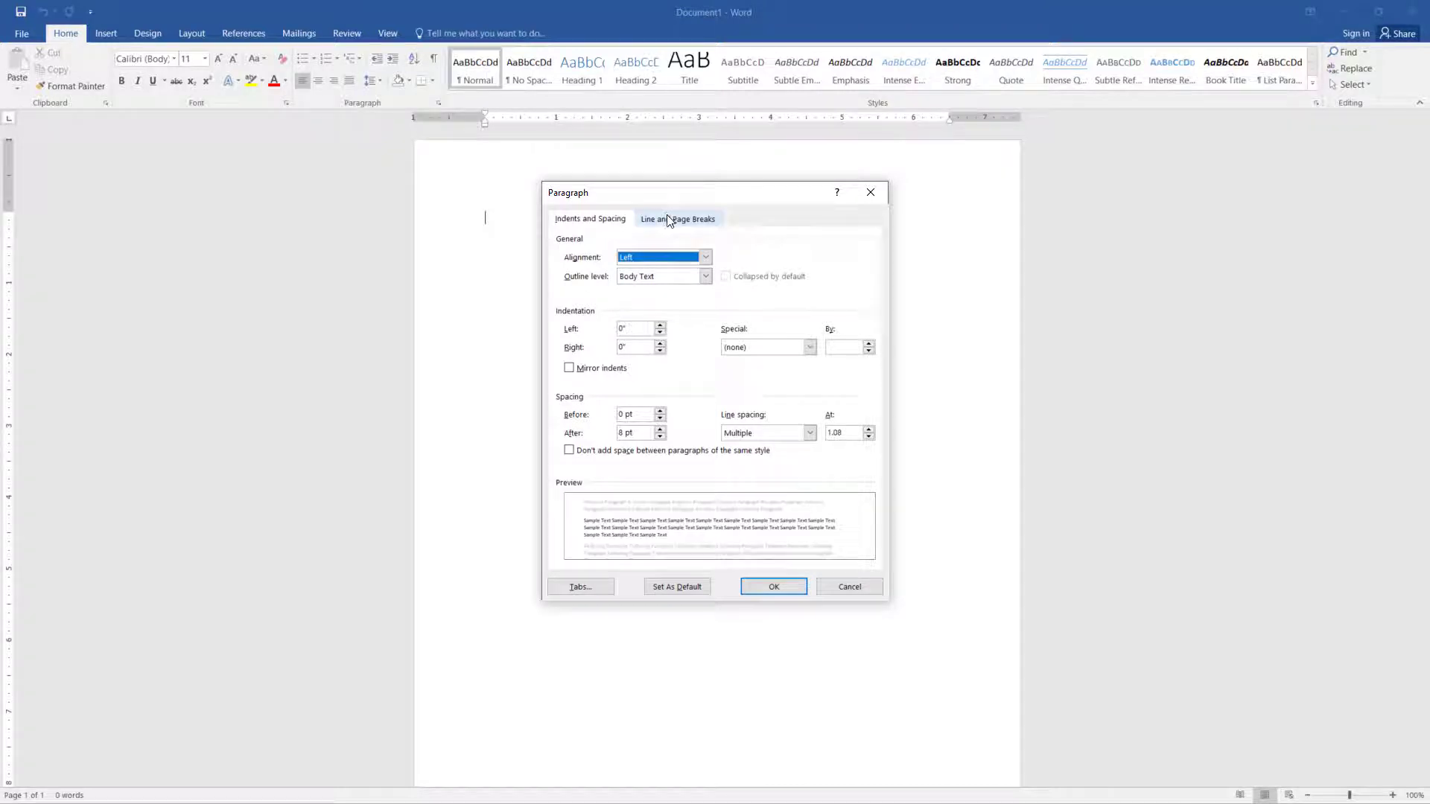
click(668, 219)
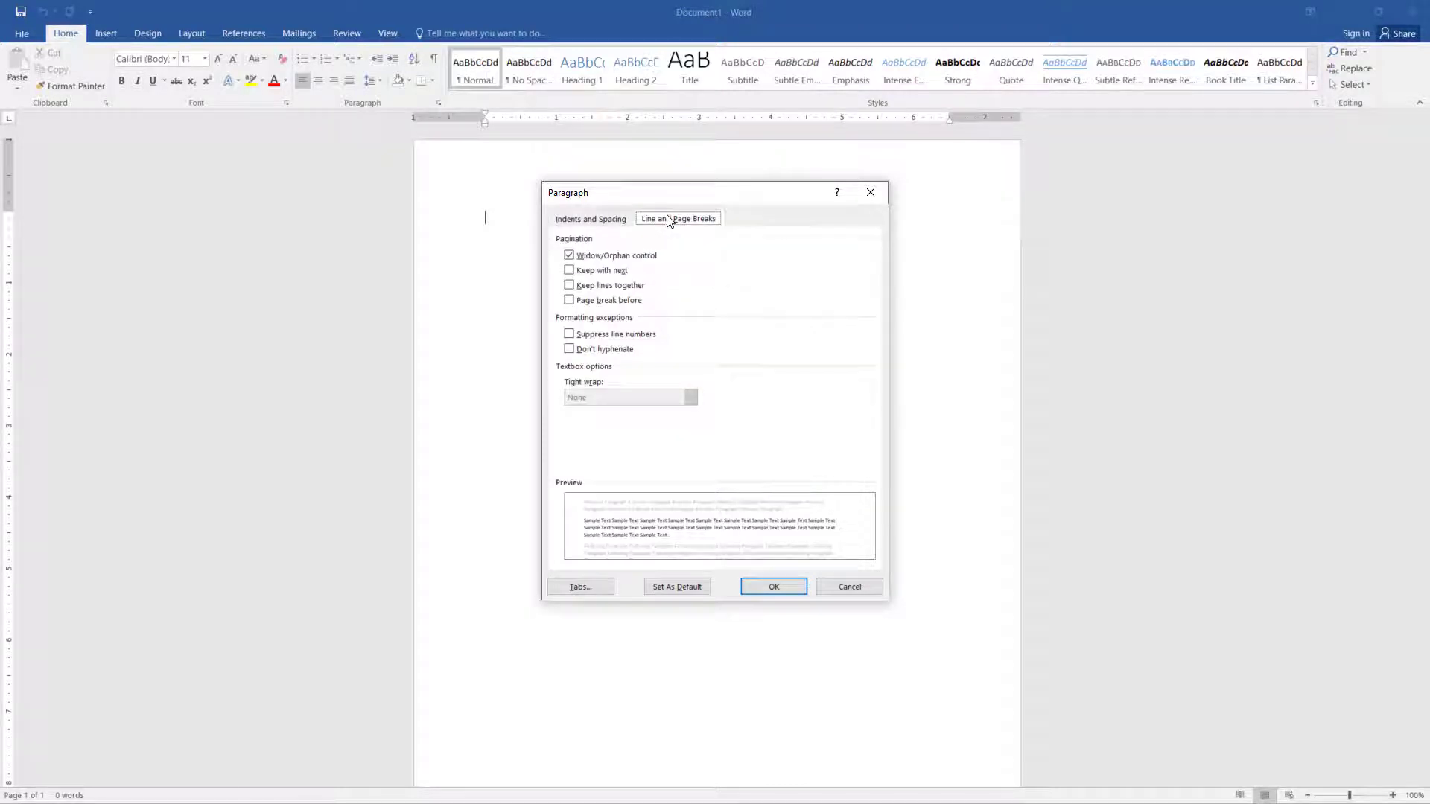
click(575, 217)
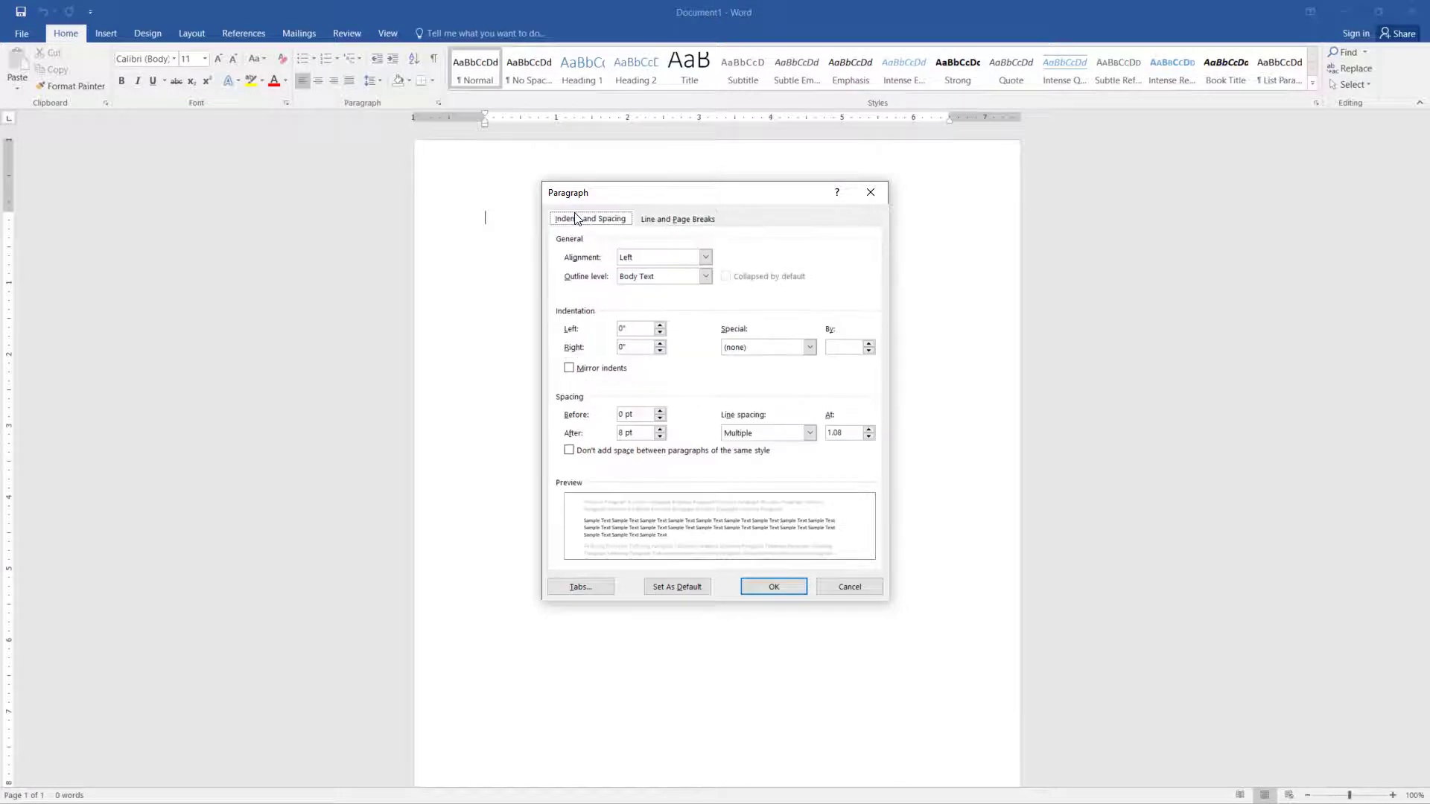
click(676, 218)
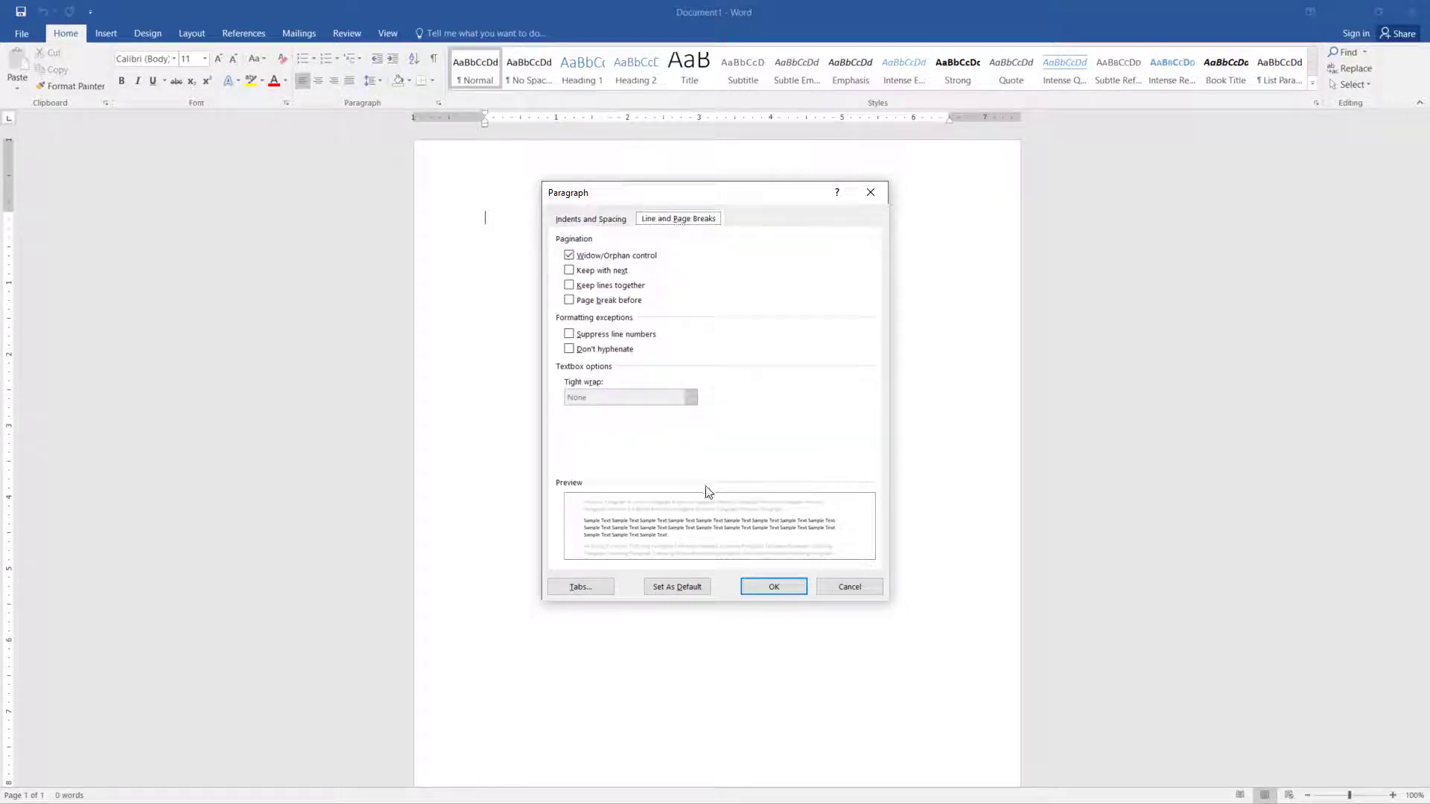
click(600, 216)
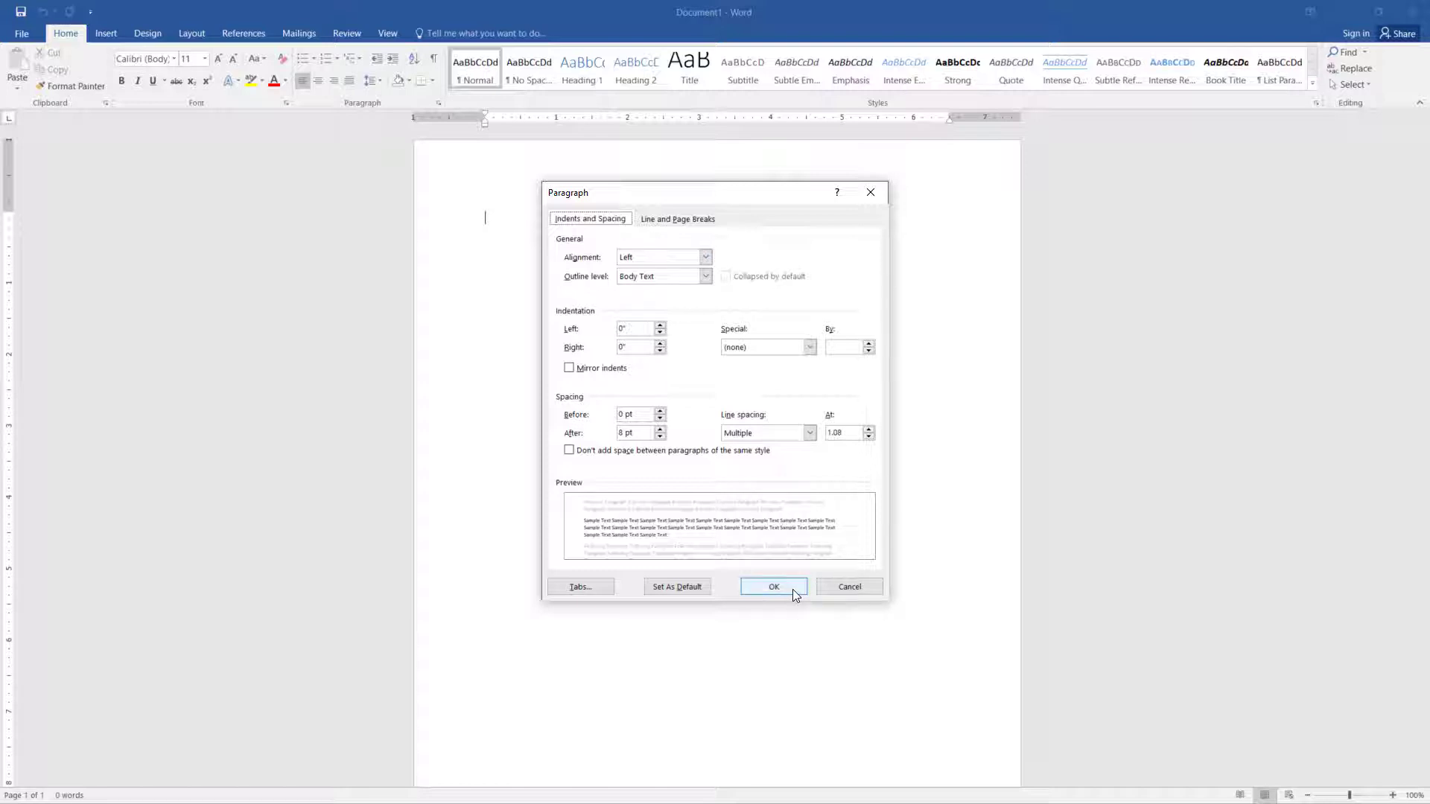
click(872, 197)
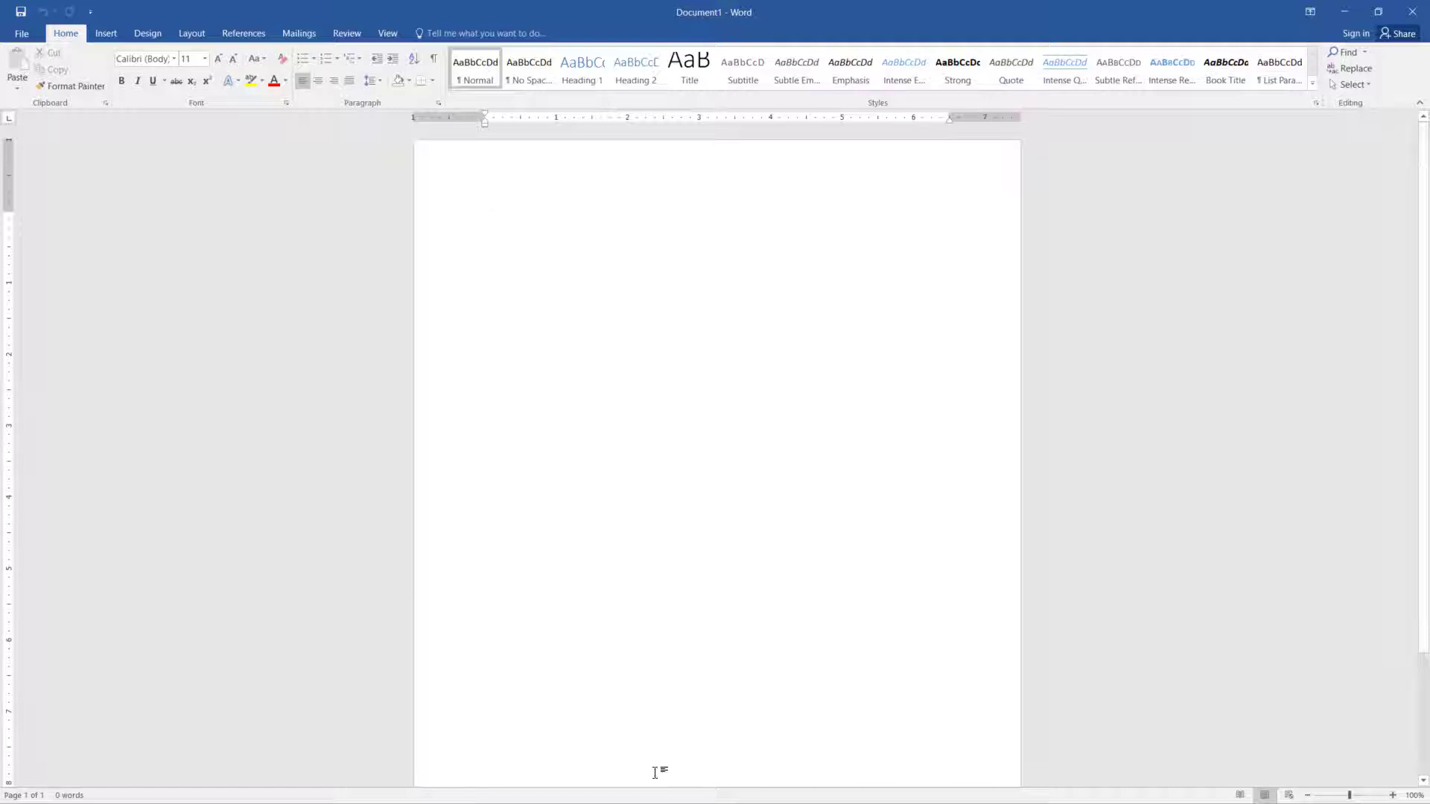
Zoom the blank document in to 240%.
scroll(1322, 338, down, 1)
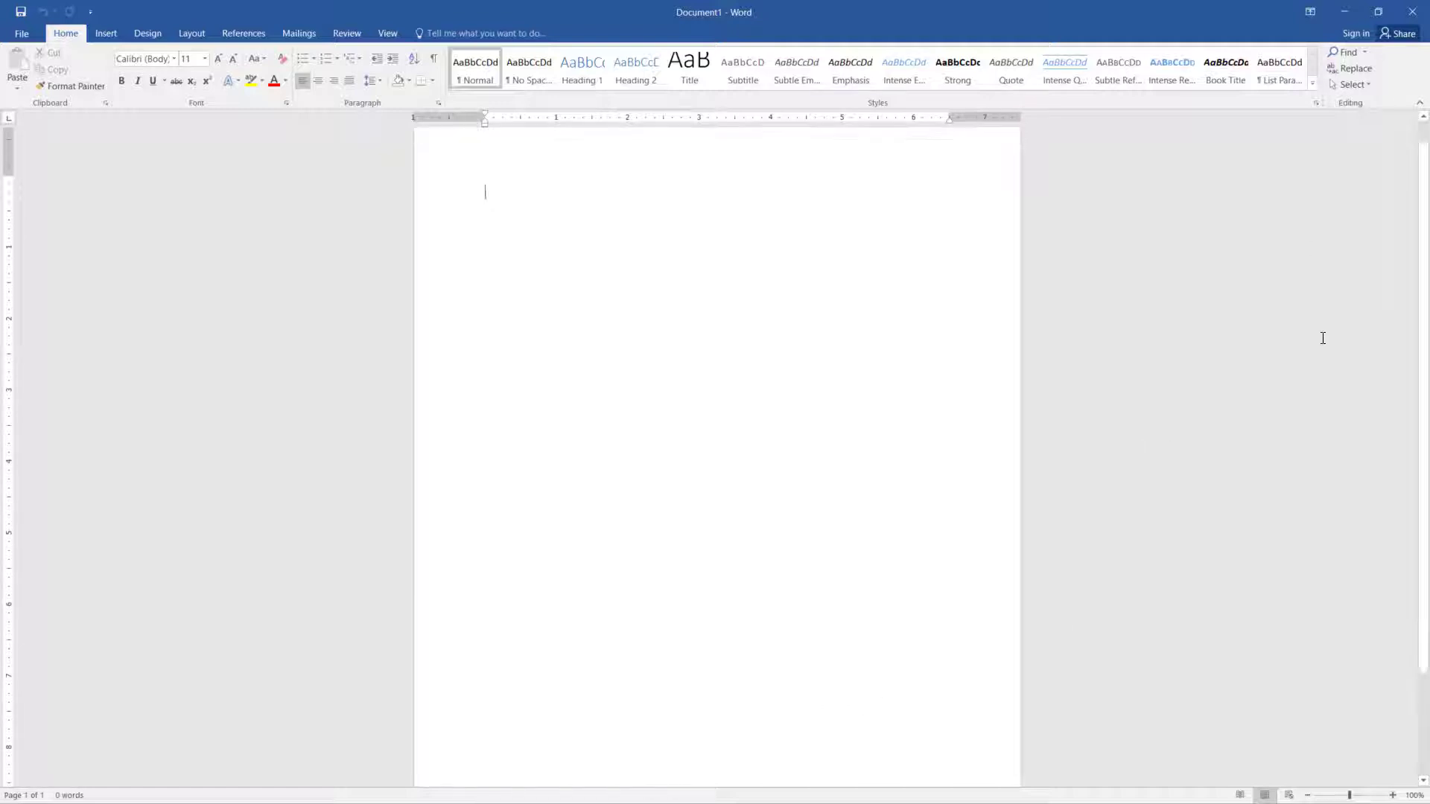
scroll(1325, 338, down, 3)
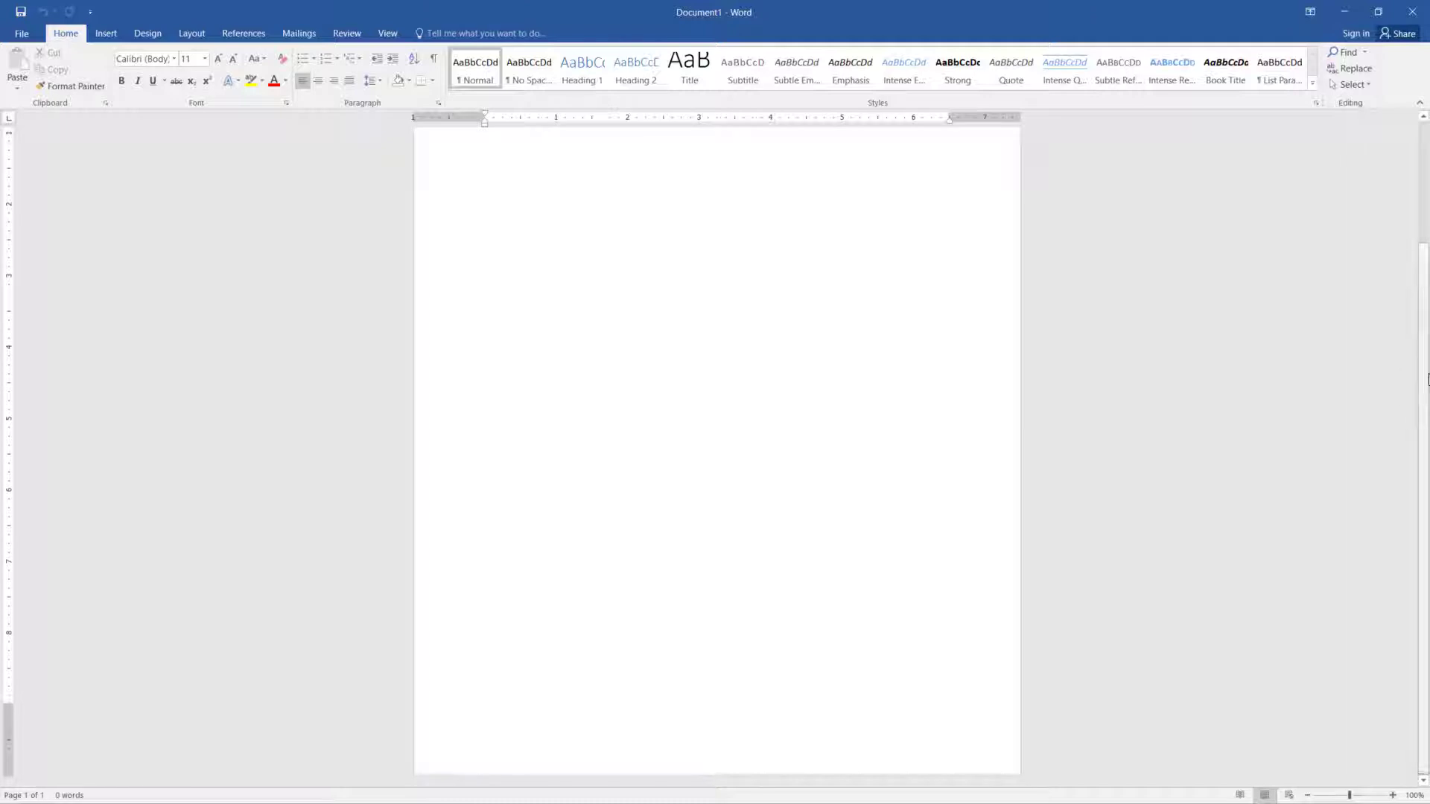
scroll(1415, 313, up, 4)
scroll(1280, 380, down, 4)
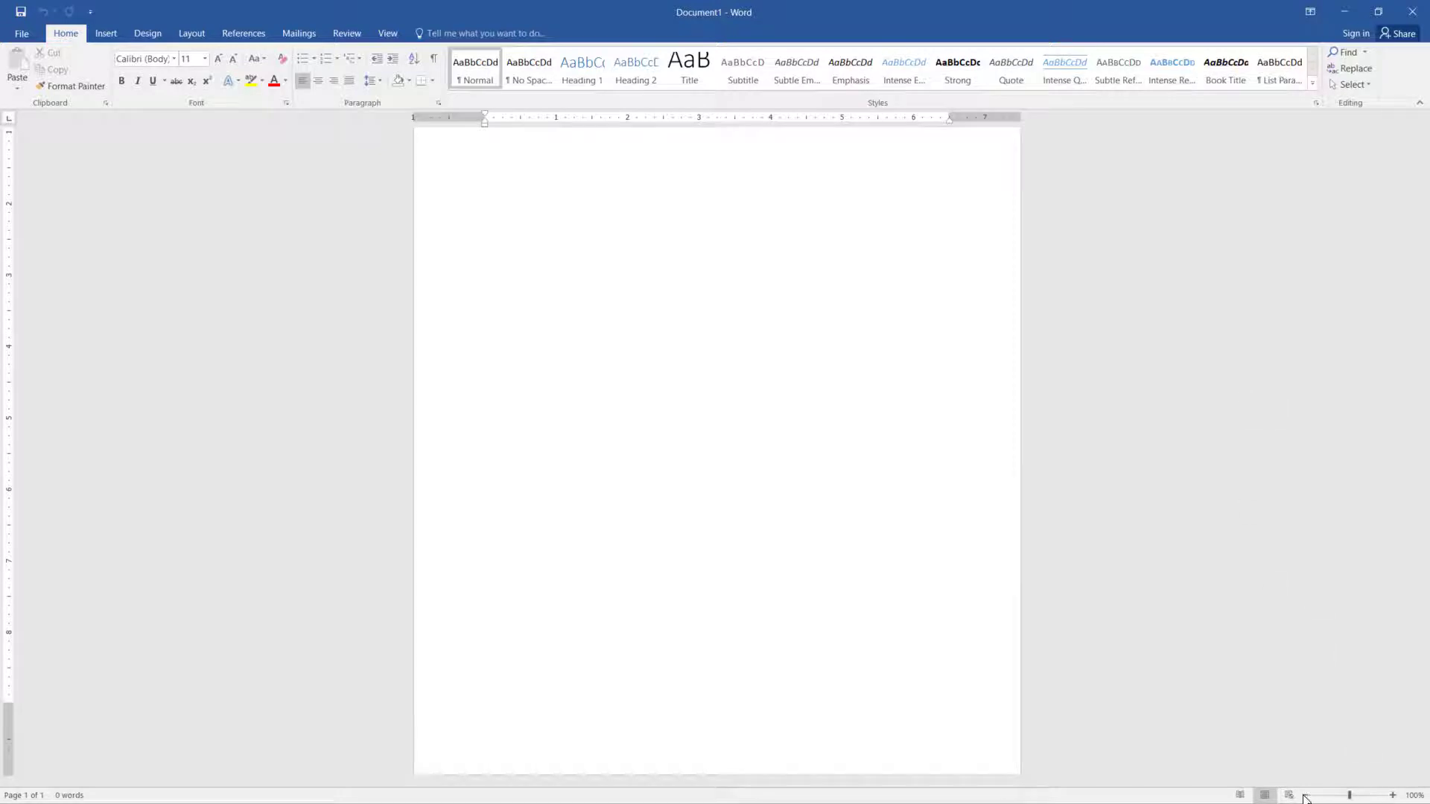
click(1393, 795)
click(1393, 796)
click(1392, 795)
click(1392, 795)
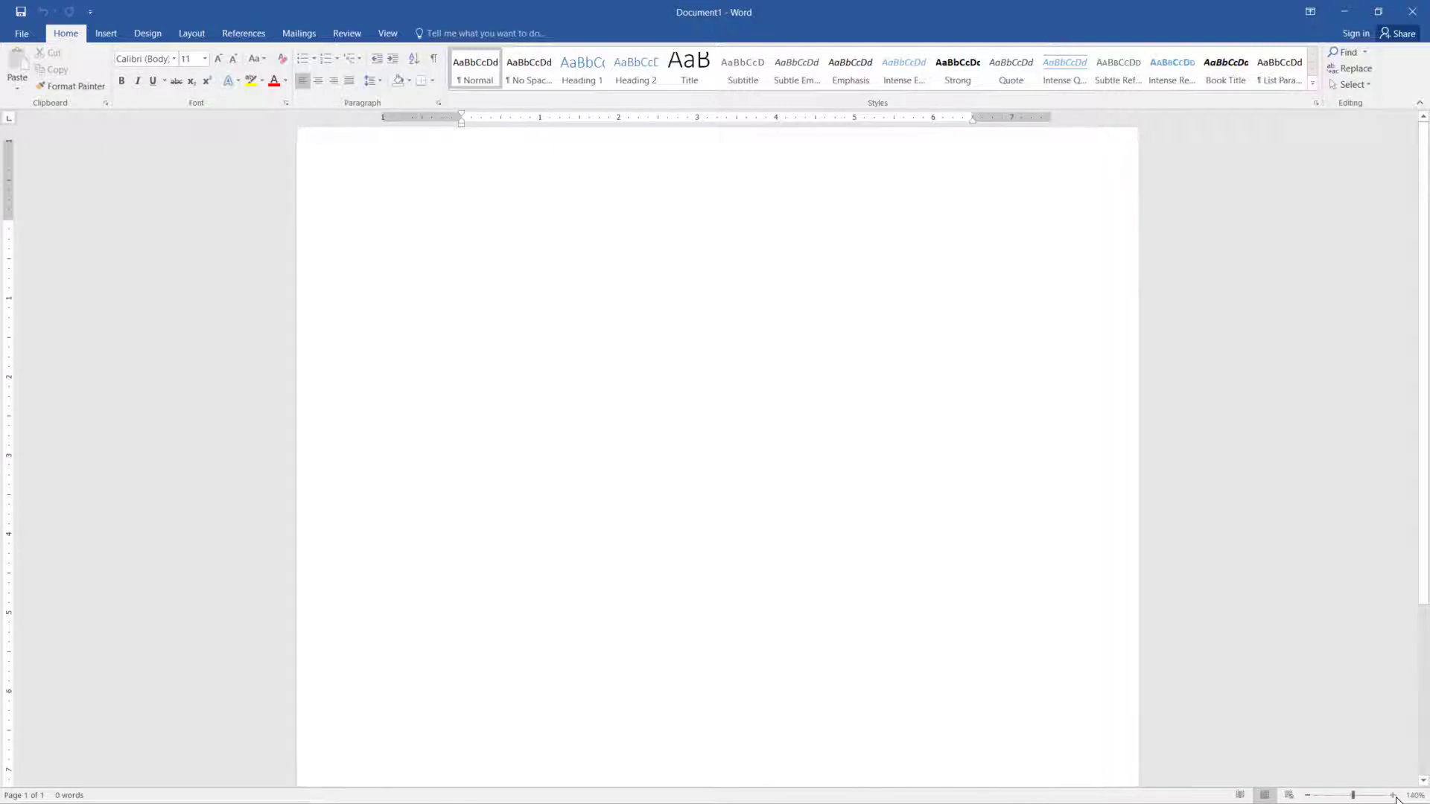
click(1392, 795)
click(1392, 795)
click(1392, 796)
click(1392, 795)
click(1393, 795)
click(1392, 796)
click(1392, 796)
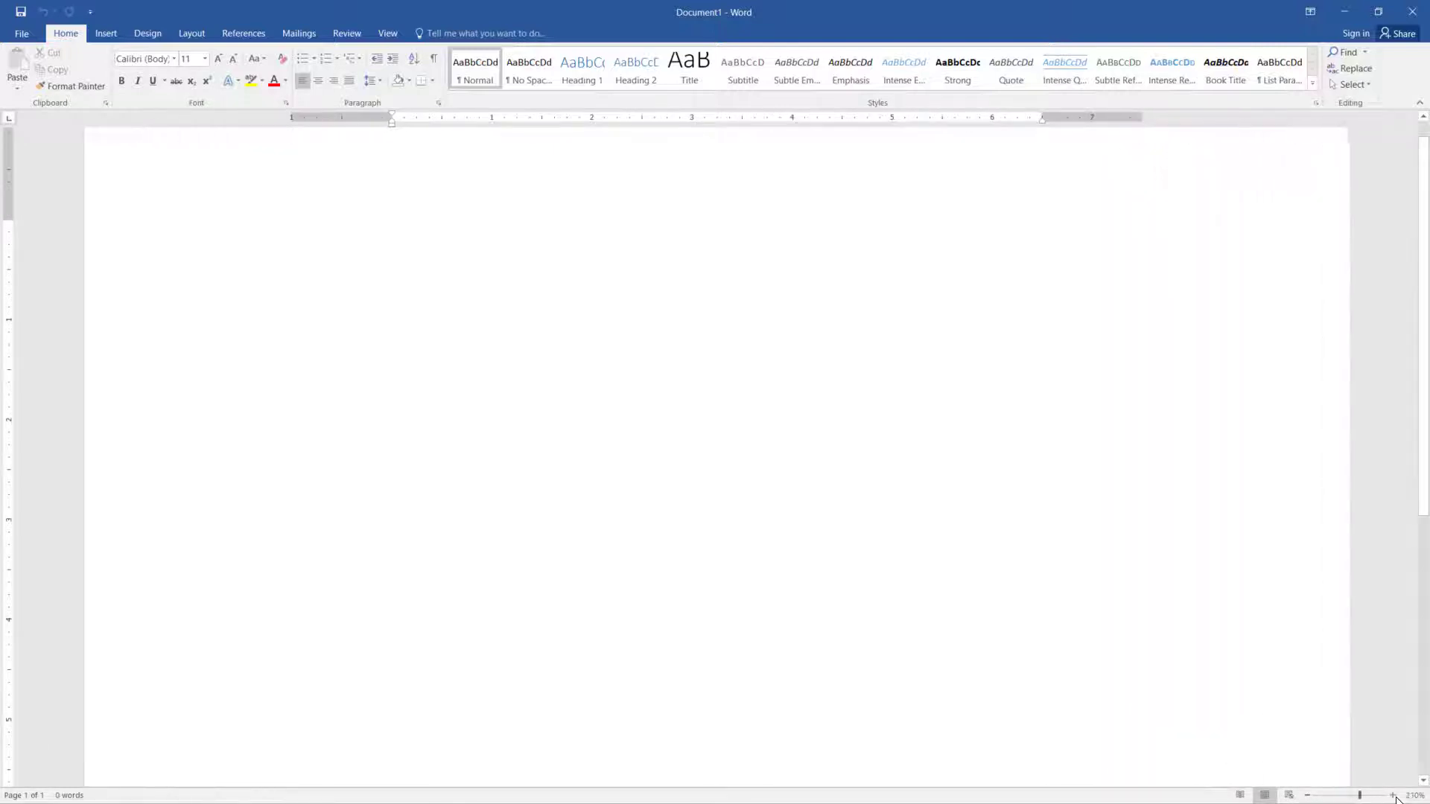
click(1392, 795)
click(1392, 795)
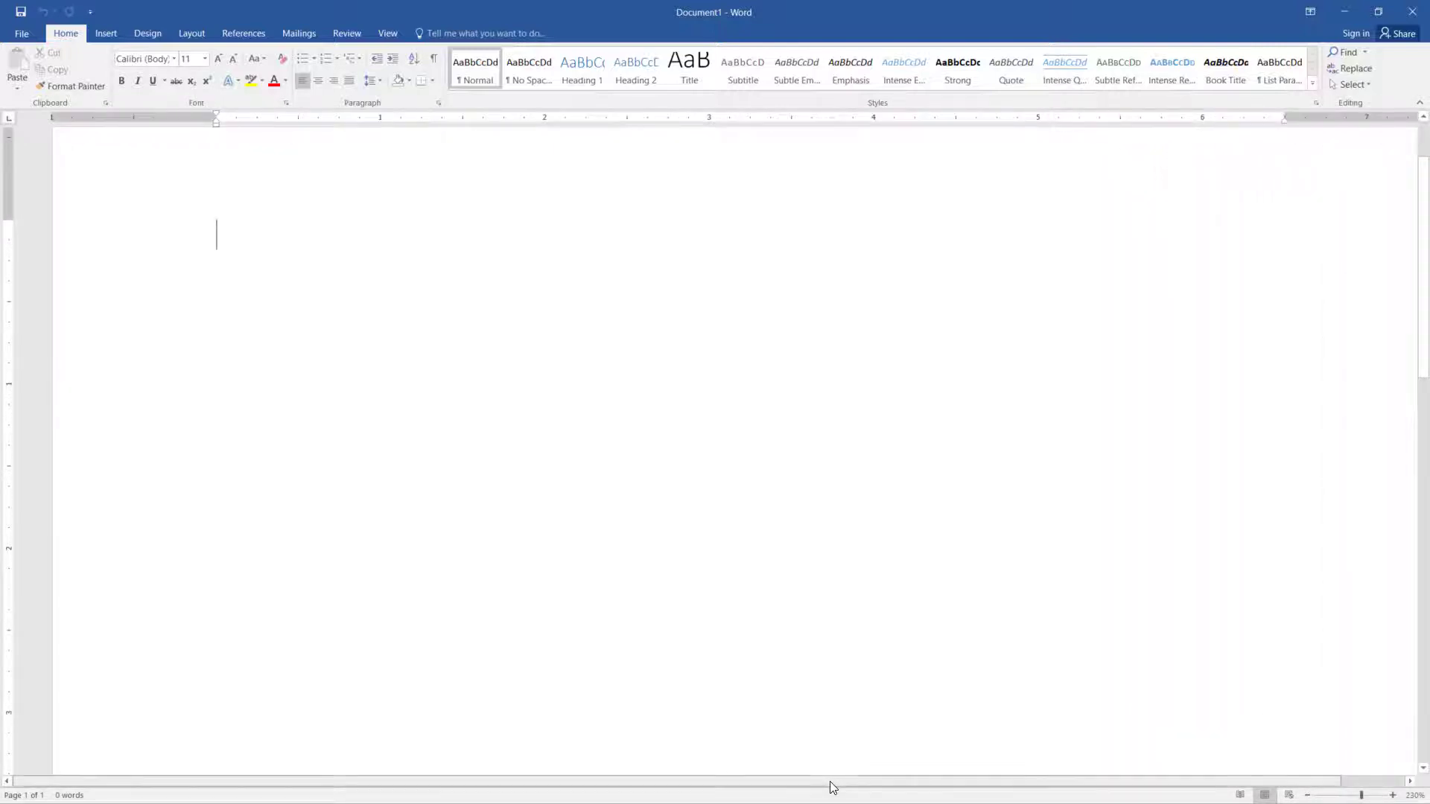
drag(831, 781, 380, 789)
drag(629, 782, 209, 796)
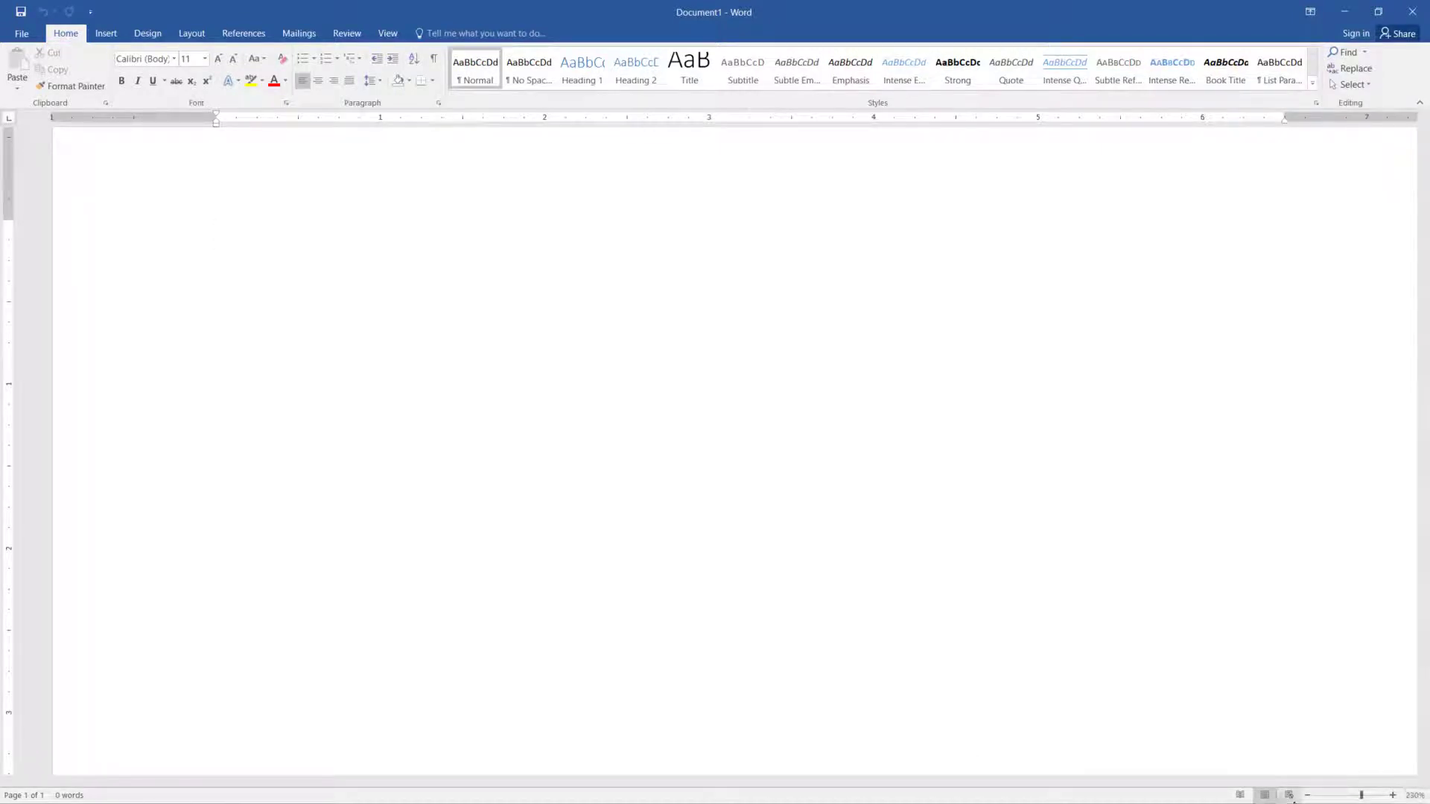
click(1392, 795)
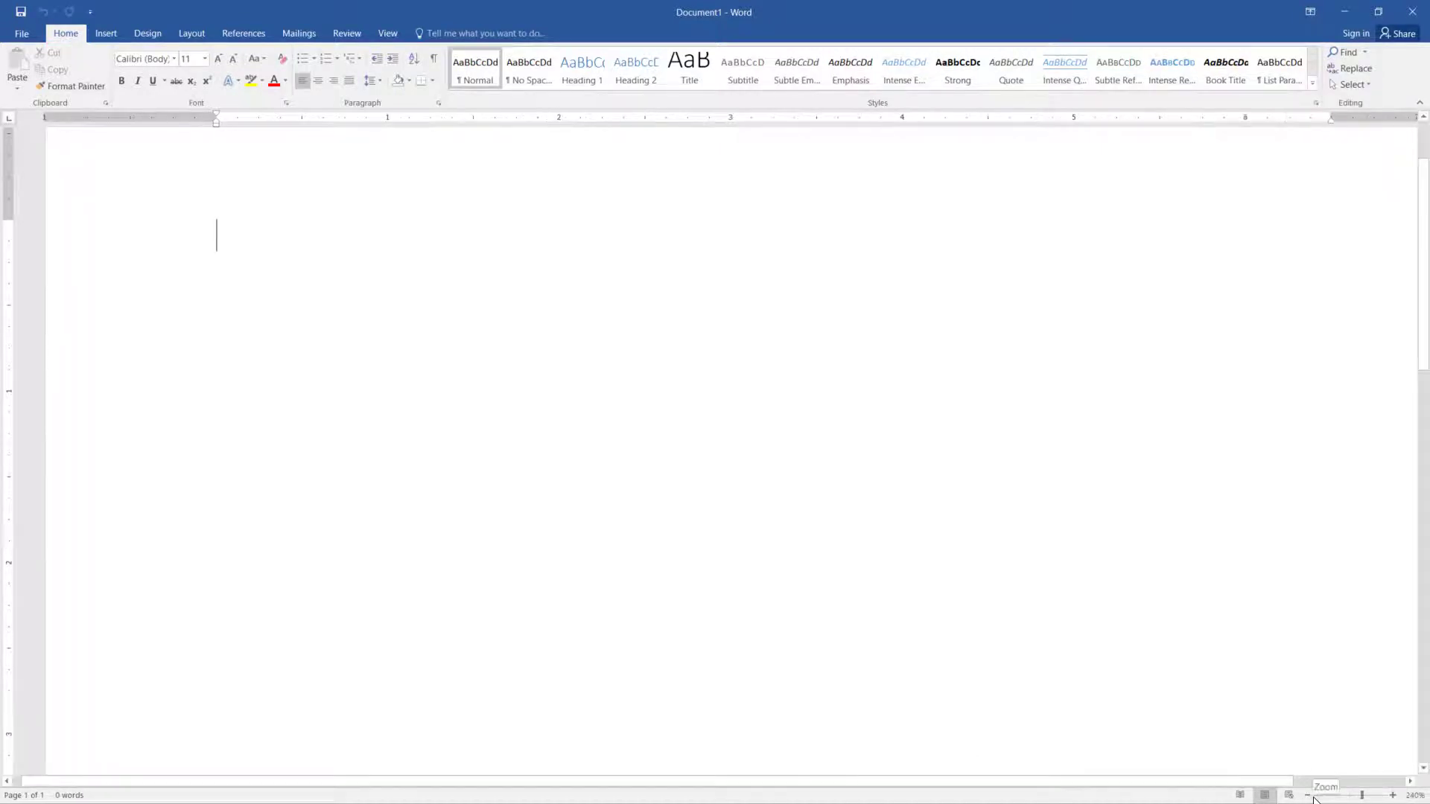
Zoom the blank document out to 100% and return to the beginning of the page.
click(1308, 795)
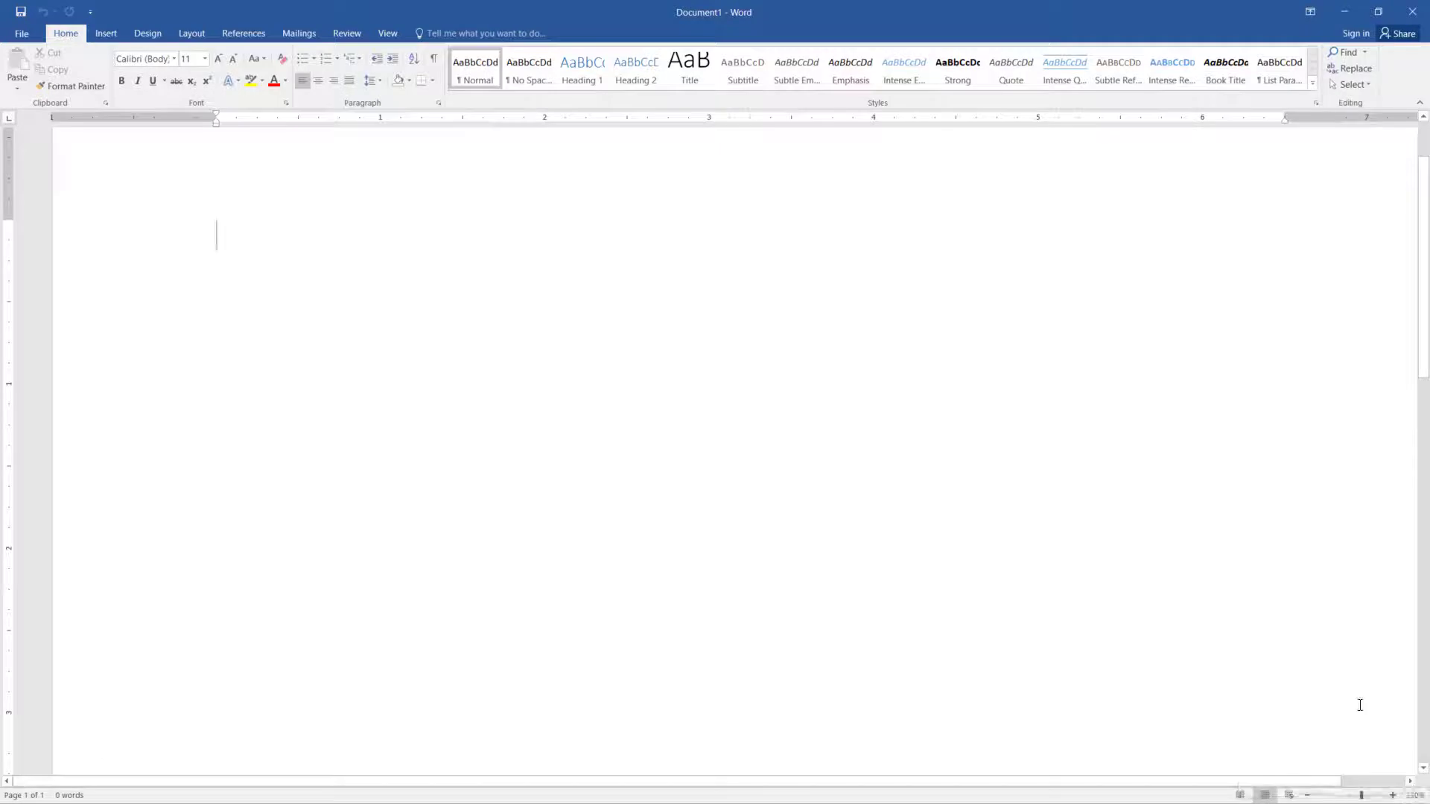
click(1308, 796)
drag(1364, 796, 1356, 799)
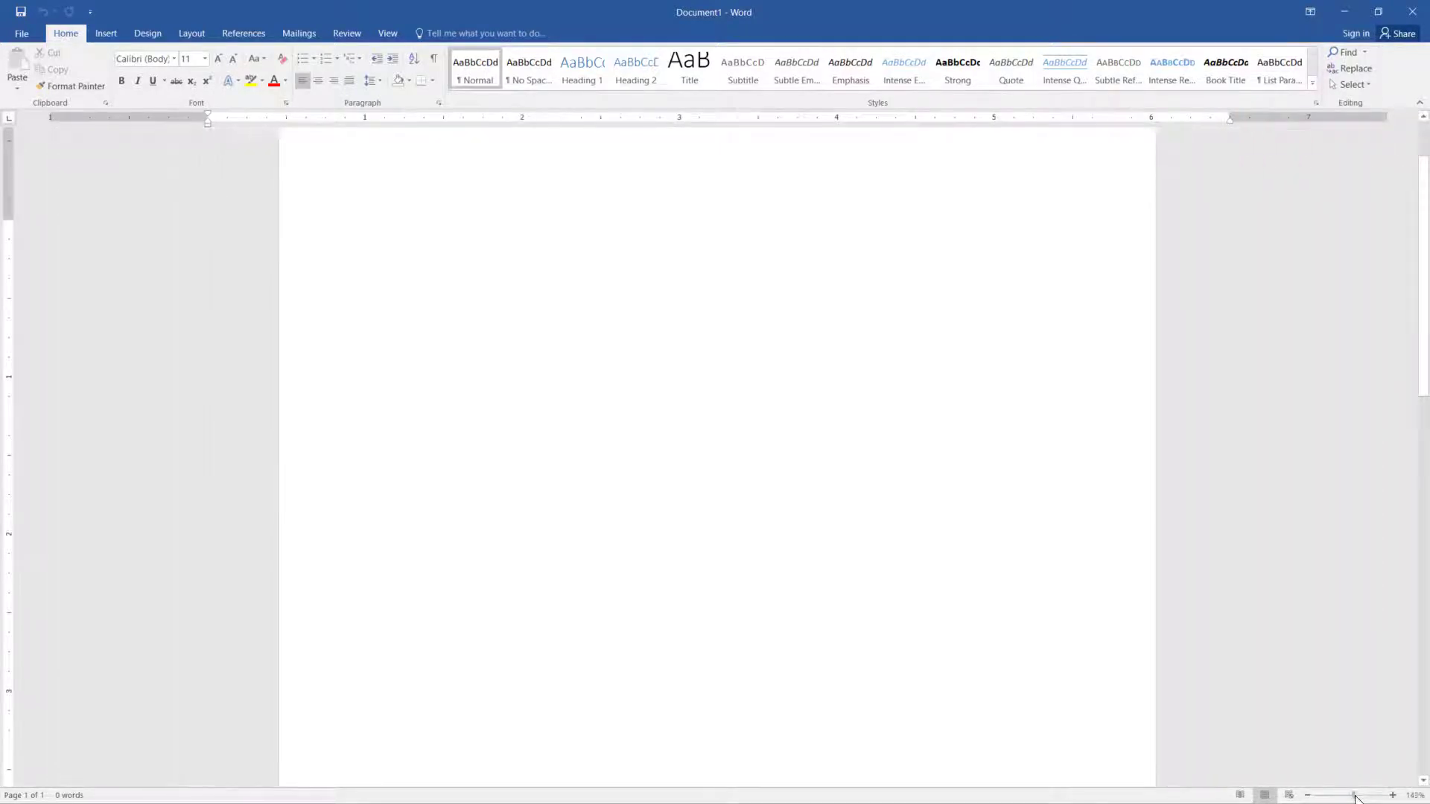
scroll(605, 477, down, 1)
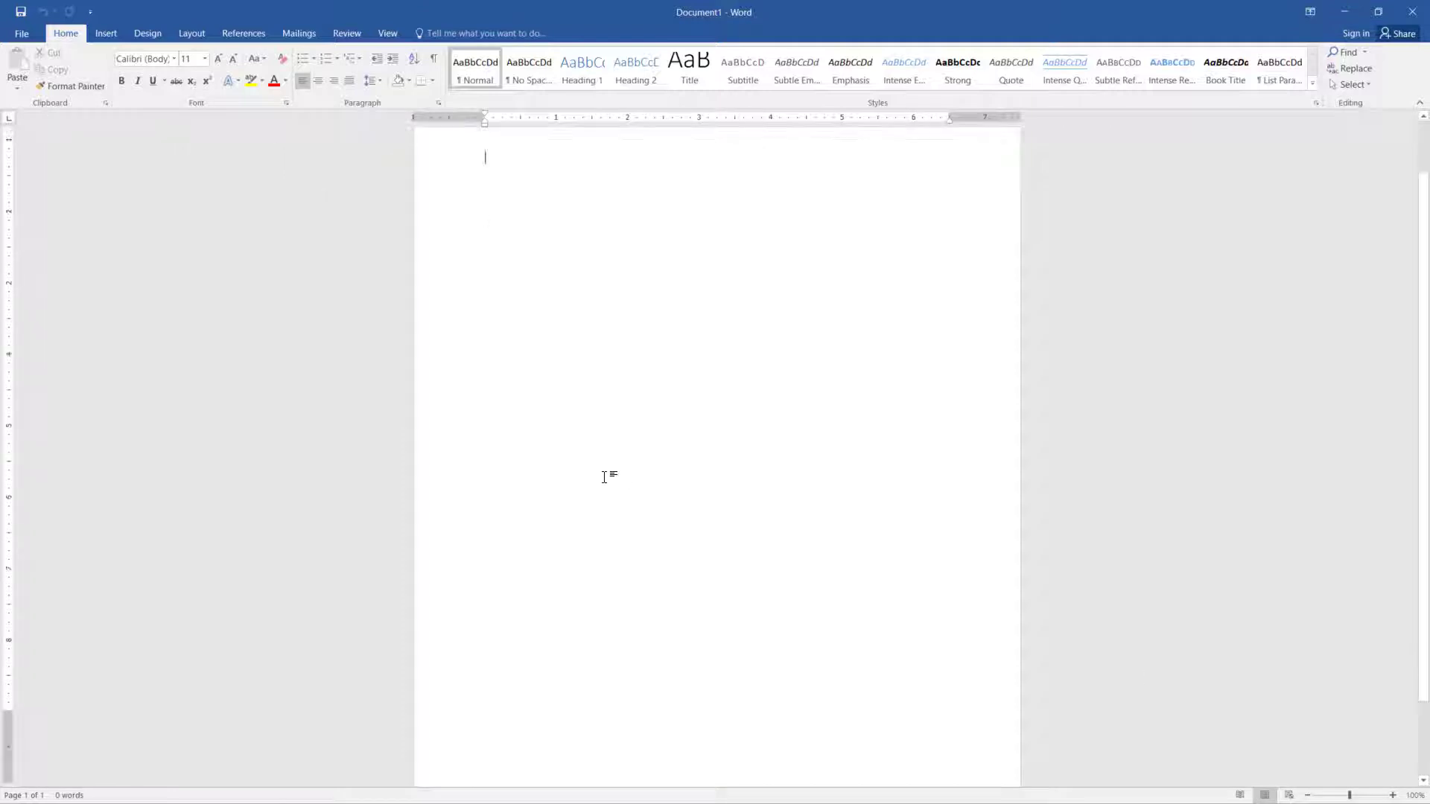
scroll(604, 477, up, 2)
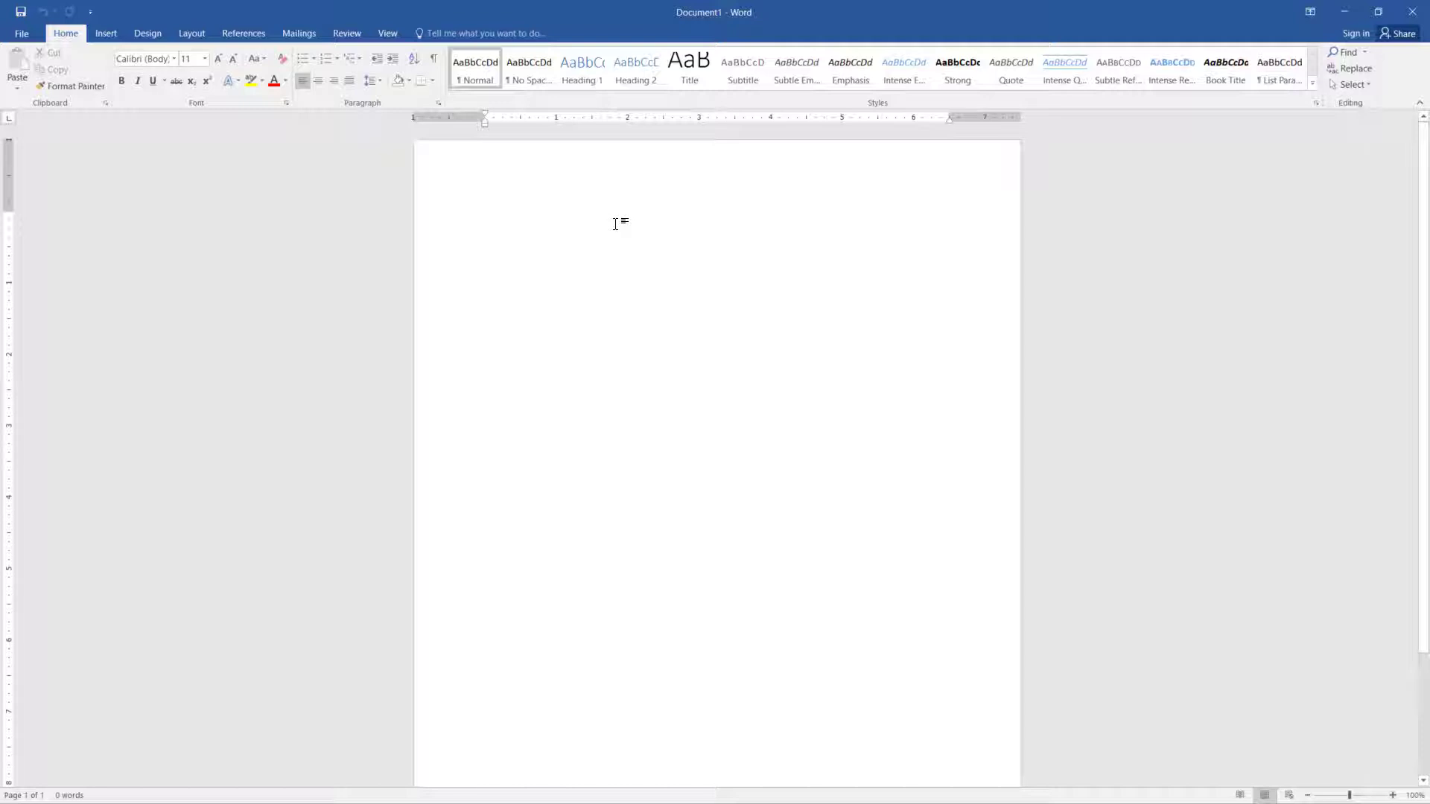
scroll(569, 325, down, 3)
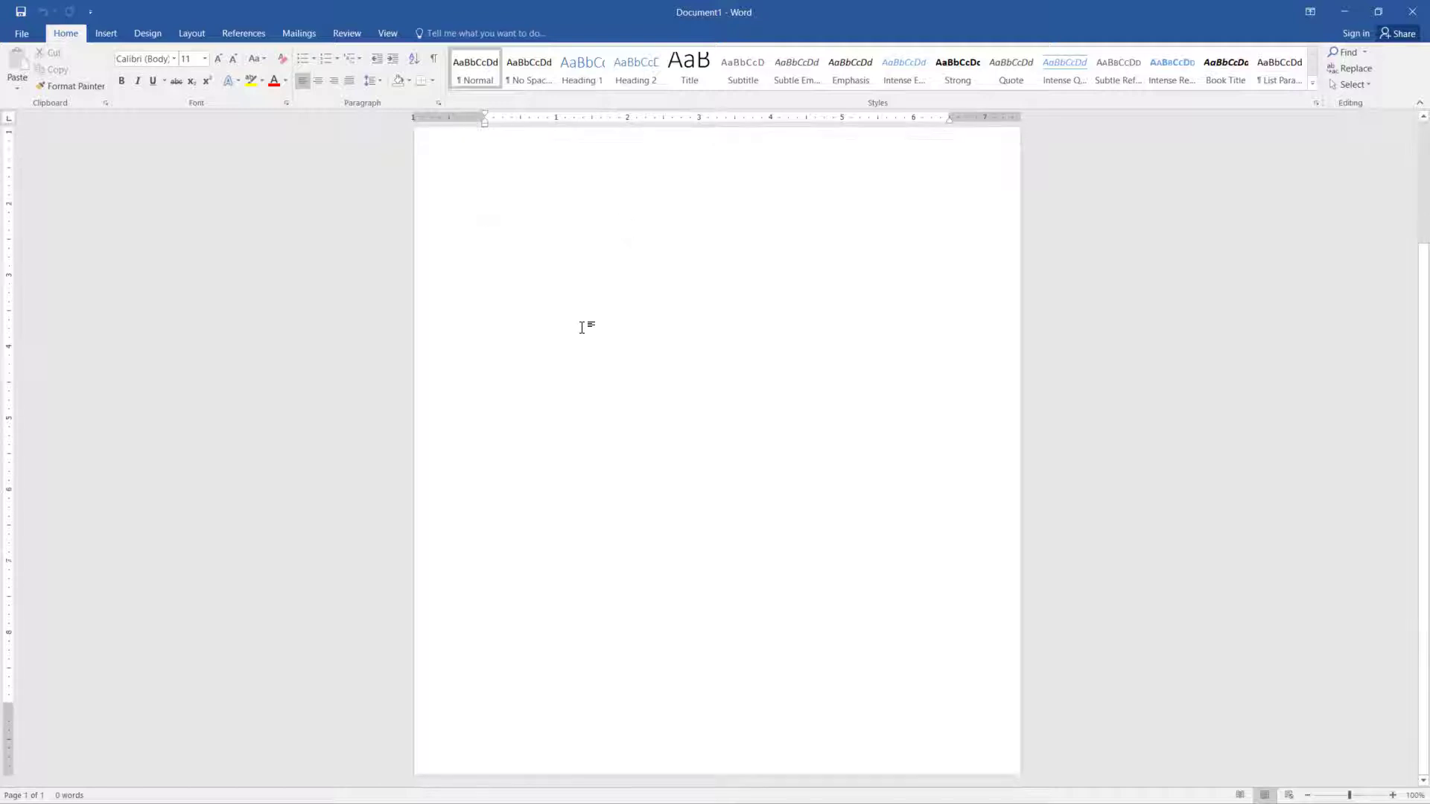
scroll(752, 370, up, 3)
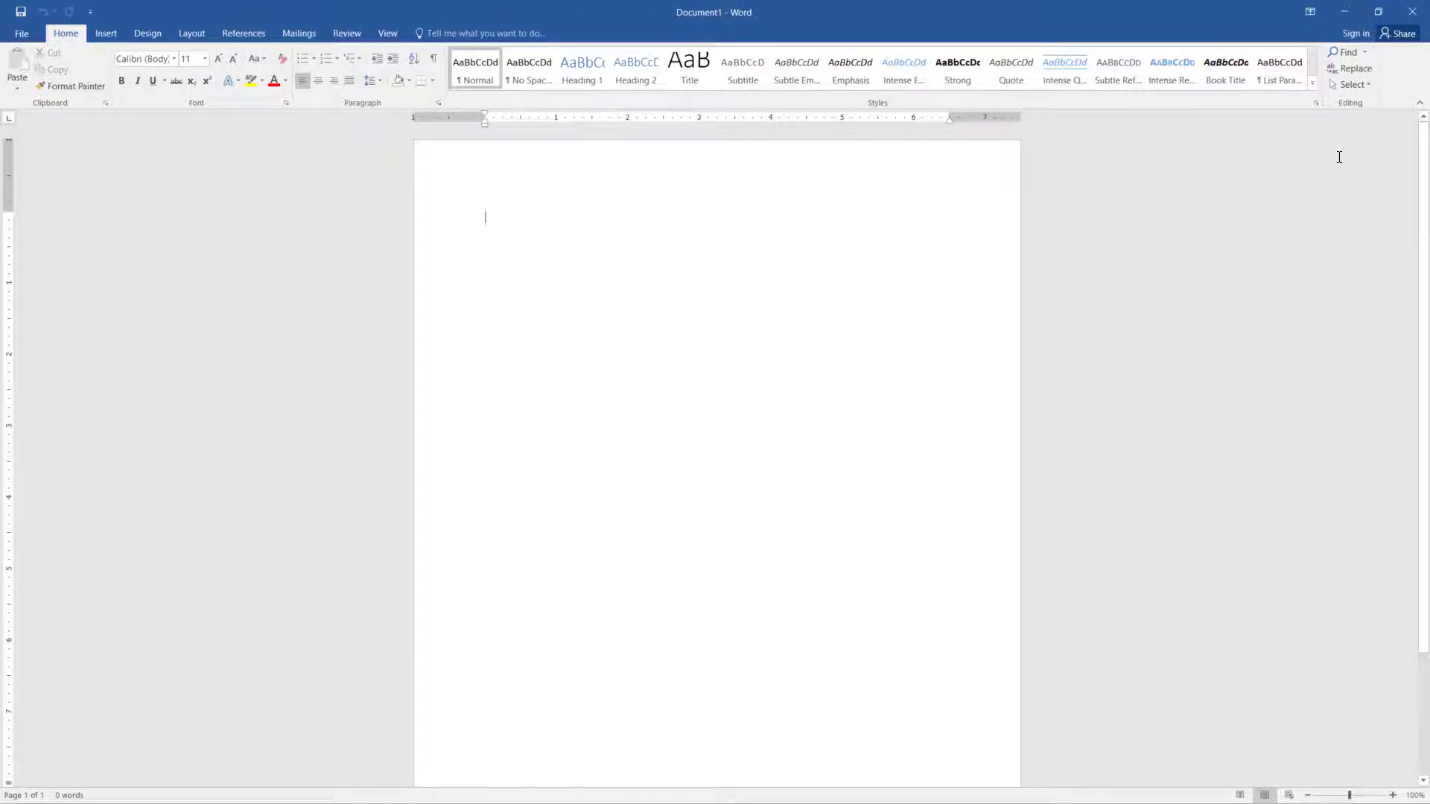
Create a new blank document and enter "Text will appear." with "Typo" two paragraphs below it.
key(ctrl+n)
text(Text will appear.)
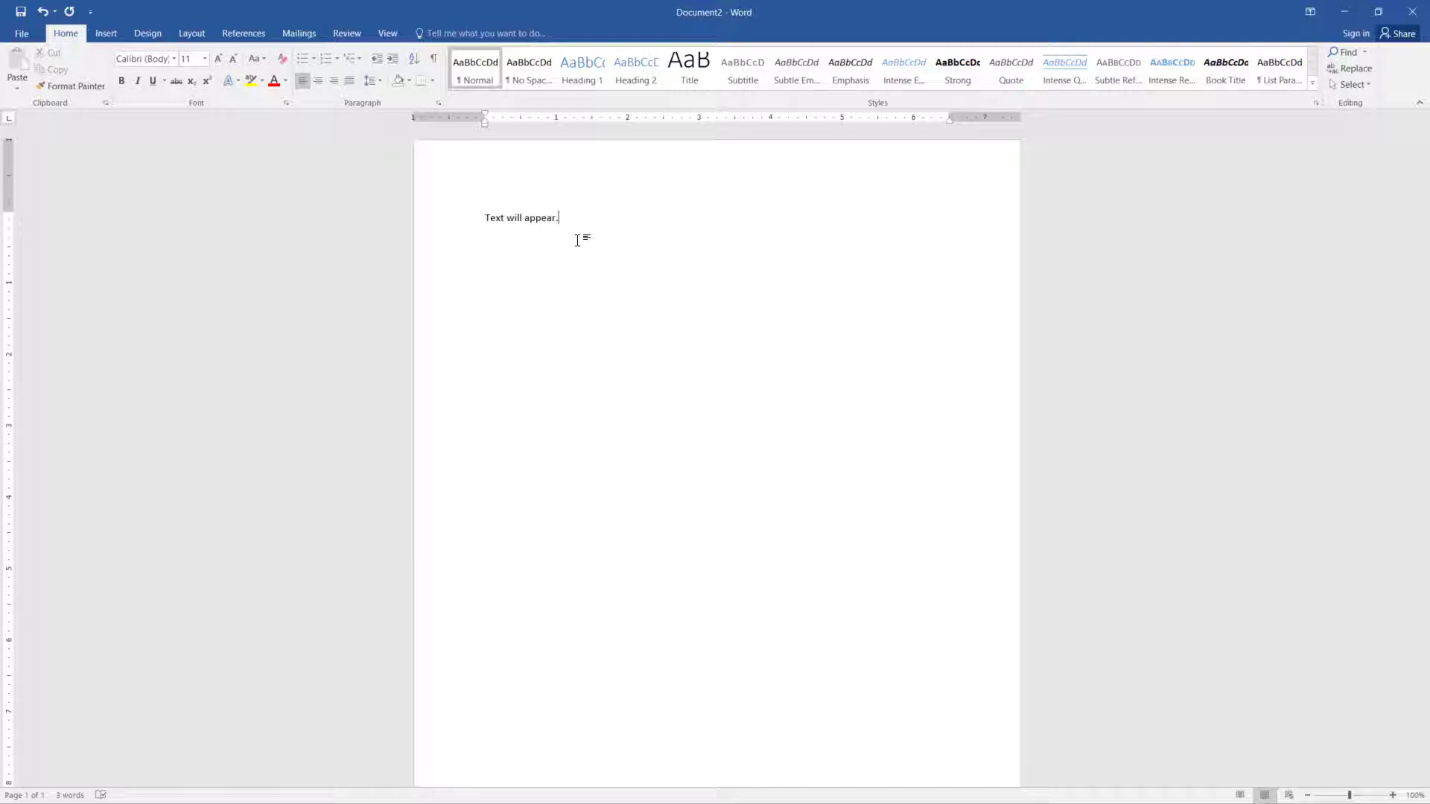
key(Return)
key(Return)
text(Typoo)
key(BackSpace)
text(o)
Add "And then type there." after the first sentence and place the cursor at the end of "Typo".
click(593, 216)
text(And then type there.)
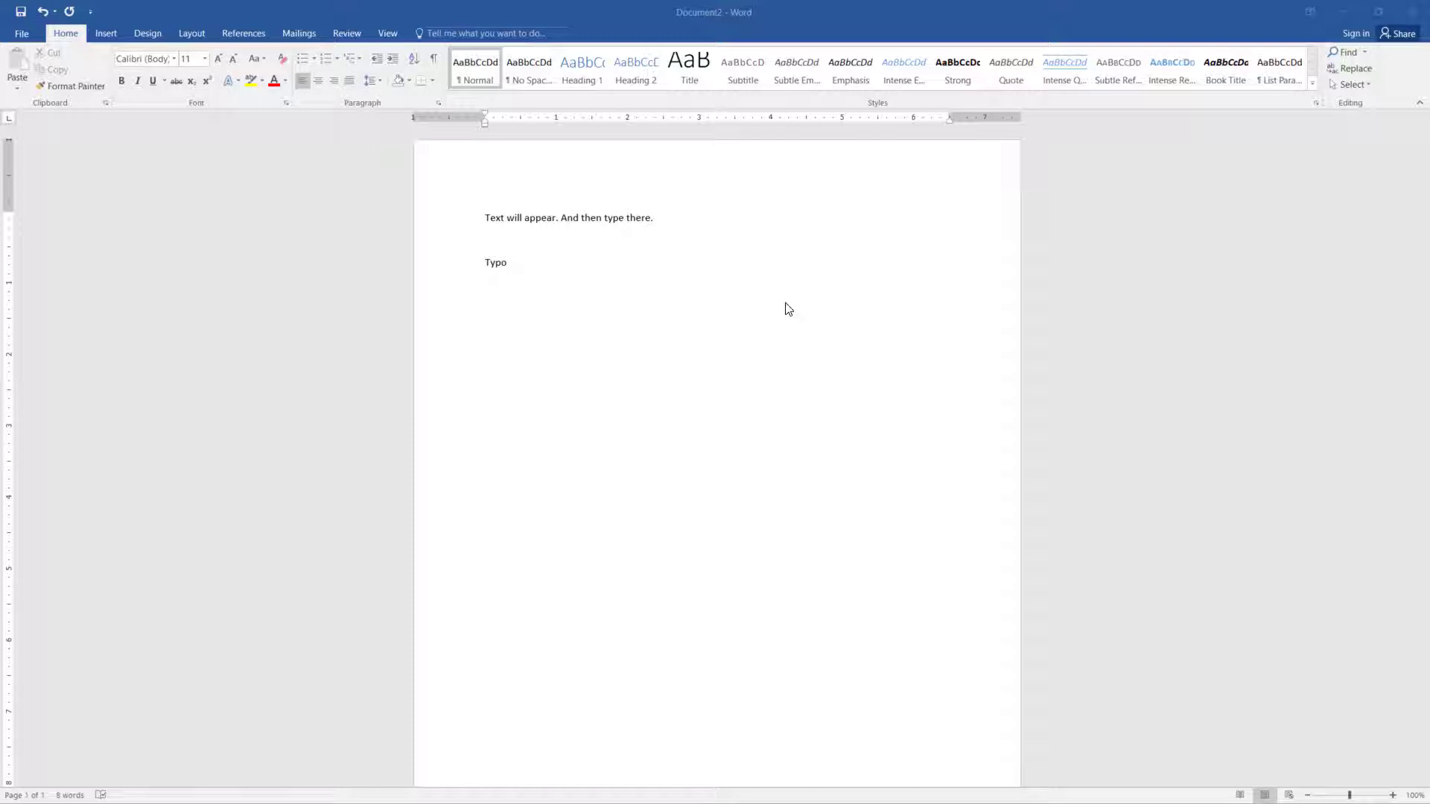
click(653, 290)
click(542, 267)
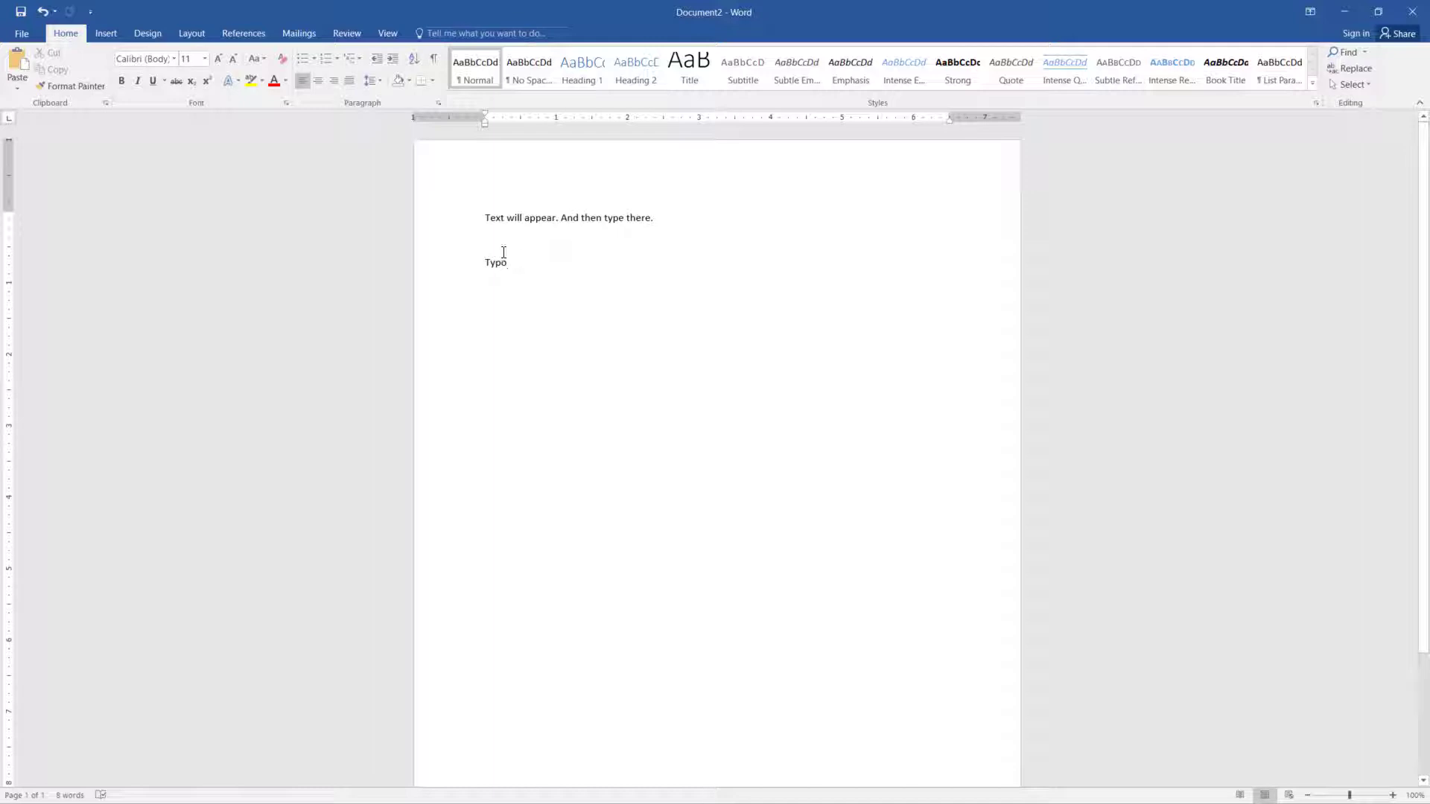
Select all the text, make it bold and remove the bold formatting again.
drag(503, 260, 458, 216)
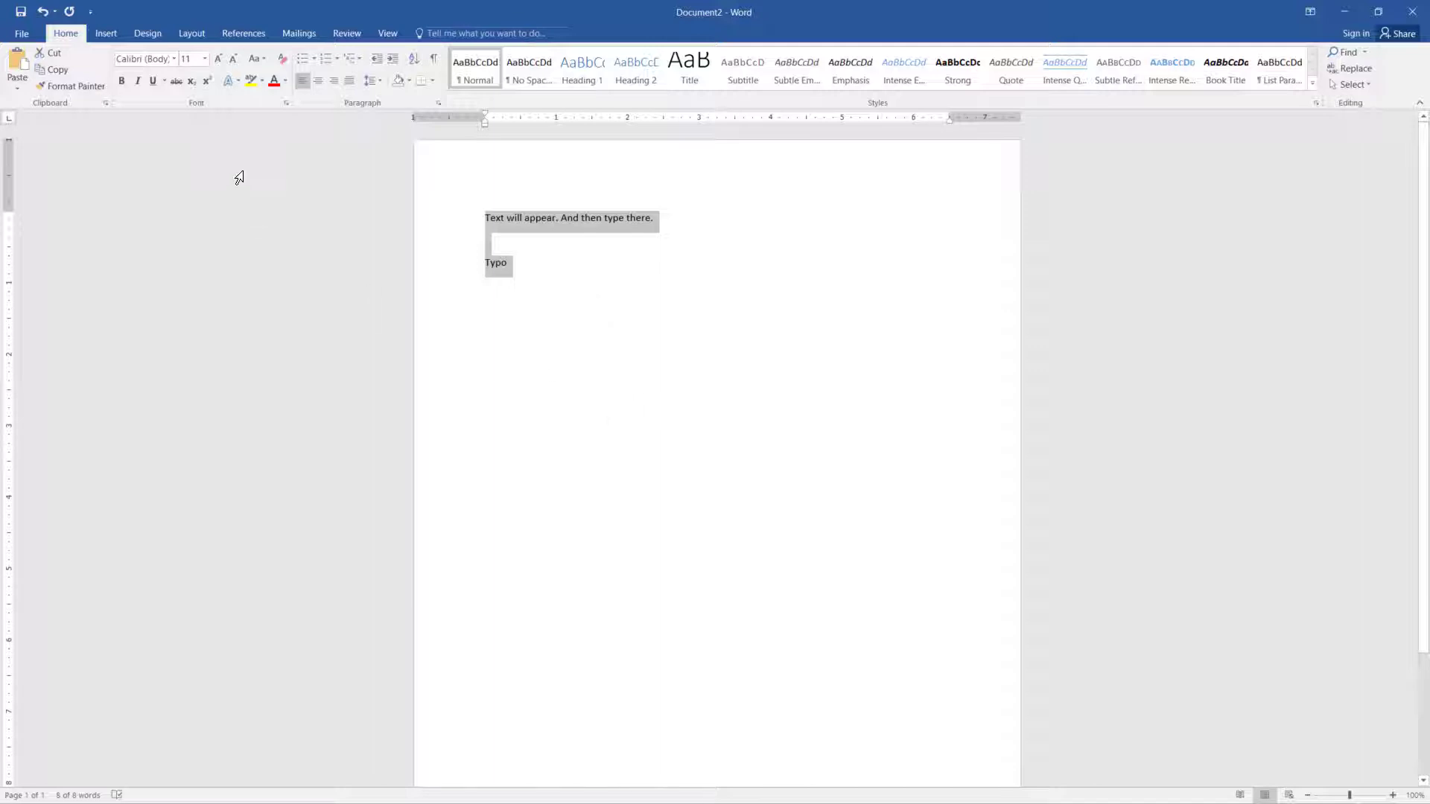
click(125, 80)
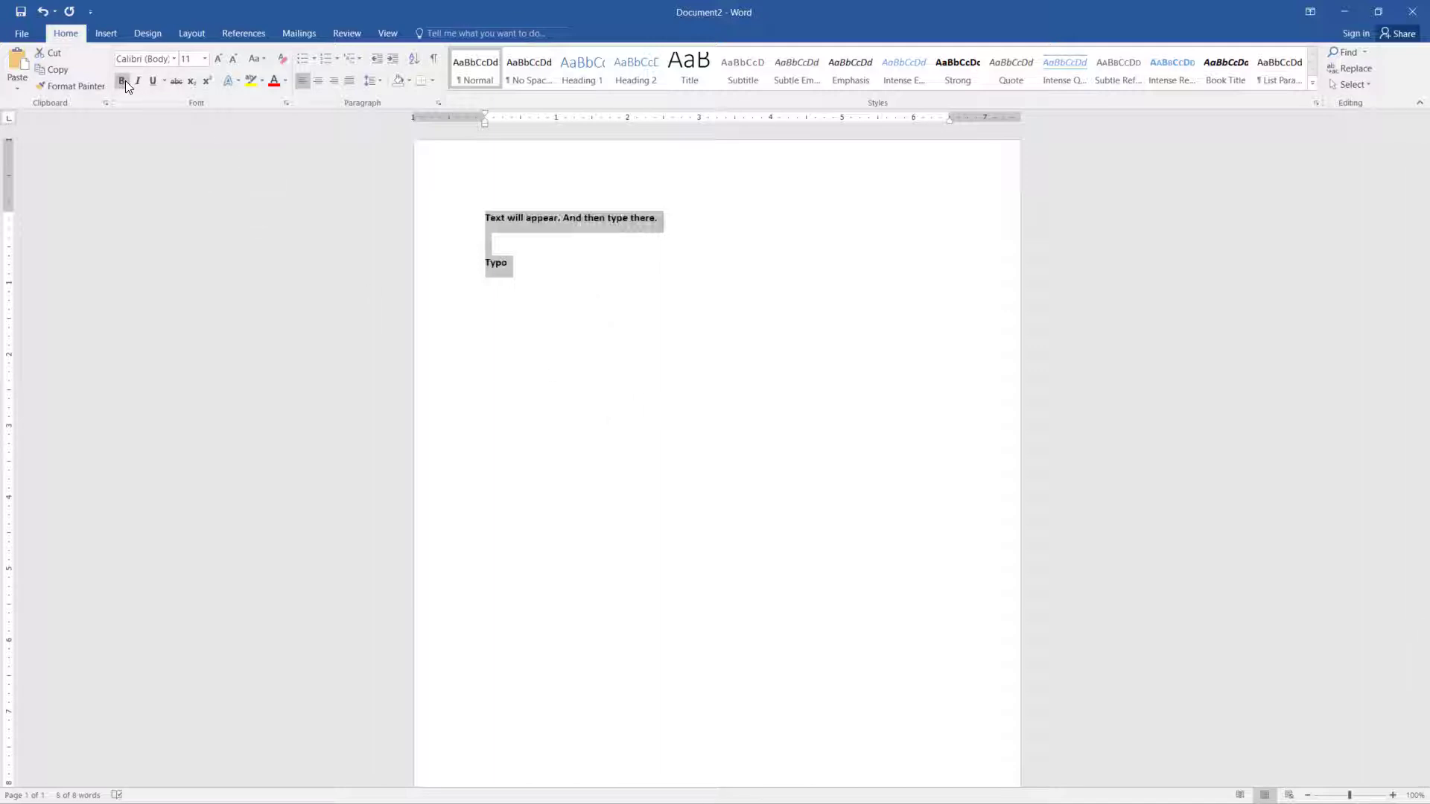
click(125, 80)
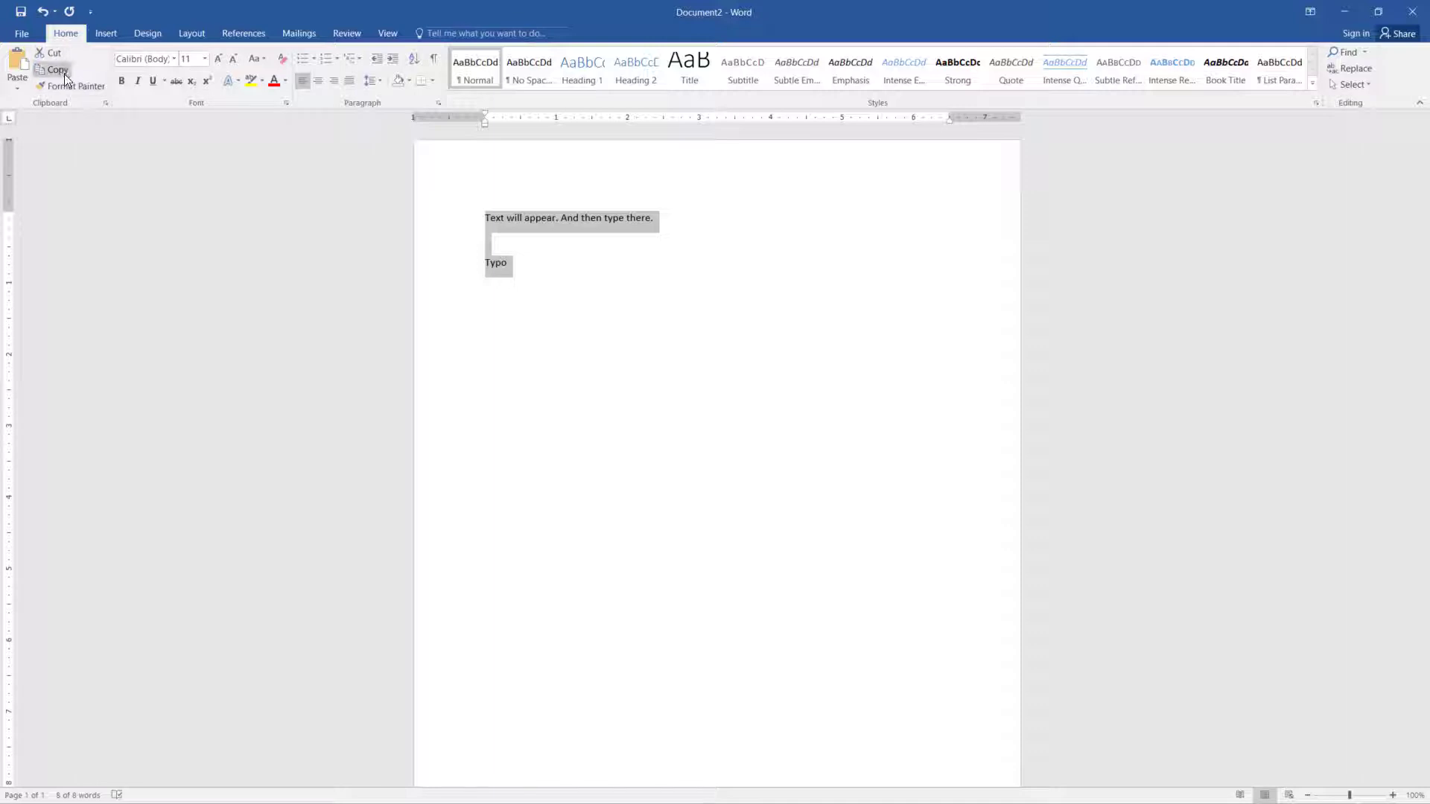
Look at the paste options, and replace the selected text with the copied Lincolnwood Library content from the clipboard.
click(21, 88)
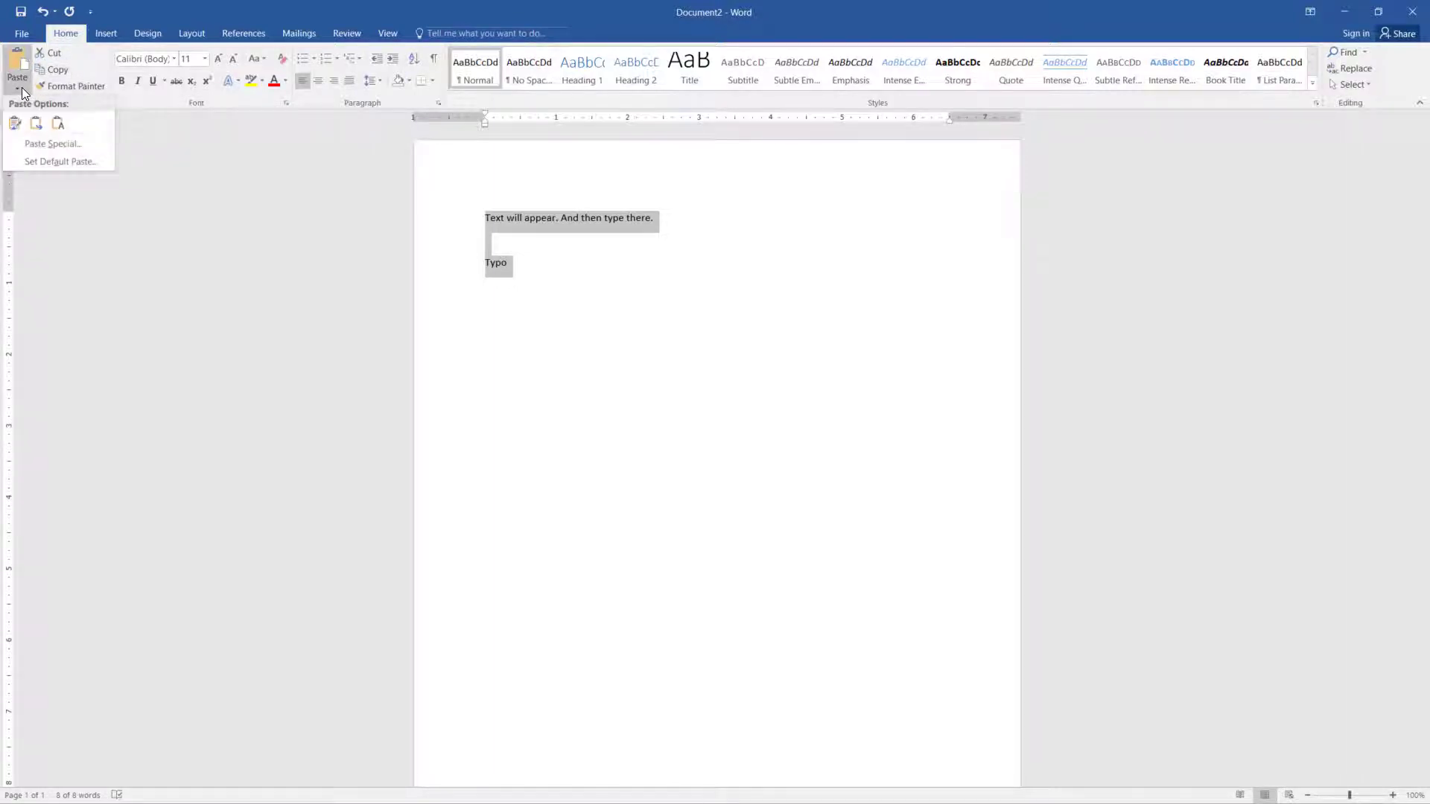
click(203, 311)
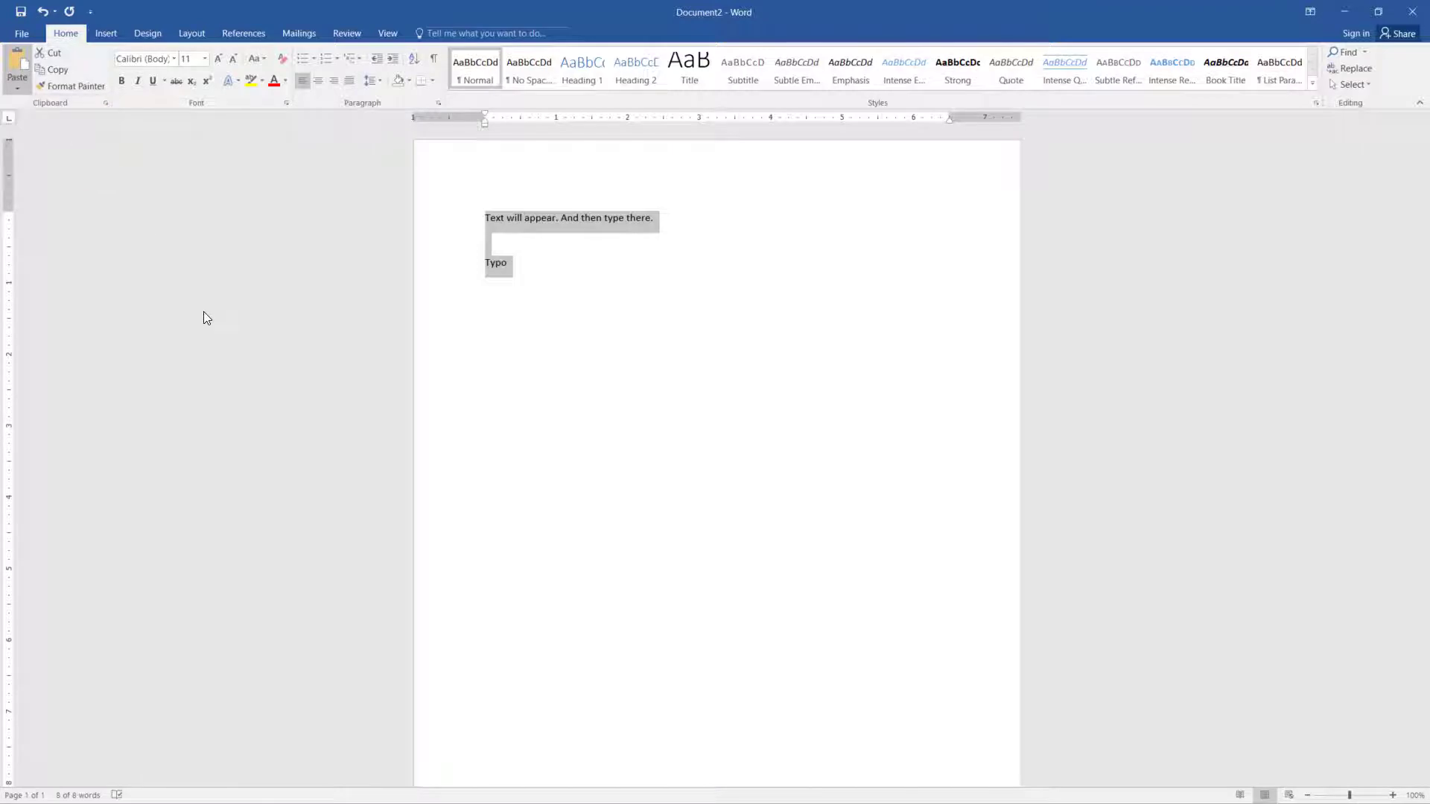
click(20, 65)
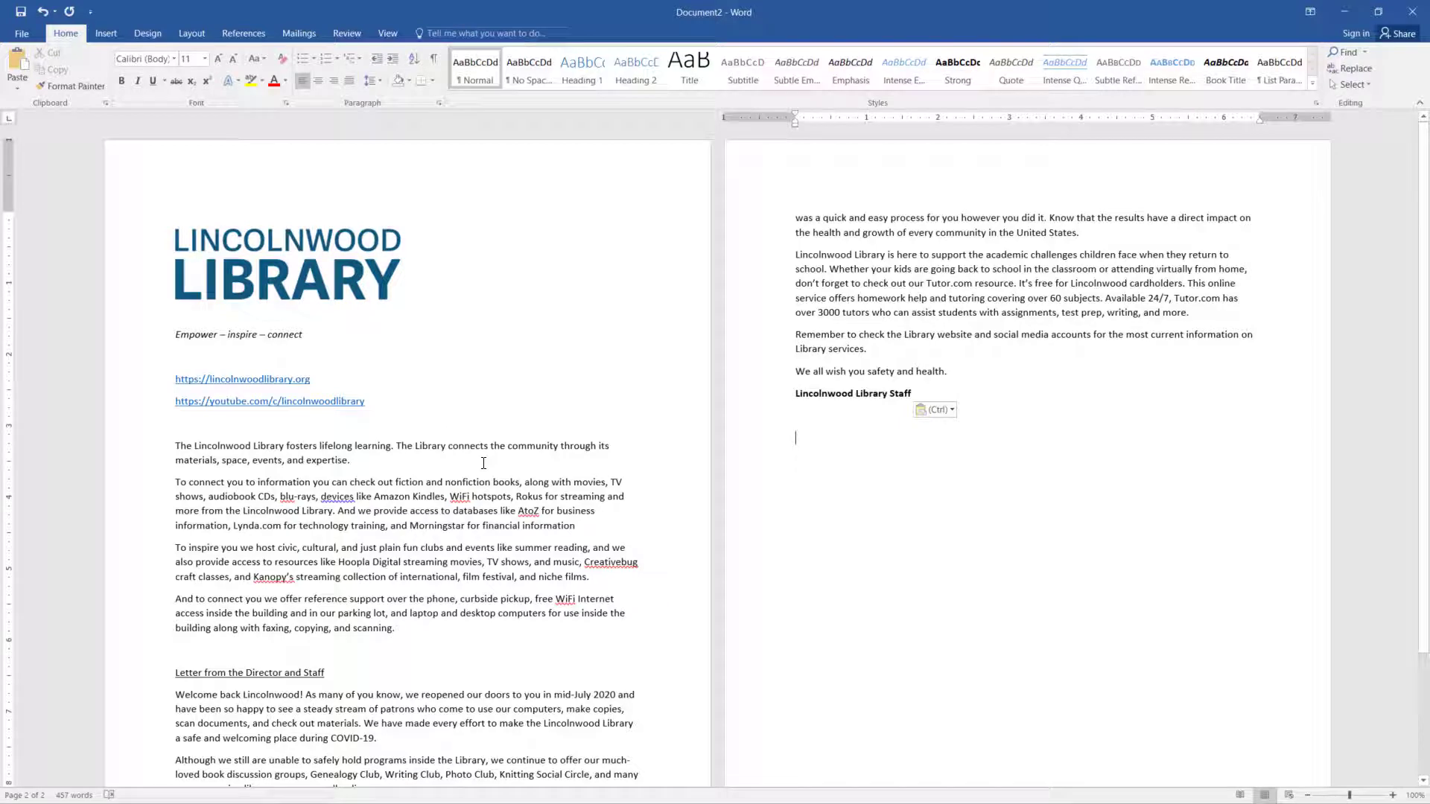
Look over both pages of the pasted Lincolnwood Library content.
click(421, 425)
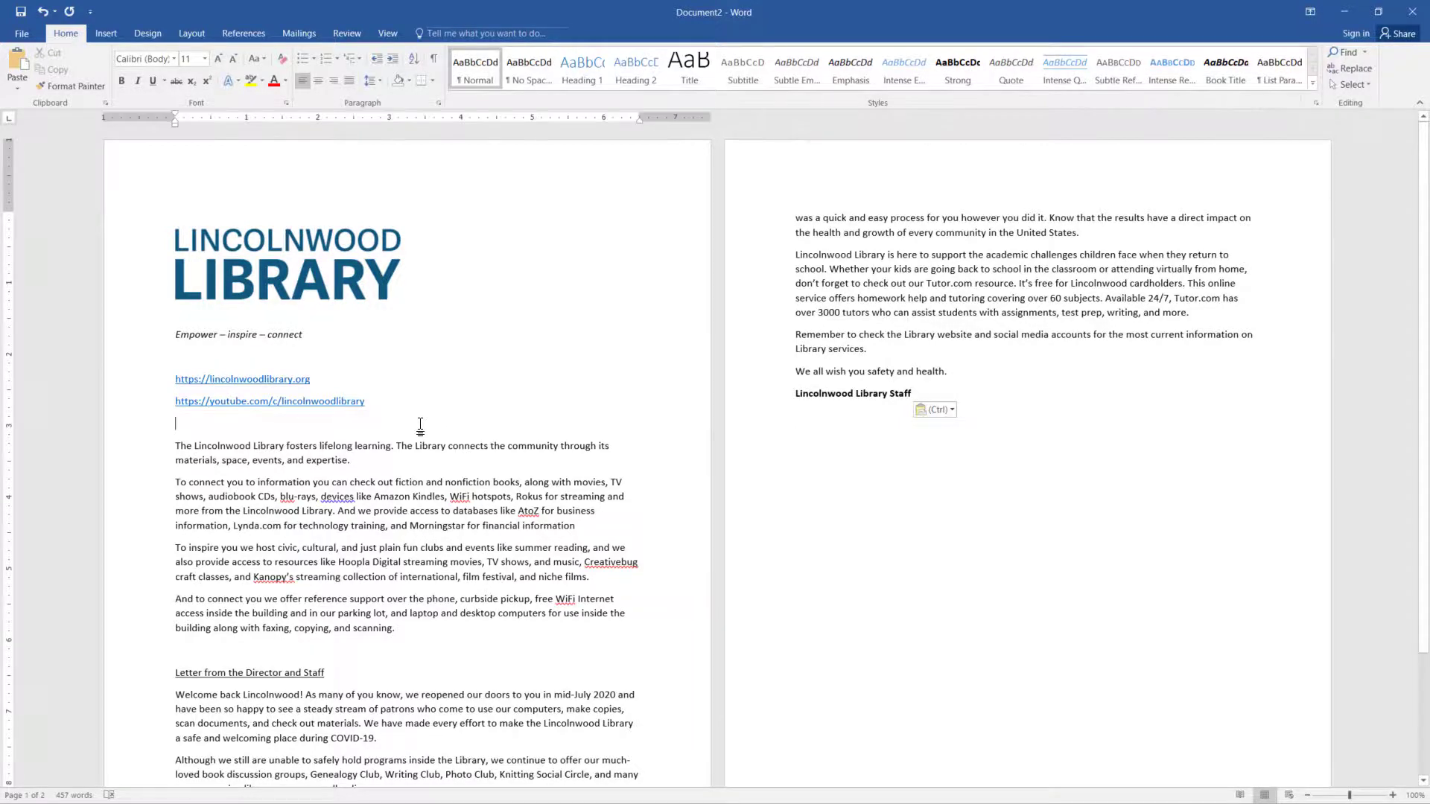
scroll(421, 424, down, 3)
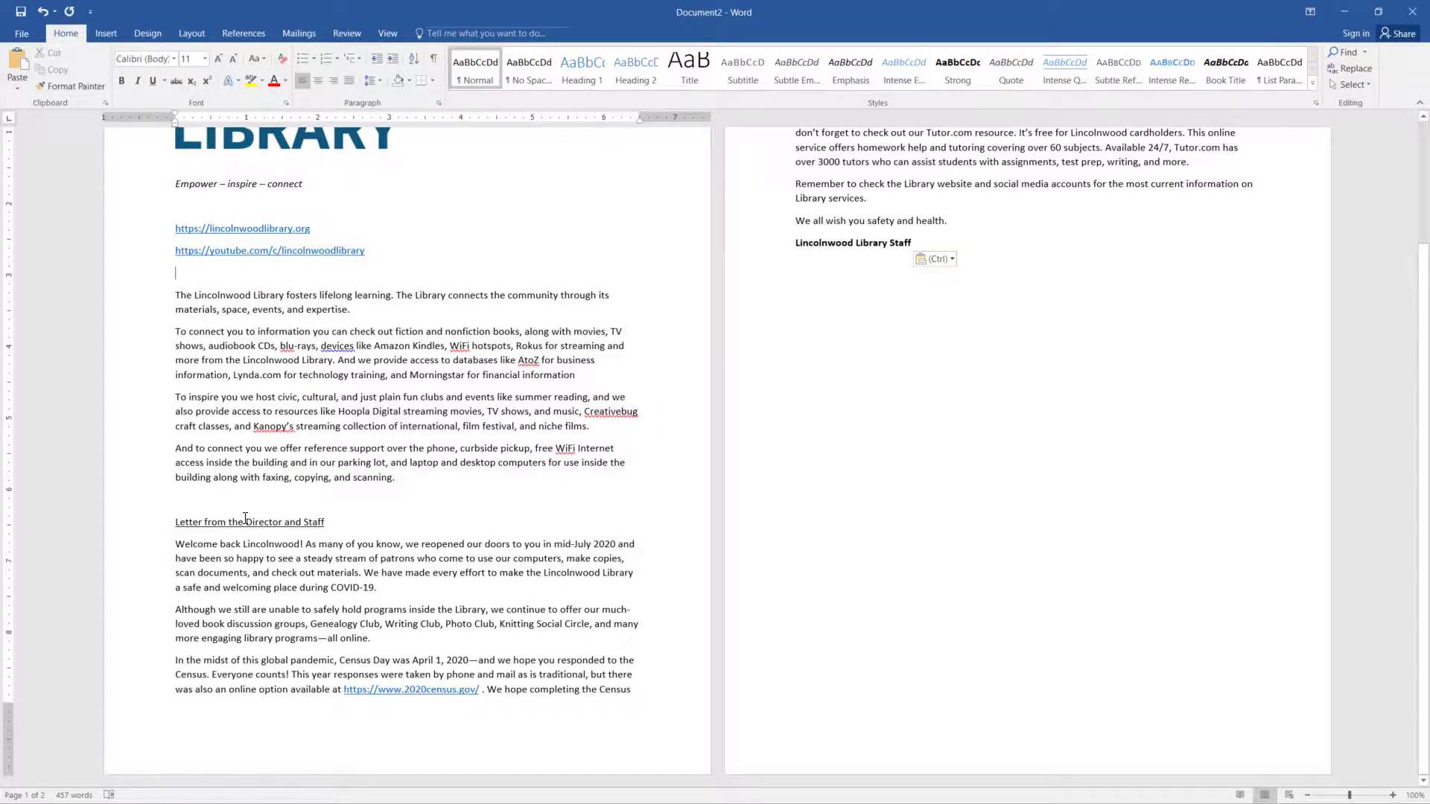
scroll(246, 519, up, 3)
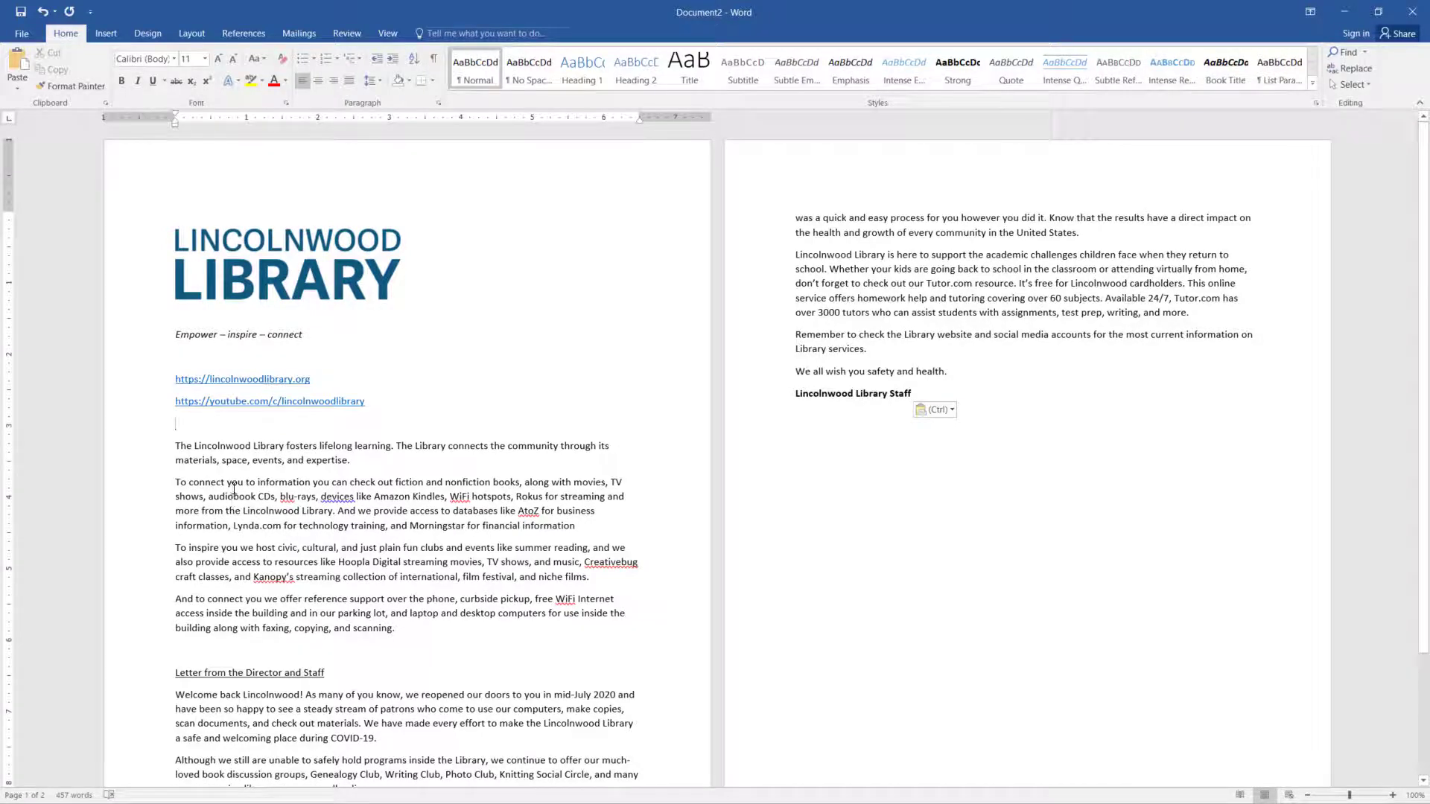
scroll(603, 529, down, 3)
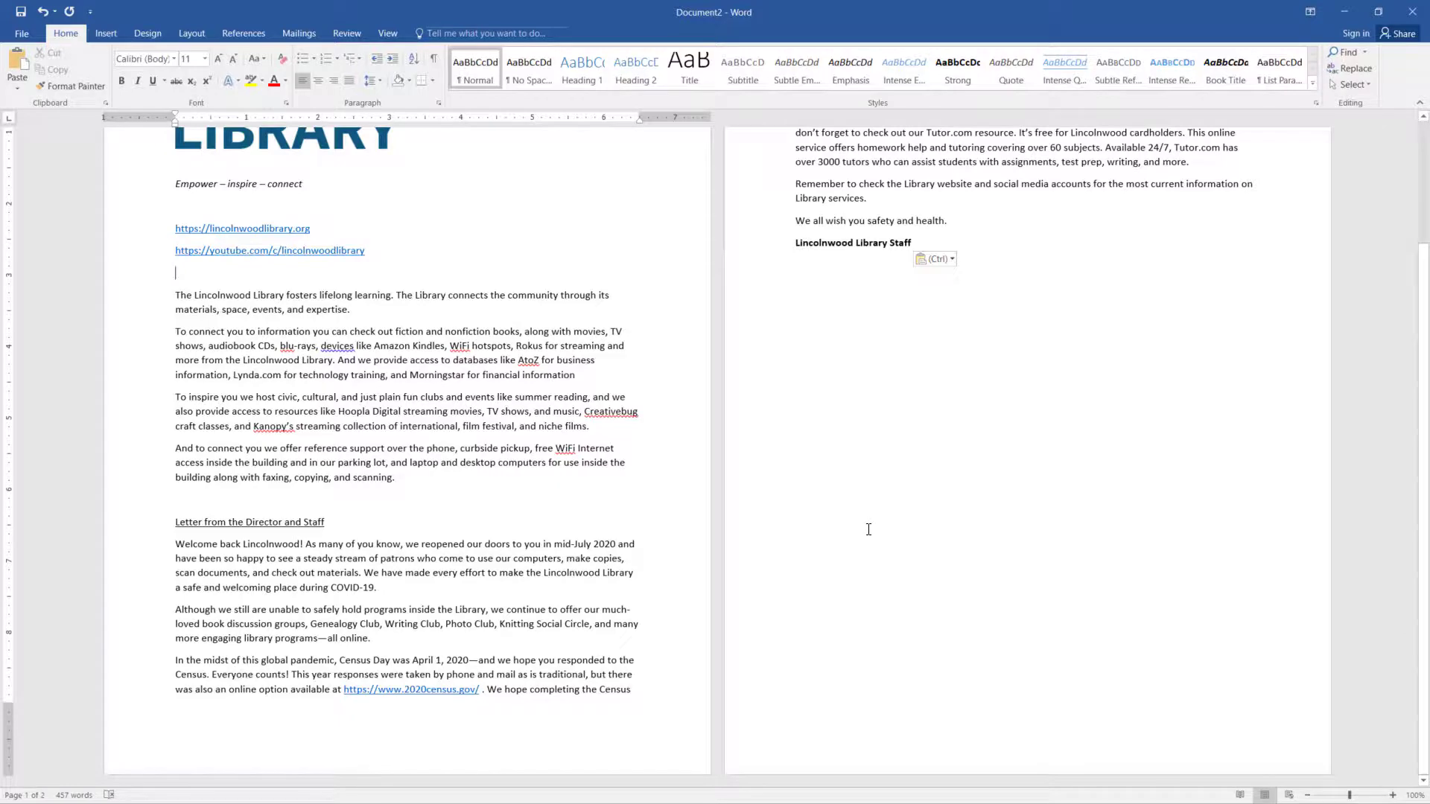
scroll(824, 521, up, 3)
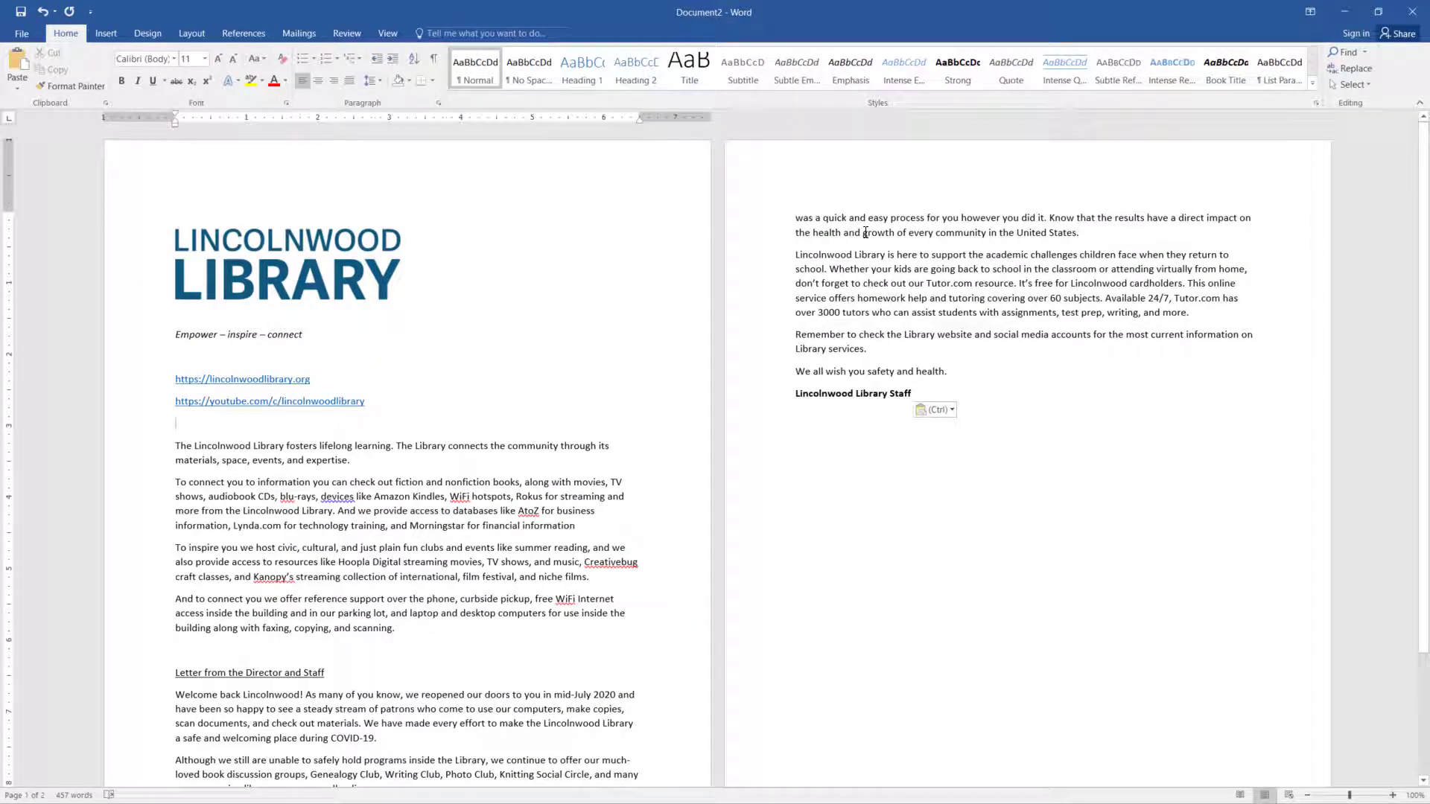
Select the Lincolnwood Library logo and examine the picture formatting options available for it.
click(291, 279)
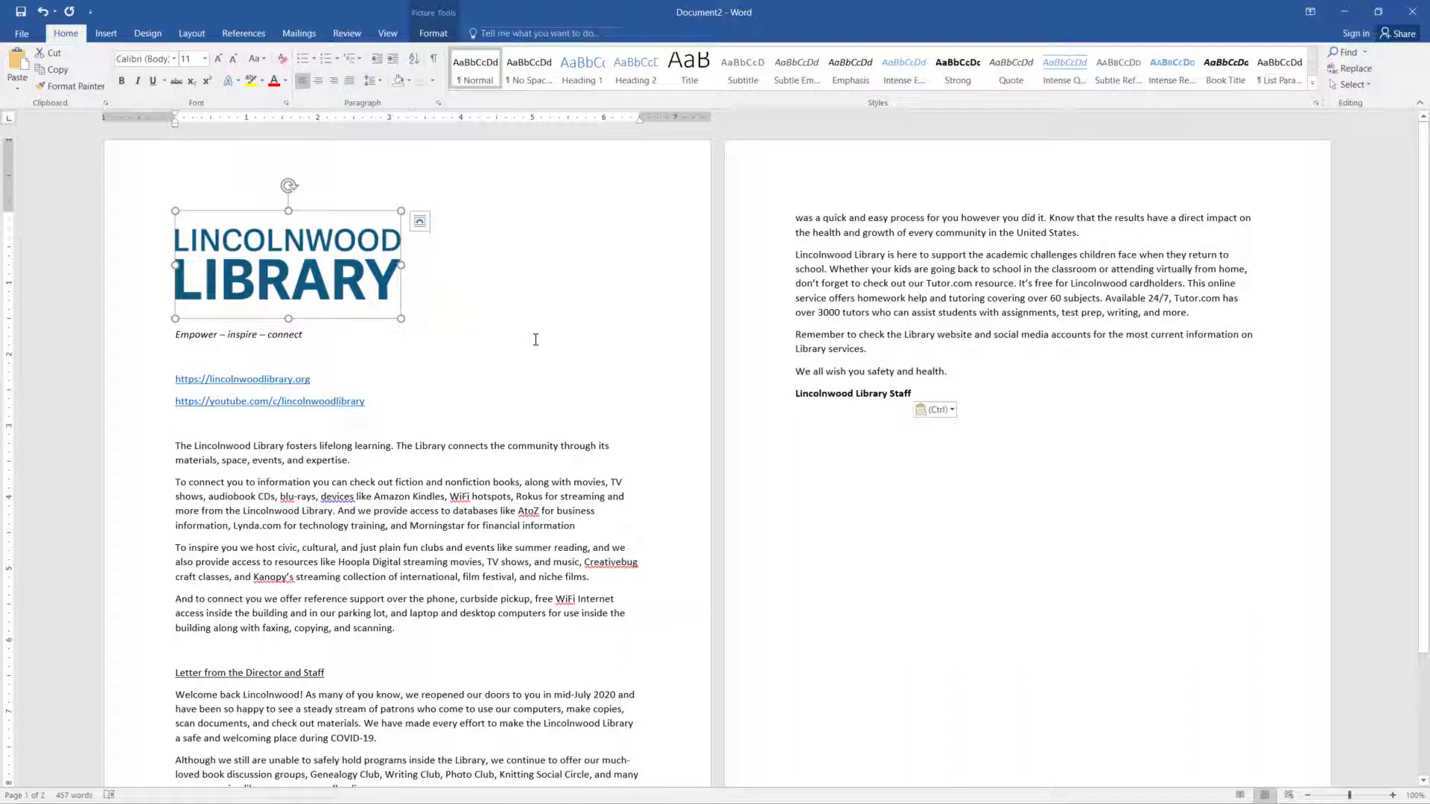
click(588, 363)
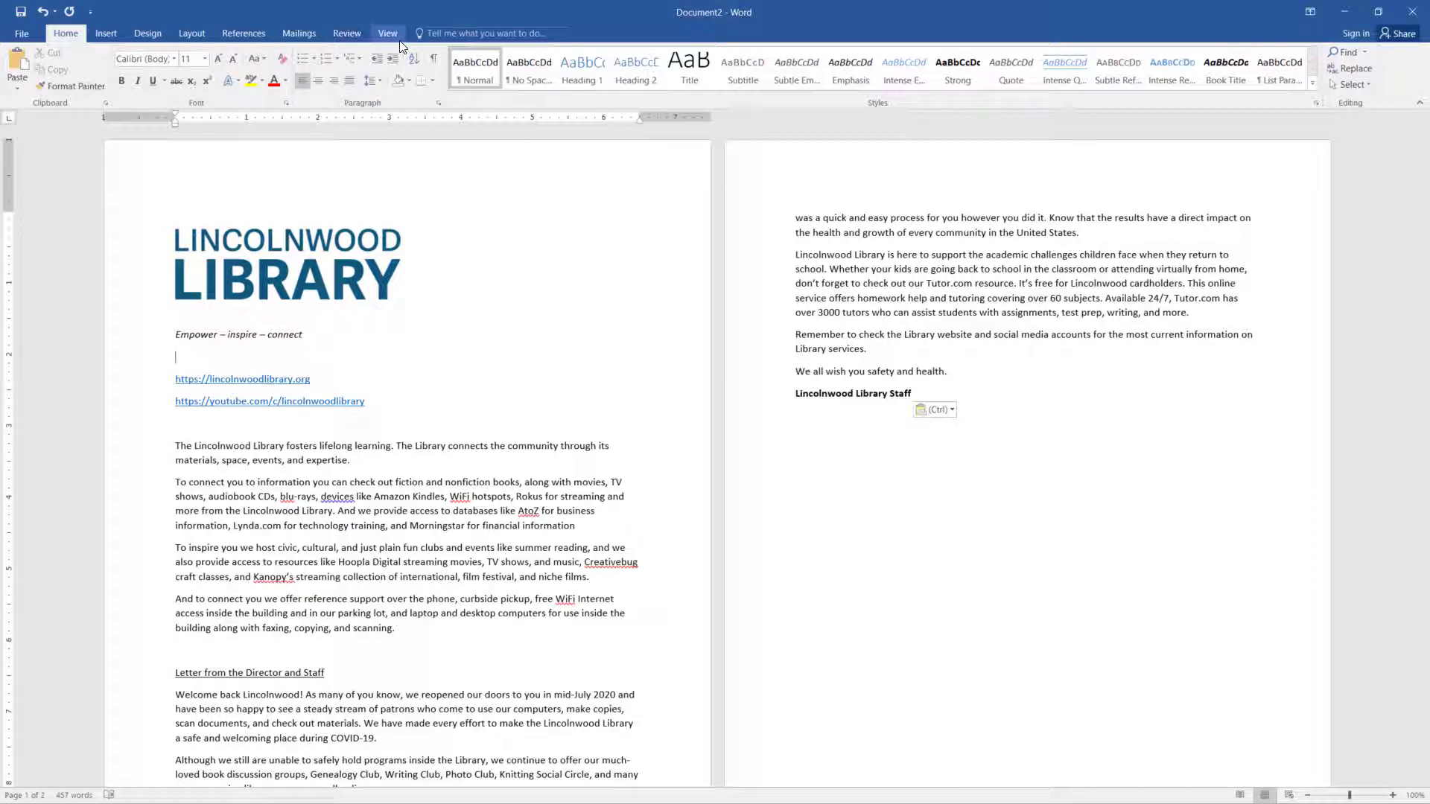
click(309, 280)
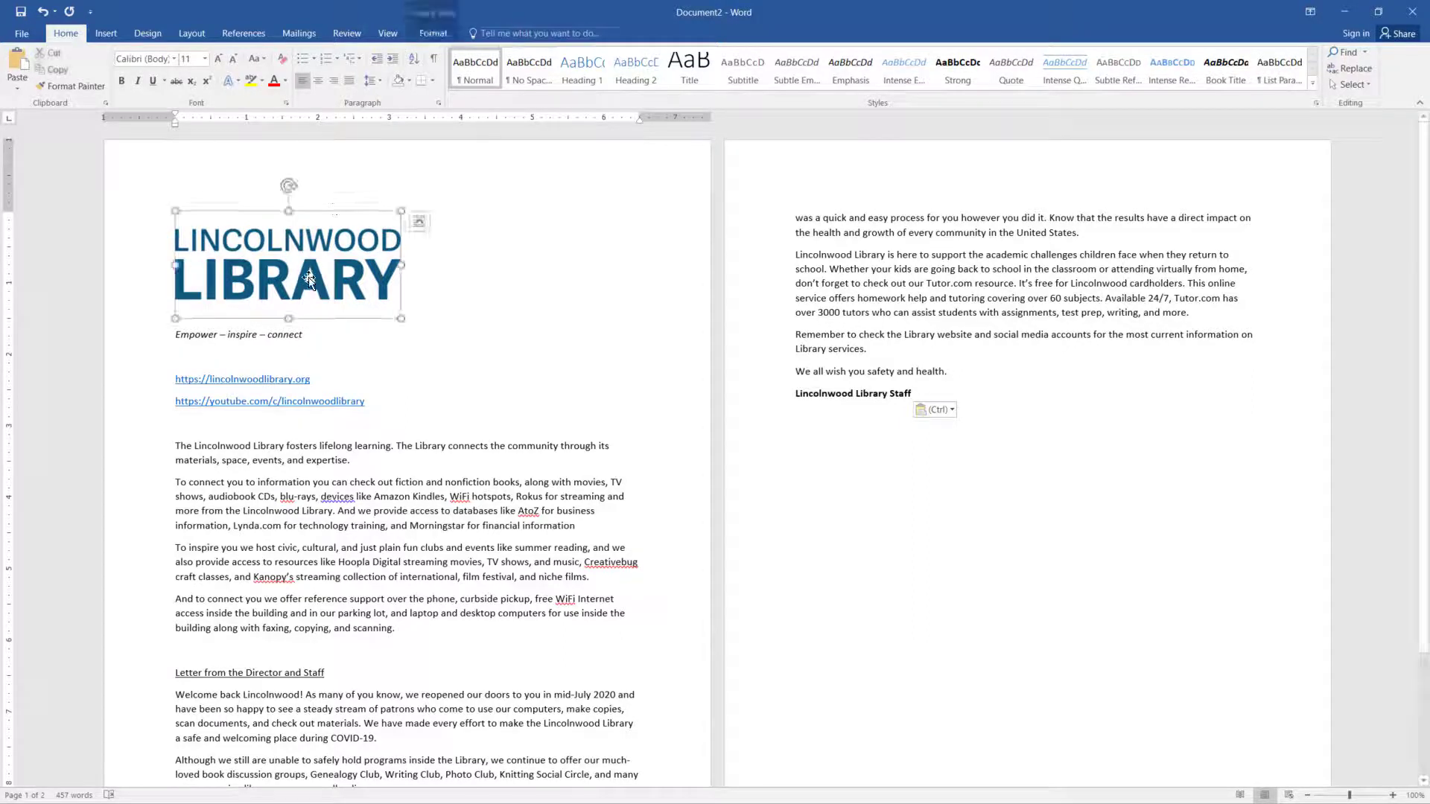
click(427, 33)
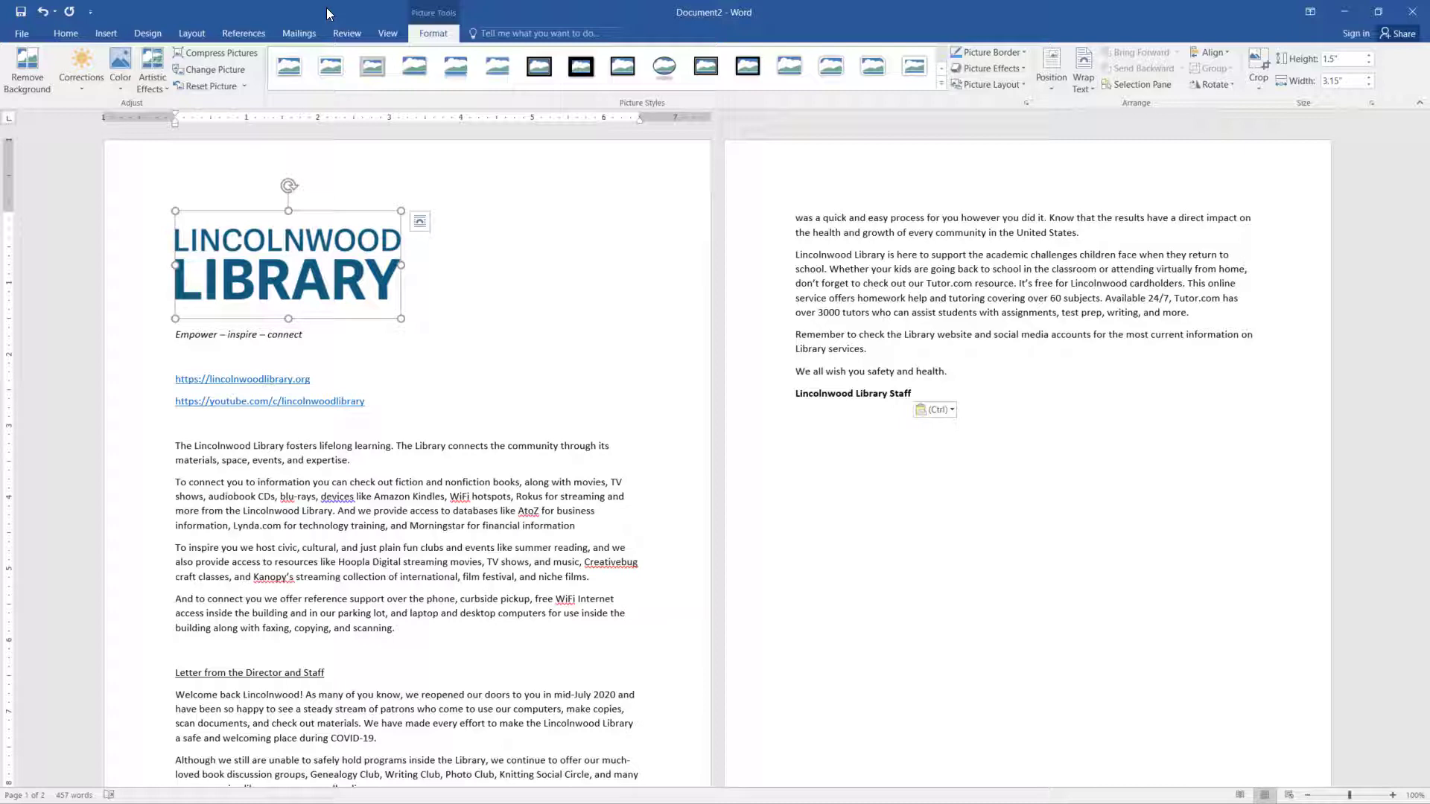
click(73, 30)
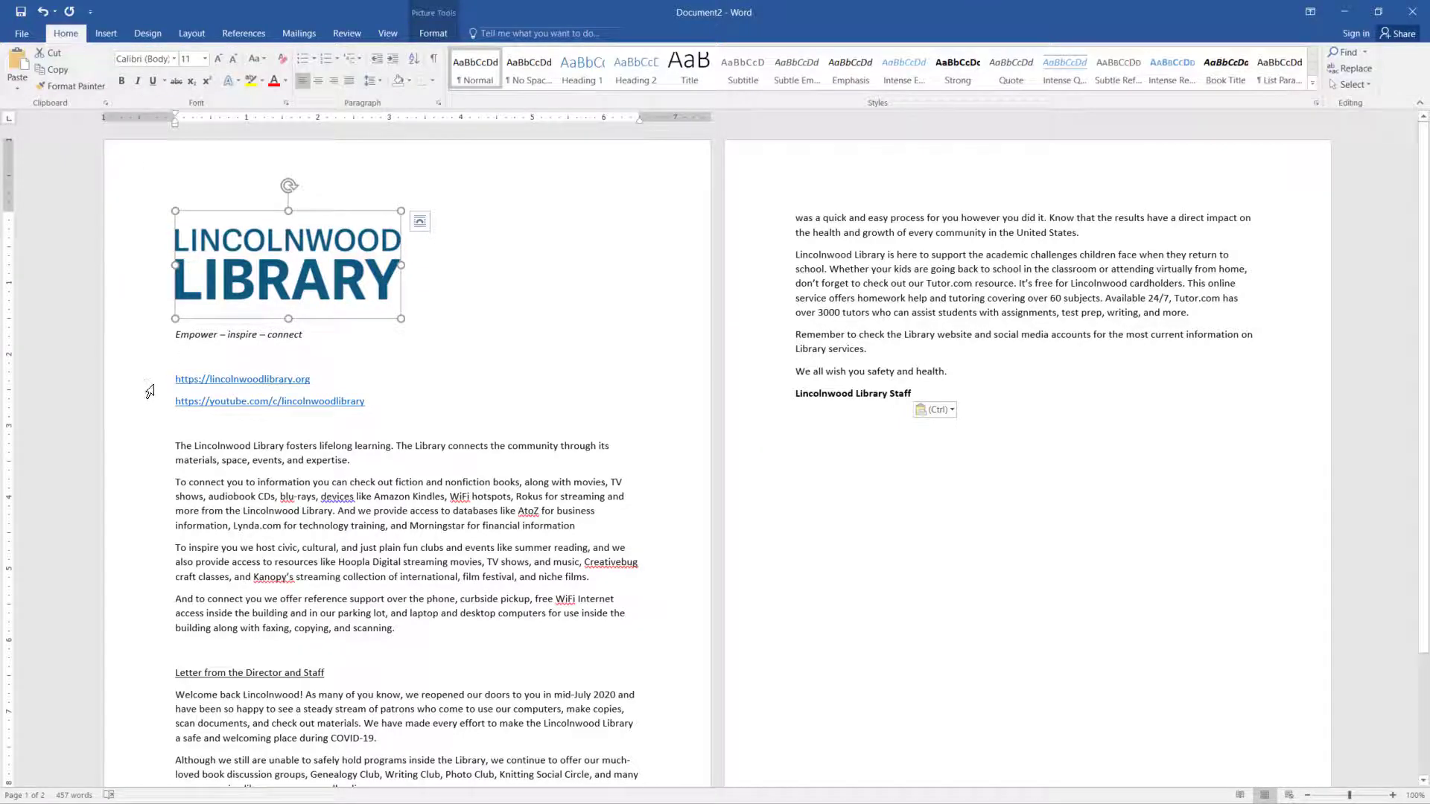
Cut the website and YouTube links from below the tagline and paste them on a new line below "Lincolnwood Library Staff".
mouse_move(146, 381)
mouse_down()
mouse_move(147, 423)
mouse_move(146, 410)
mouse_up()
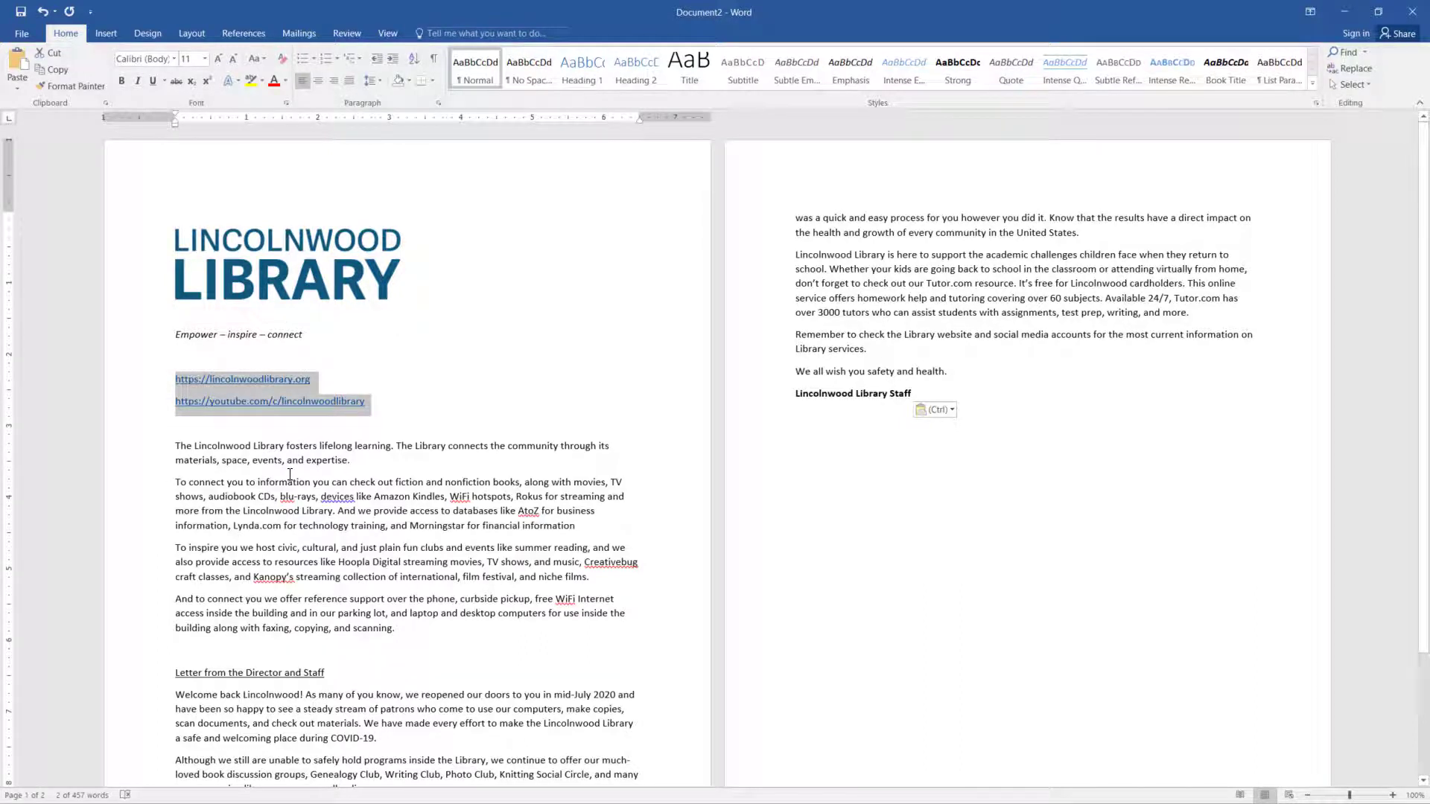
click(58, 55)
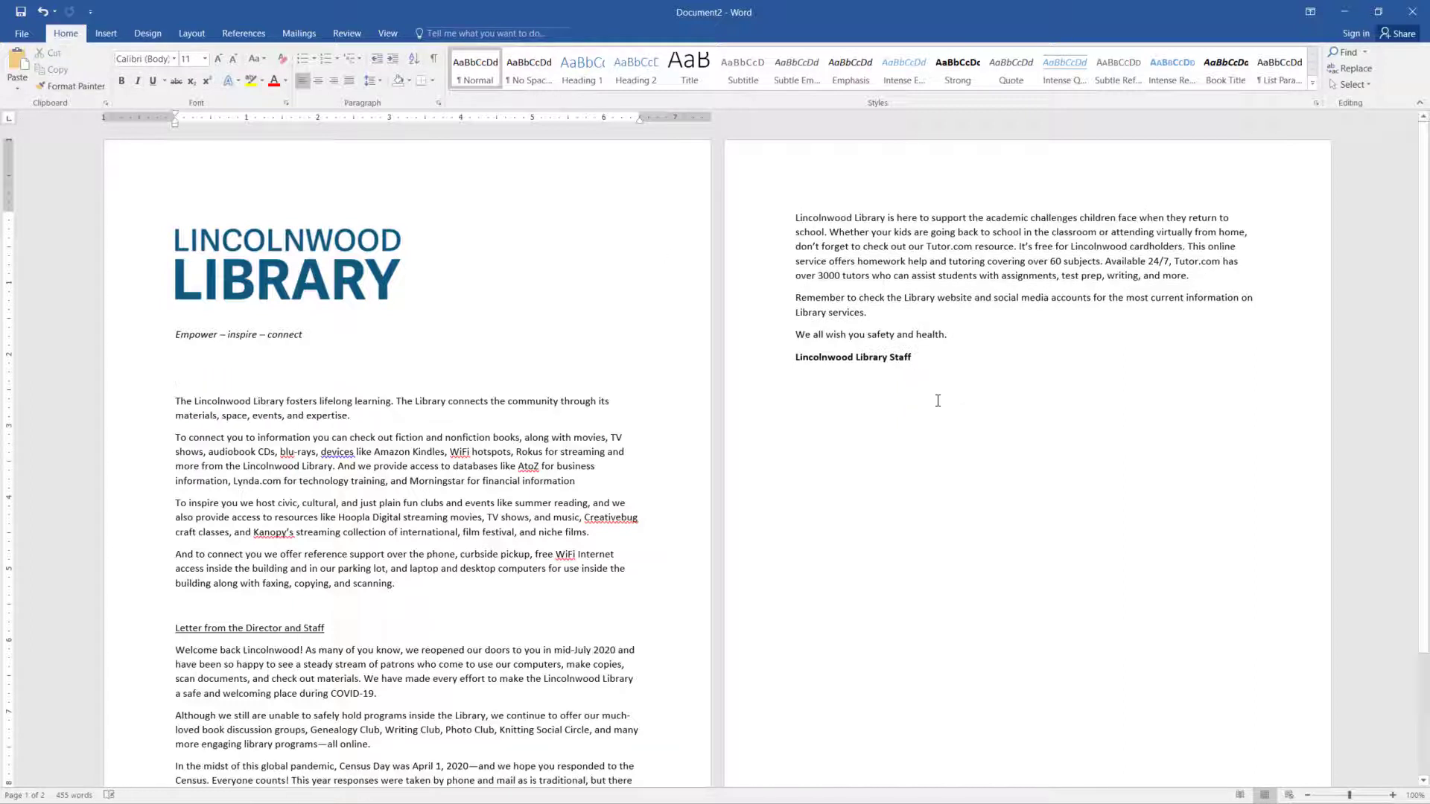
click(937, 401)
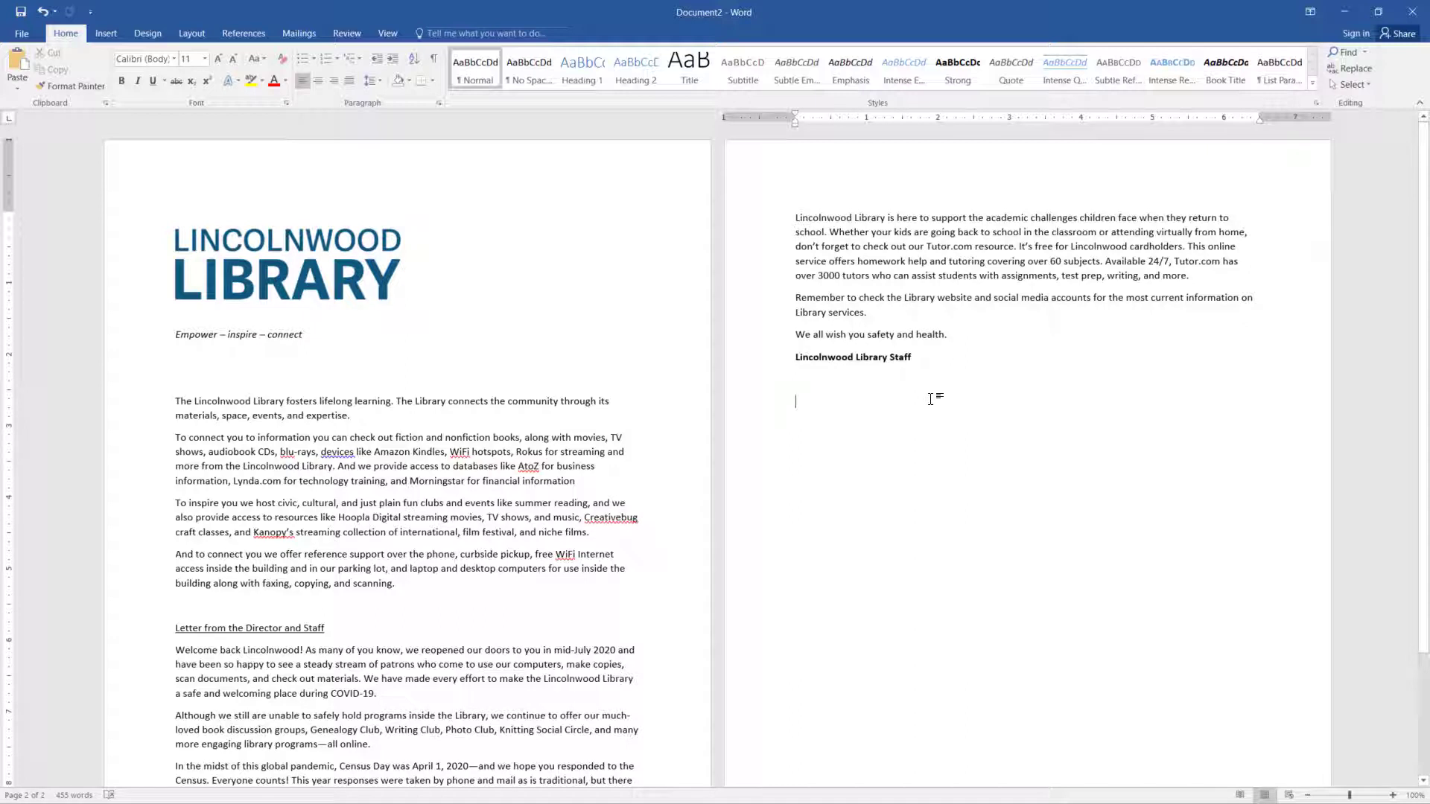
key(Return)
click(16, 64)
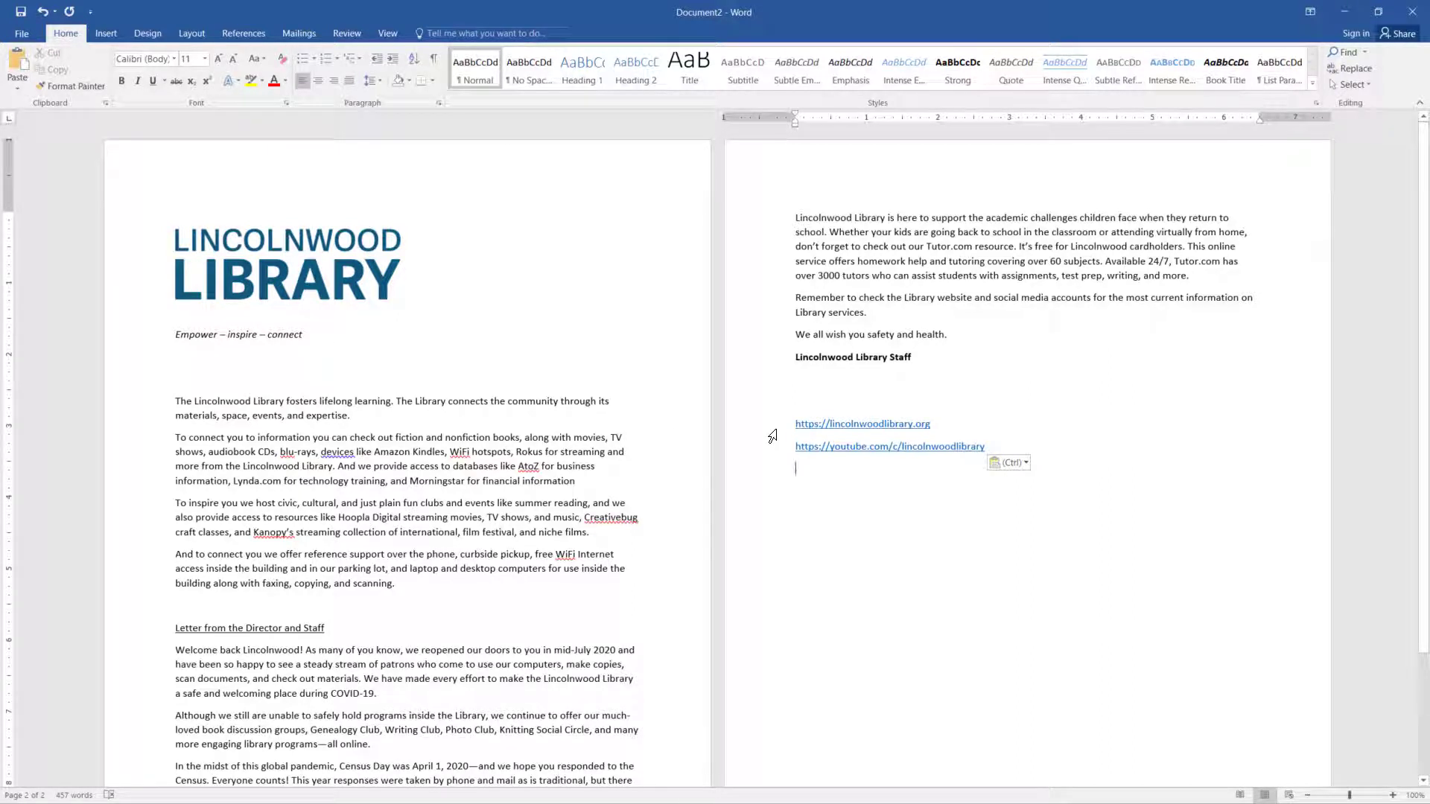
Copy the two links at the end of the document and paste them on a new line below the "Empower – inspire – connect" tagline.
drag(773, 426, 774, 453)
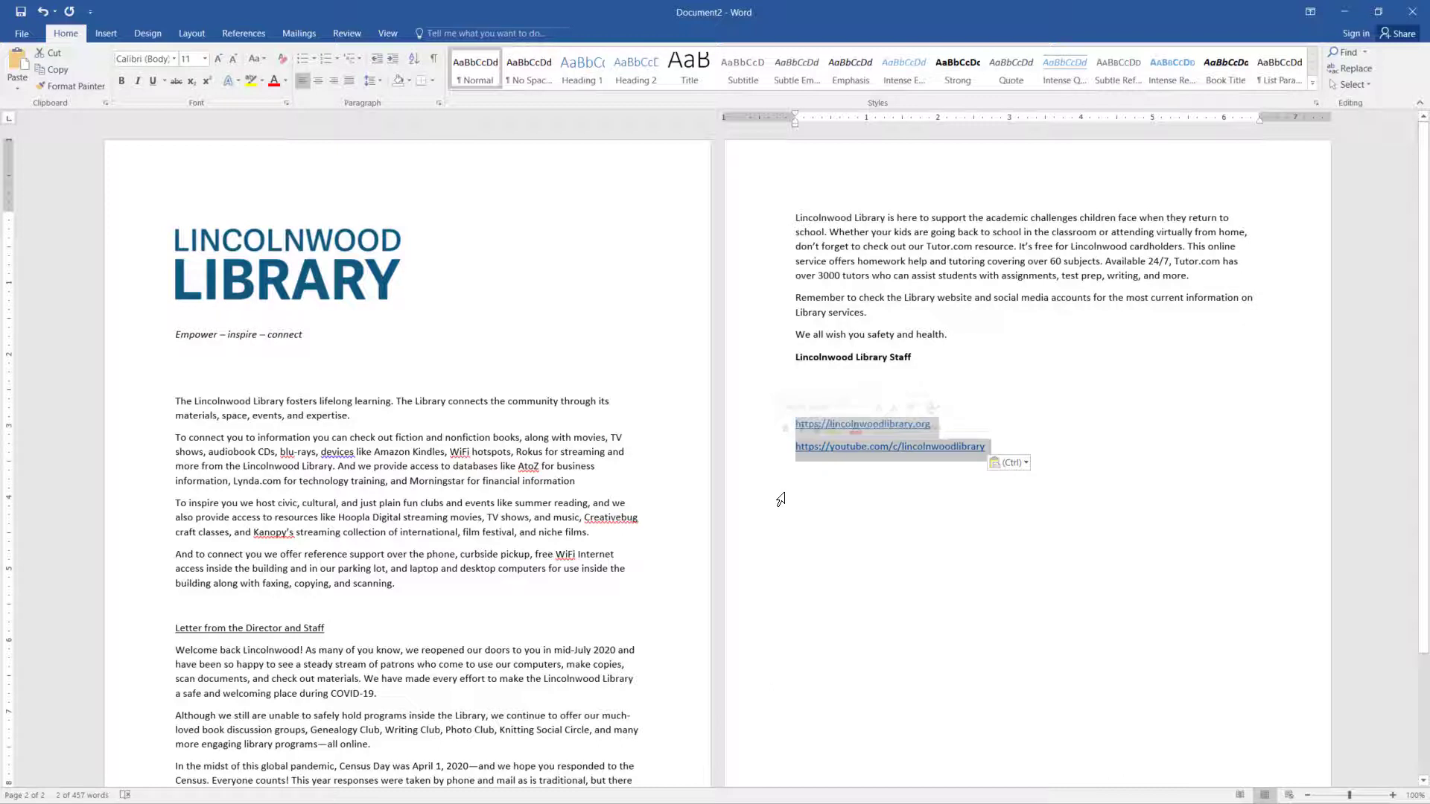
click(64, 70)
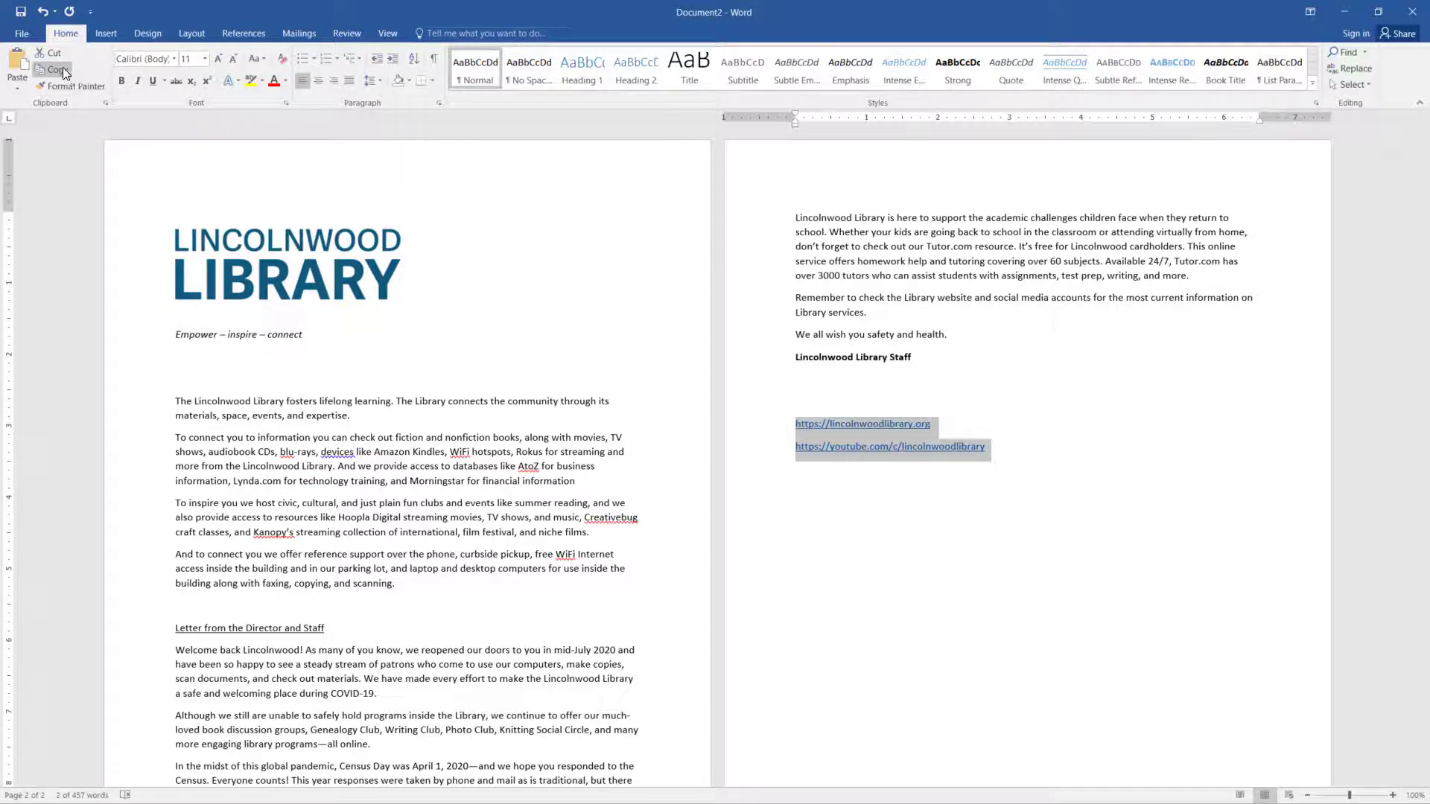
click(209, 370)
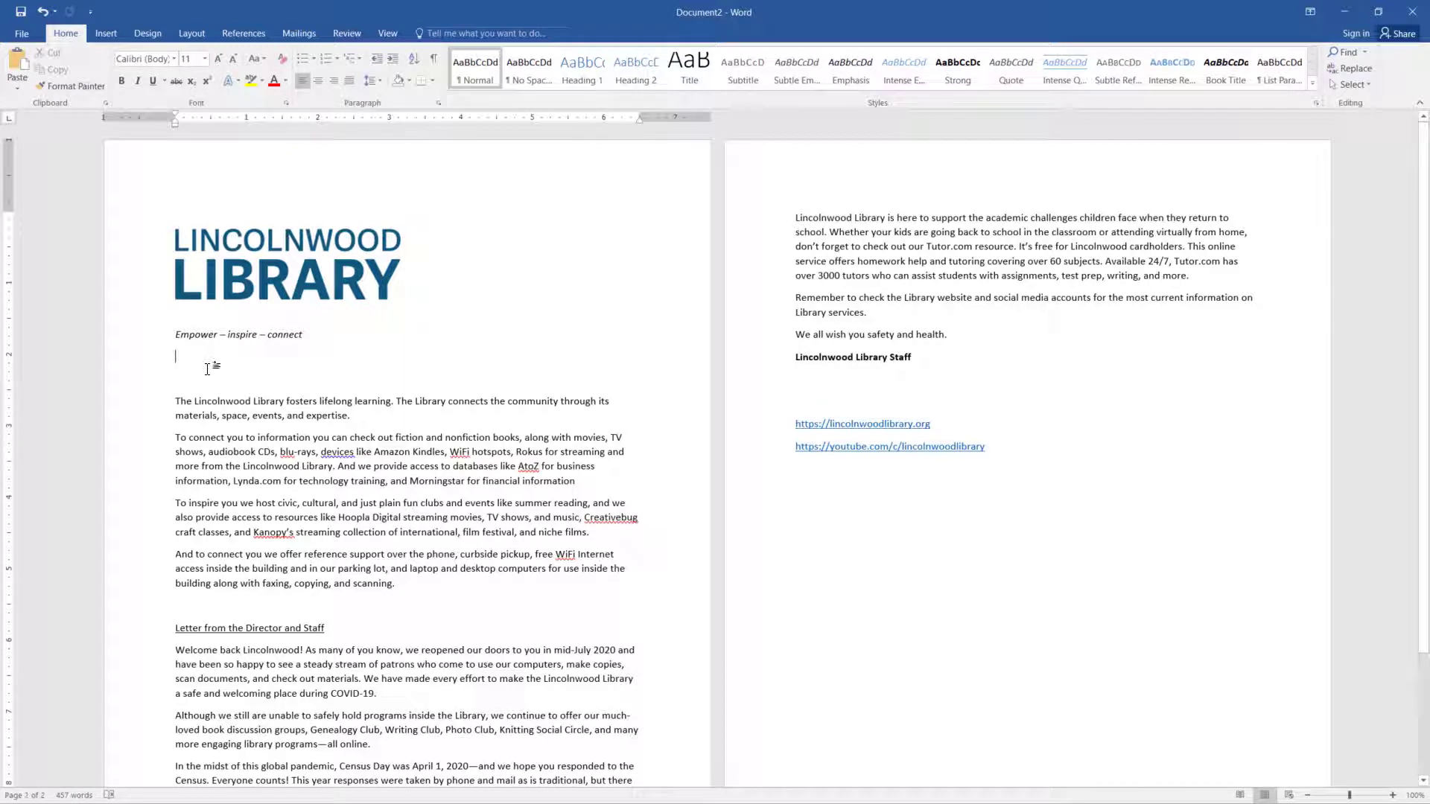
key(Return)
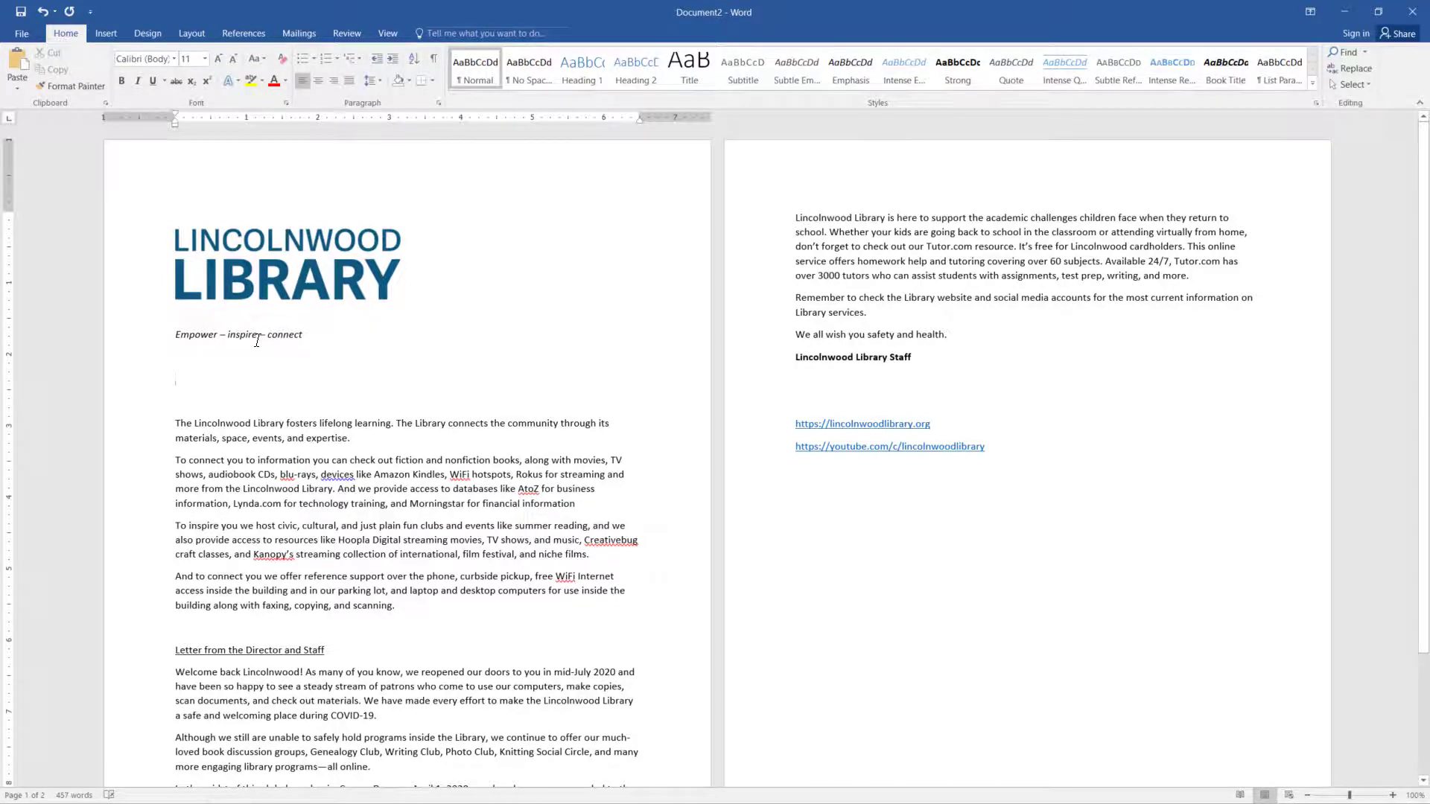
key(ctrl+v)
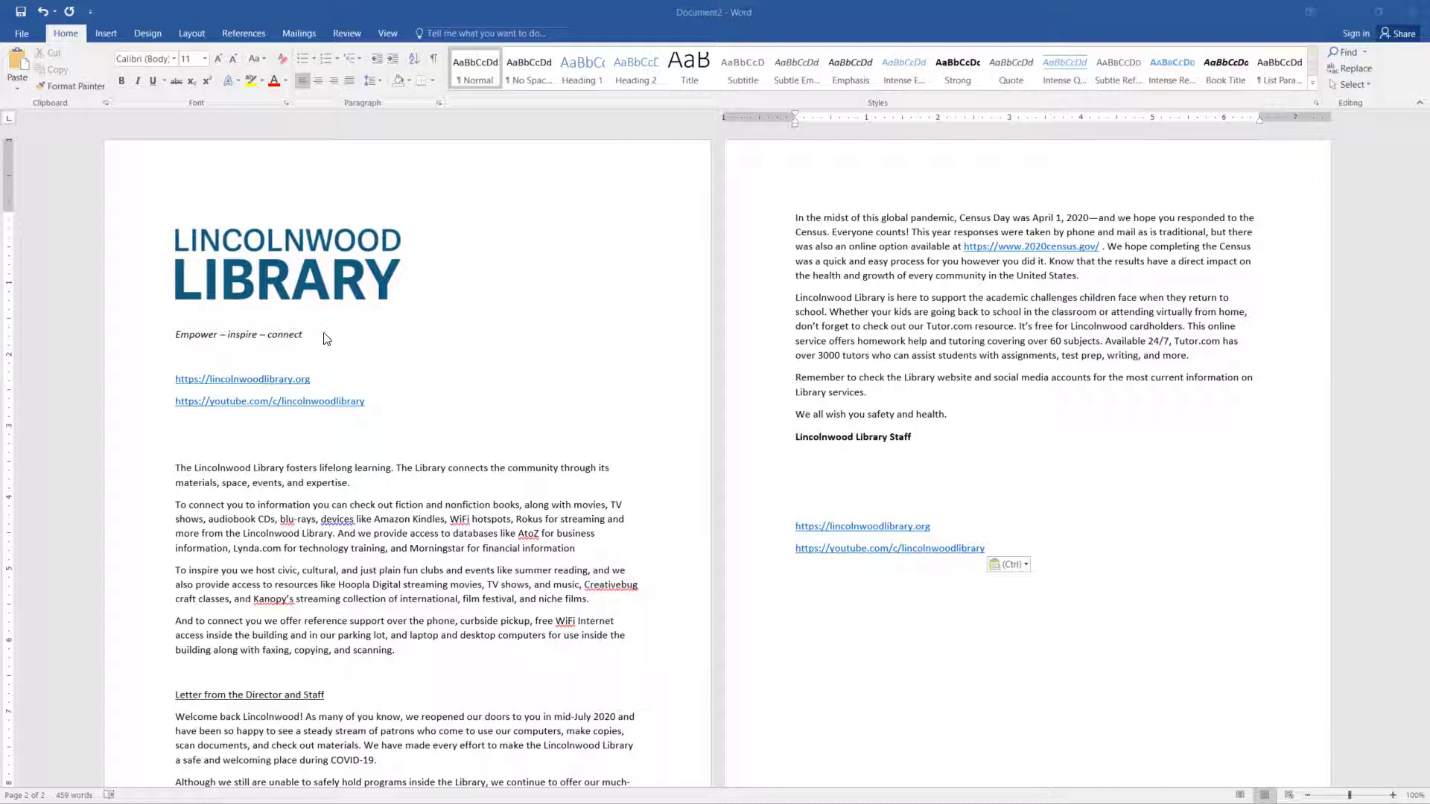
Select the word "Empower" in the tagline and examine the floating formatting options, then deselect it.
click(202, 340)
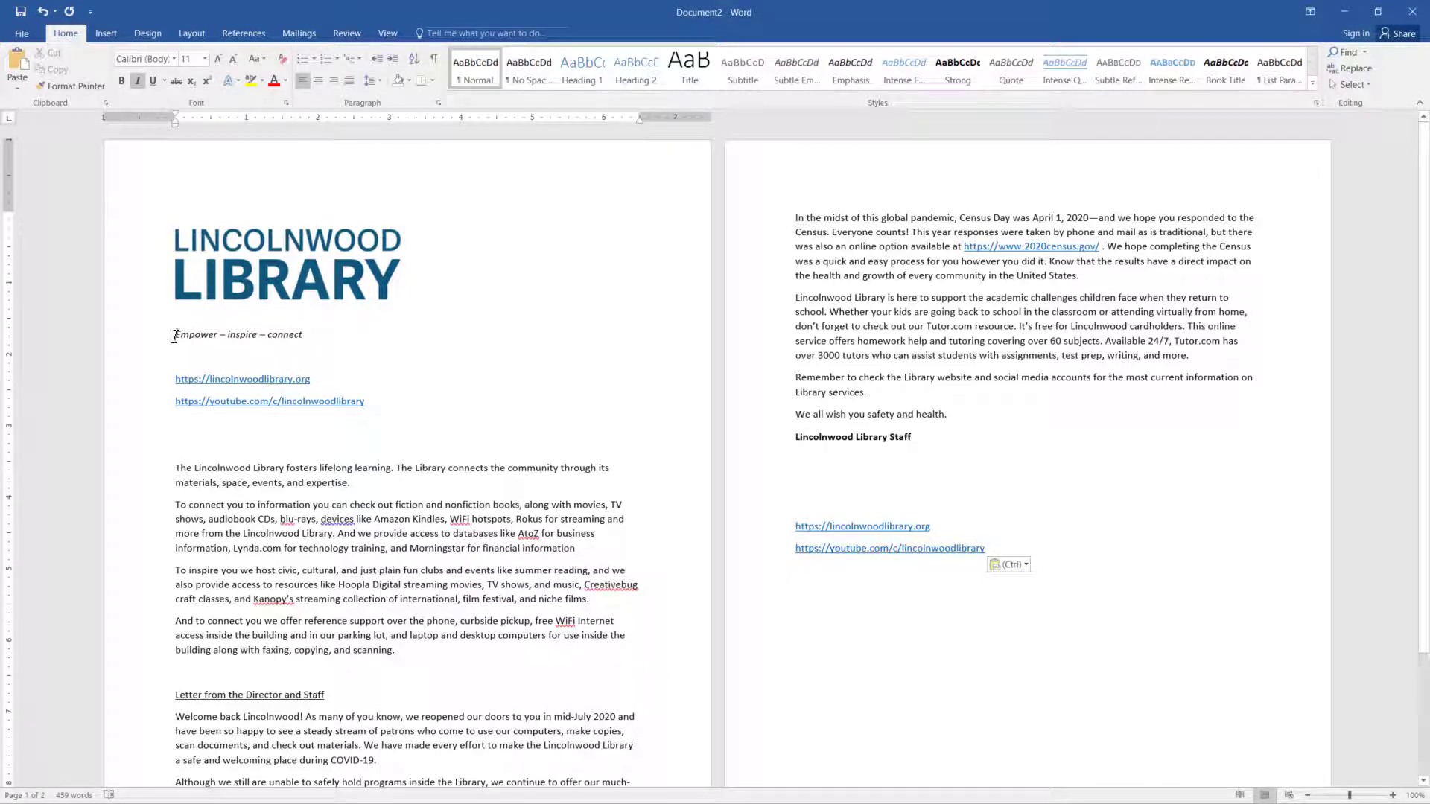
drag(176, 335, 217, 338)
click(247, 347)
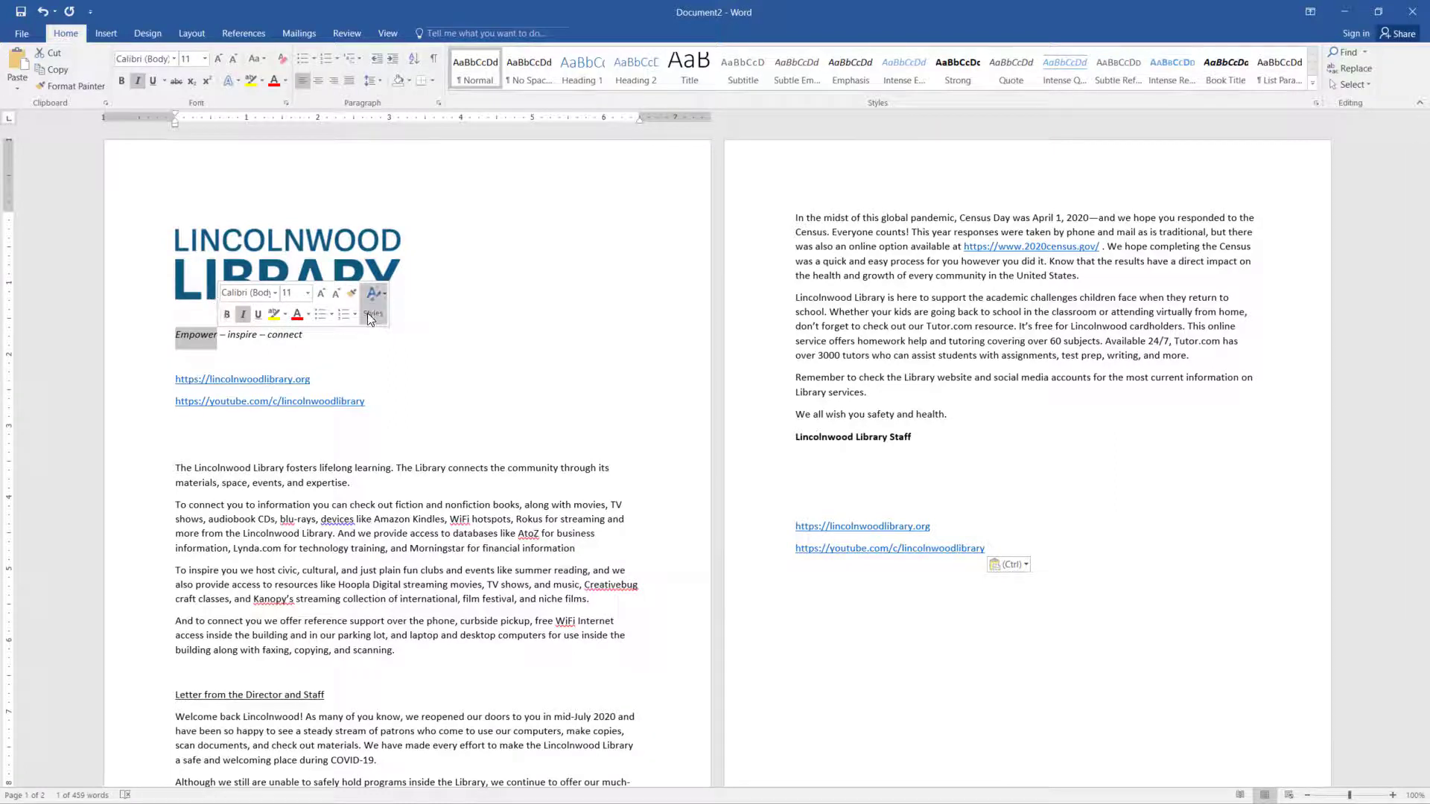
click(268, 353)
Browse the available fonts and change "Empower" in the tagline to Times New Roman.
drag(176, 336, 222, 342)
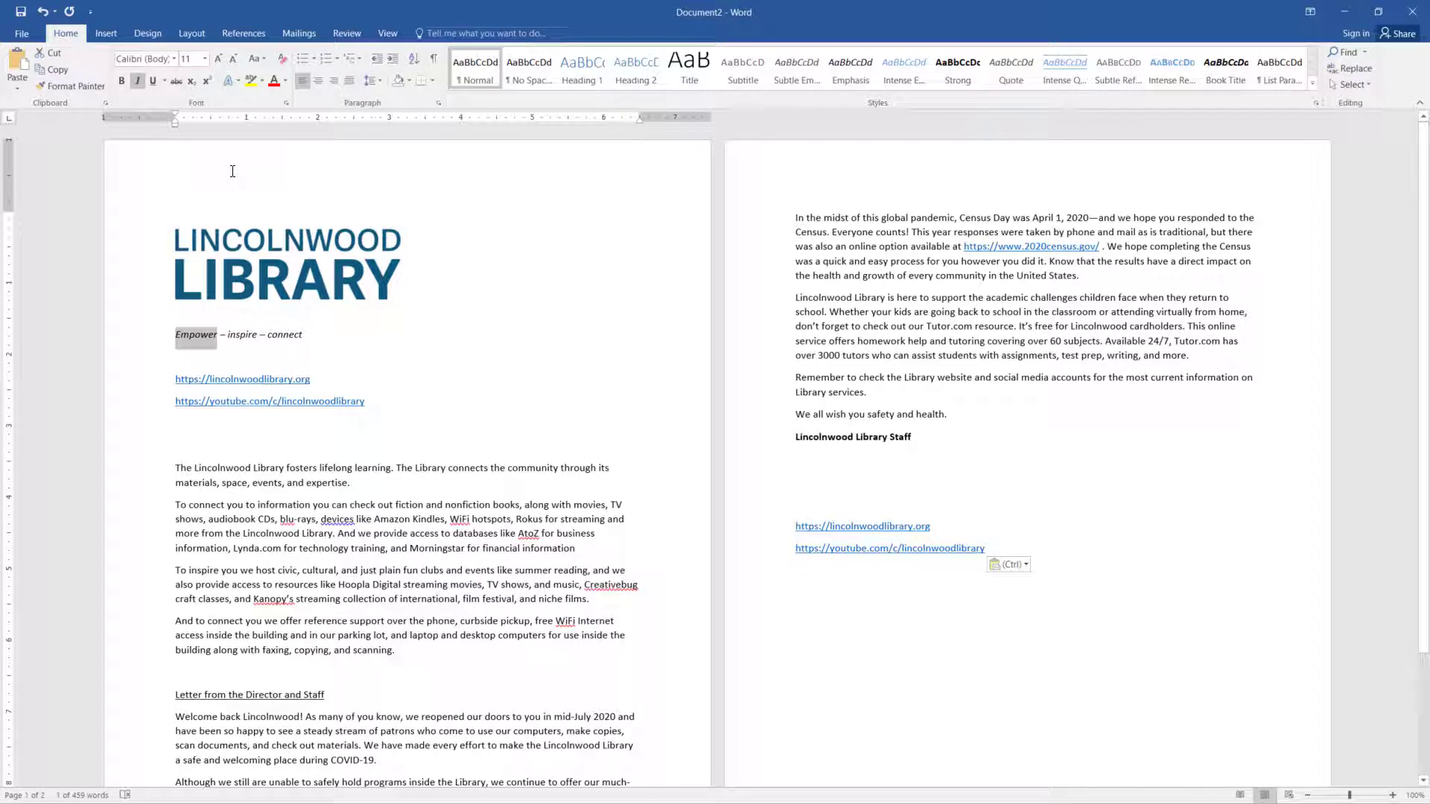
click(175, 59)
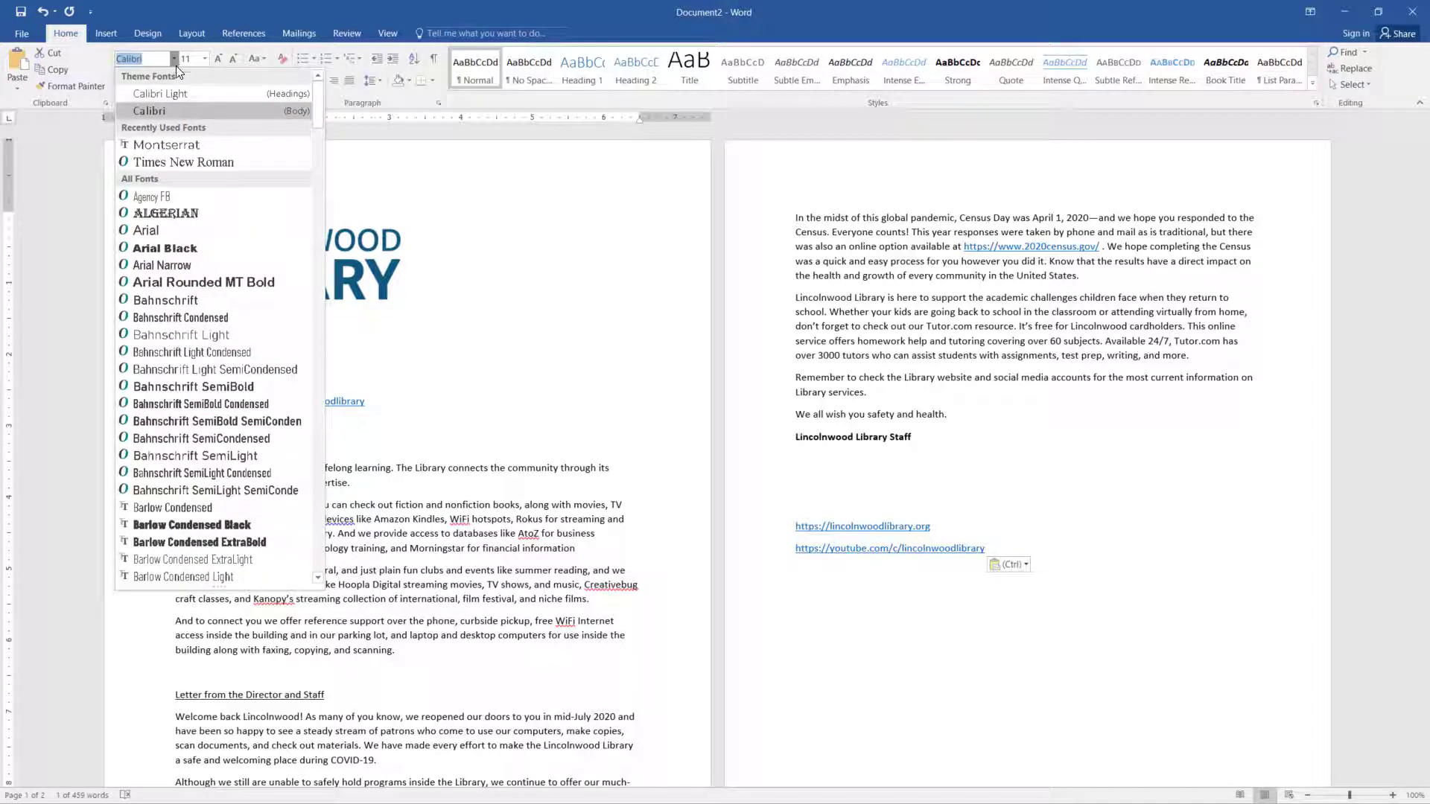
scroll(198, 320, down, 1)
scroll(201, 341, down, 15)
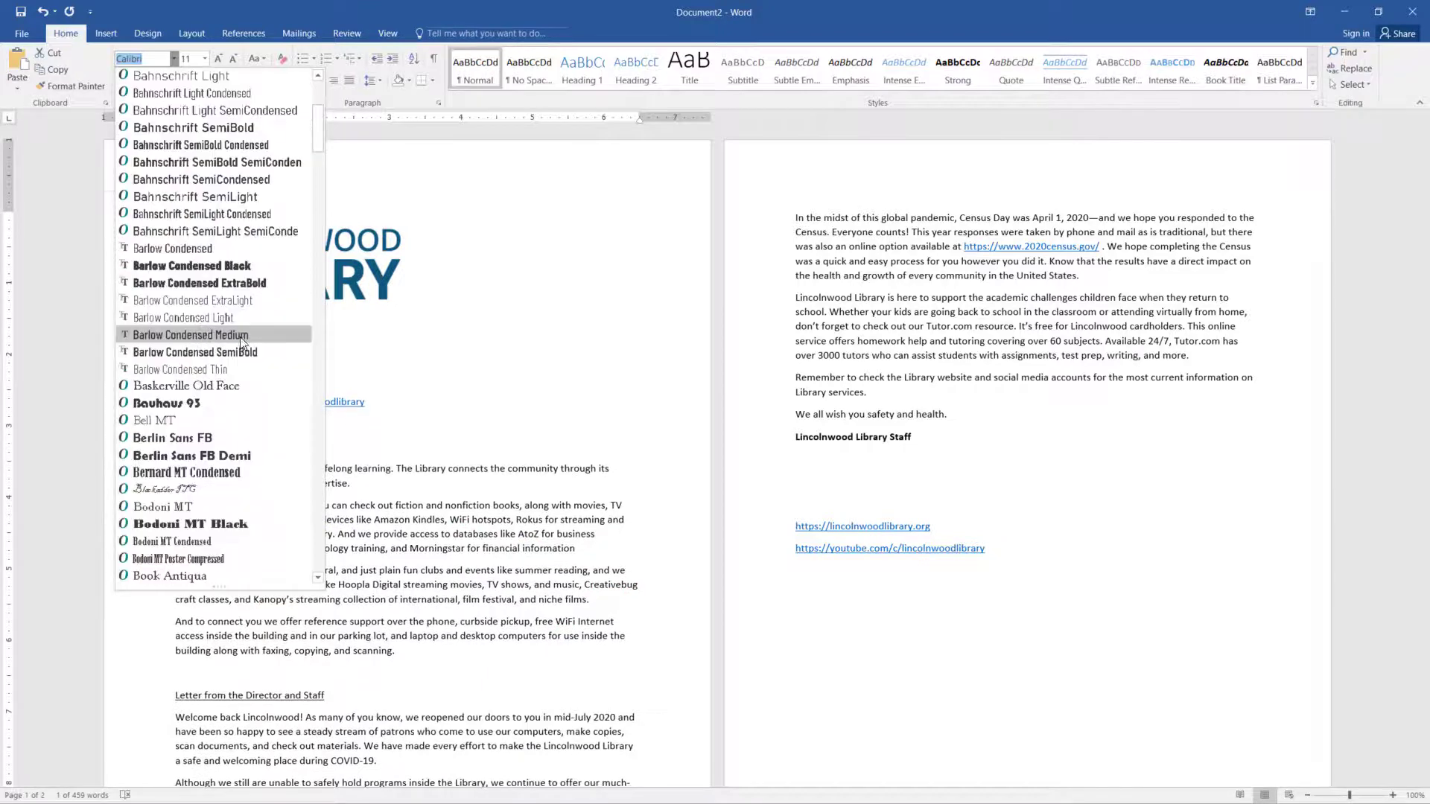
scroll(212, 454, down, 7)
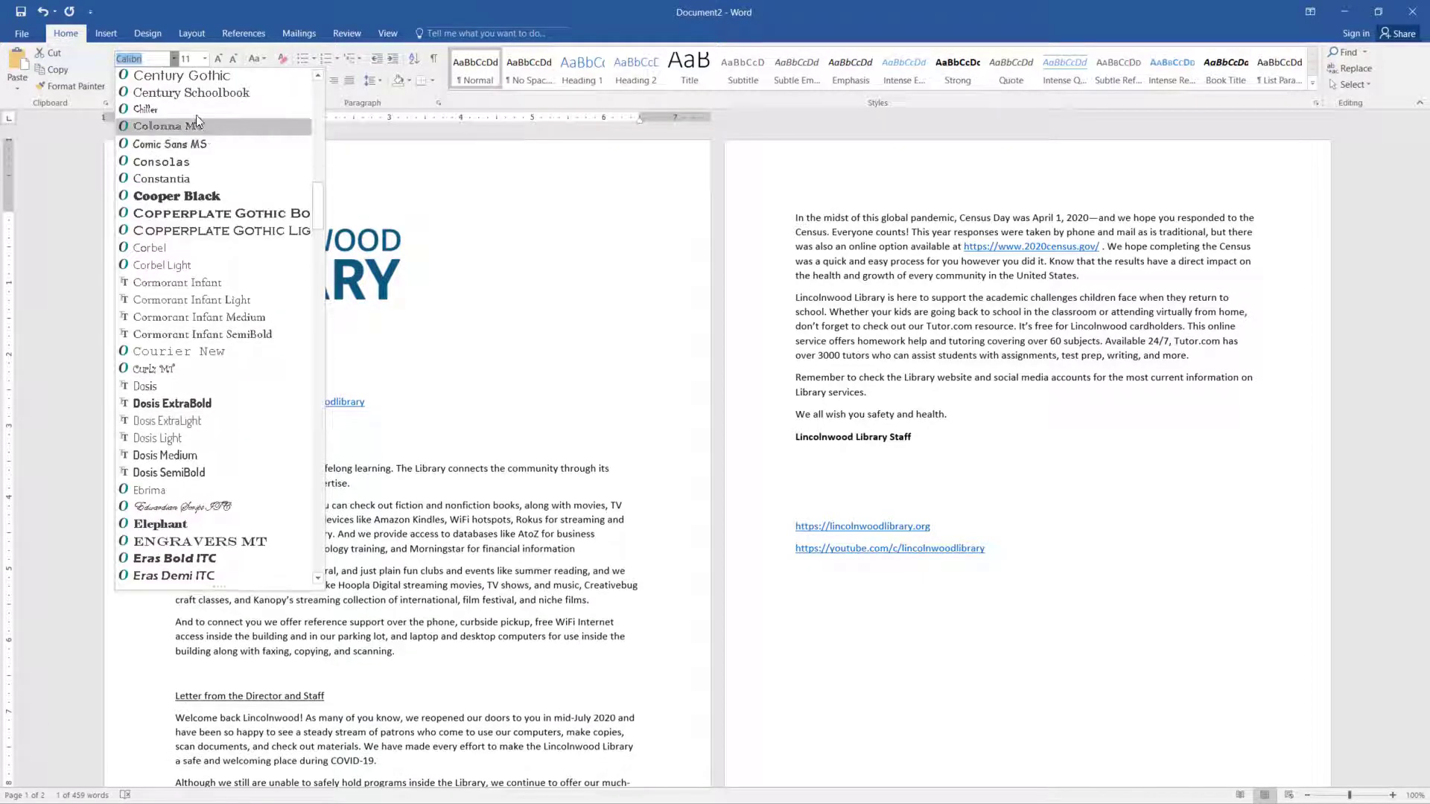
scroll(199, 477, up, 20)
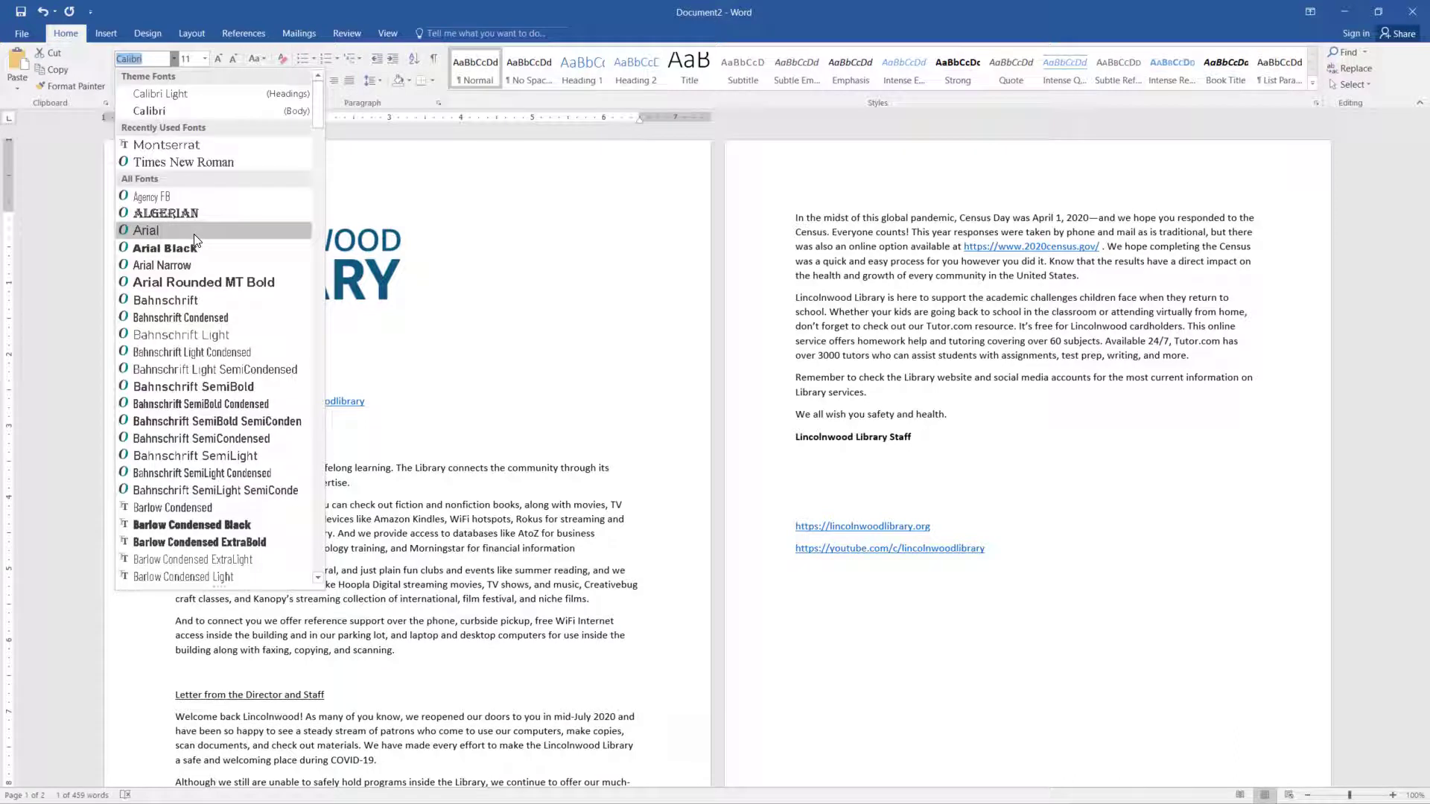
click(177, 163)
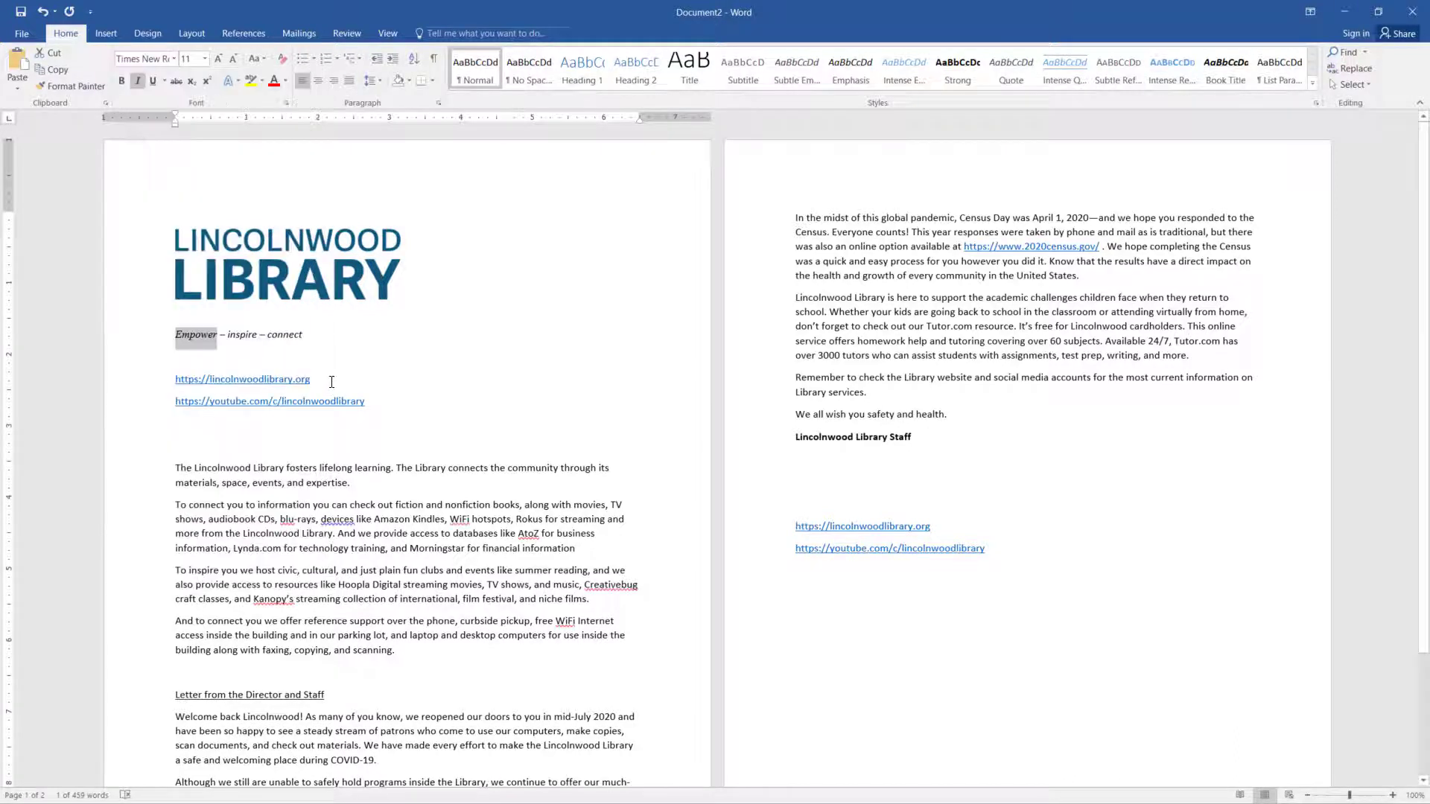
Preview larger font sizes for "Empower" in the tagline and set its size to 16.
click(324, 343)
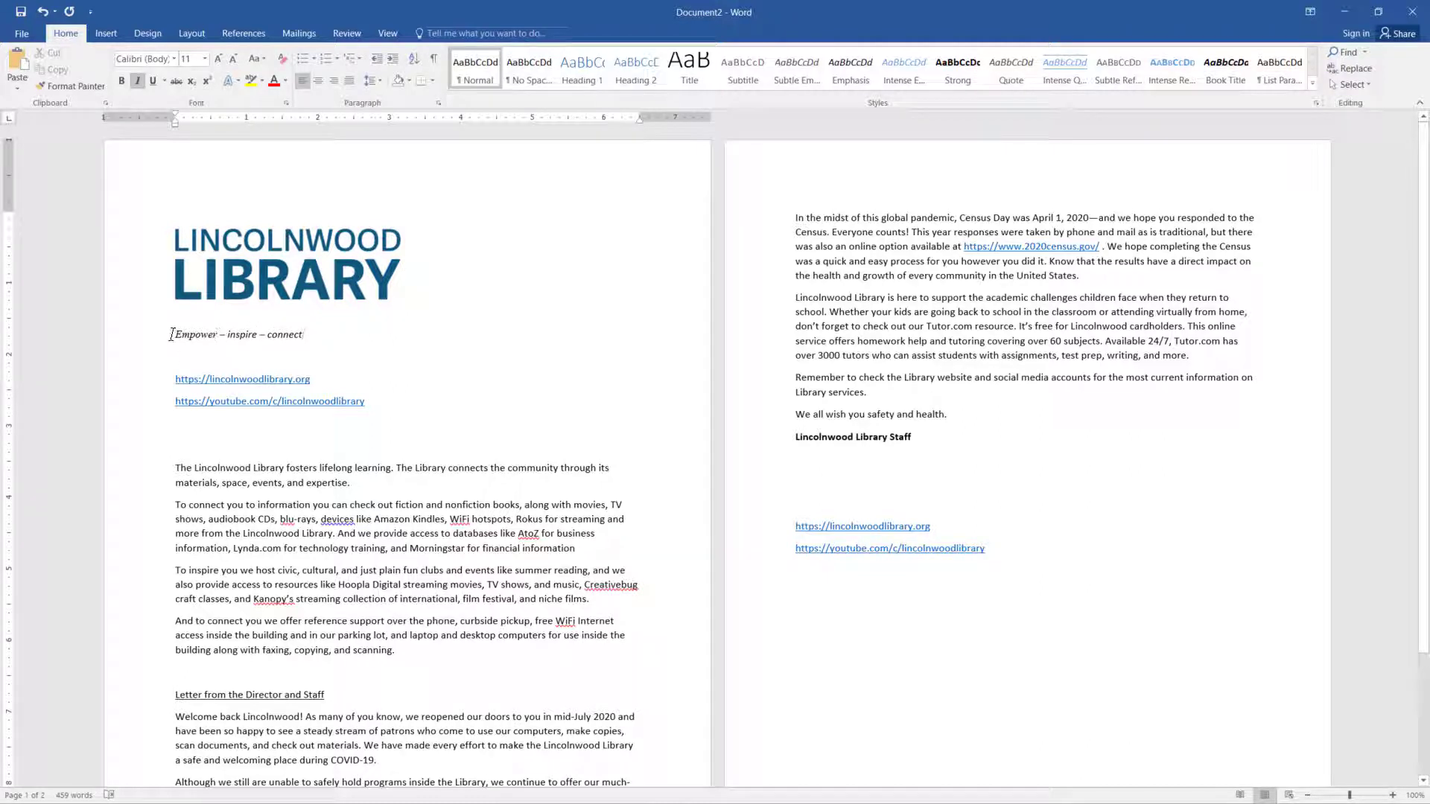
drag(171, 334, 218, 336)
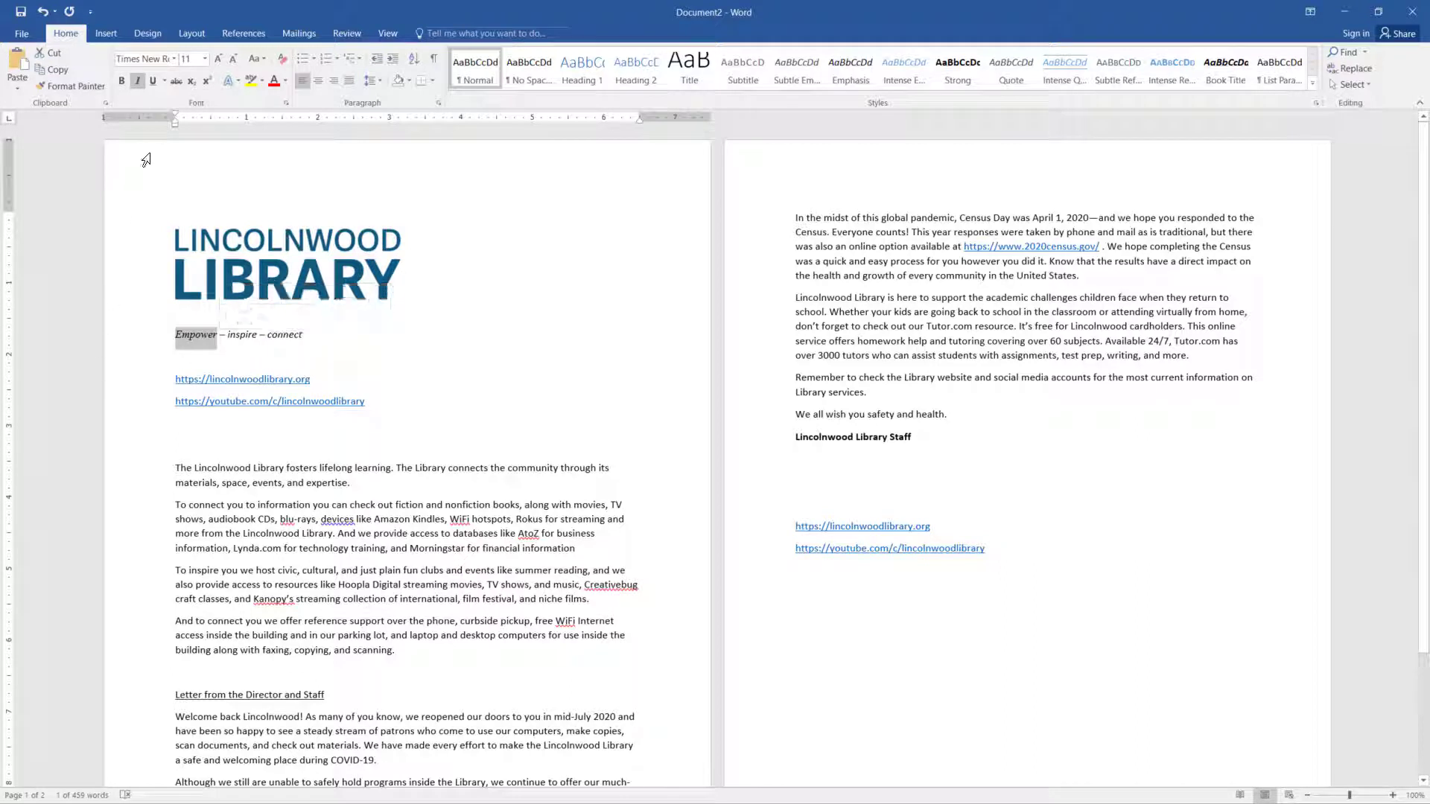
click(204, 58)
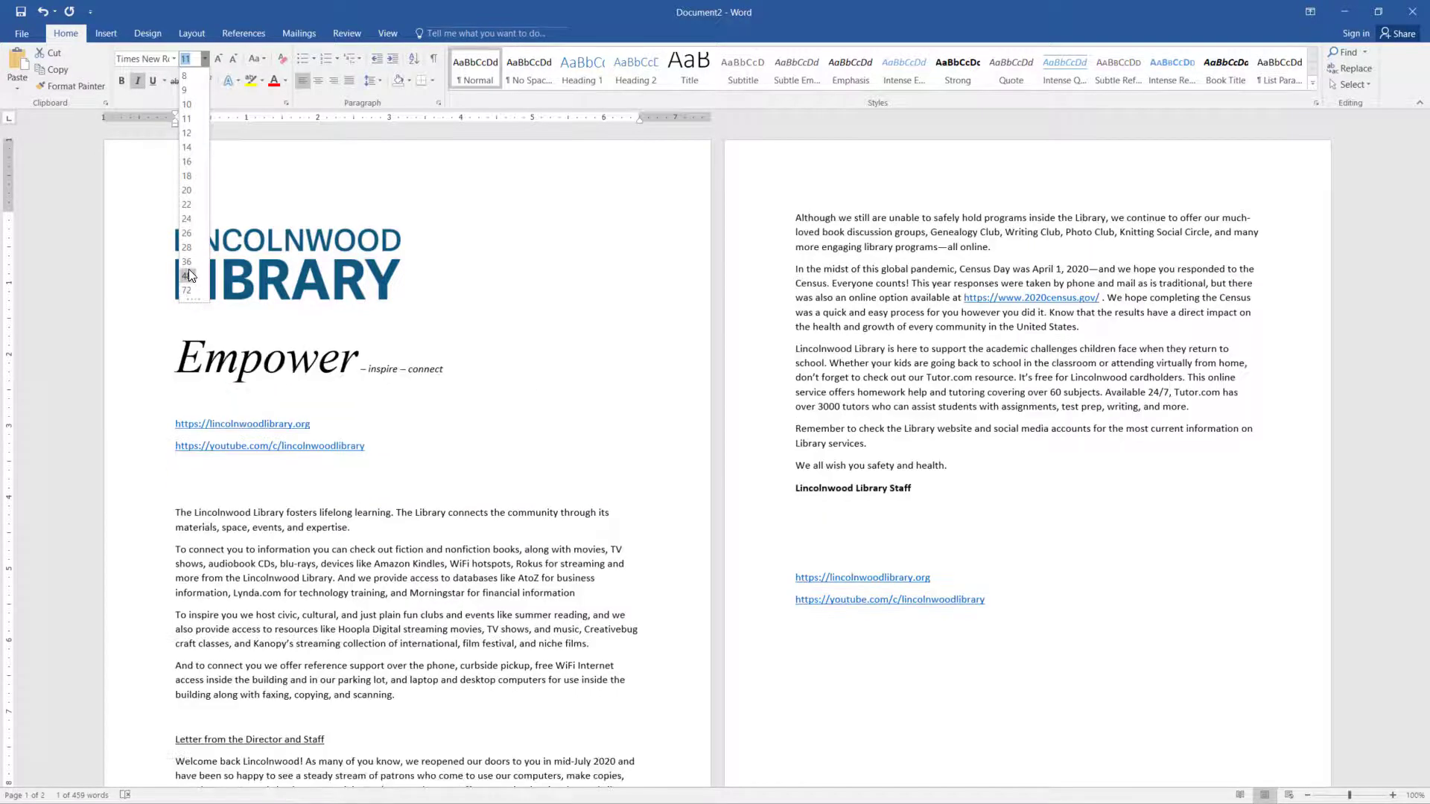
click(188, 162)
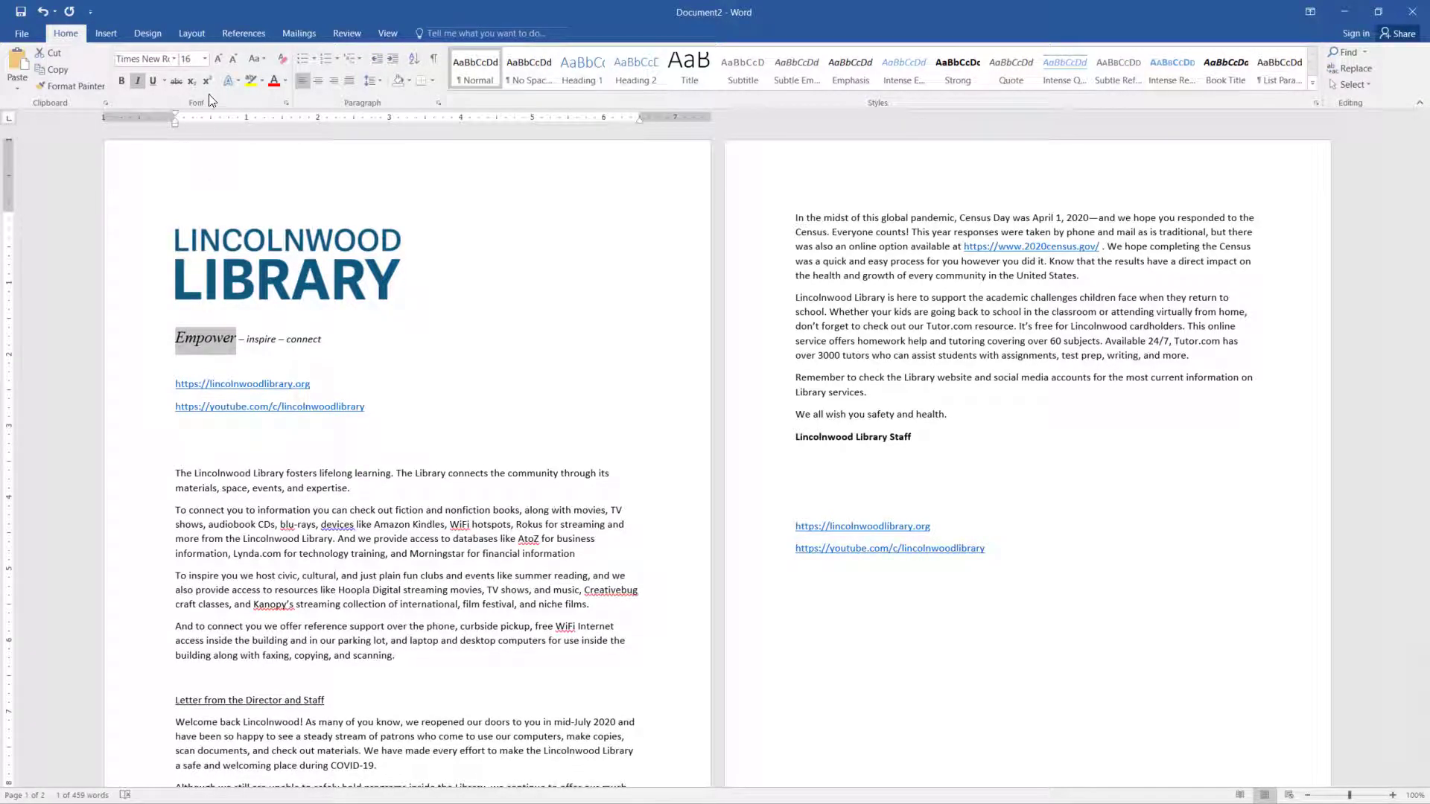
Increase the font size of "Empower" one step to 18, and decrease it stepwise to 14.
click(216, 58)
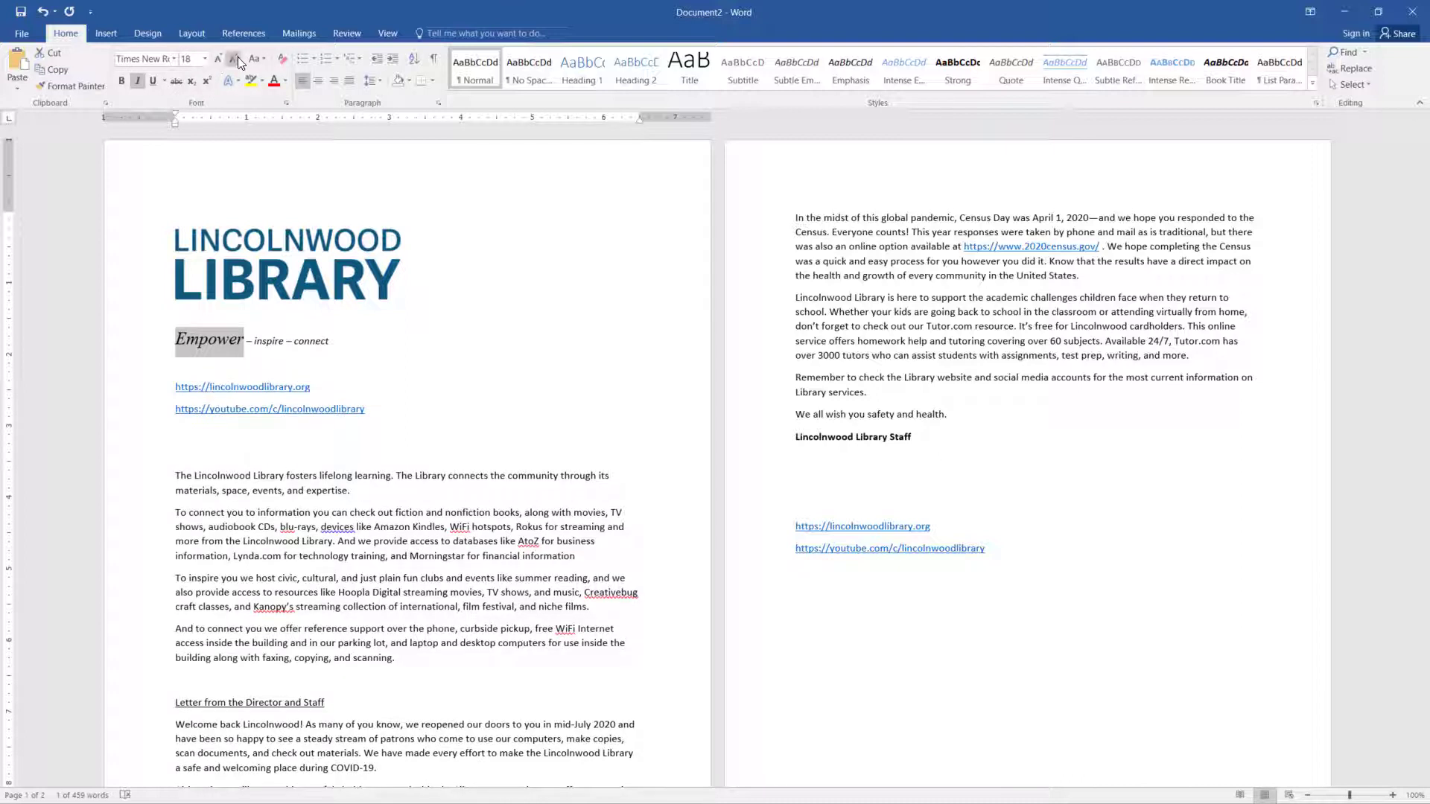
click(234, 59)
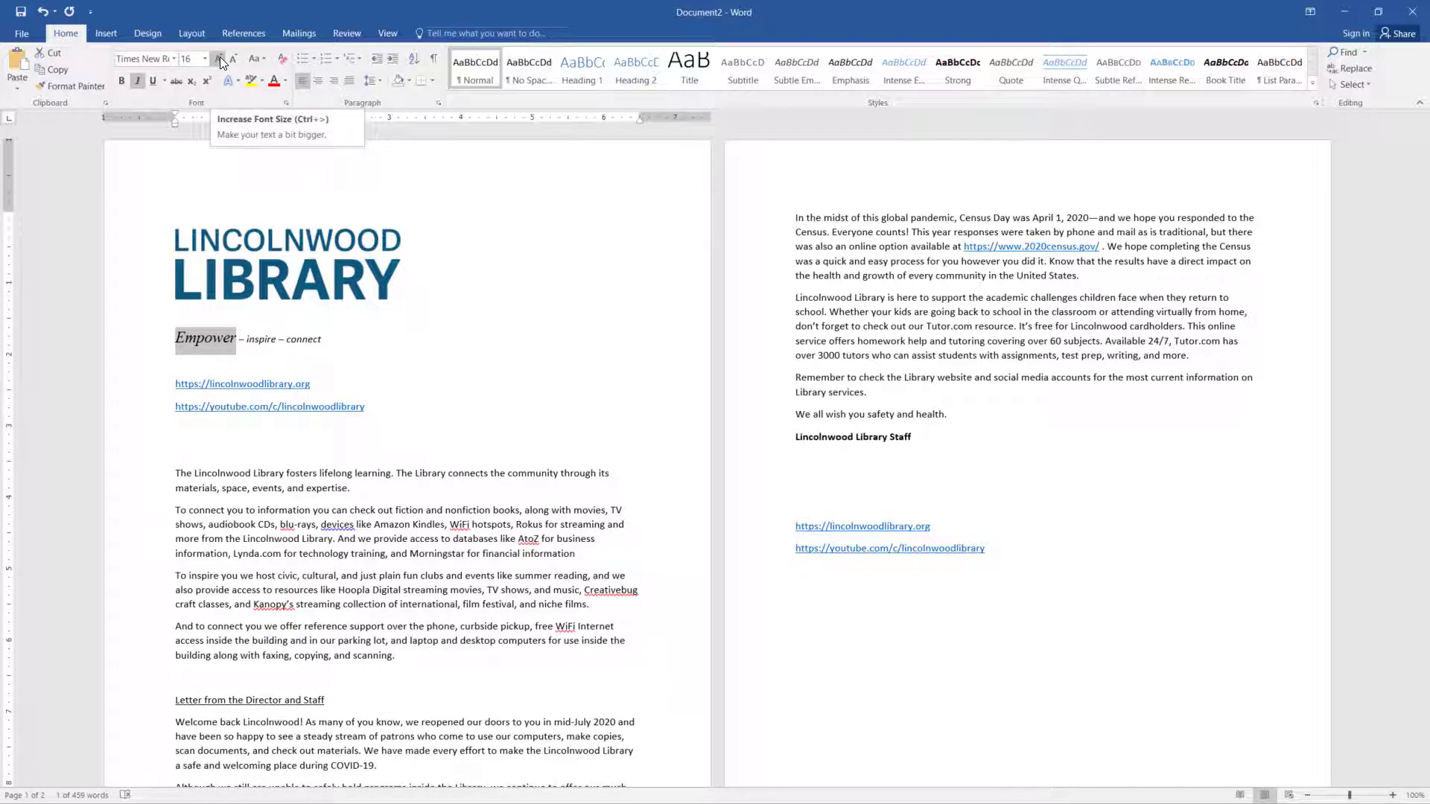
click(205, 58)
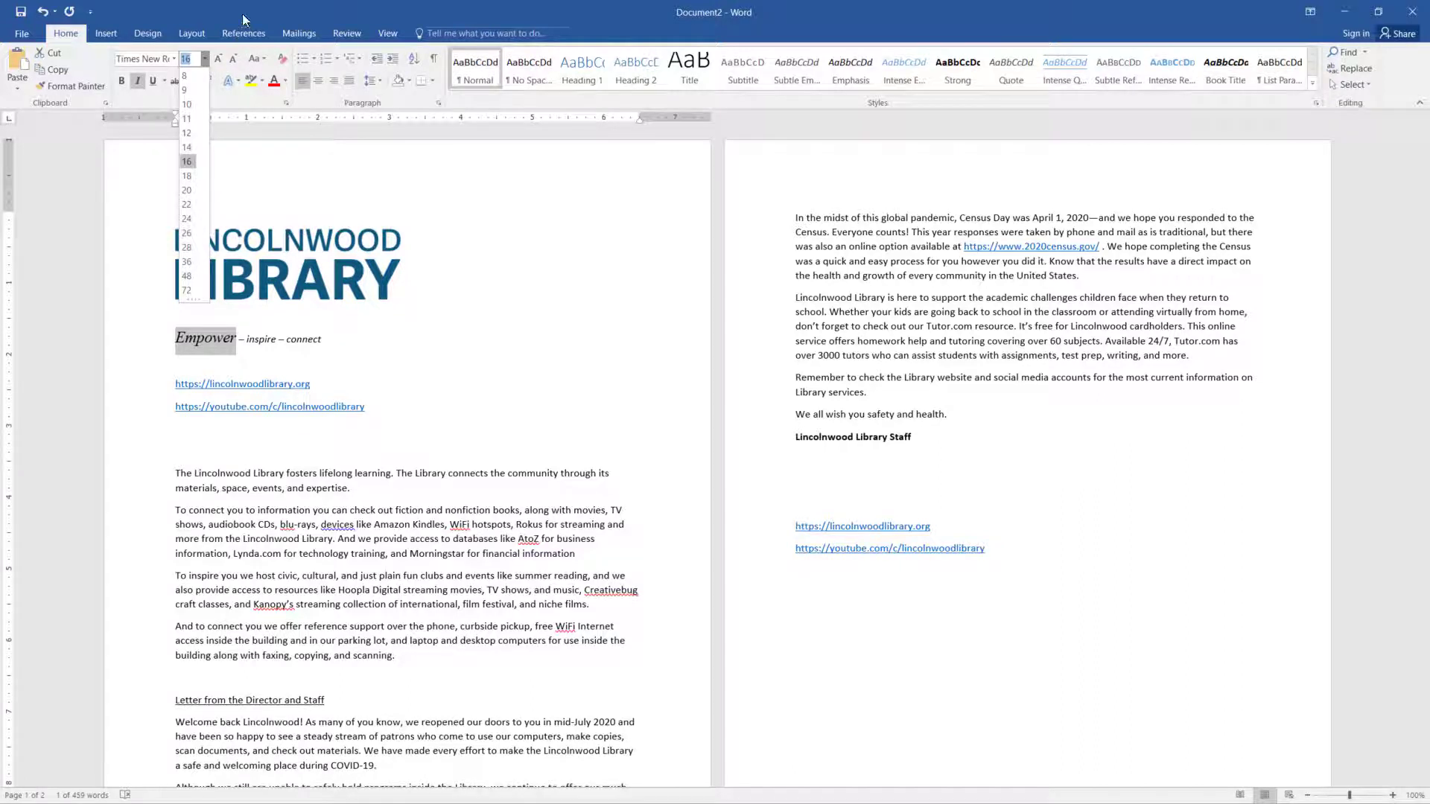
click(235, 61)
click(234, 60)
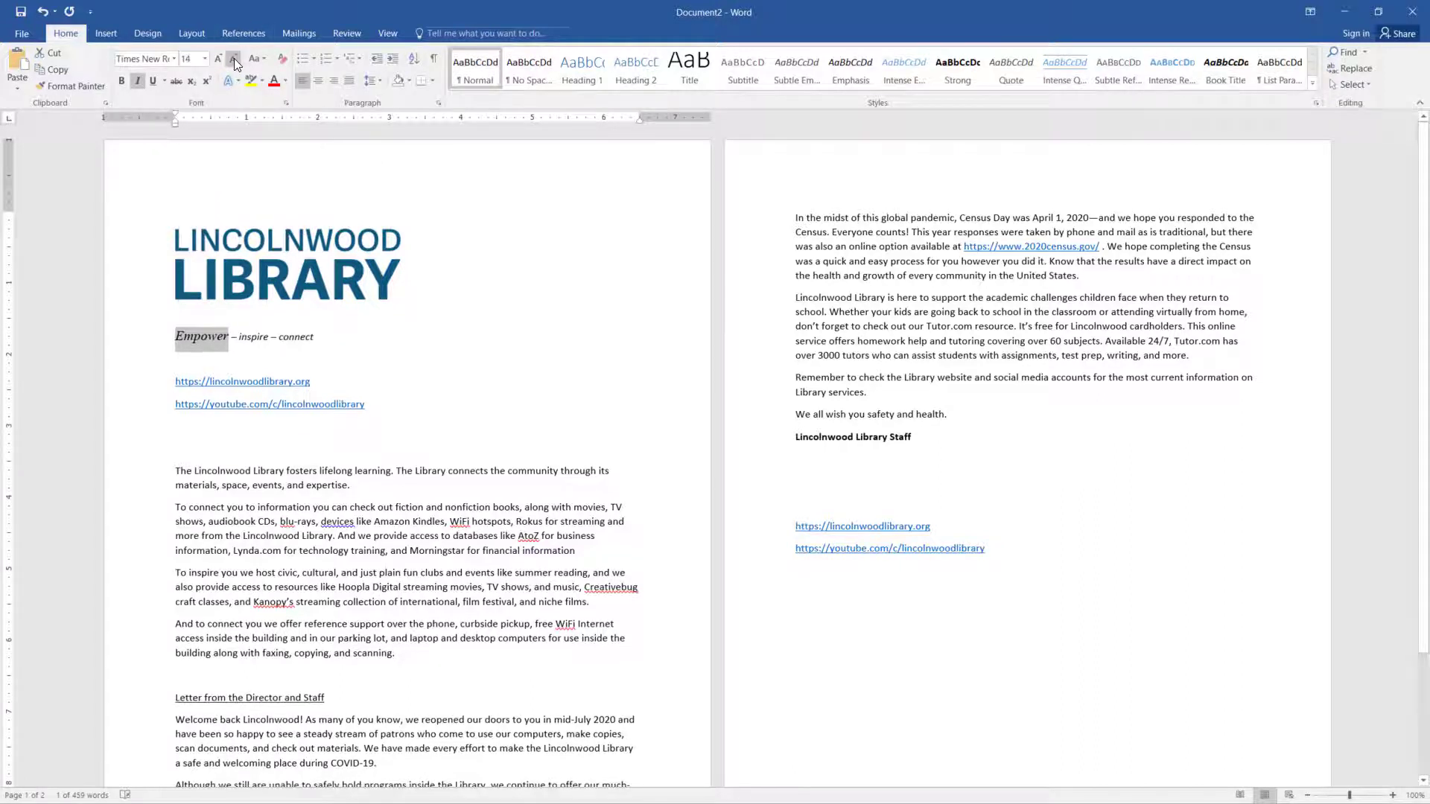
Increase the font size of "Empower" in the tagline one step, and set it to the custom size 17.5.
click(218, 59)
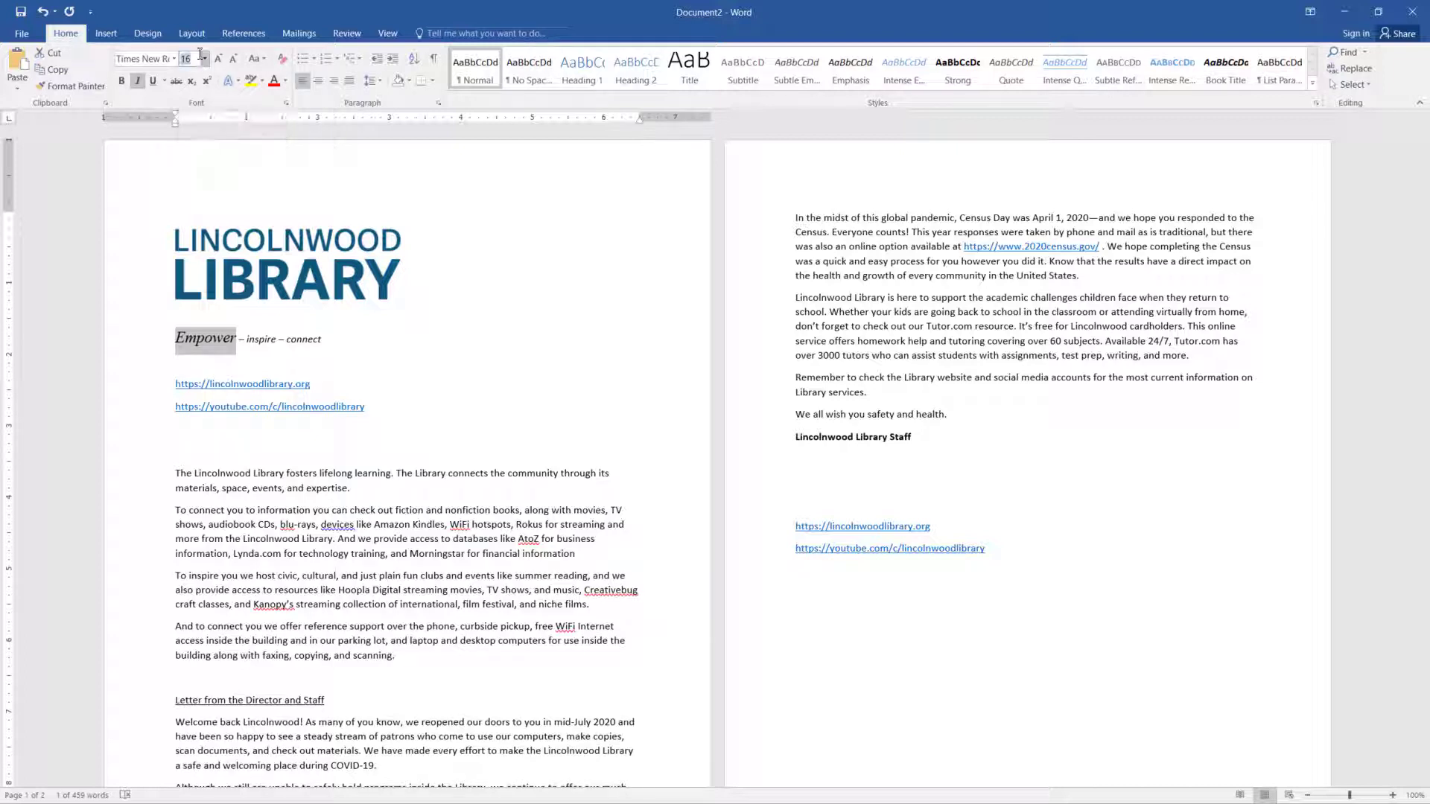
click(193, 58)
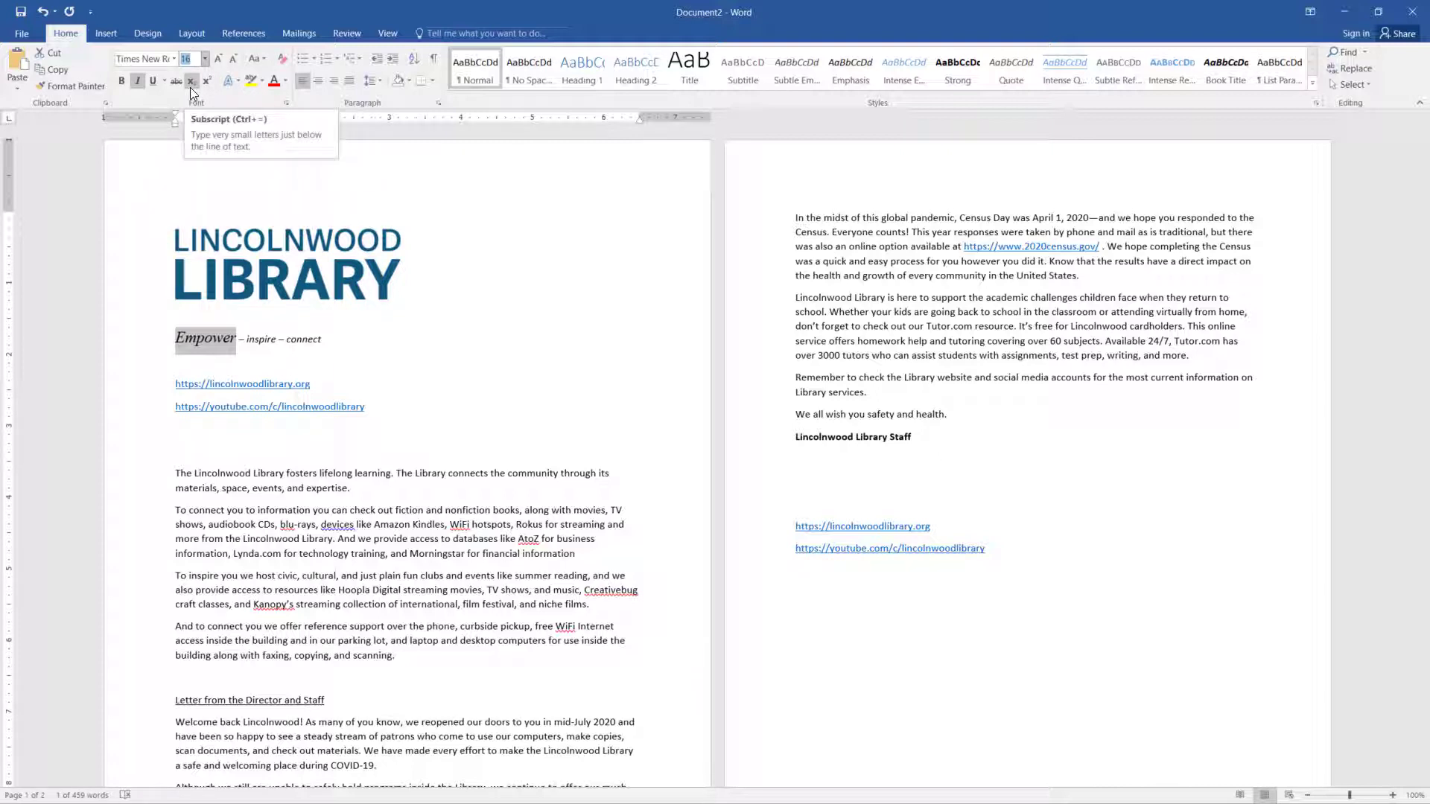
key(BackSpace)
text(17)
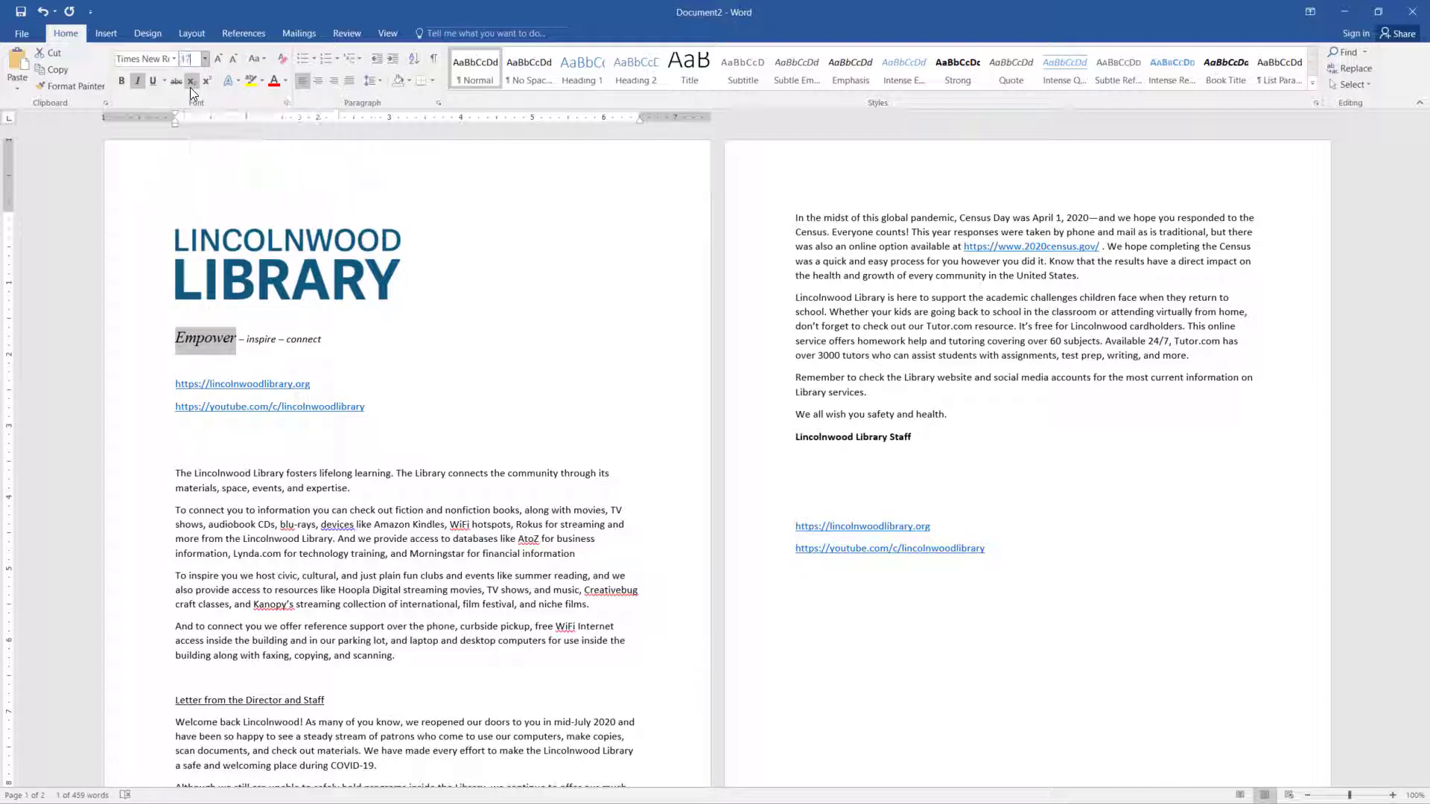
text(.5)
key(Return)
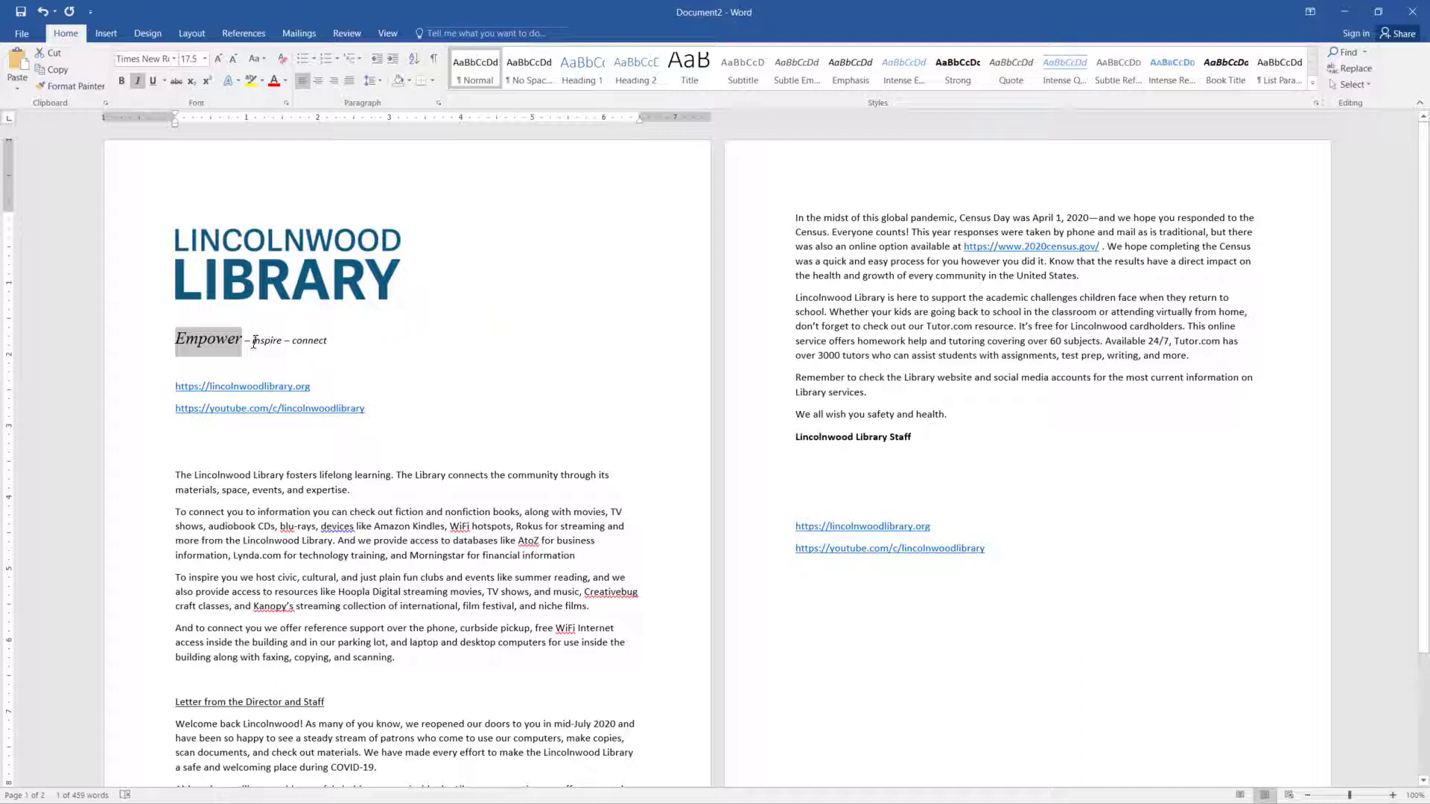
Toggle italics on the word "inspire" in the tagline off and back on, and make the word bold.
drag(254, 340, 282, 341)
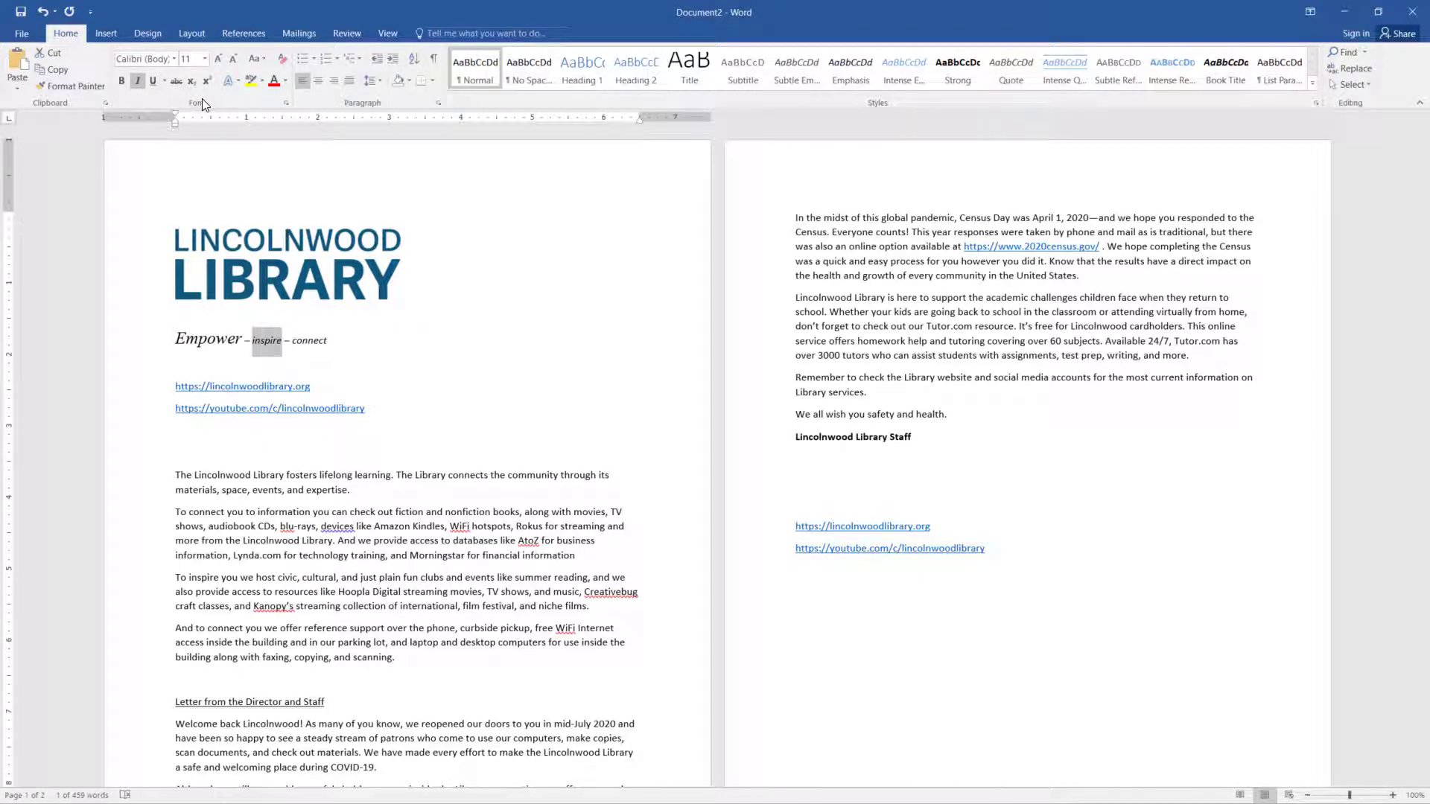
click(139, 82)
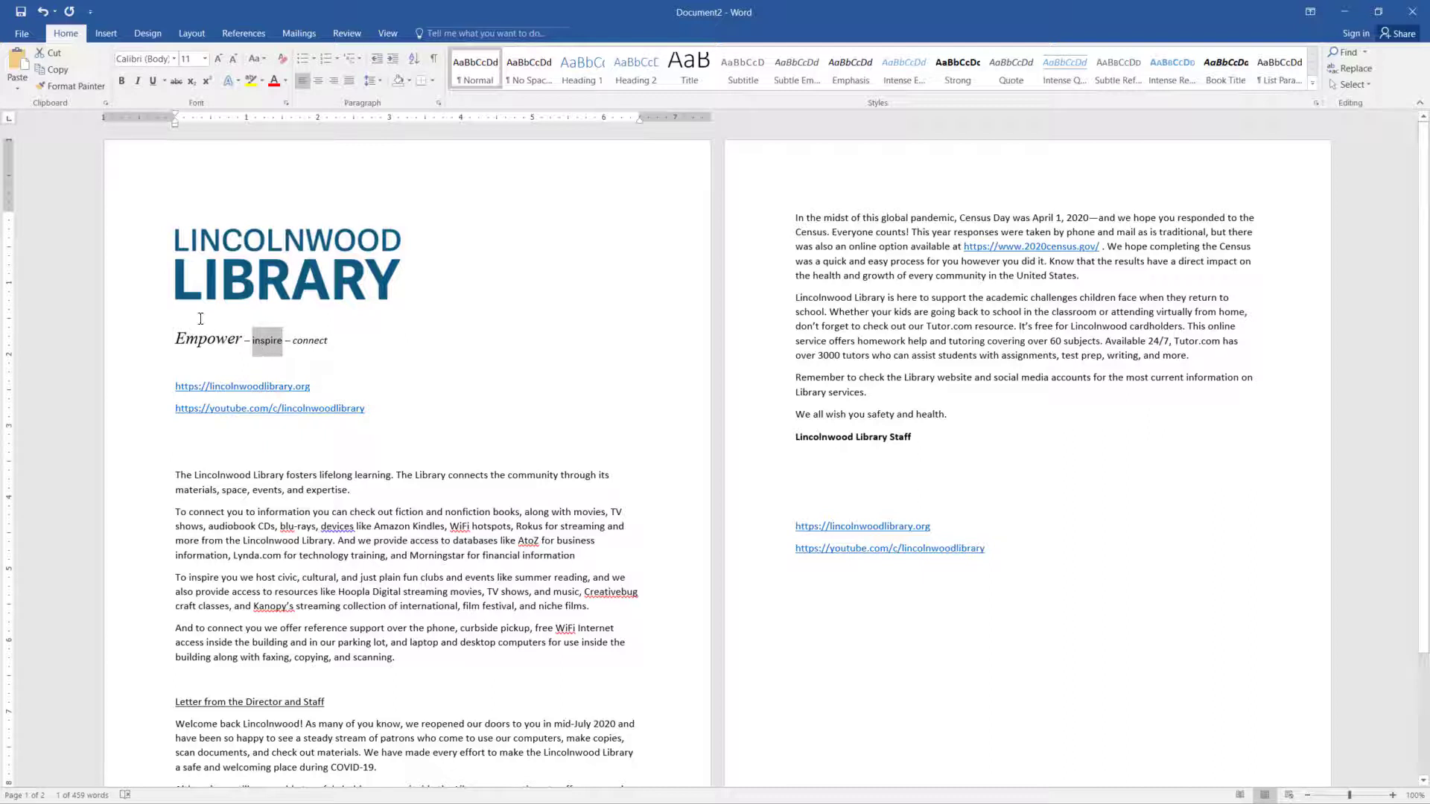
click(121, 81)
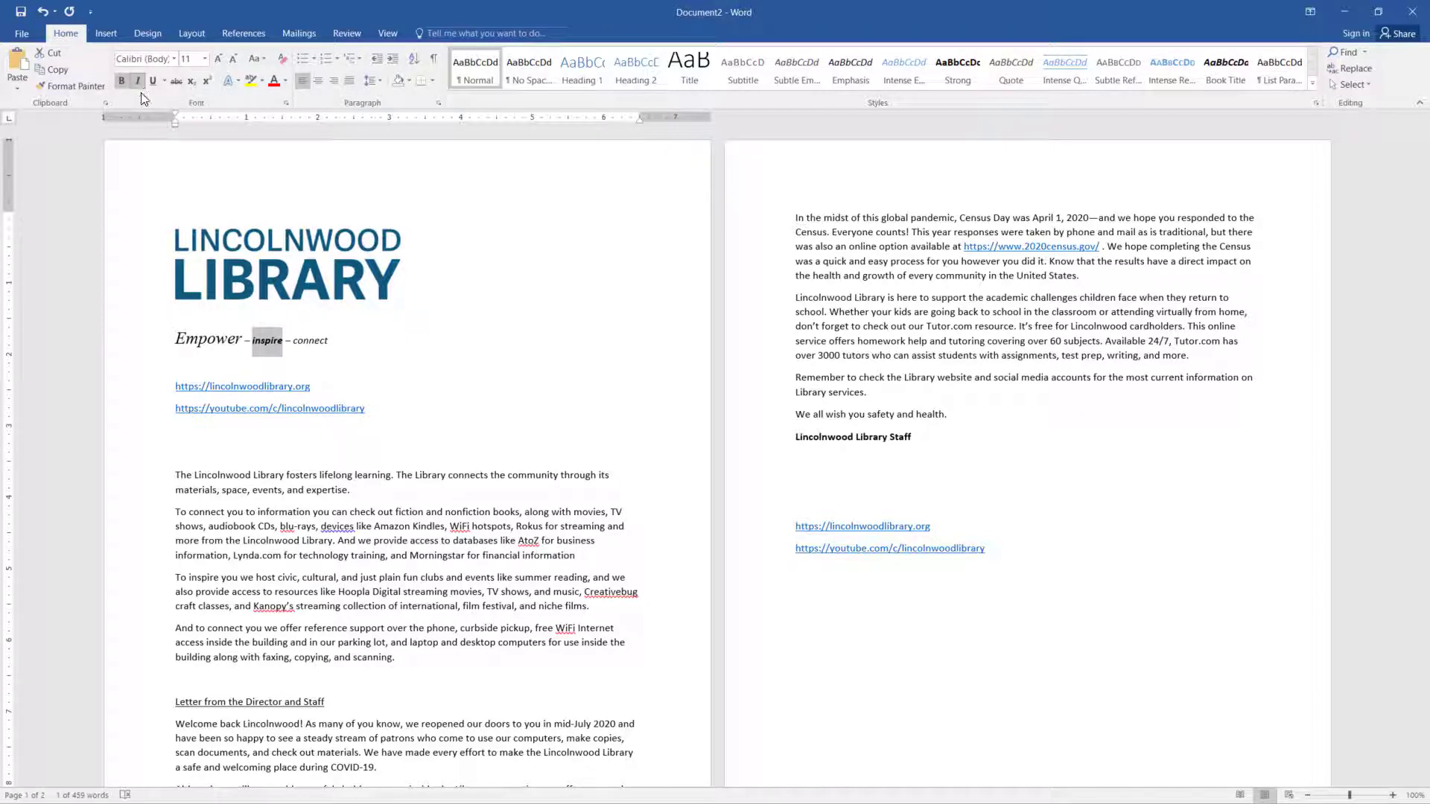
Underline the word "connect" in the tagline and deselect it.
click(328, 341)
drag(328, 341, 293, 341)
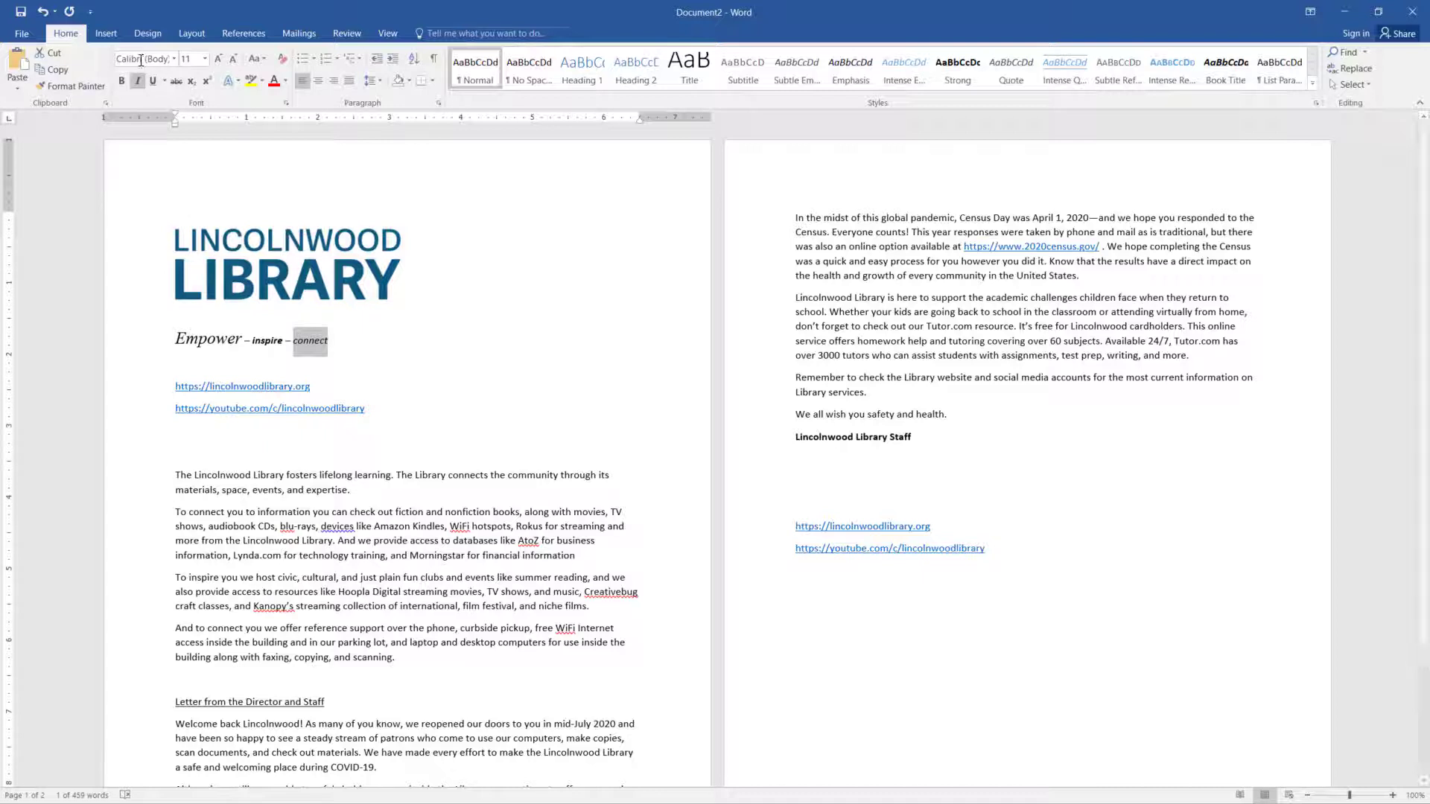
click(151, 80)
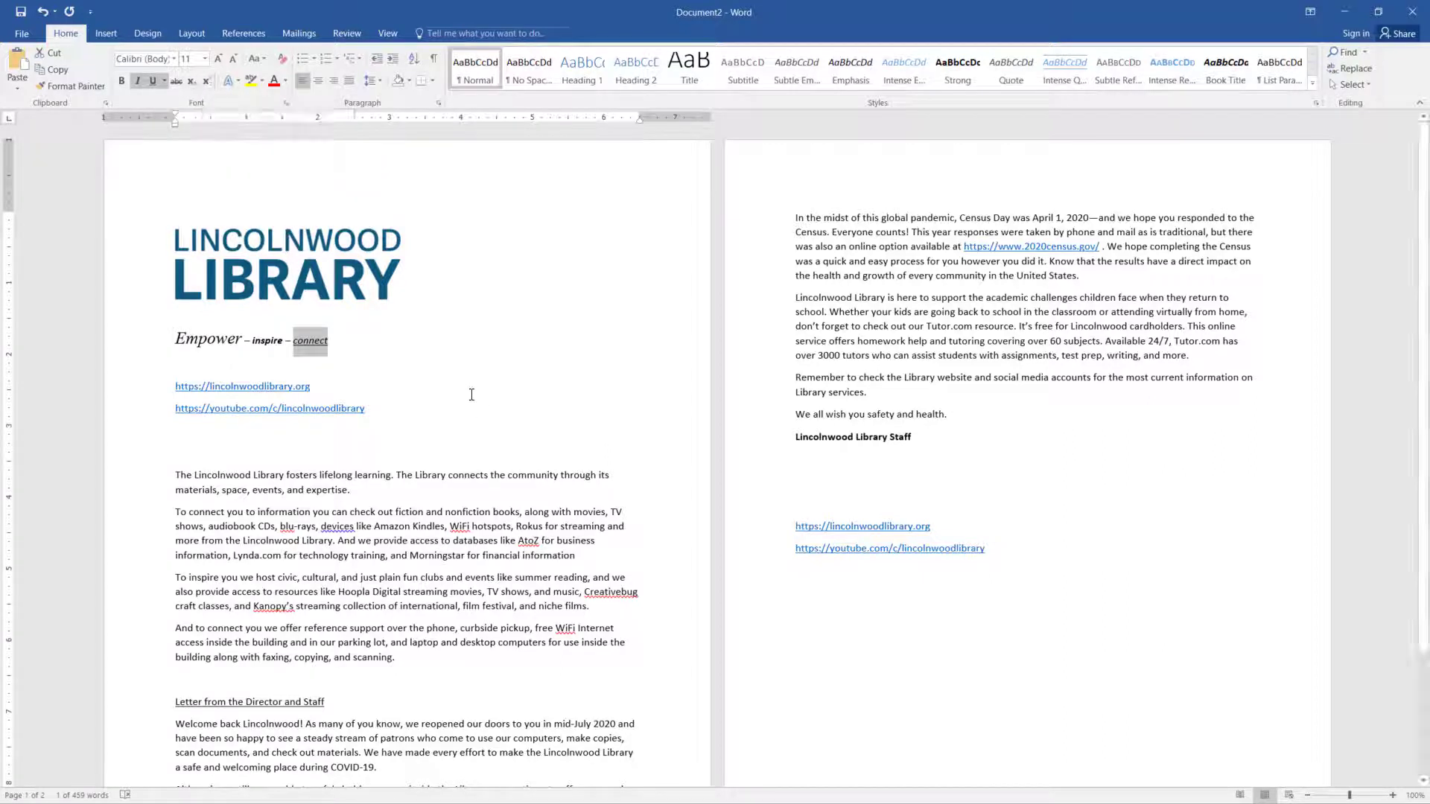
click(438, 358)
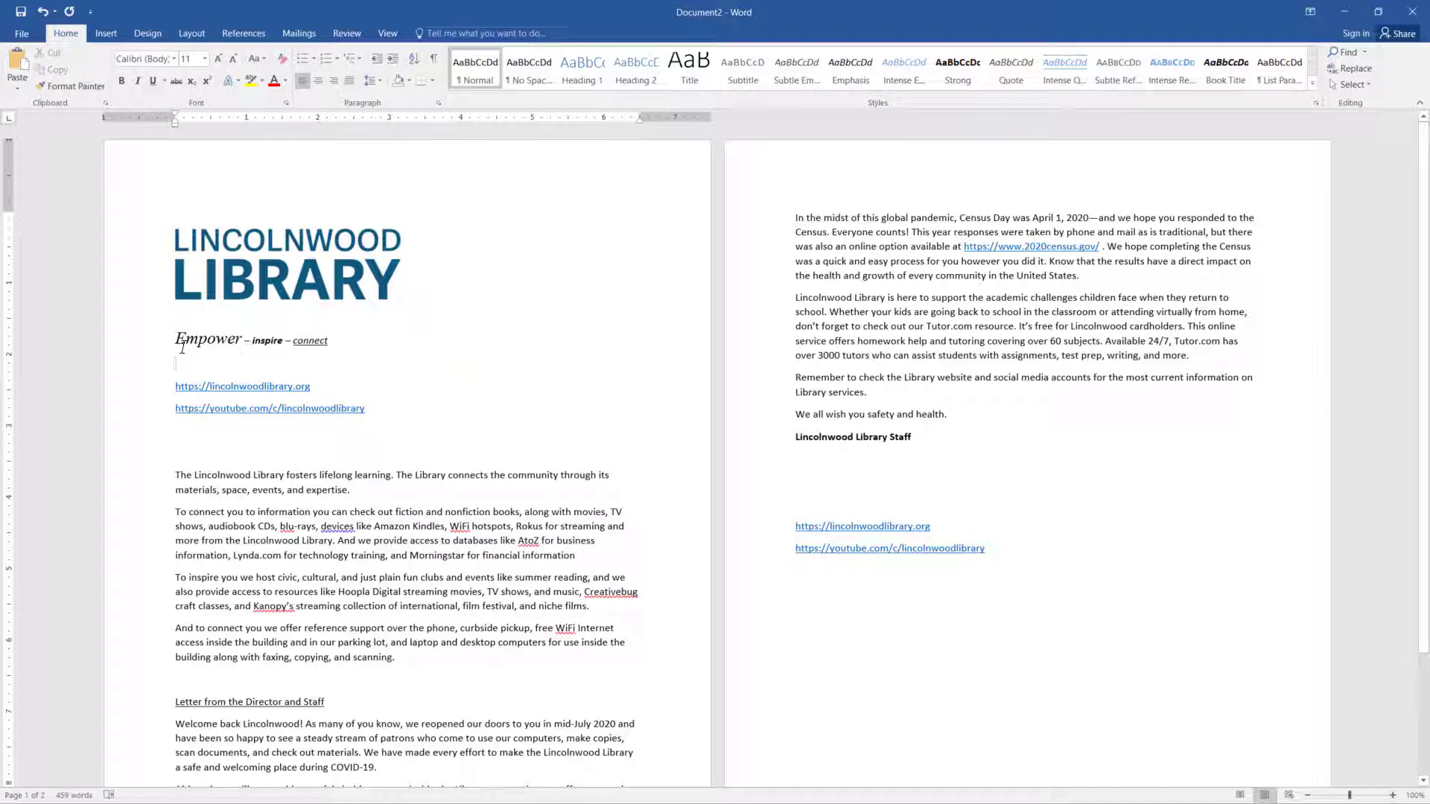
Change the font color of the "Lincolnwood Library Staff" signature on page 2 to a darker blue theme color.
scroll(151, 451, down, 1)
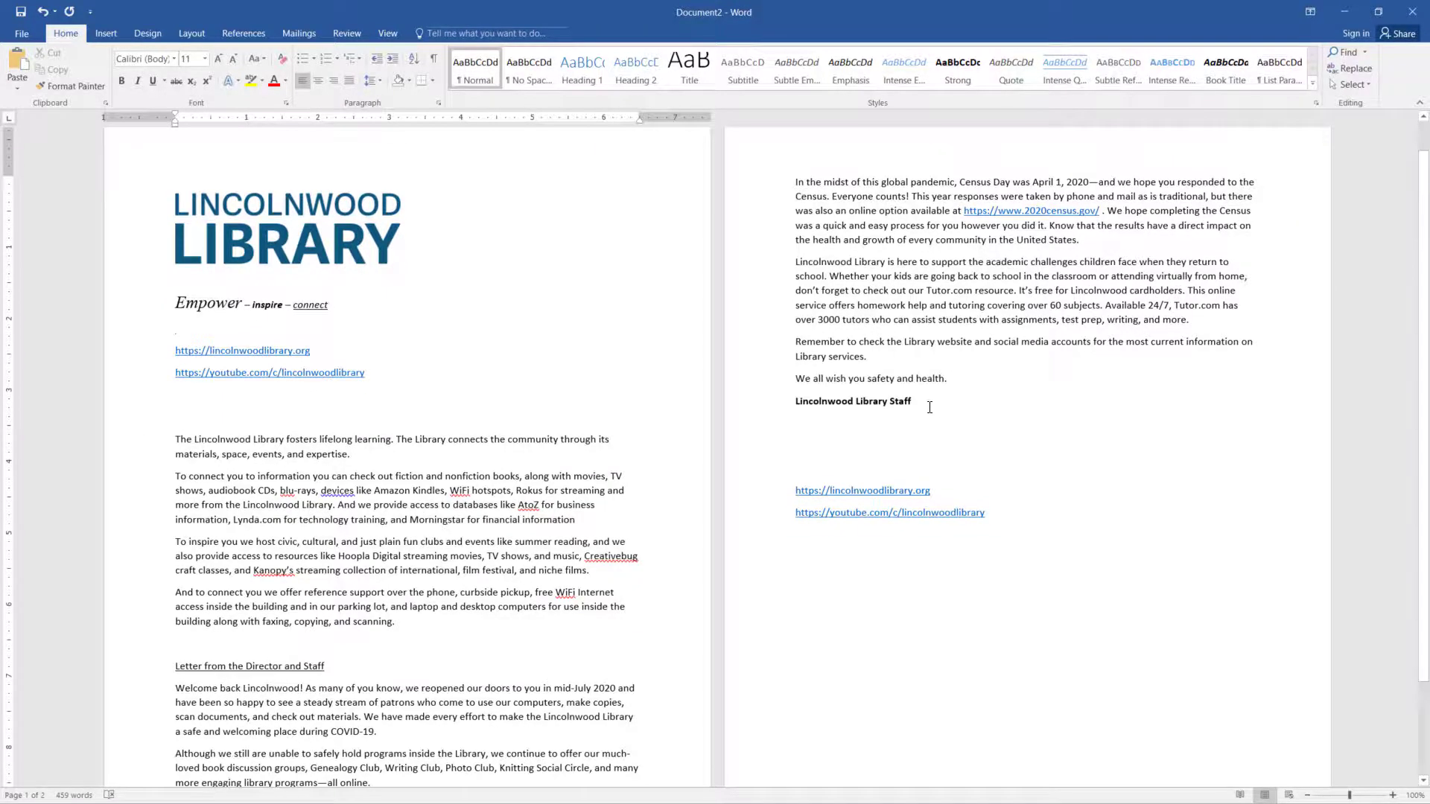
scroll(929, 407, down, 2)
drag(915, 330, 794, 332)
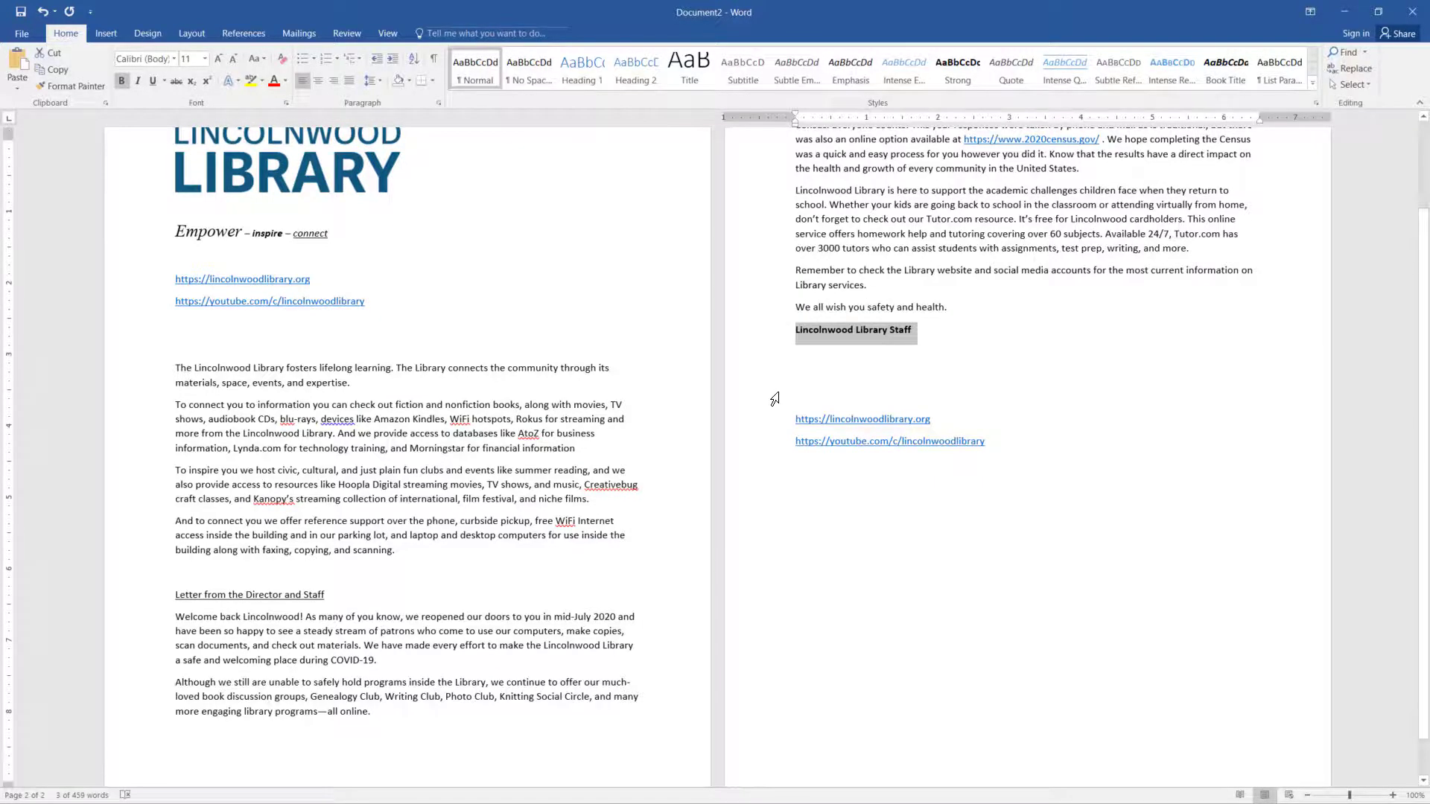
scroll(774, 400, up, 2)
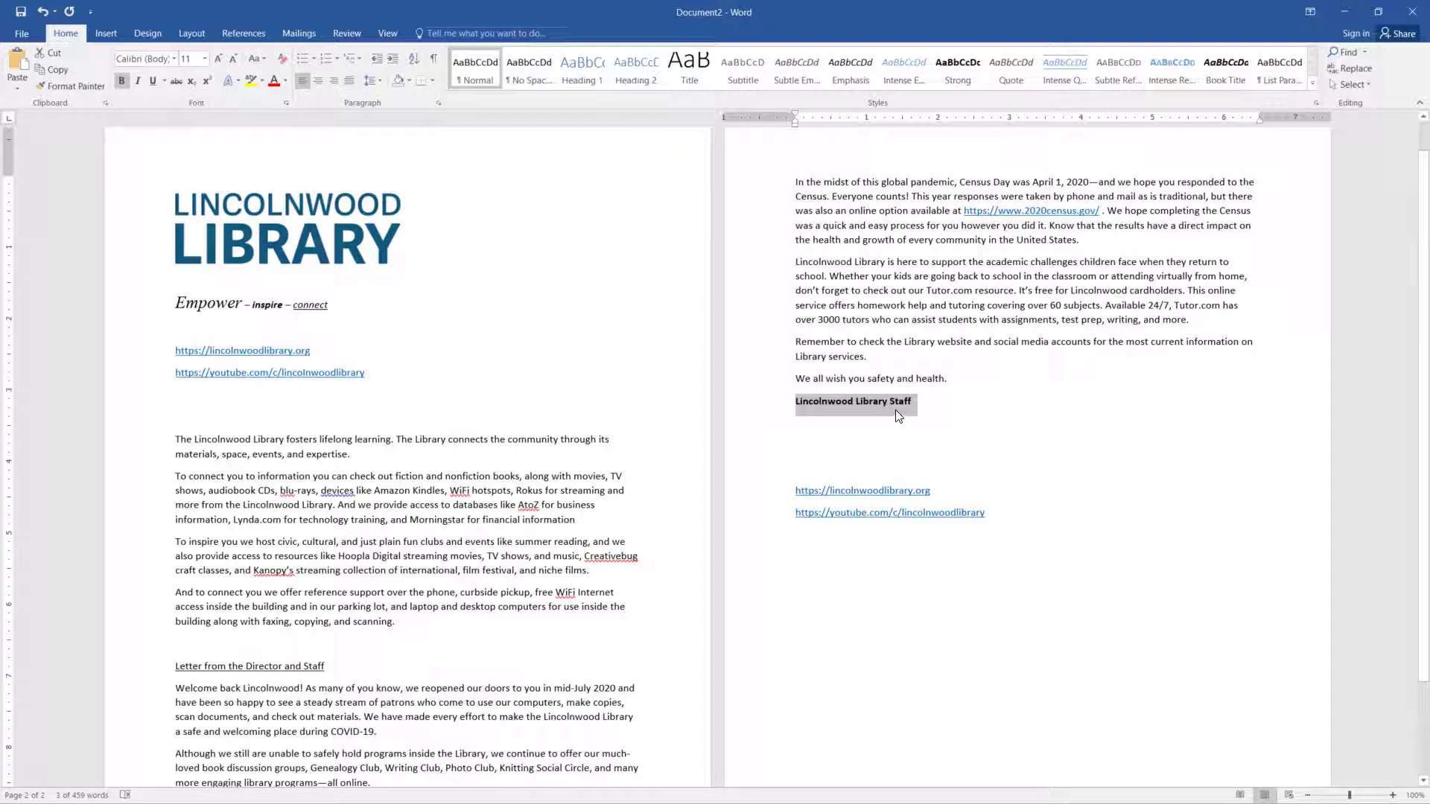
drag(911, 402, 749, 412)
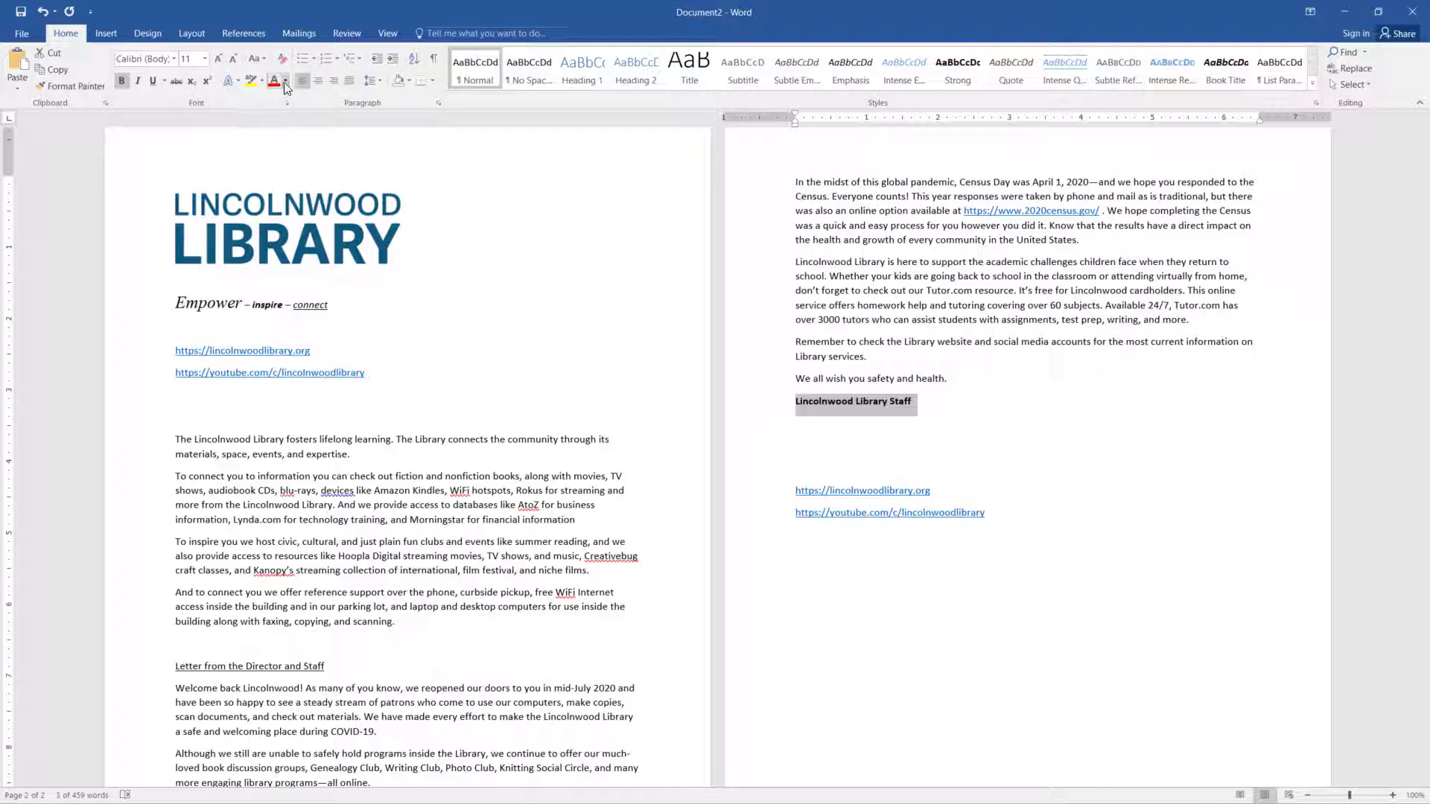
click(284, 82)
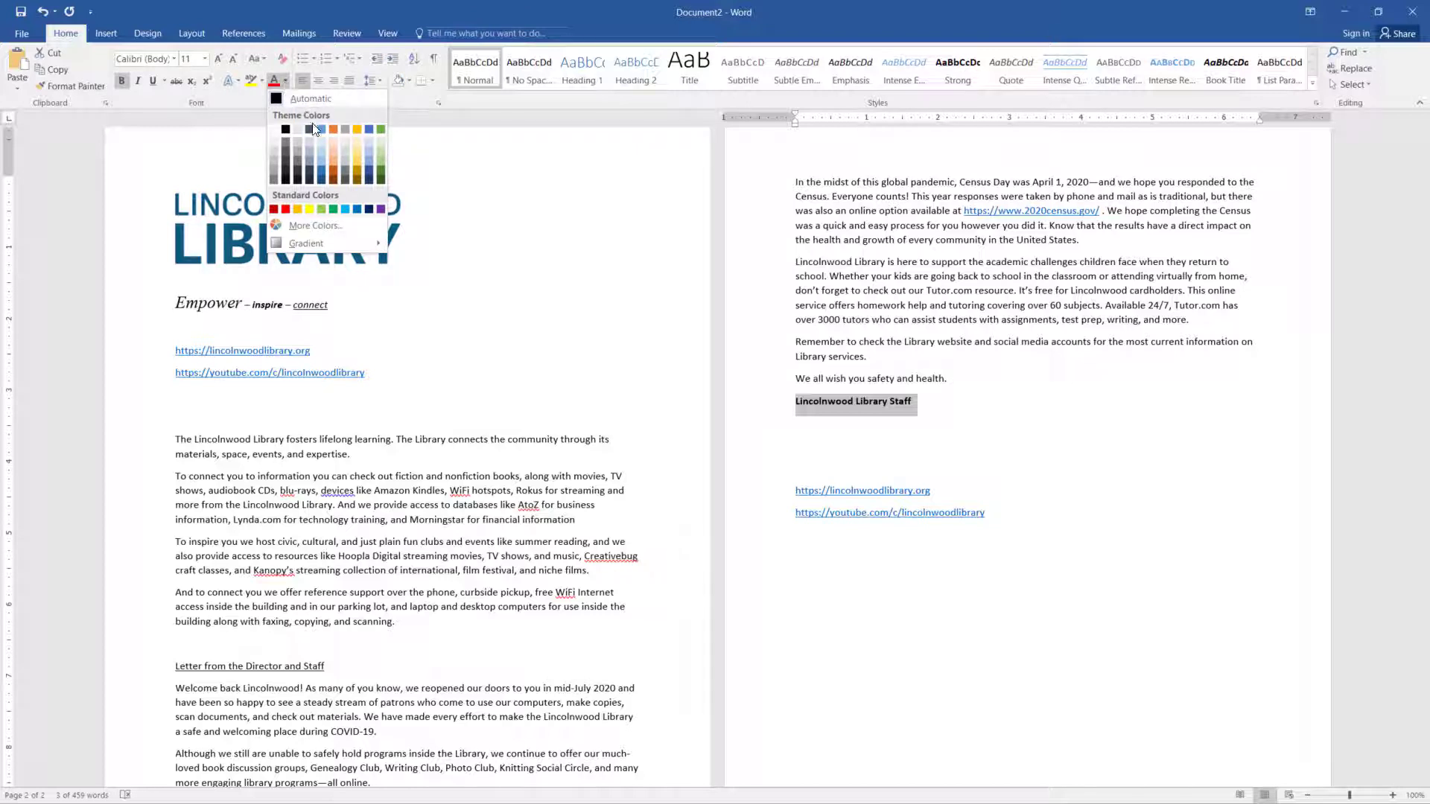
click(323, 176)
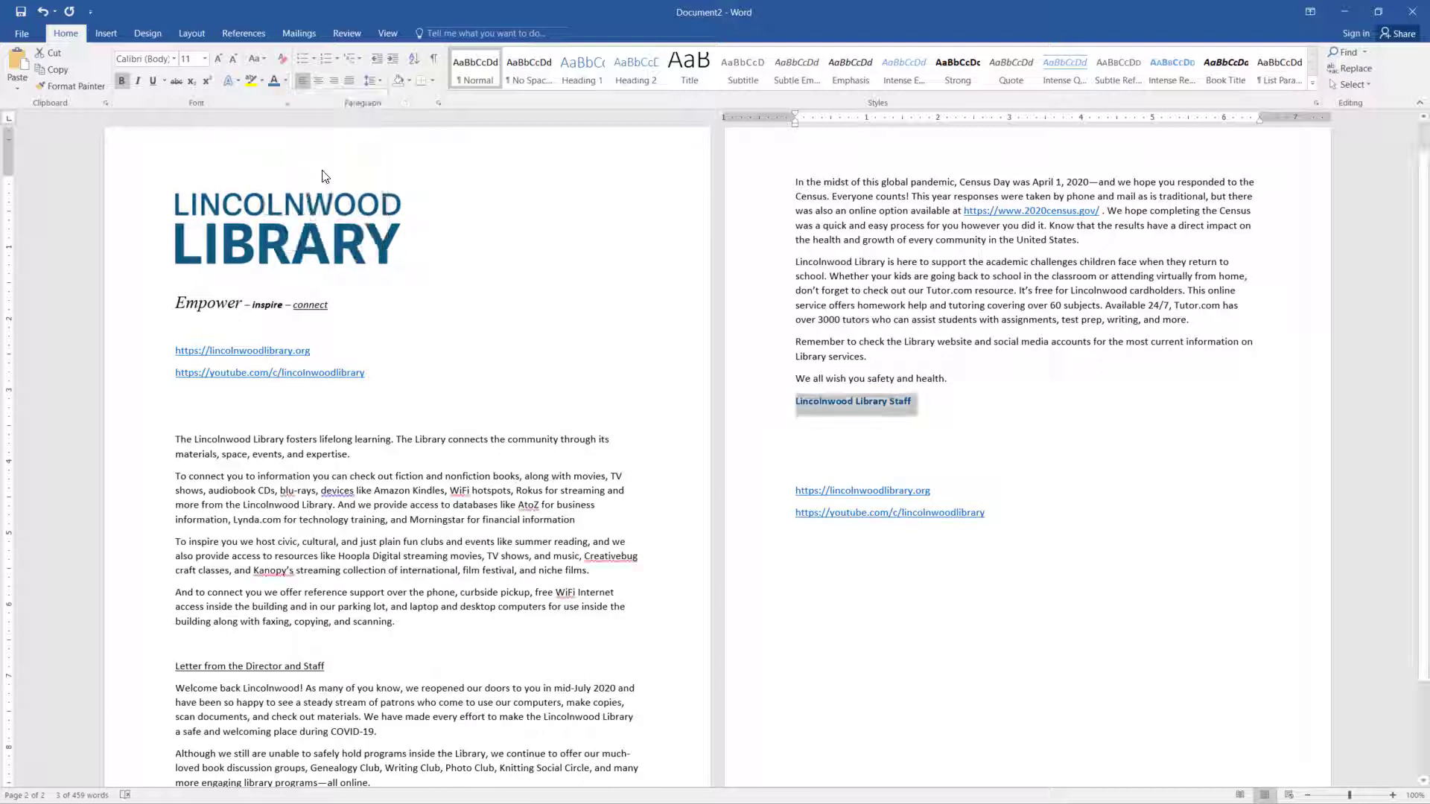
click(923, 430)
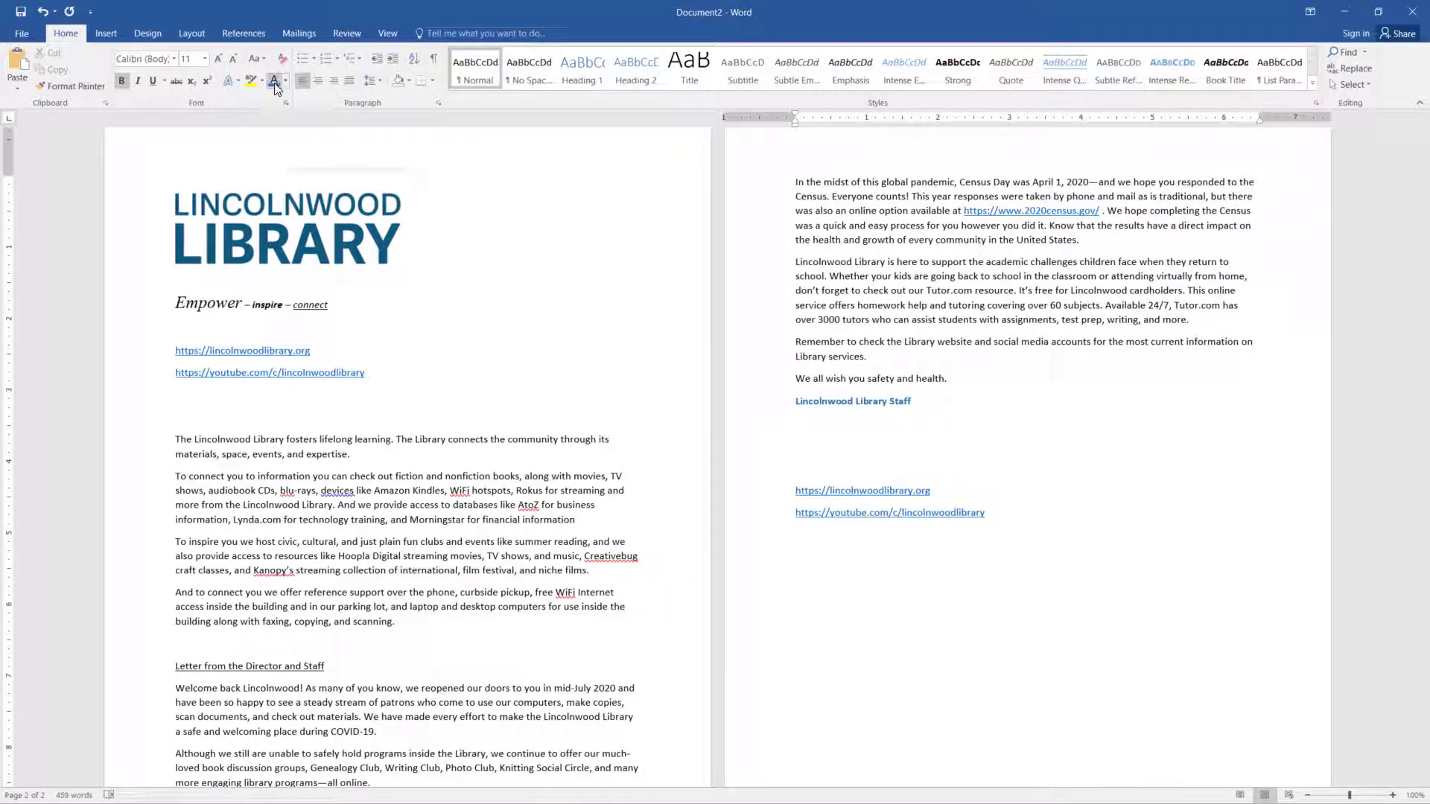
Apply the same blue font color to the whole tagline "Empower – inspire – connect" and deselect it.
click(145, 311)
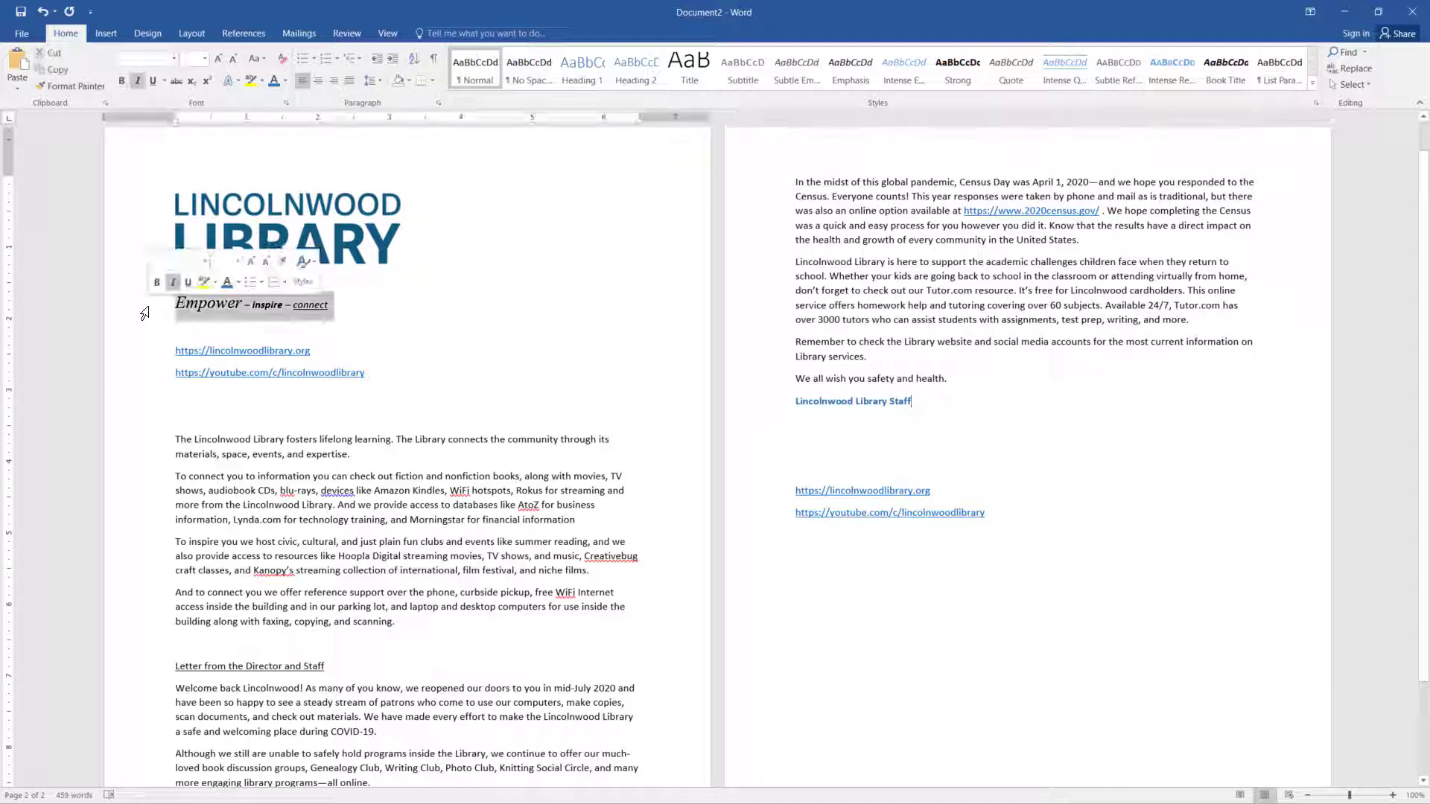
click(275, 84)
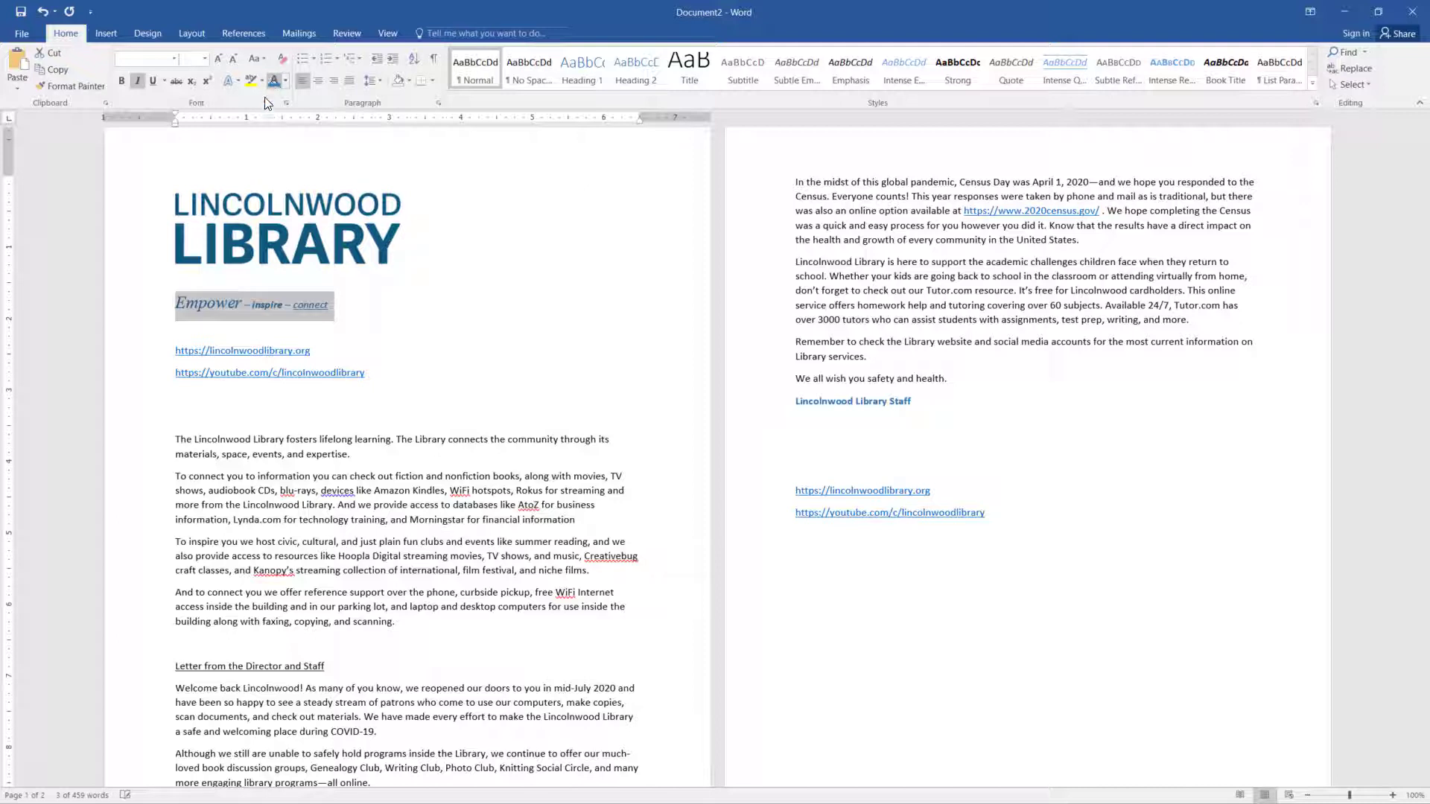
click(359, 415)
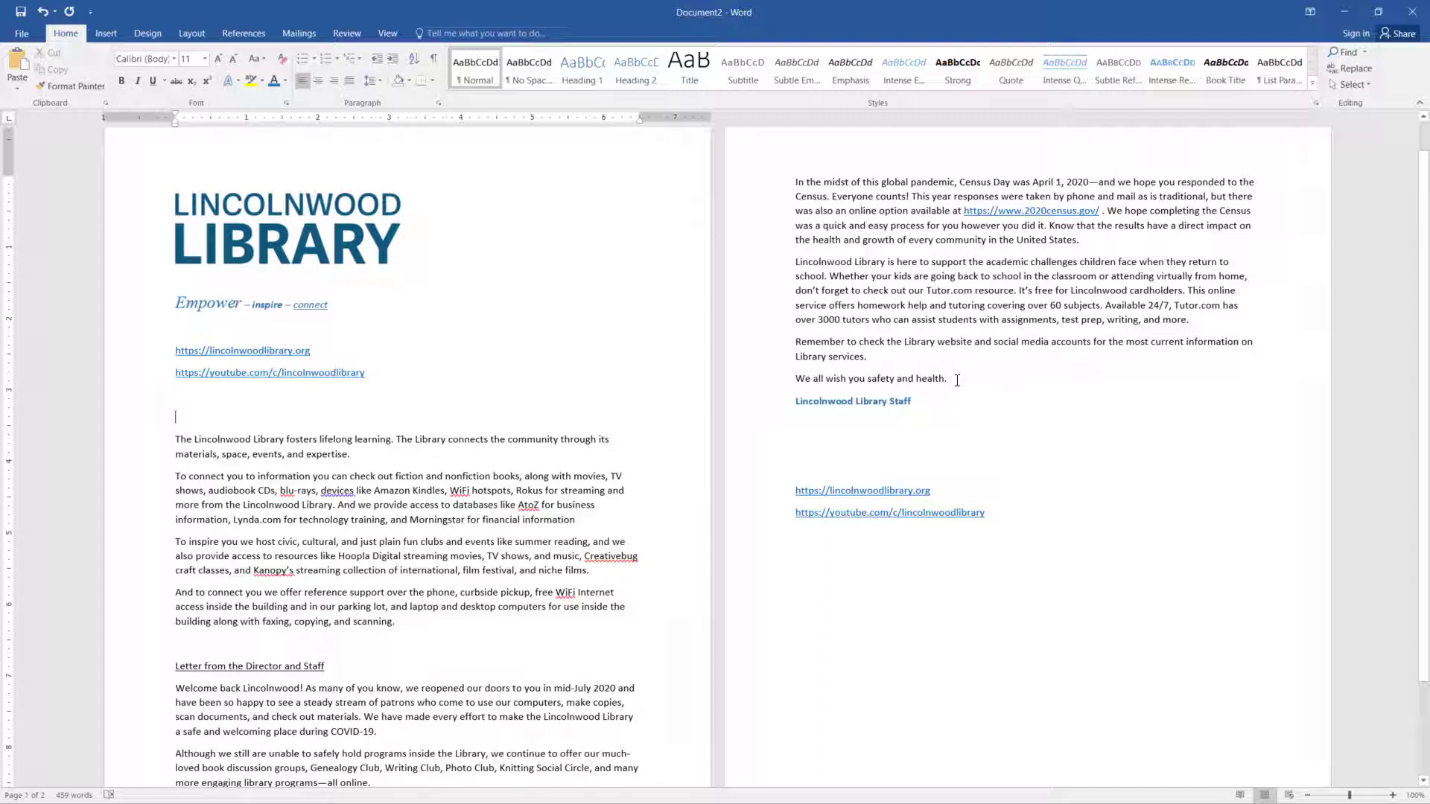
Highlight "We all wish you safety and health." in yellow and the "Remember to check the Library website" paragraph above it in turquoise.
drag(956, 381, 793, 380)
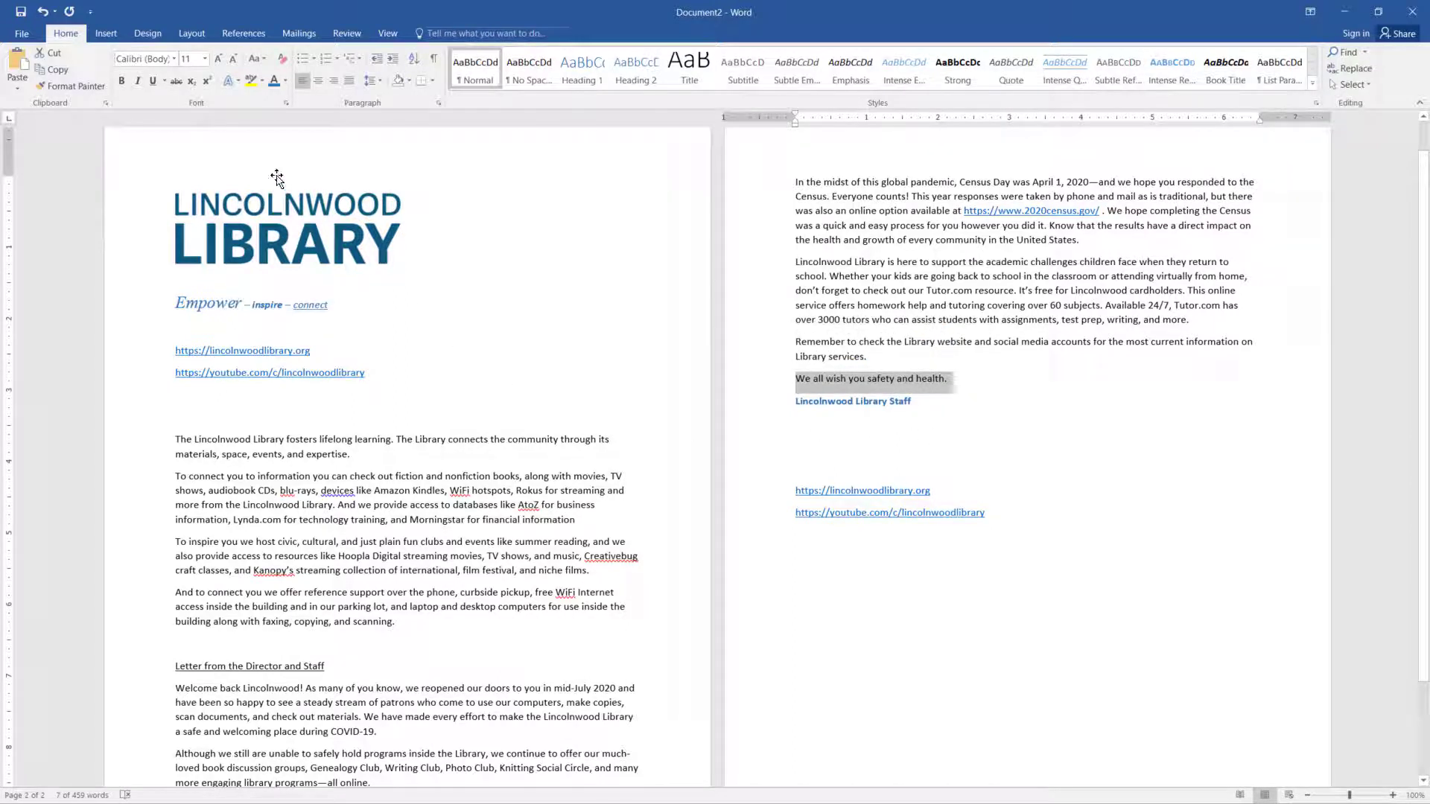
click(251, 83)
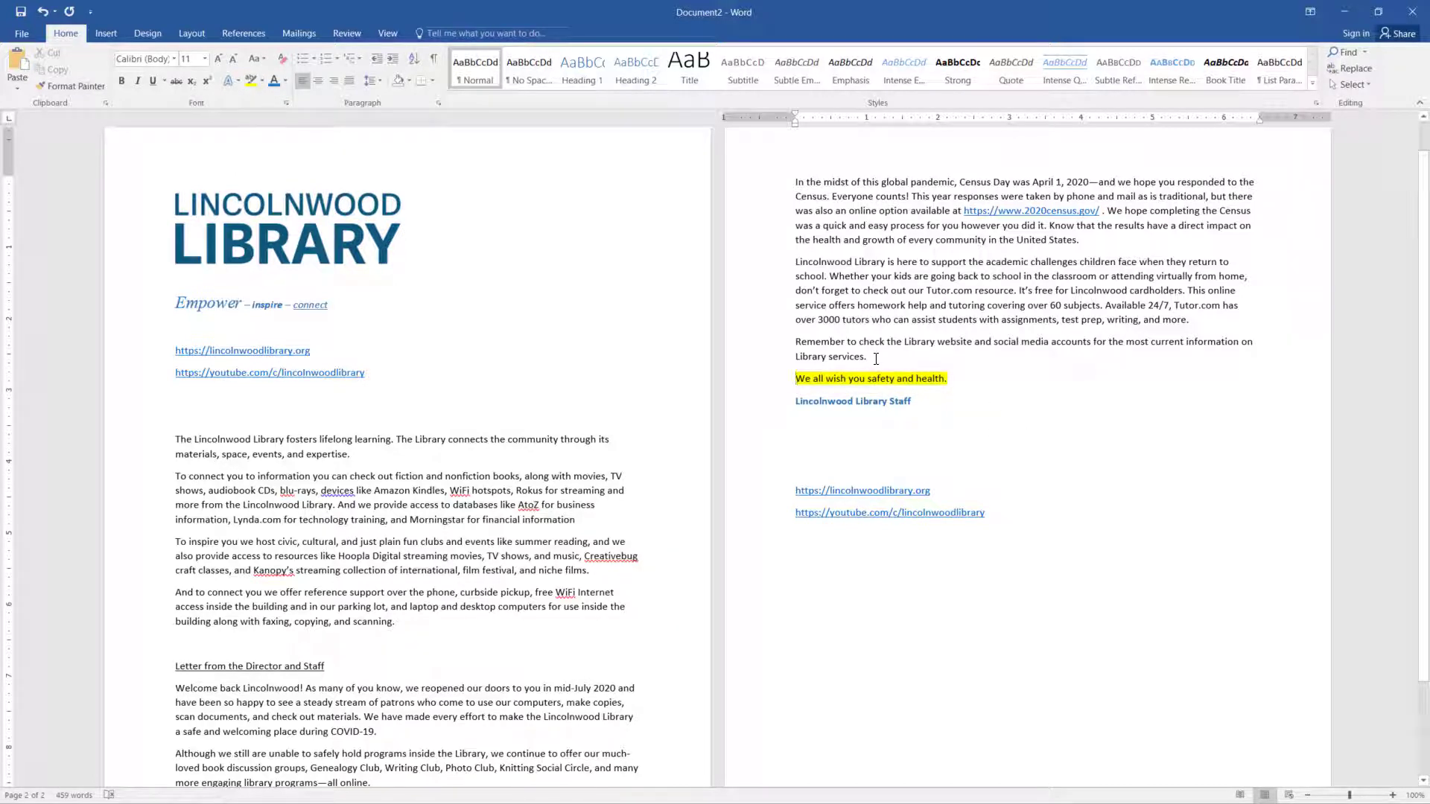
drag(877, 358, 773, 343)
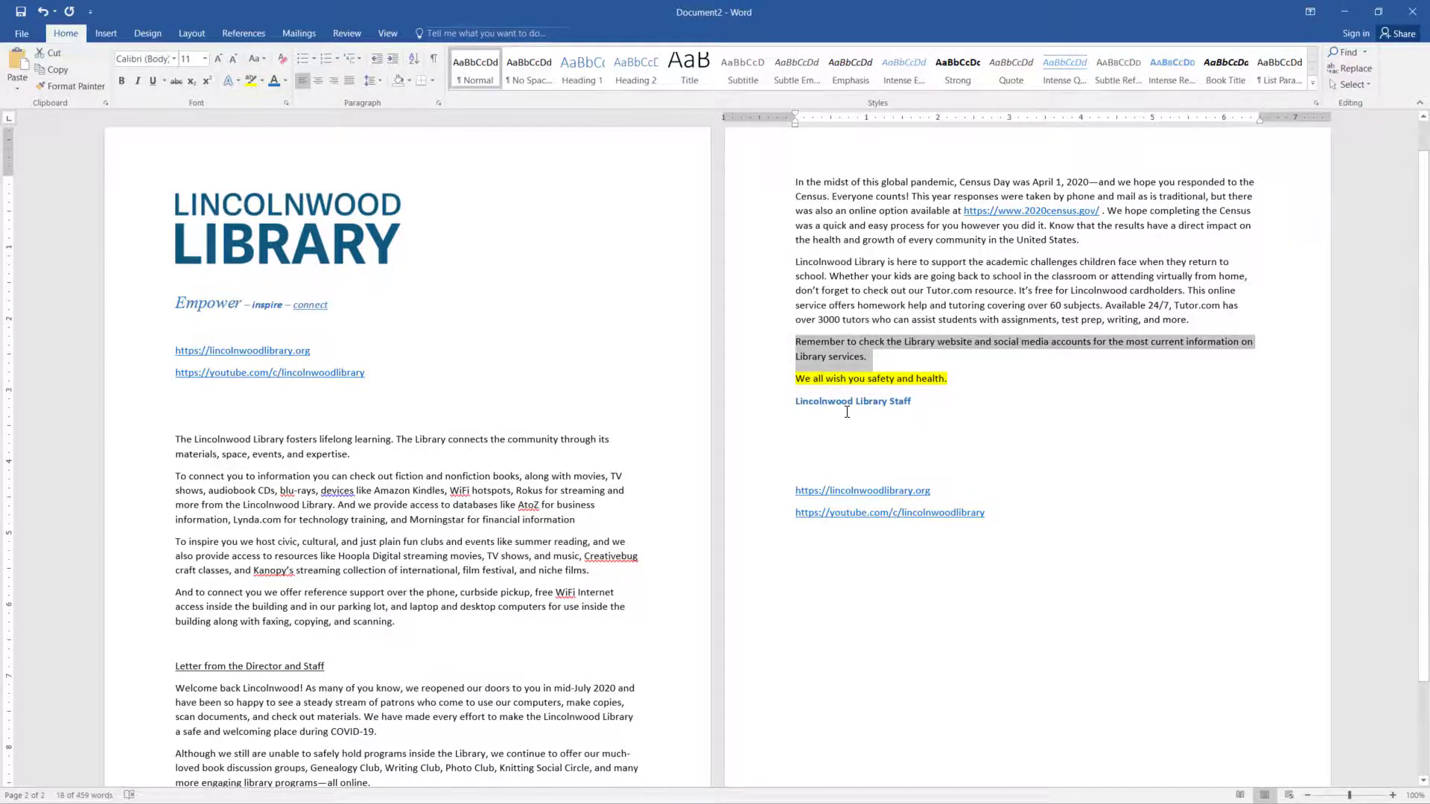
click(262, 82)
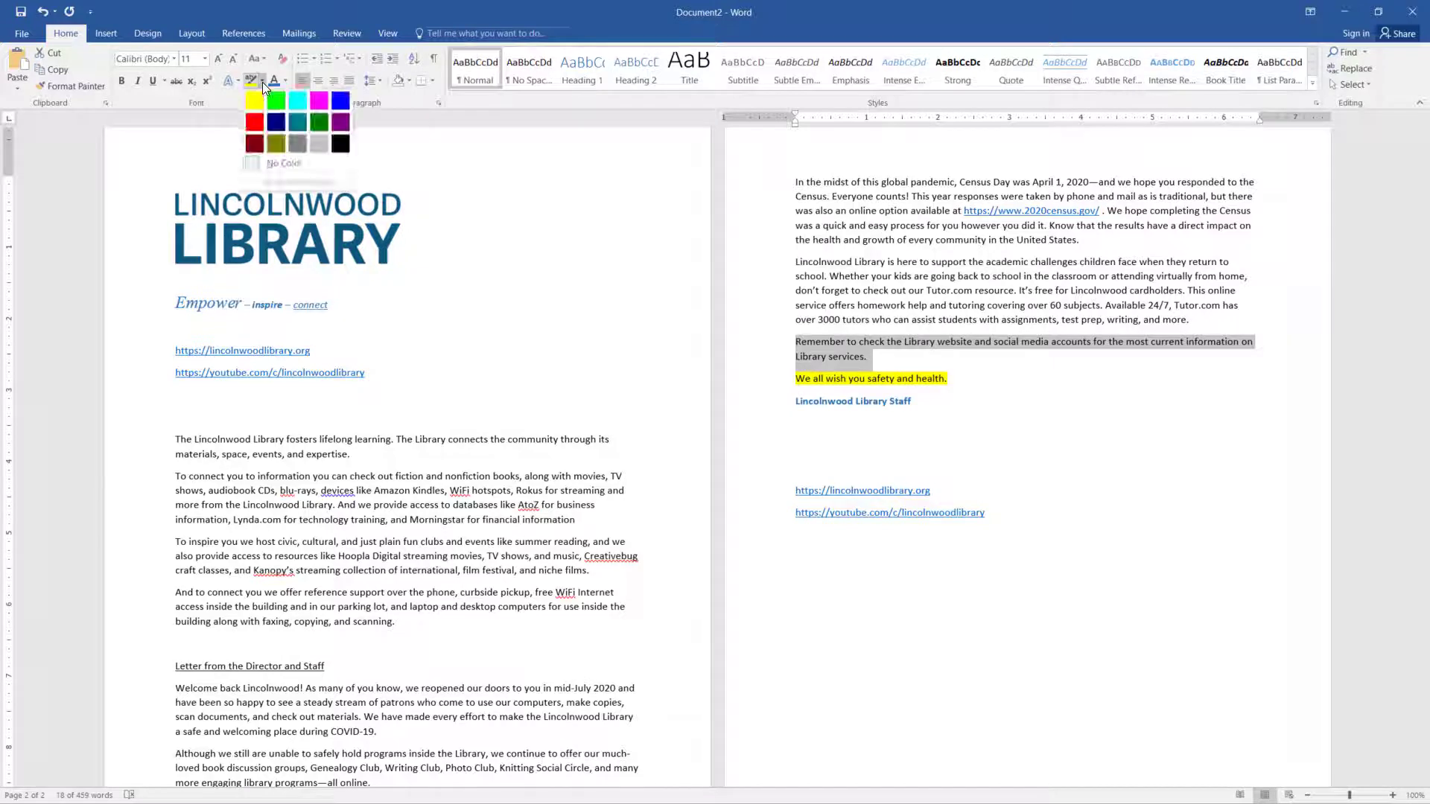
click(299, 104)
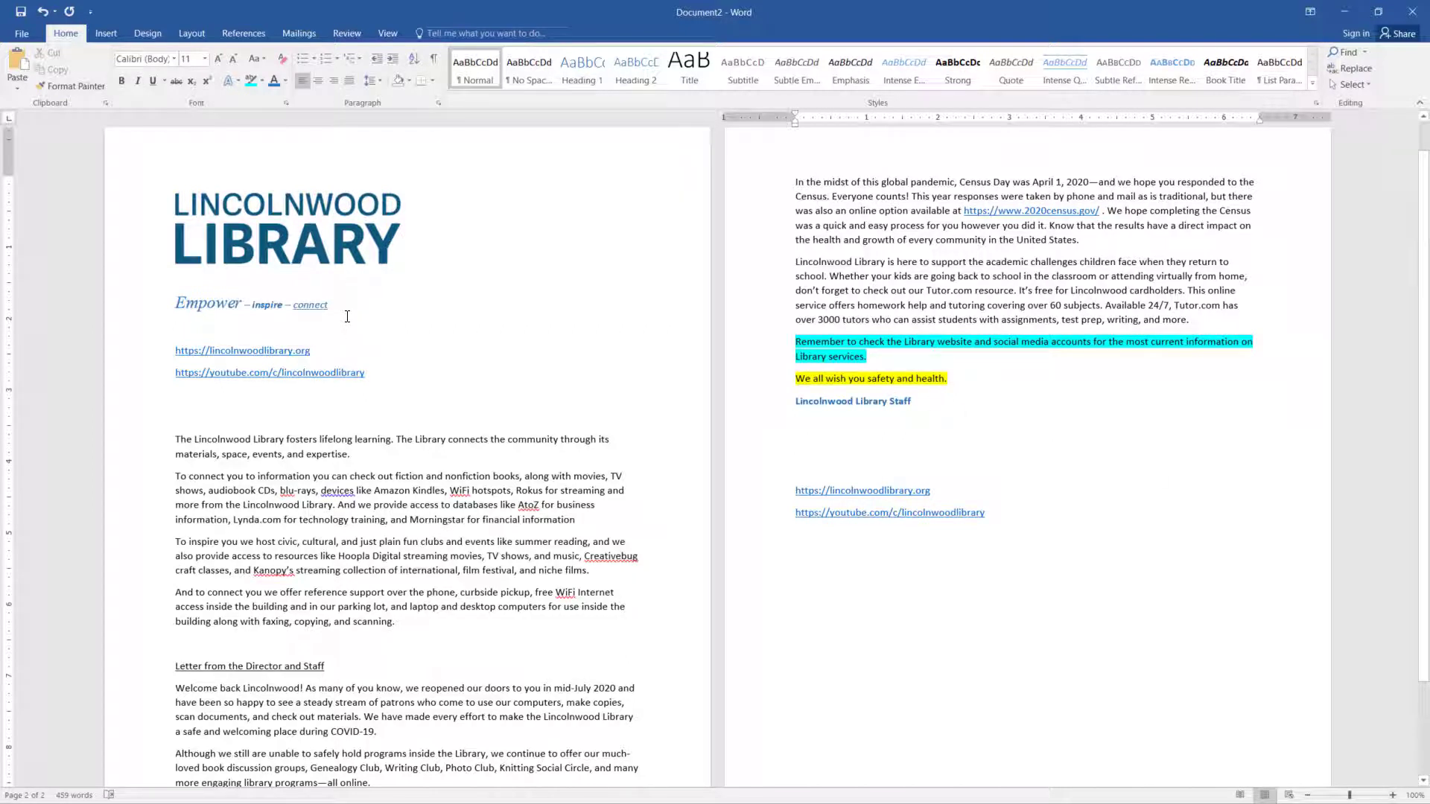
Examine the basic and advanced settings of the Font dialog and close it without changing anything.
click(286, 104)
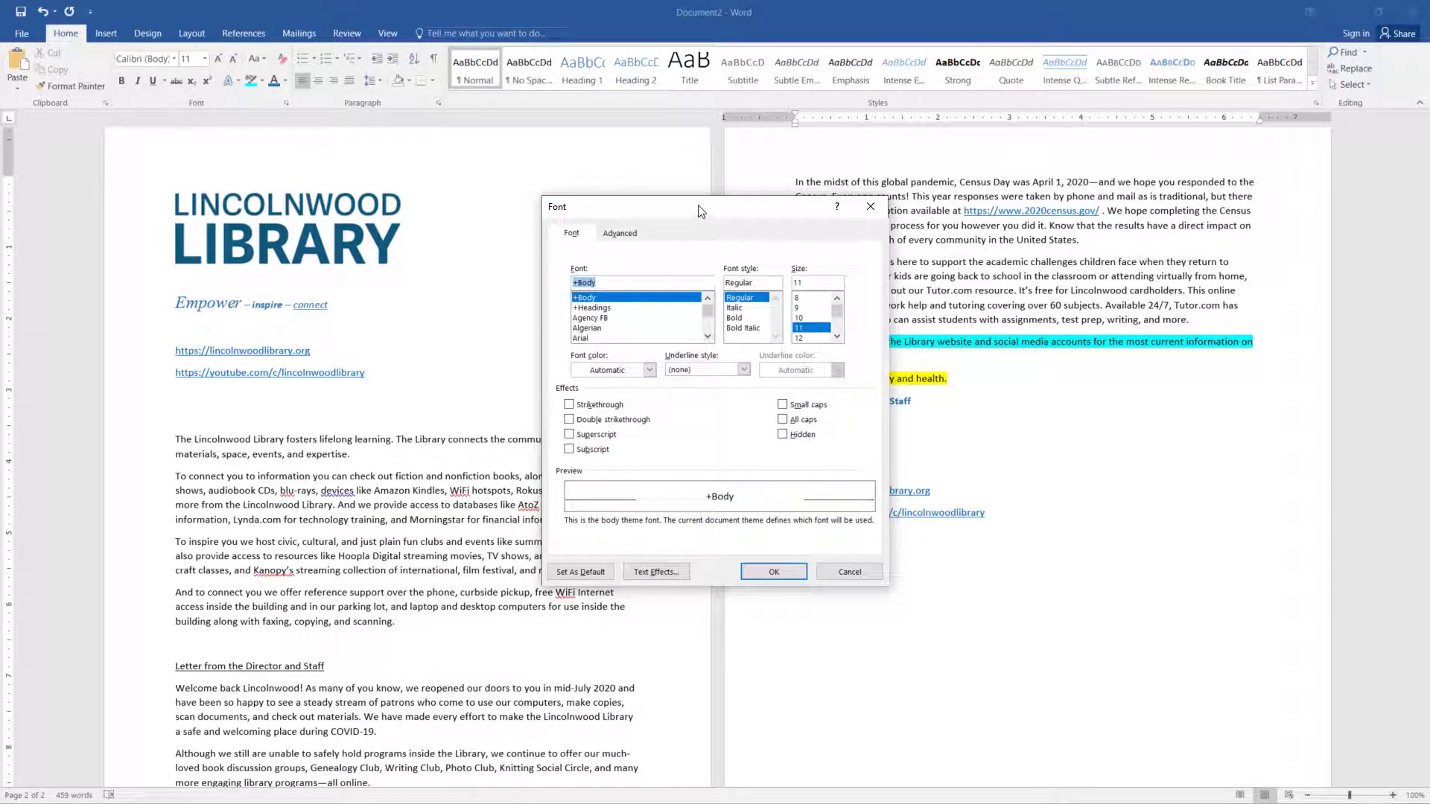
click(621, 234)
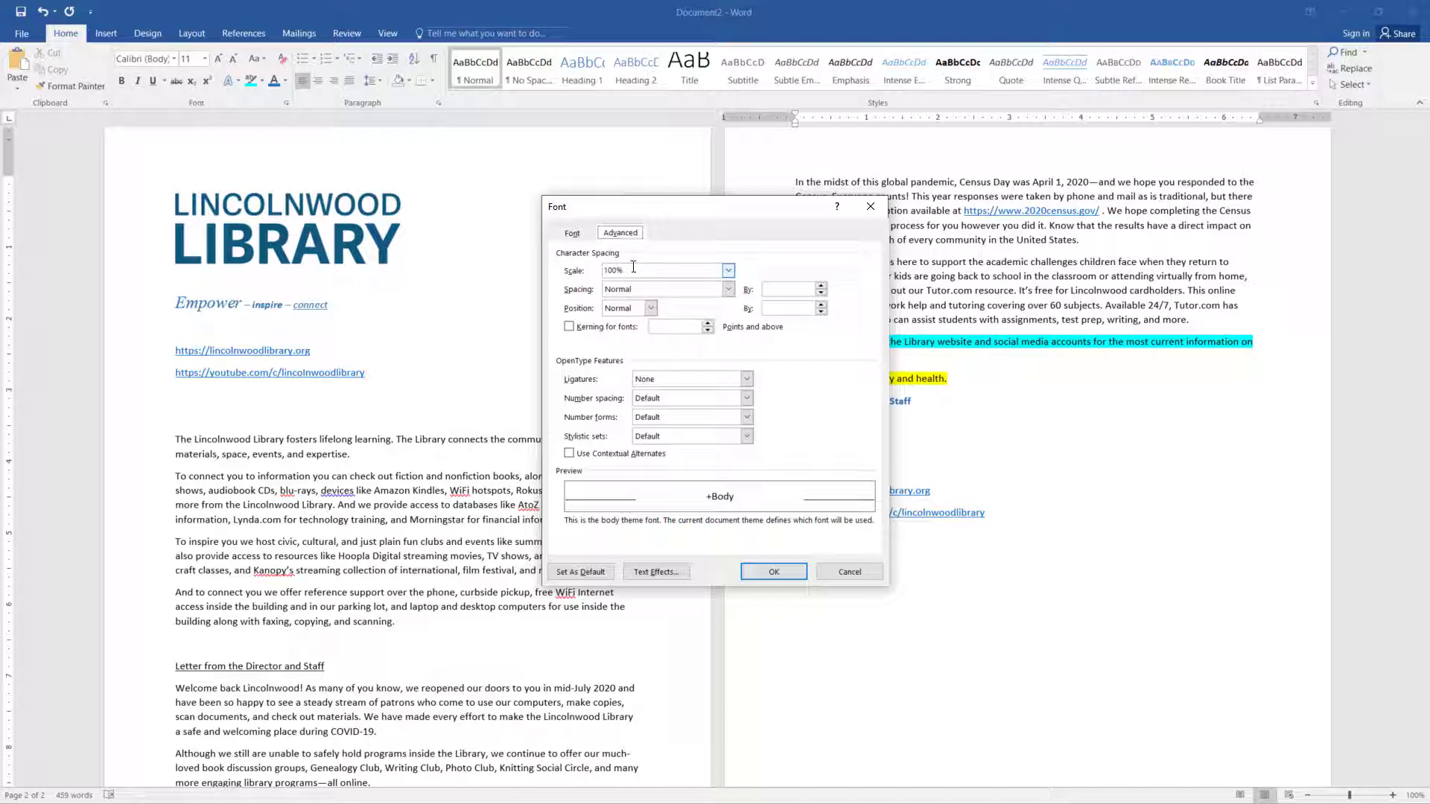
click(580, 235)
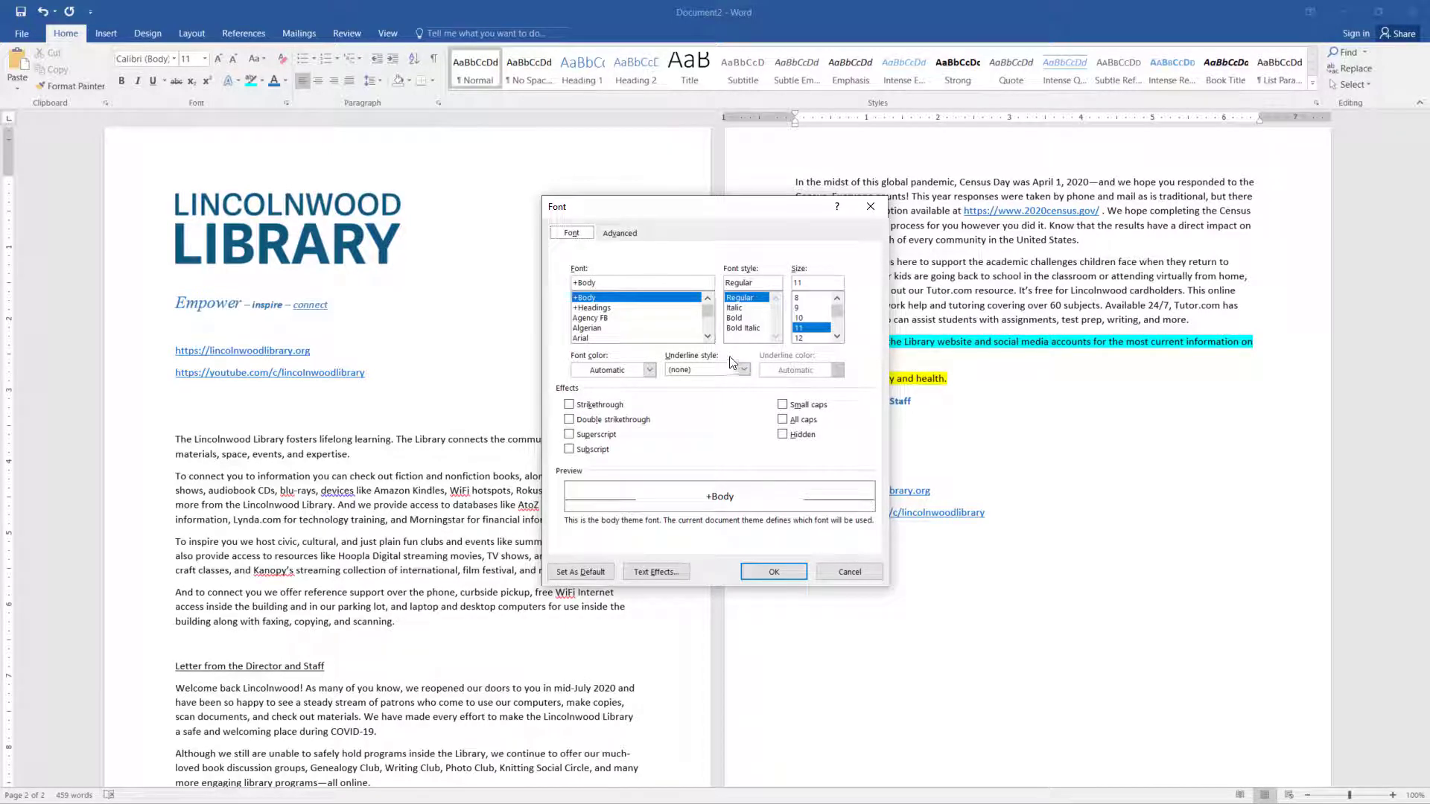
click(618, 234)
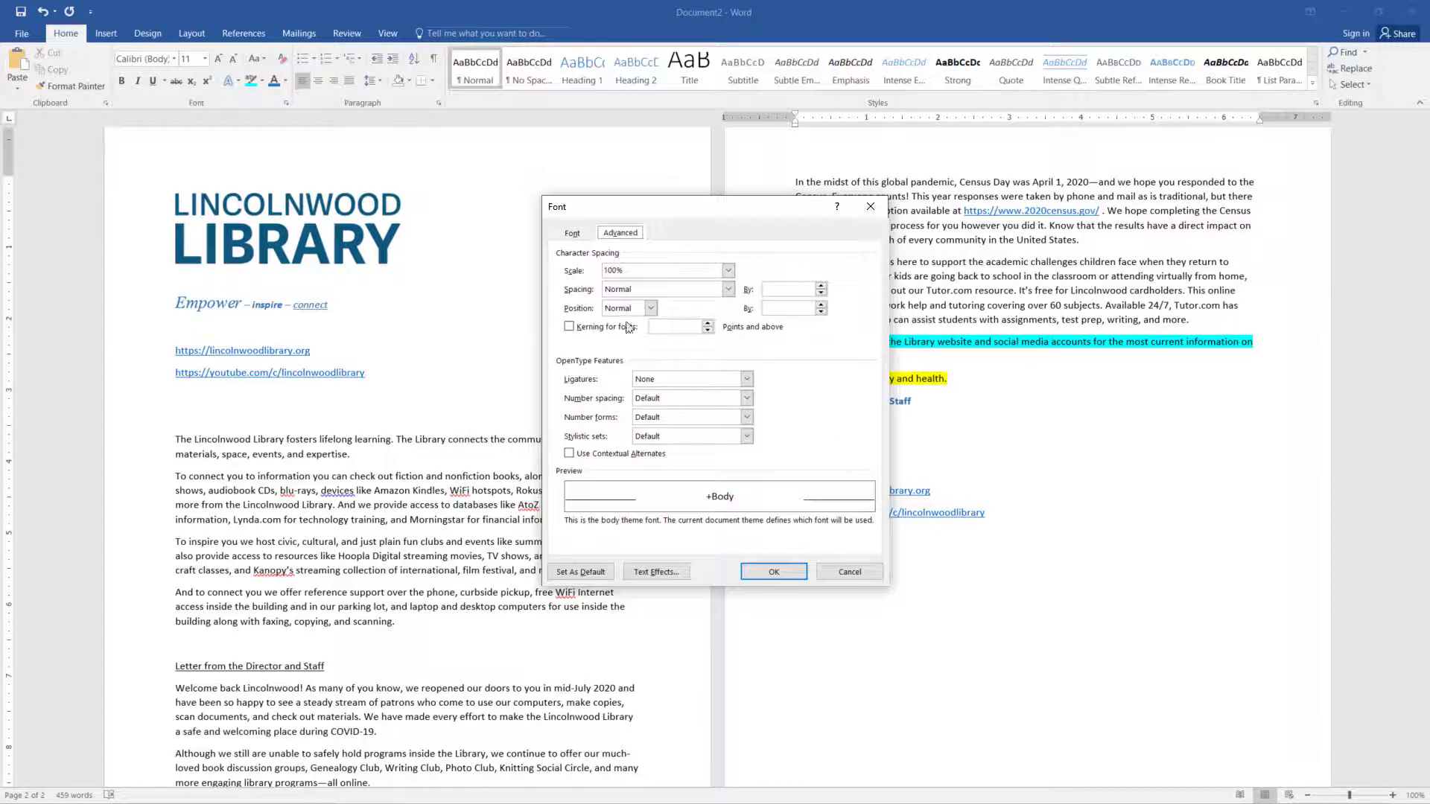
click(568, 233)
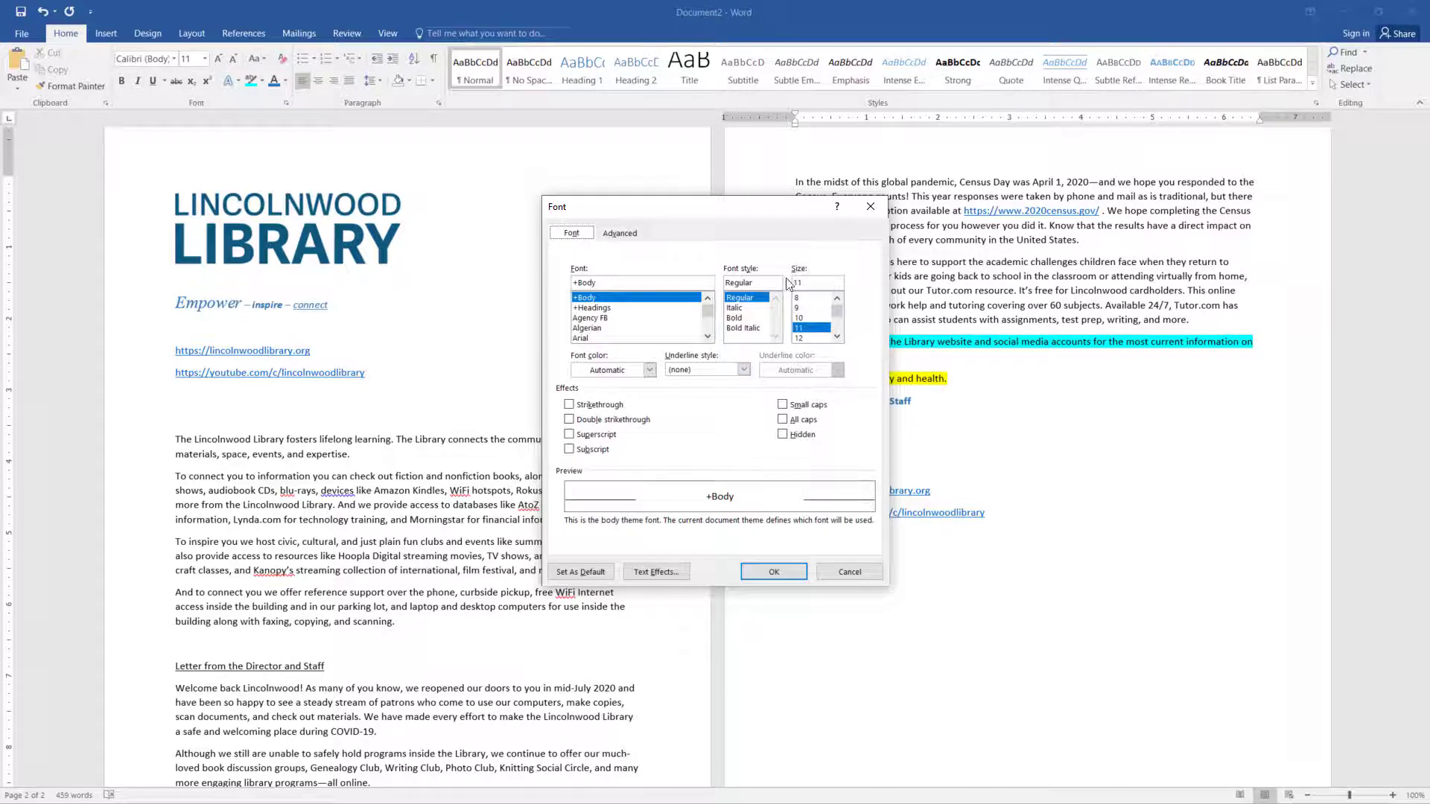
click(871, 209)
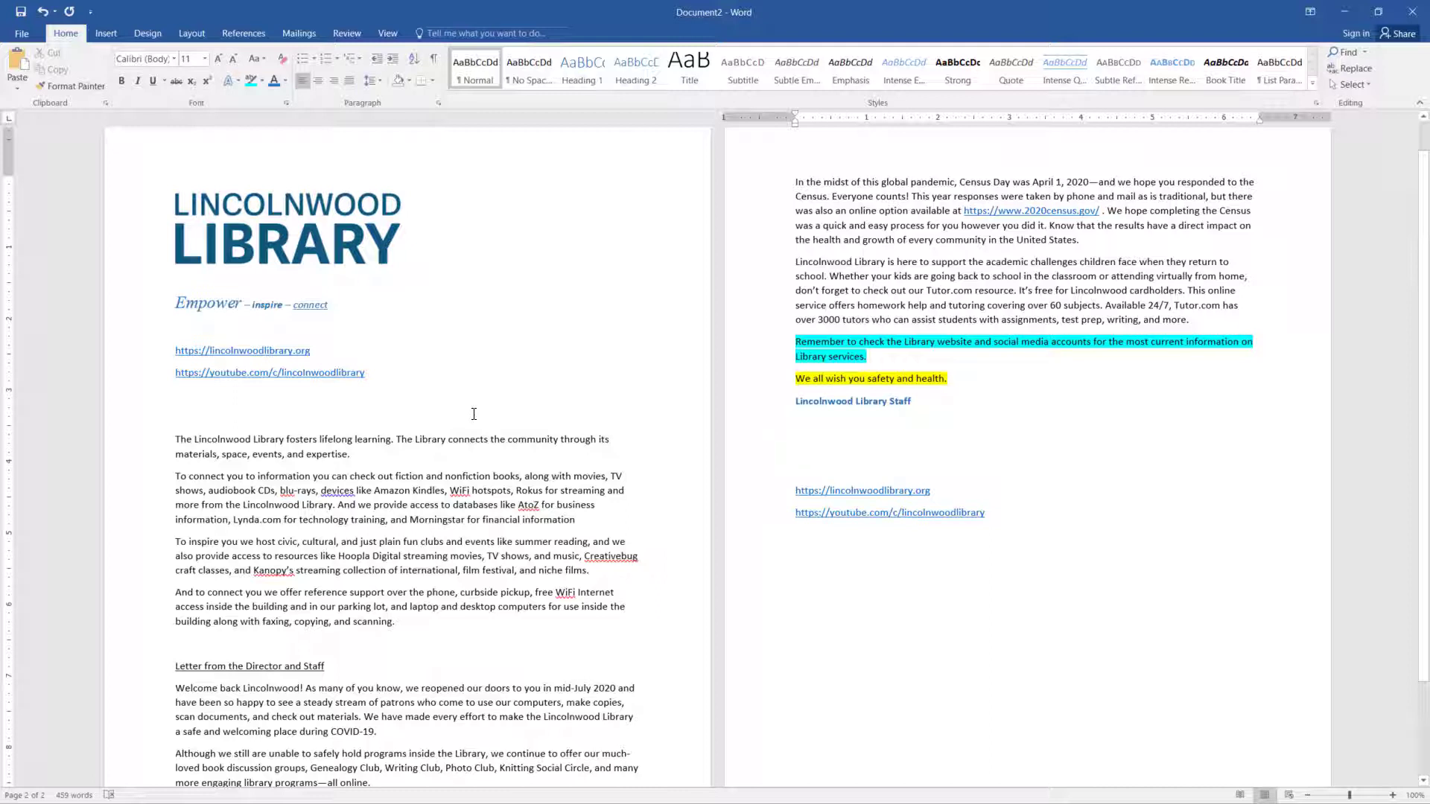
Insert the picture LincolnwoodLibraryLogo.jpg from the Desktop on the blank line below the "Lincolnwood Library Staff" signature on page 2, and deselect it.
click(474, 414)
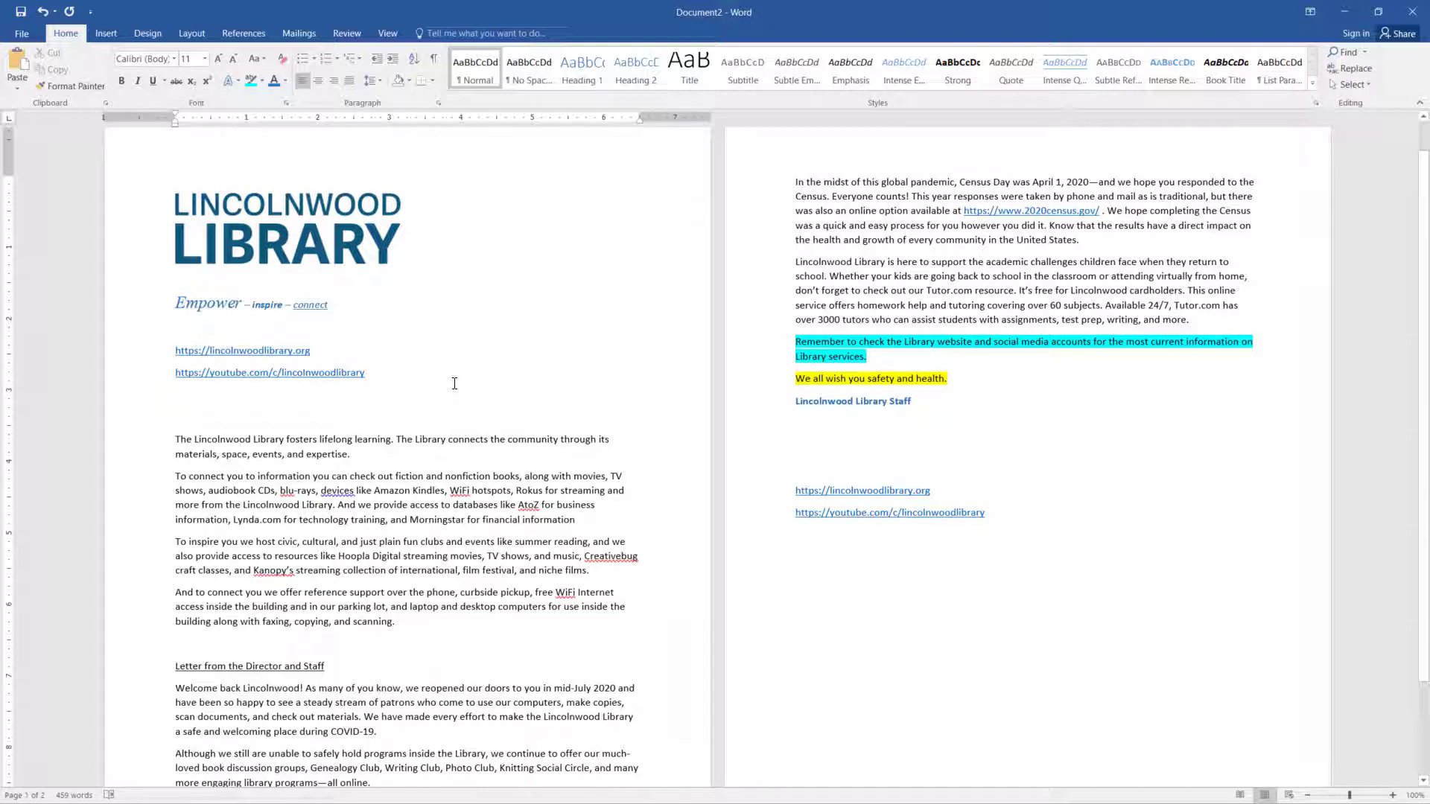
click(882, 438)
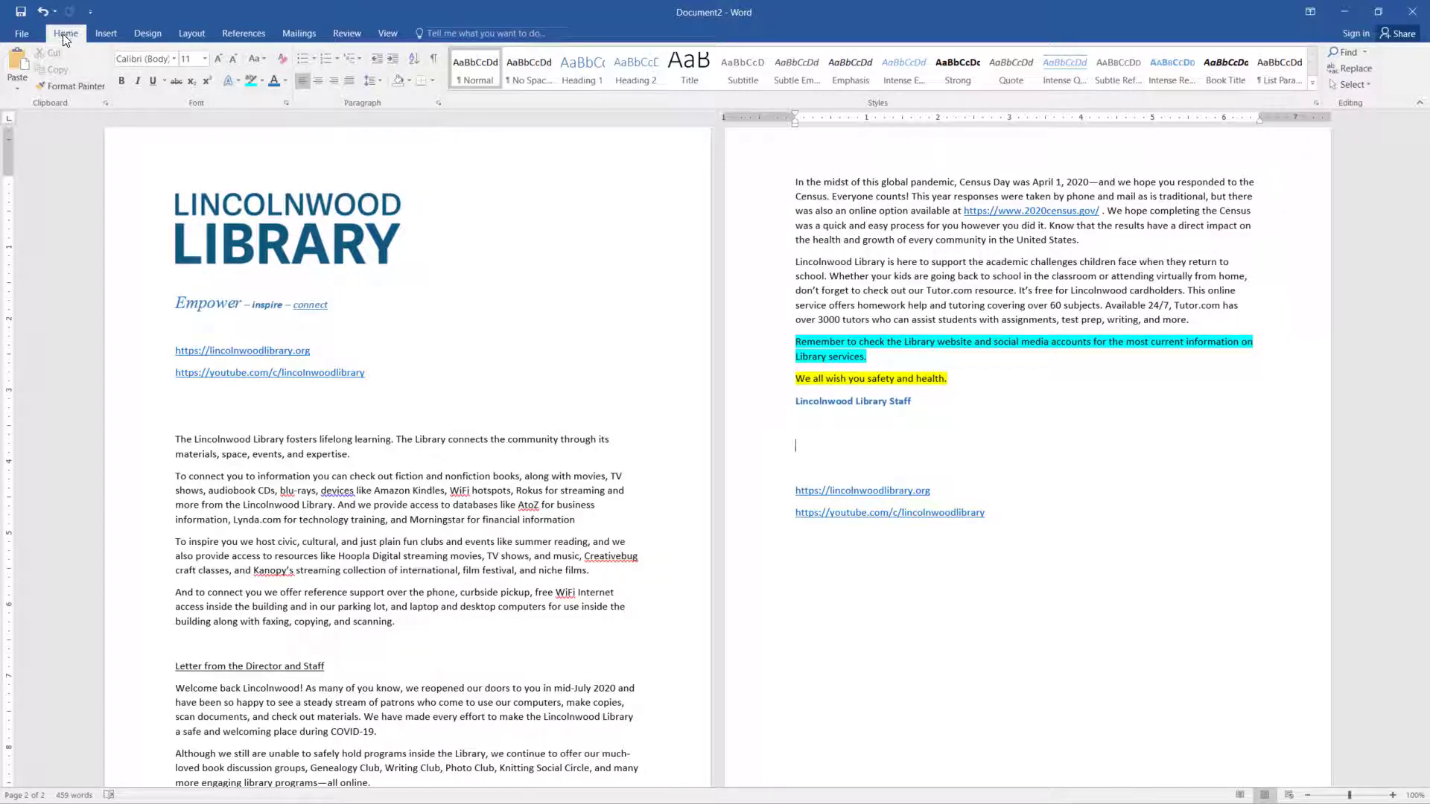
click(106, 33)
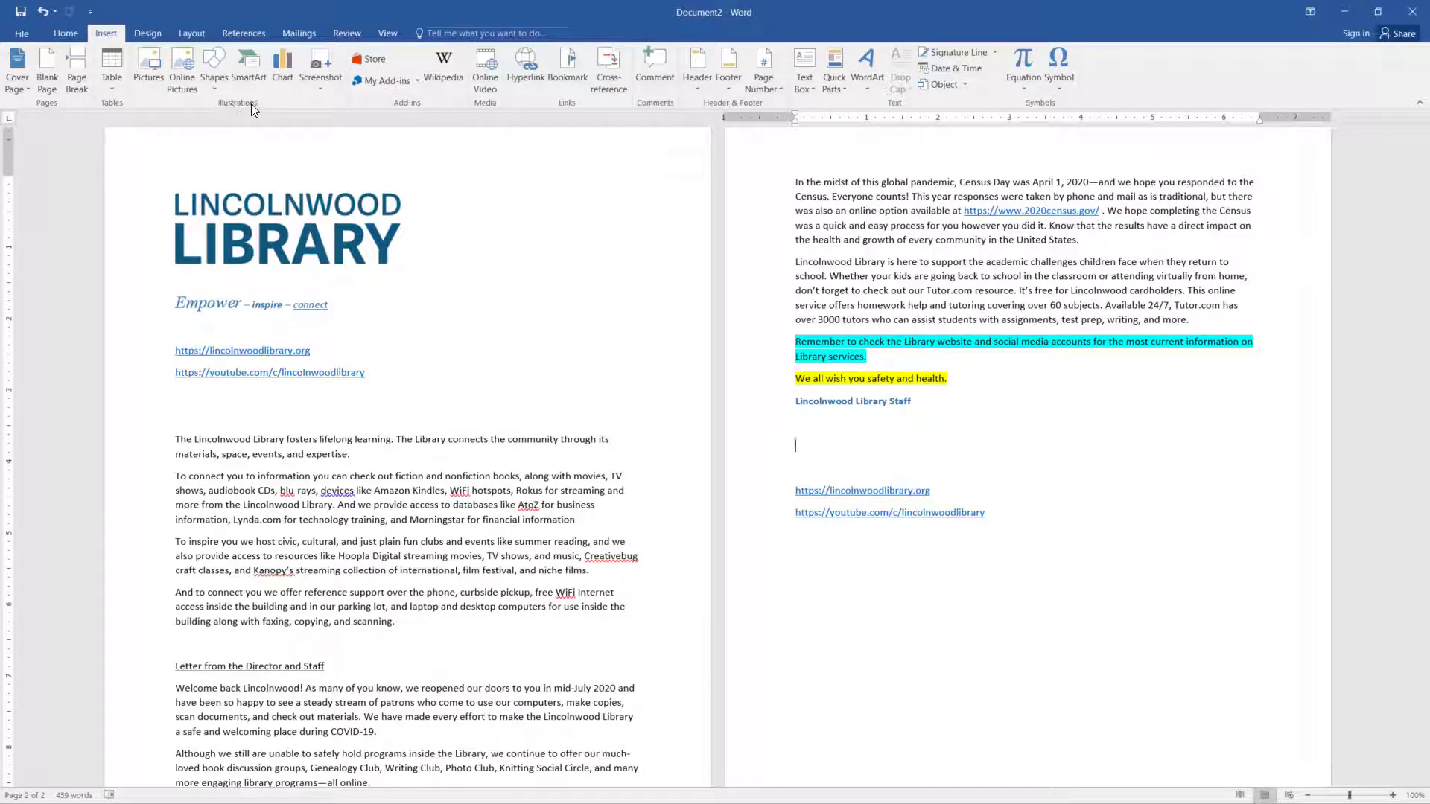
click(144, 84)
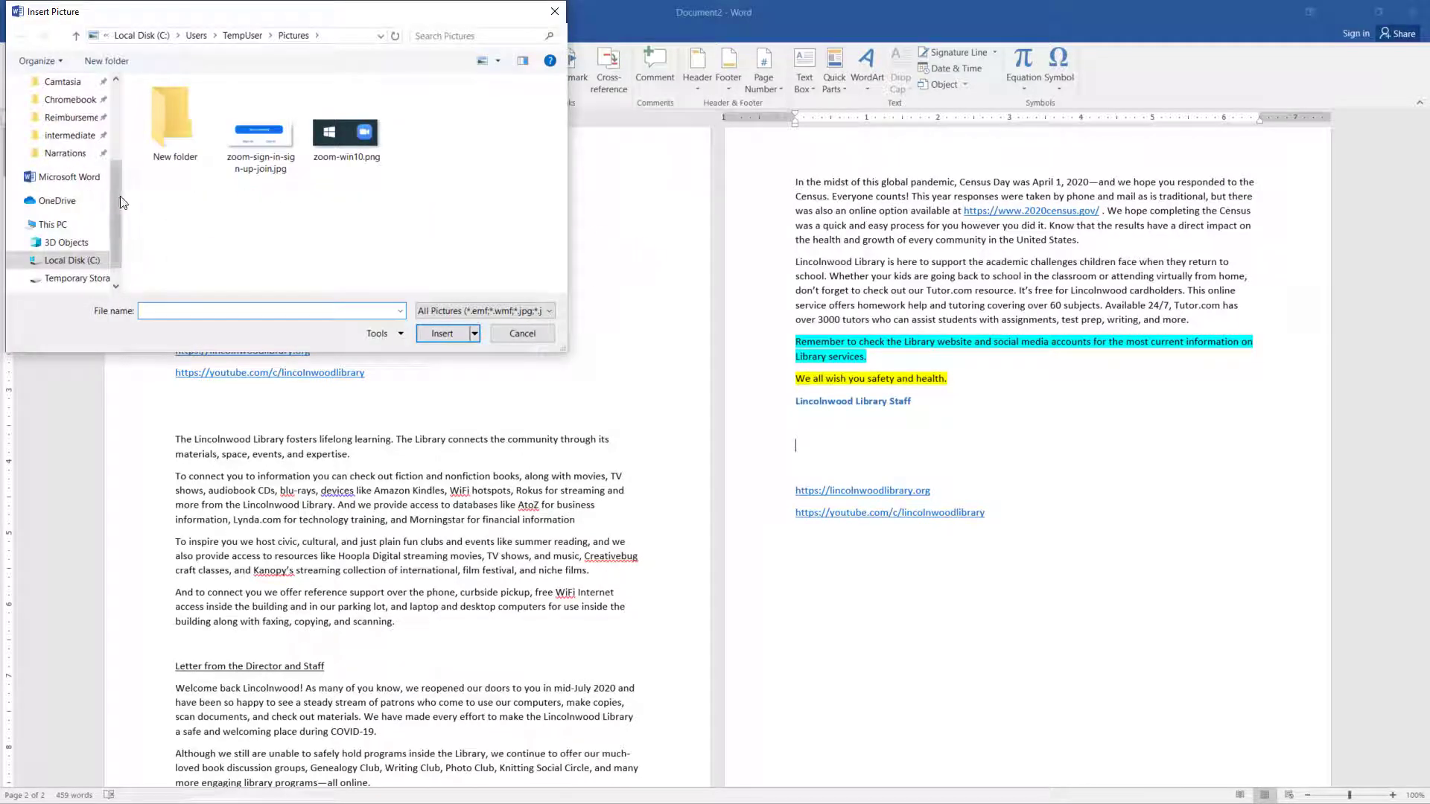
scroll(115, 190, up, 3)
click(61, 129)
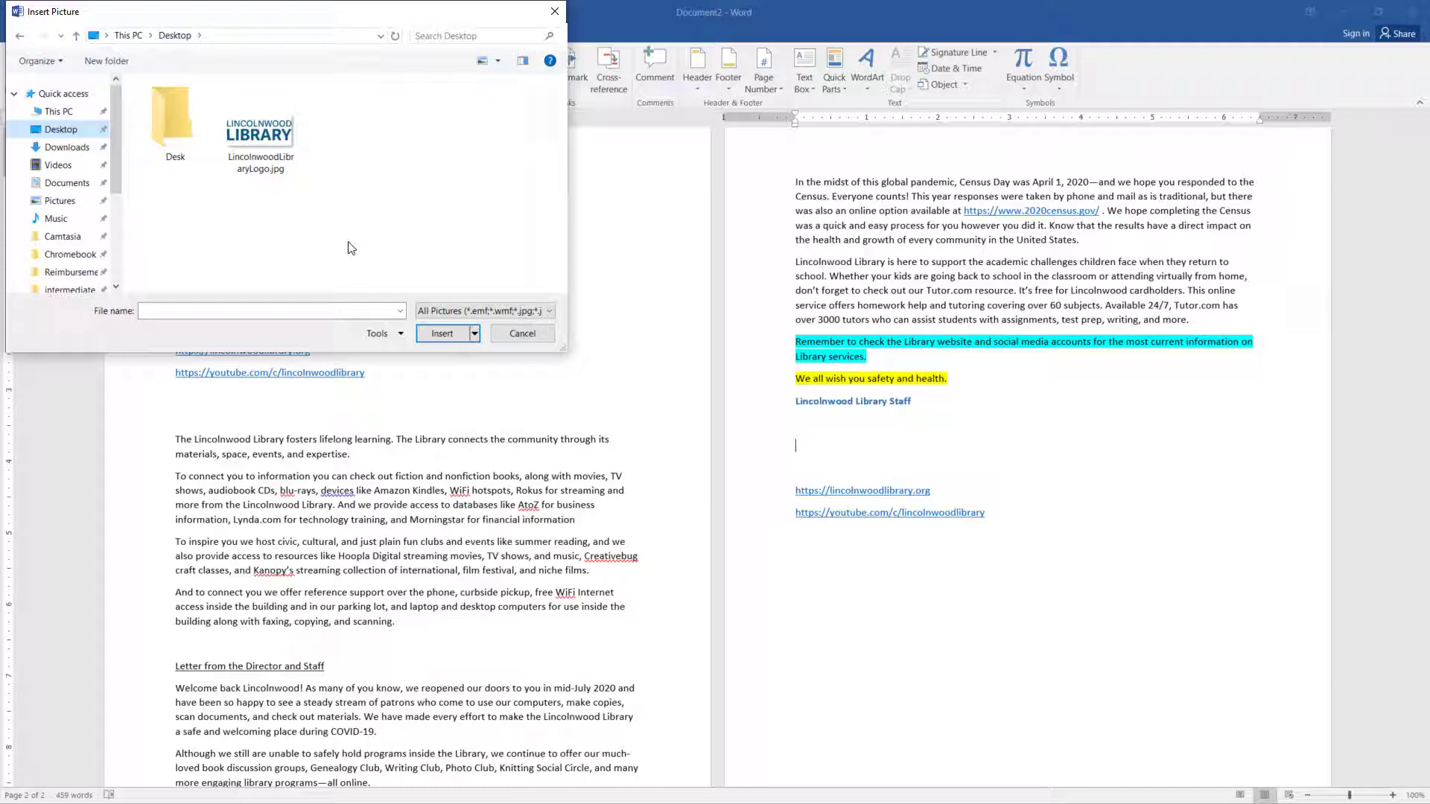
mouse_move(115, 113)
mouse_down()
mouse_move(119, 197)
mouse_move(109, 93)
mouse_up()
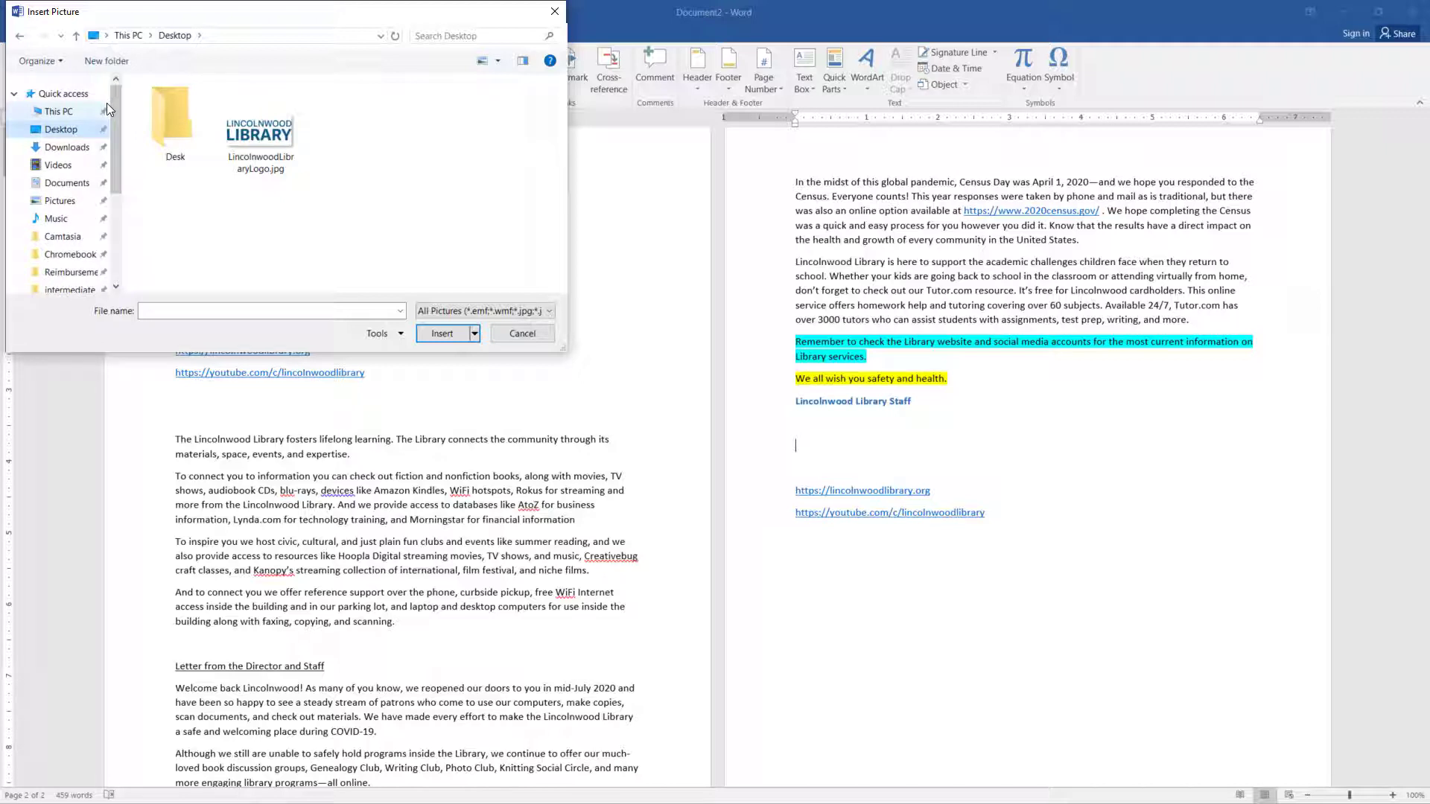
click(67, 153)
click(61, 129)
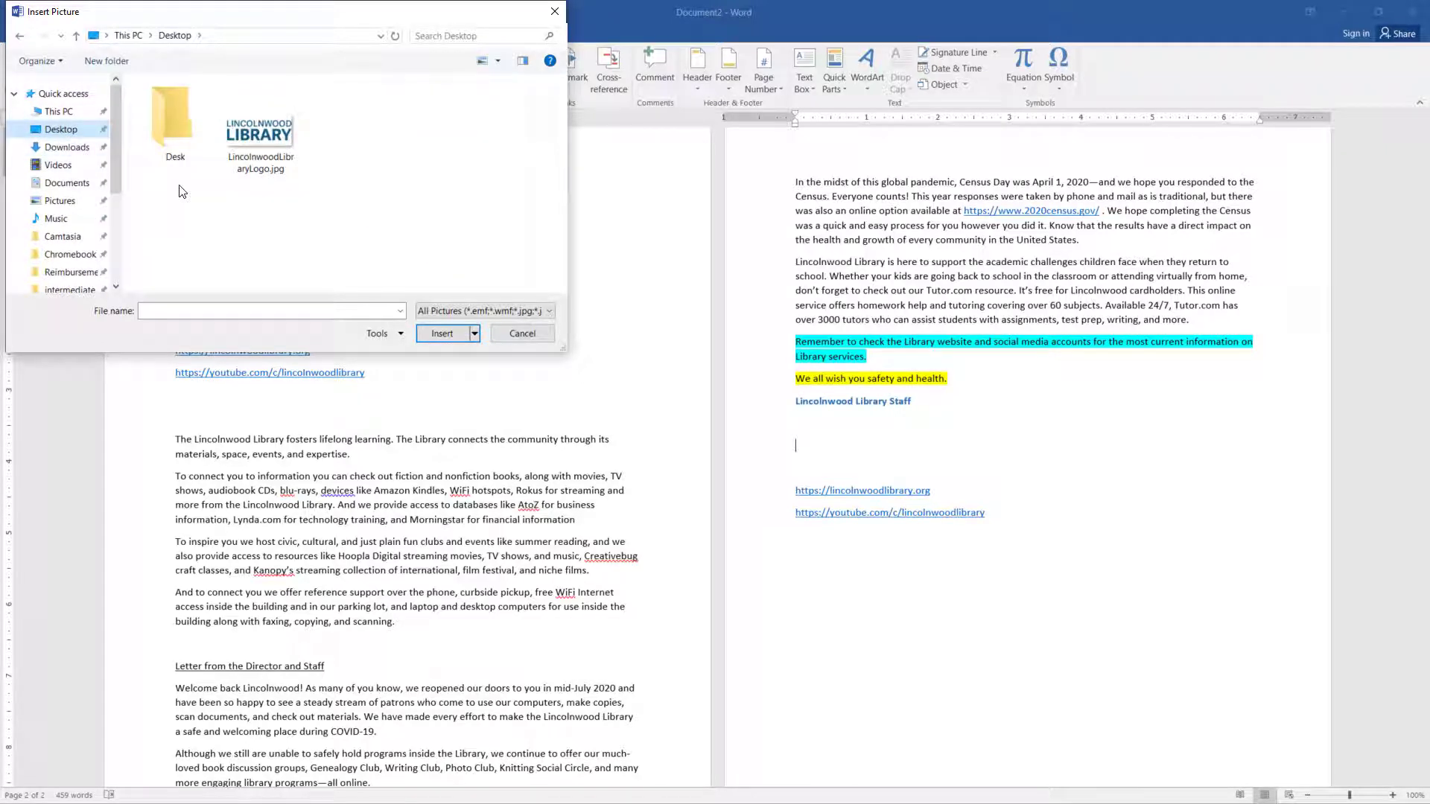
click(259, 145)
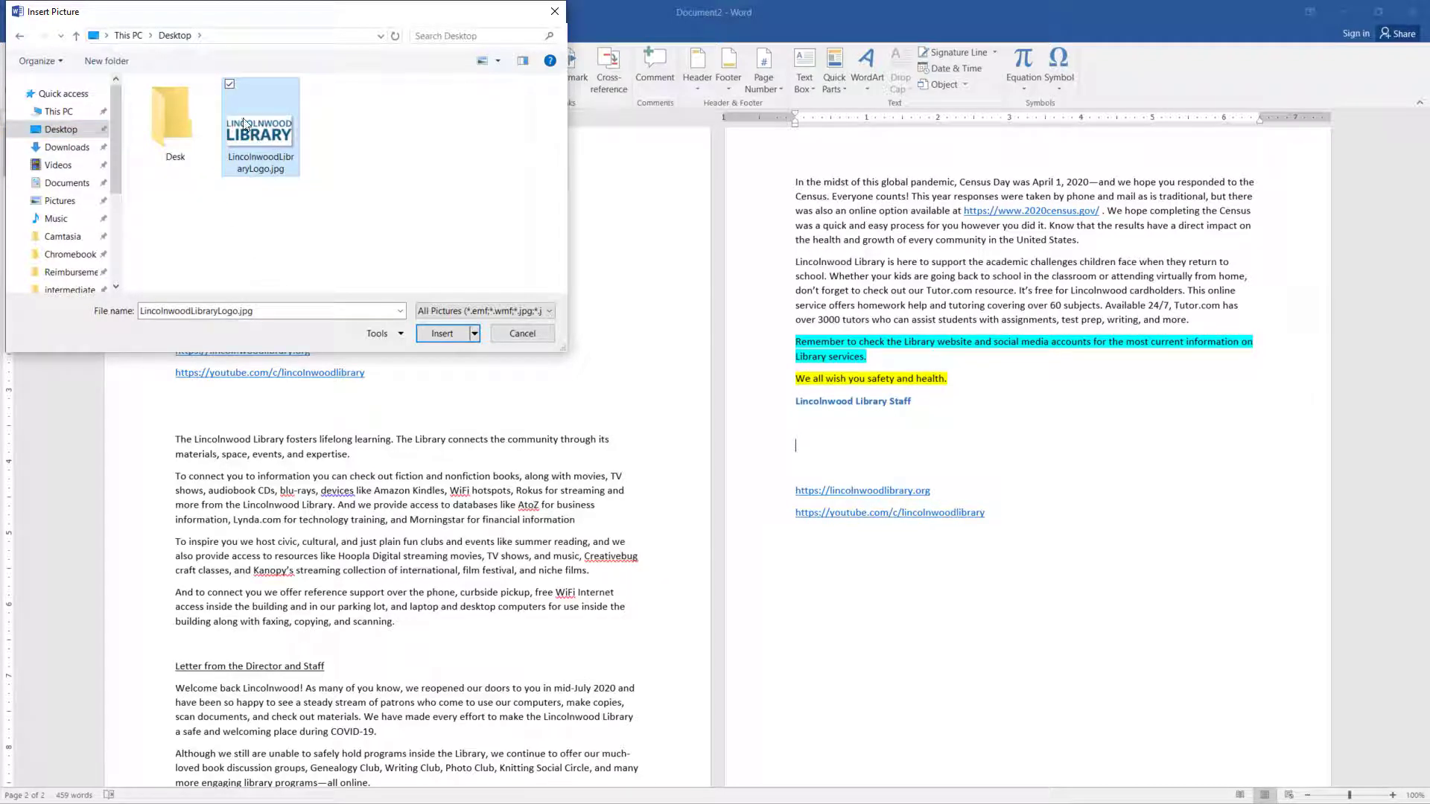
click(440, 330)
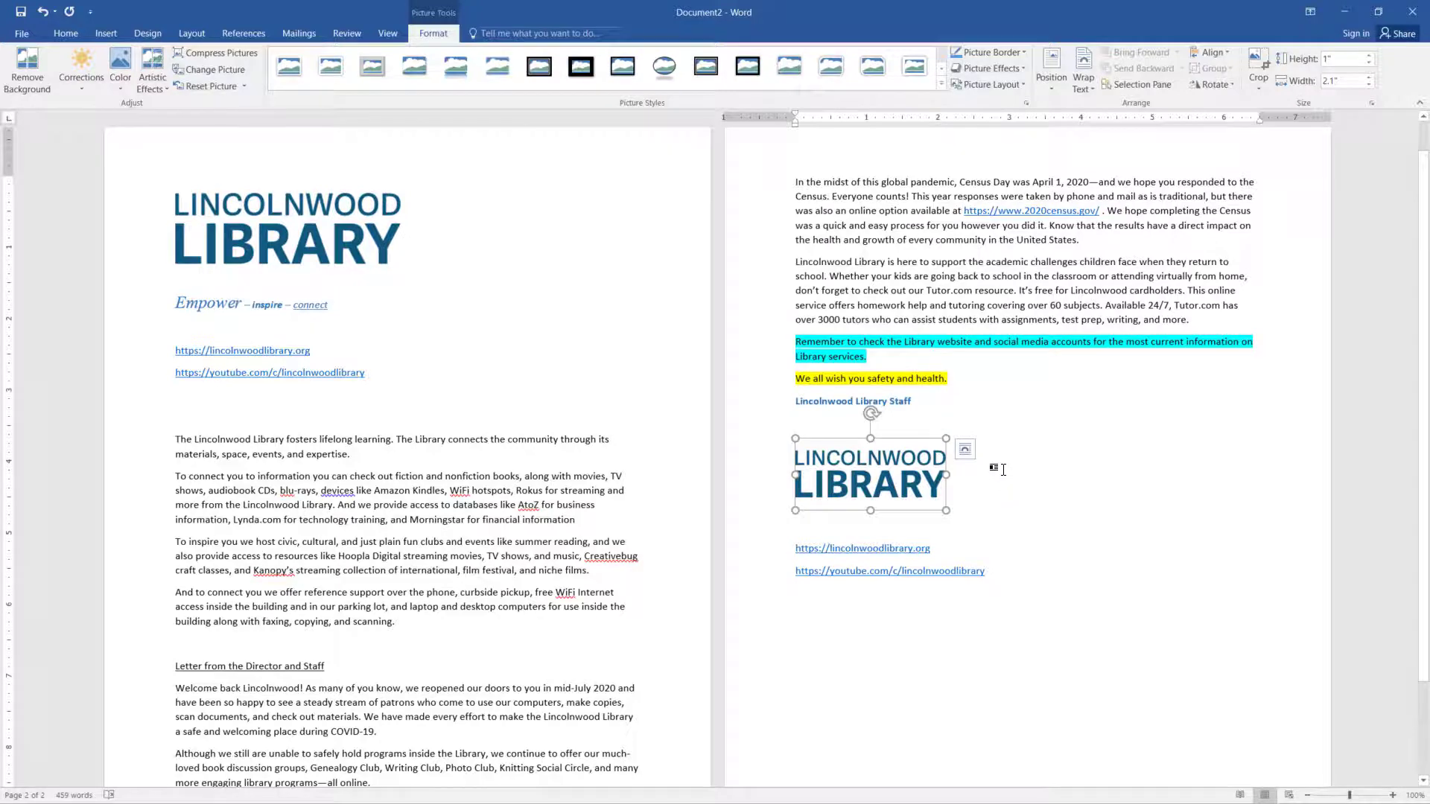
click(1002, 468)
Examine the picture color and artistic effects choices for the page 2 logo without applying any.
scroll(1003, 439, down, 2)
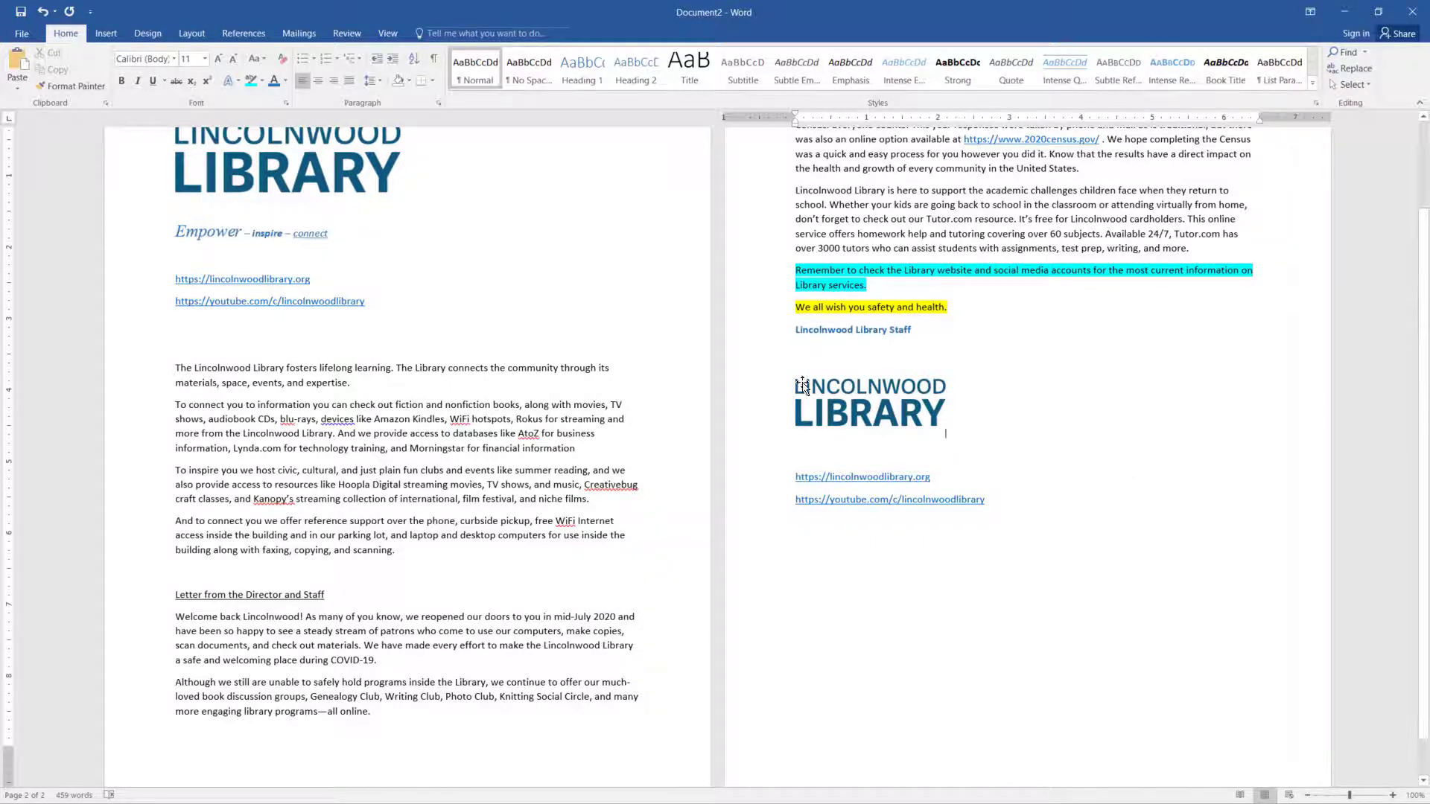
click(866, 398)
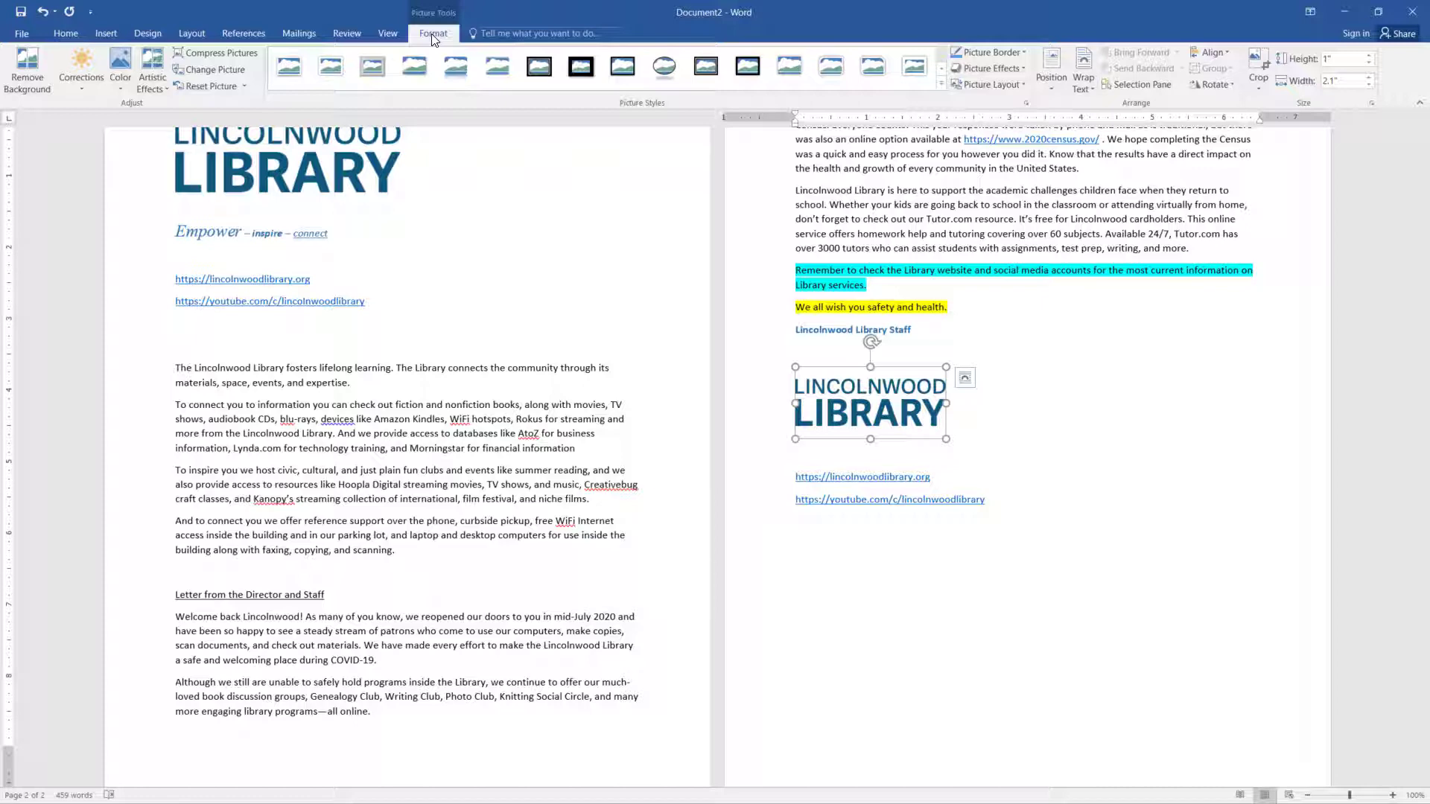
click(123, 84)
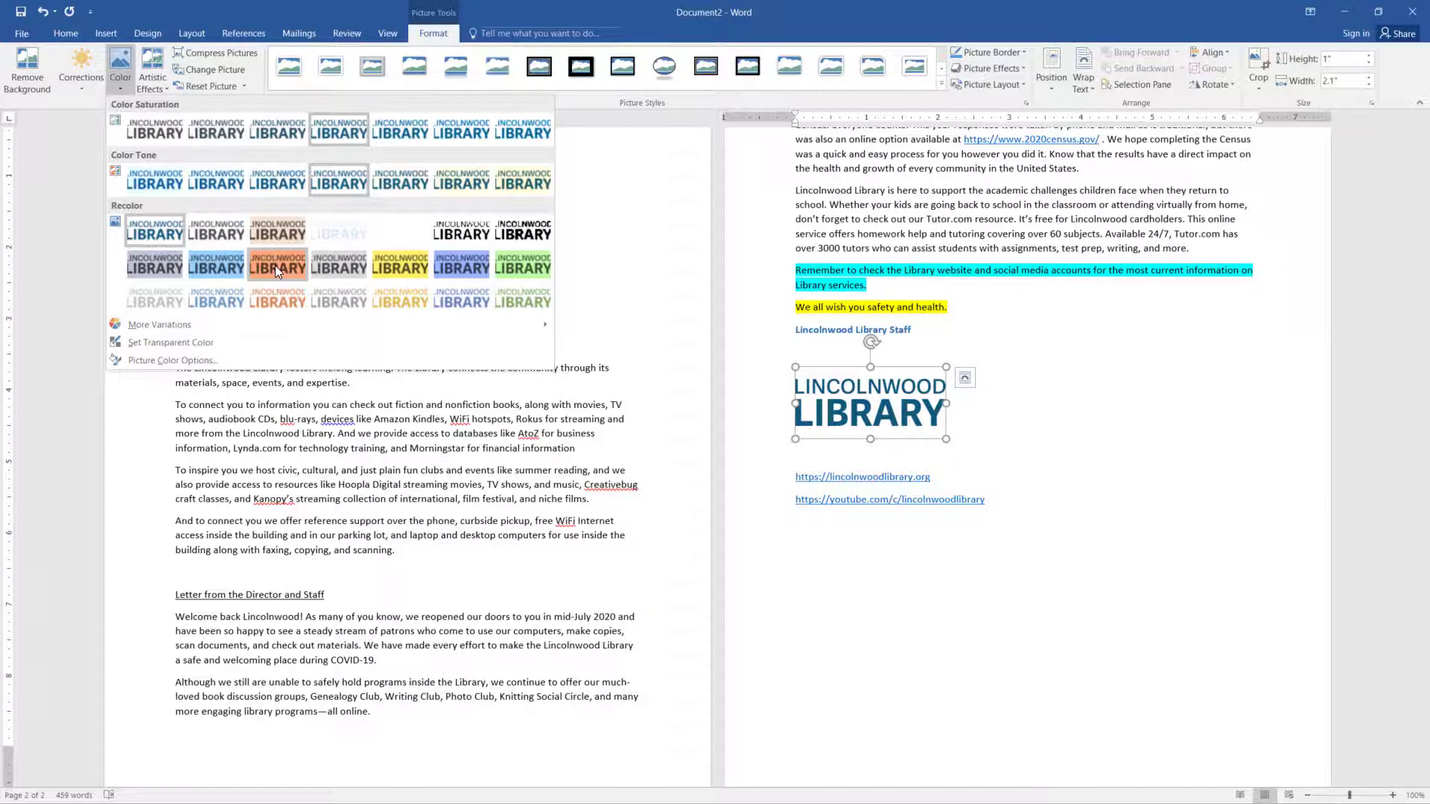
click(158, 89)
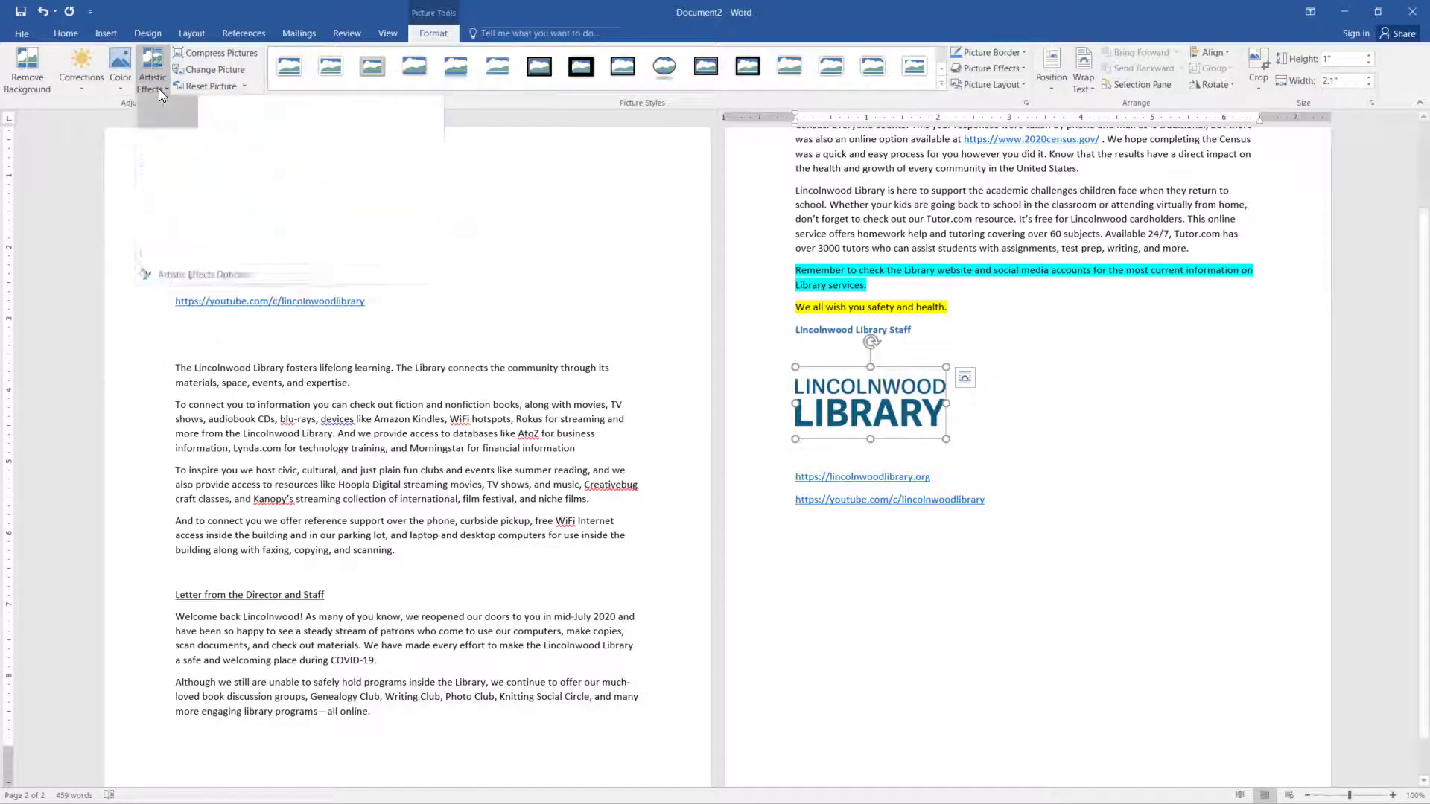
click(235, 12)
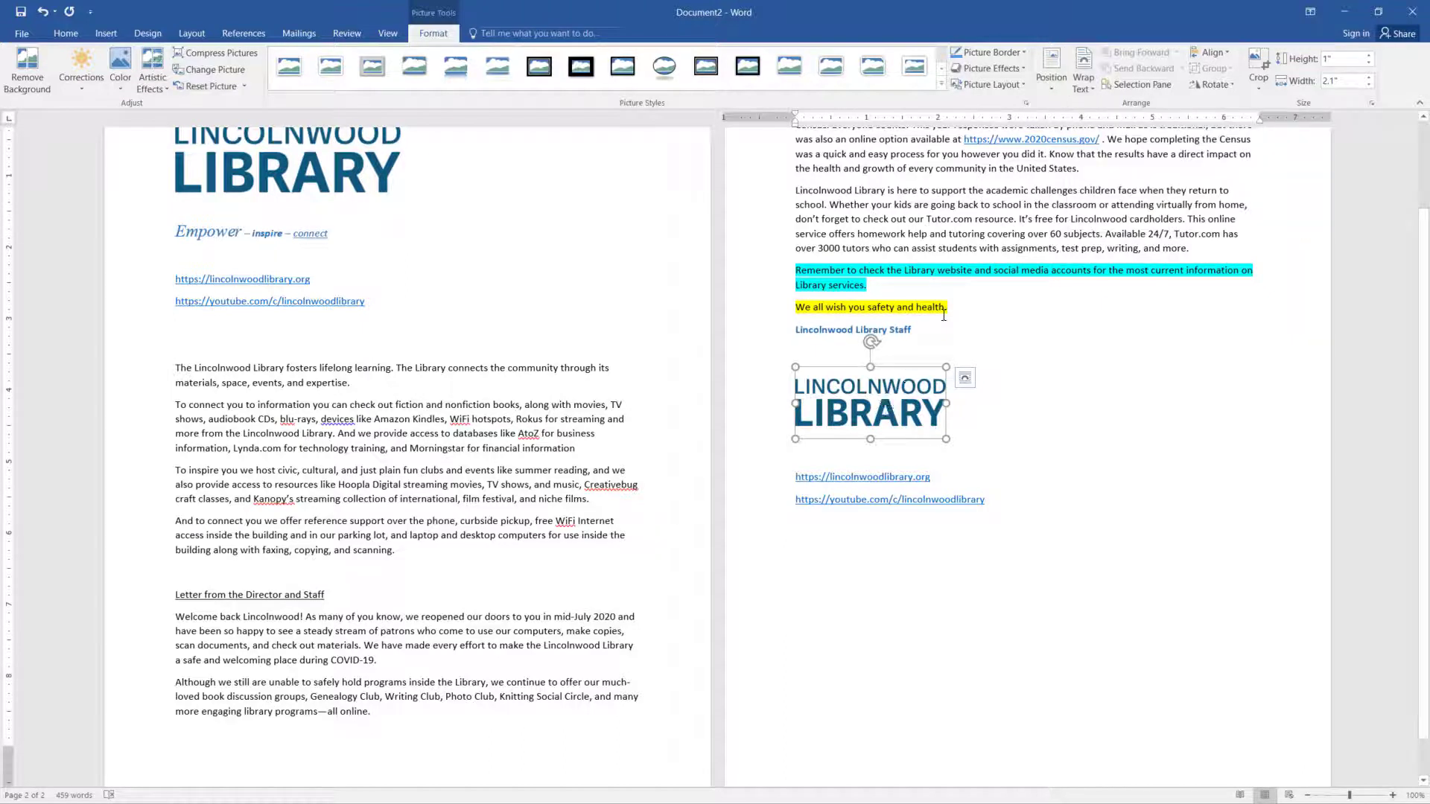
Set the page 2 logo's text wrapping to Tight and place it at the right end of the paragraph about Tutor.com.
click(1086, 83)
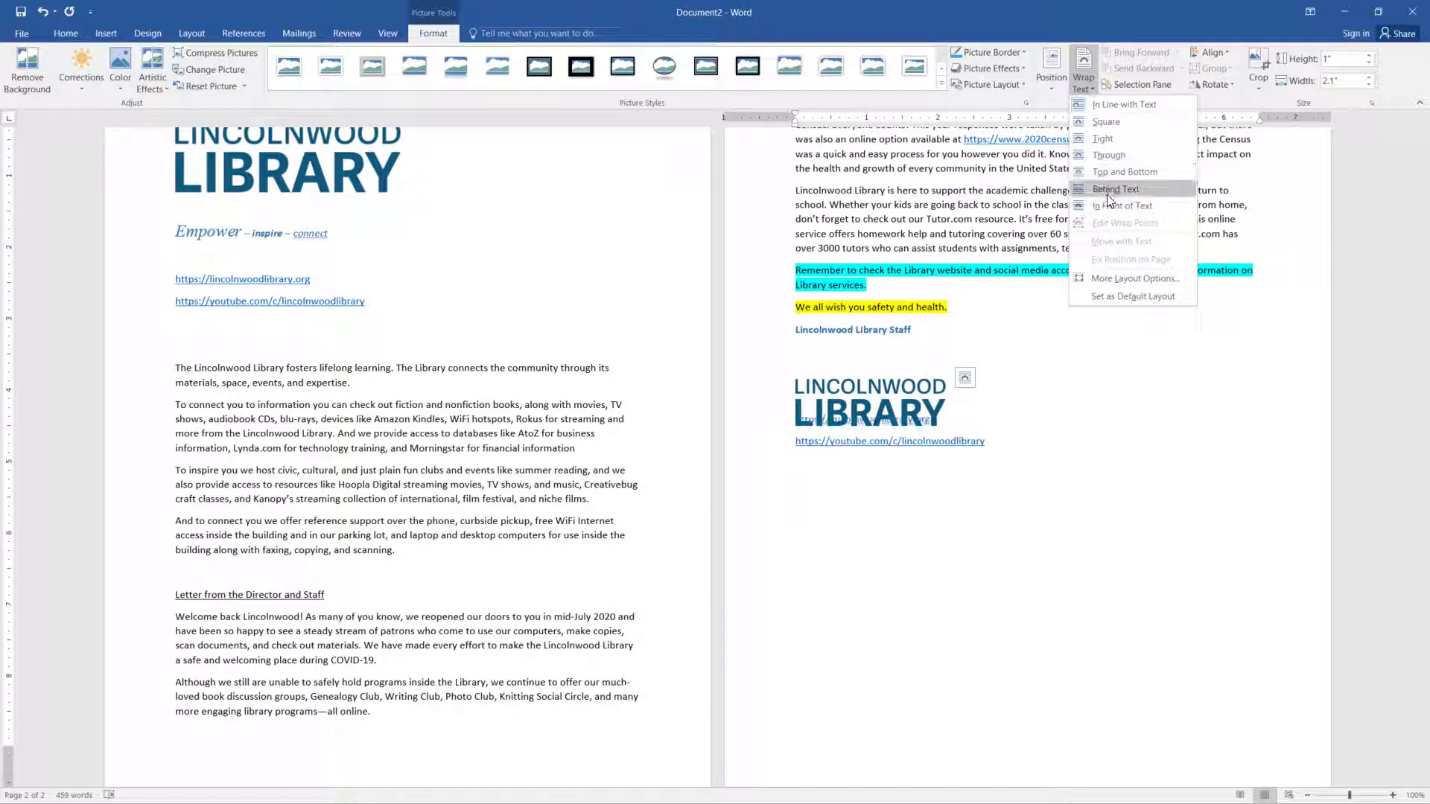
click(1105, 138)
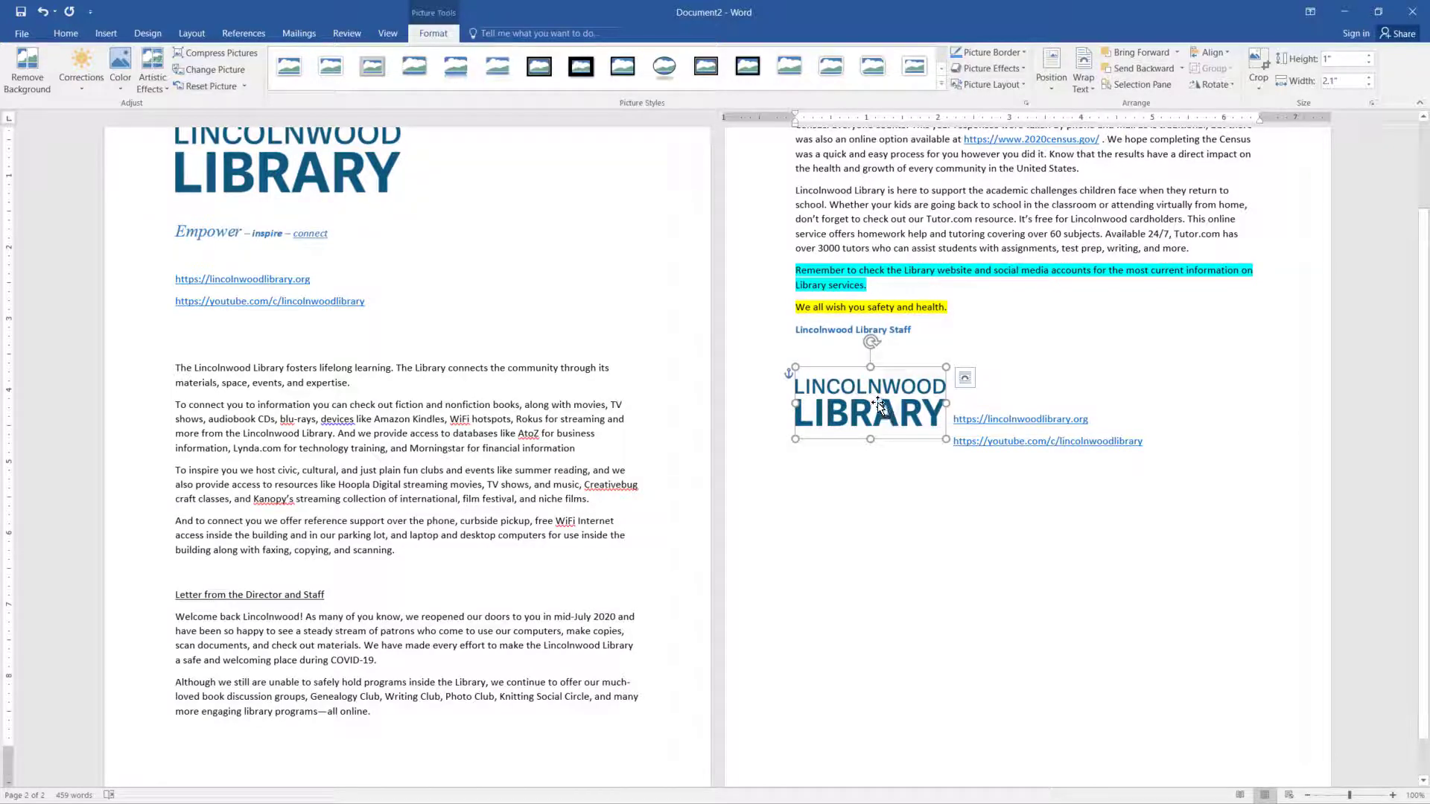
mouse_move(868, 392)
mouse_down()
mouse_move(1101, 269)
mouse_move(1135, 225)
mouse_move(1181, 217)
mouse_up()
click(1090, 354)
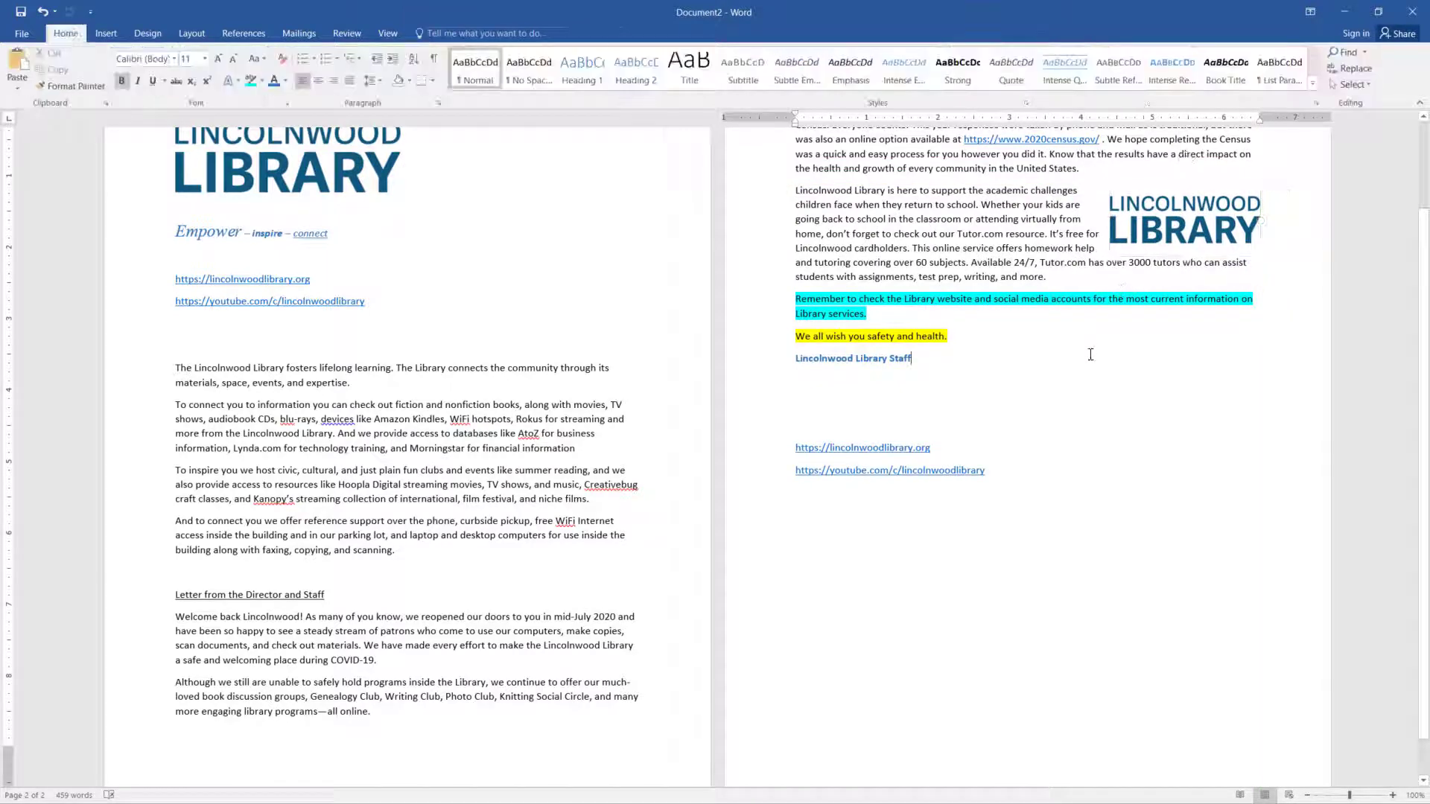
scroll(1107, 381, up, 3)
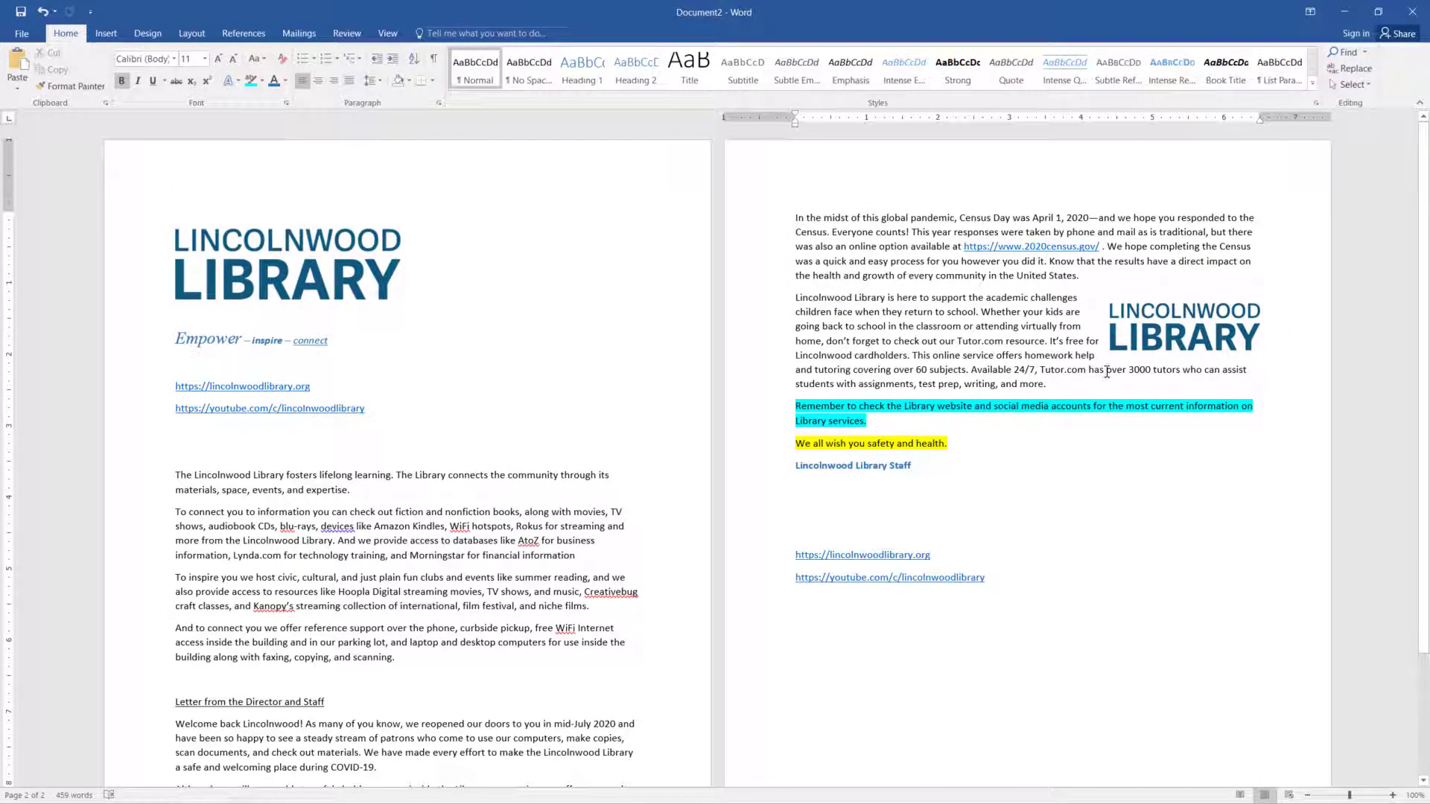
click(1149, 331)
drag(1152, 333, 1186, 332)
click(1038, 344)
click(1166, 334)
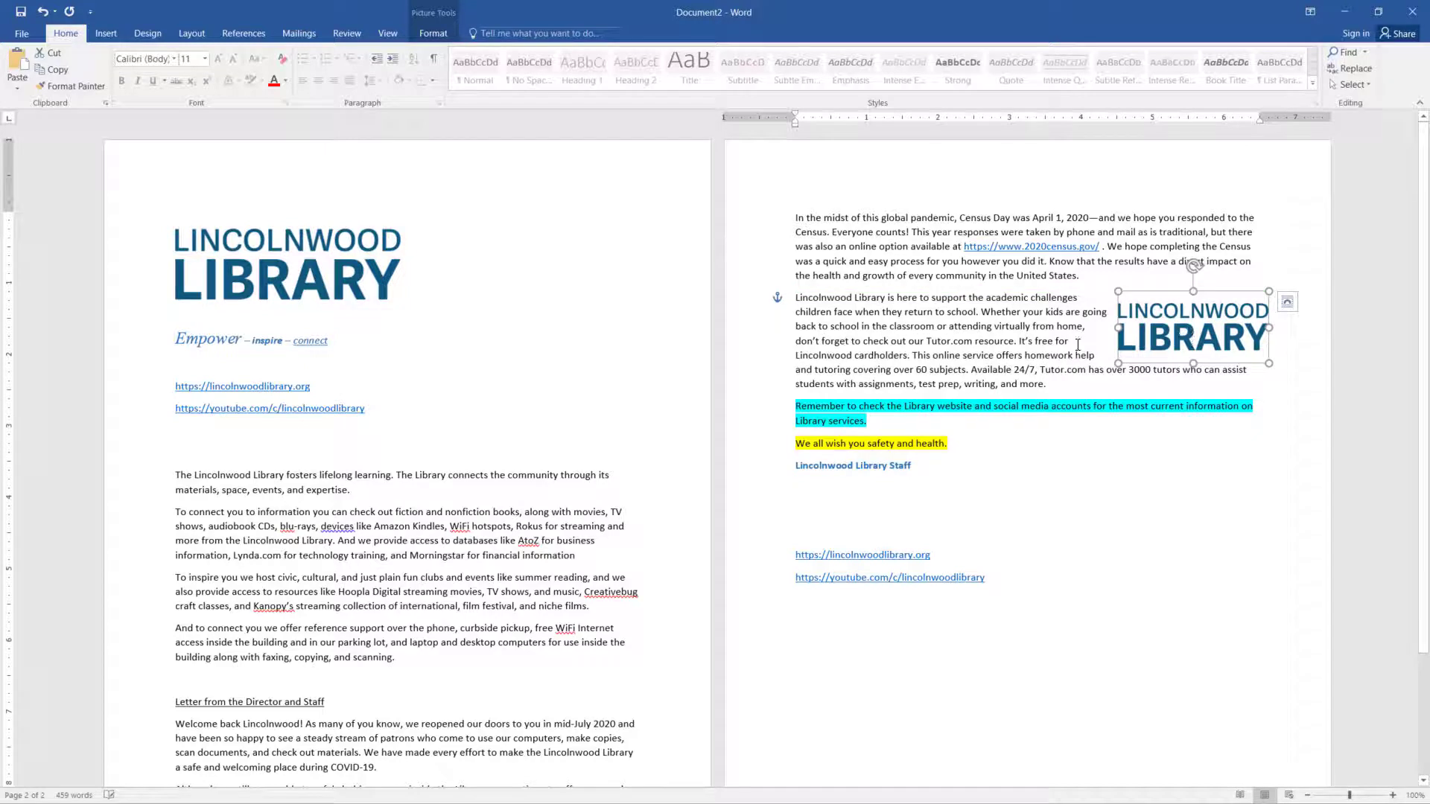
click(1022, 311)
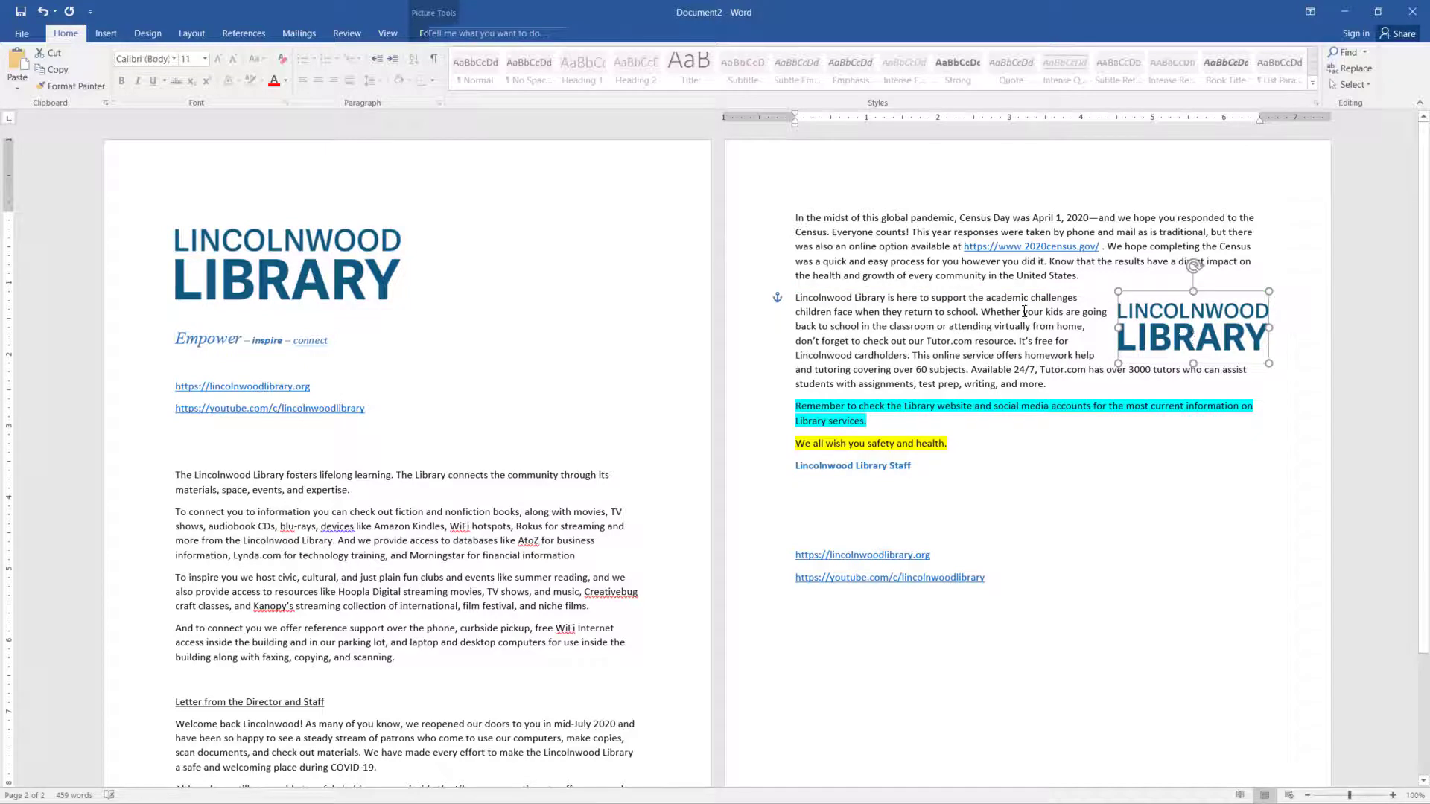
Try stretching the page 2 logo's height and width separately from its bottom and left edges, and undo both changes.
click(1180, 328)
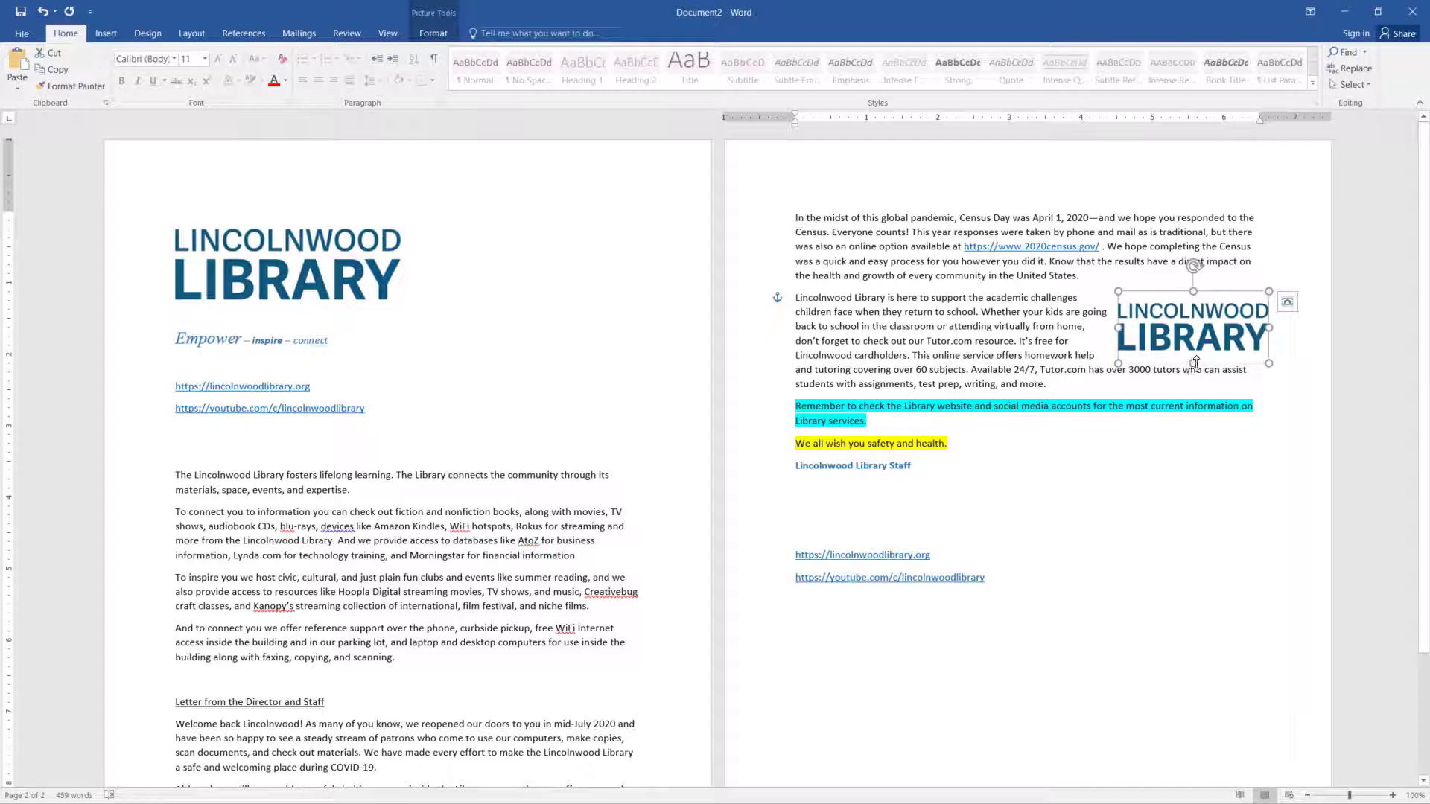
drag(1195, 363, 1194, 422)
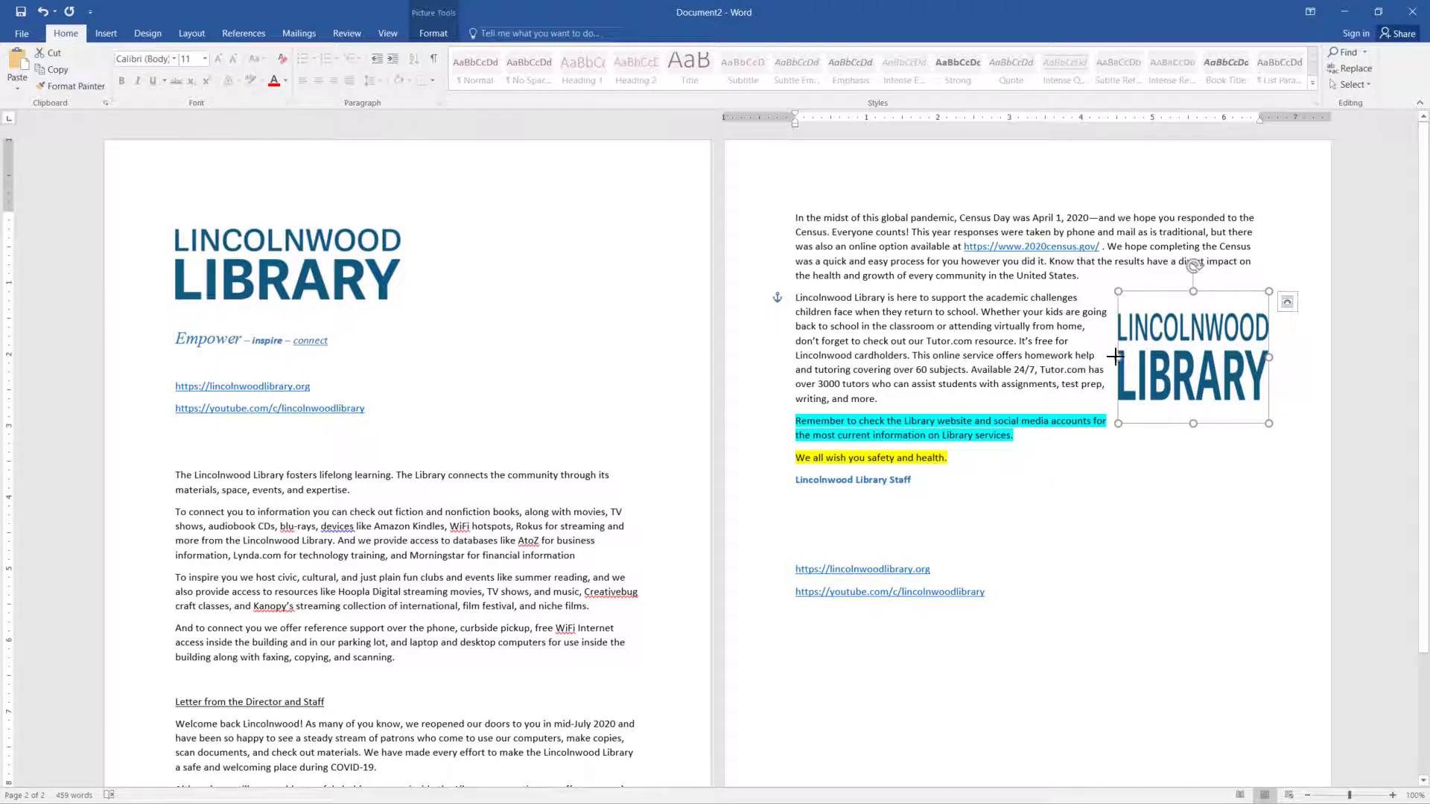
drag(1118, 358, 1088, 358)
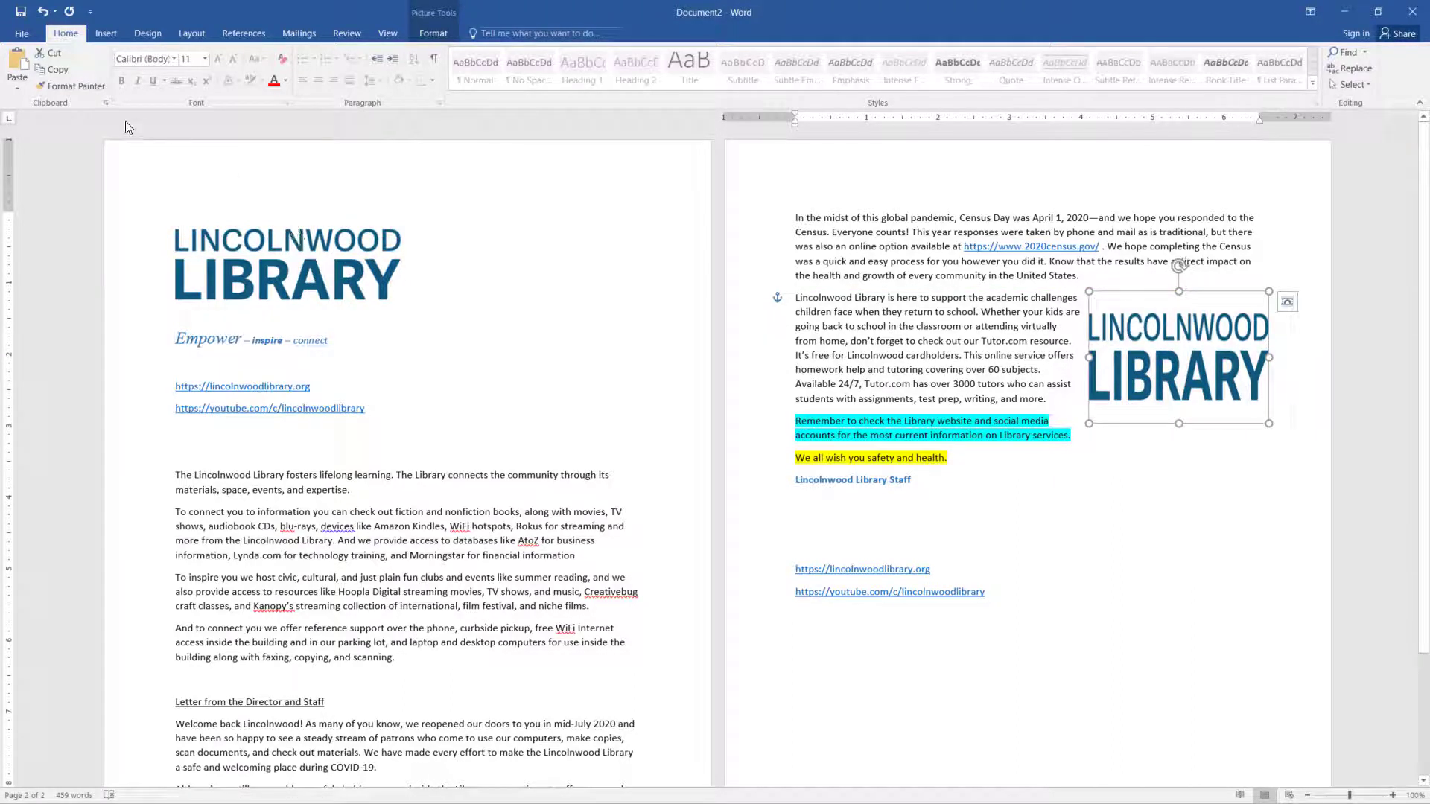
click(41, 12)
click(41, 12)
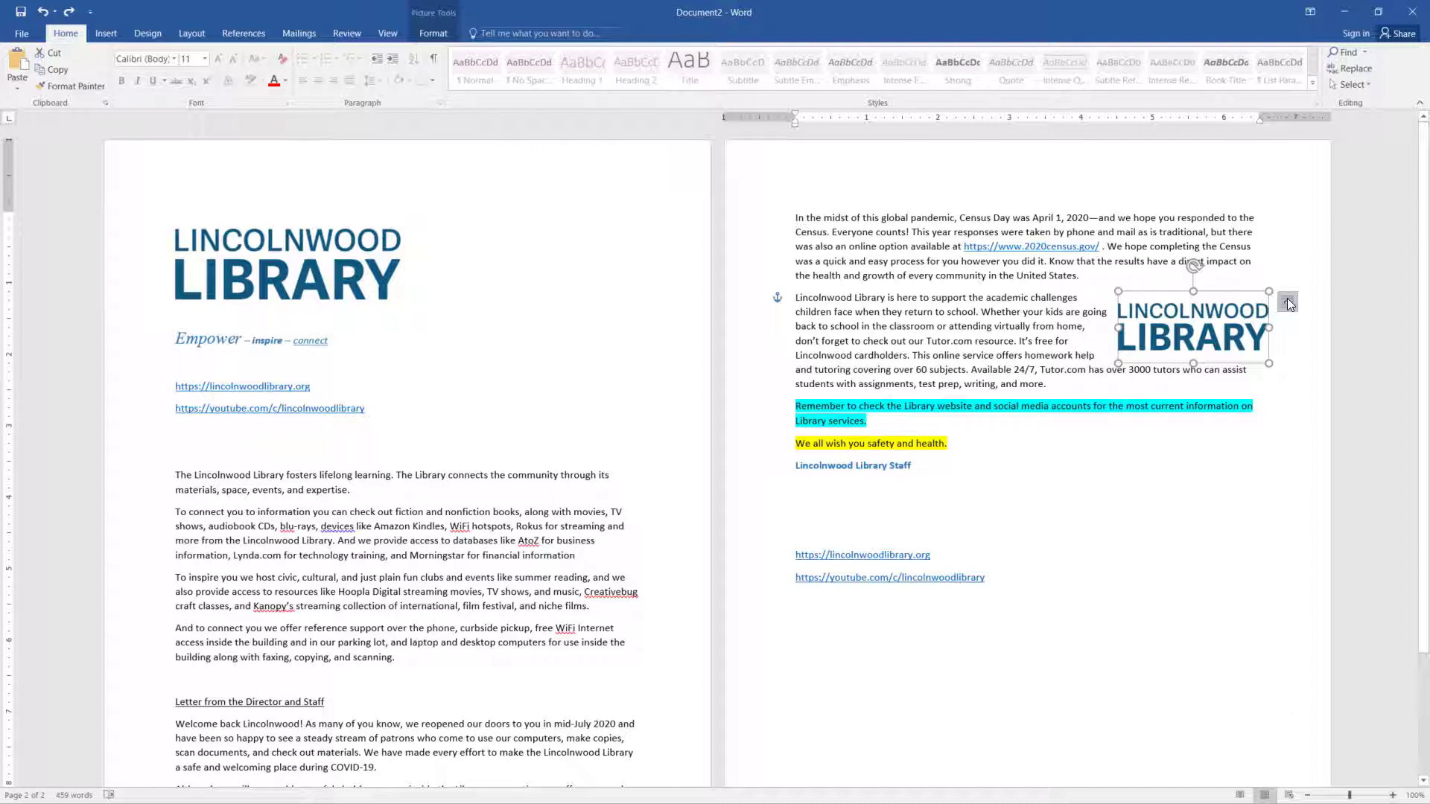
Enlarge the page 2 logo proportionally to about 2.88" wide by 1.38" high and move it down slightly.
drag(1119, 364, 1062, 390)
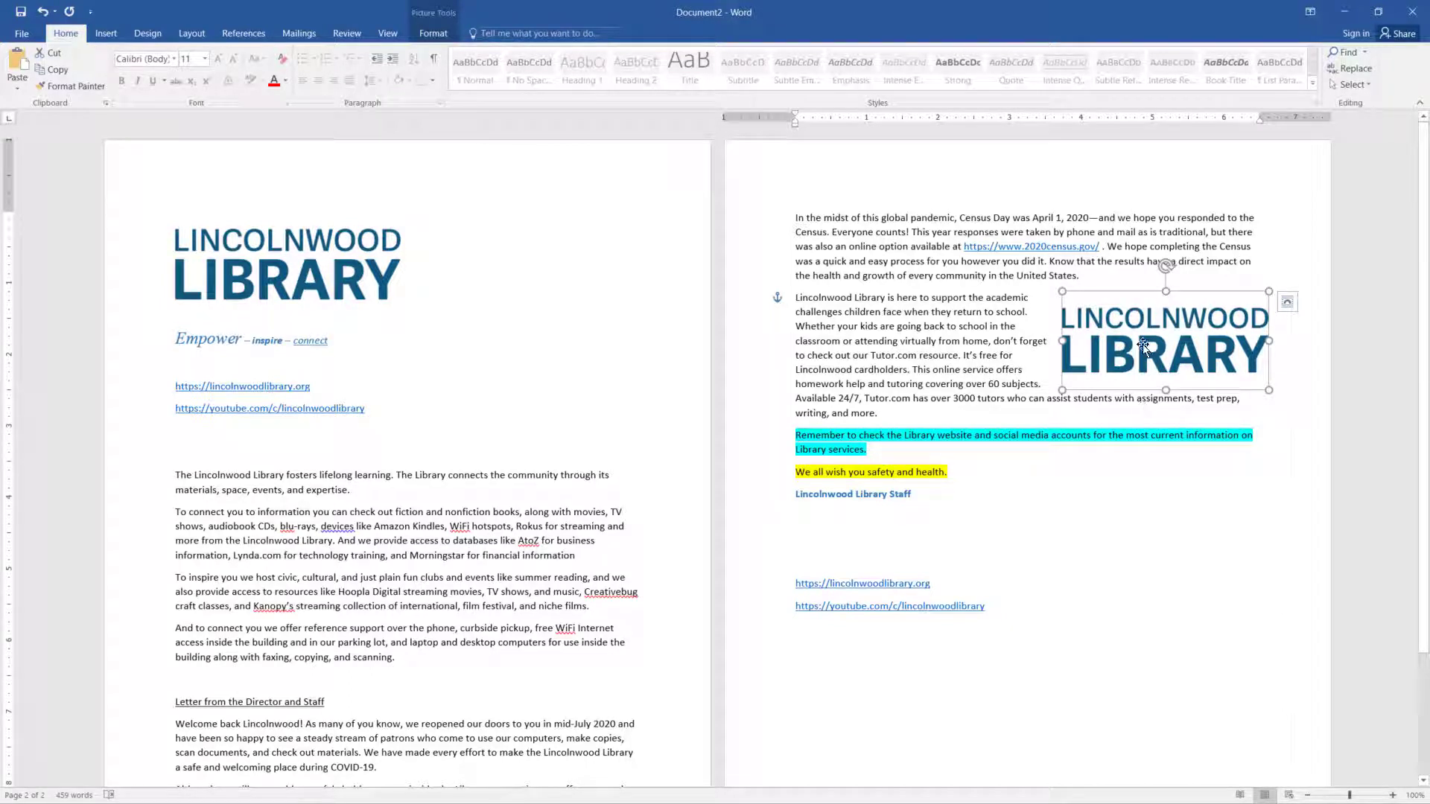
drag(1143, 340, 1143, 358)
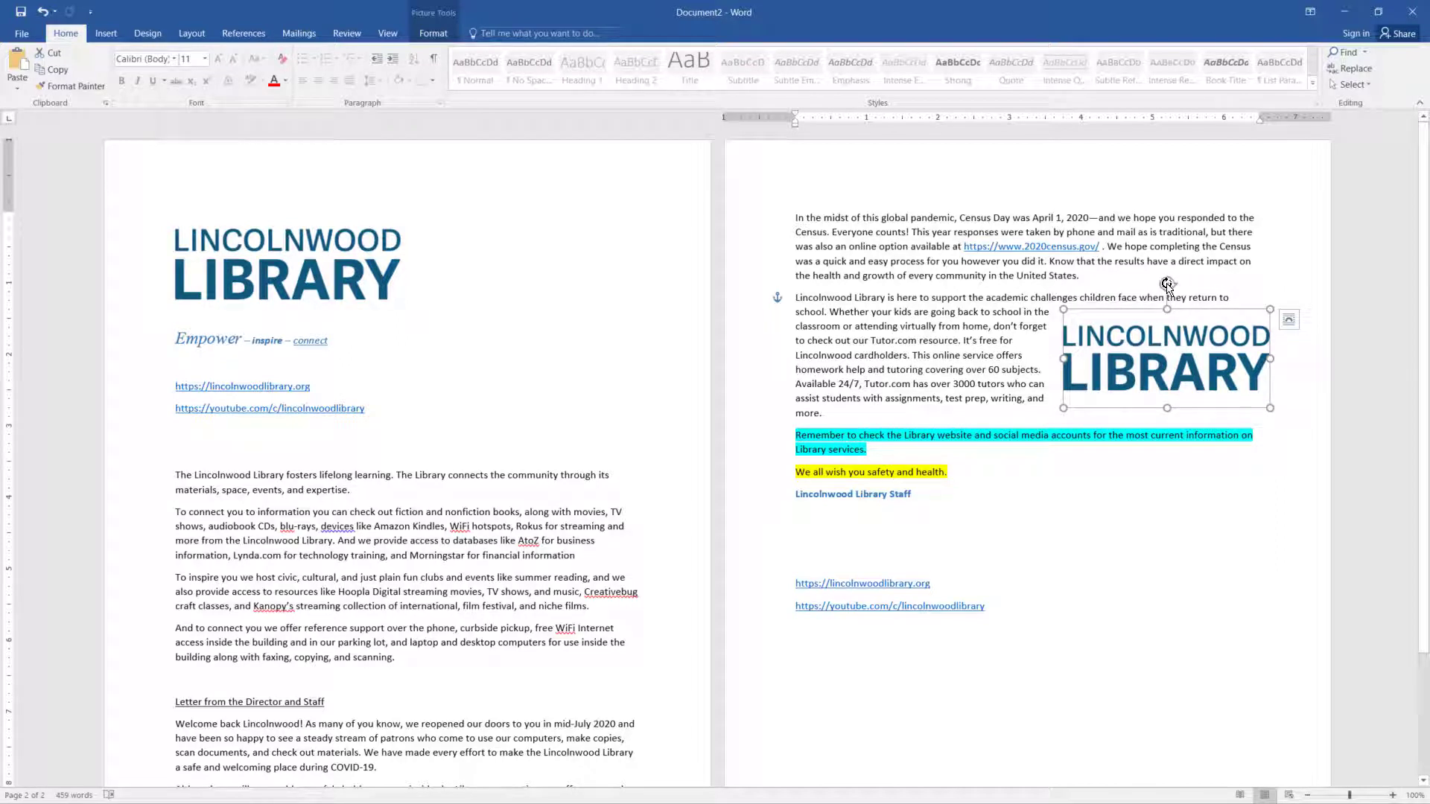
Try rotating the page 2 logo clockwise and return it to its upright position.
drag(1167, 284, 1216, 365)
drag(1215, 358, 1173, 330)
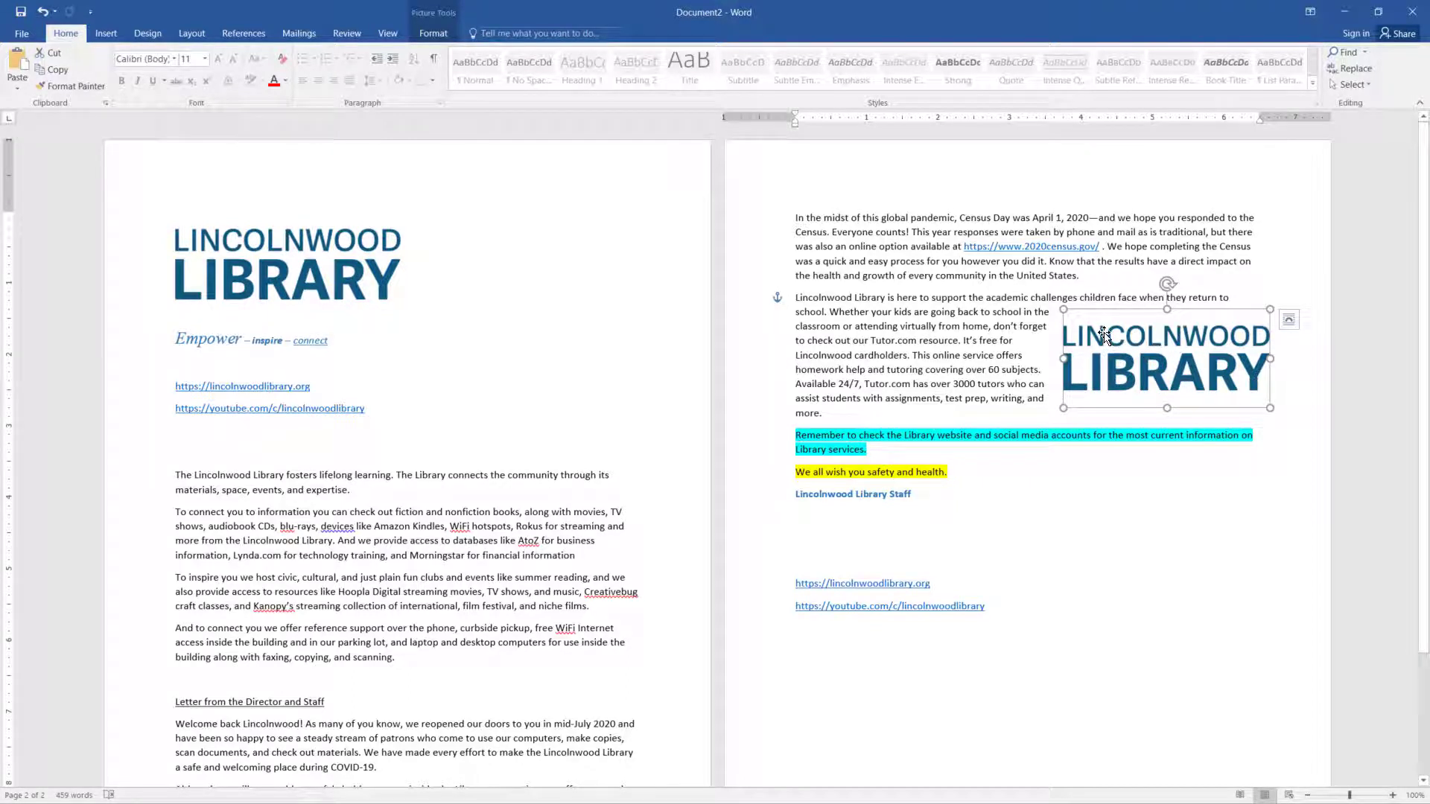
click(68, 15)
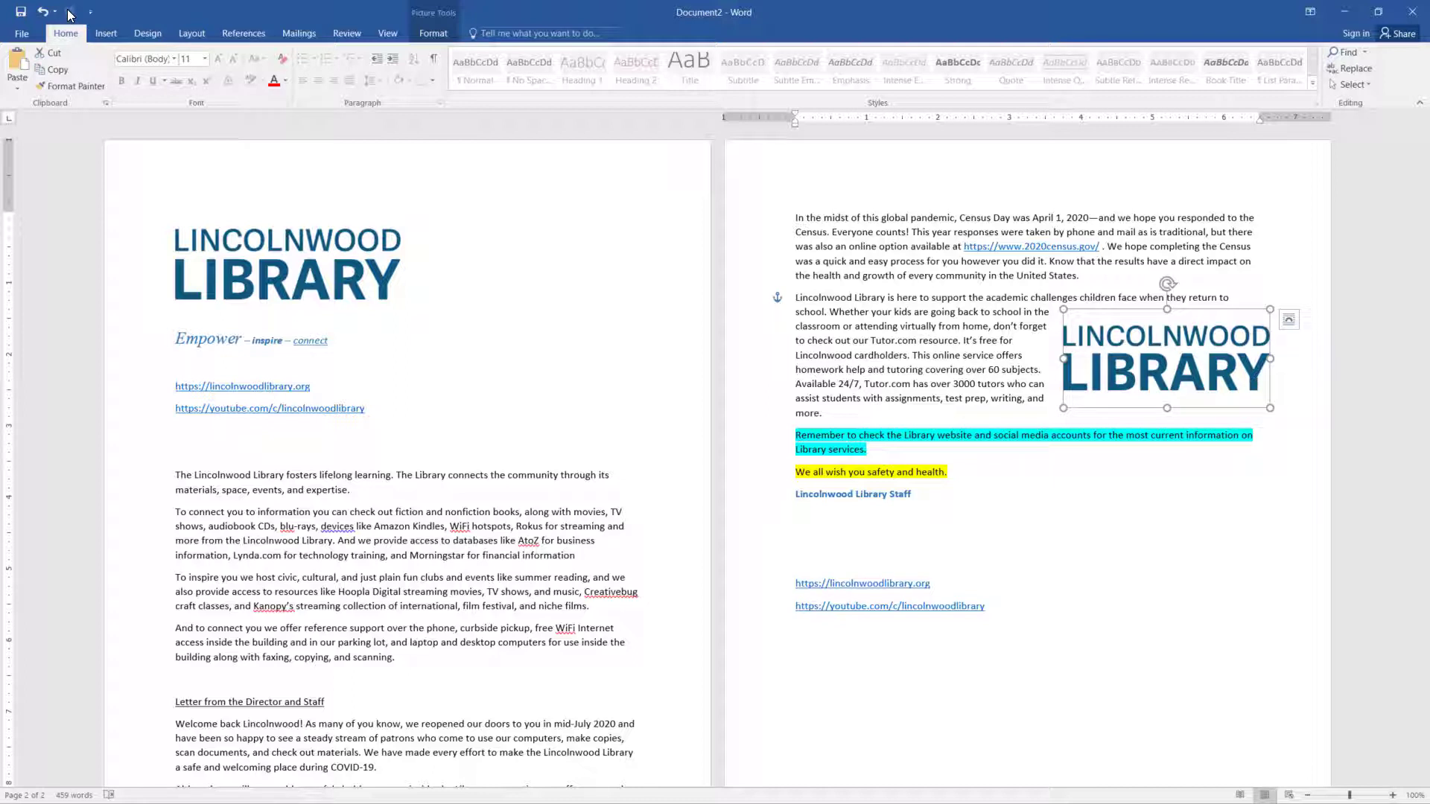
Crop the blank strips above and below the page 2 logo to about 0.98" high and move the logo up slightly.
click(429, 38)
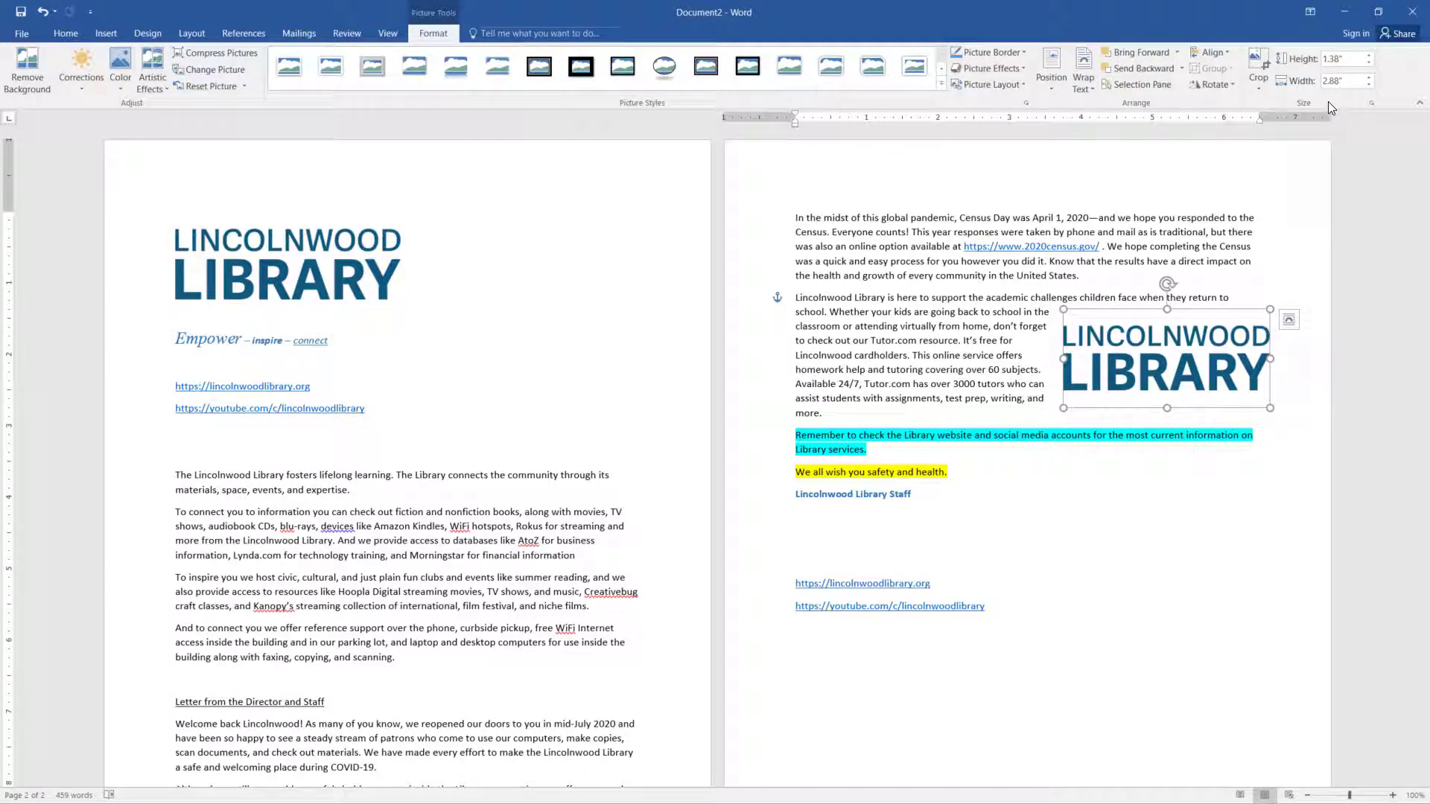
click(1261, 86)
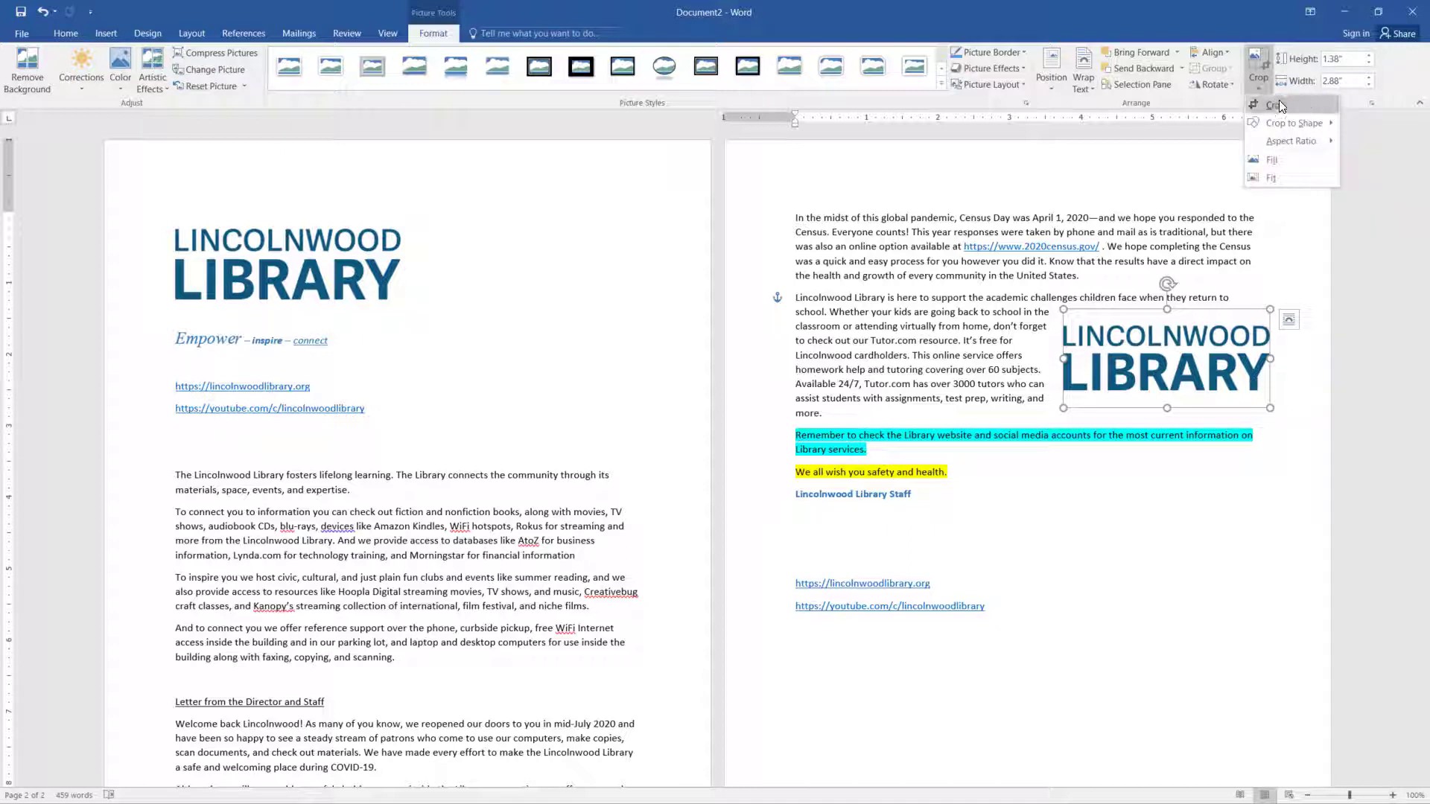
click(1281, 106)
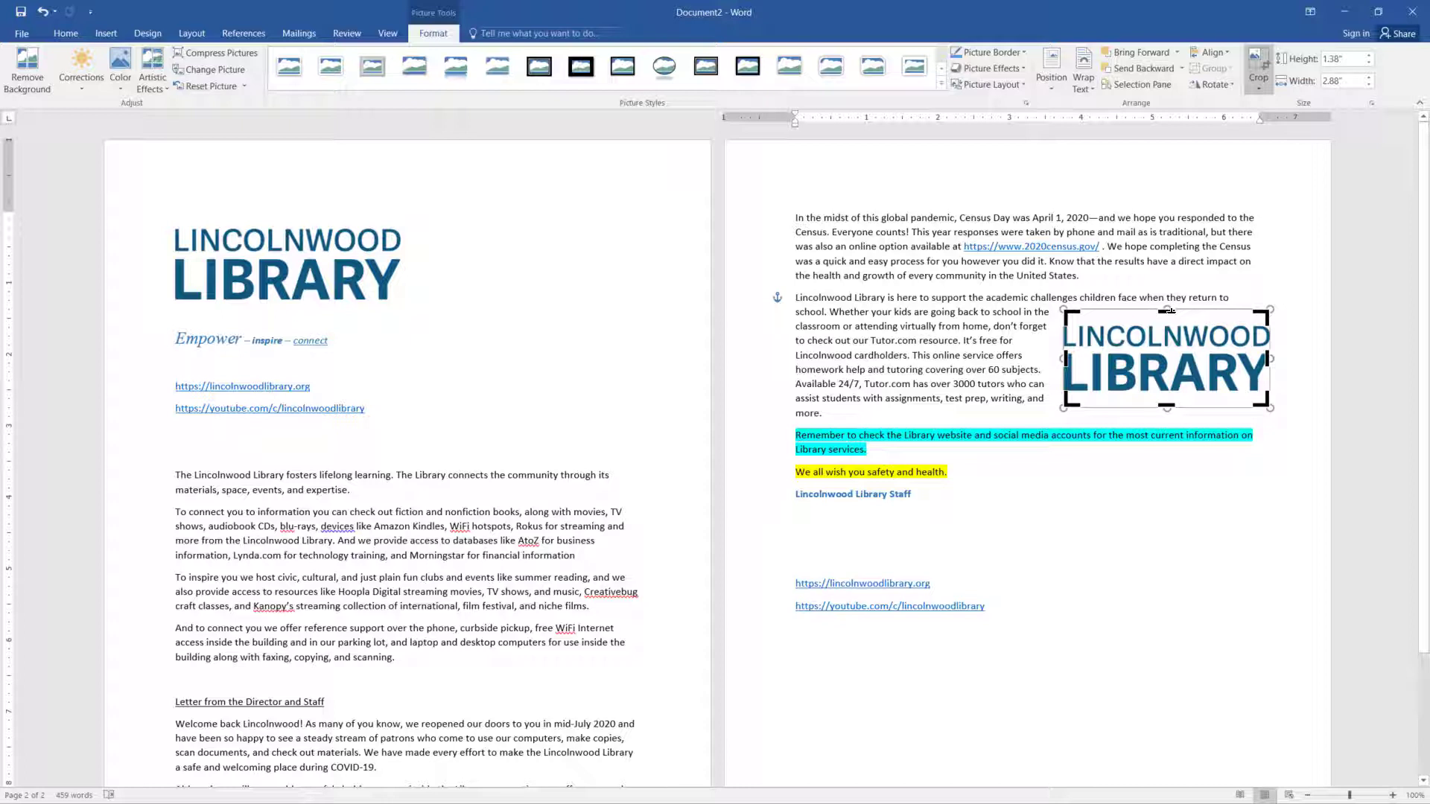
drag(1170, 311, 1174, 323)
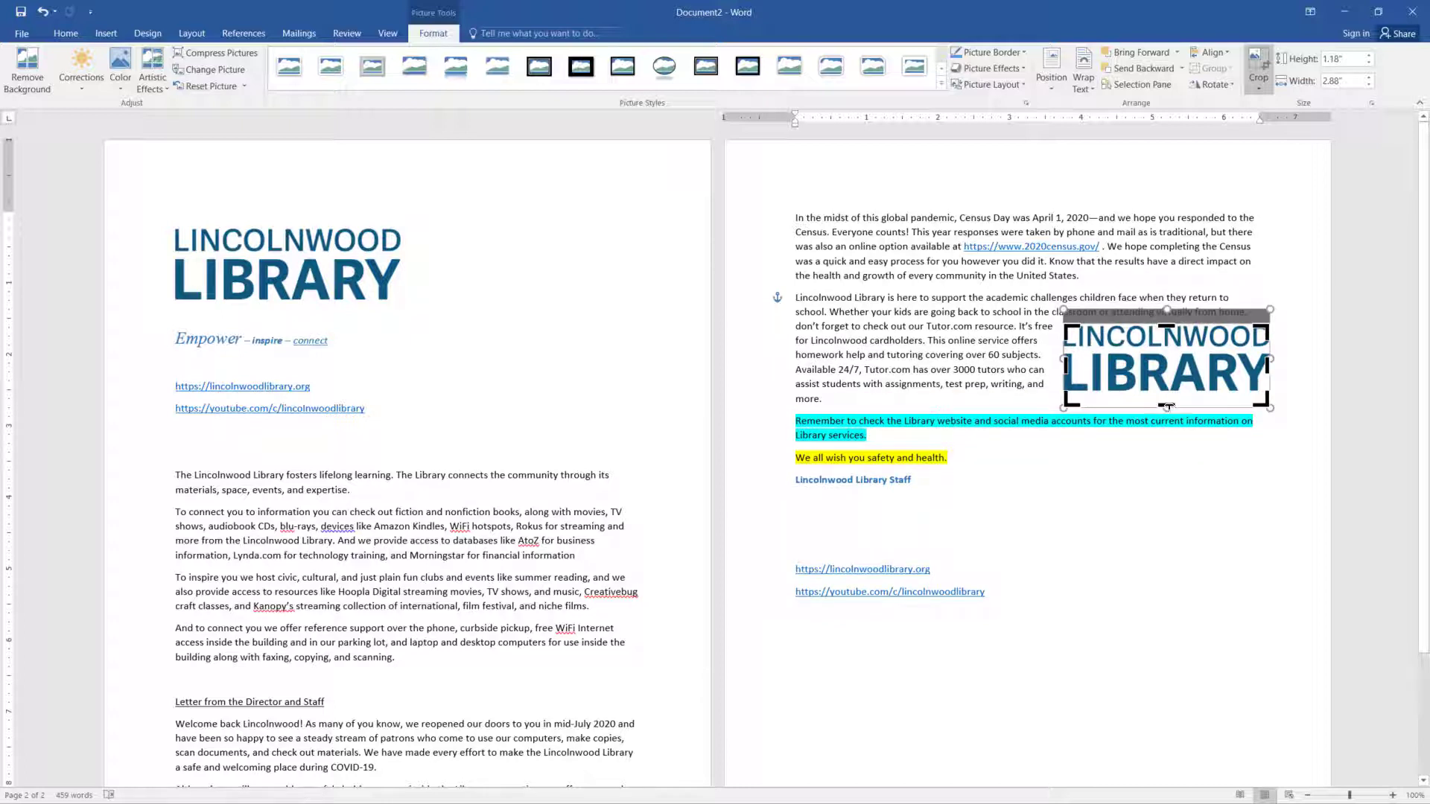
drag(1167, 406, 1167, 394)
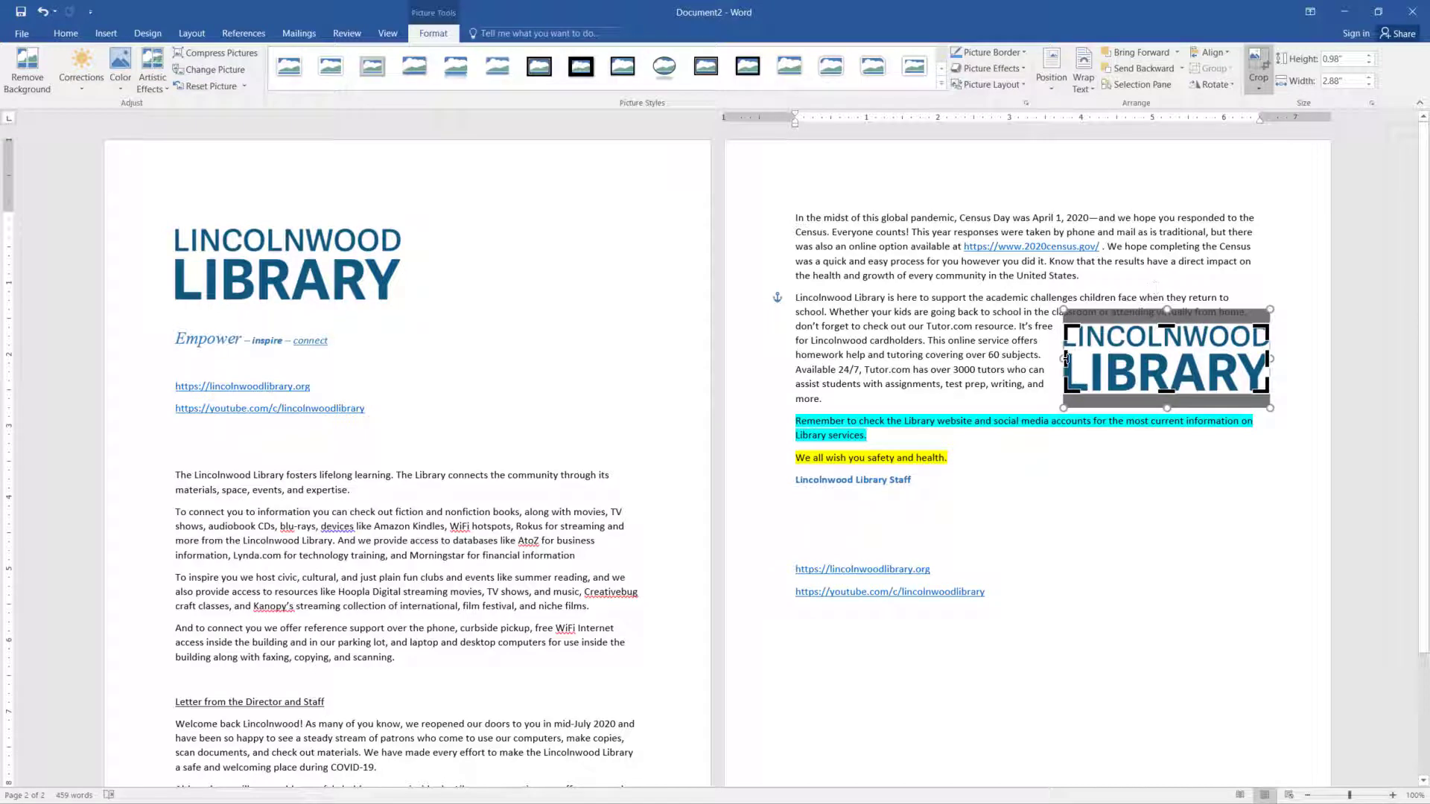
drag(1064, 359, 1086, 359)
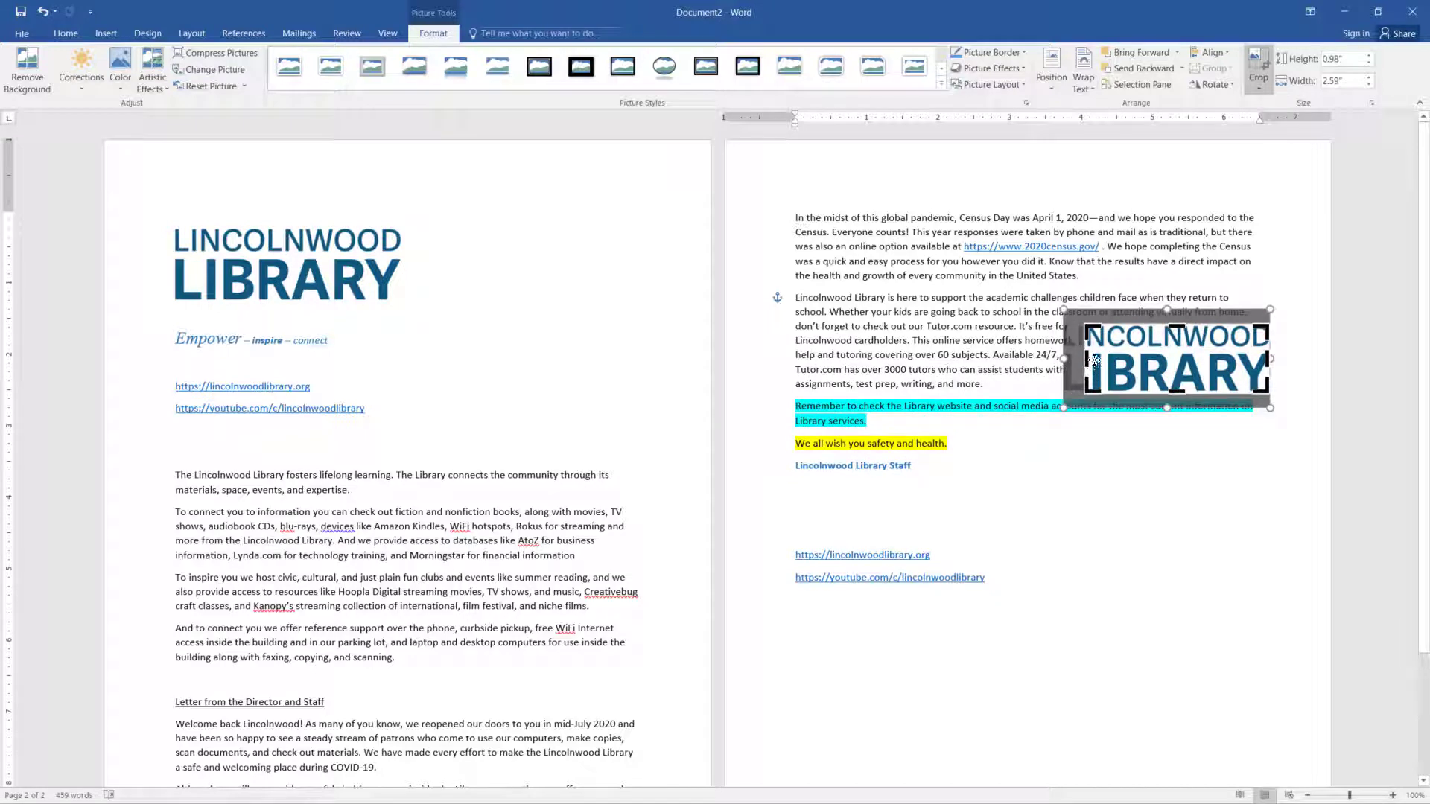
drag(1084, 359, 1063, 357)
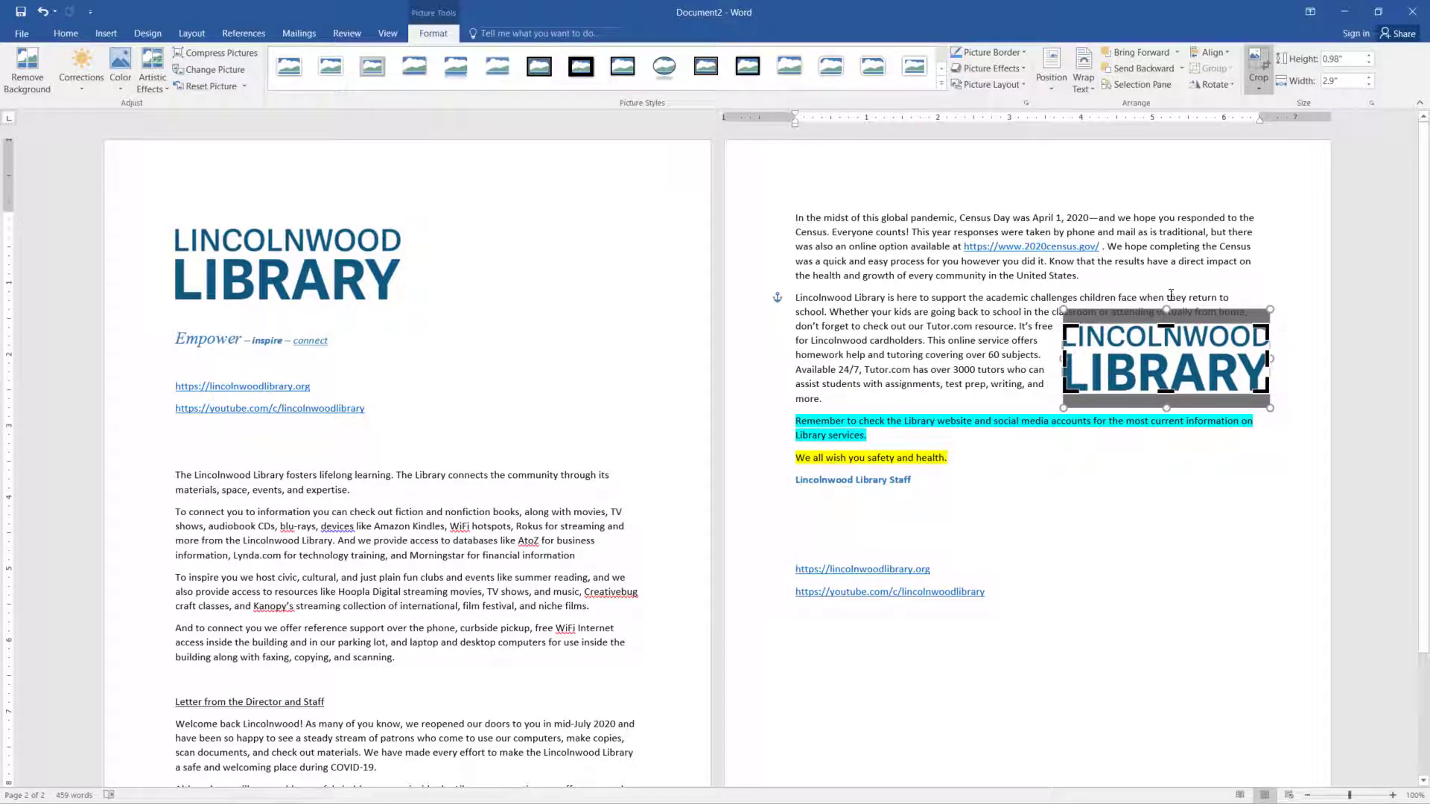
click(1261, 56)
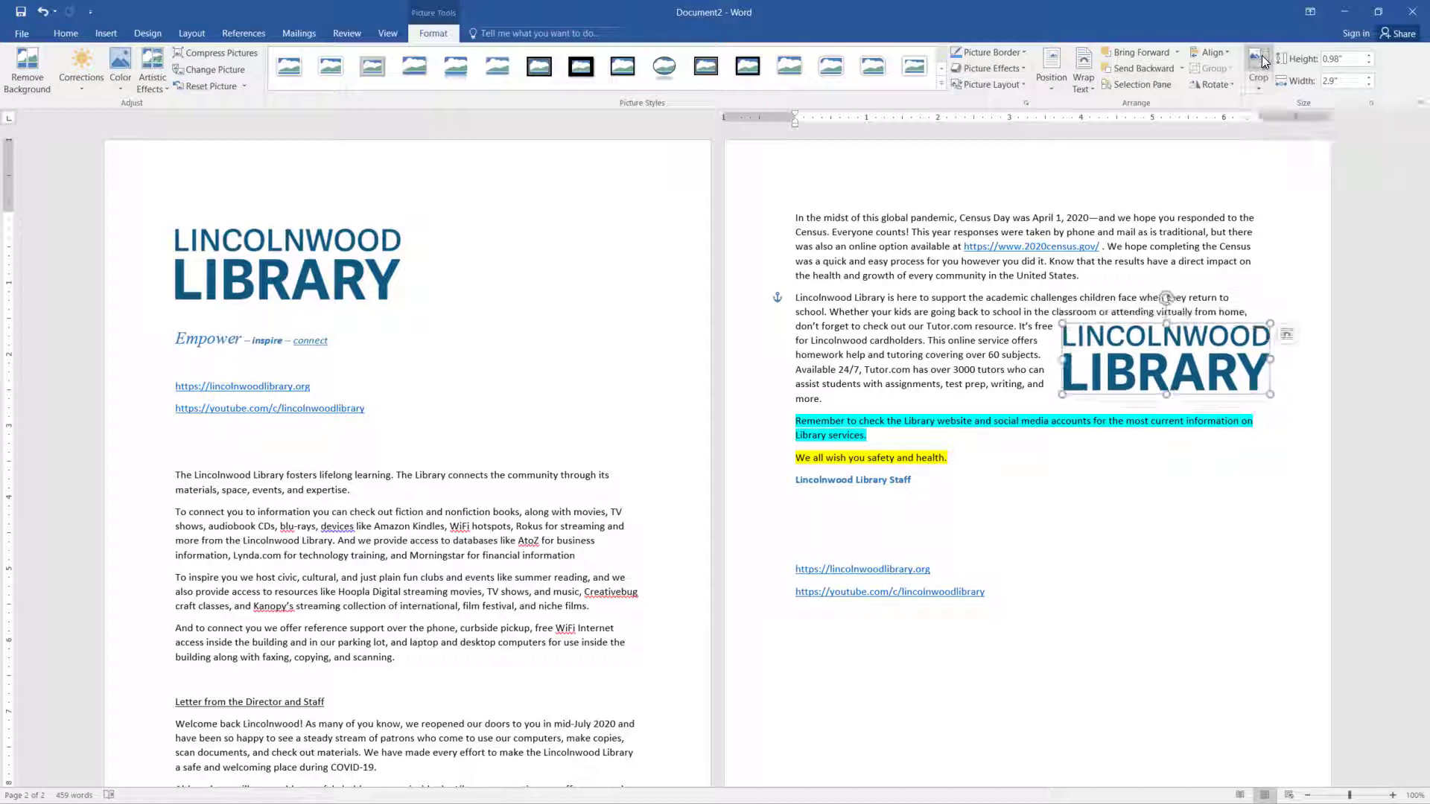
click(1260, 275)
mouse_move(1163, 340)
mouse_down()
mouse_move(1191, 322)
mouse_move(1143, 326)
mouse_move(1199, 319)
mouse_move(1171, 313)
mouse_up()
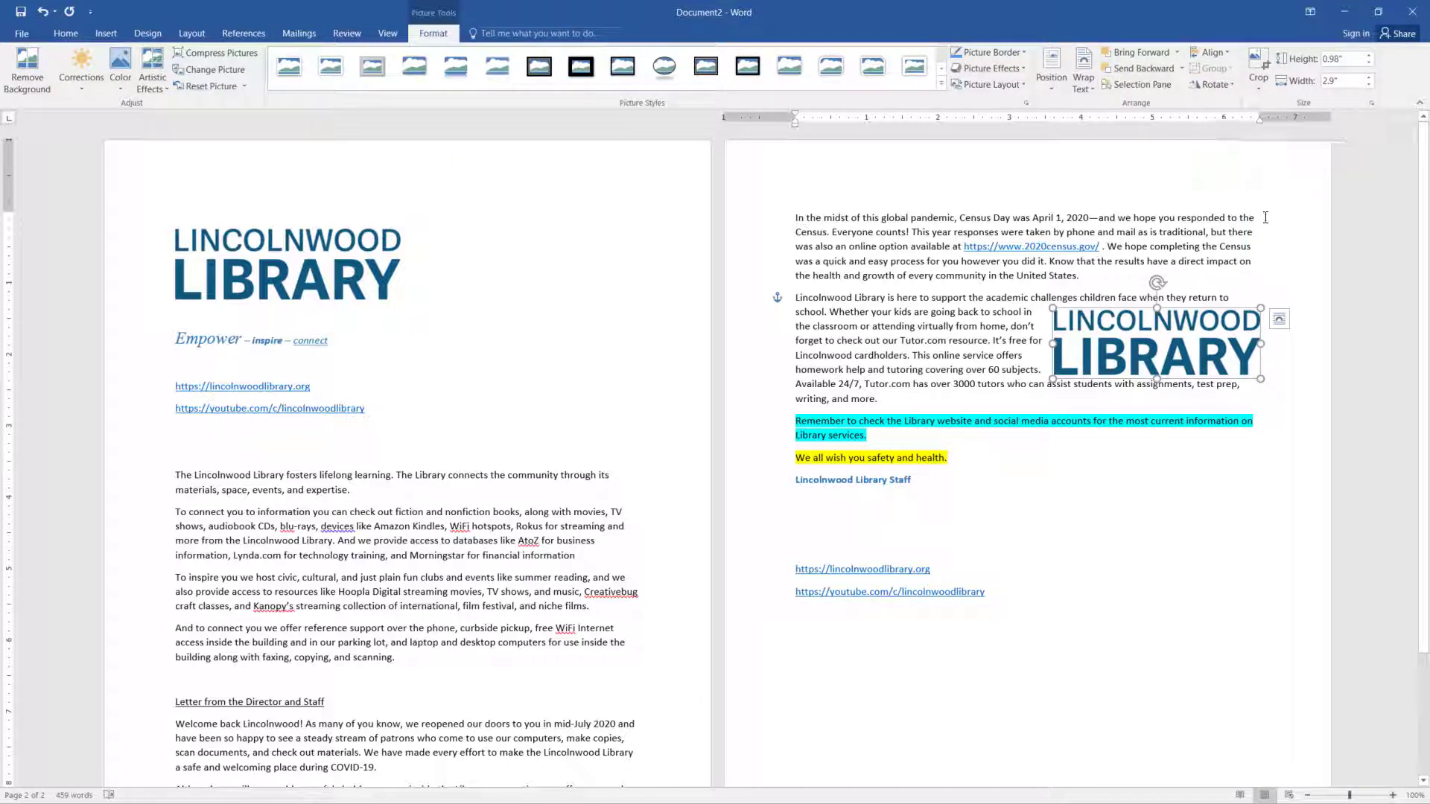
Resize the page 2 logo by exact dimensions, first to a height of 1.5" and finally to a width of 2".
click(1345, 57)
text(1.5)
key(Return)
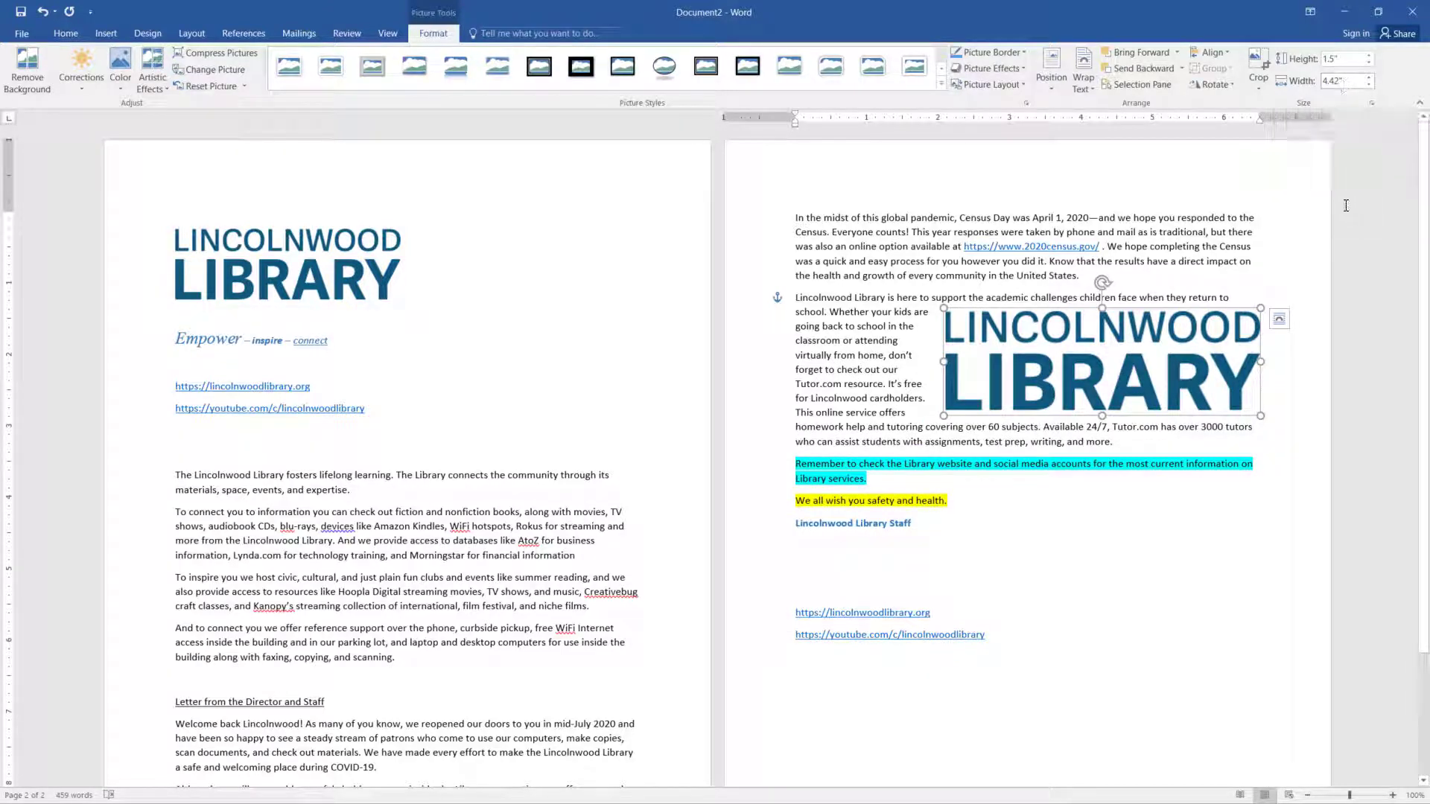
click(1344, 80)
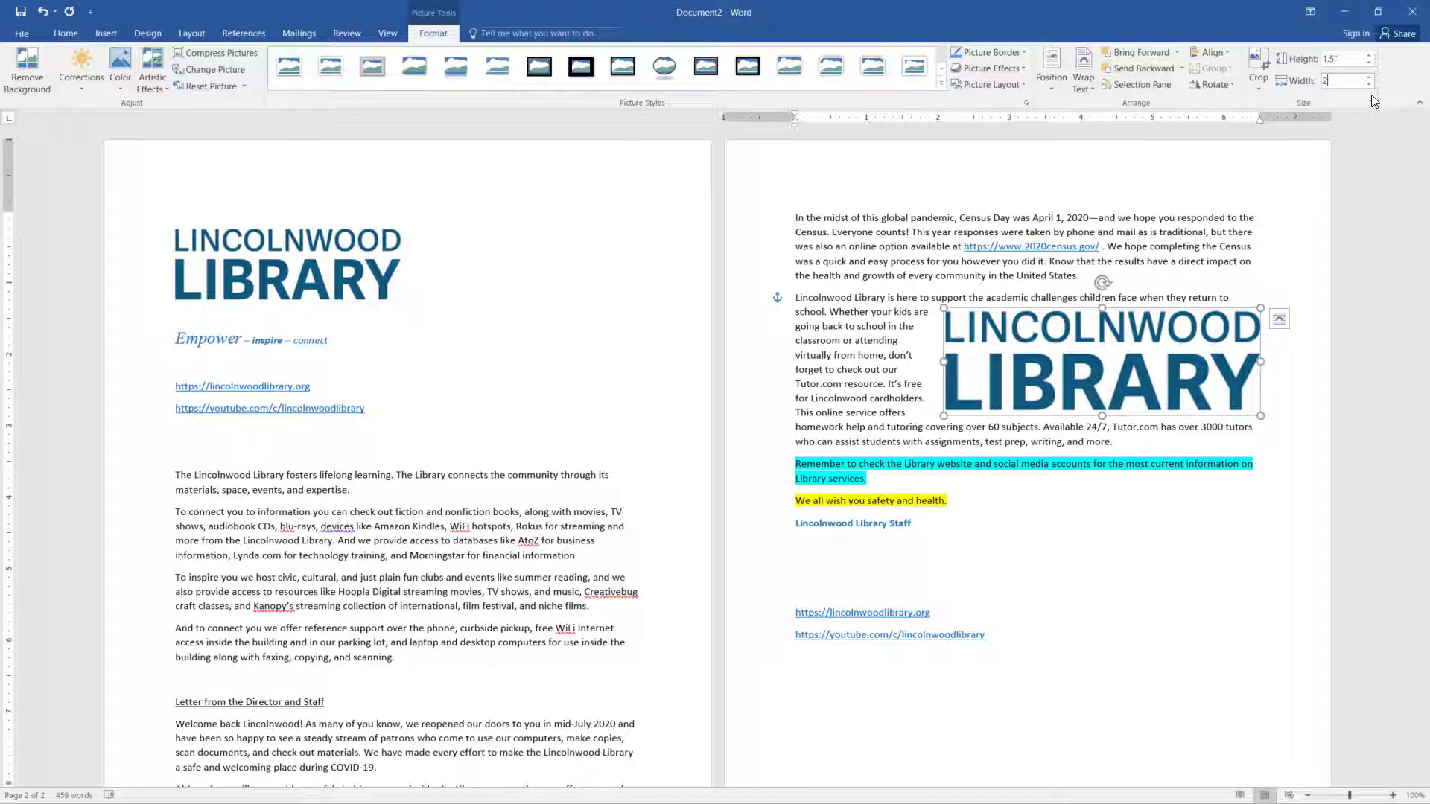
key(Return)
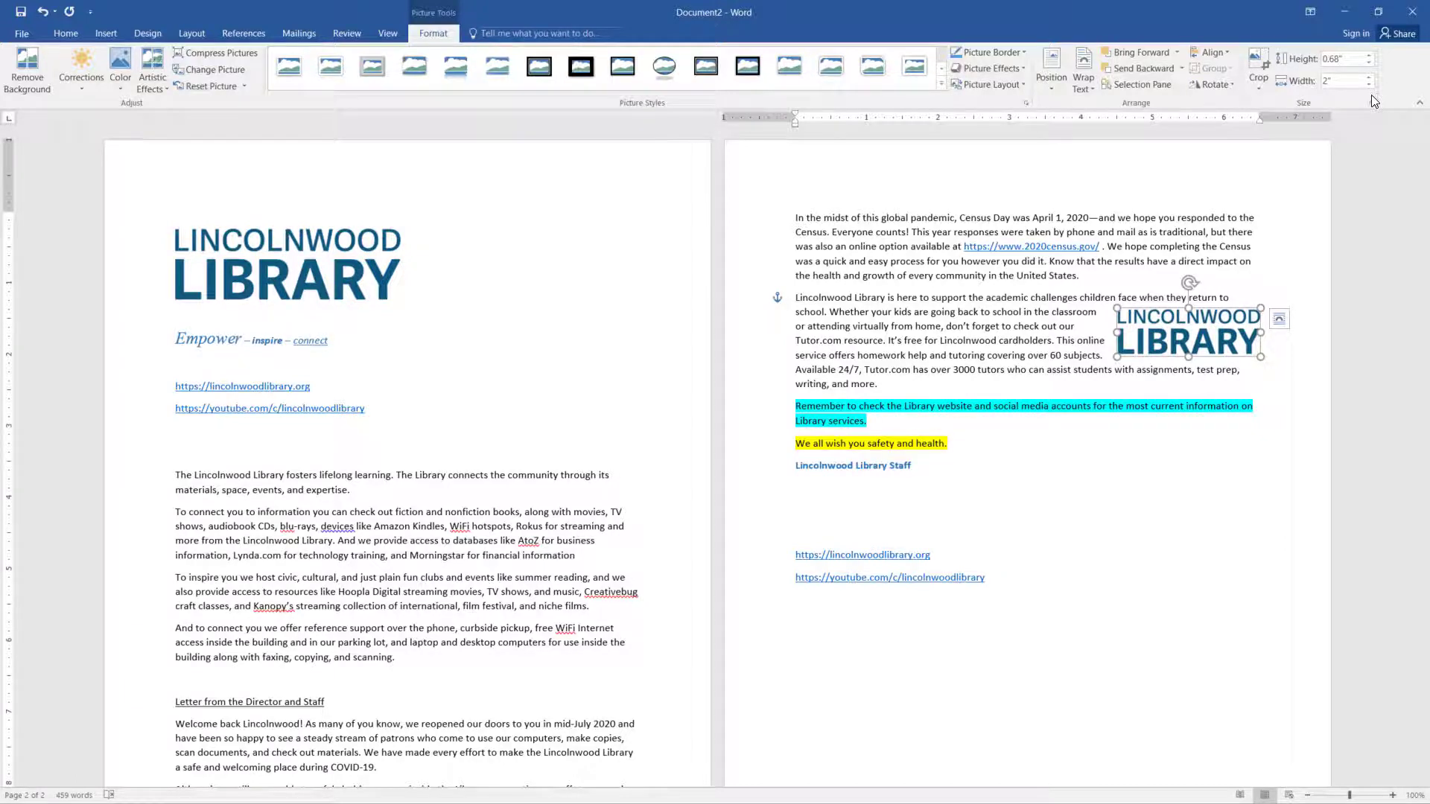
Search Bing's online pictures for "lincolnwood" with the insertion point at the end of the Tutor.com paragraph.
click(915, 380)
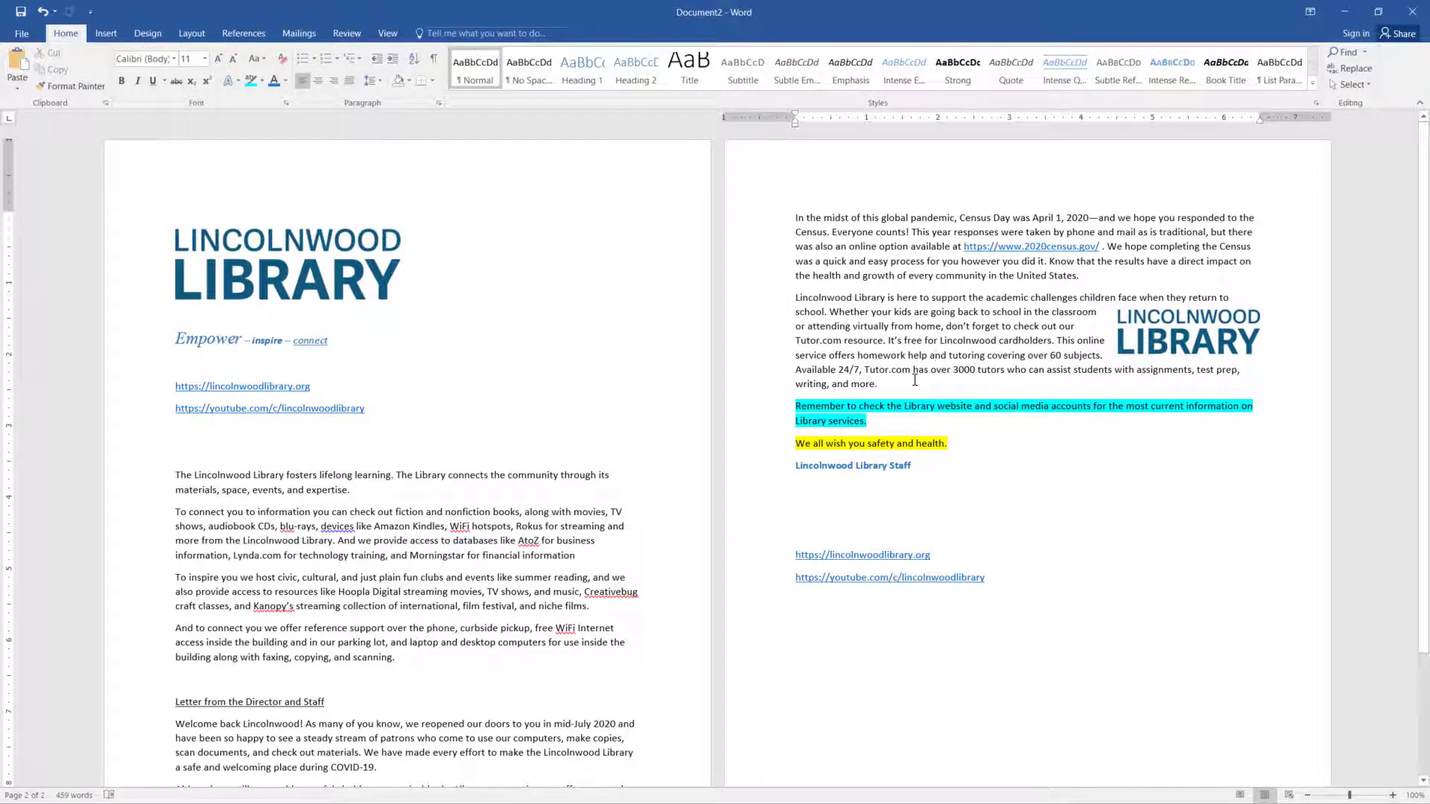
click(105, 35)
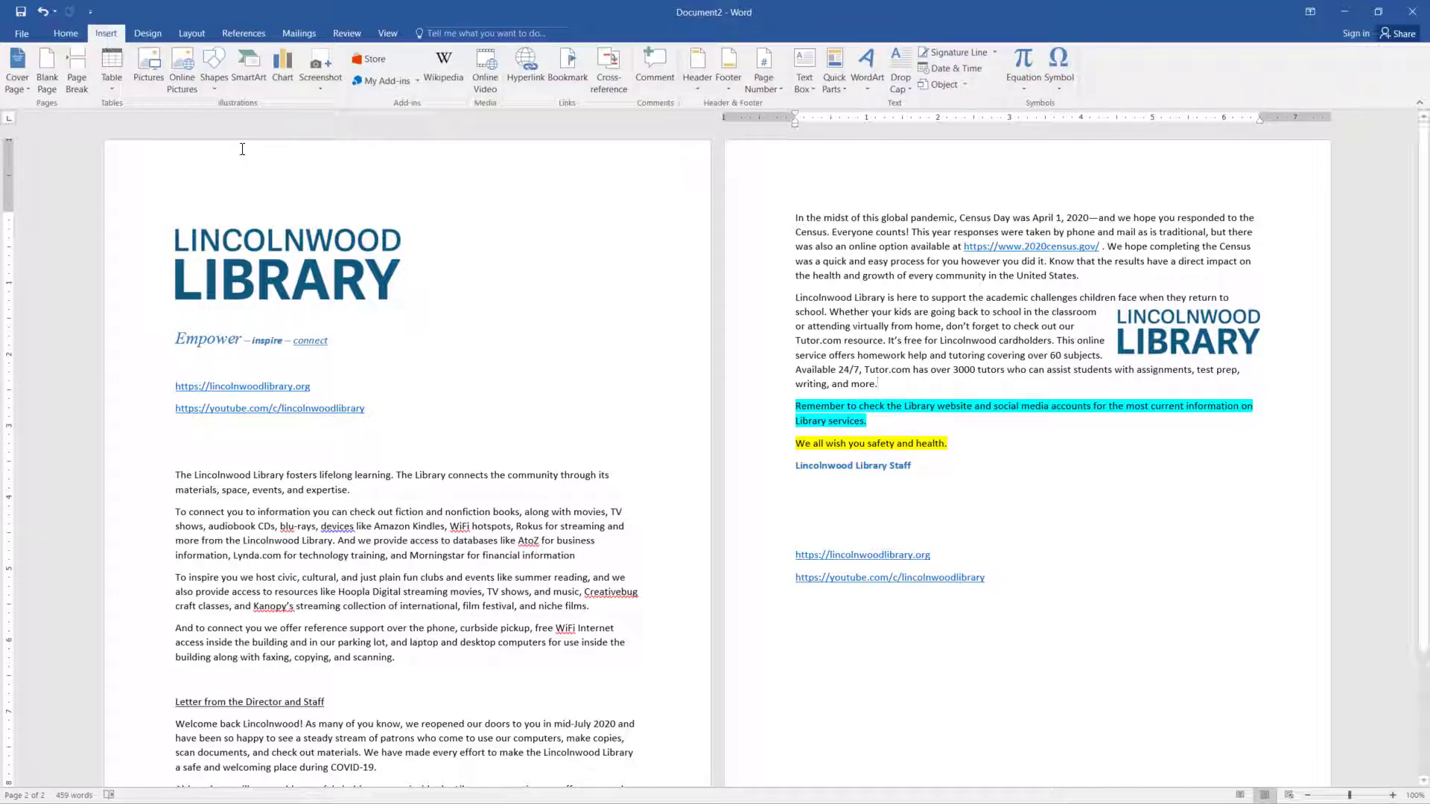
click(185, 86)
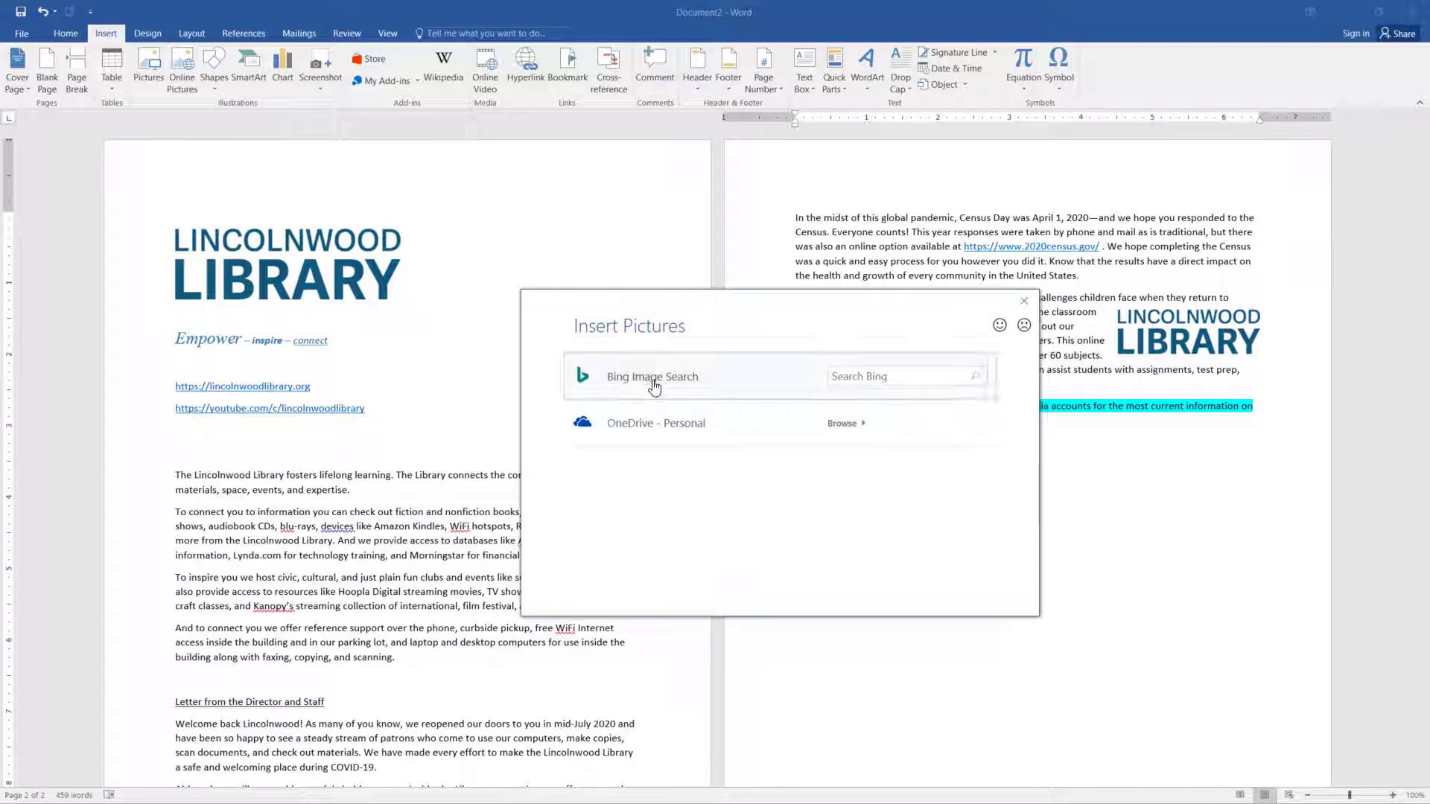
click(885, 384)
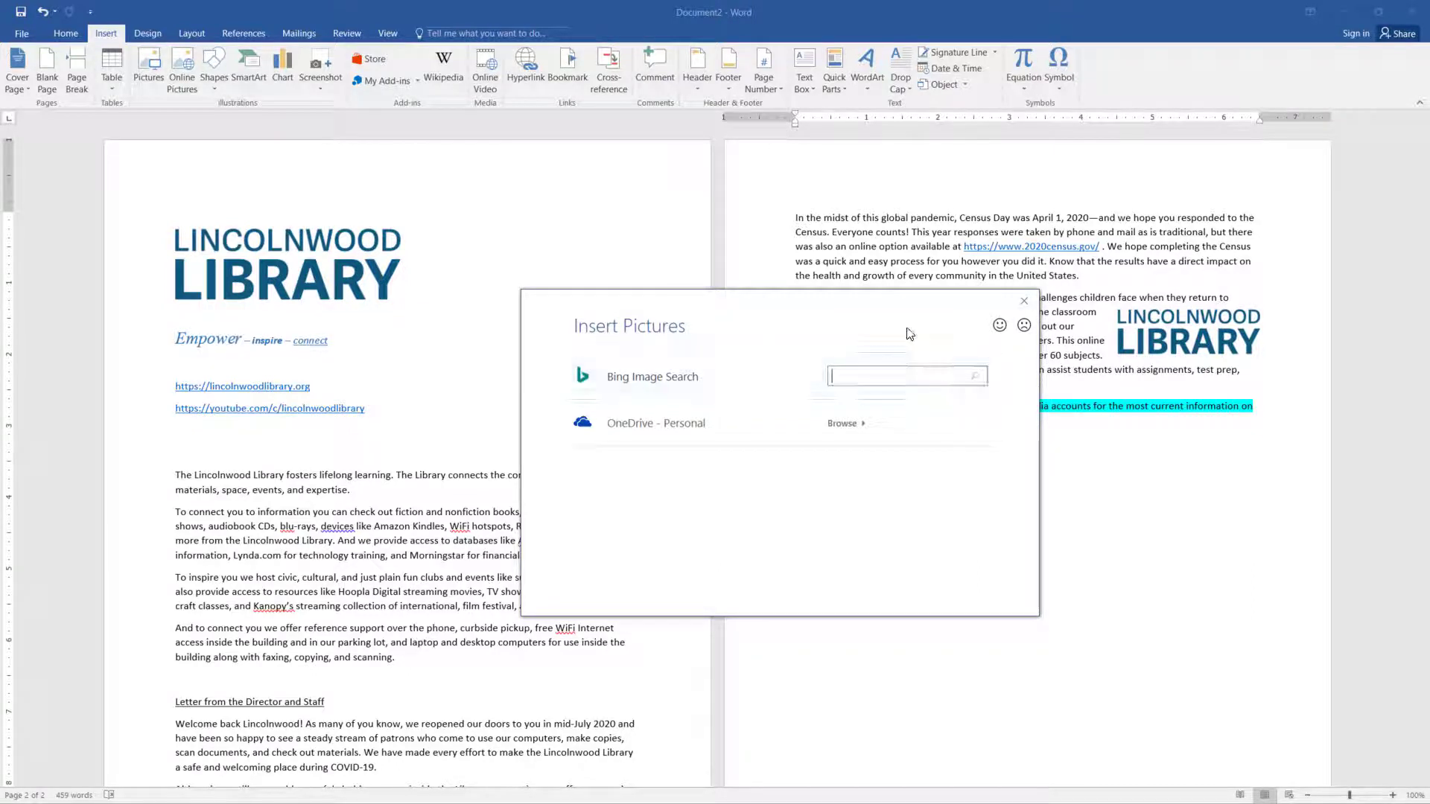
text(lincolnwood)
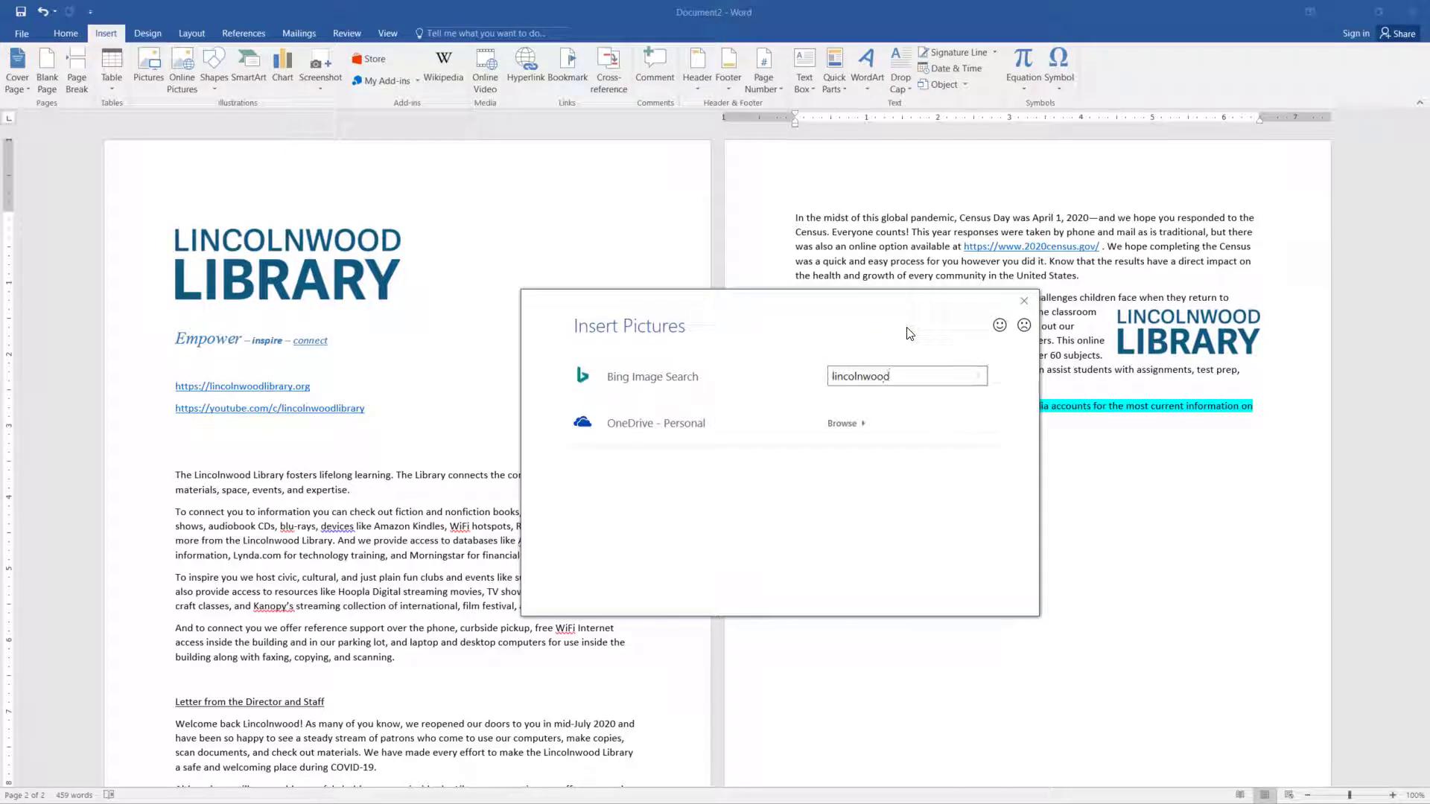
key(Return)
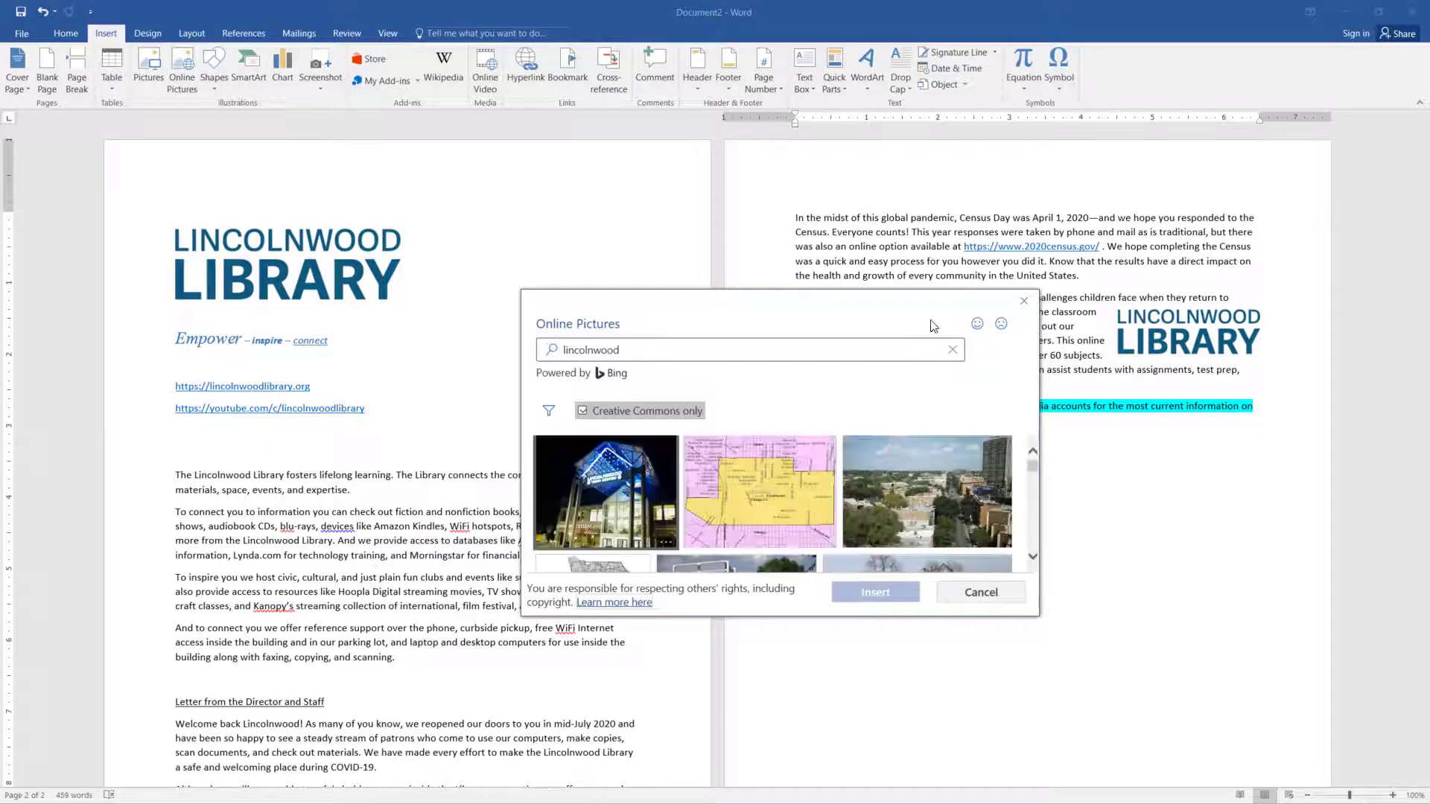
Insert the photo of the white building reflected in water from the online picture results.
click(916, 350)
scroll(933, 469, down, 3)
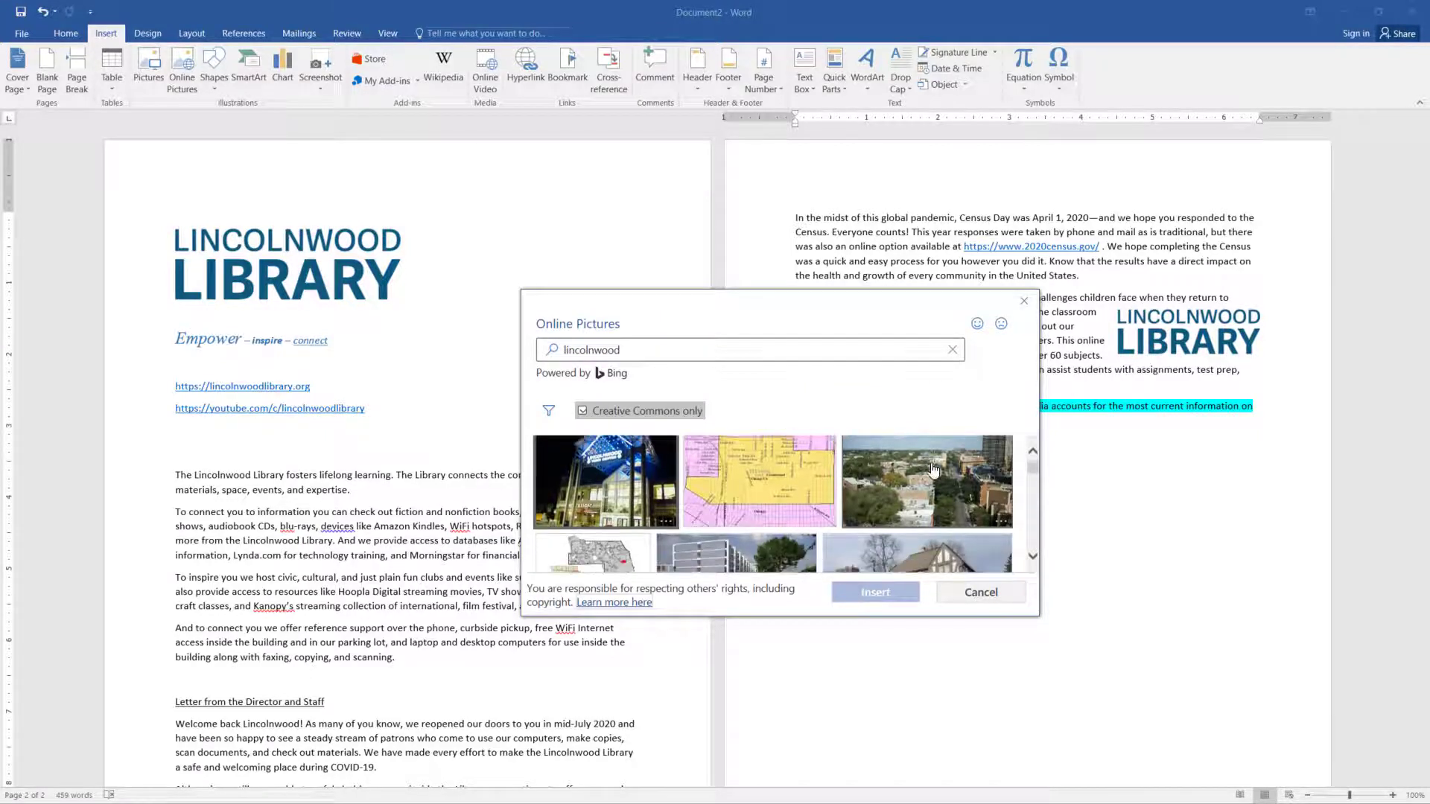
scroll(934, 476, down, 2)
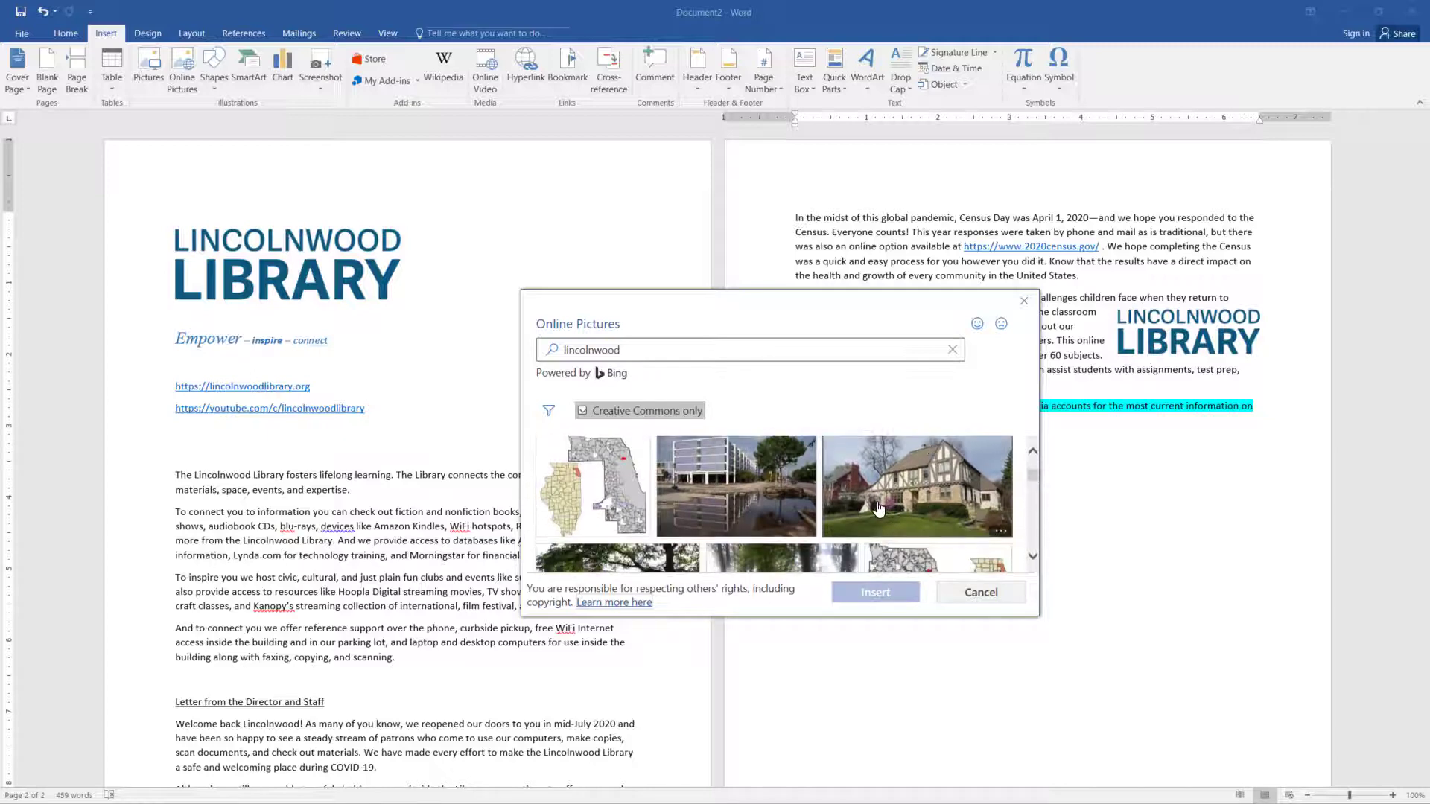
scroll(878, 508, up, 1)
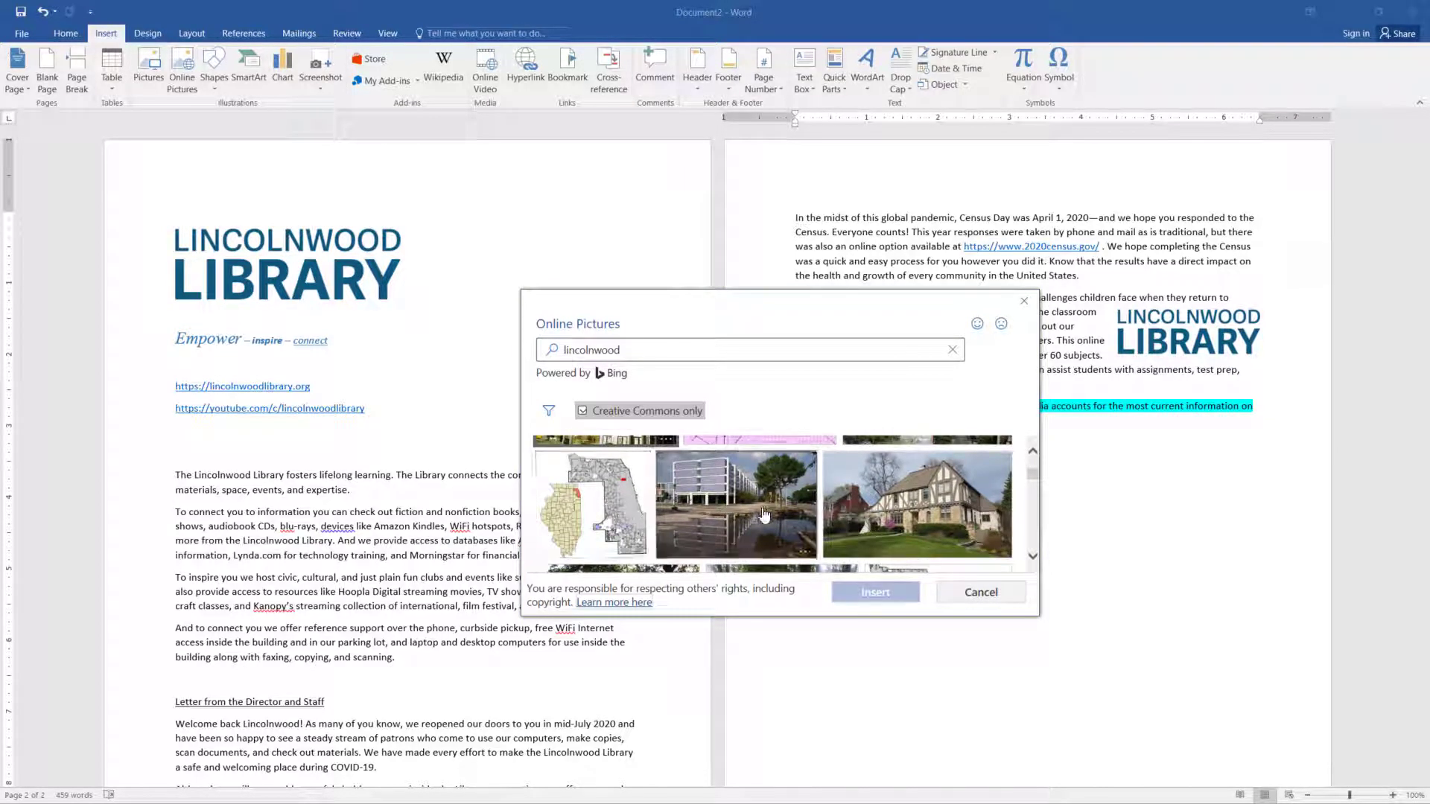
click(760, 511)
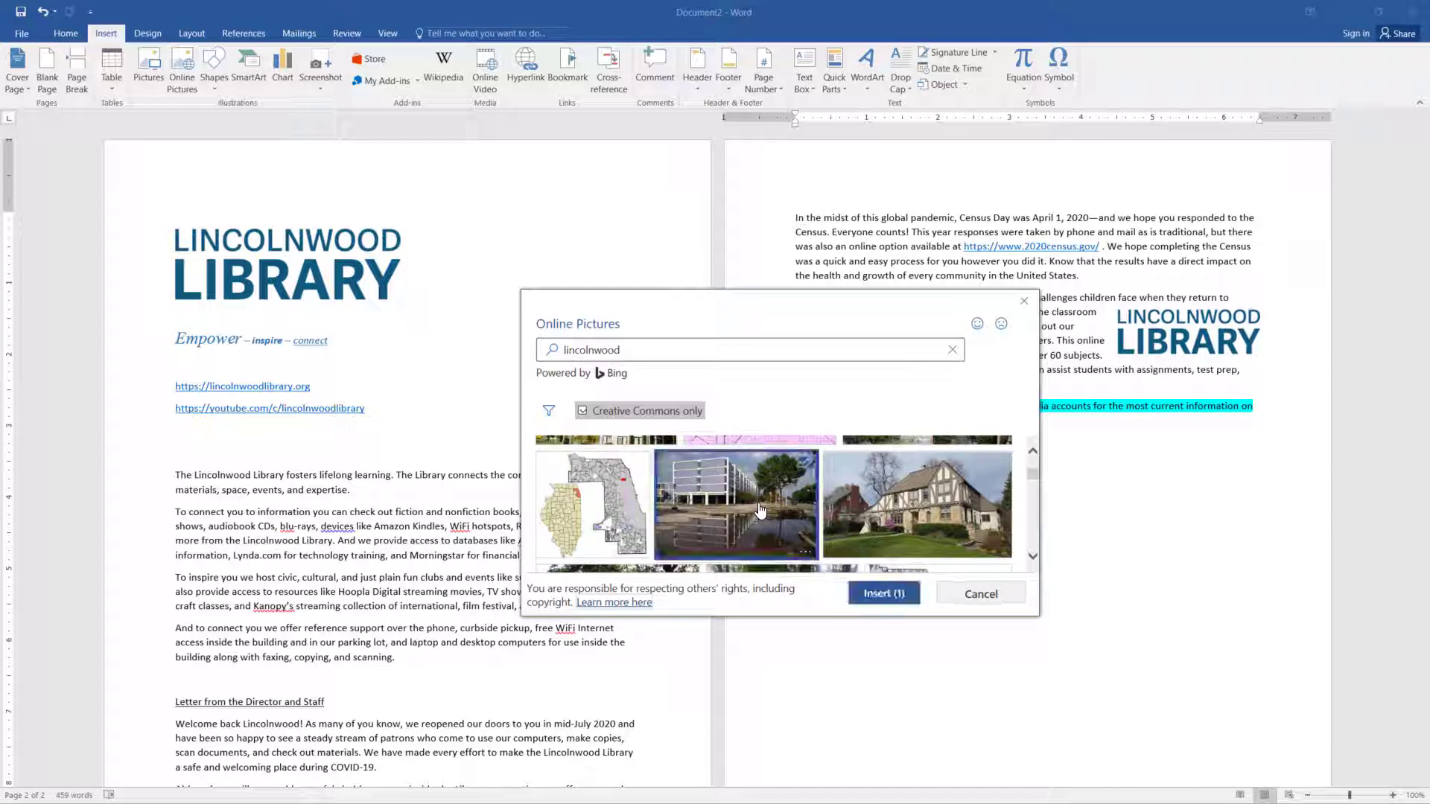
click(884, 595)
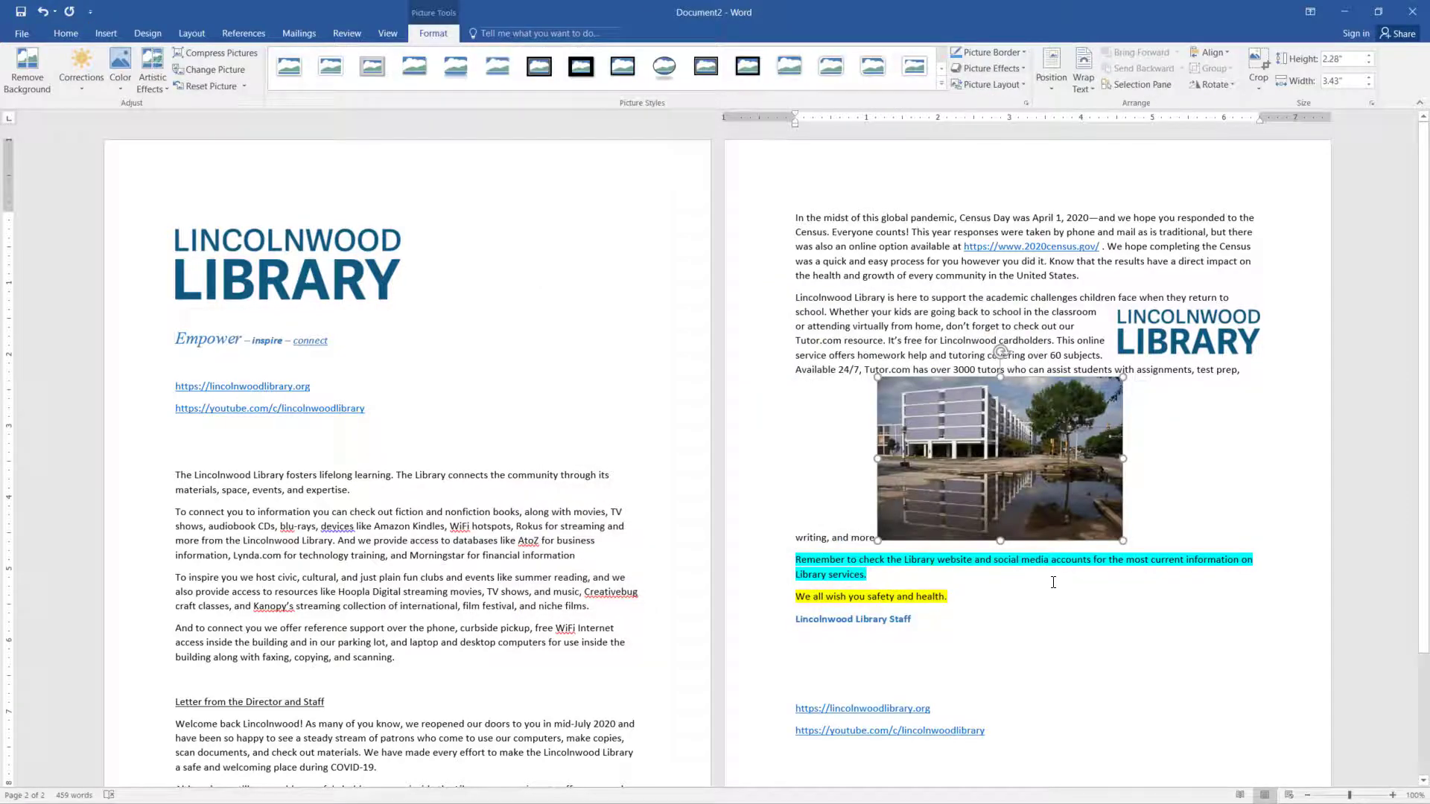
Move the building photo to the blank area between the Lincolnwood Library Staff line and the web links.
scroll(1004, 550, down, 3)
click(982, 532)
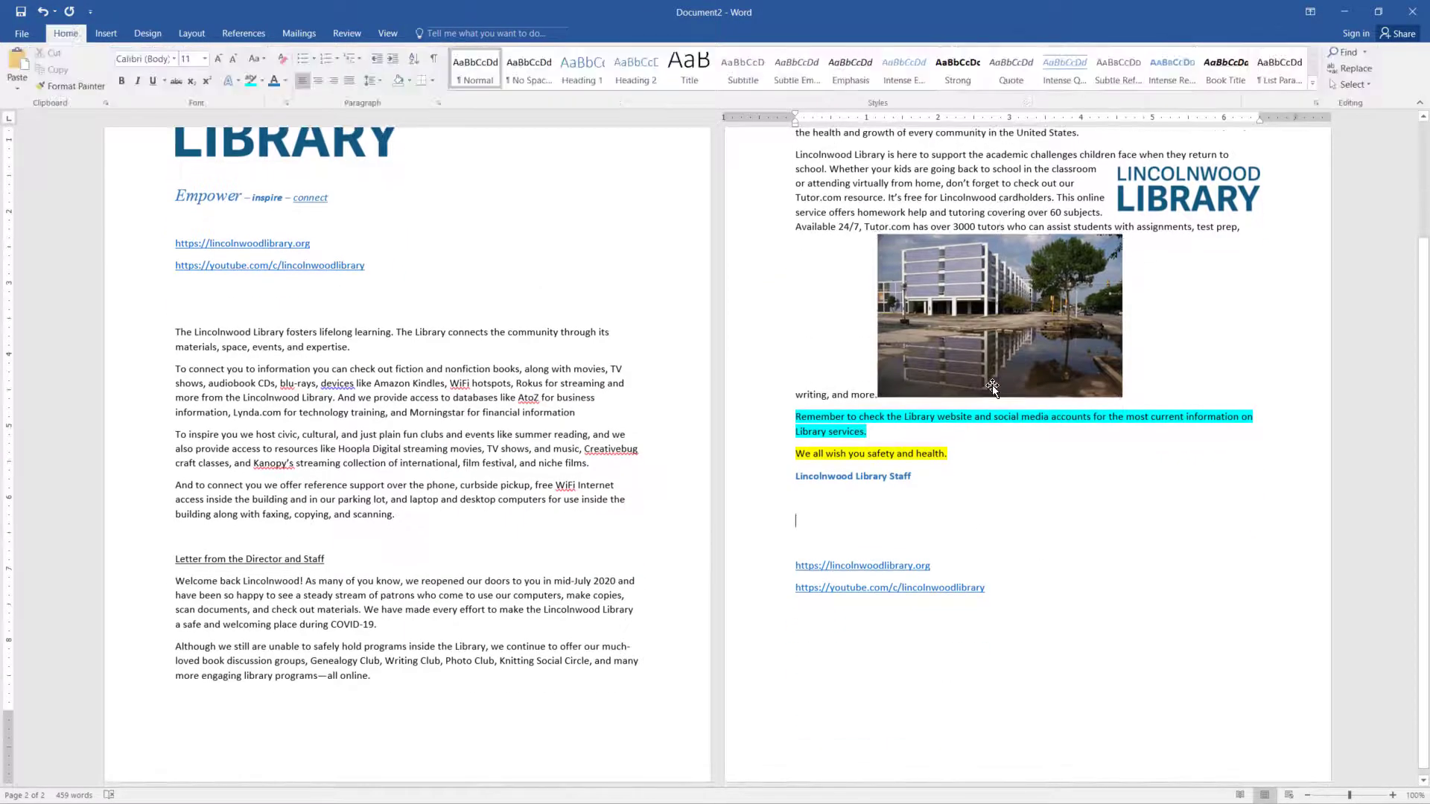
click(995, 317)
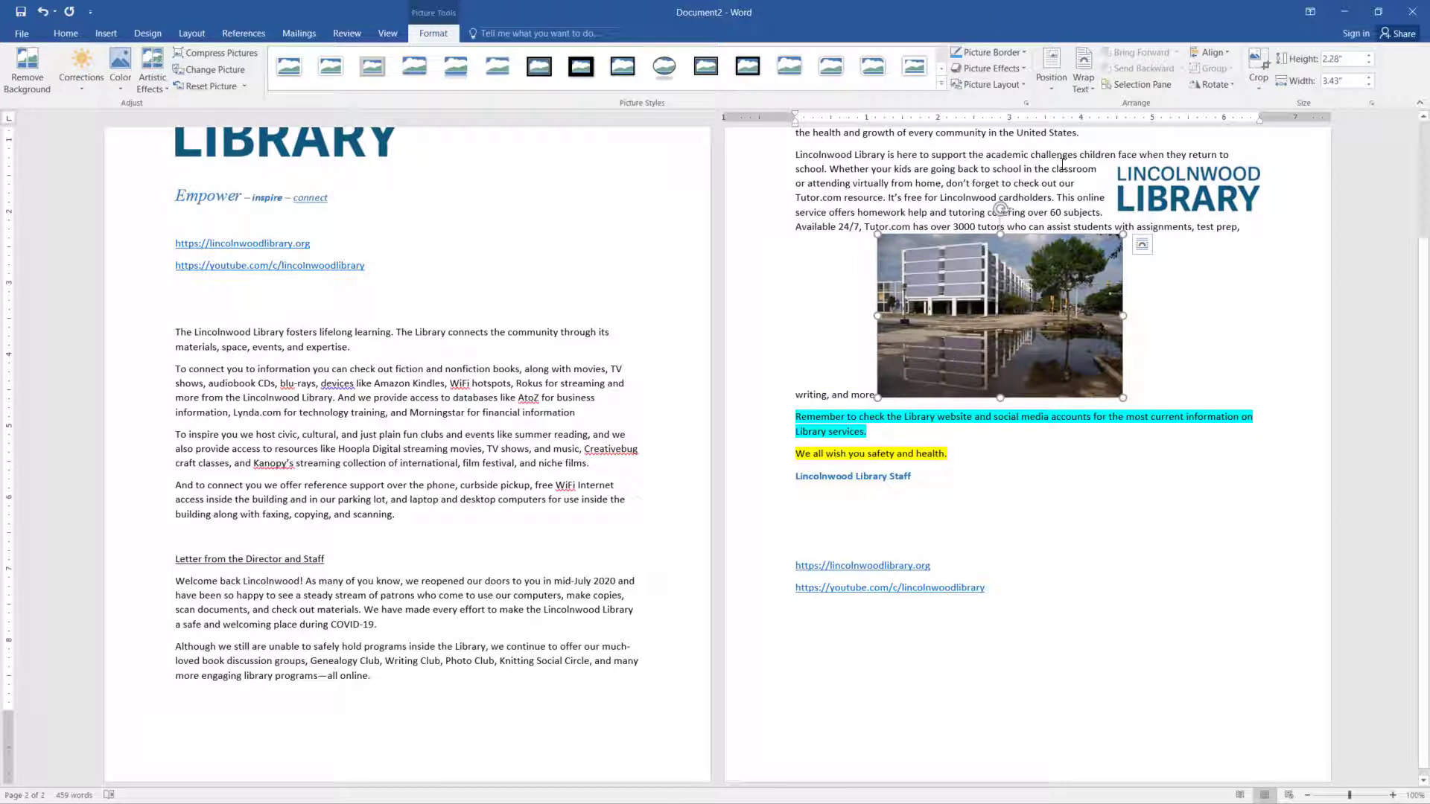
click(1082, 85)
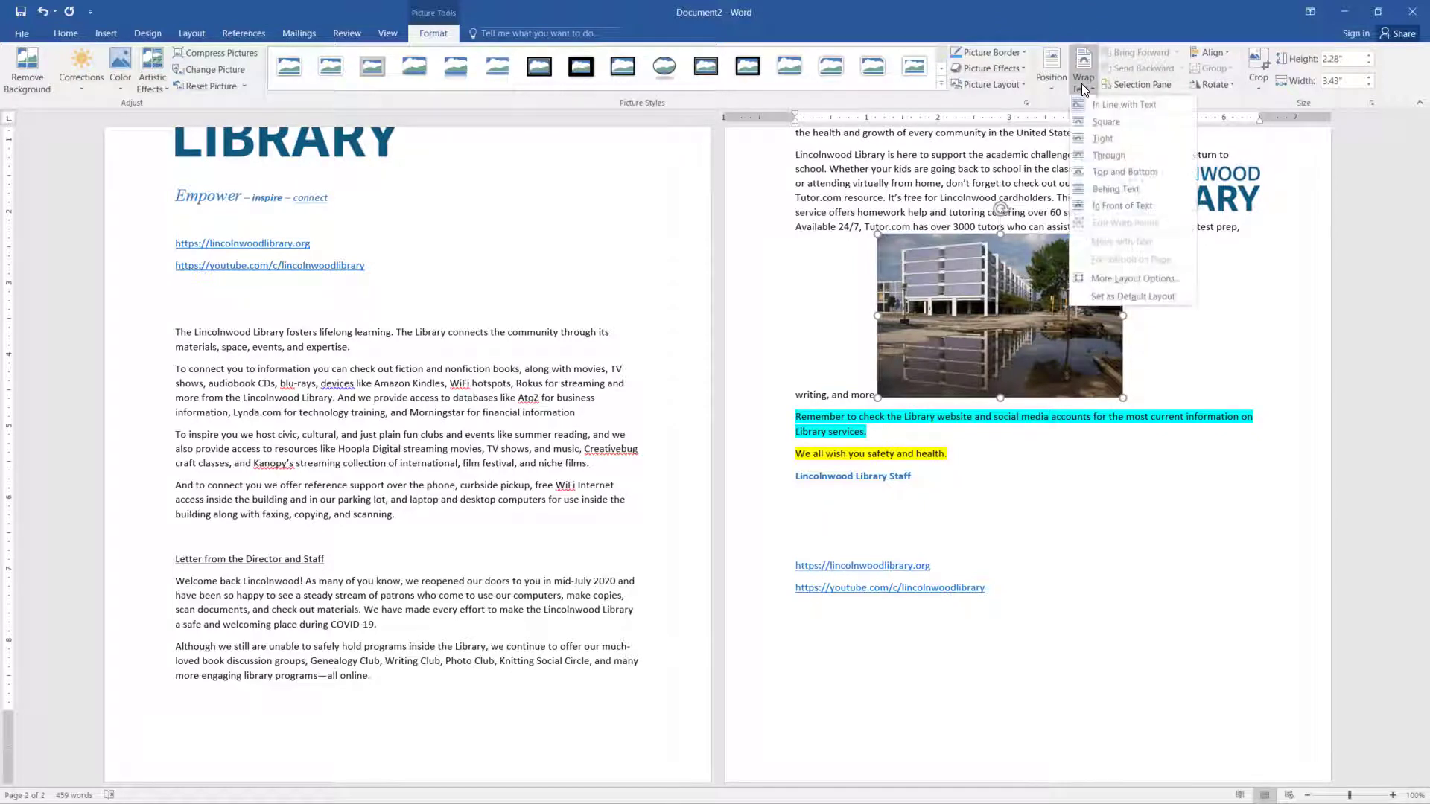
click(1058, 12)
click(1042, 490)
click(1023, 319)
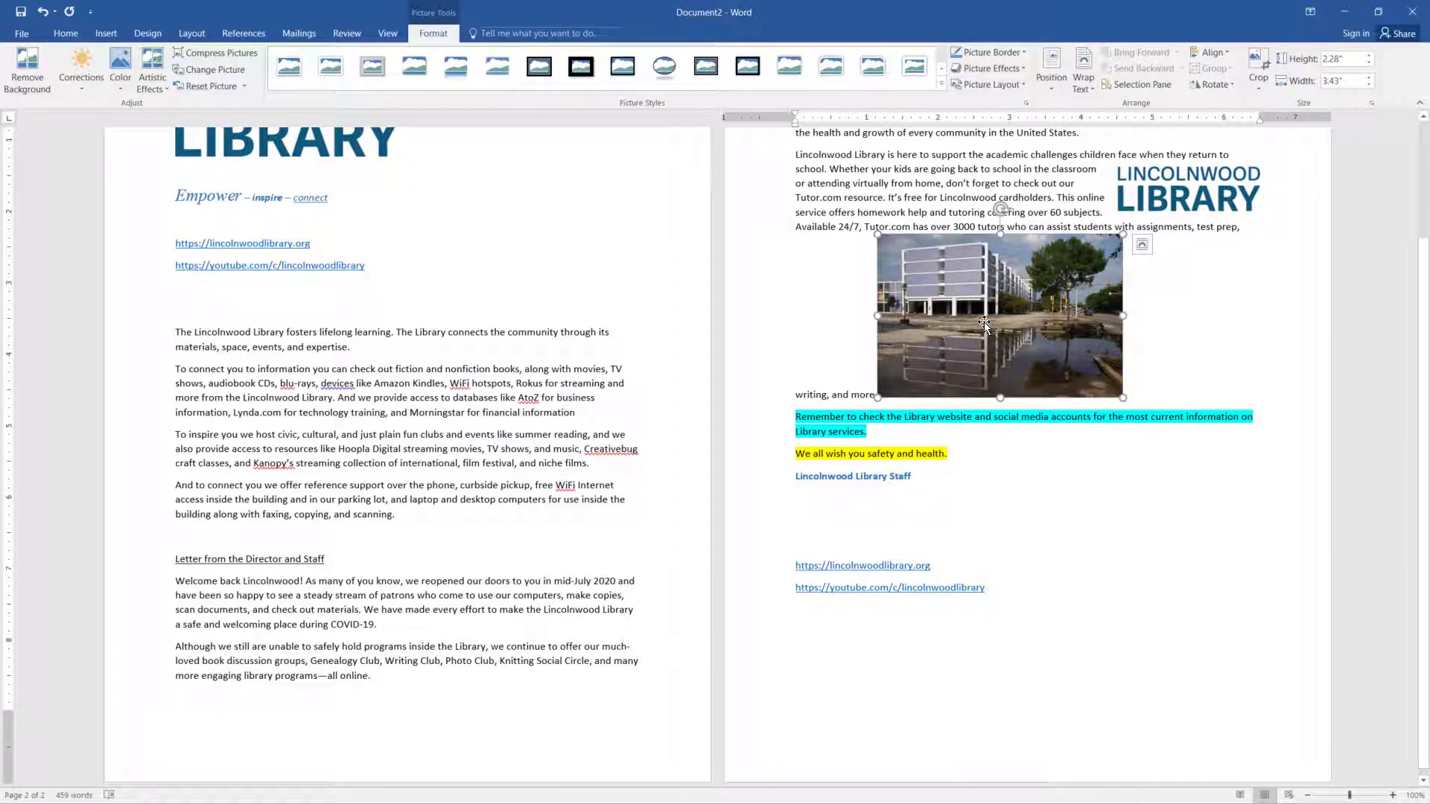
mouse_move(977, 310)
mouse_down()
mouse_move(834, 547)
mouse_move(824, 536)
mouse_up()
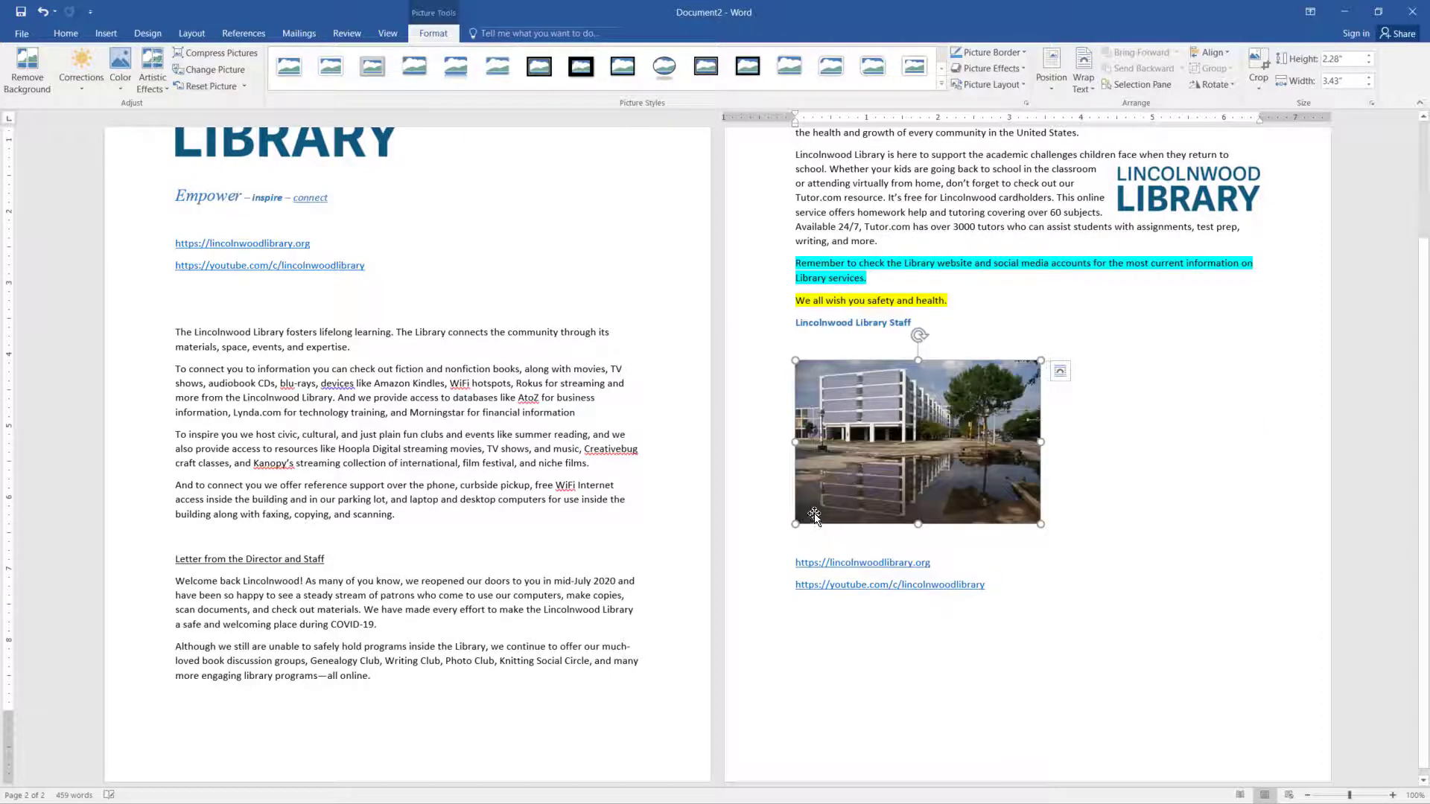
click(844, 344)
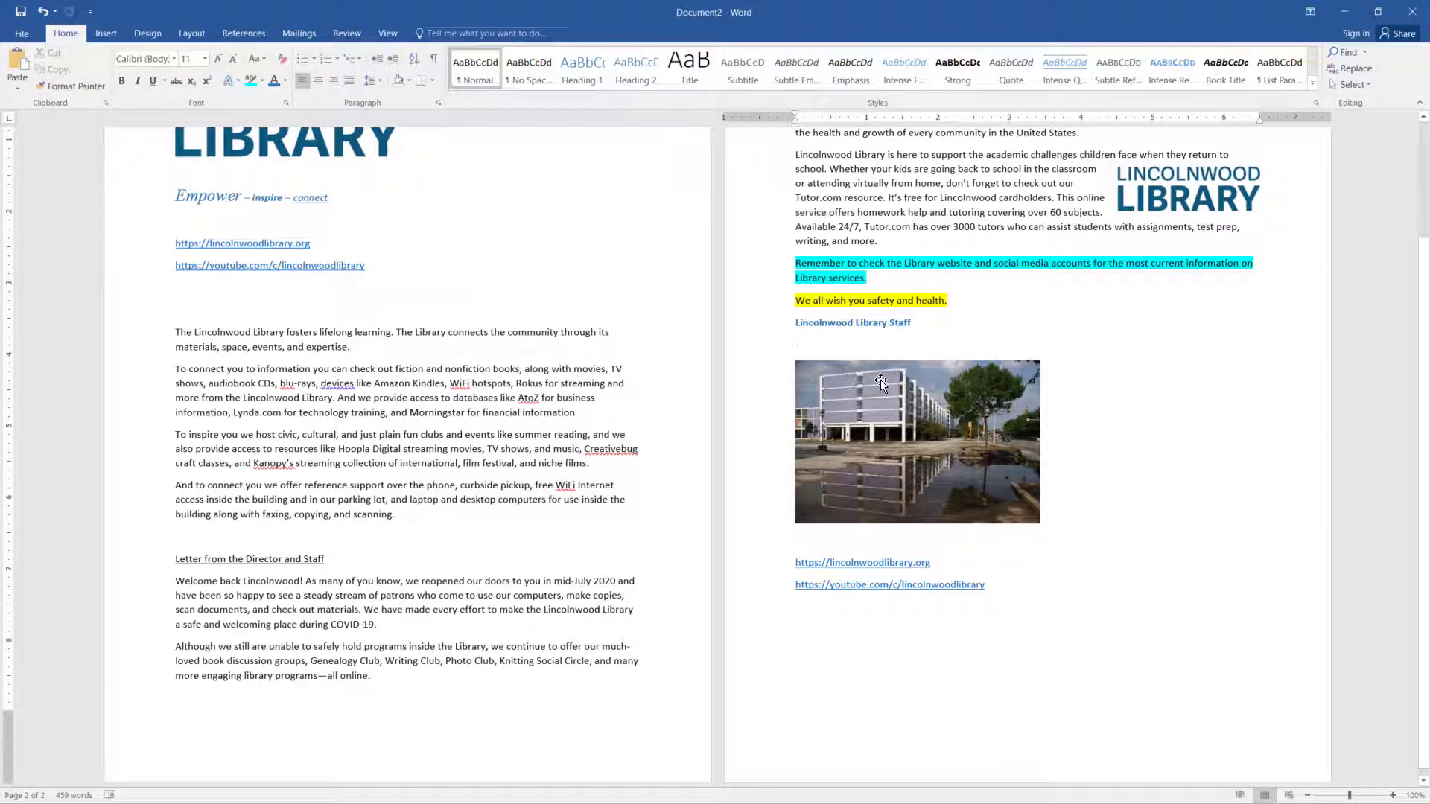
Delete the page 2 logo from the Tutor.com paragraph.
click(1160, 197)
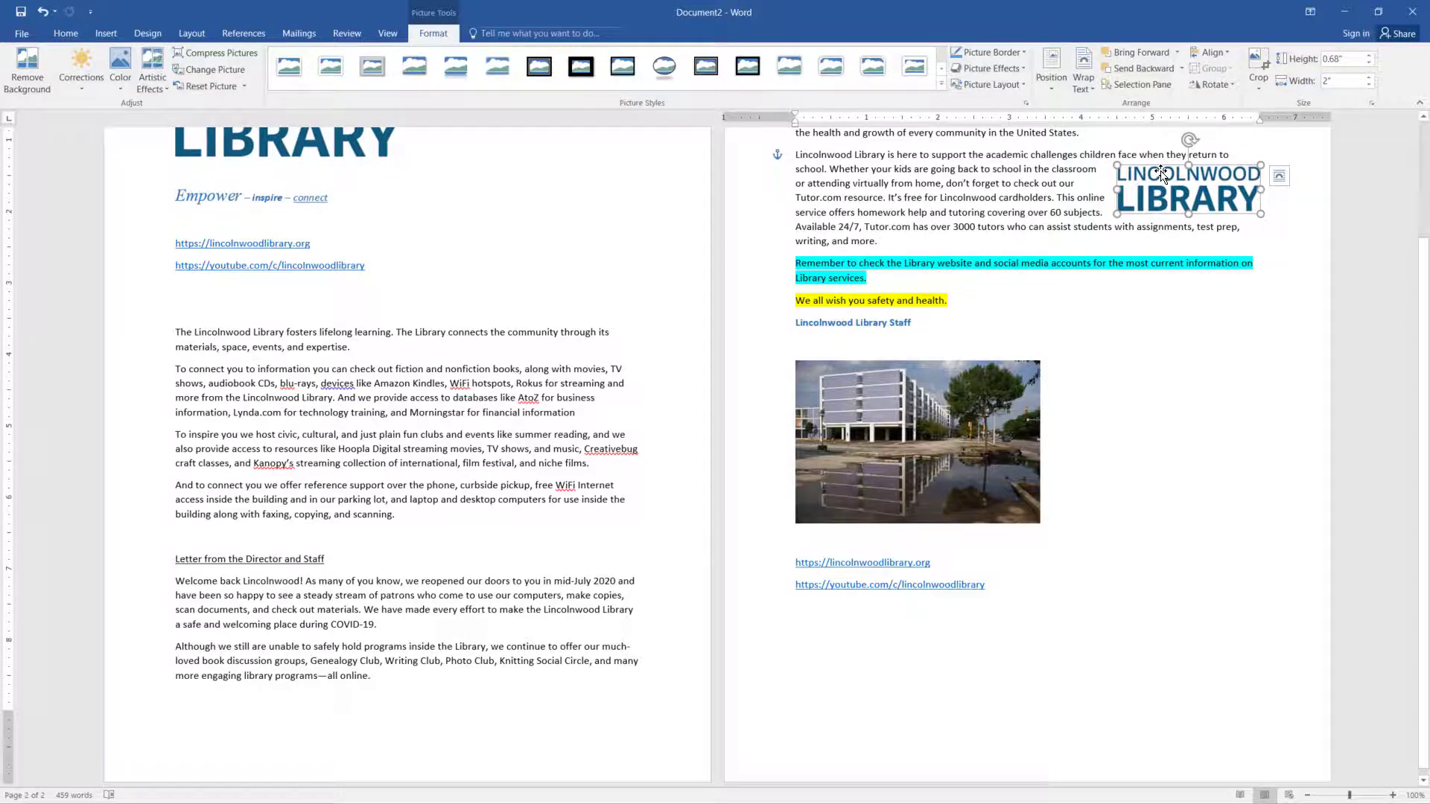
key(Delete)
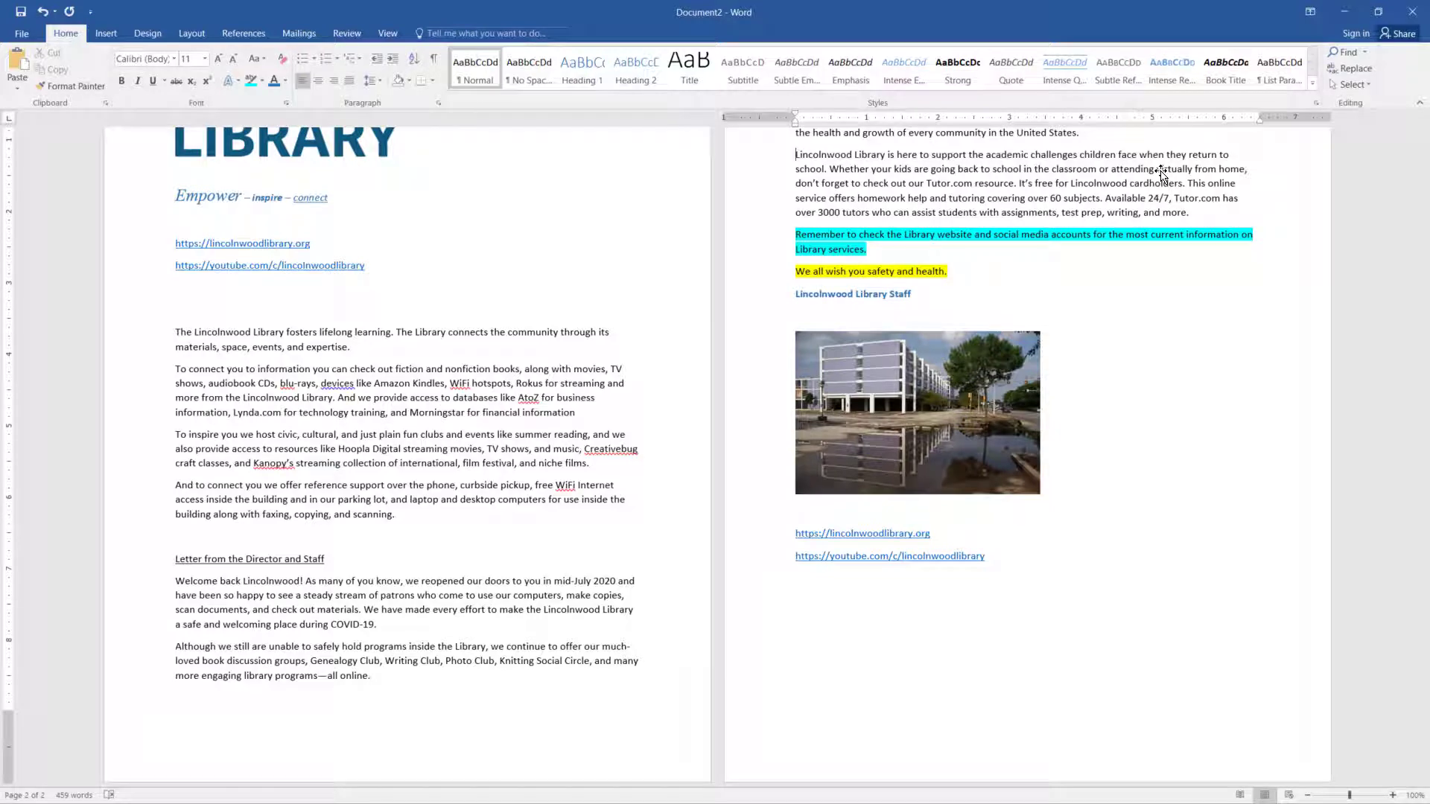
scroll(624, 533, up, 3)
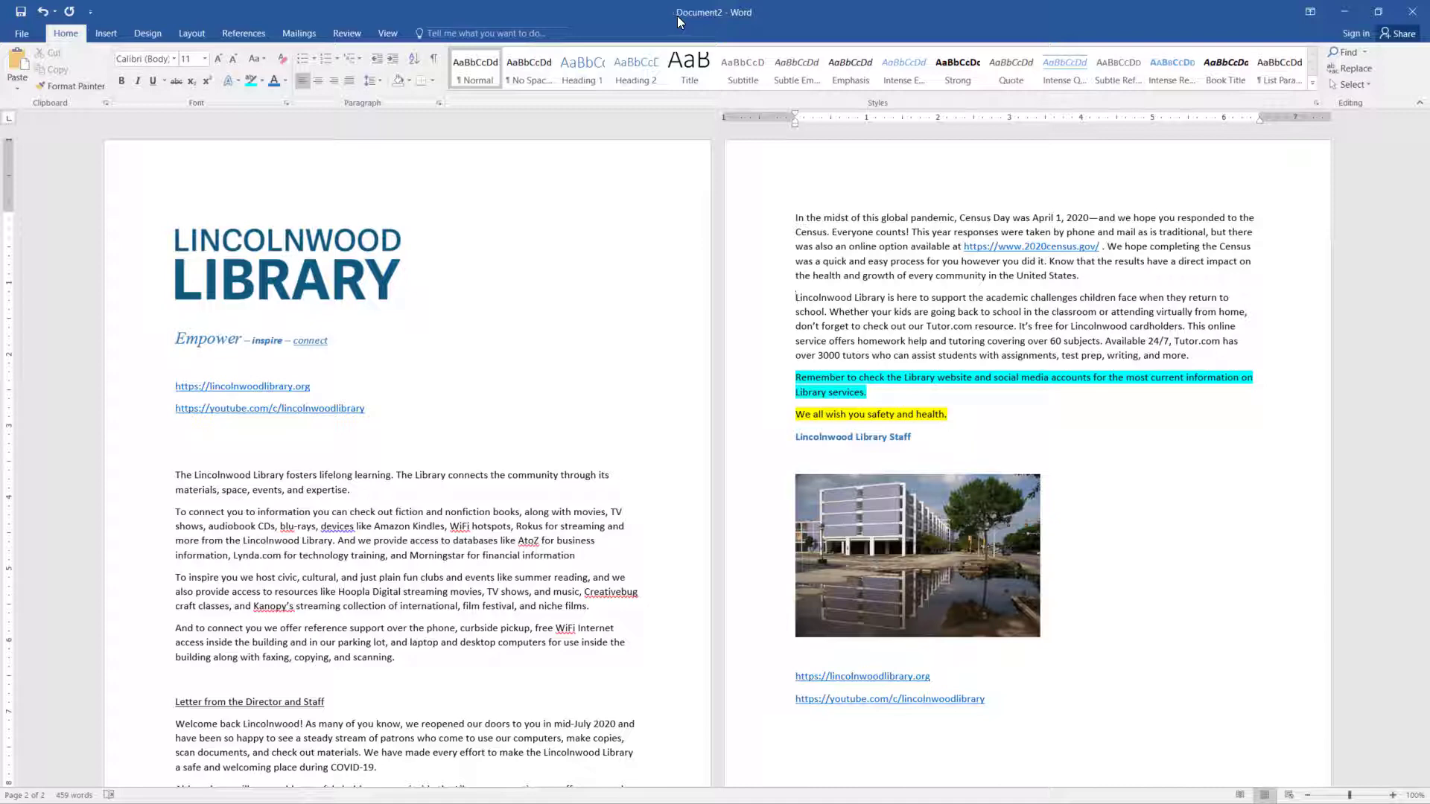
Start saving a copy of the document to the Desktop under the file name "Lincolnwood Example document".
click(28, 37)
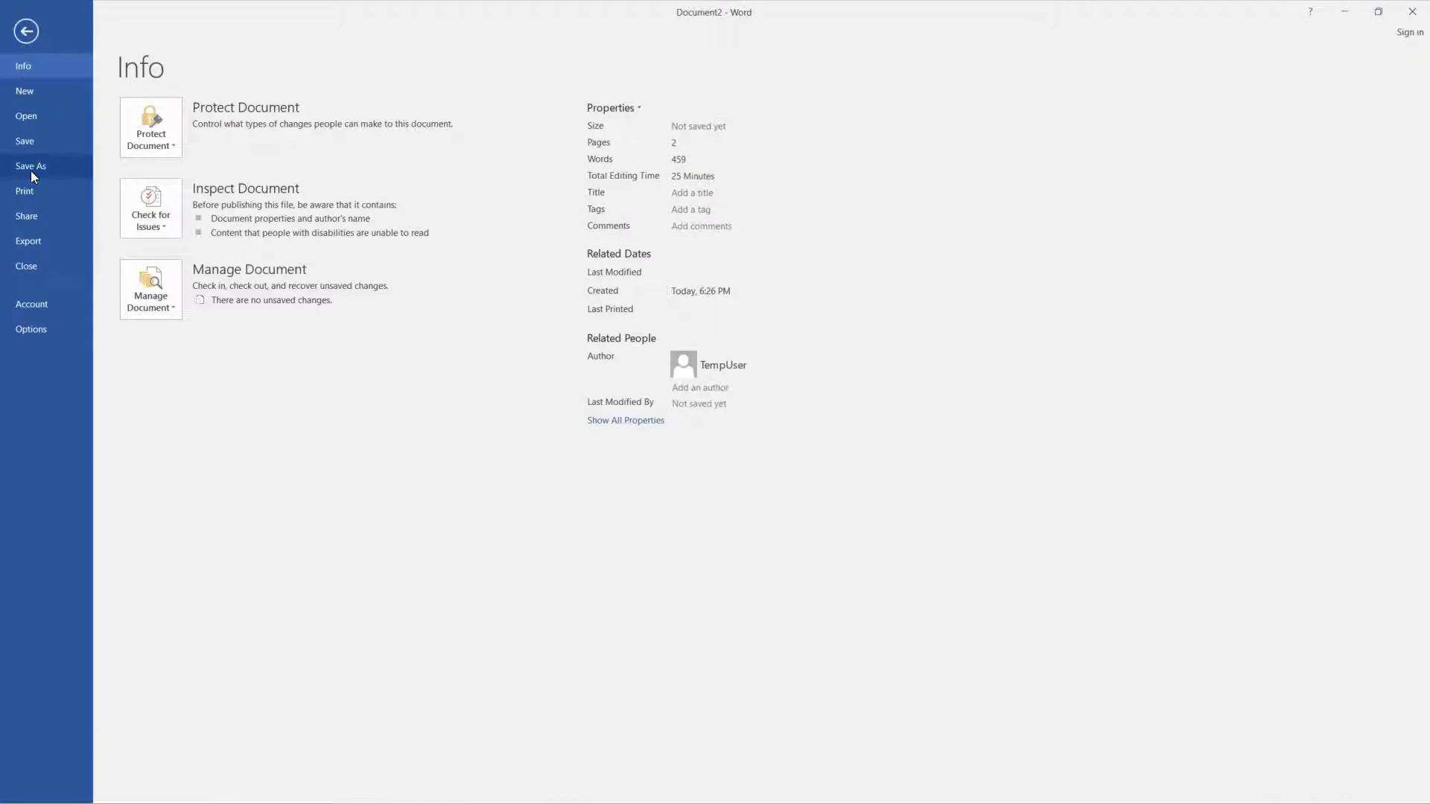
click(30, 170)
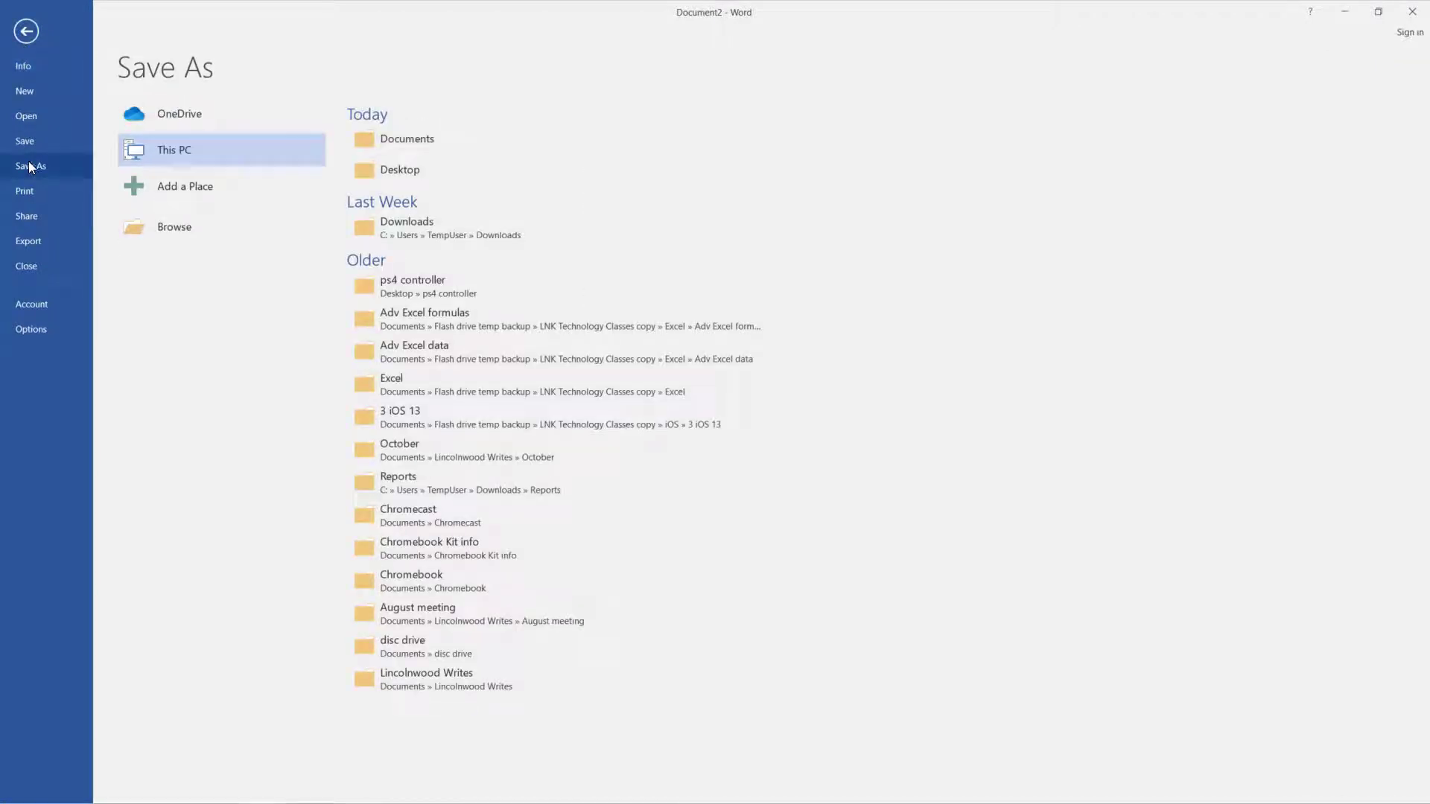
click(395, 170)
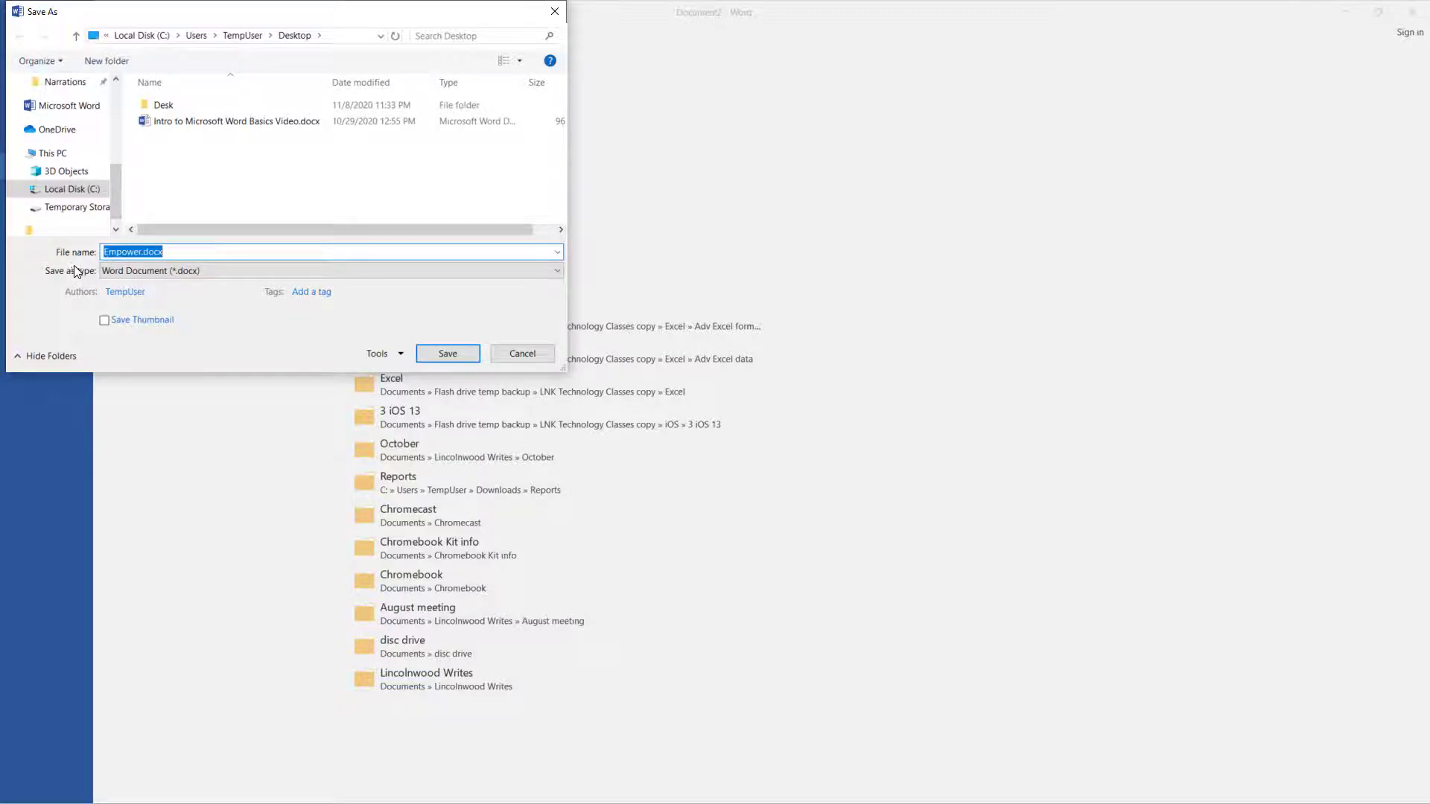
click(174, 250)
key(BackSpace)
key(BackSpace)
key(BackSpace)
key(BackSpace)
key(BackSpace)
key(BackSpace)
key(BackSpace)
key(BackSpace)
key(BackSpace)
key(BackSpace)
key(BackSpace)
text(Lincolnwood Example)
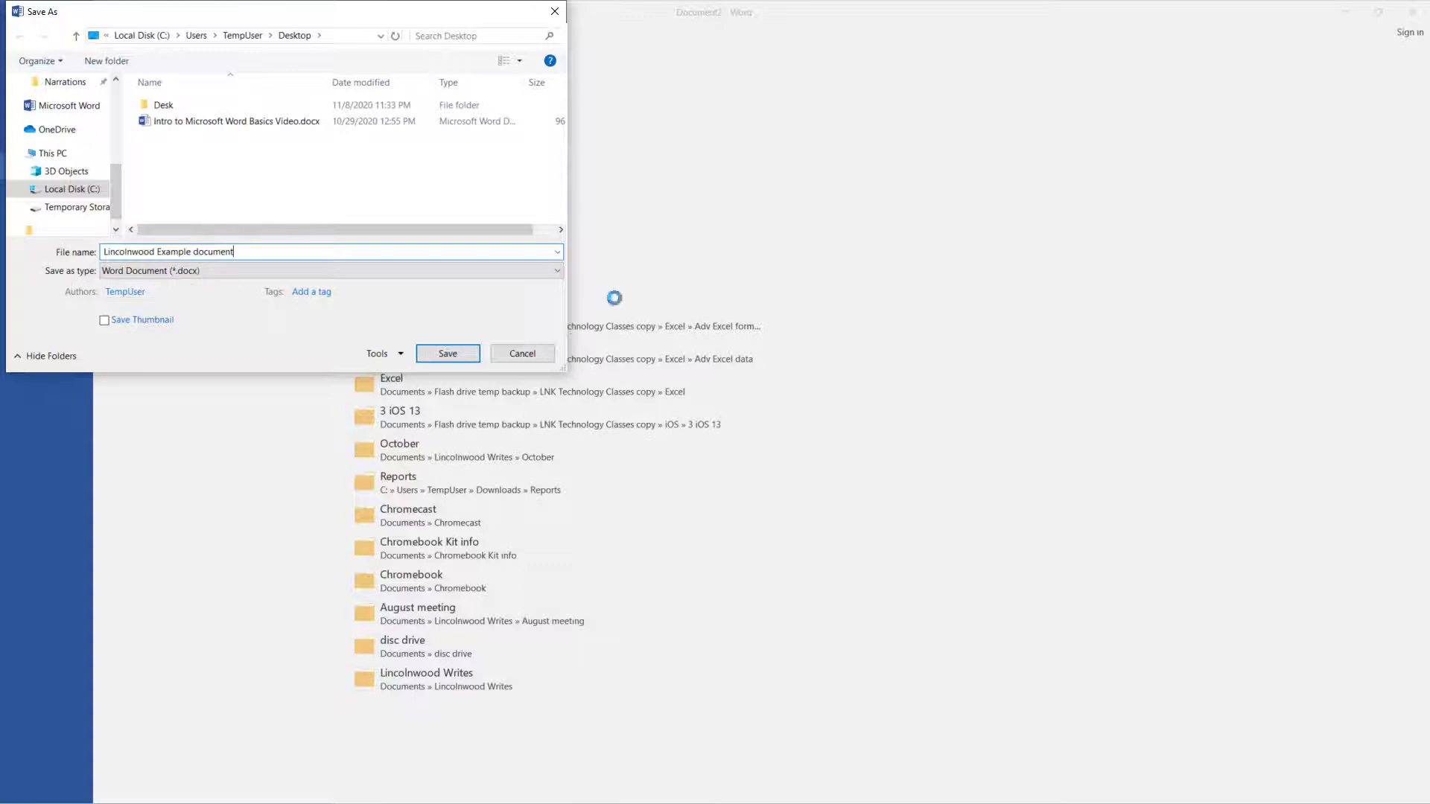
Choose Word Document (*.docx) as the file type and save the document.
click(560, 273)
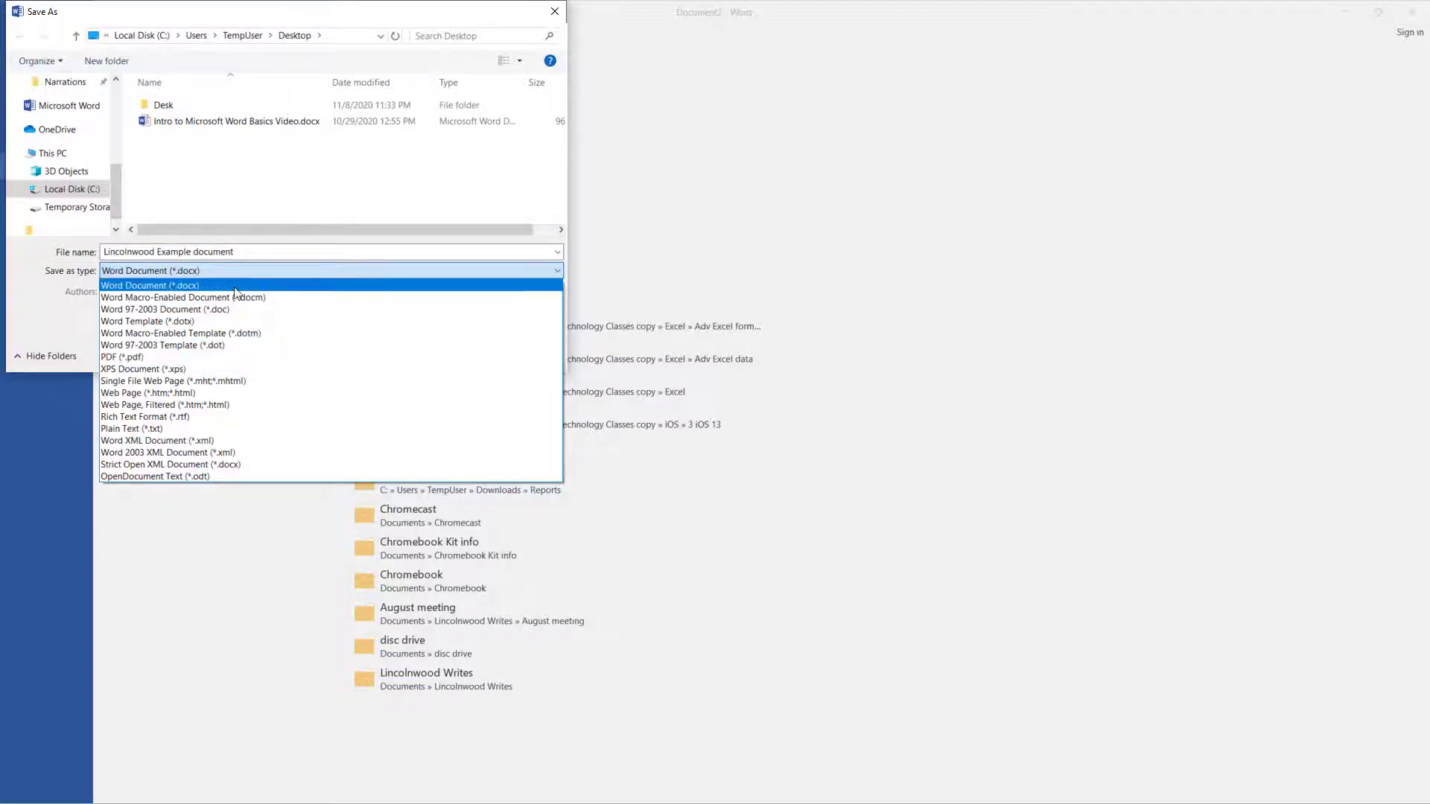
click(186, 287)
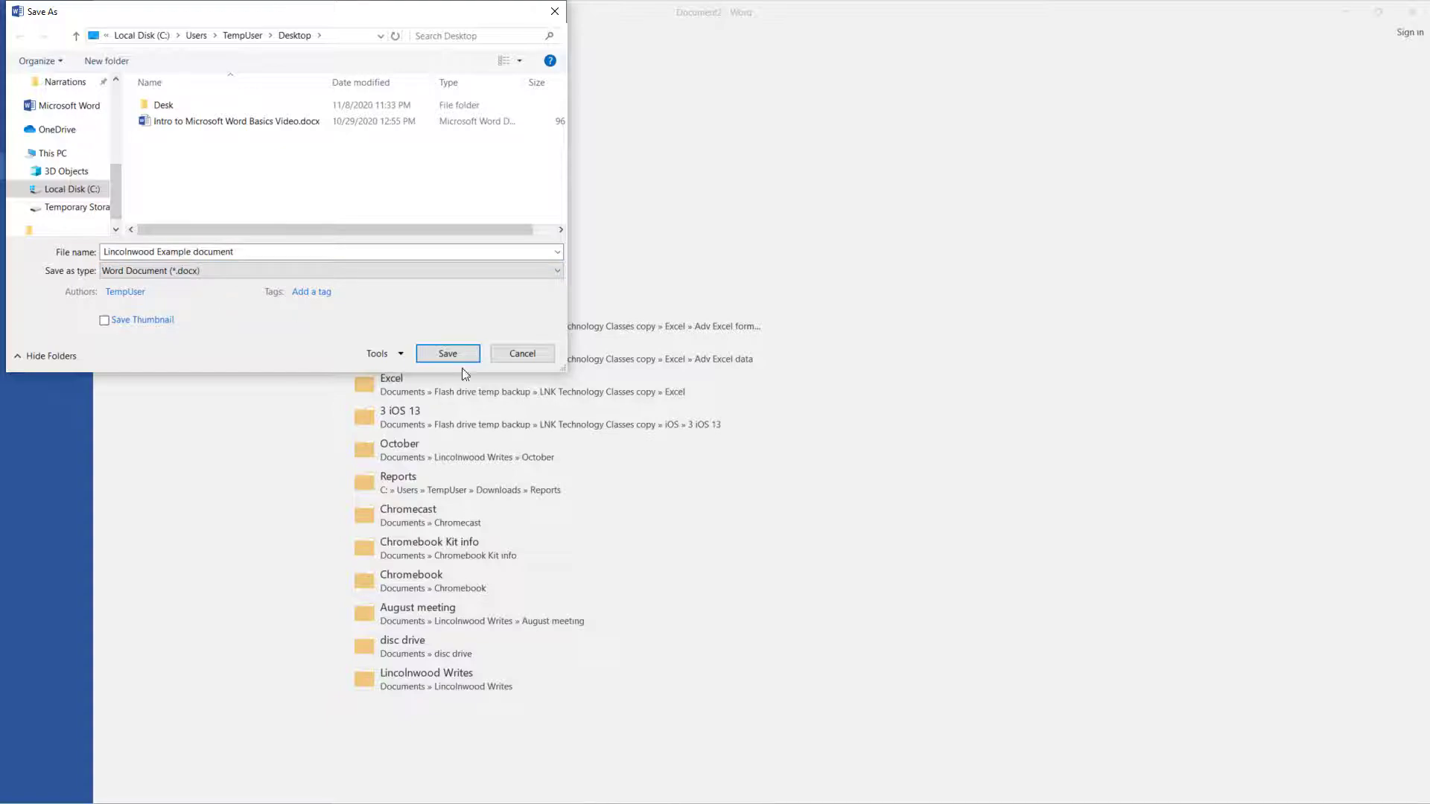
click(449, 354)
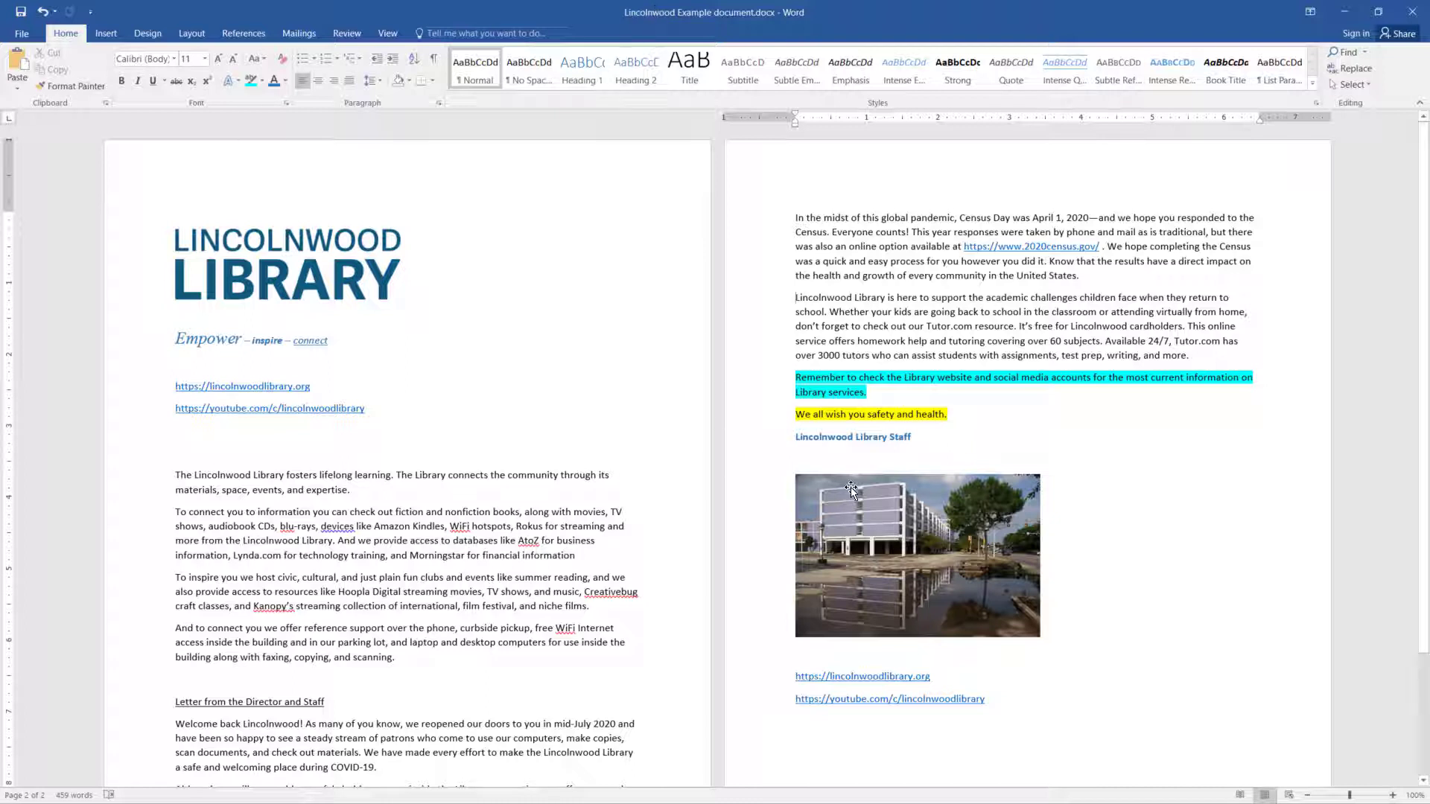
Move the building photo on page 2 below the YouTube link and deselect it.
click(879, 530)
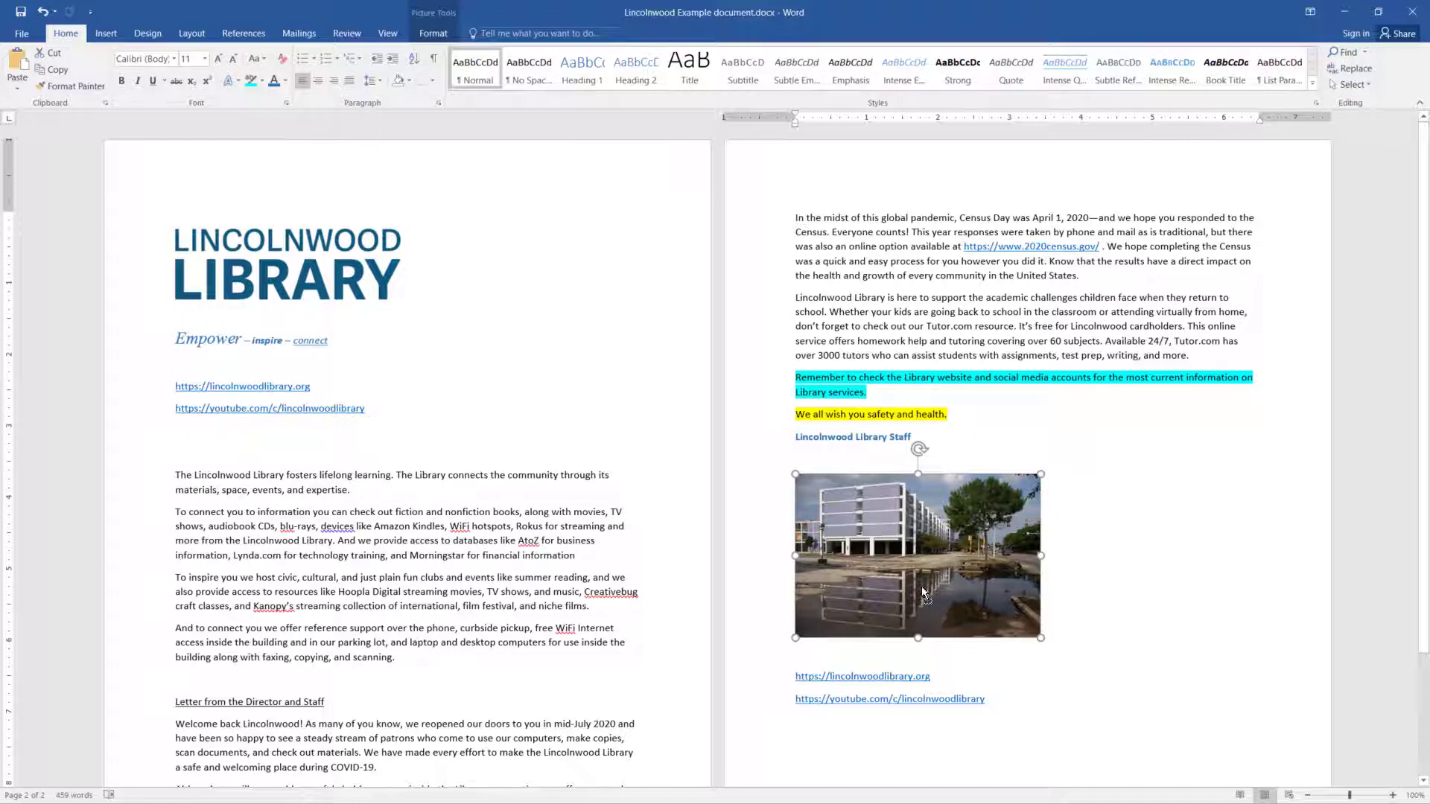
drag(923, 592, 923, 736)
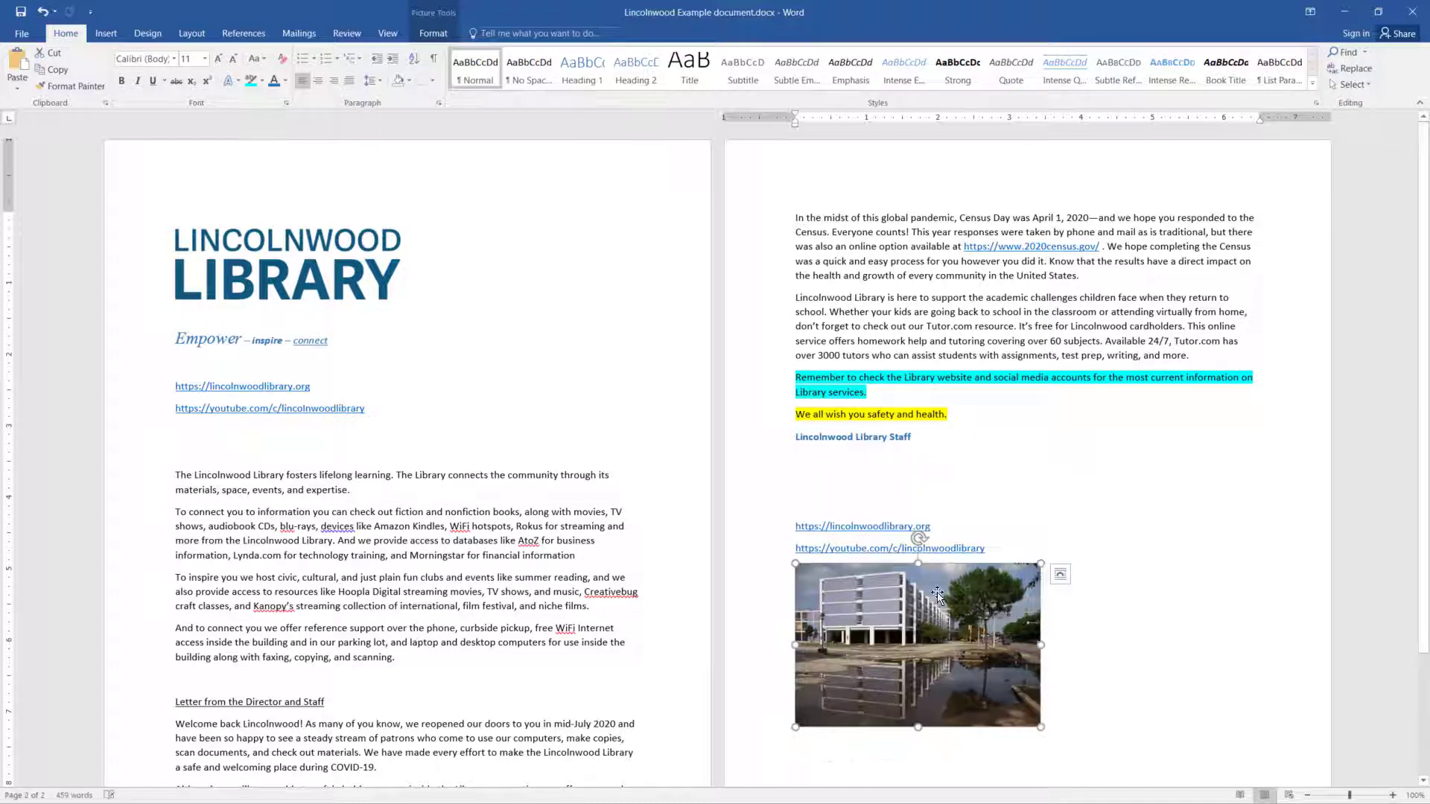
click(930, 528)
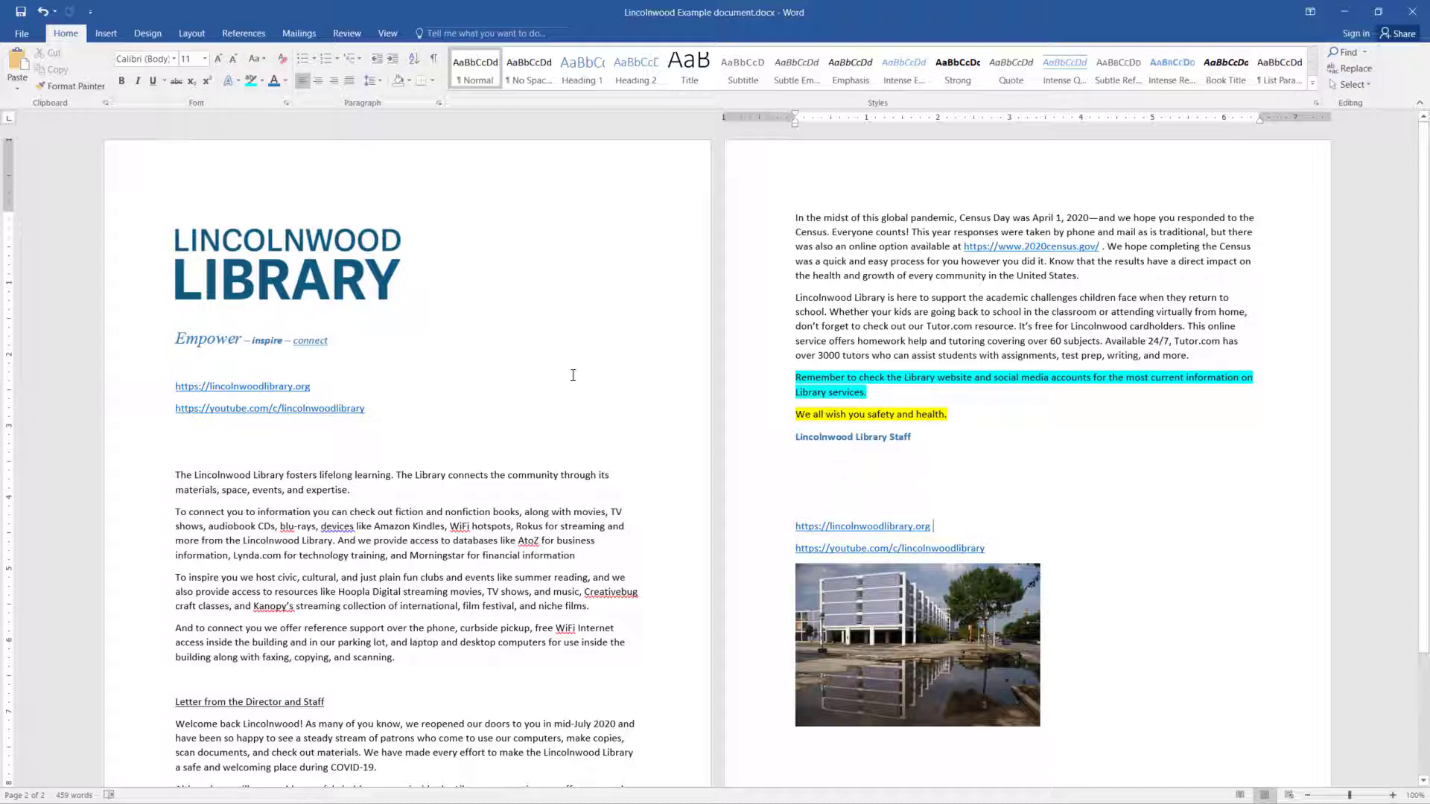
Save the moved photo to the existing Lincolnwood Example document file.
click(21, 13)
click(22, 34)
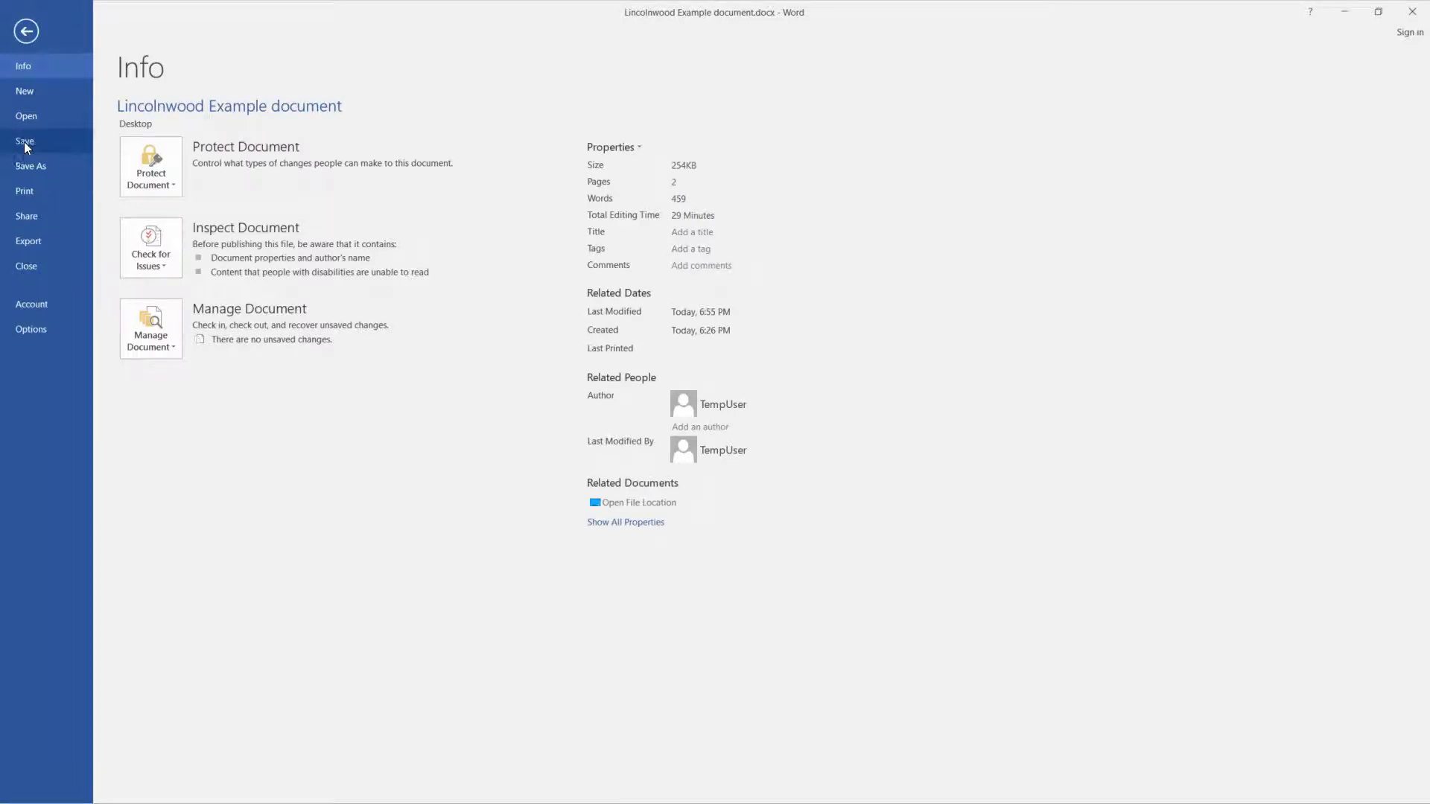
click(23, 142)
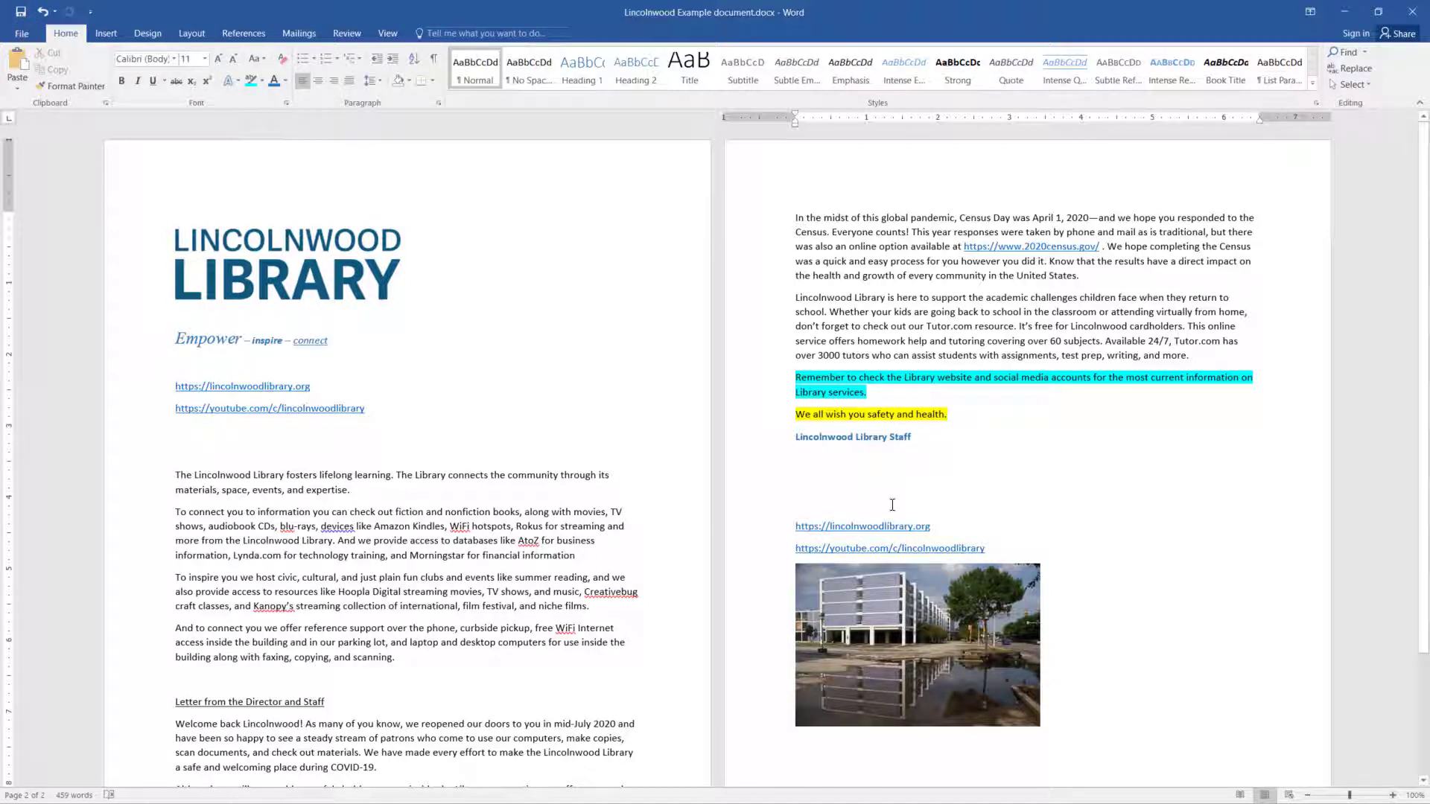
Close the Lincolnwood Example document.
click(833, 458)
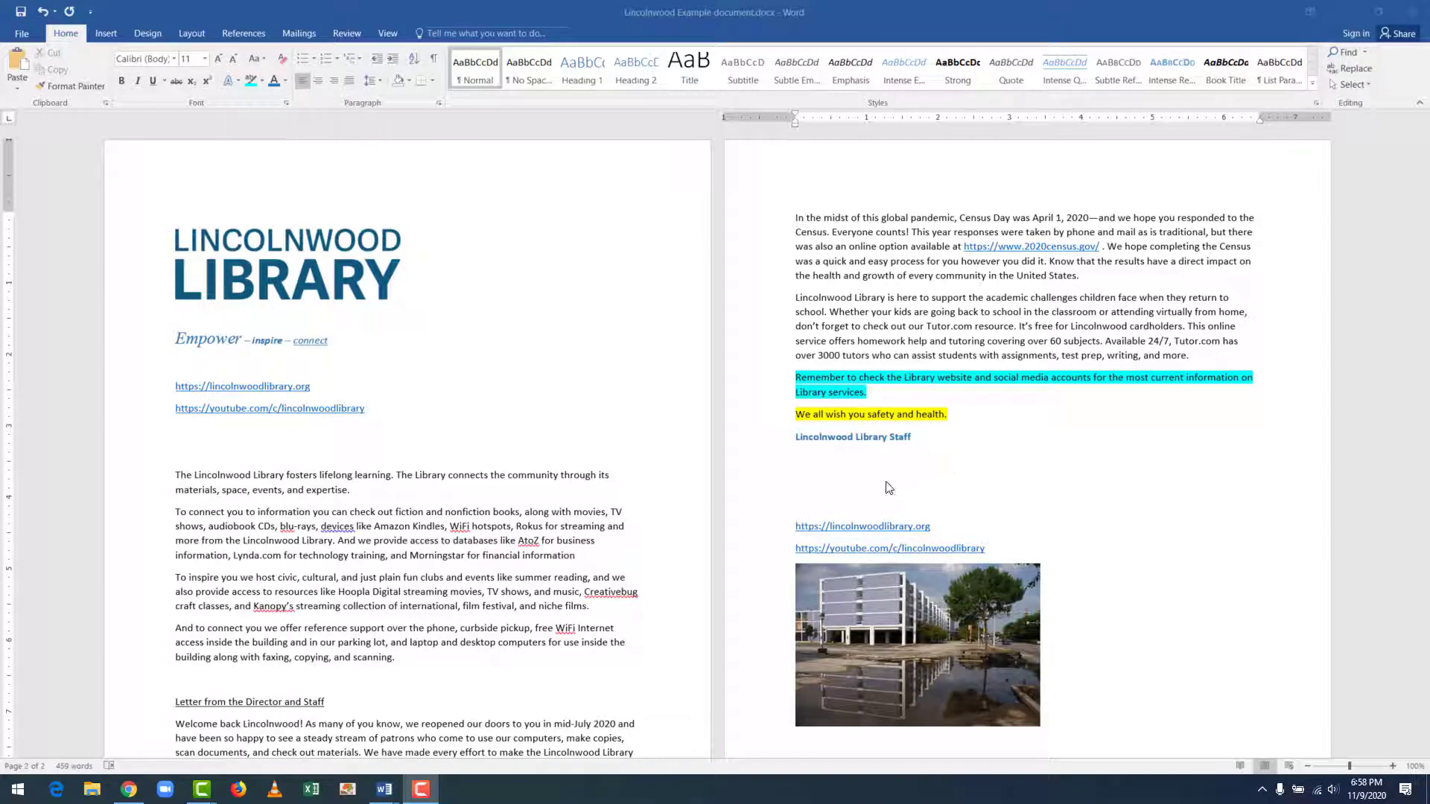
click(889, 488)
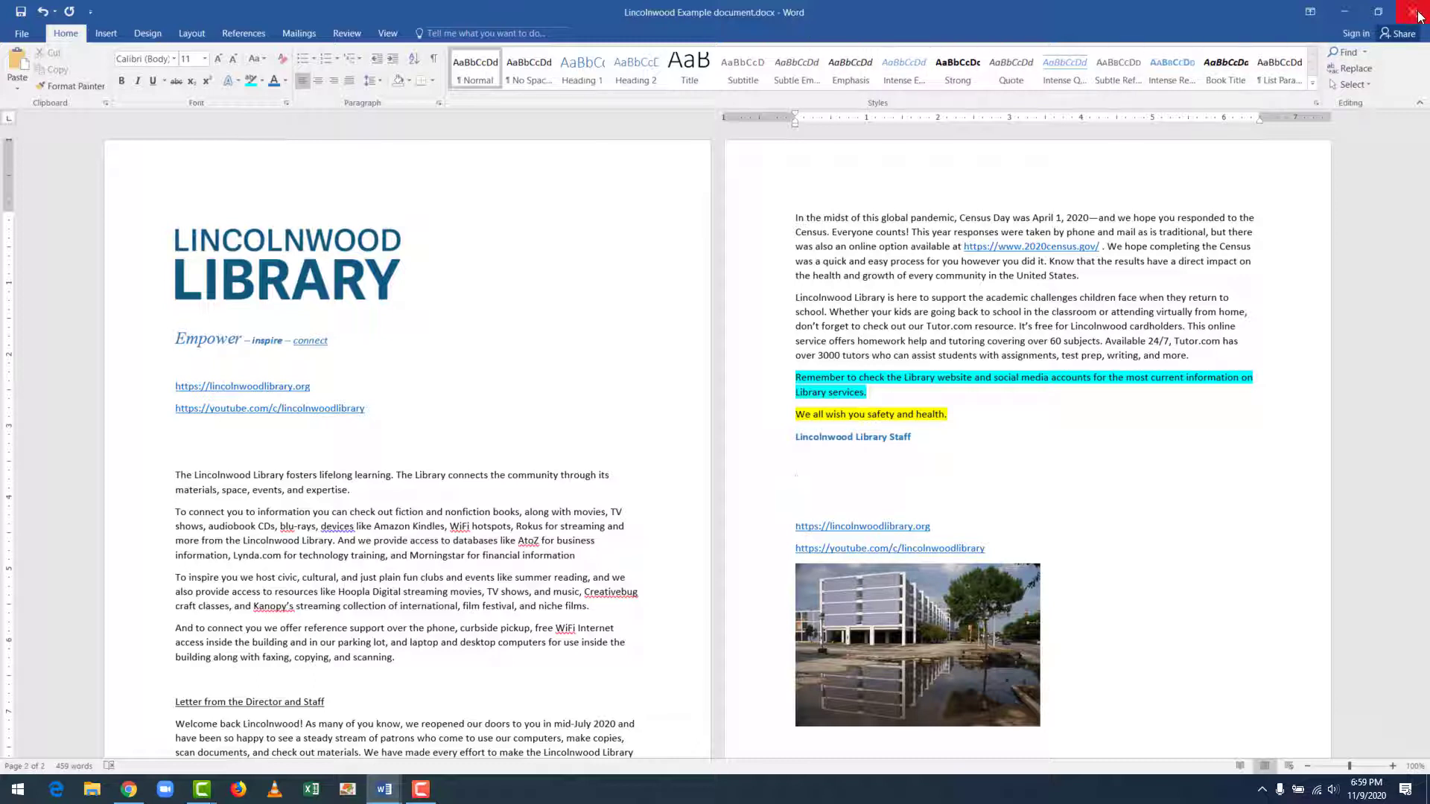
click(23, 33)
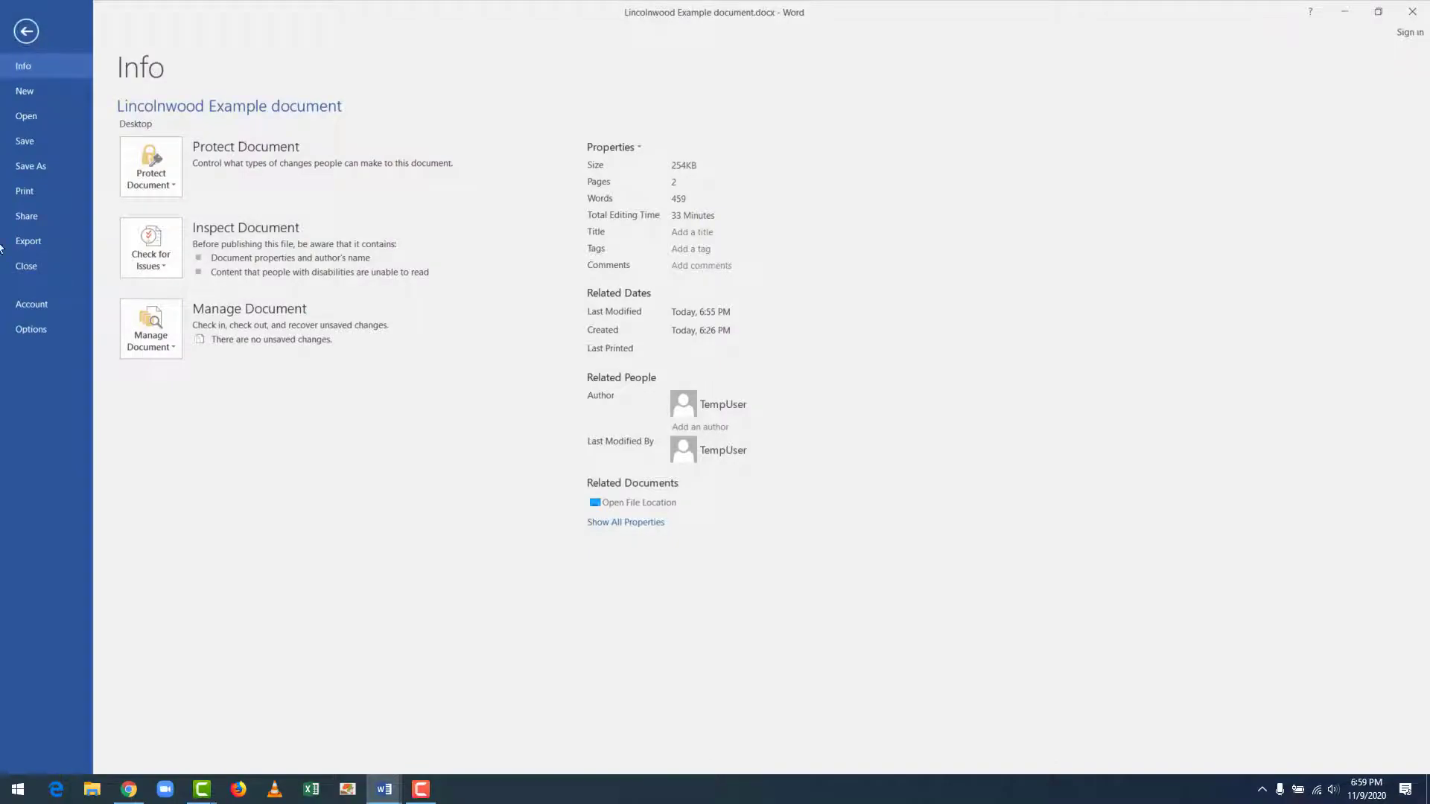
click(34, 268)
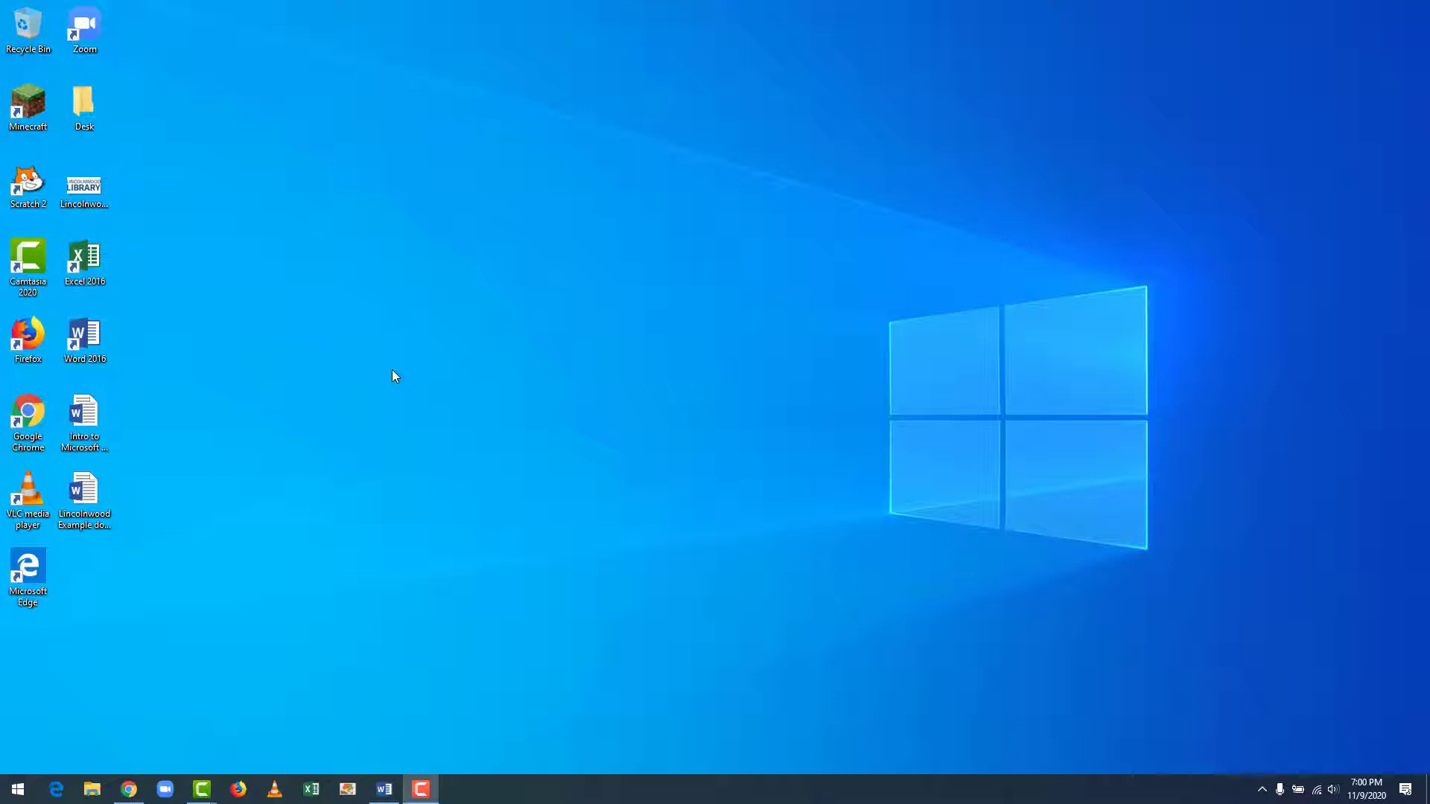
Open the saved Lincolnwood Example document from its desktop icon to check it, and close it again.
click(85, 492)
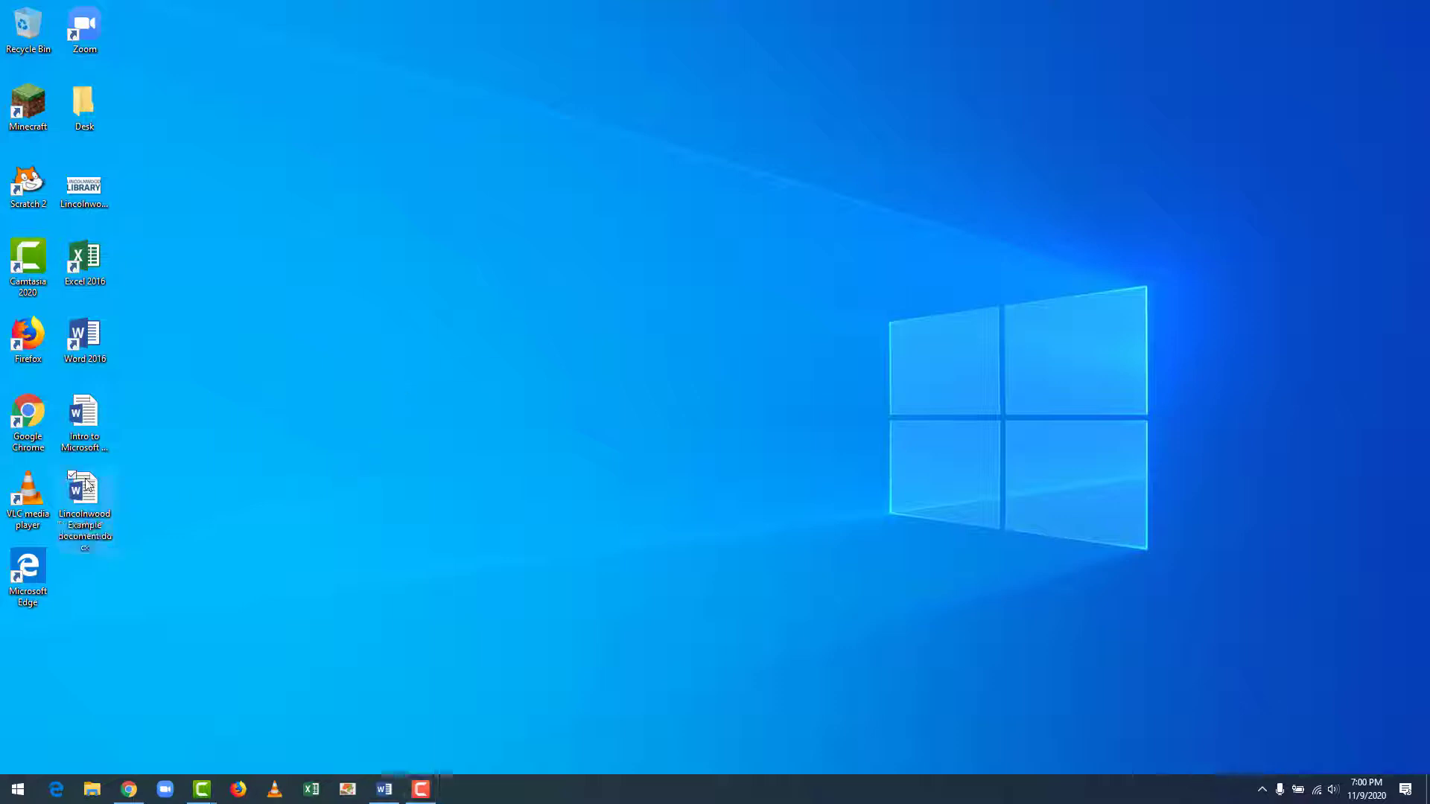
click(174, 483)
double_click(77, 501)
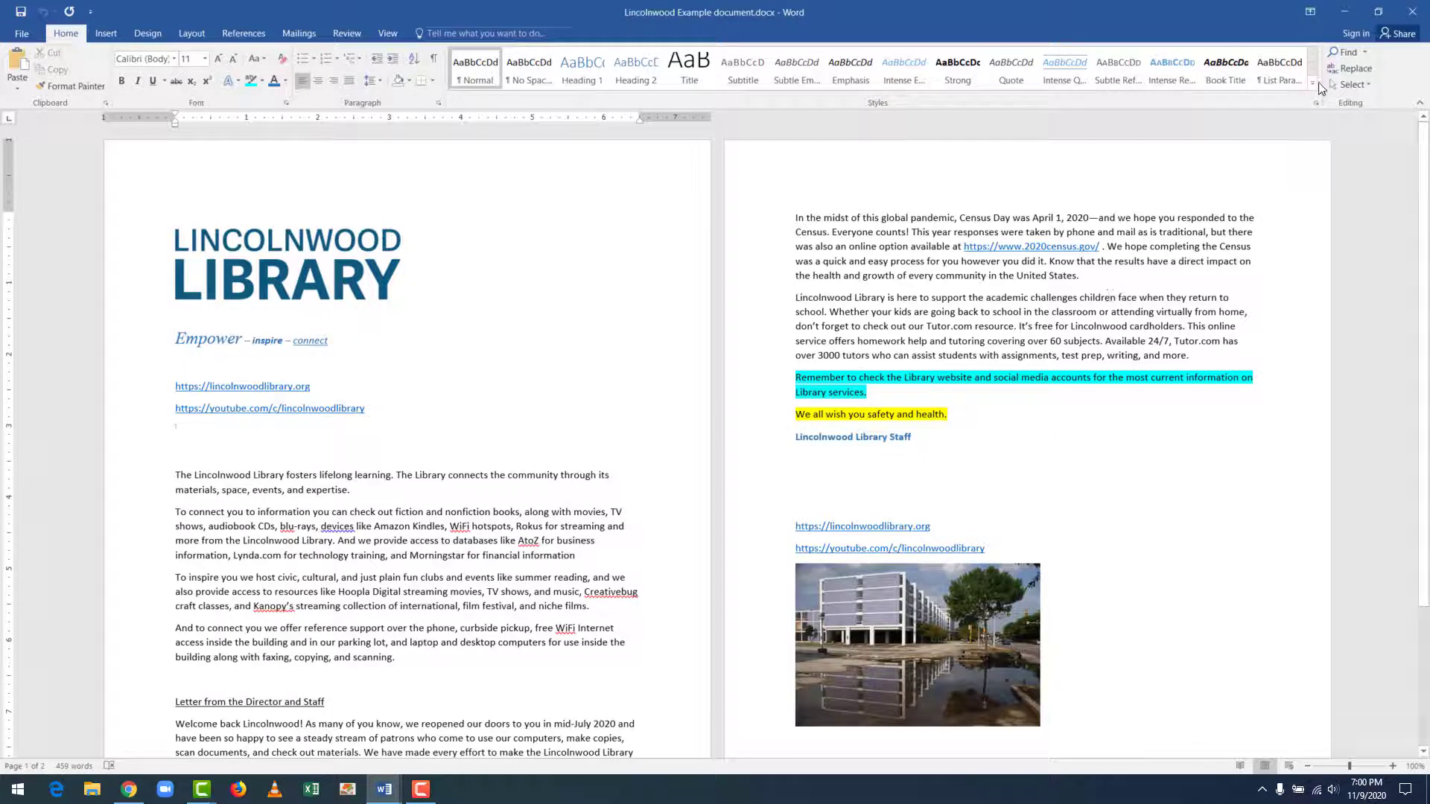
click(1414, 17)
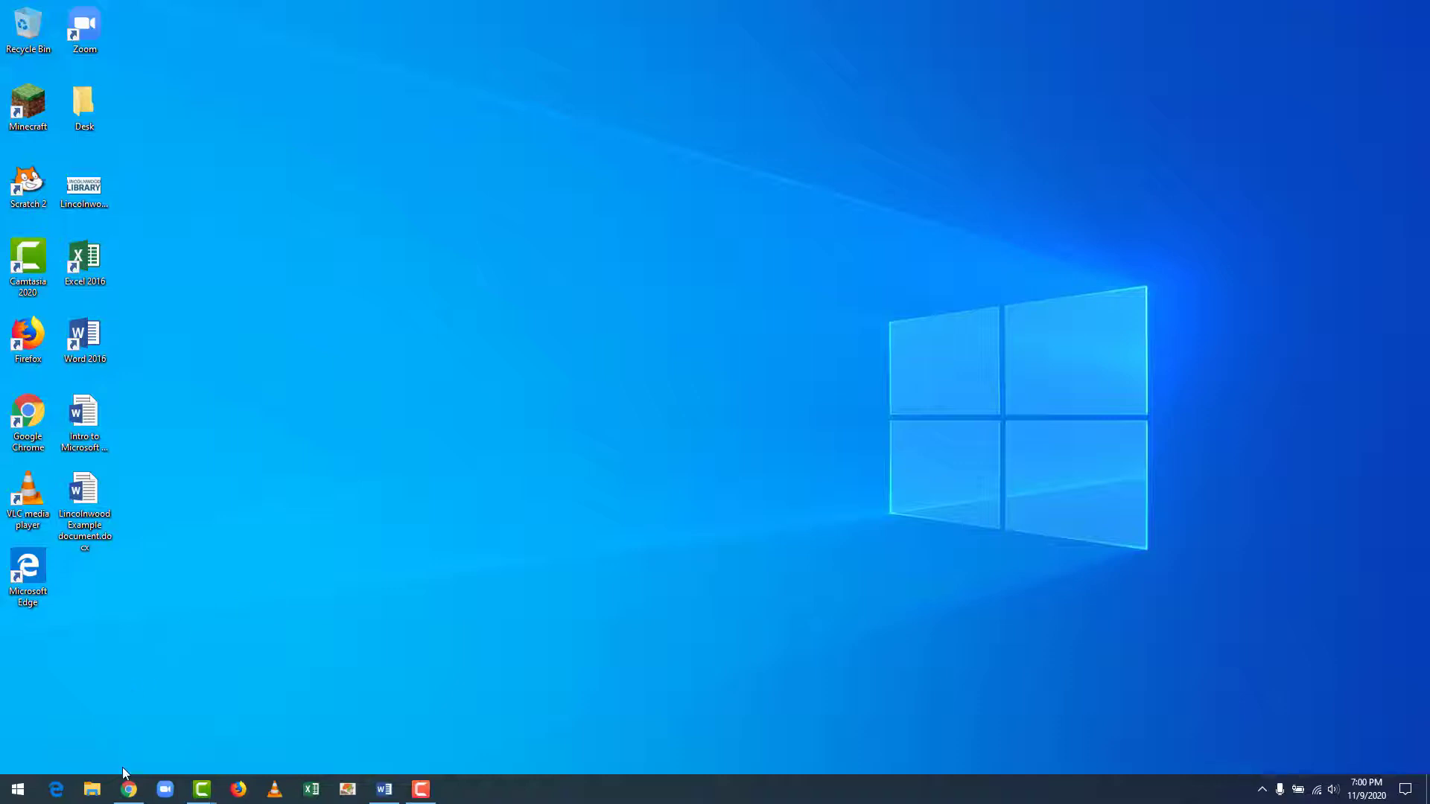
Locate Lincolnwood Example document.docx in the Desktop folder using File Explorer and open it in Word.
click(93, 791)
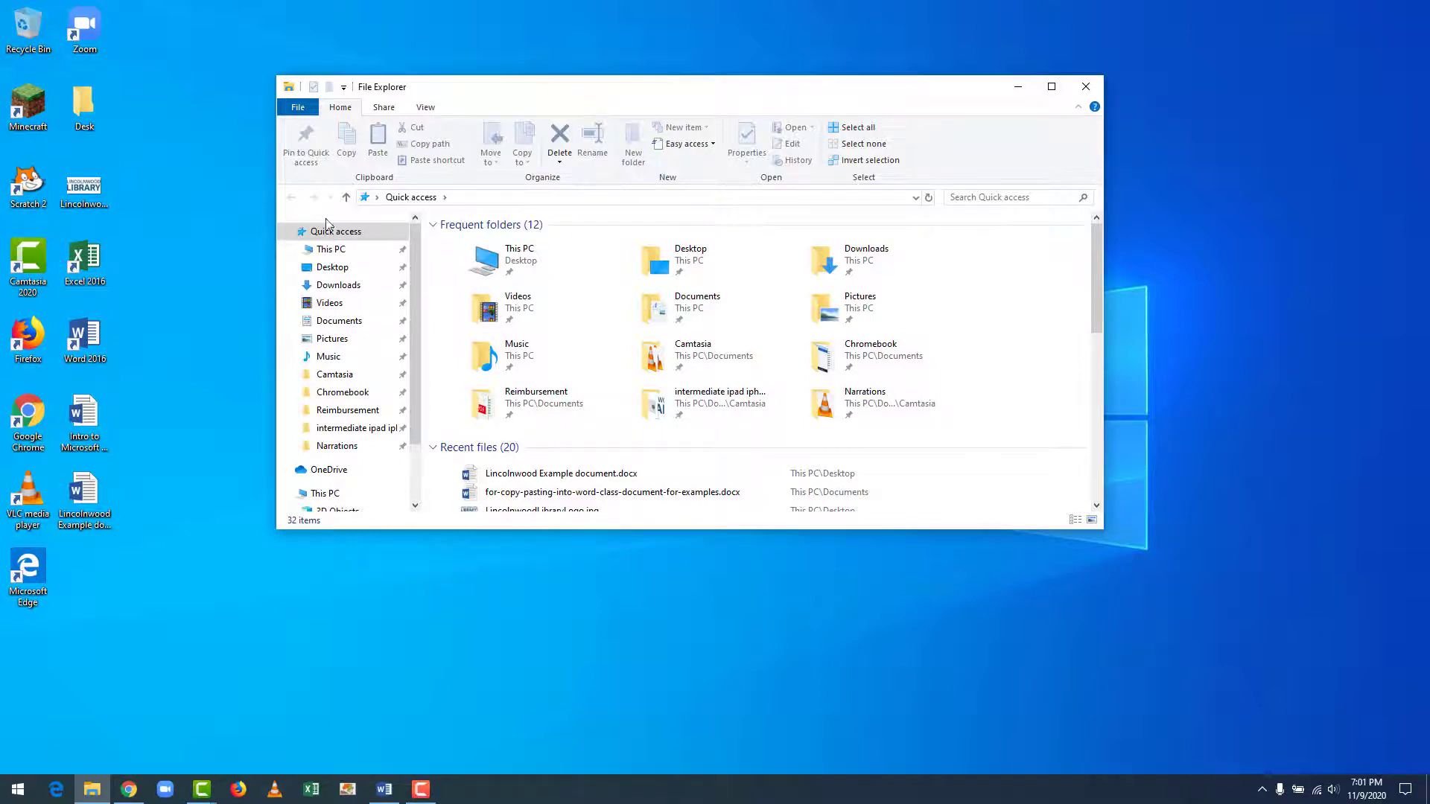
scroll(324, 435, down, 1)
scroll(324, 435, up, 1)
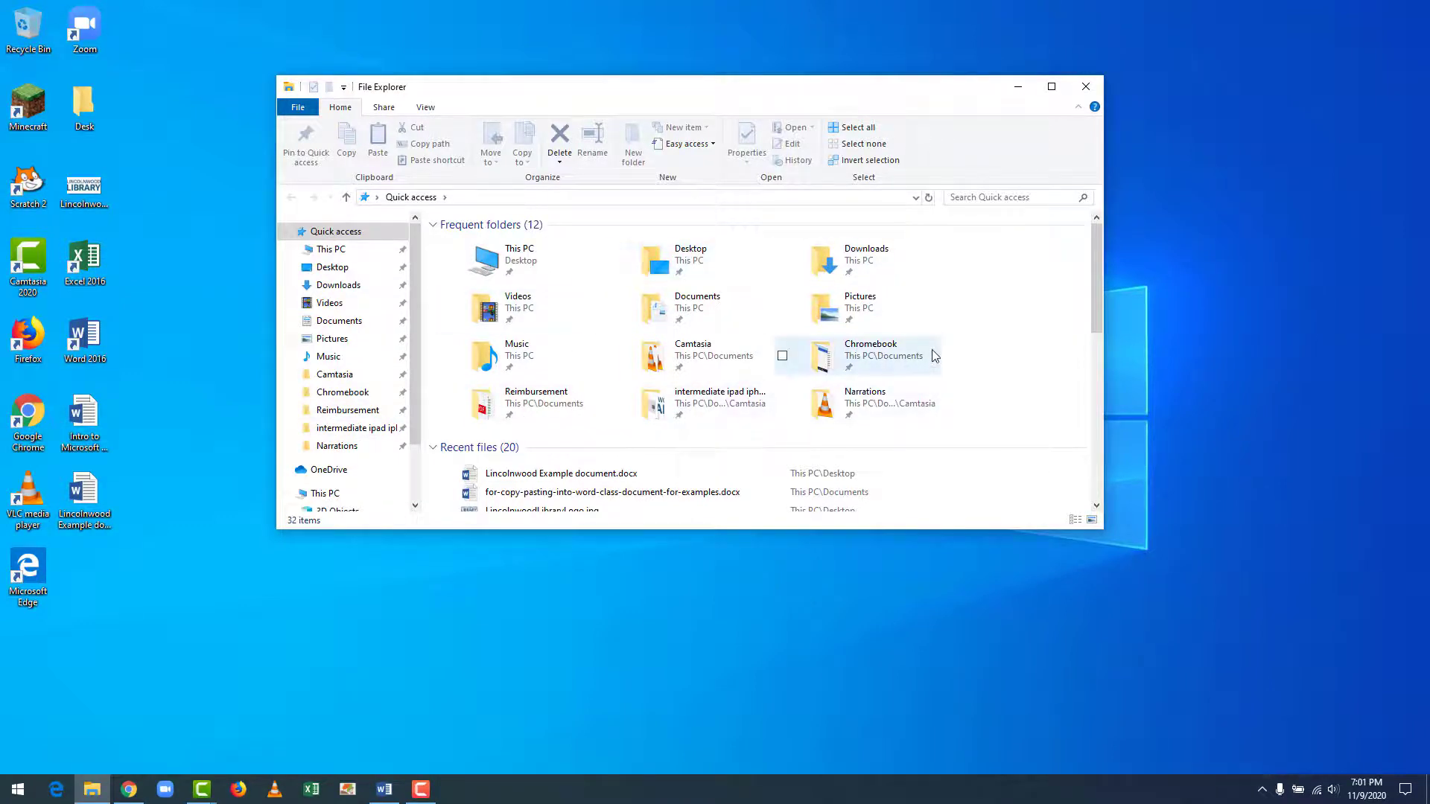
click(622, 473)
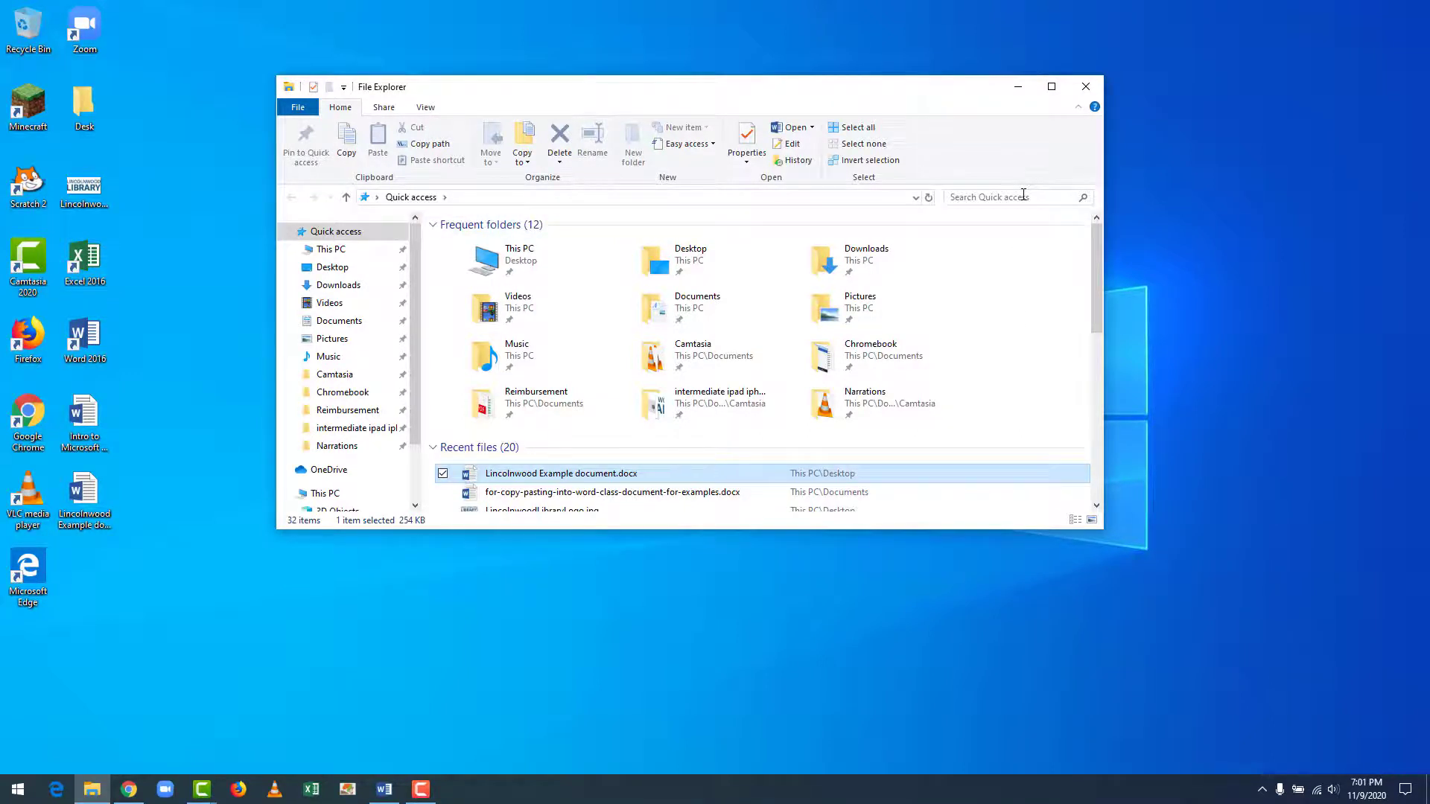
click(335, 268)
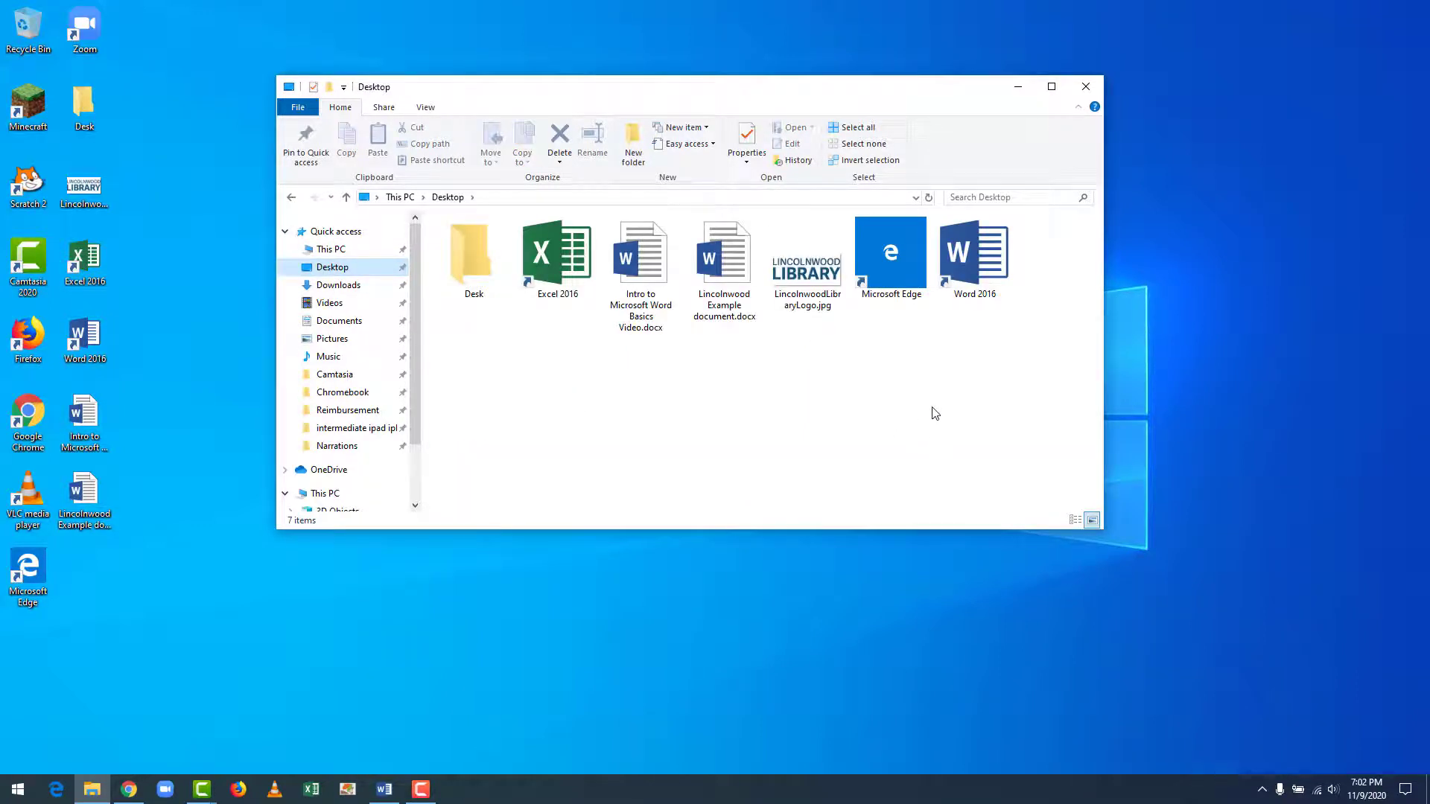
double_click(734, 253)
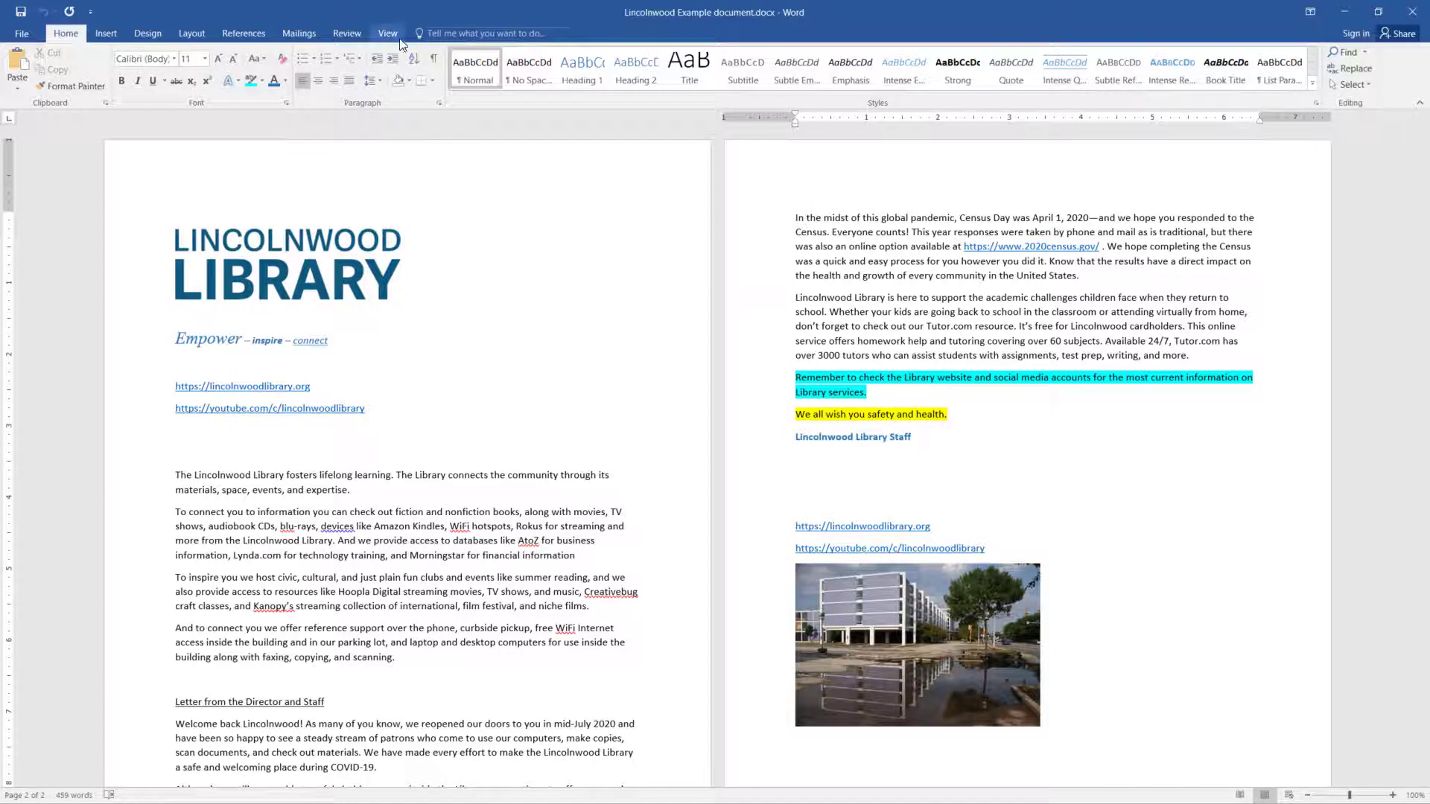
click(106, 33)
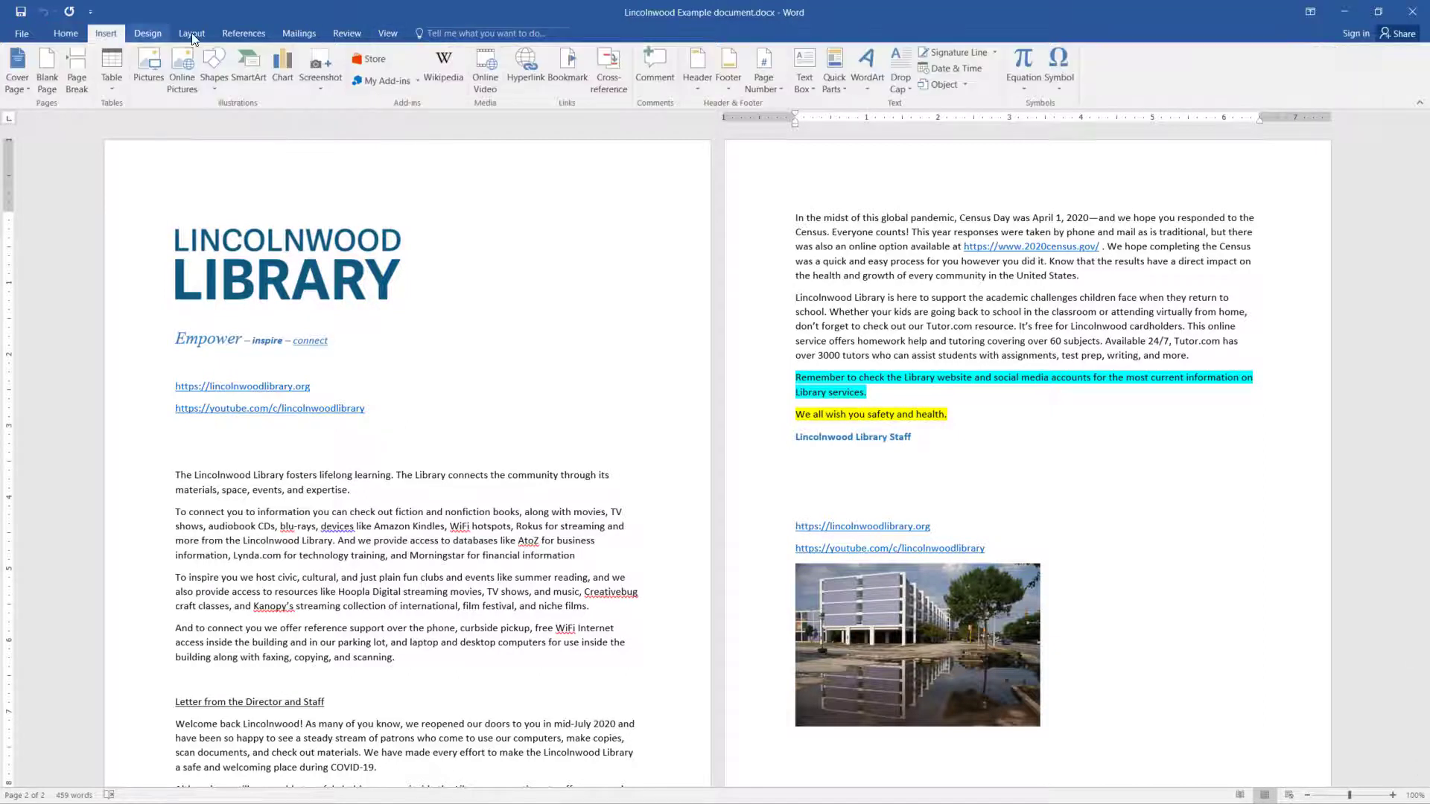
click(316, 35)
click(347, 34)
click(376, 35)
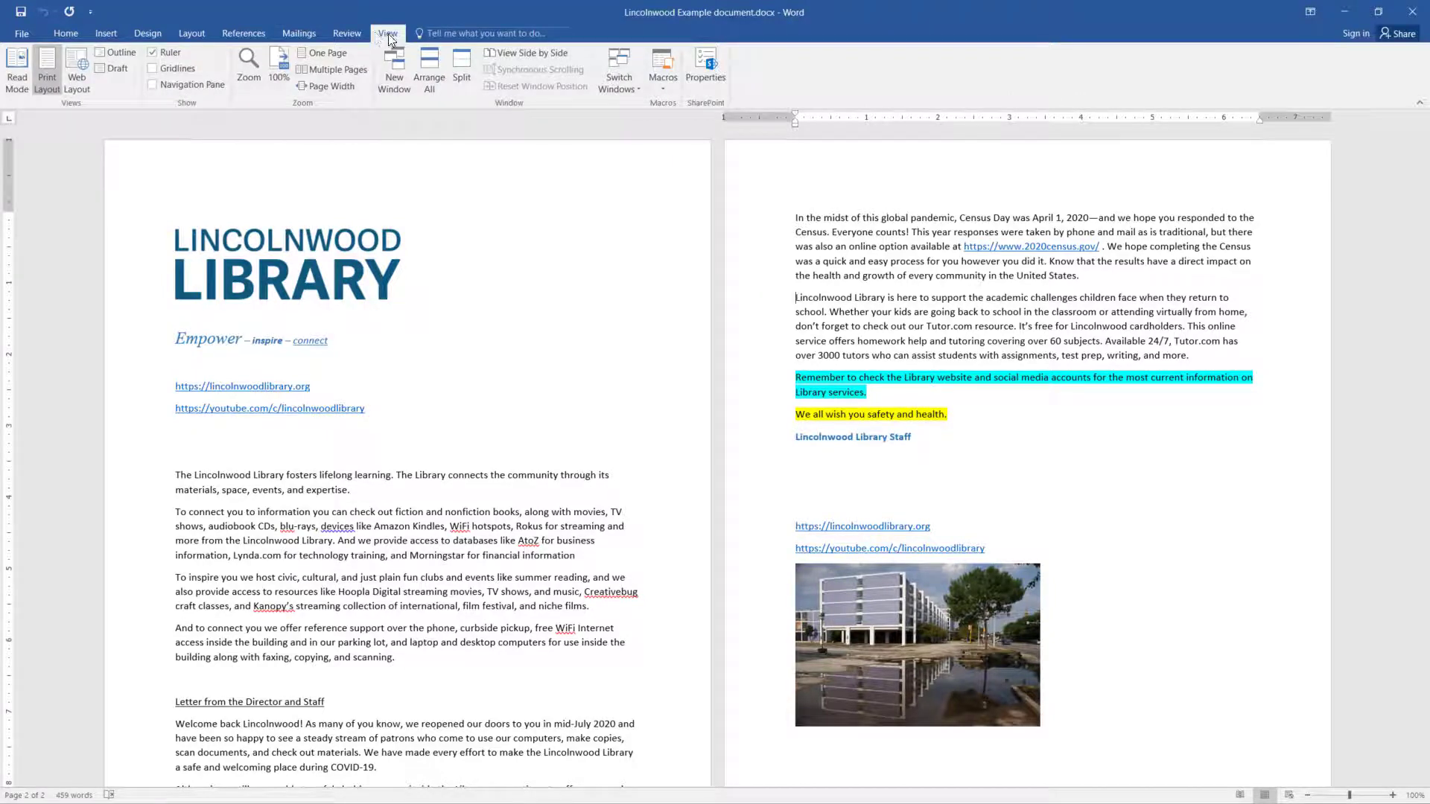
Find the Wrap Text command by searching for "wrapp" and apply Tight wrapping to the page 1 library logo.
click(348, 283)
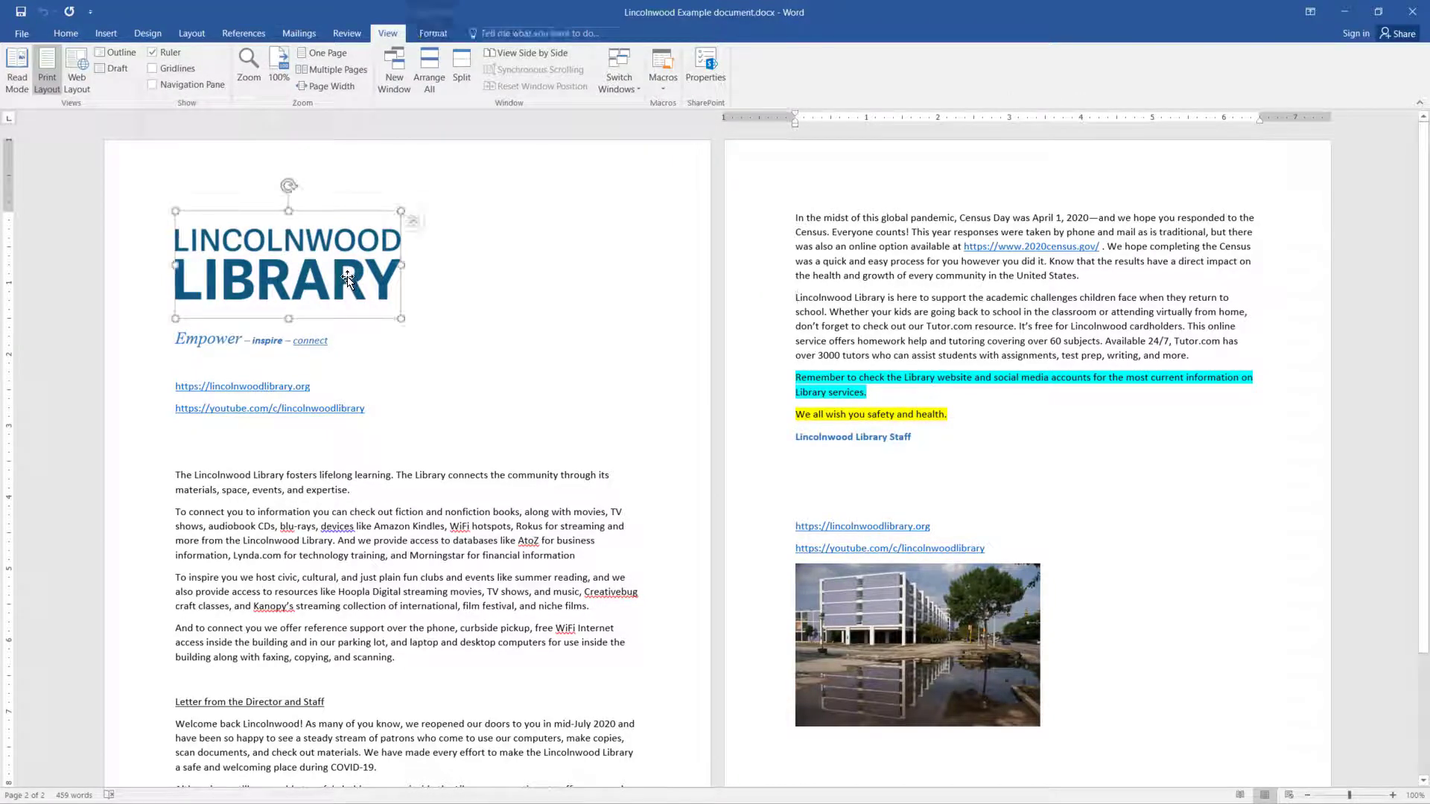
click(503, 35)
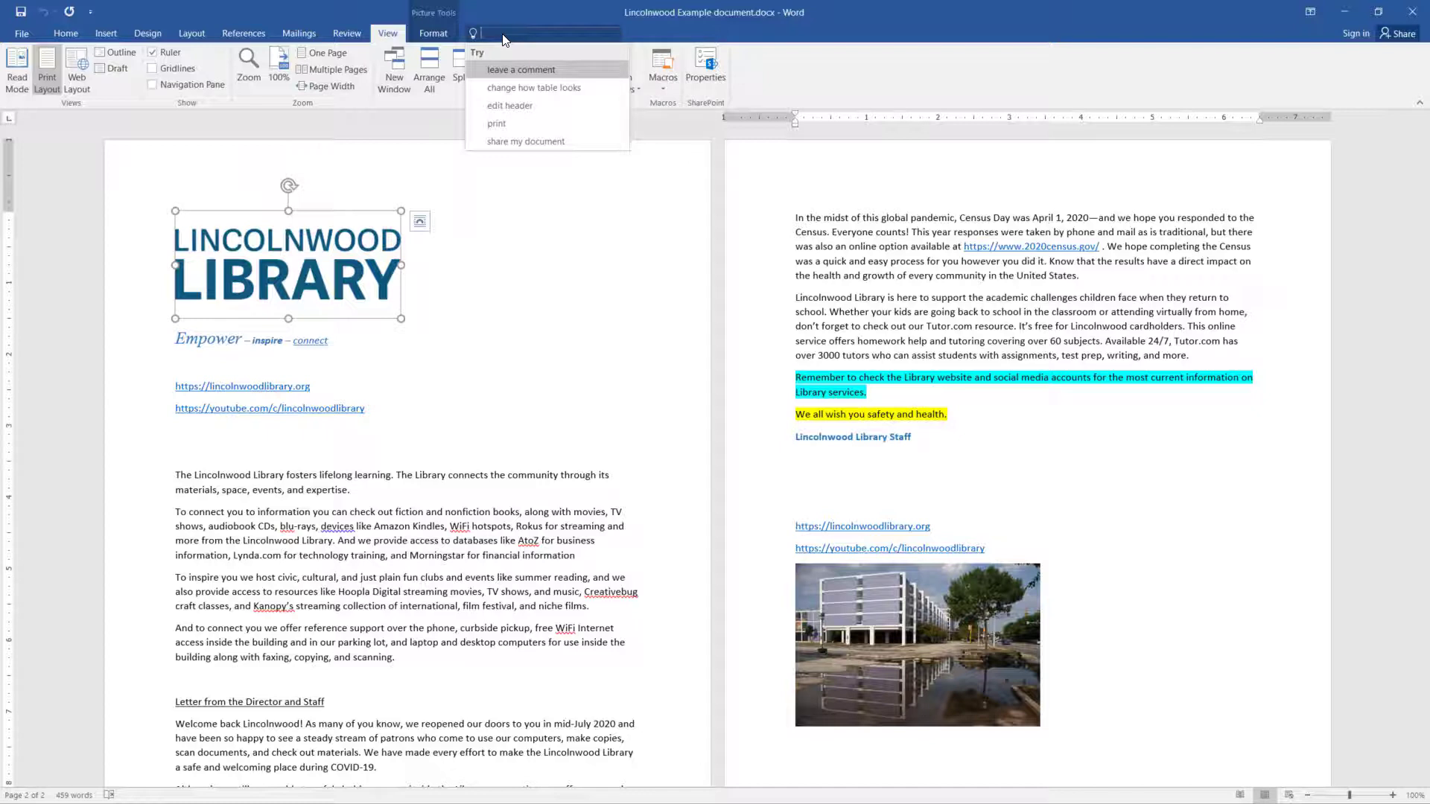
text(wrapp)
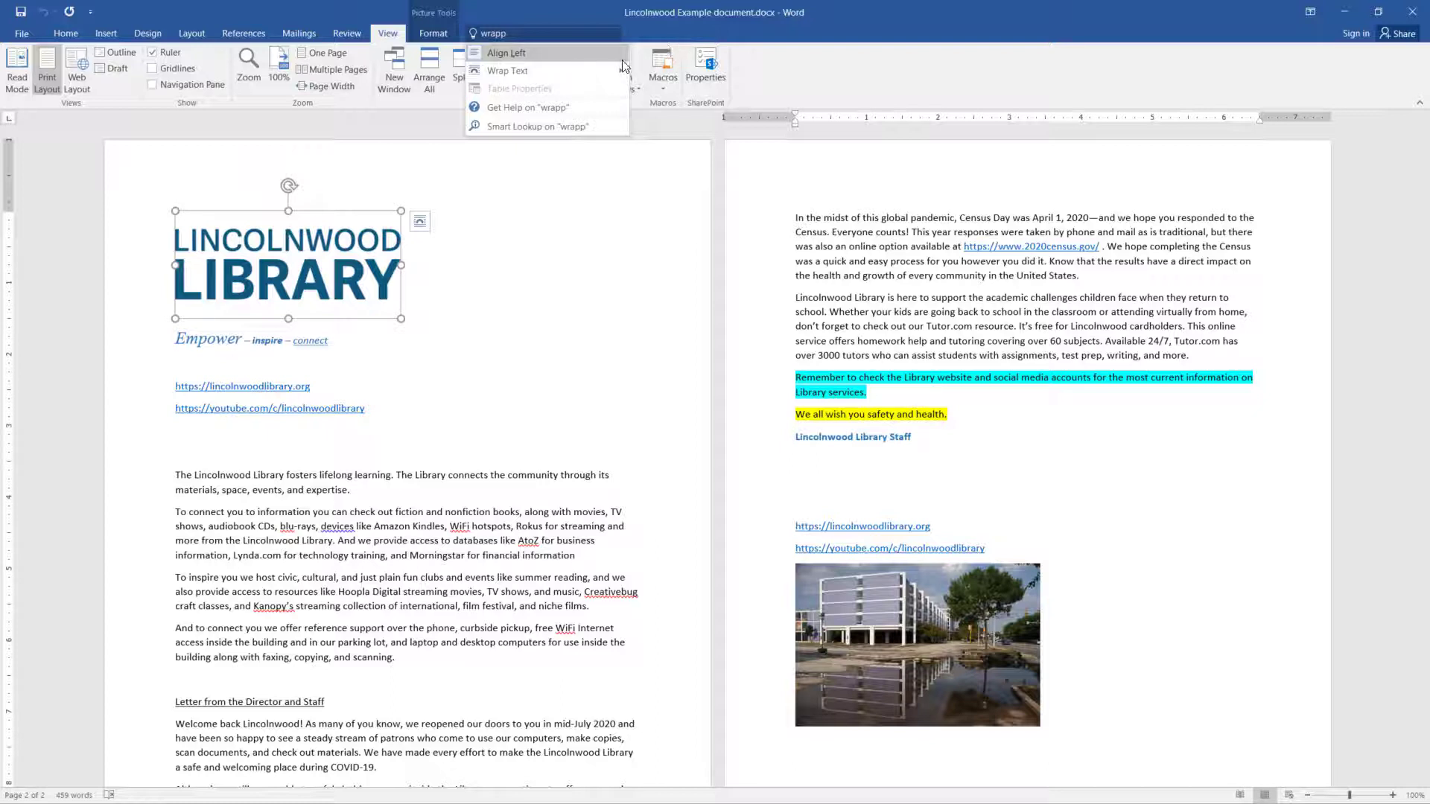
mouse_move(566, 72)
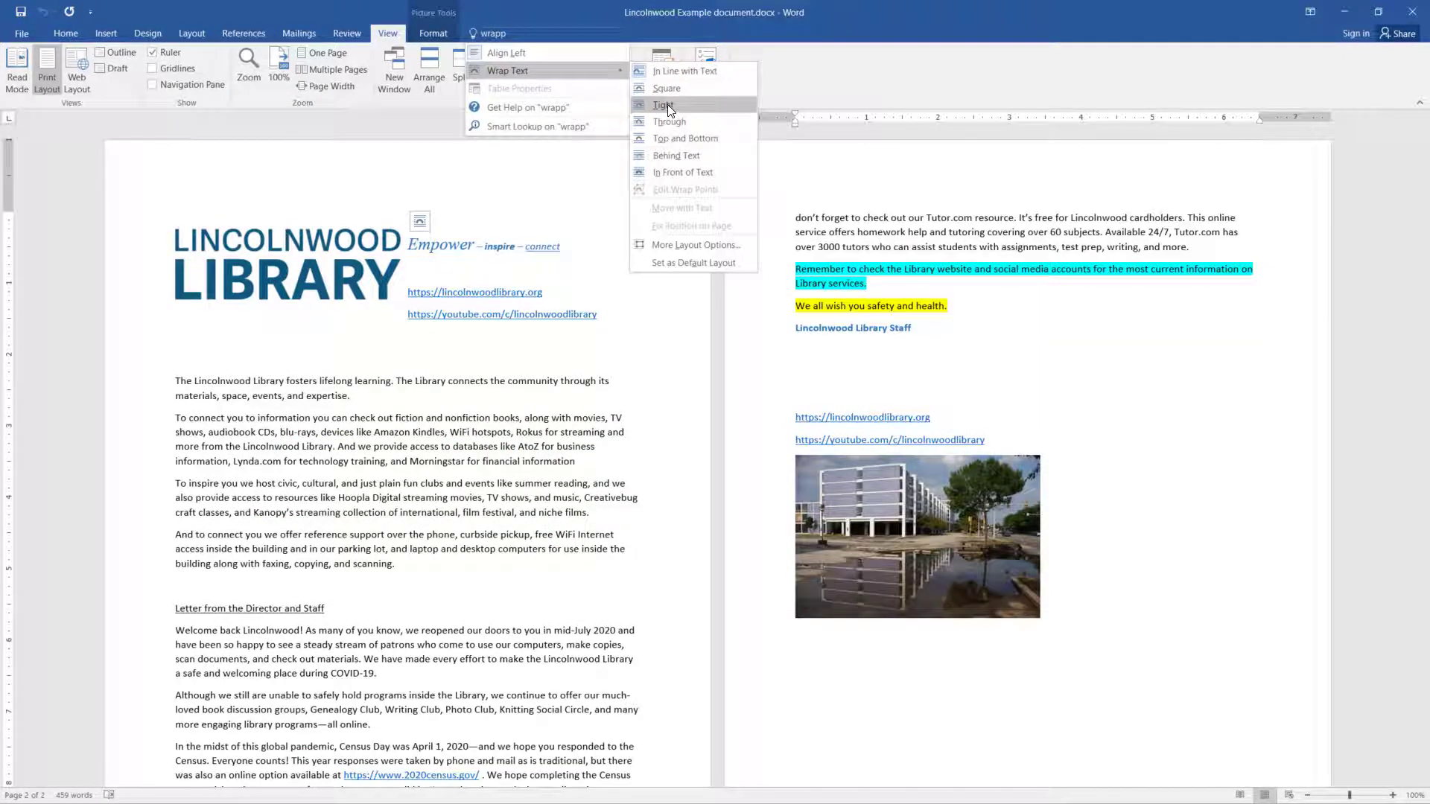
click(667, 104)
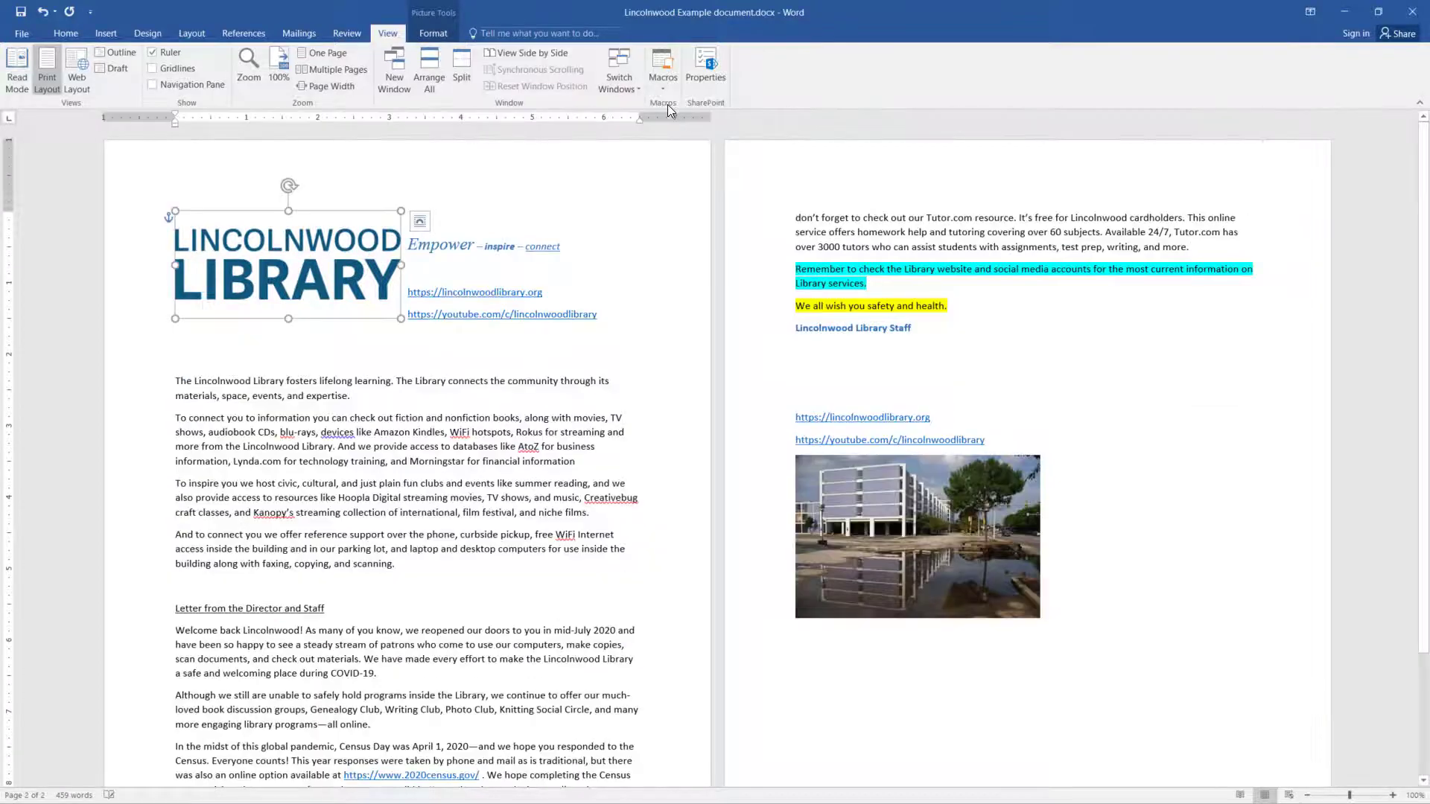
Try moving the logo into the middle of the tagline line and undo the move.
drag(364, 247, 442, 220)
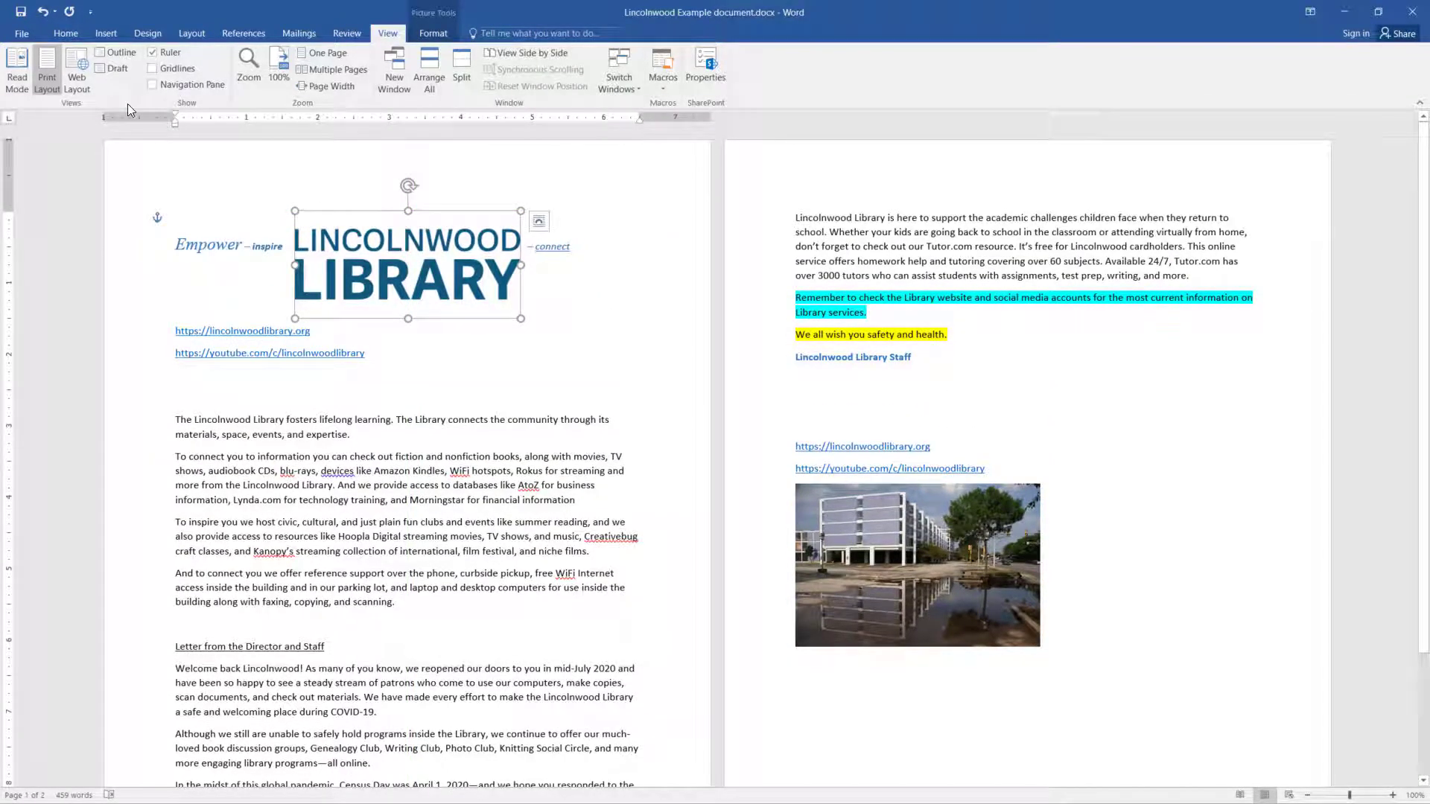
click(43, 12)
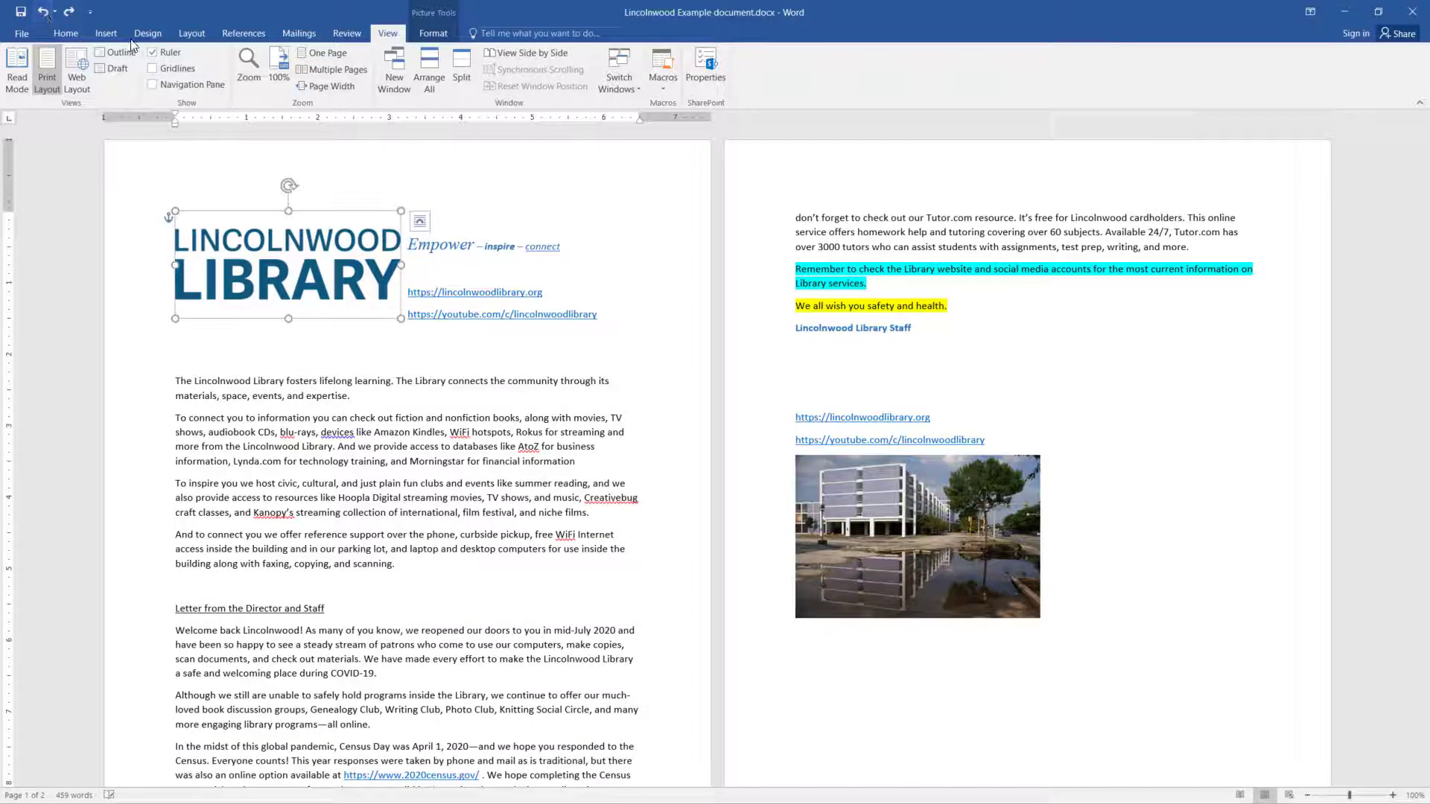
Search the commands for "formatting", open the help results on that term and browse the listed articles.
click(551, 34)
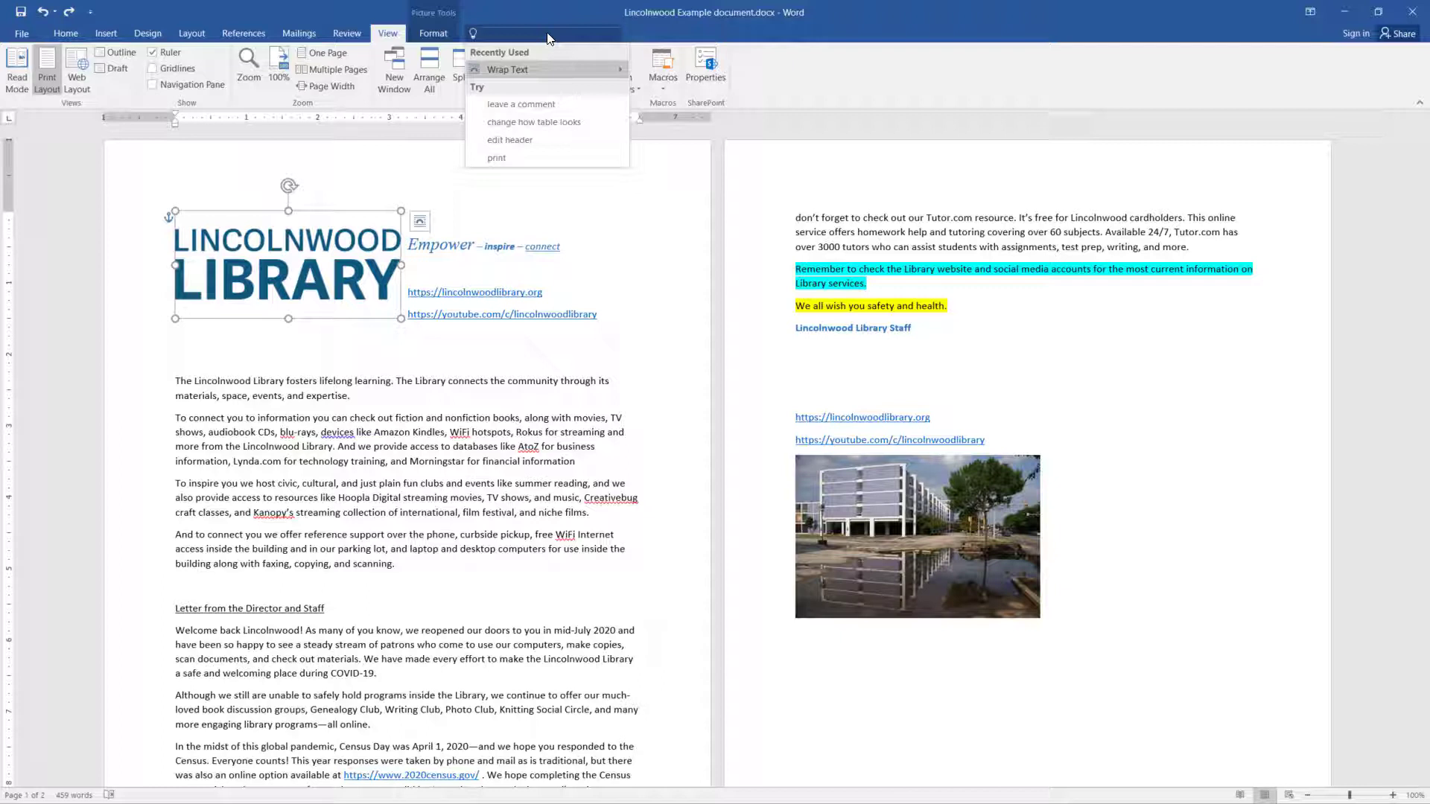
text(forma)
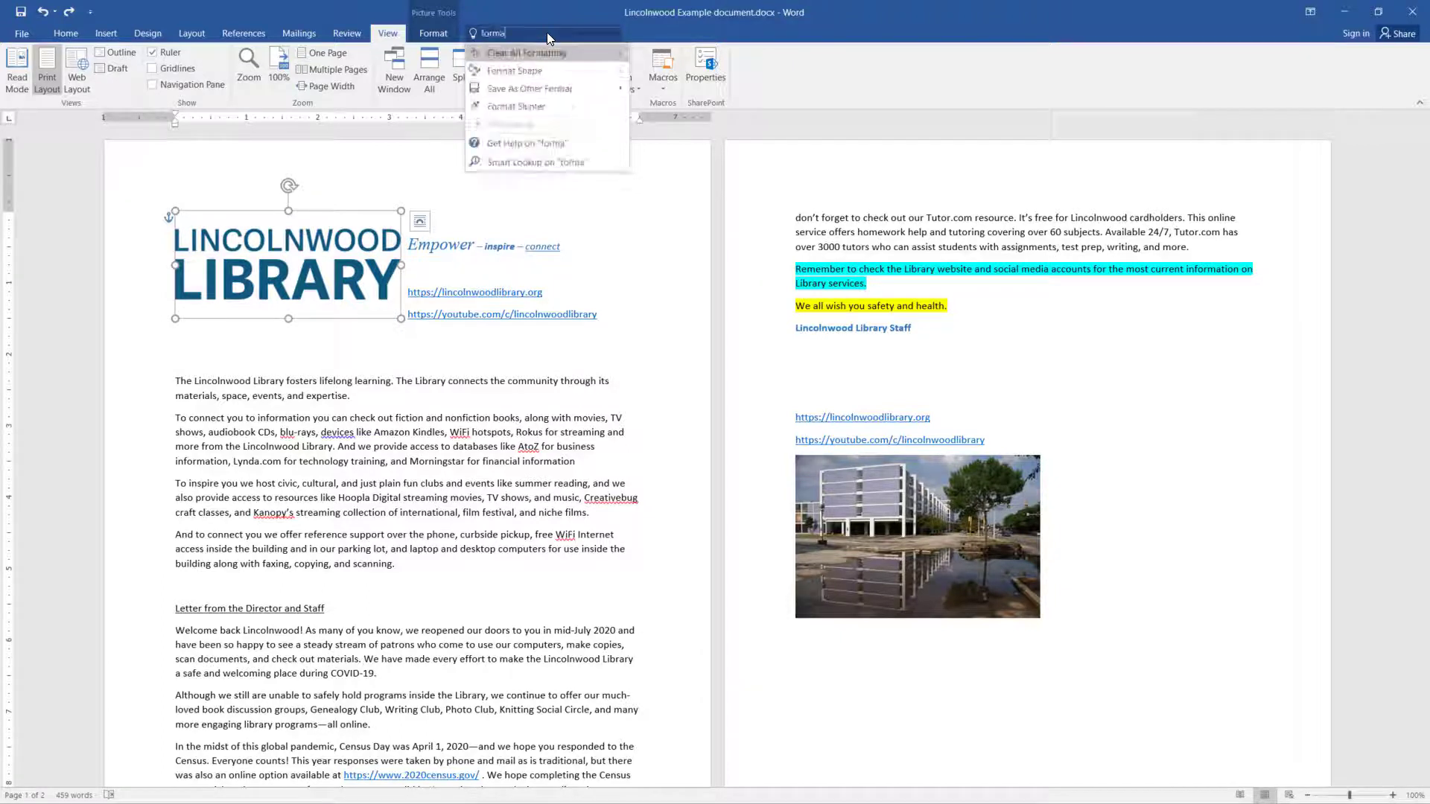
text(tting)
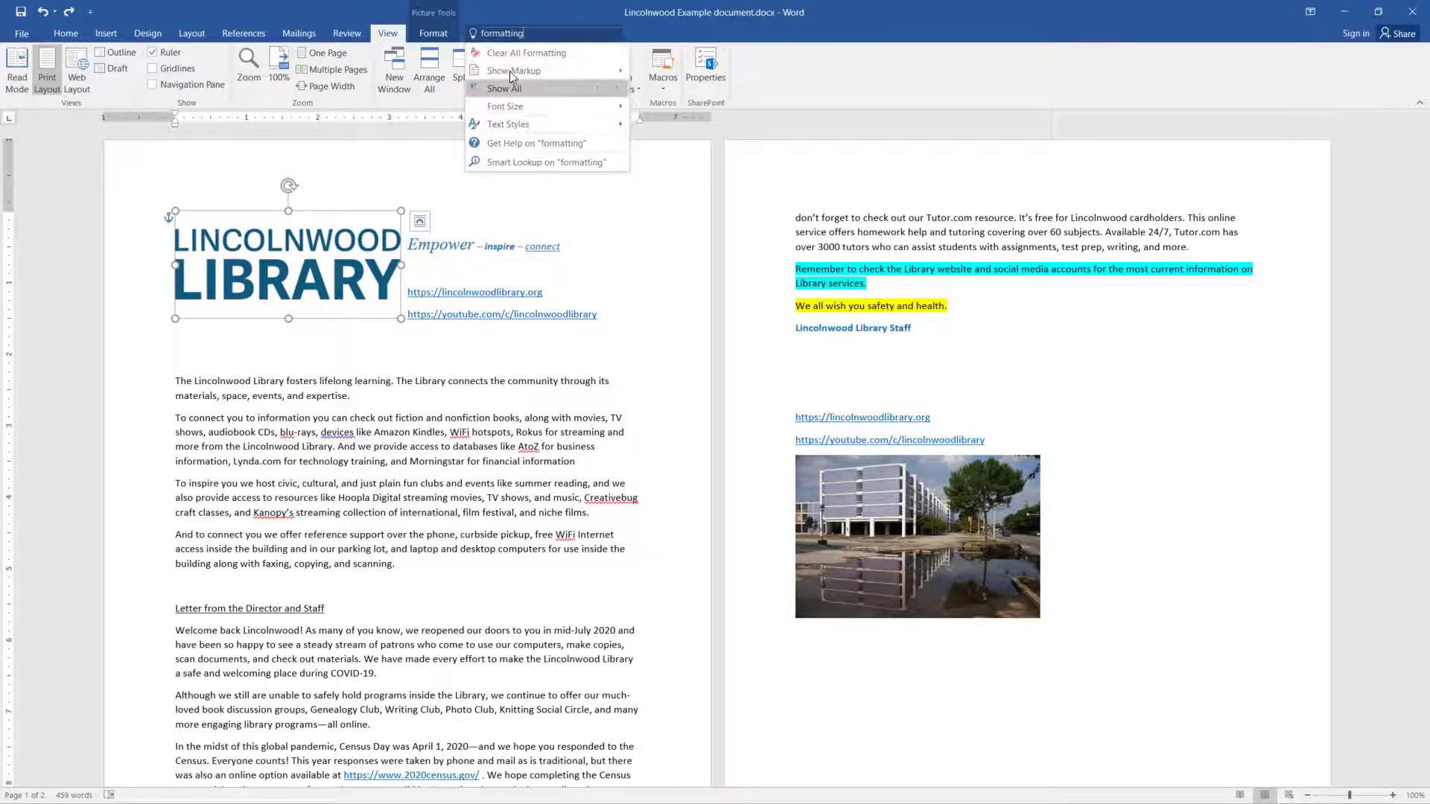
click(561, 143)
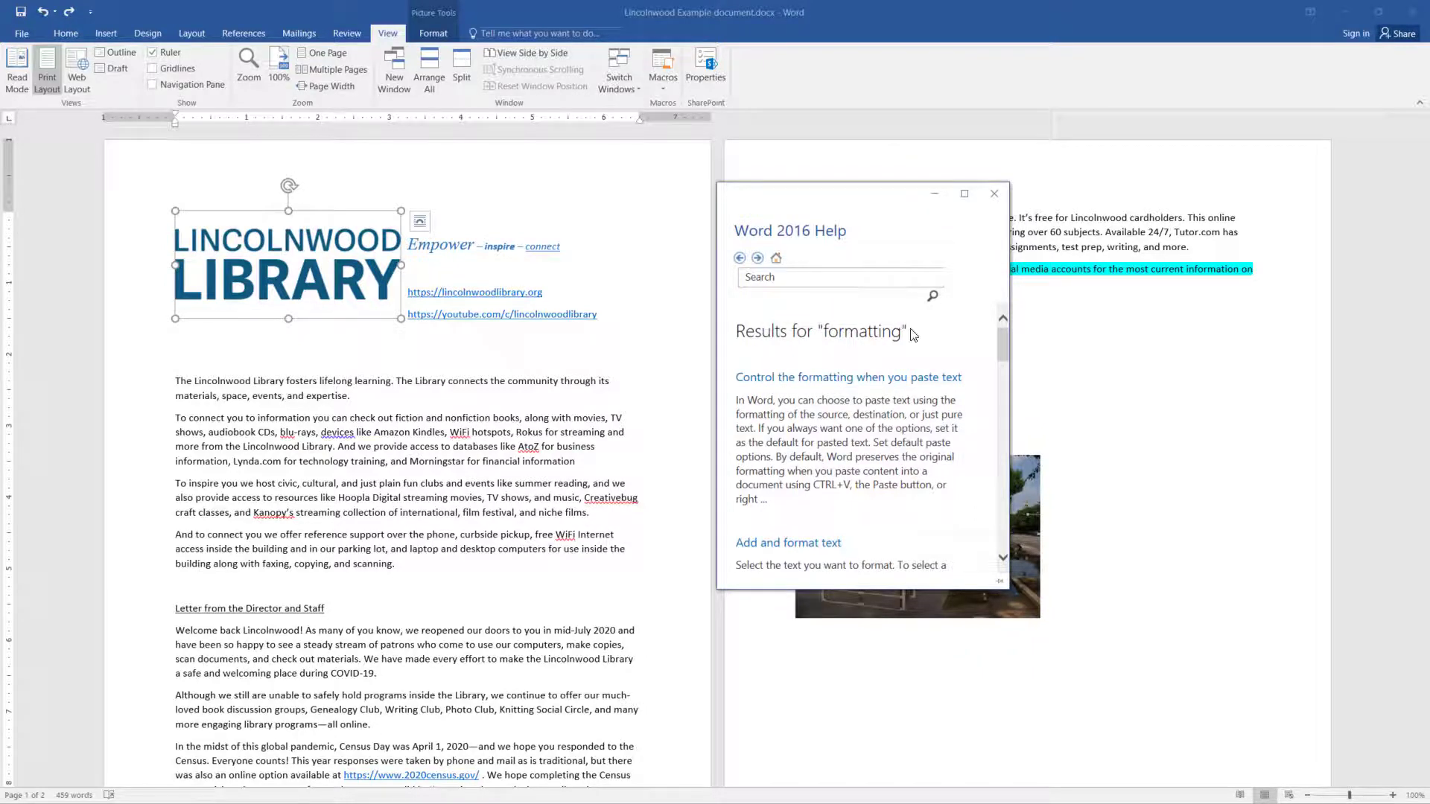
scroll(916, 332, down, 10)
scroll(939, 339, down, 10)
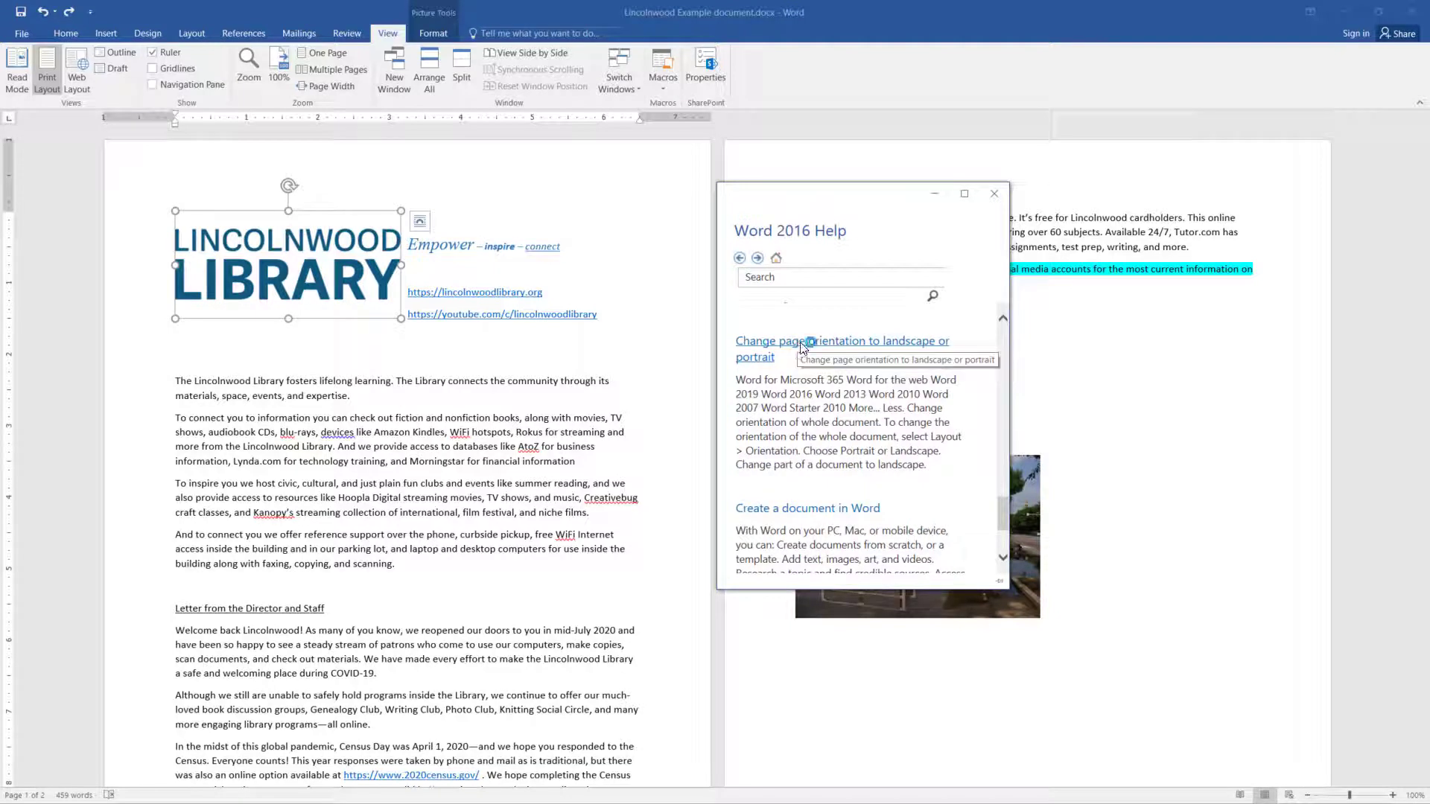
Open the help article "Change page orientation to landscape or portrait", read through its instructions and close the help window.
click(799, 342)
scroll(856, 372, down, 8)
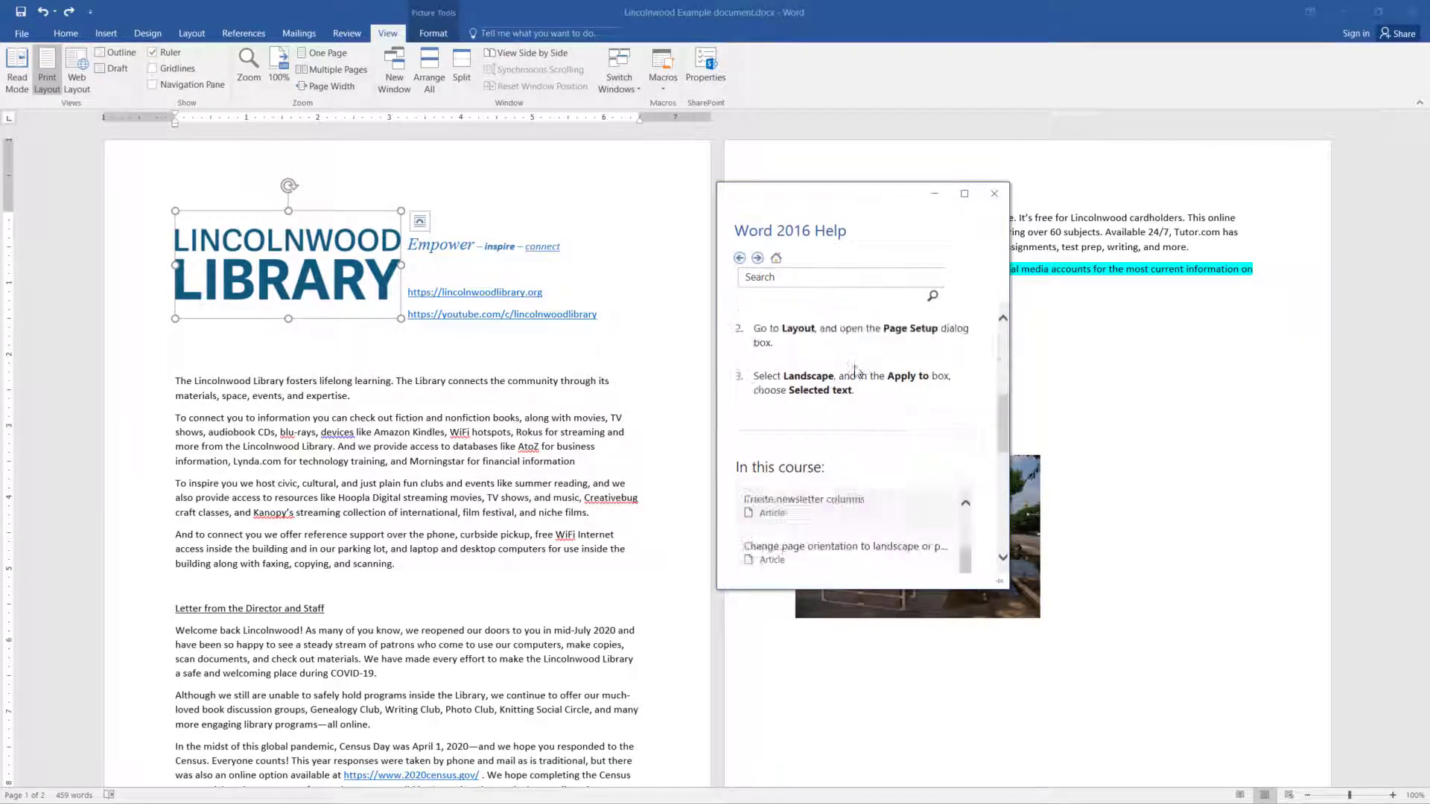
scroll(856, 370, down, 3)
scroll(867, 369, up, 10)
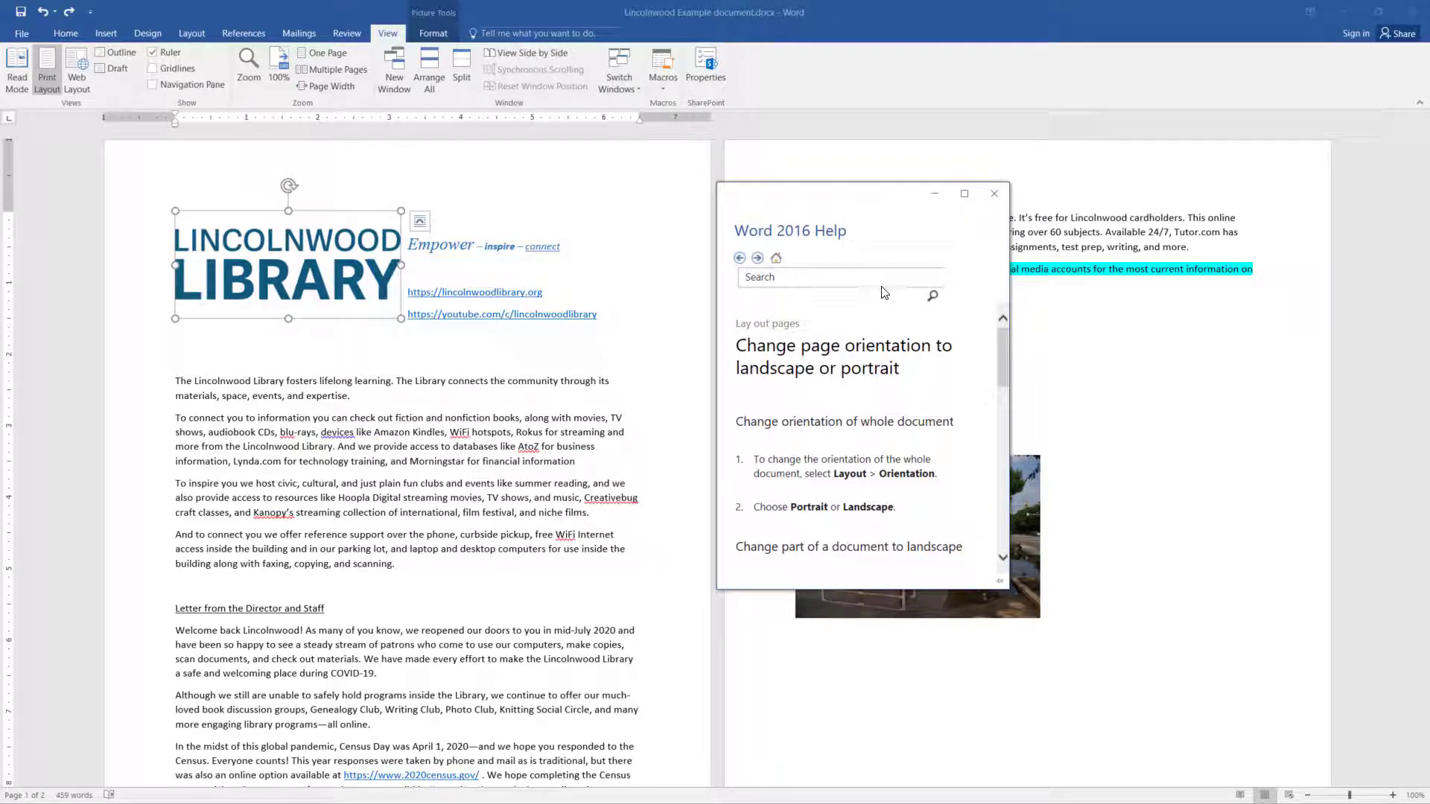
click(992, 195)
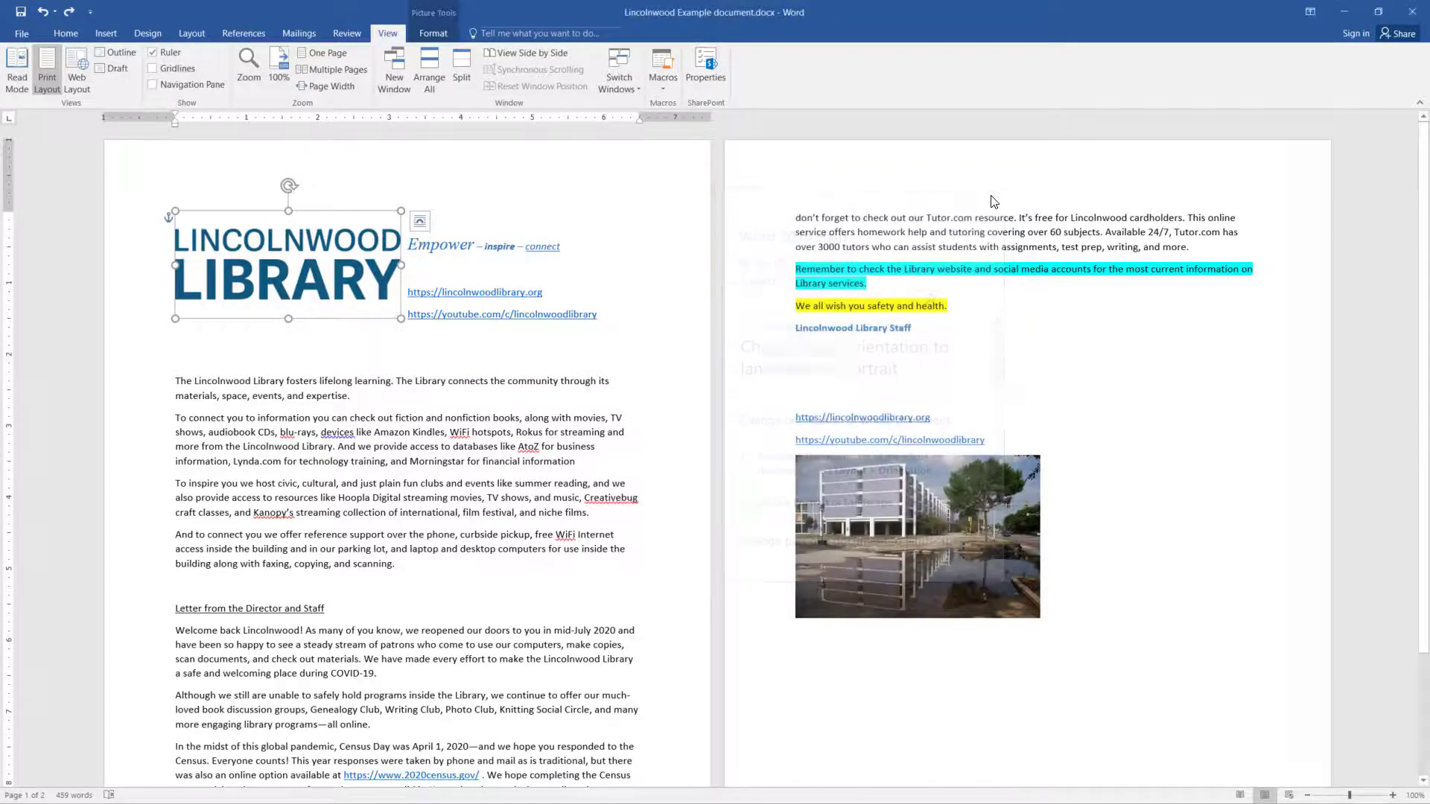
Search the commands for "font size" to examine the suggestions, and dismiss the search without applying one.
click(497, 35)
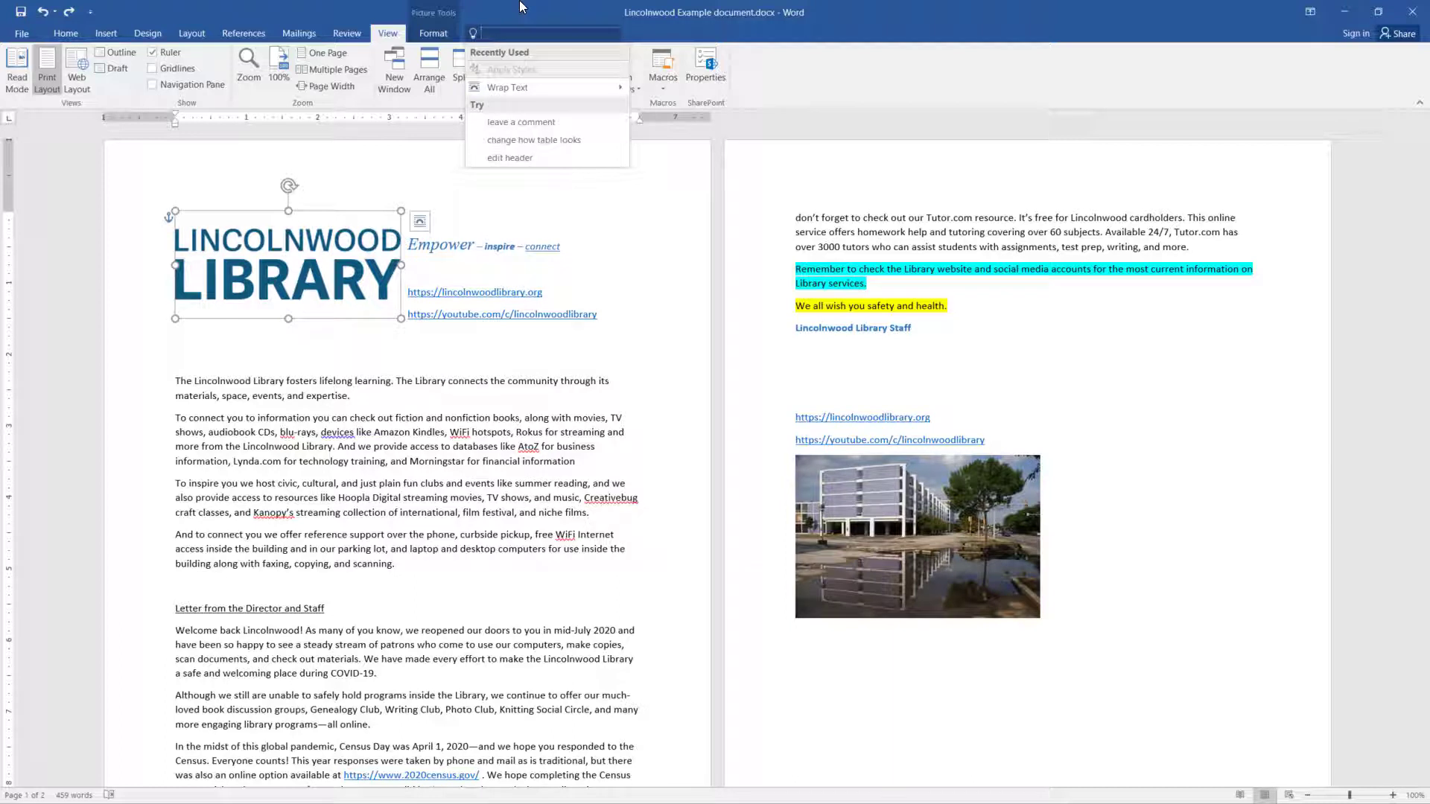
text(i)
key(BackSpace)
text(font size)
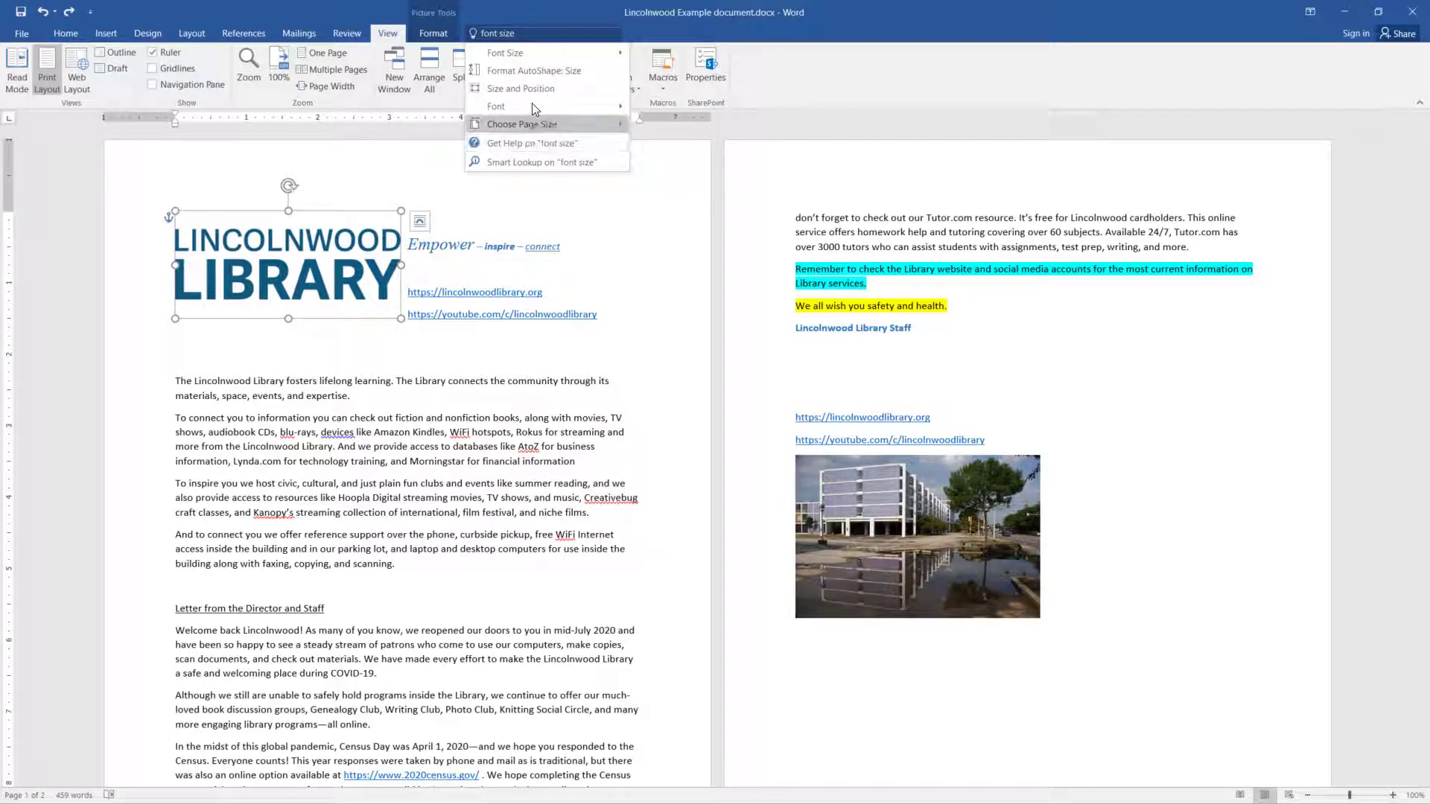
click(325, 328)
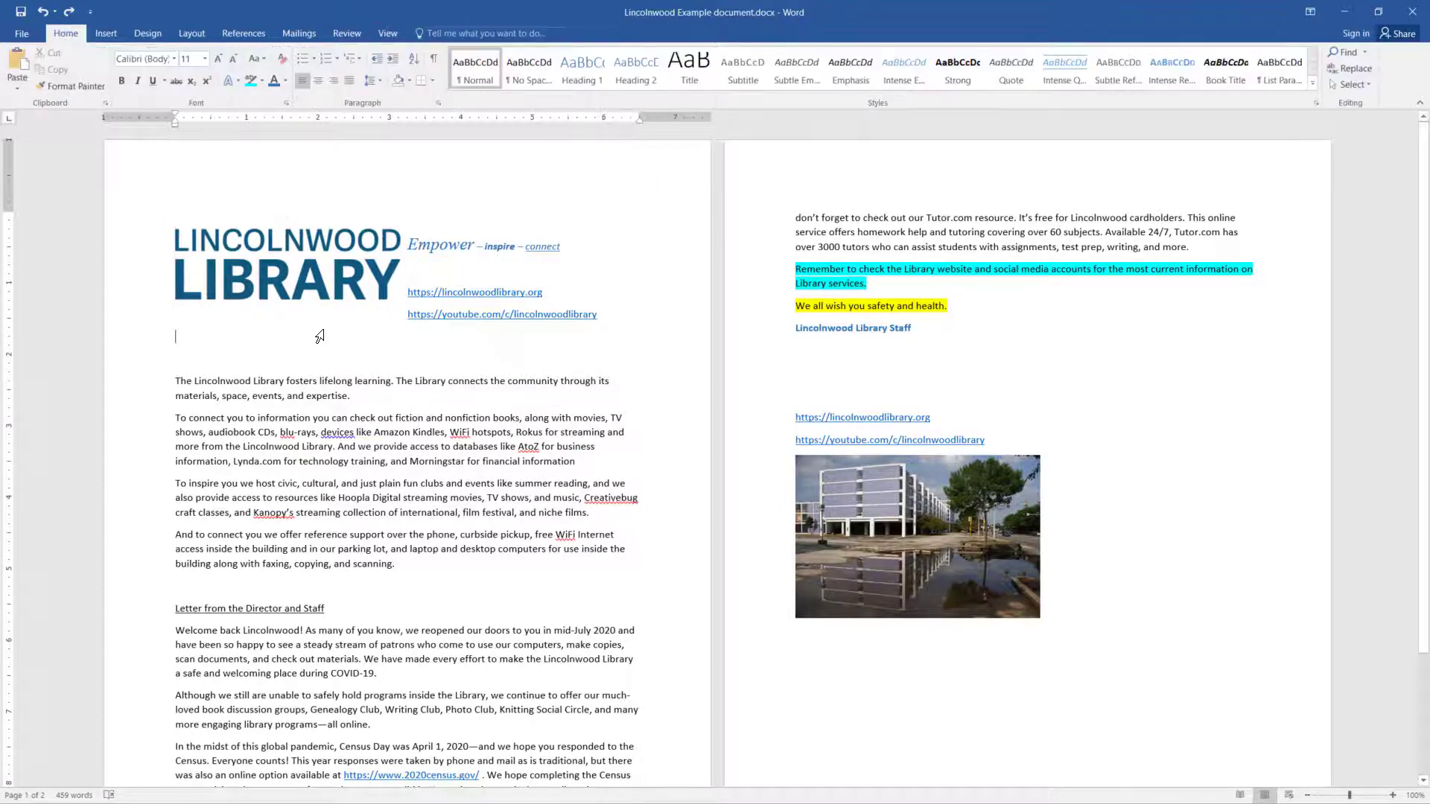
Apply the Moderate margin preset to the document and check how the text reflows.
click(190, 34)
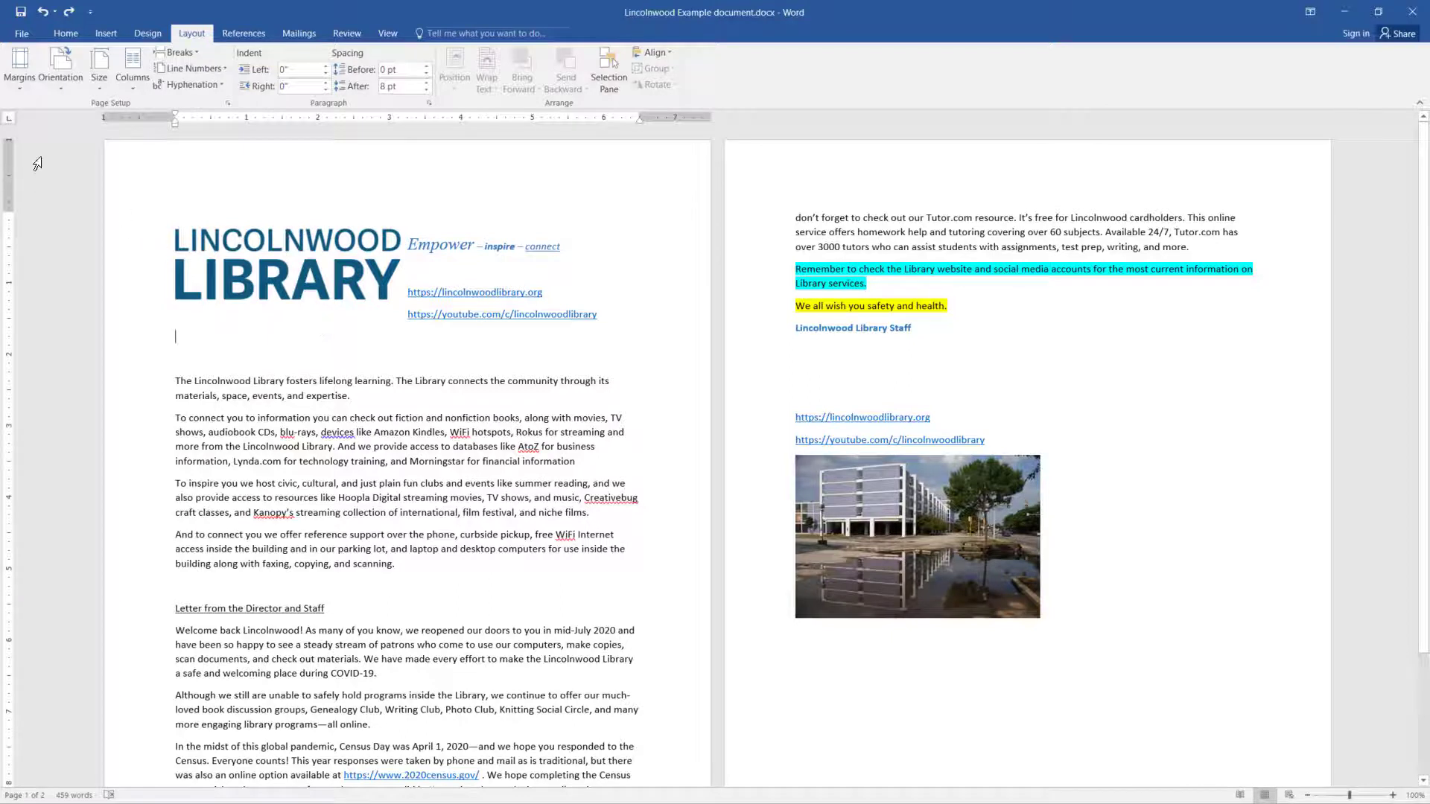
click(24, 87)
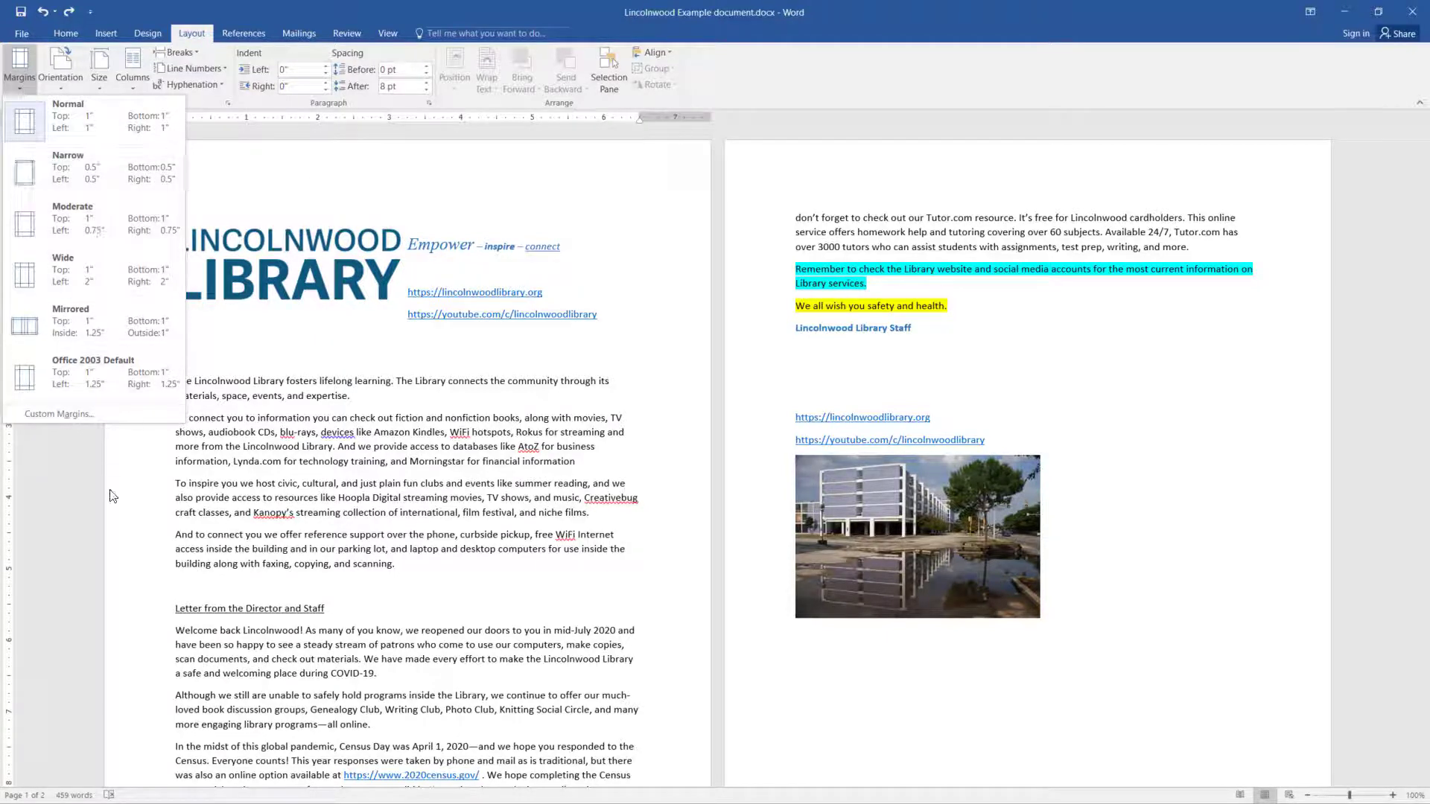
click(77, 223)
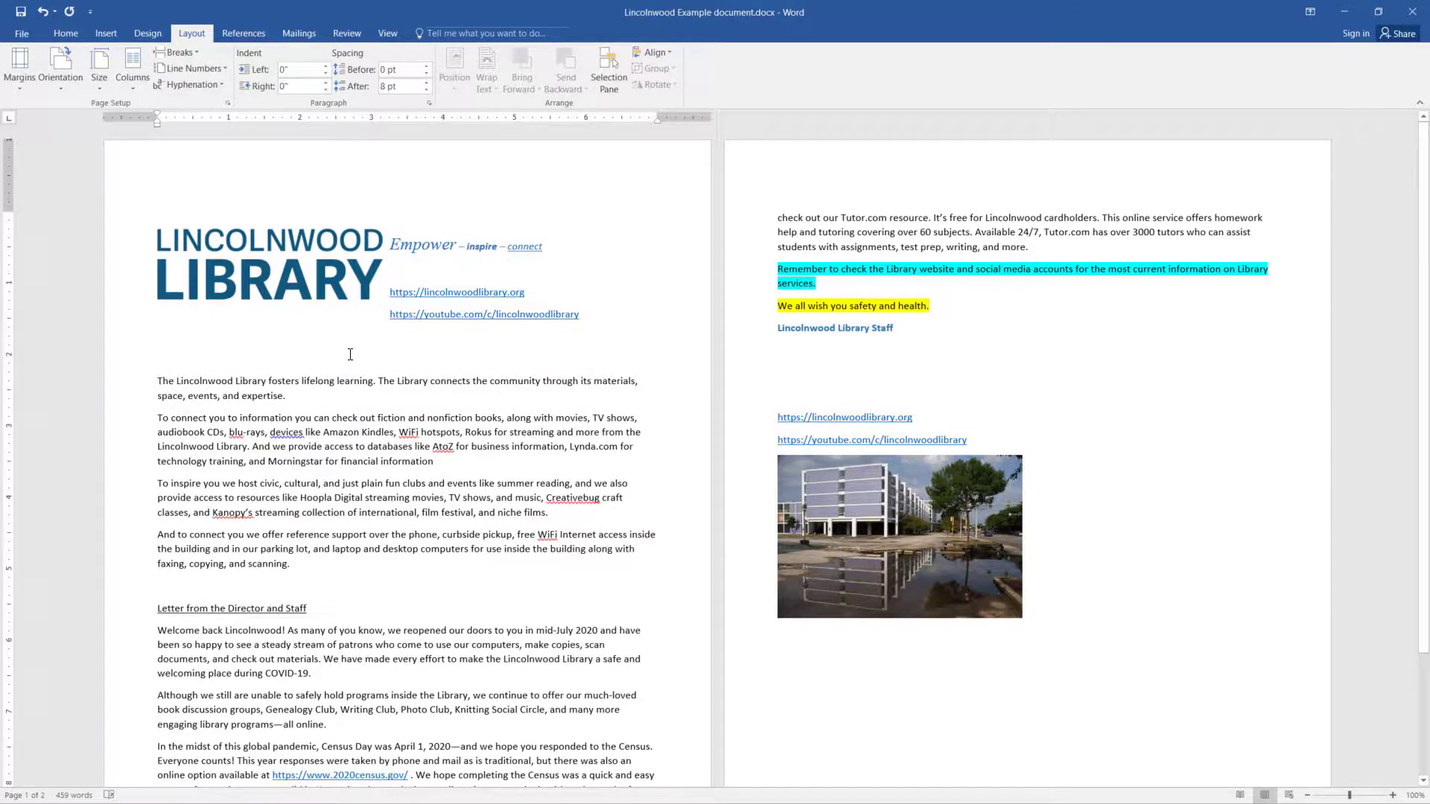
scroll(372, 340, down, 3)
scroll(350, 338, up, 3)
click(347, 332)
Set a custom left margin of 1 inch for the whole document and check the list of margin presets.
click(20, 82)
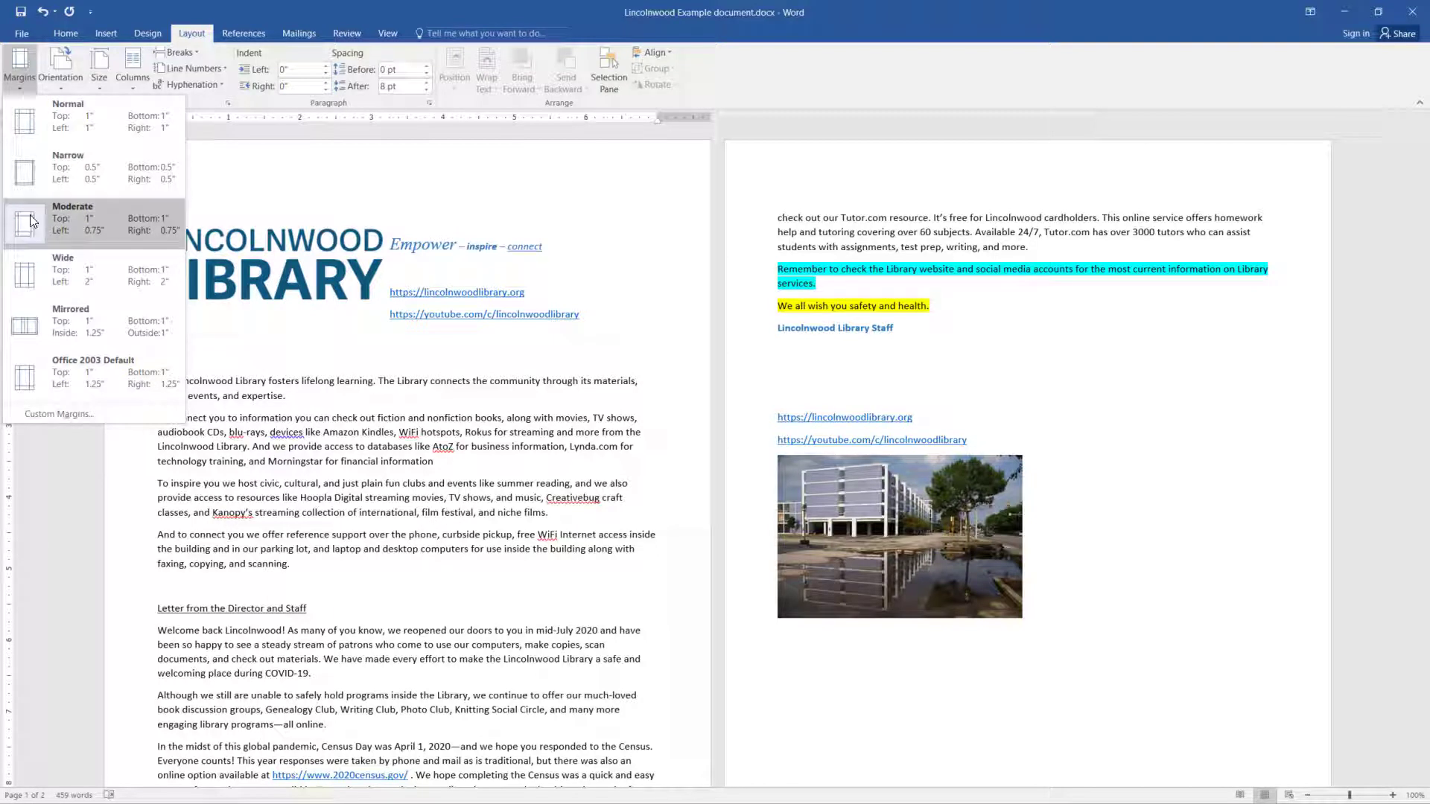
click(78, 414)
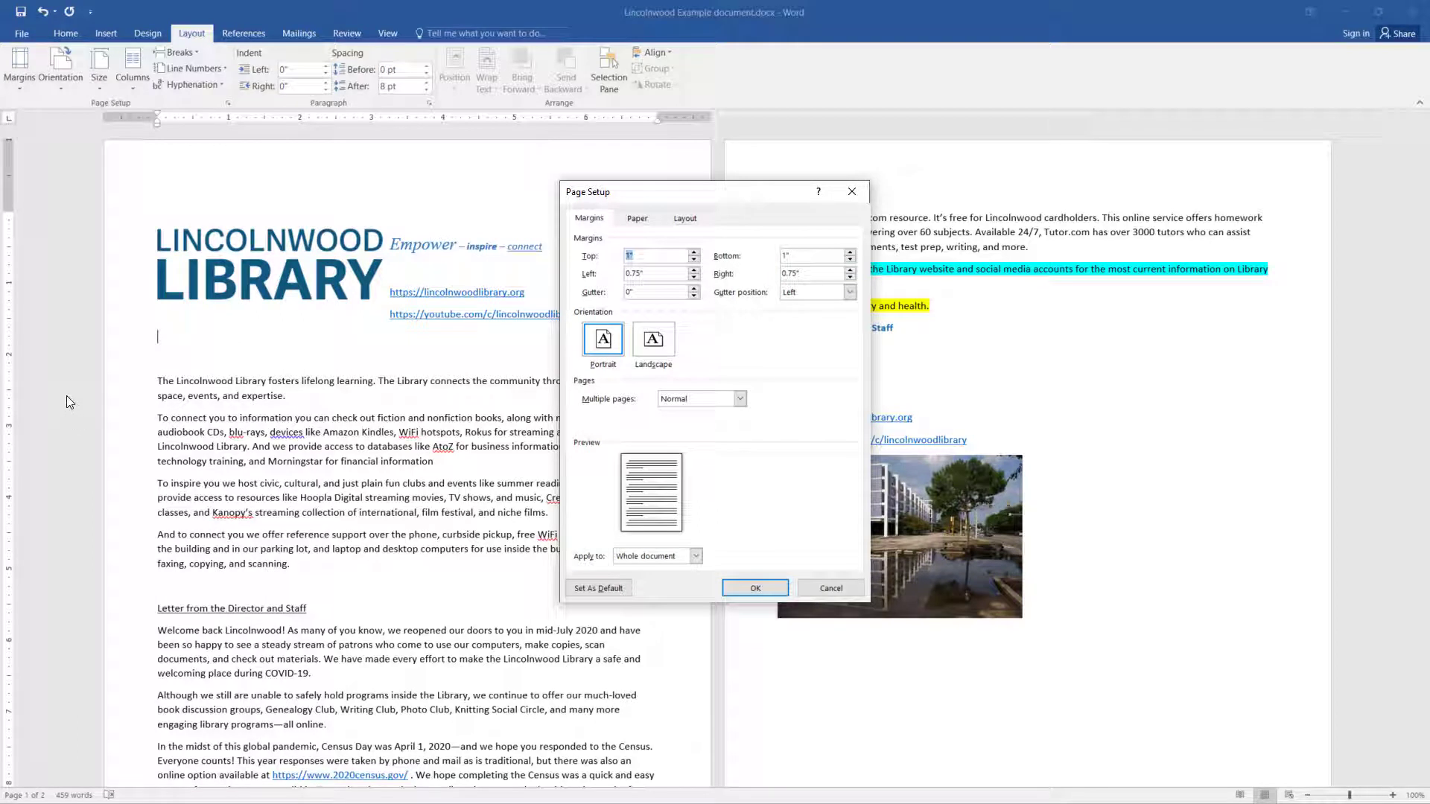
click(633, 274)
drag(642, 274, 590, 275)
text(1)
click(758, 595)
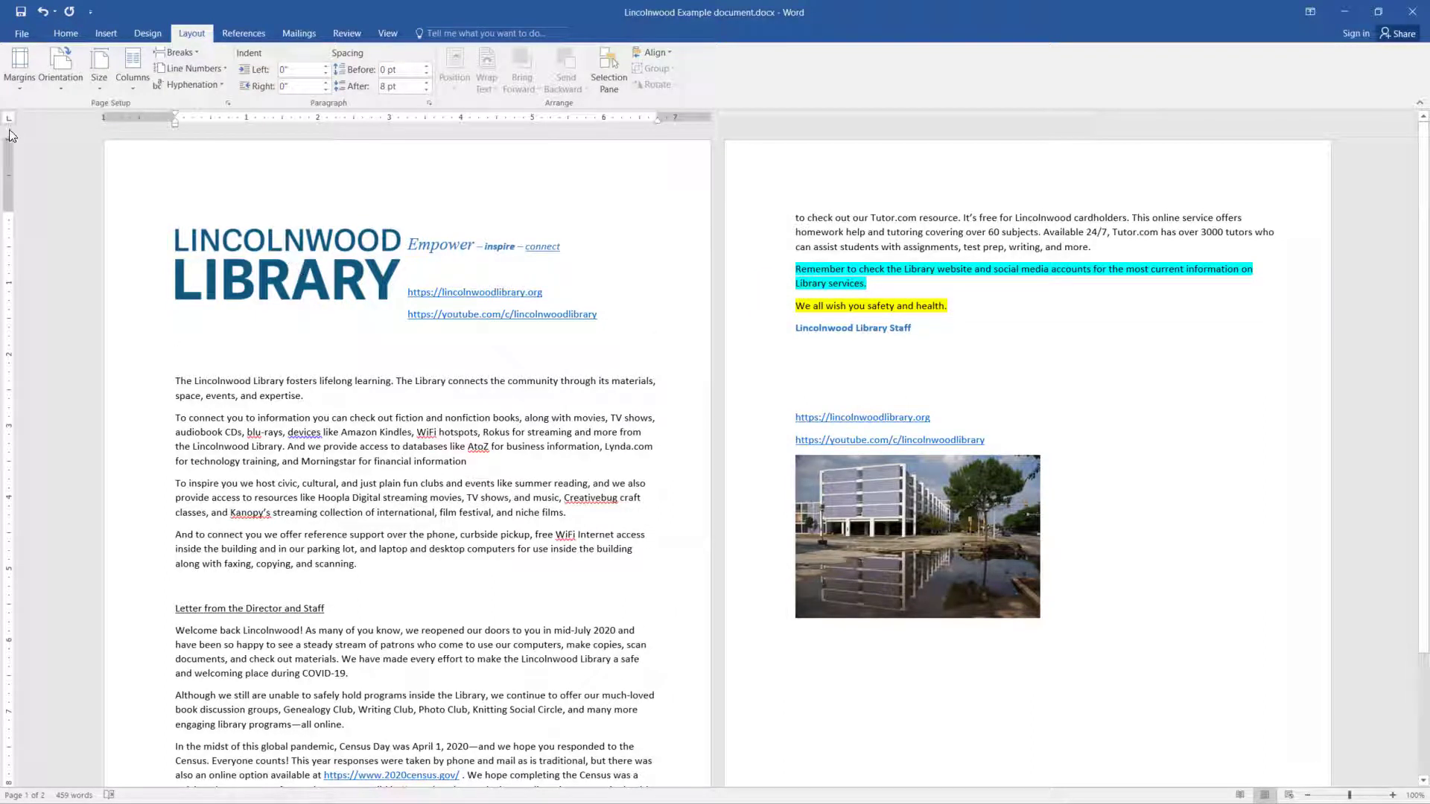
click(17, 81)
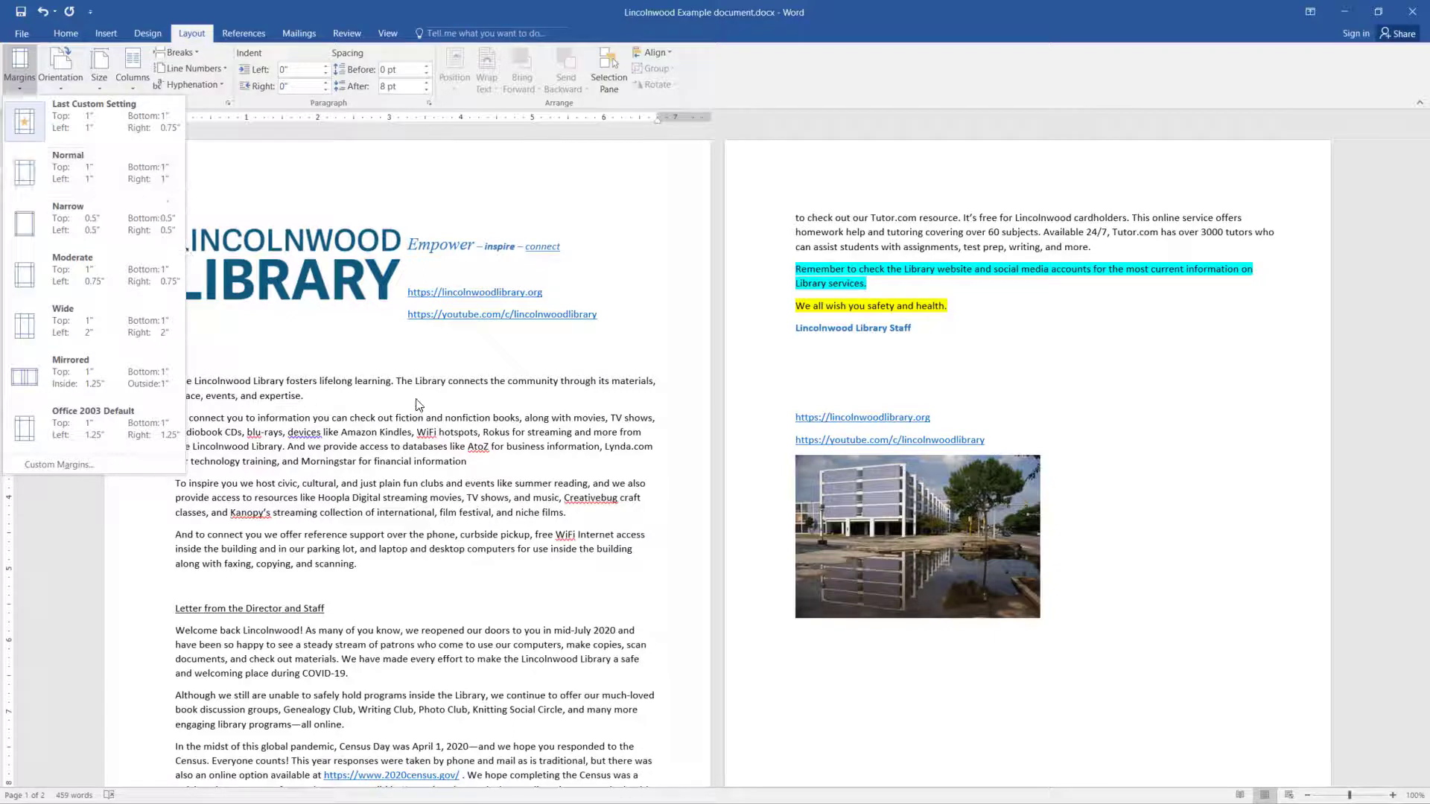
click(455, 396)
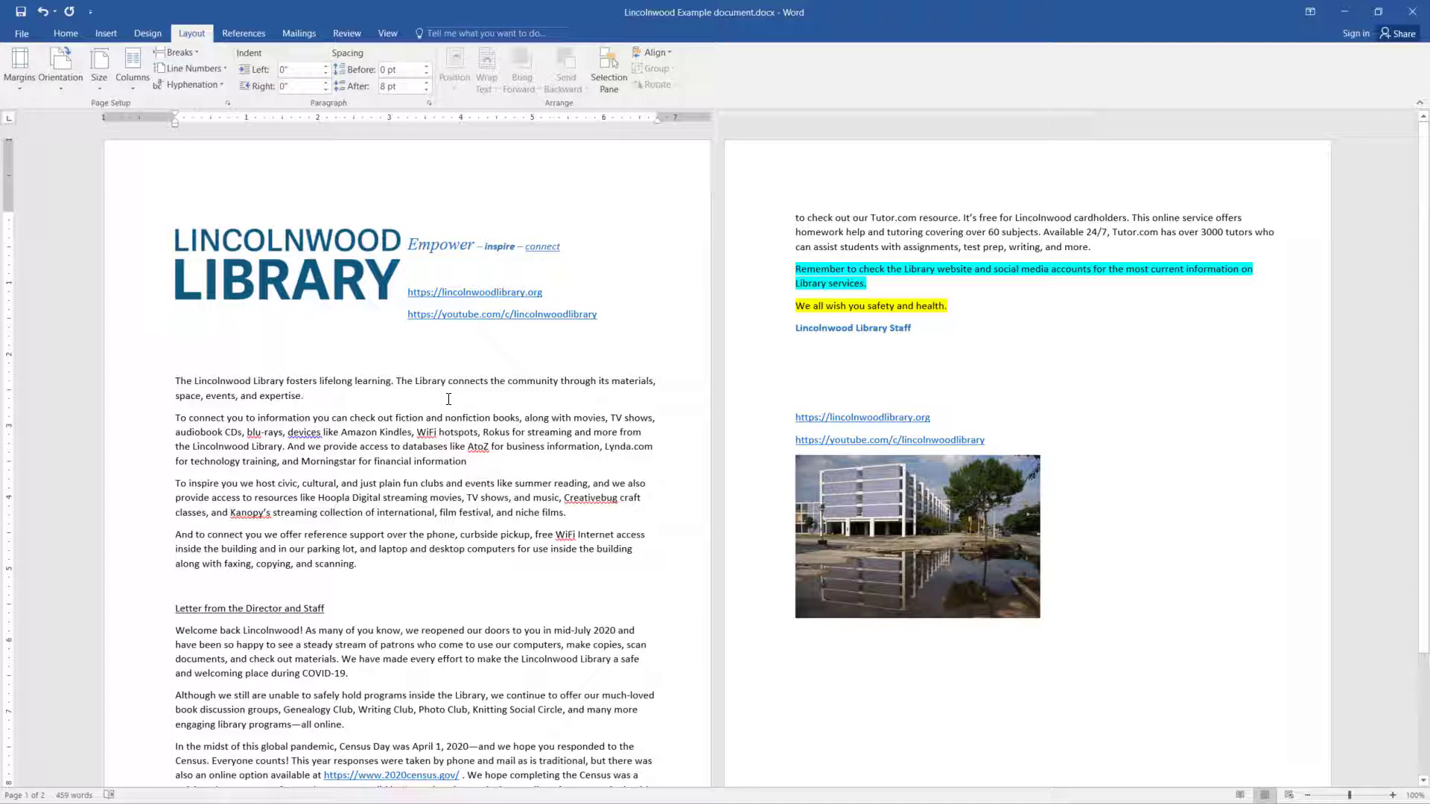
Switch the document's page orientation to Landscape and review the layout of both pages.
click(66, 86)
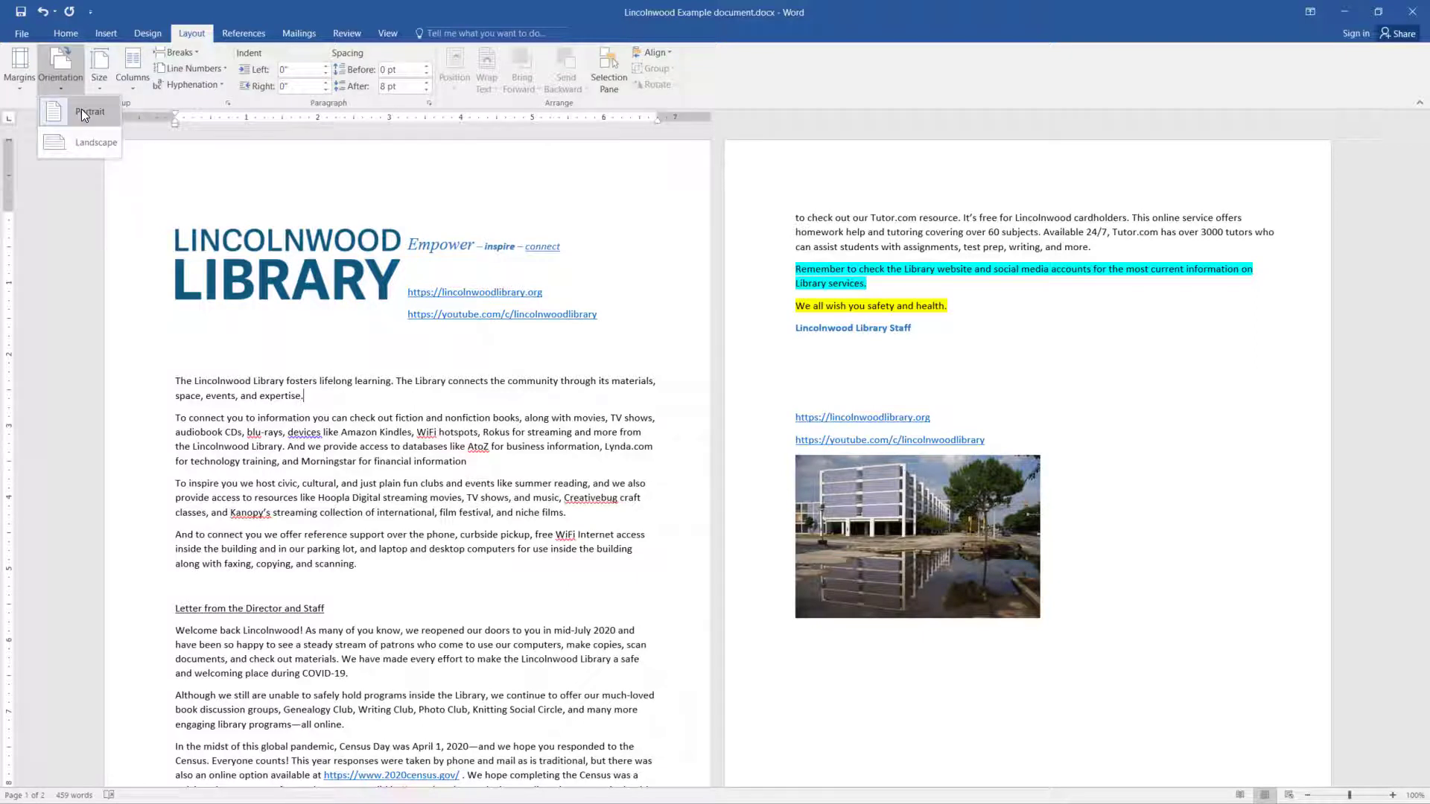
click(84, 141)
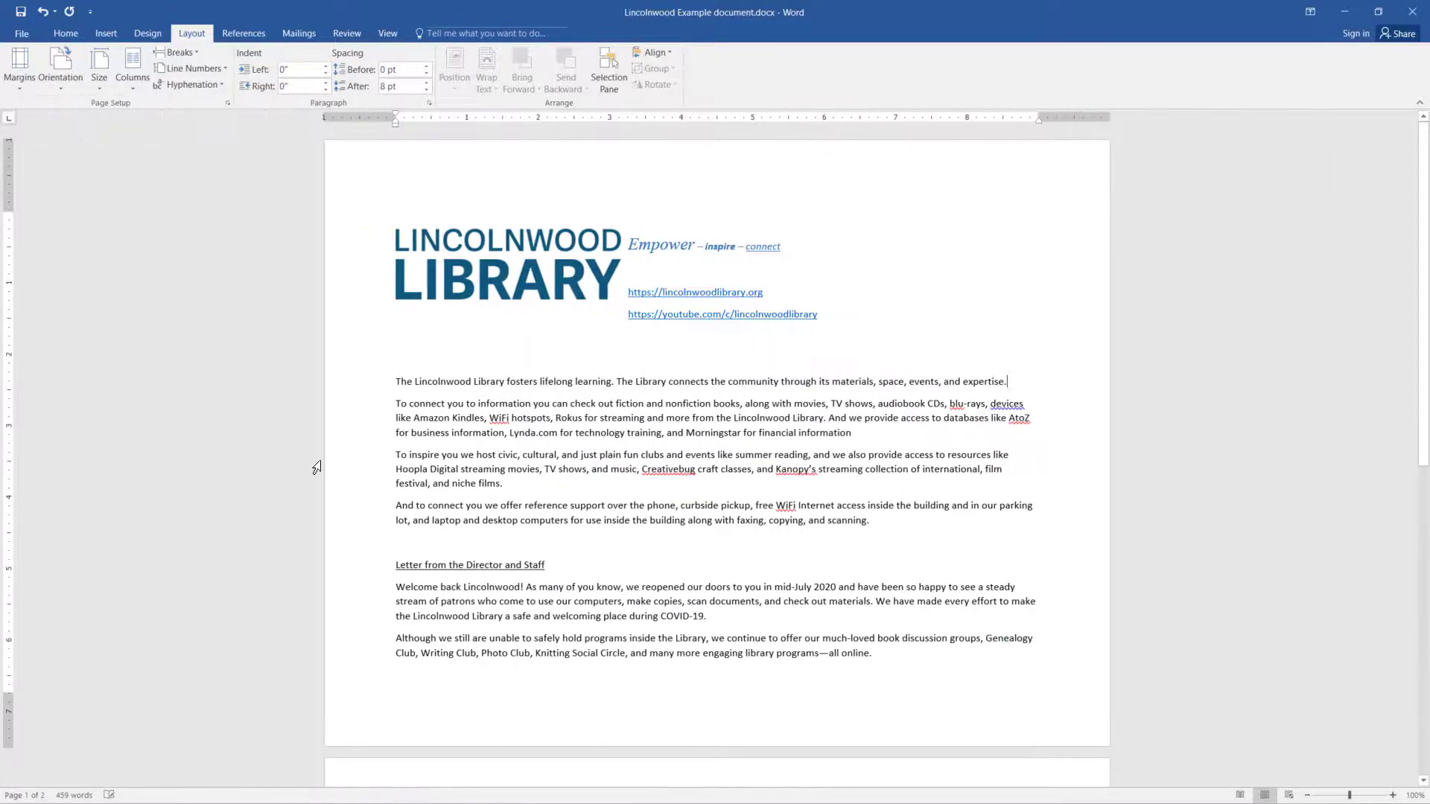
scroll(381, 499, down, 10)
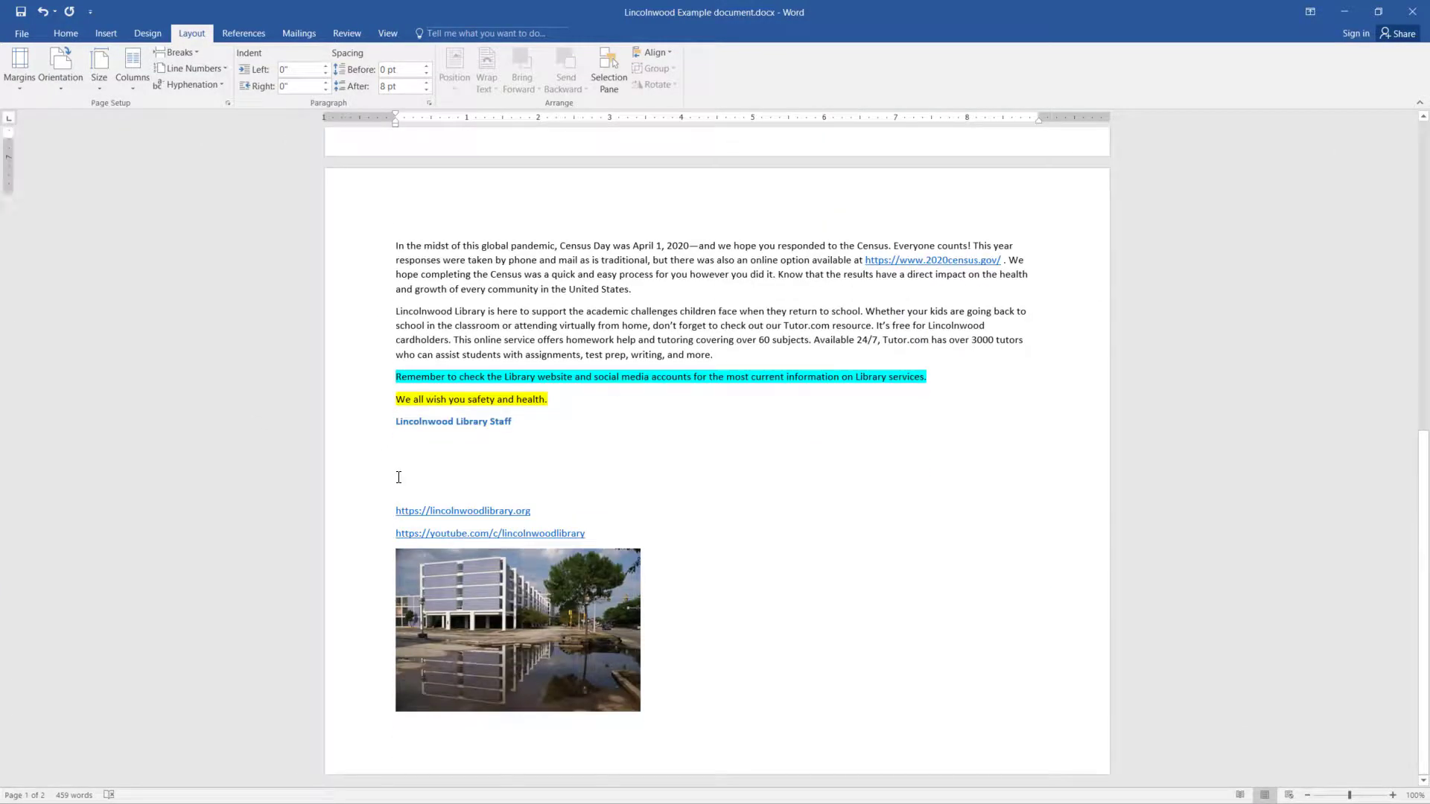
scroll(395, 472, up, 5)
scroll(399, 475, up, 5)
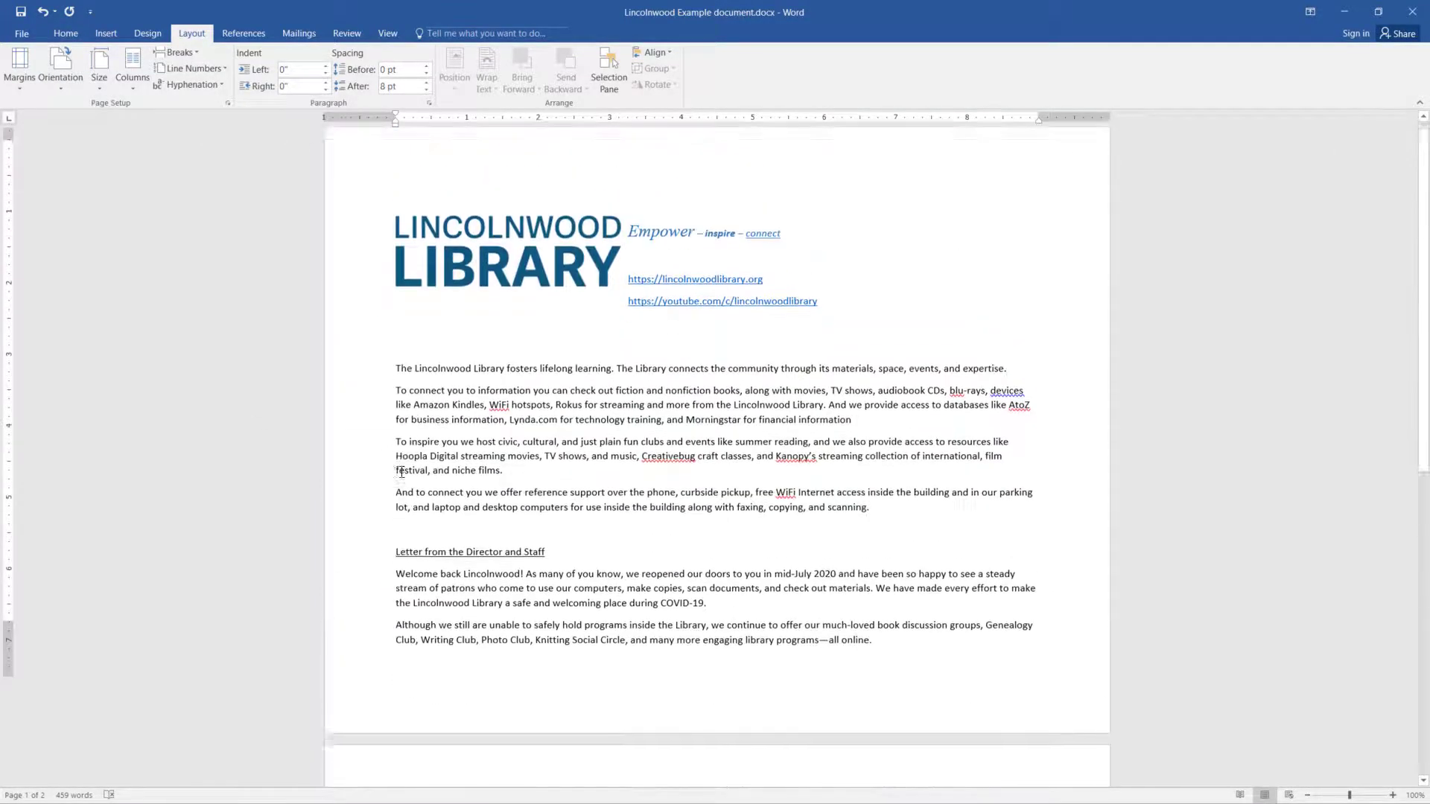
scroll(402, 471, down, 6)
scroll(408, 467, down, 4)
scroll(370, 440, up, 11)
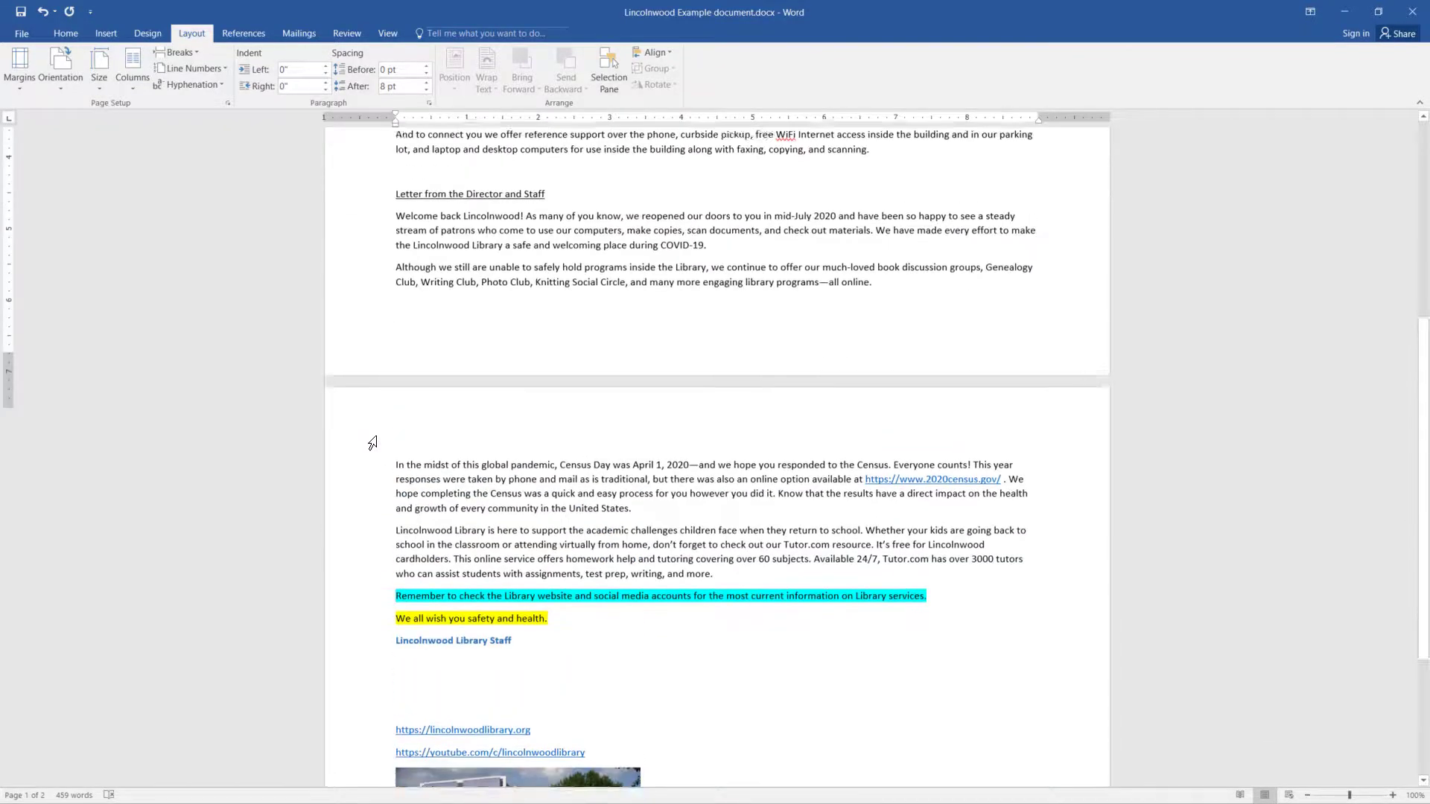
scroll(364, 438, up, 3)
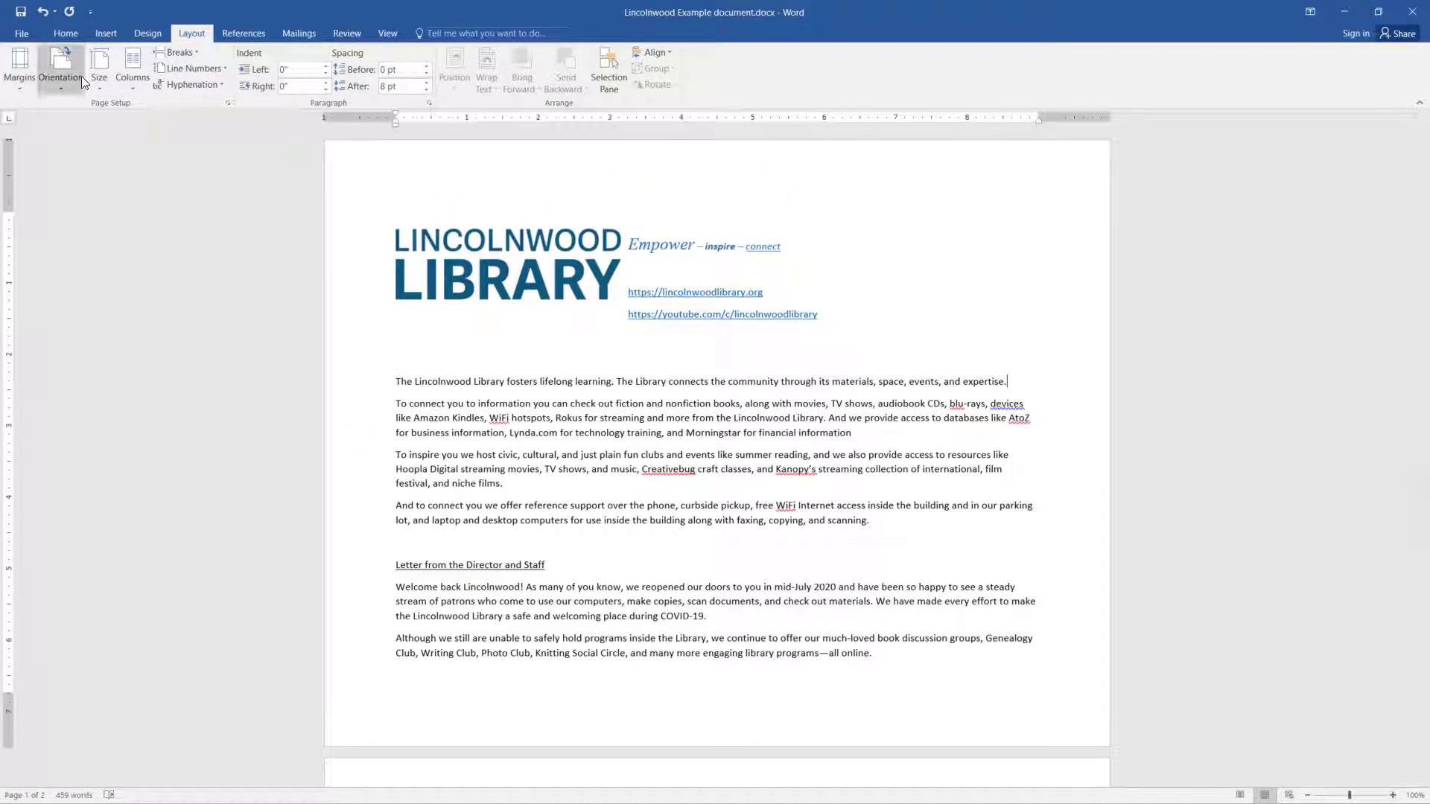
Return the page orientation to Portrait and apply the Normal margin preset with 1-inch margins.
click(60, 87)
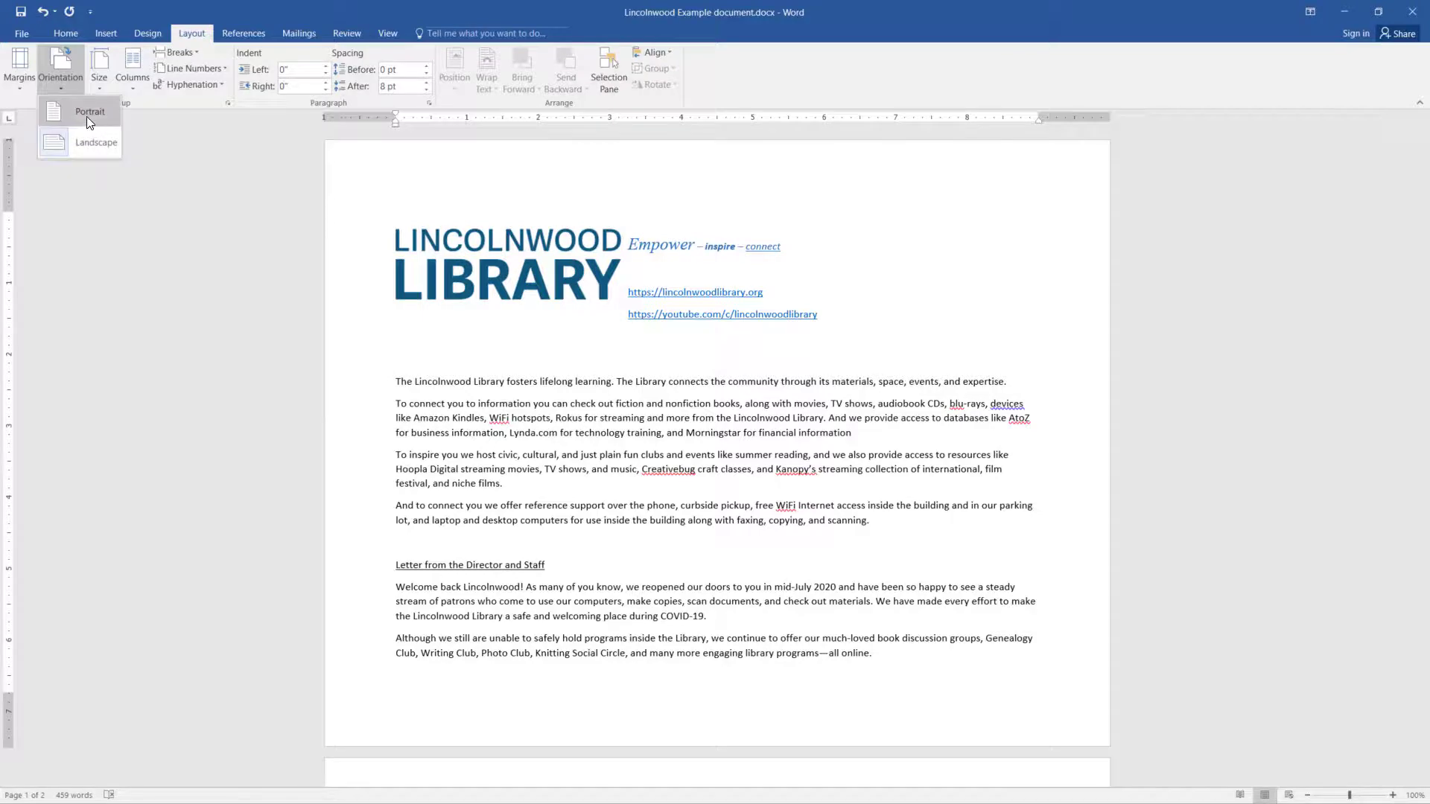
click(89, 138)
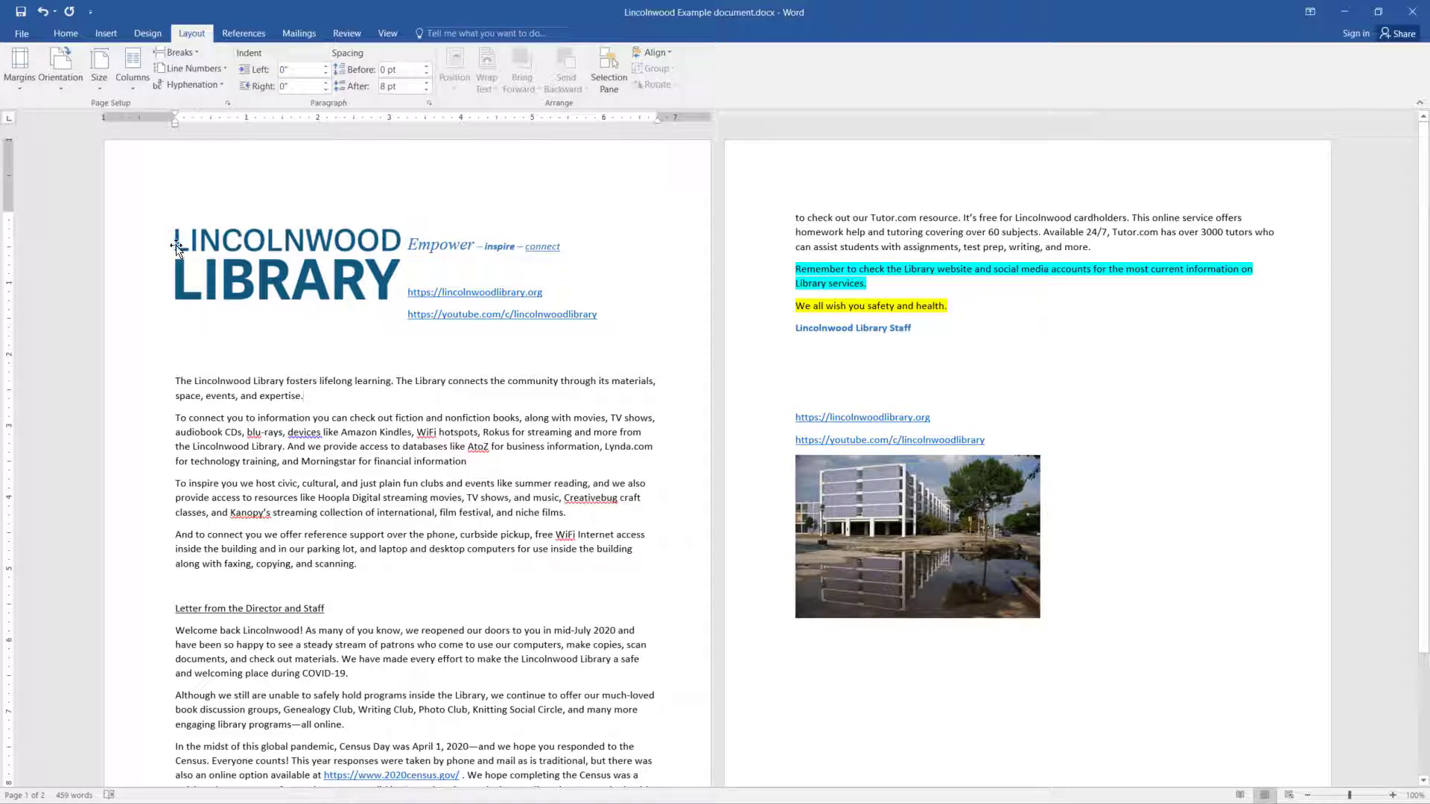
click(51, 67)
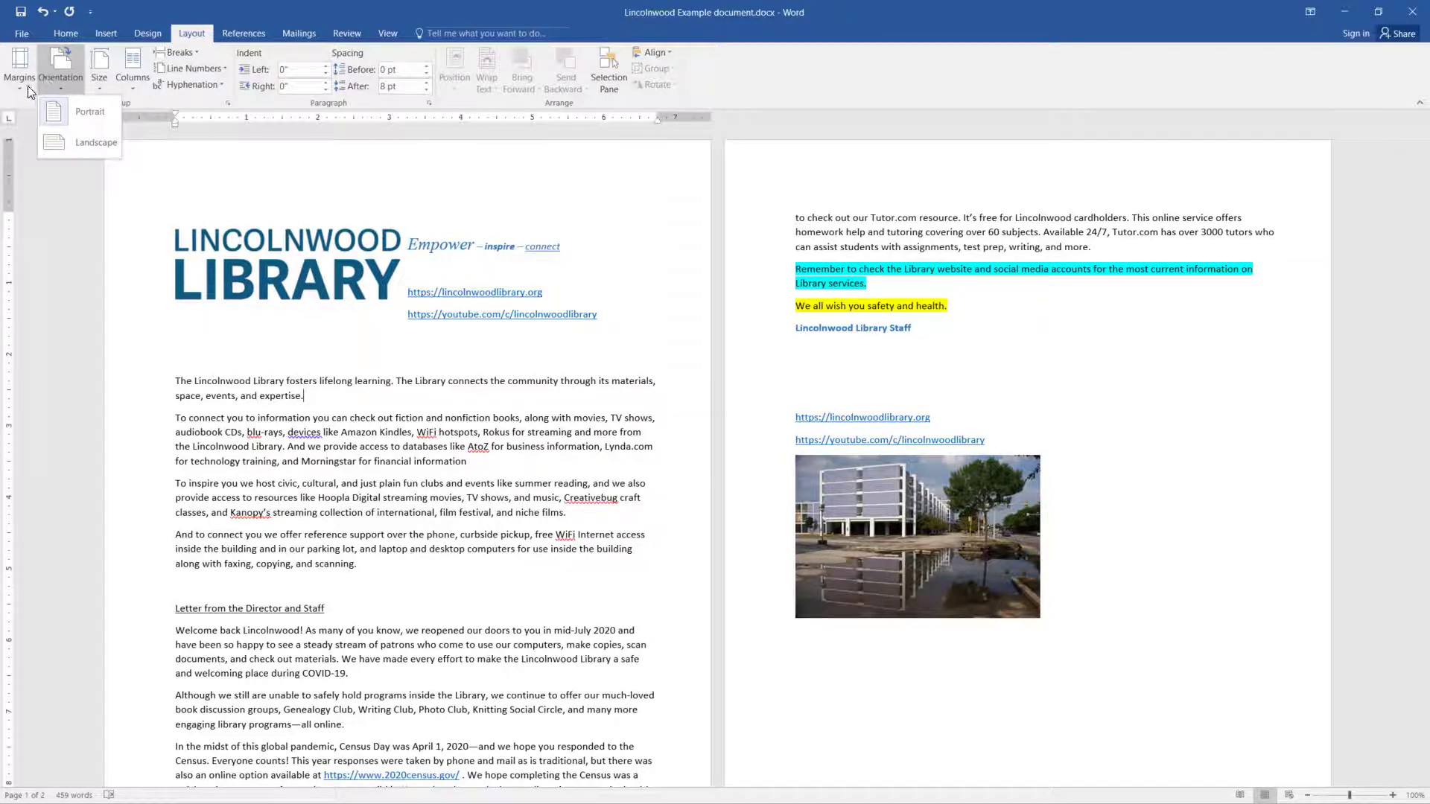
click(24, 75)
click(61, 172)
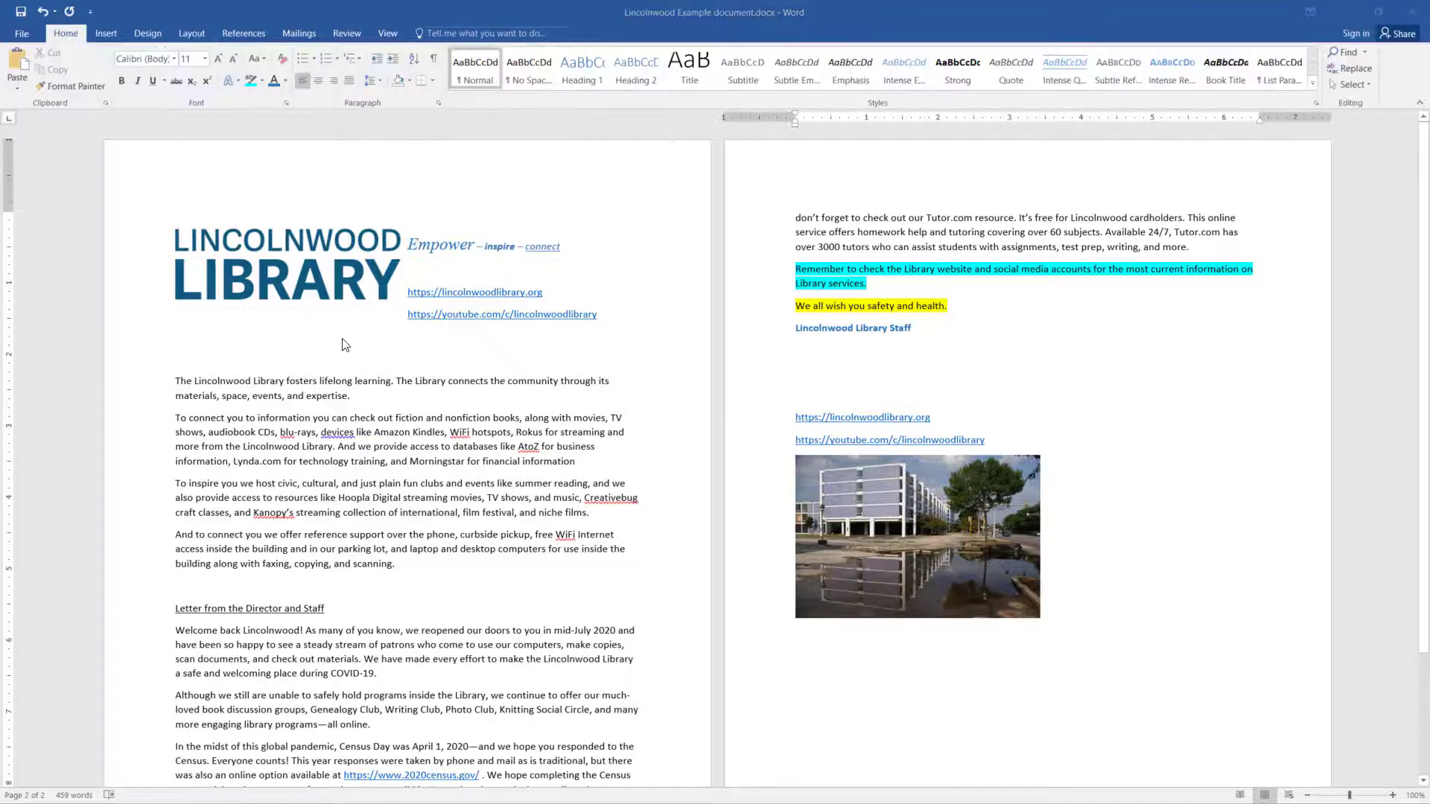
Set the page 1 library logo's text wrapping to In Line with Text and check the resulting page layout.
click(339, 346)
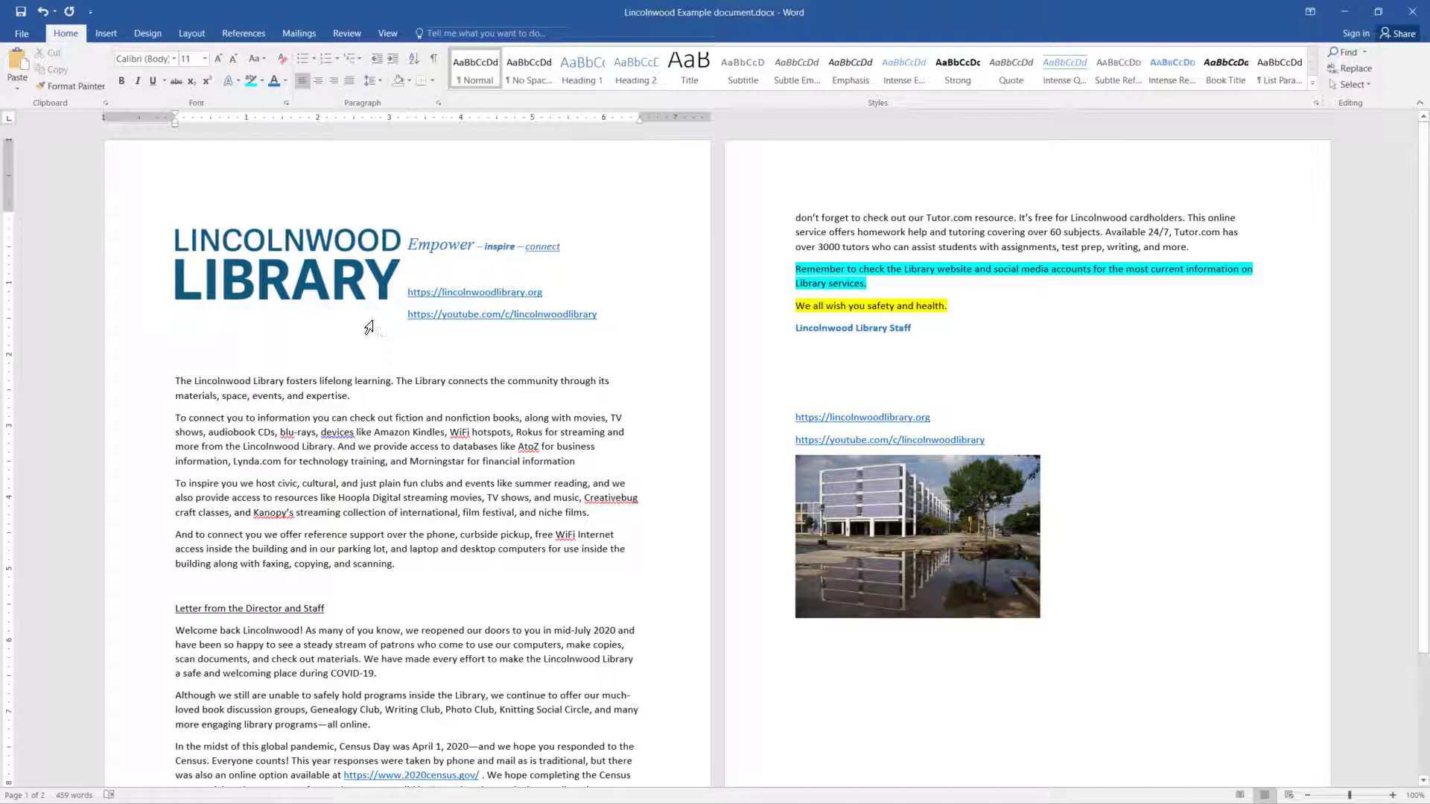
click(350, 283)
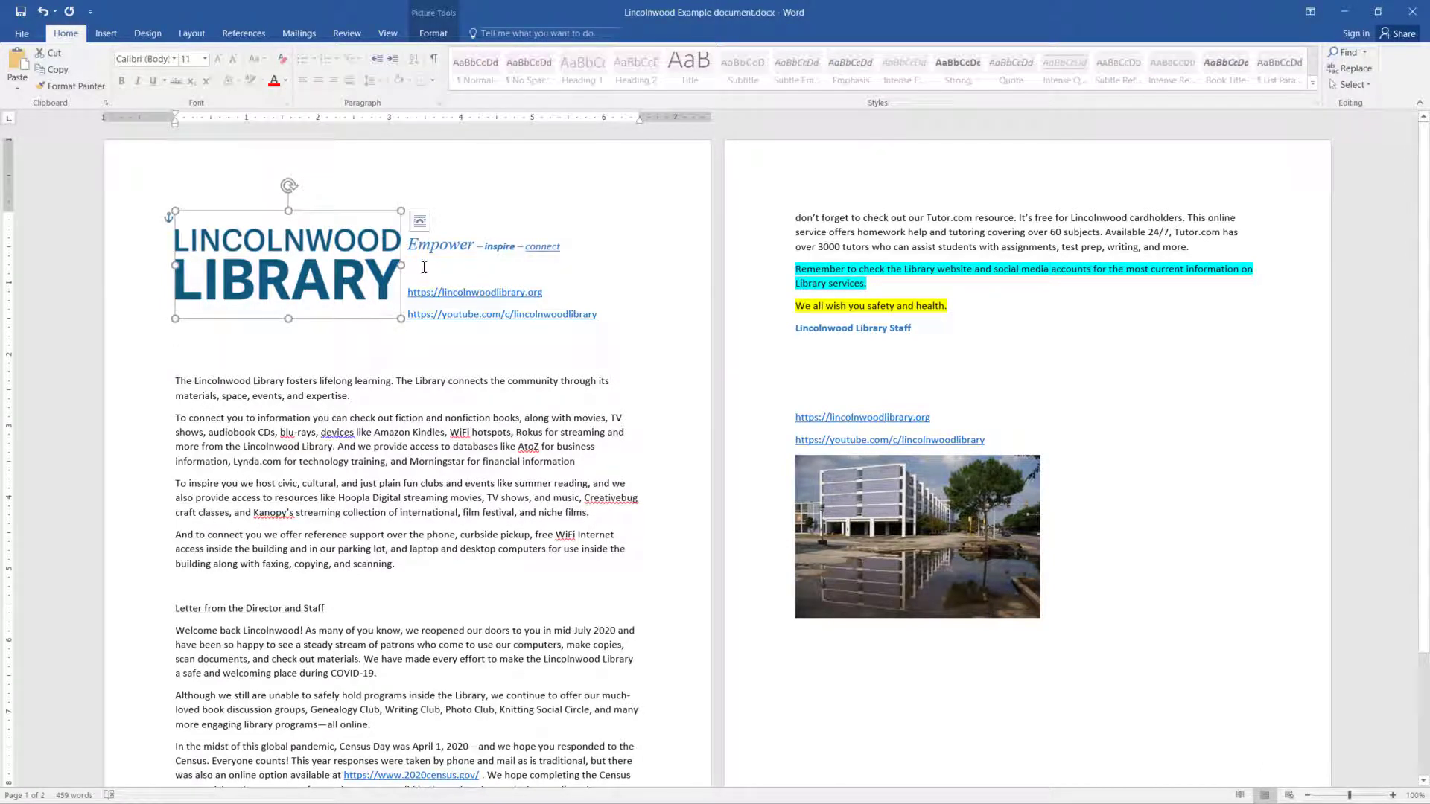
click(434, 34)
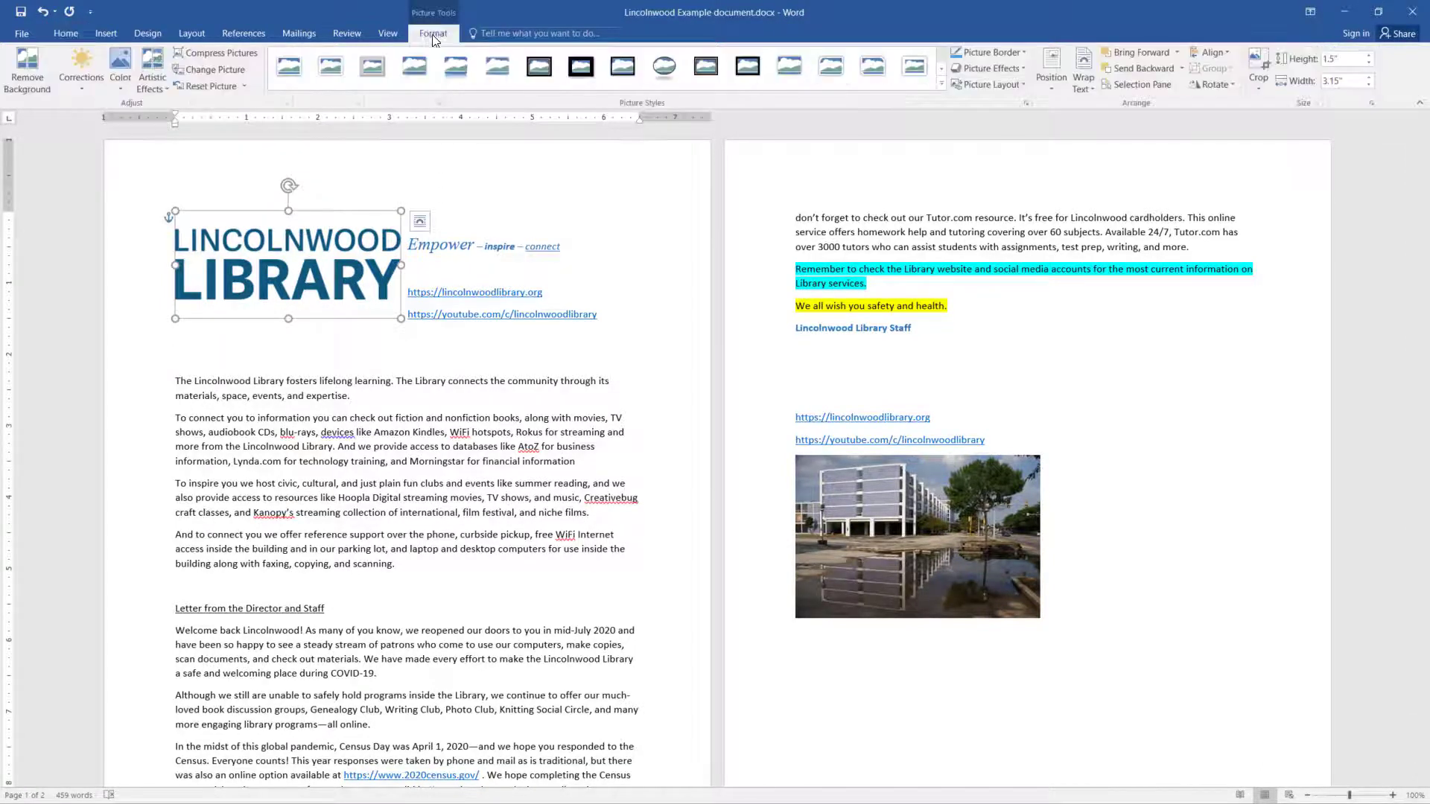
click(1084, 87)
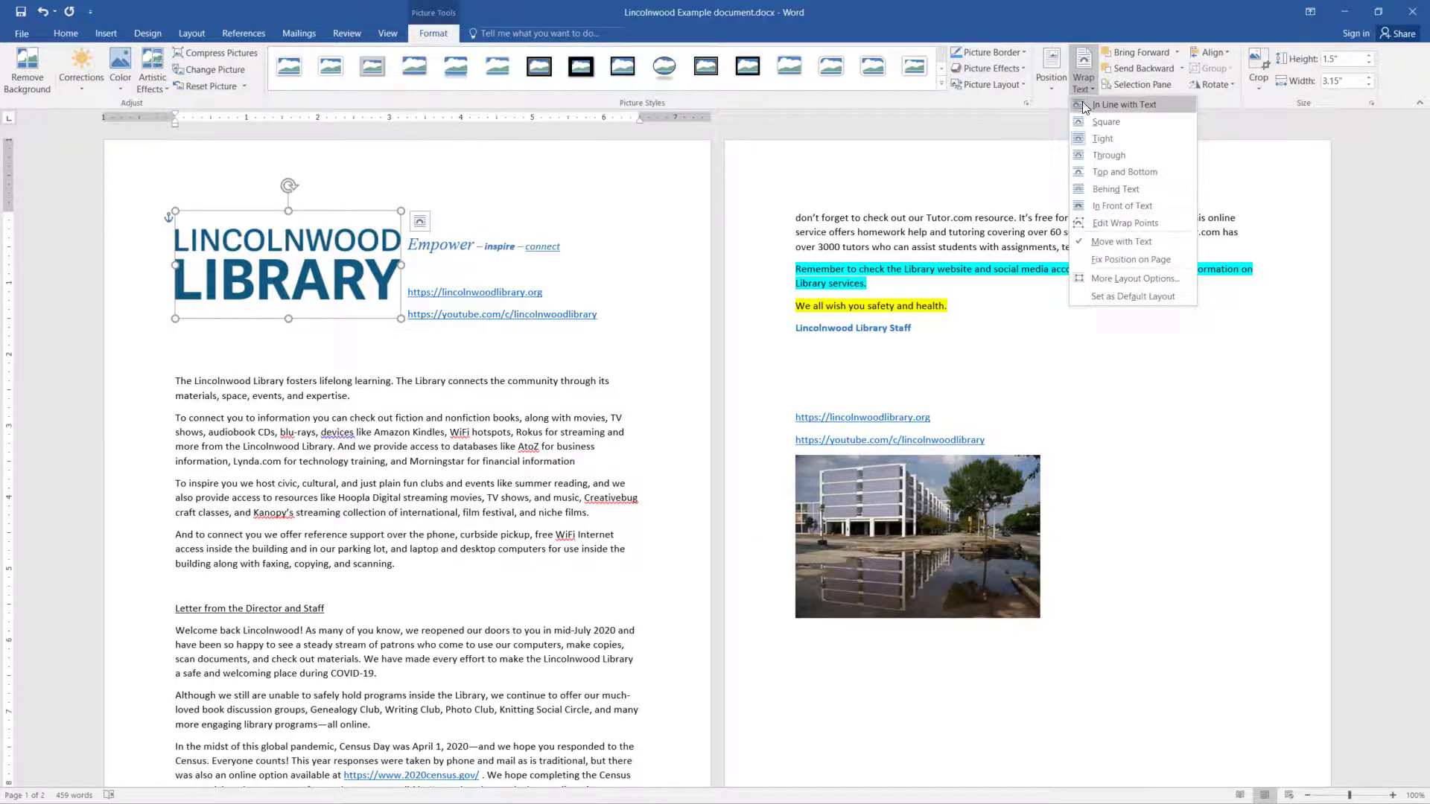
click(1092, 105)
click(470, 381)
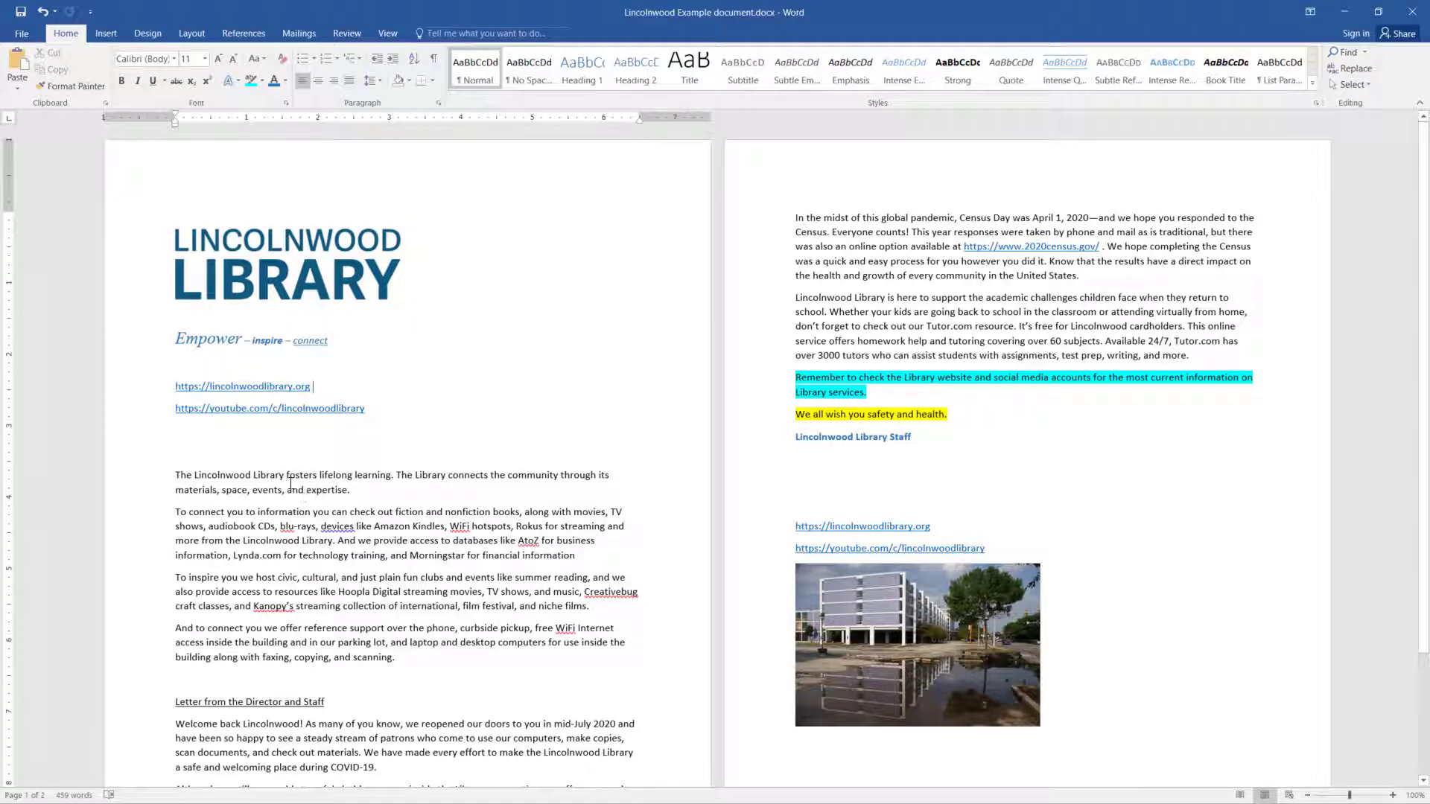
scroll(281, 446, down, 2)
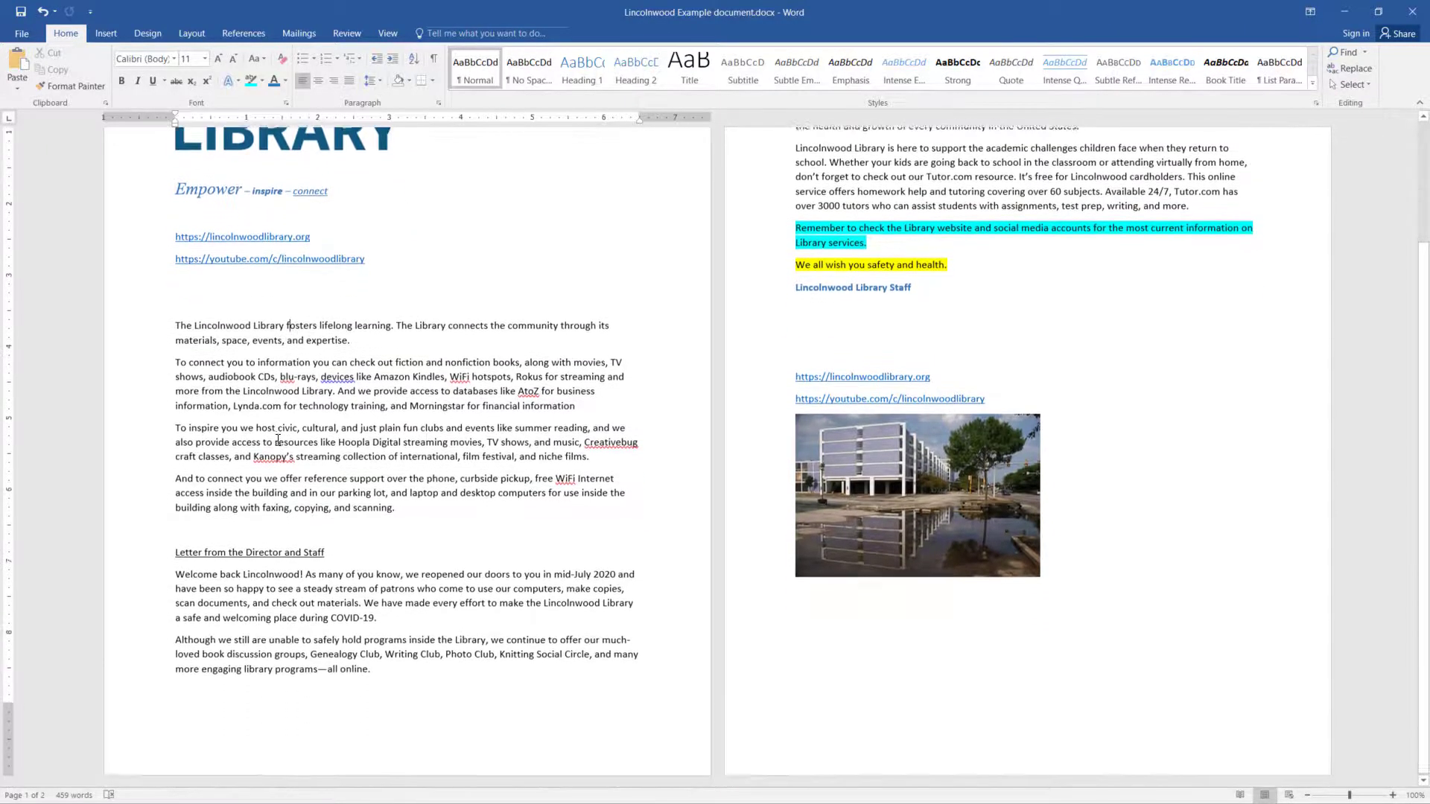
Try center, left, right and justified alignment on the "Empower – inspire – connect" tagline and leave it centered.
scroll(280, 437, up, 2)
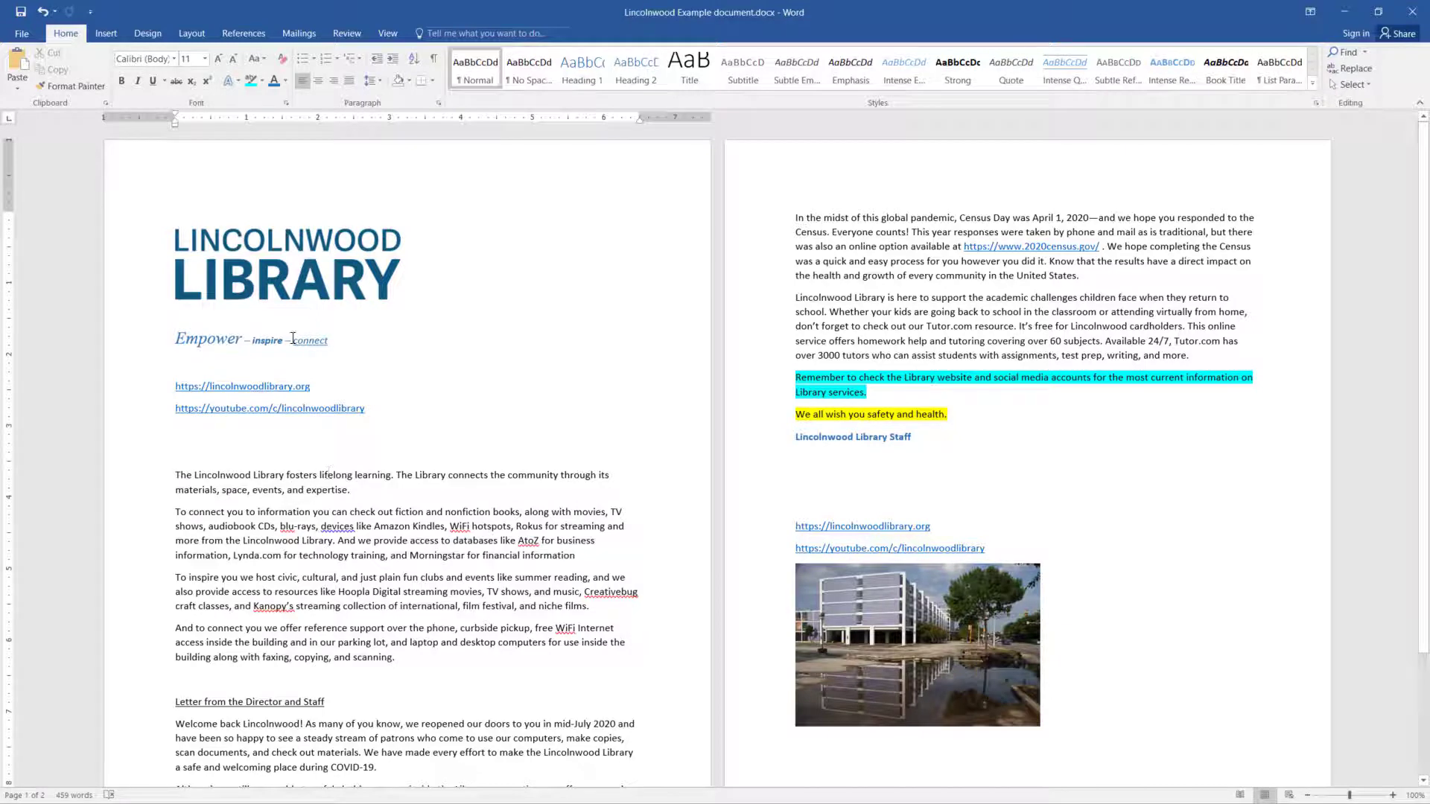
drag(292, 337, 107, 332)
click(107, 333)
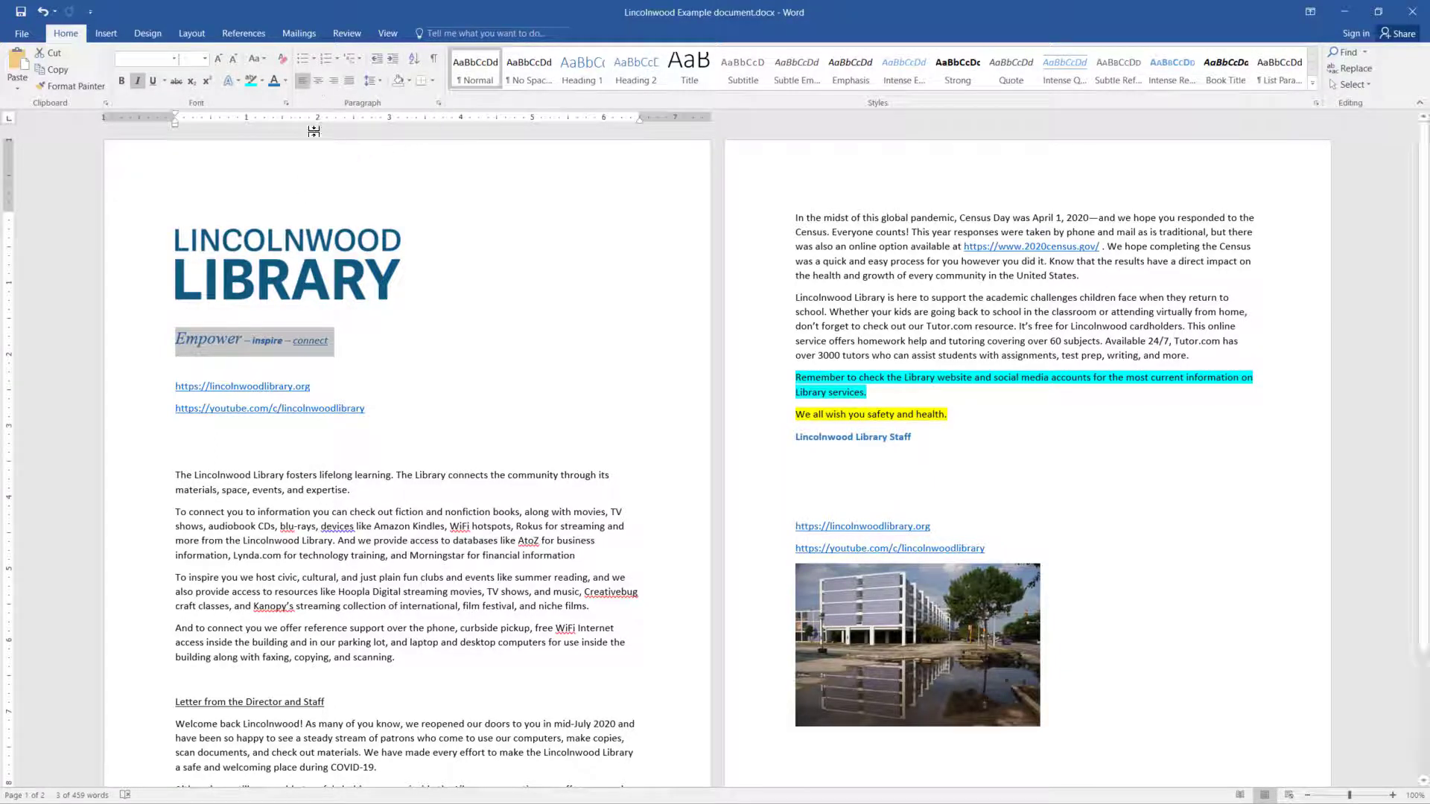
click(320, 81)
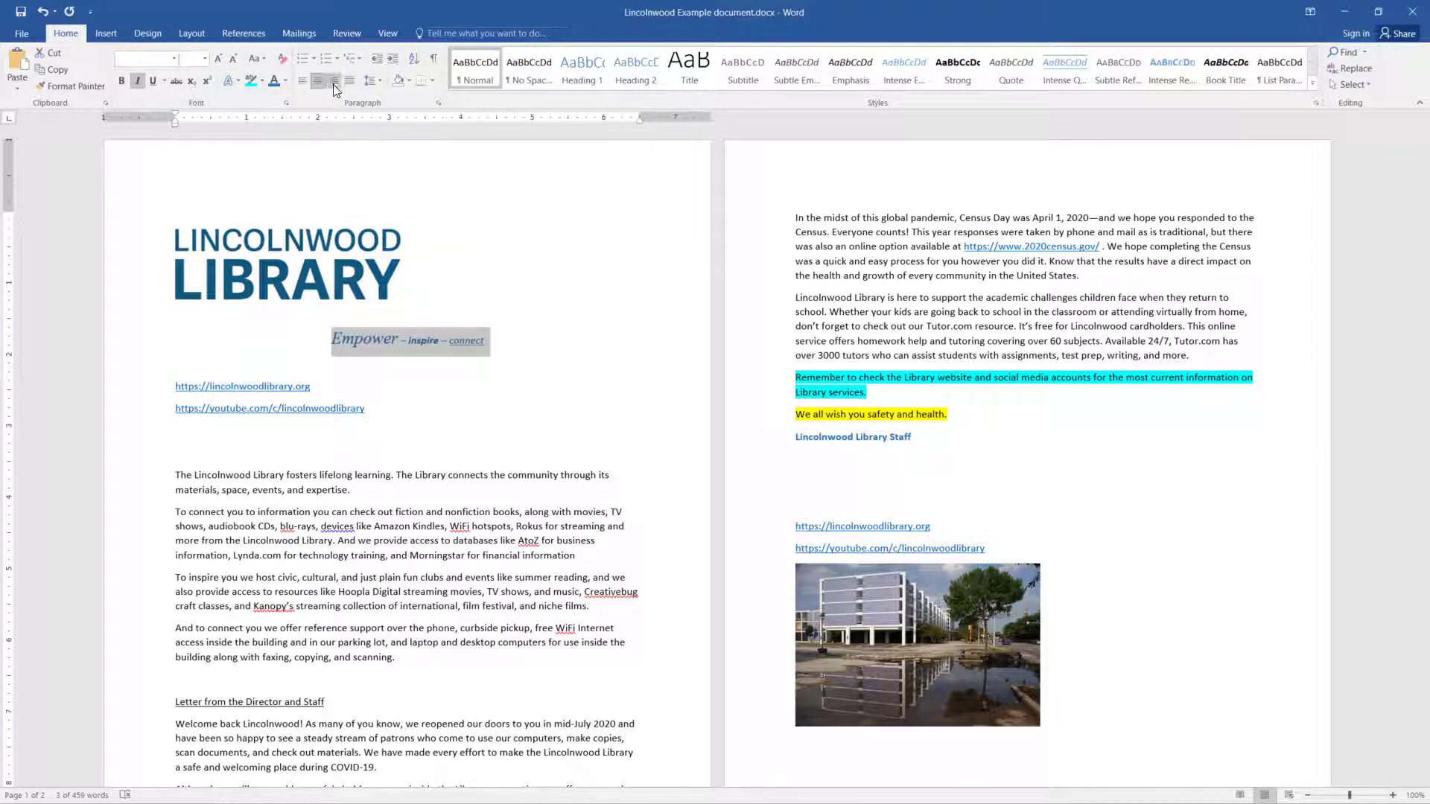
click(304, 82)
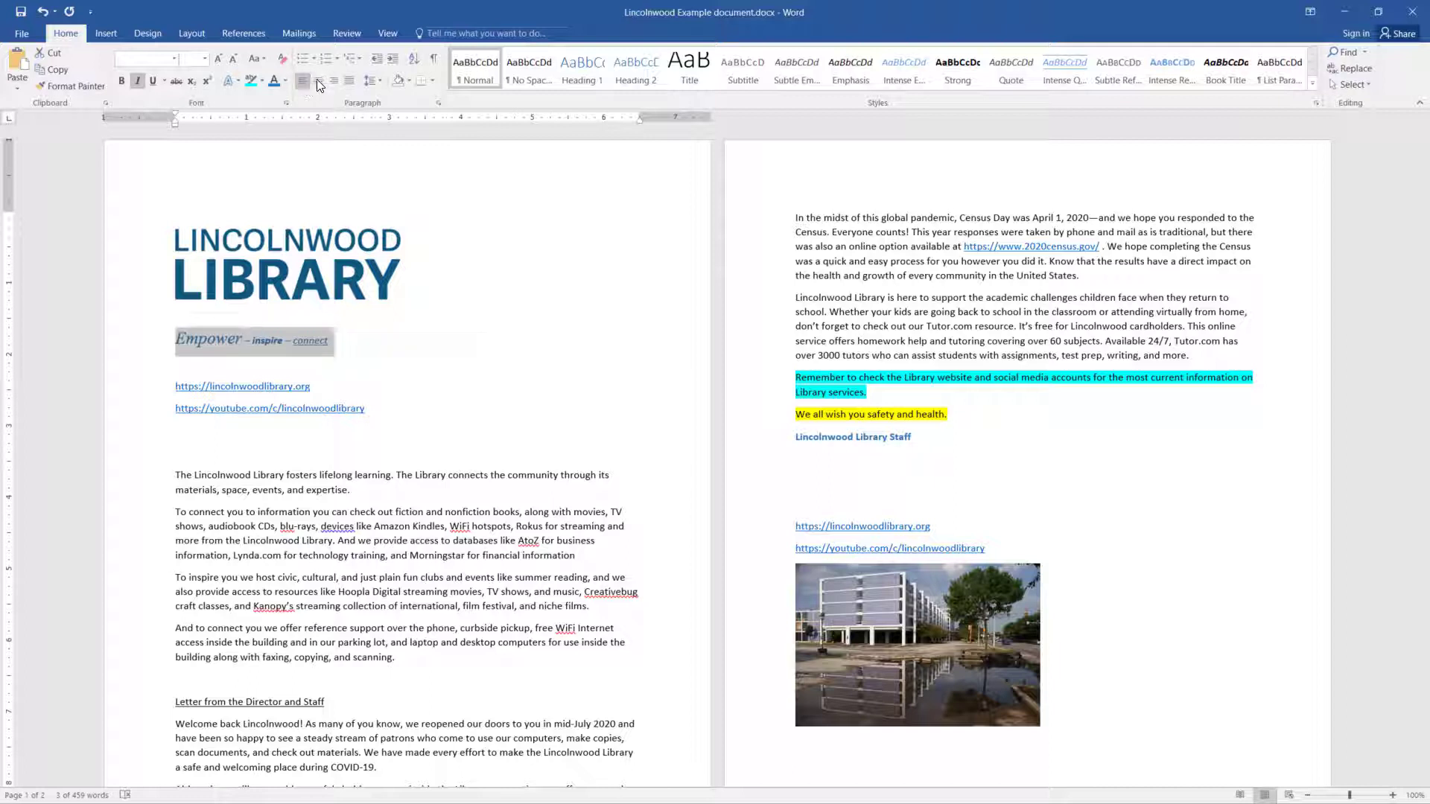
click(335, 80)
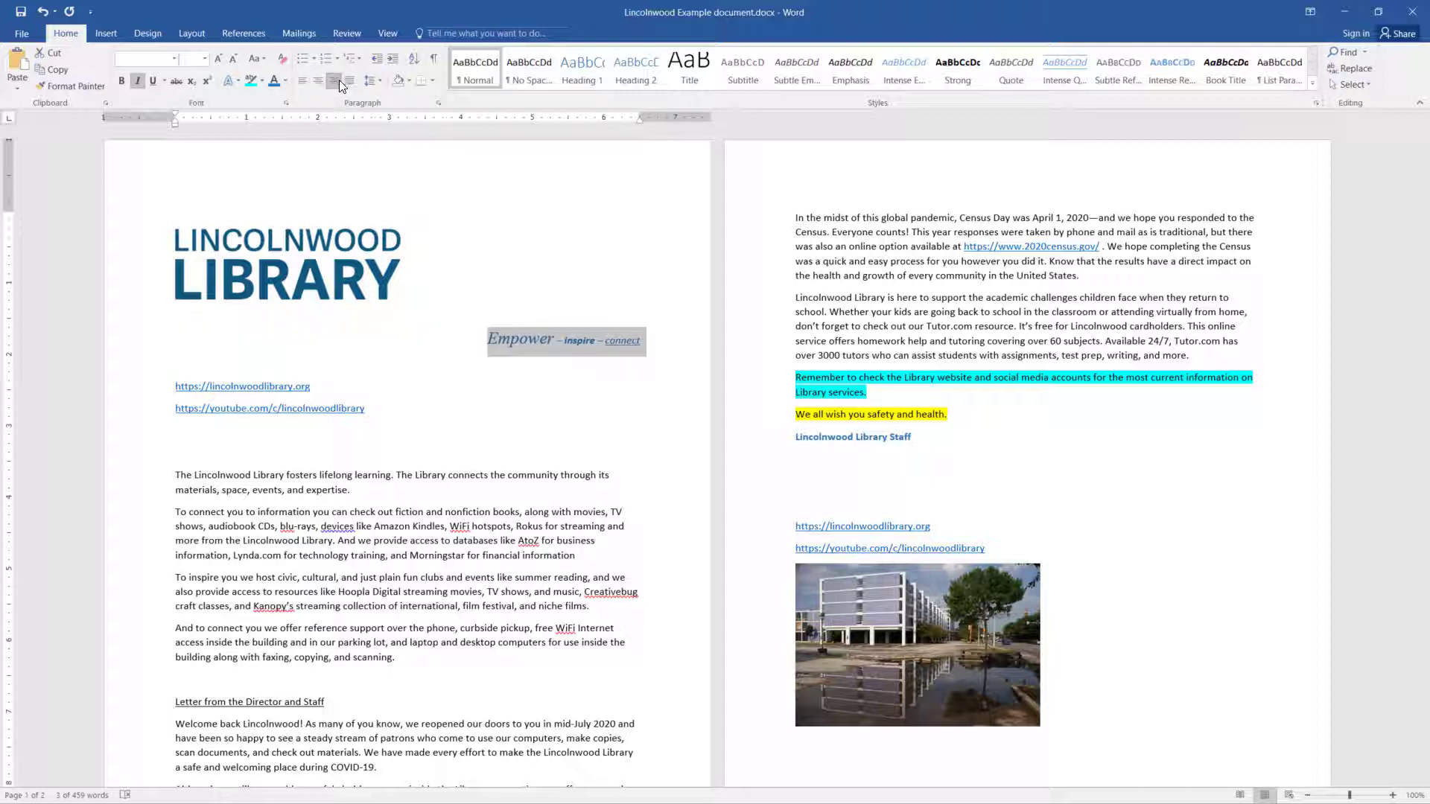
click(347, 81)
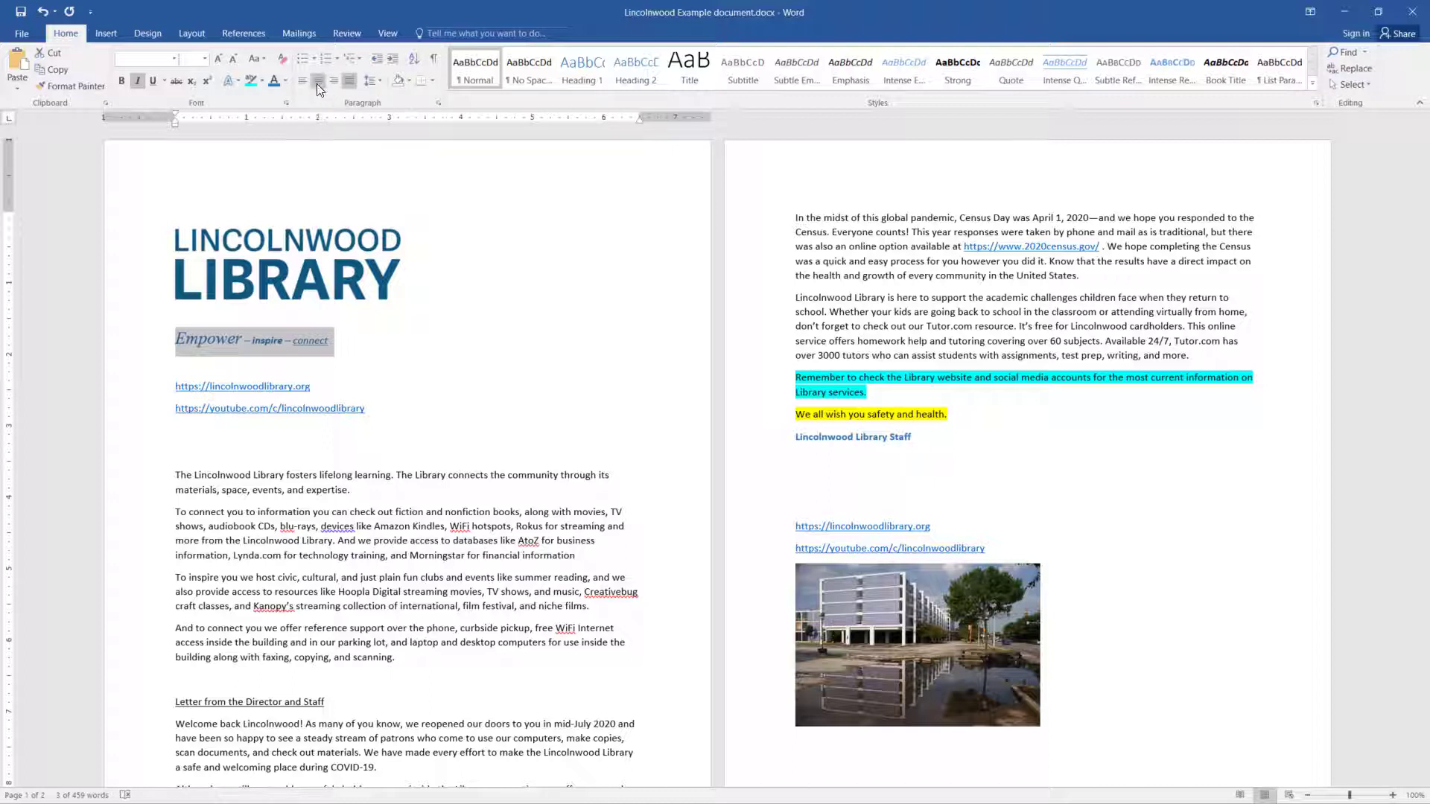
click(316, 84)
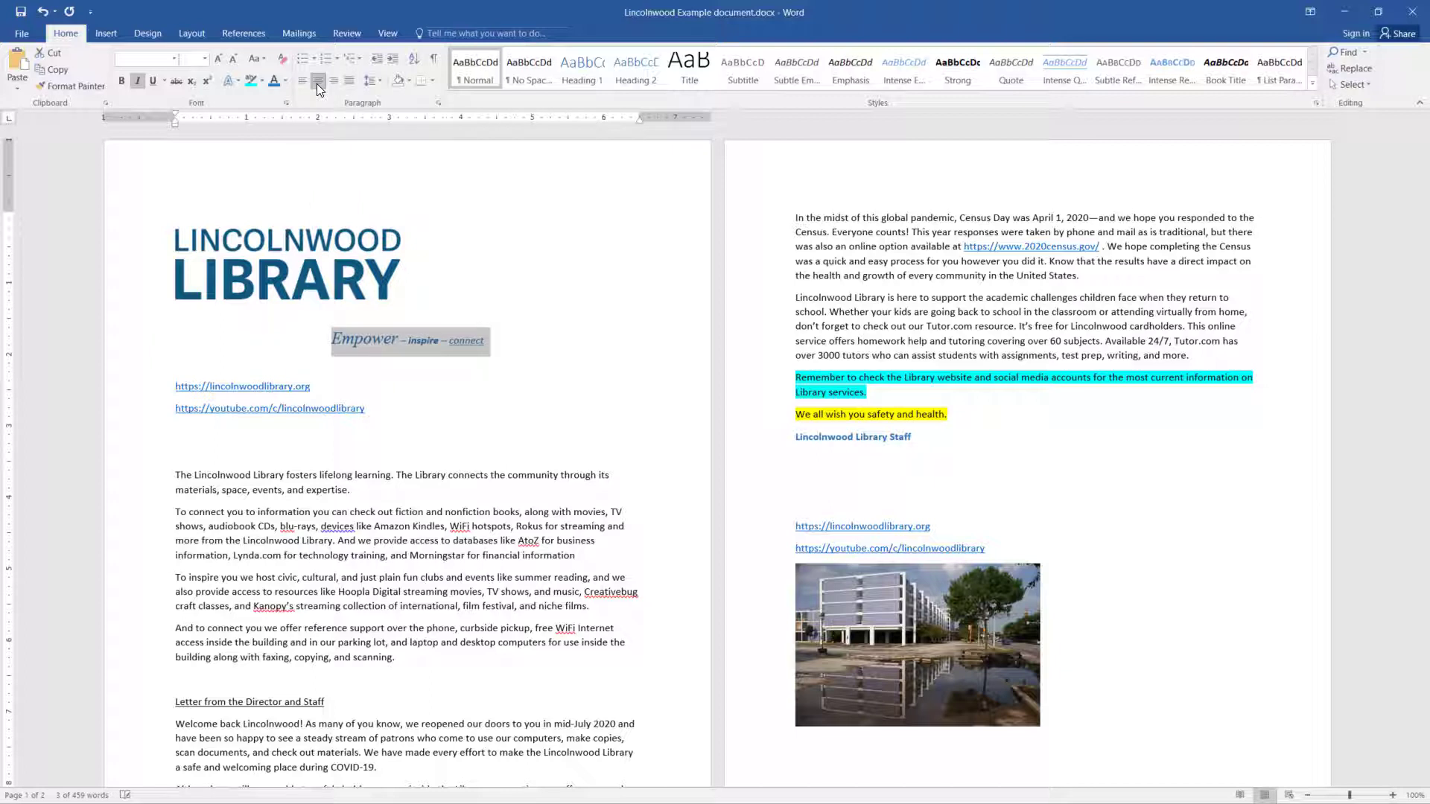
Format the two library web links below the tagline on page 1 as a bulleted list.
click(330, 450)
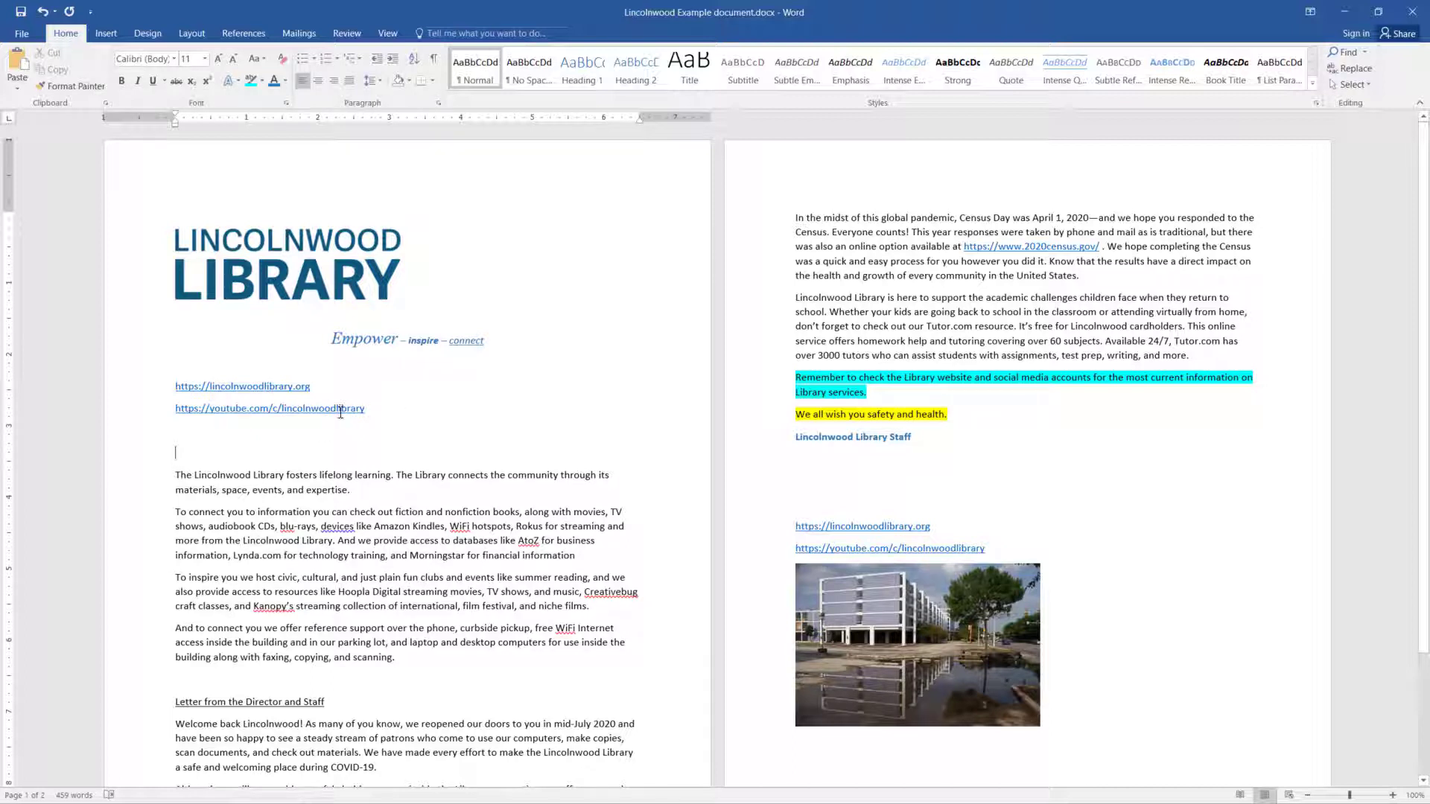
drag(375, 411, 175, 384)
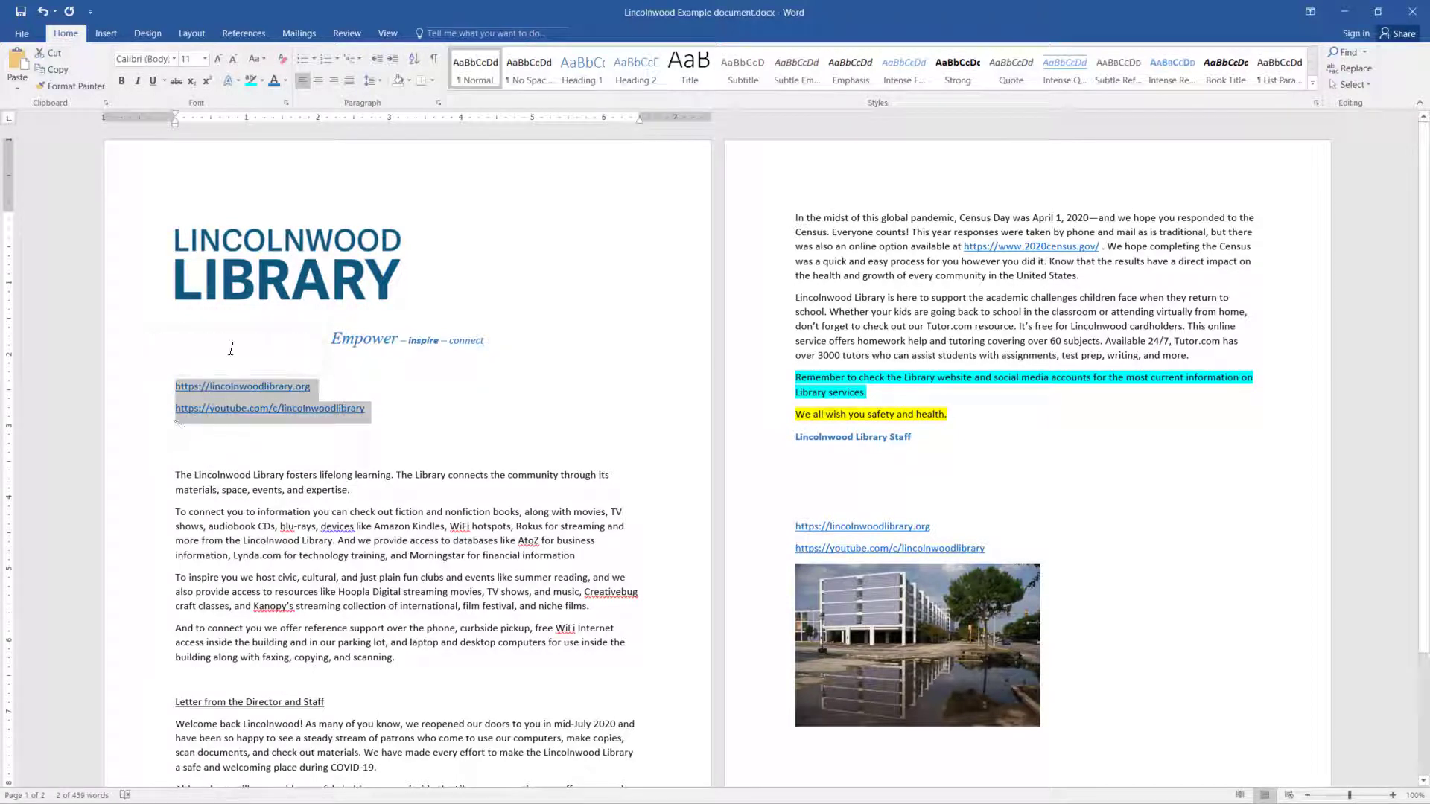
click(303, 56)
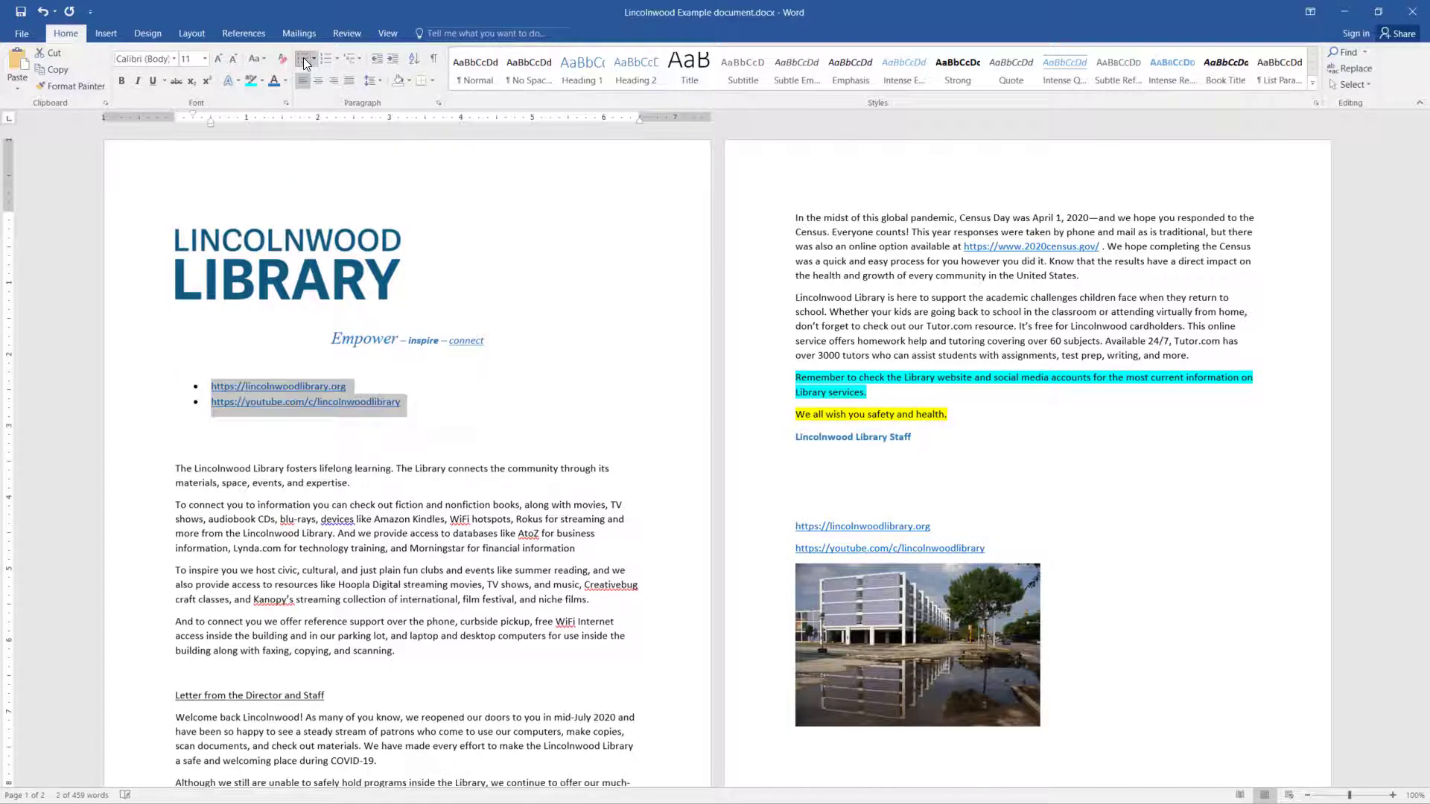
Add a numbered list below the bulleted links with "Overdrive ebooks", "Kanopy for streaming" and "Hoopla for streaming", and end the list with a blank line.
click(236, 441)
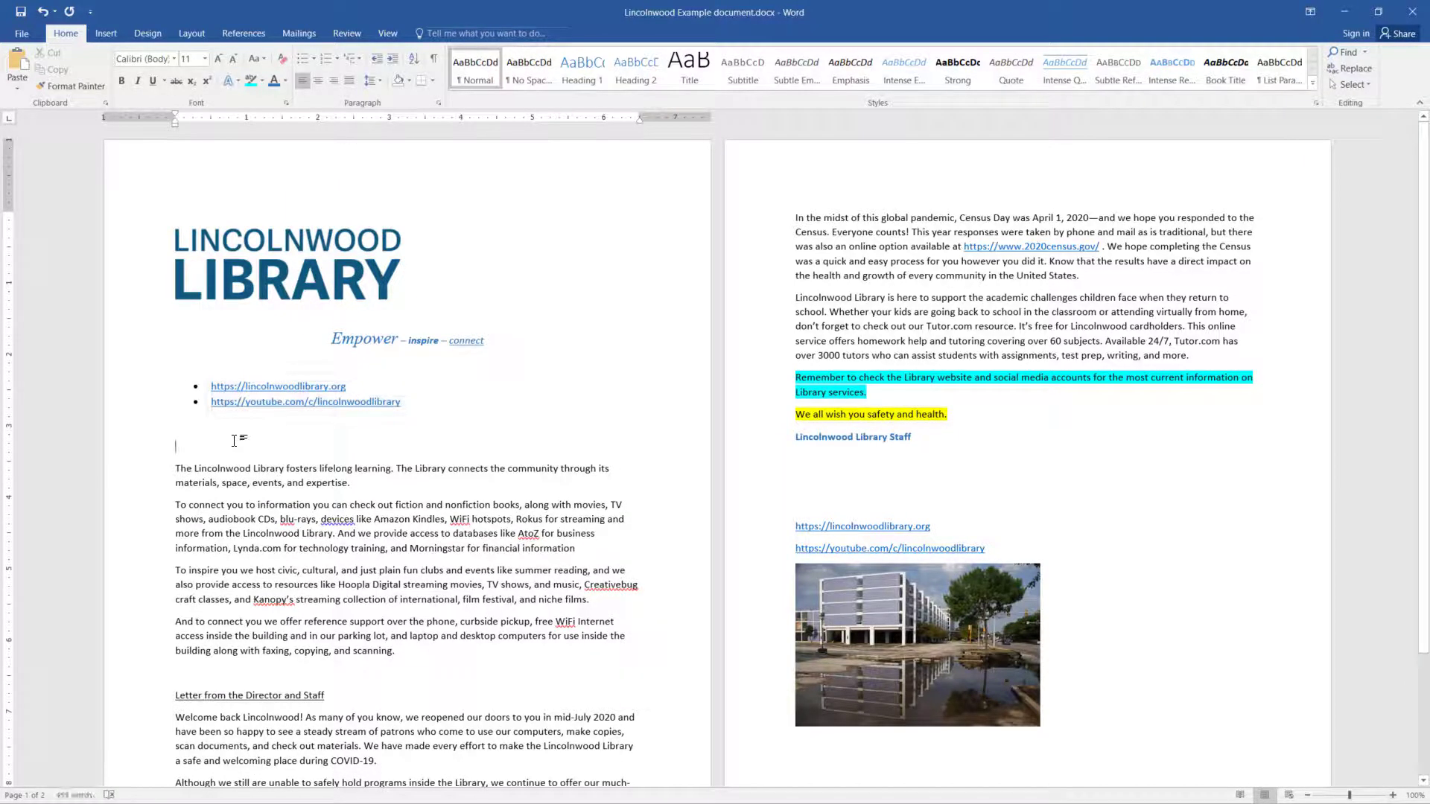
click(325, 59)
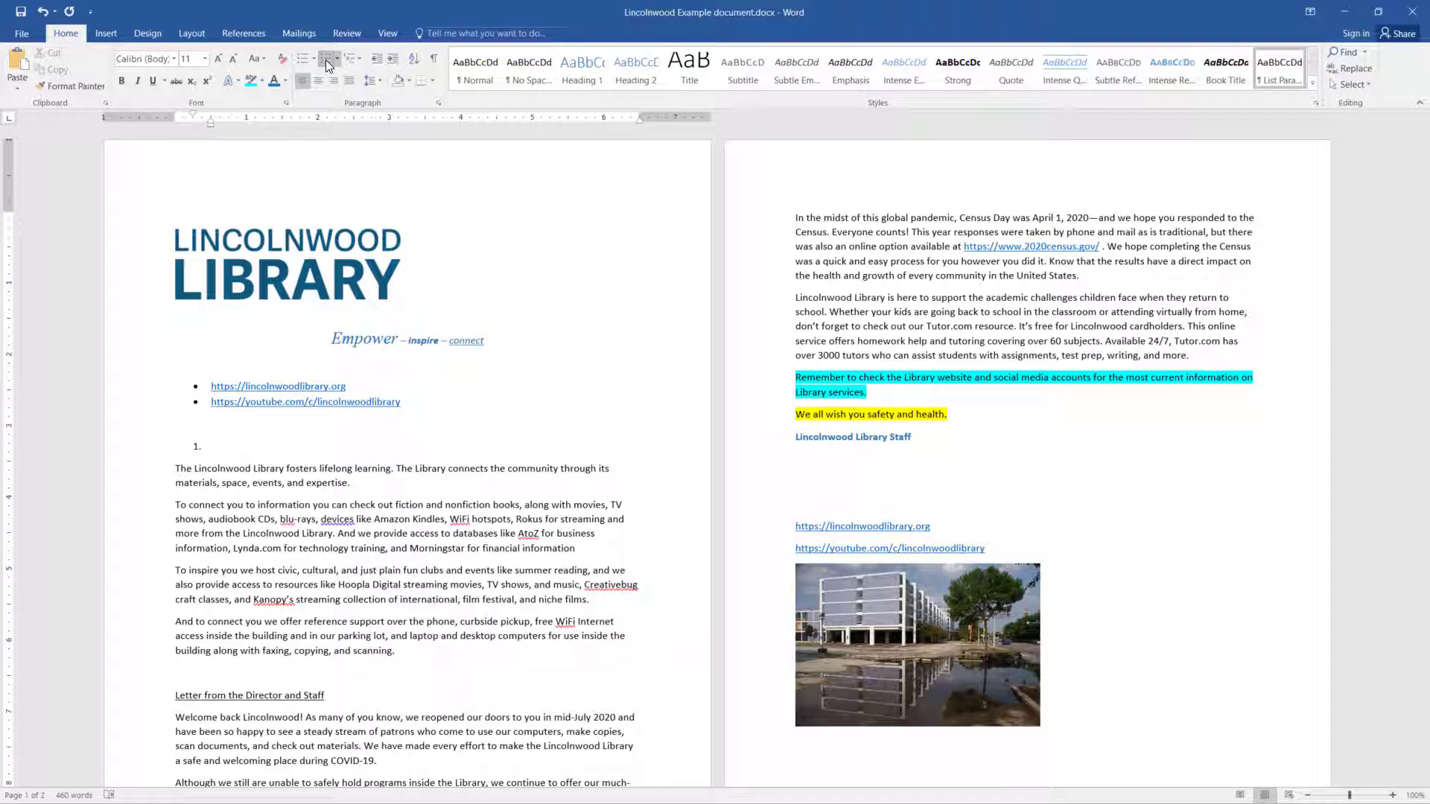
text(Overdrive ebooks)
key(Return)
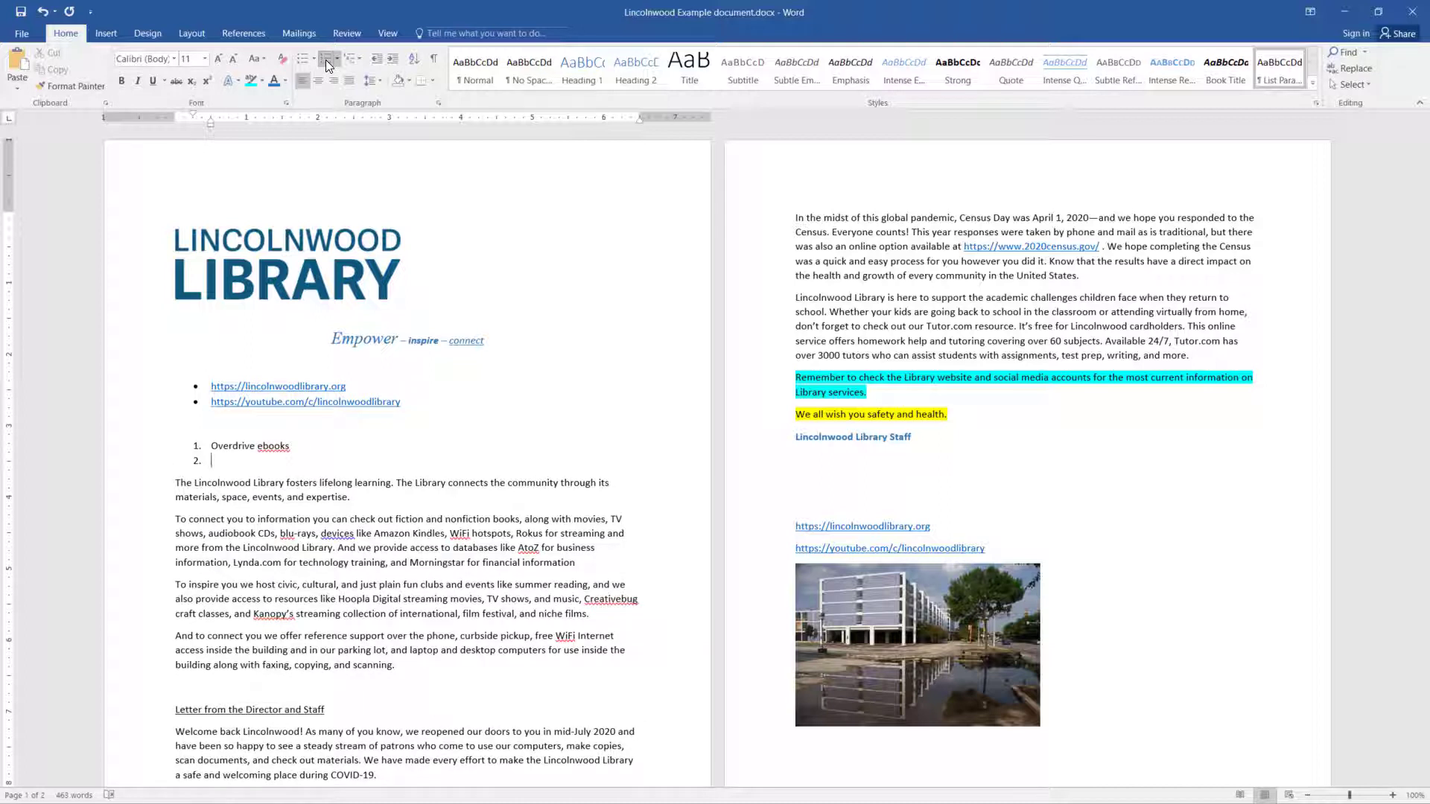
text(Kanopy for streaming)
key(Return)
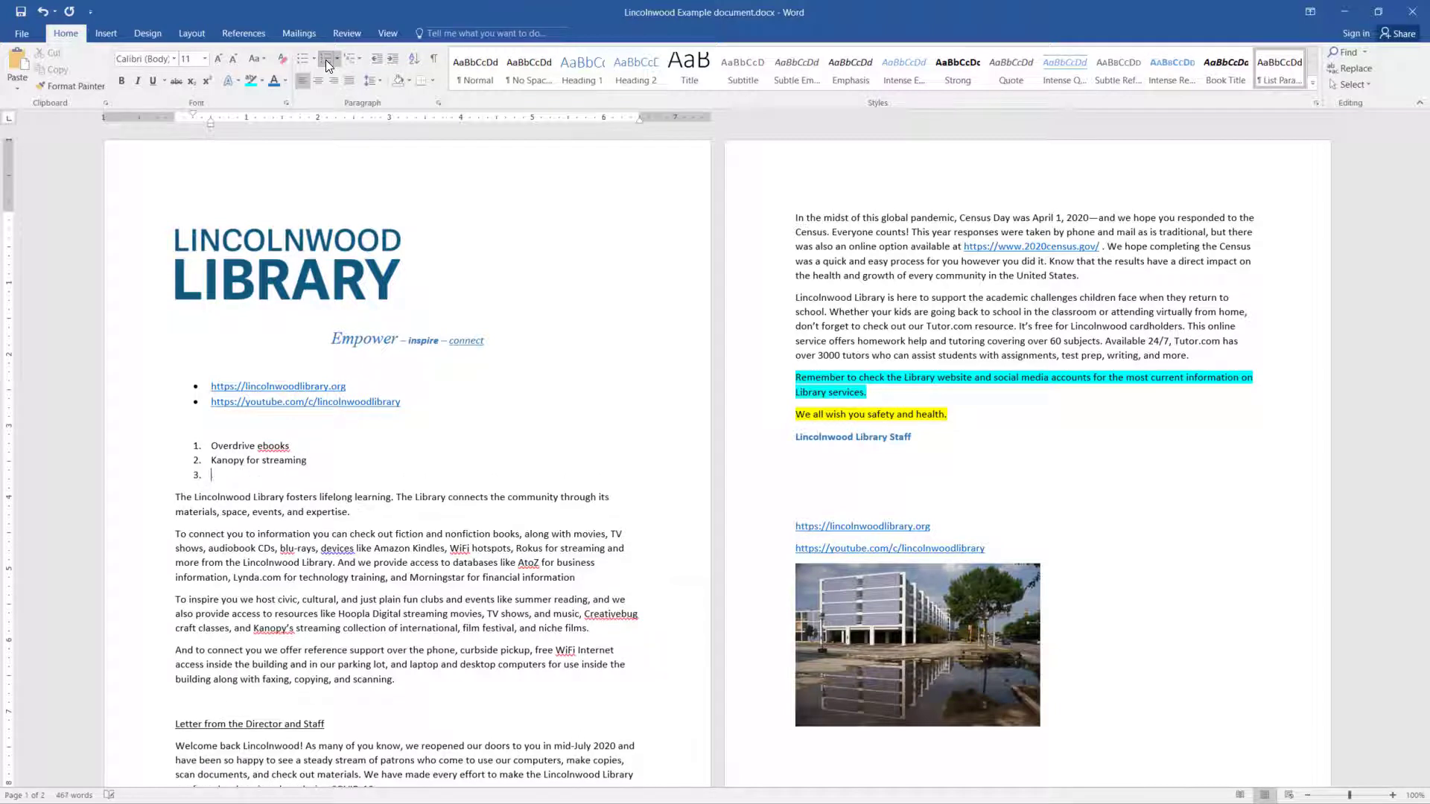
text(Hoopla for streaming)
key(Return)
key(Return)
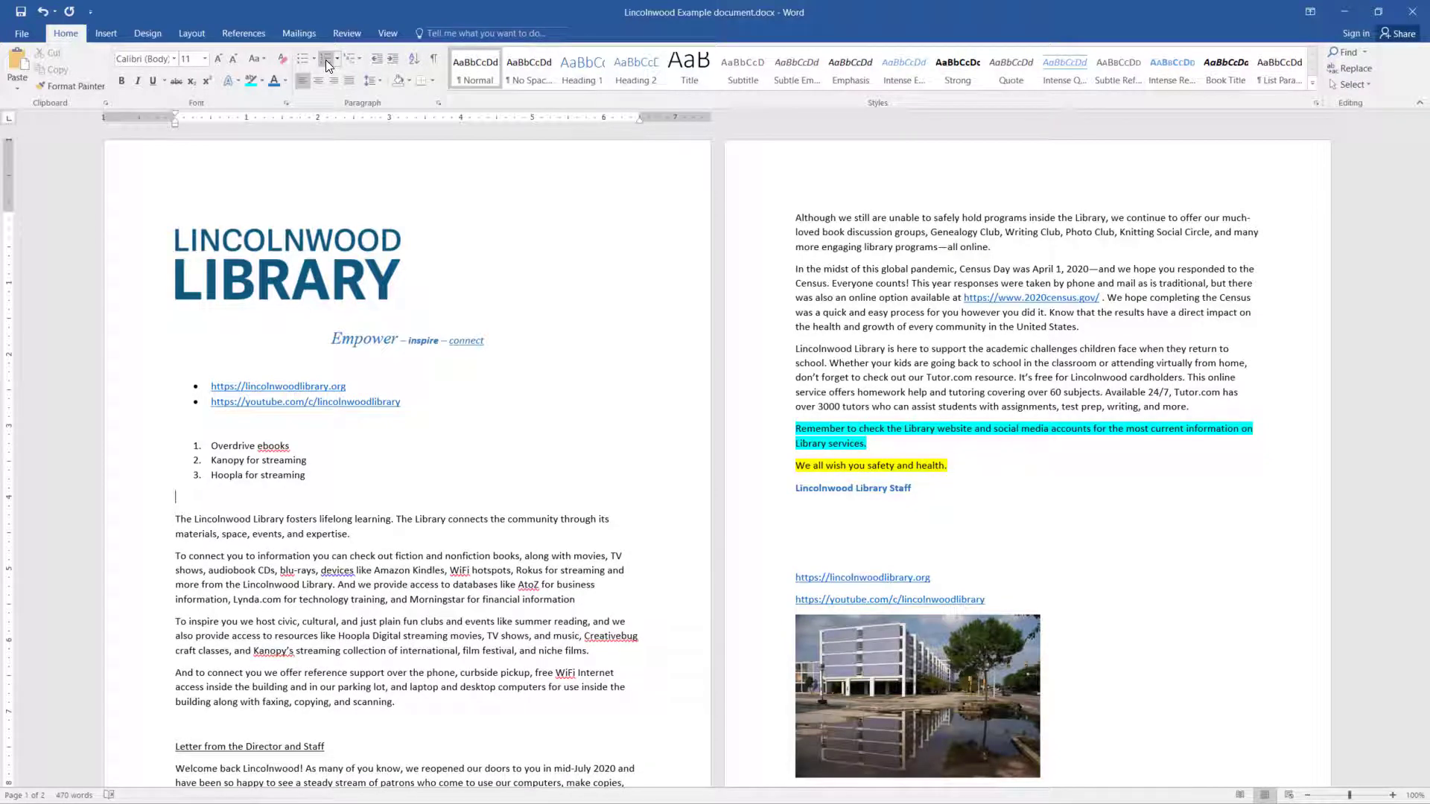
Justify the four body paragraphs from "The Lincolnwood Library fosters lifelong learning" through "copying, and scanning.".
scroll(425, 671, down, 1)
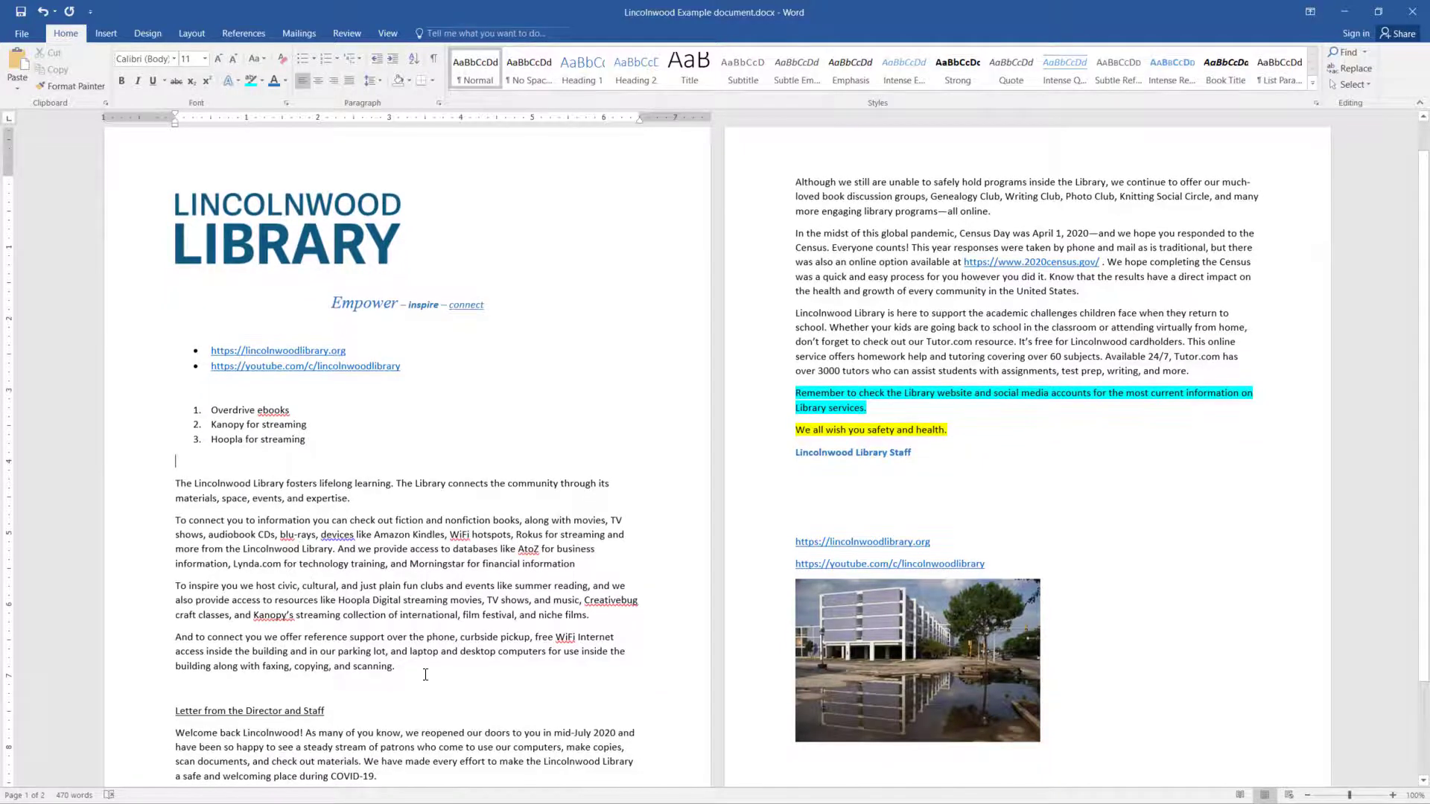
drag(399, 662, 112, 488)
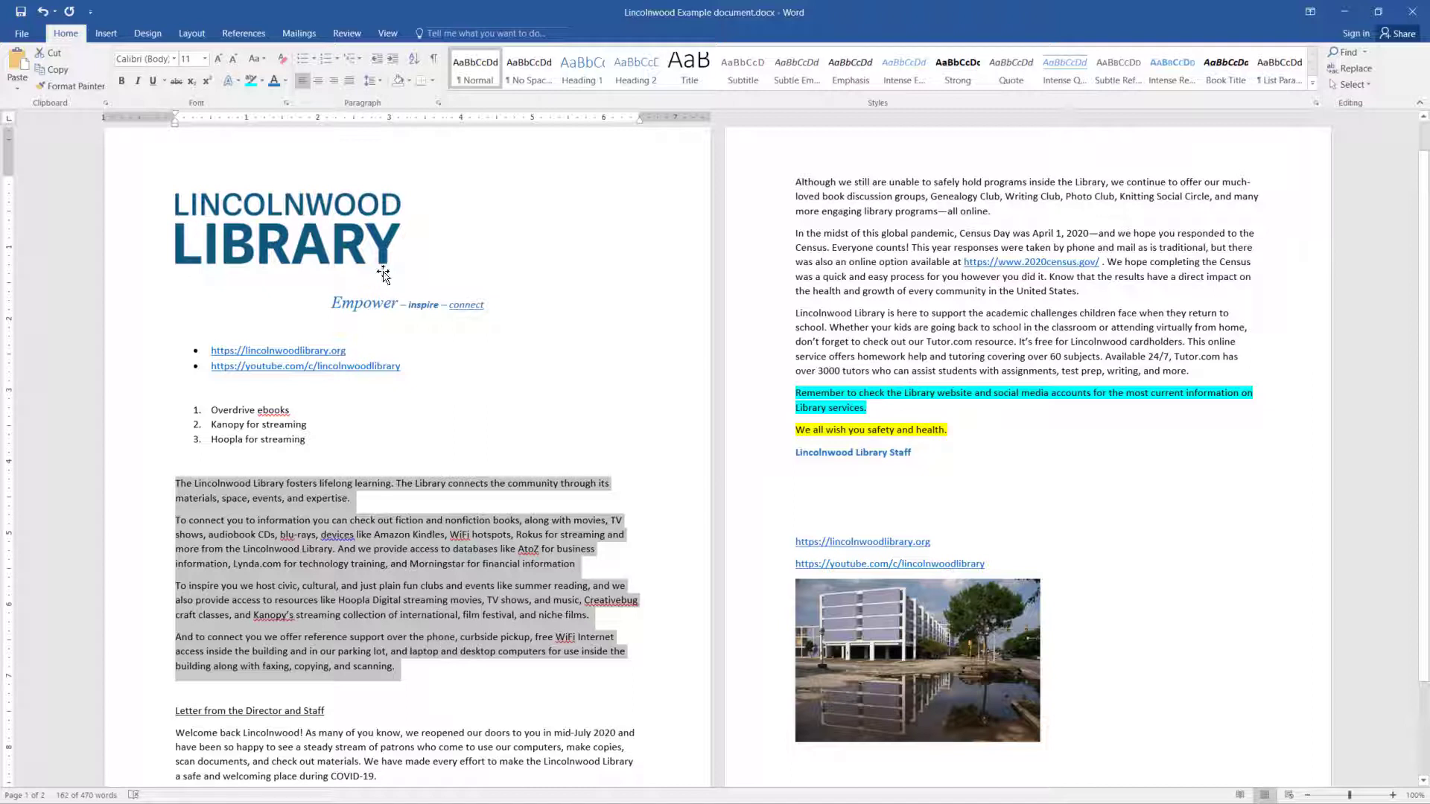
click(348, 79)
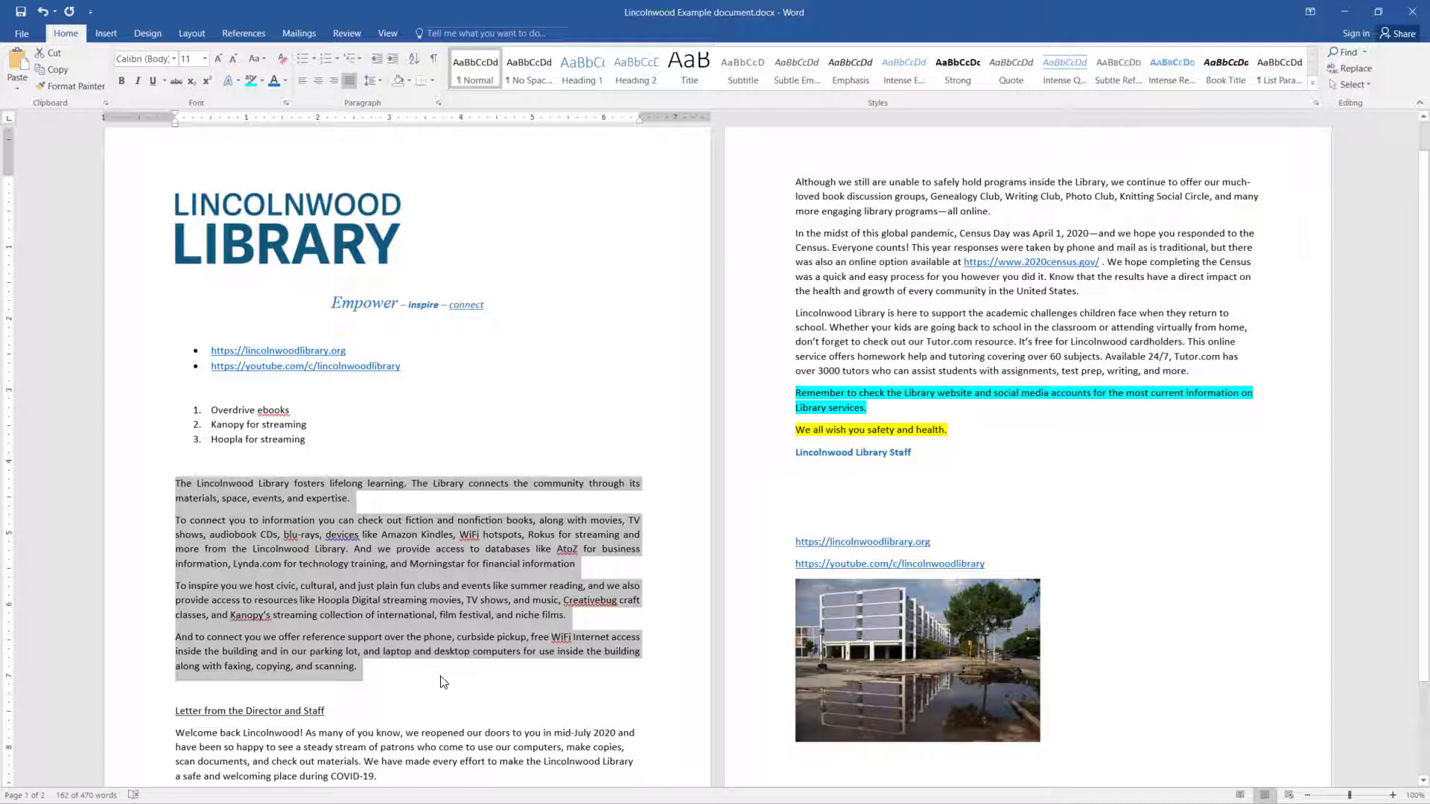
click(414, 486)
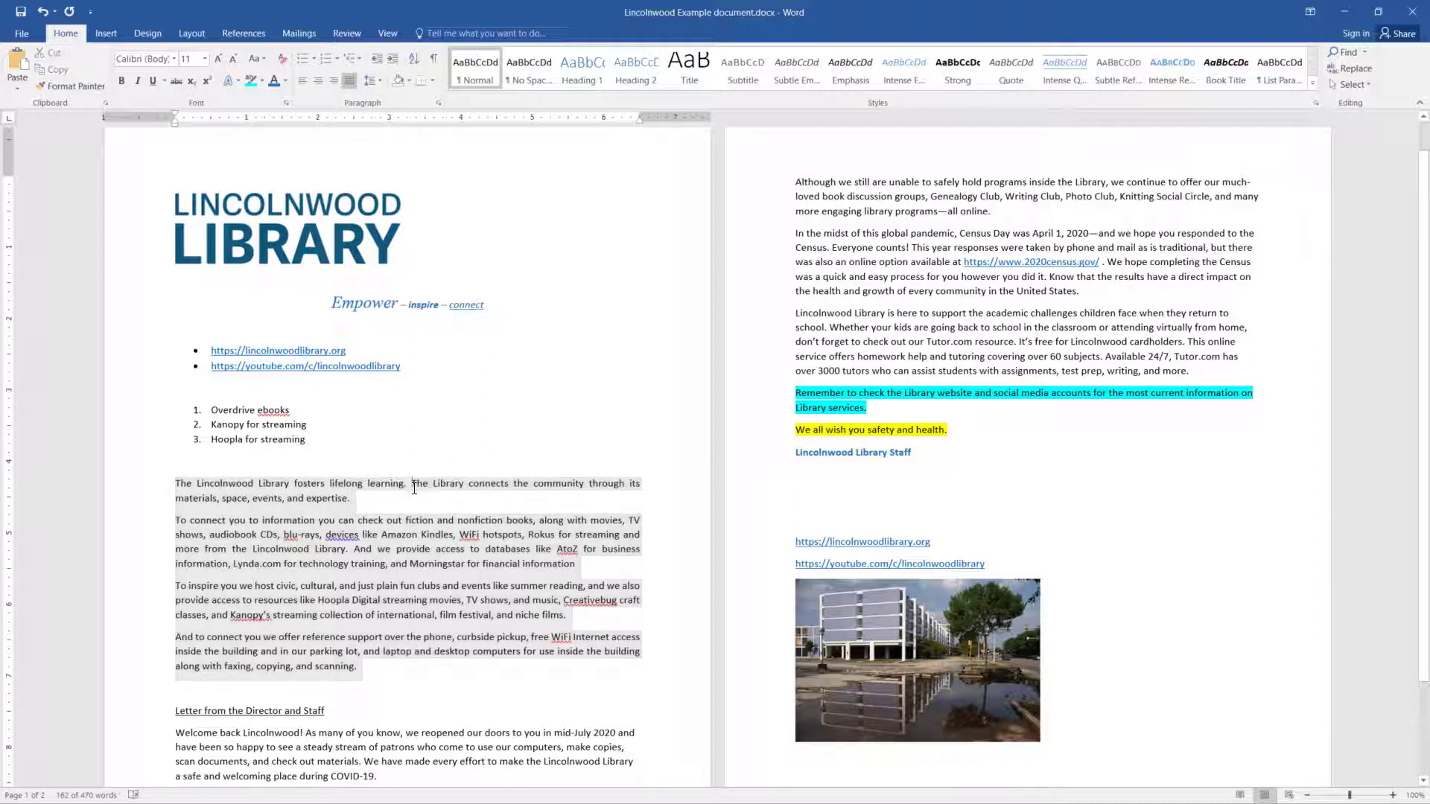
drag(429, 484, 433, 484)
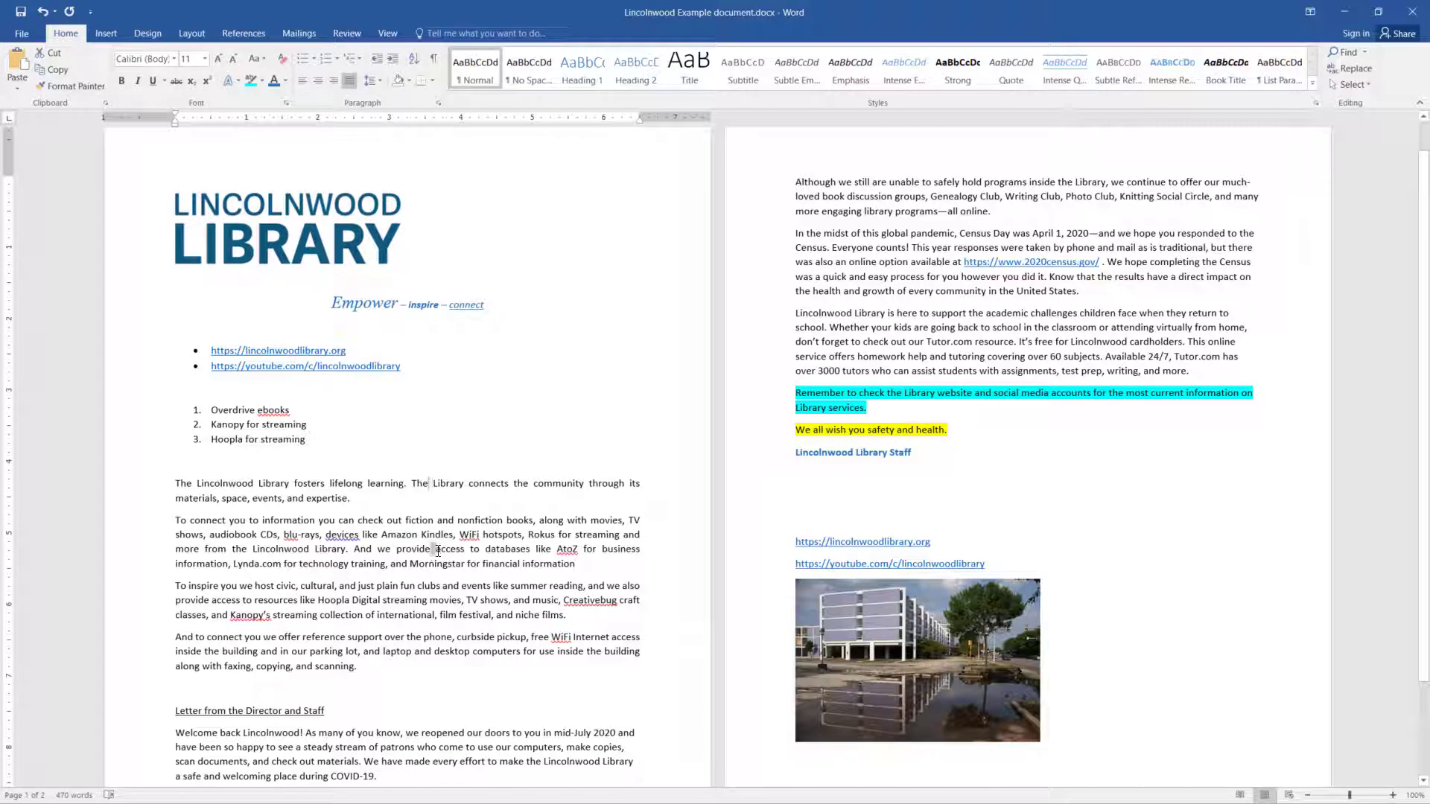
drag(431, 553, 436, 554)
Switch the same four body paragraphs to left alignment for comparison and restore their justified alignment.
drag(364, 665, 156, 492)
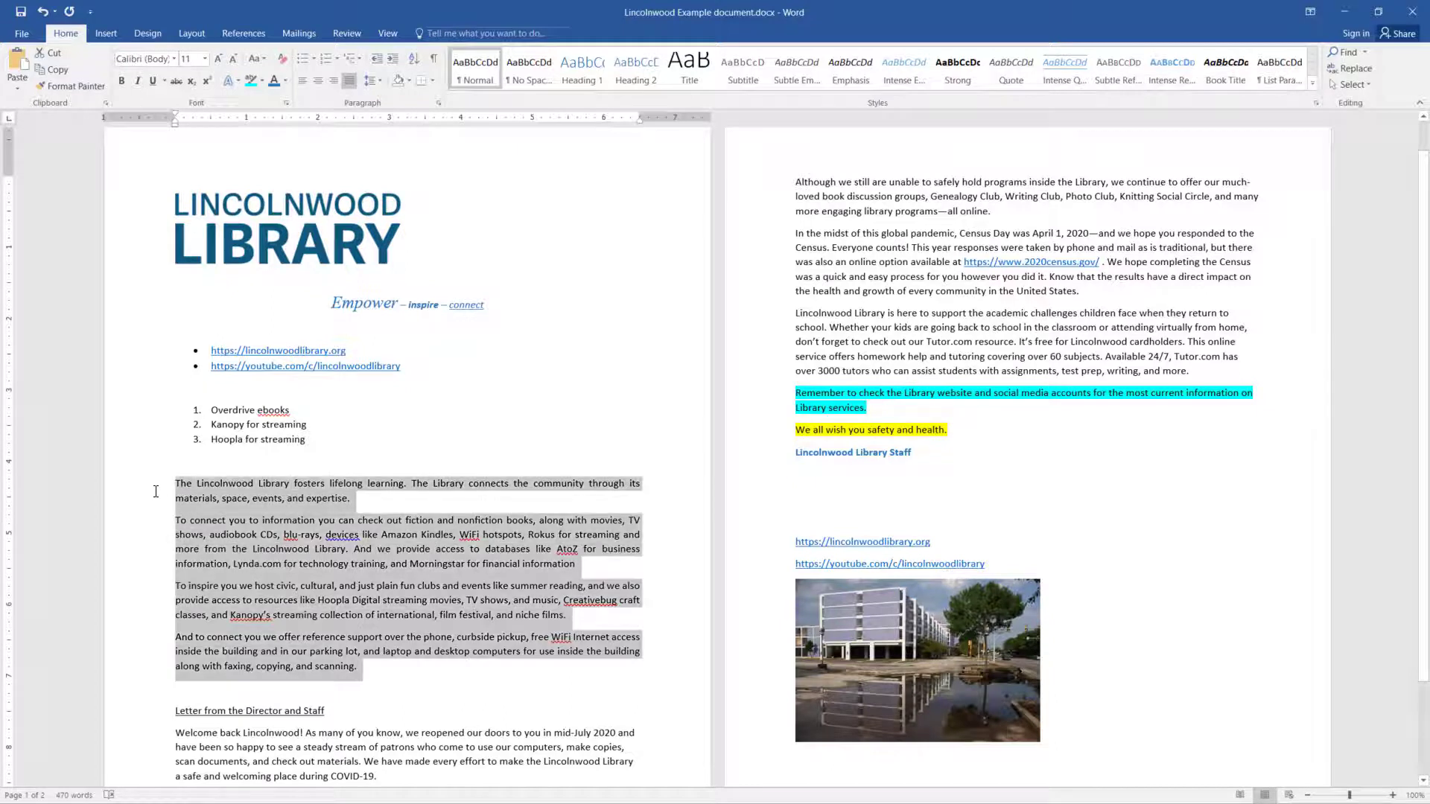
click(303, 82)
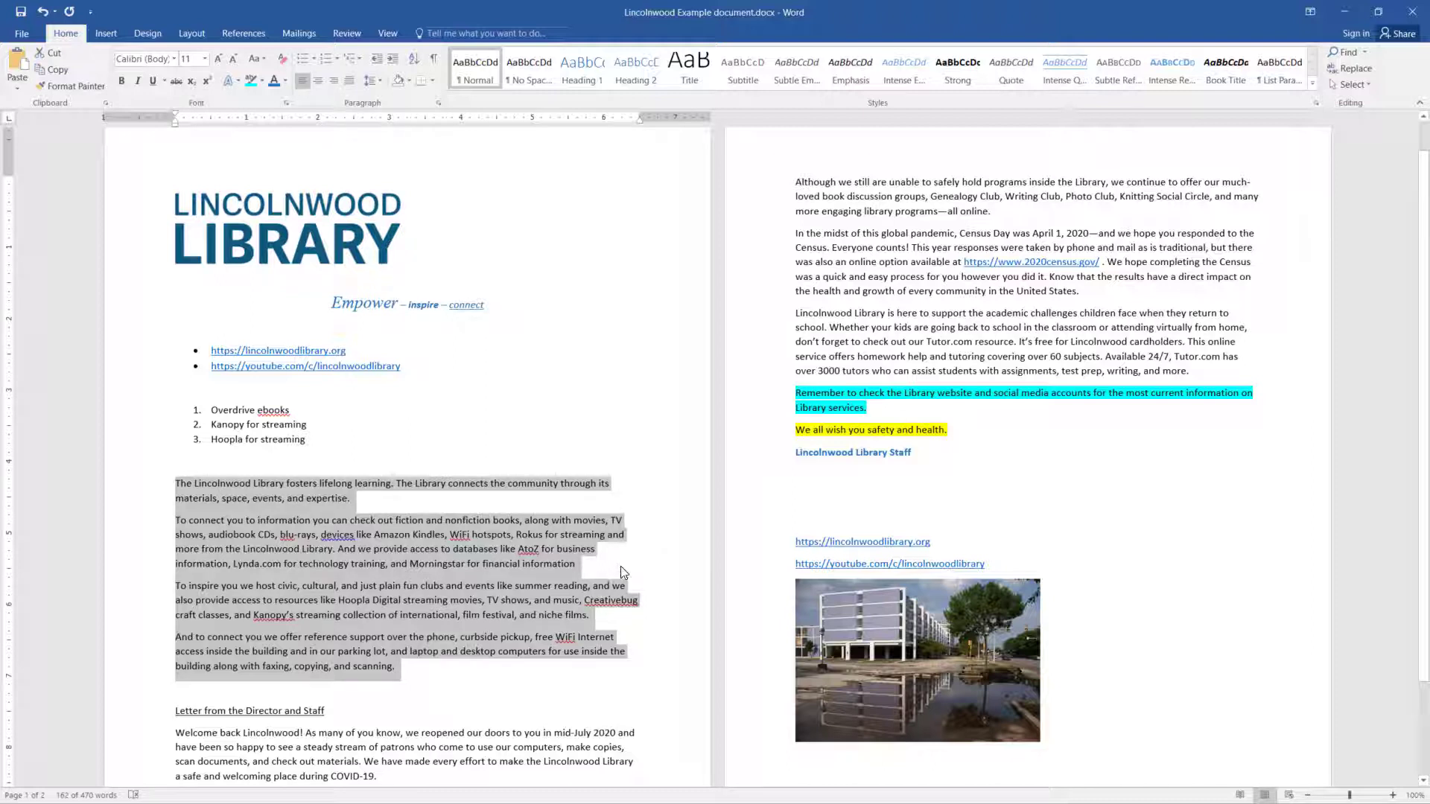
click(348, 81)
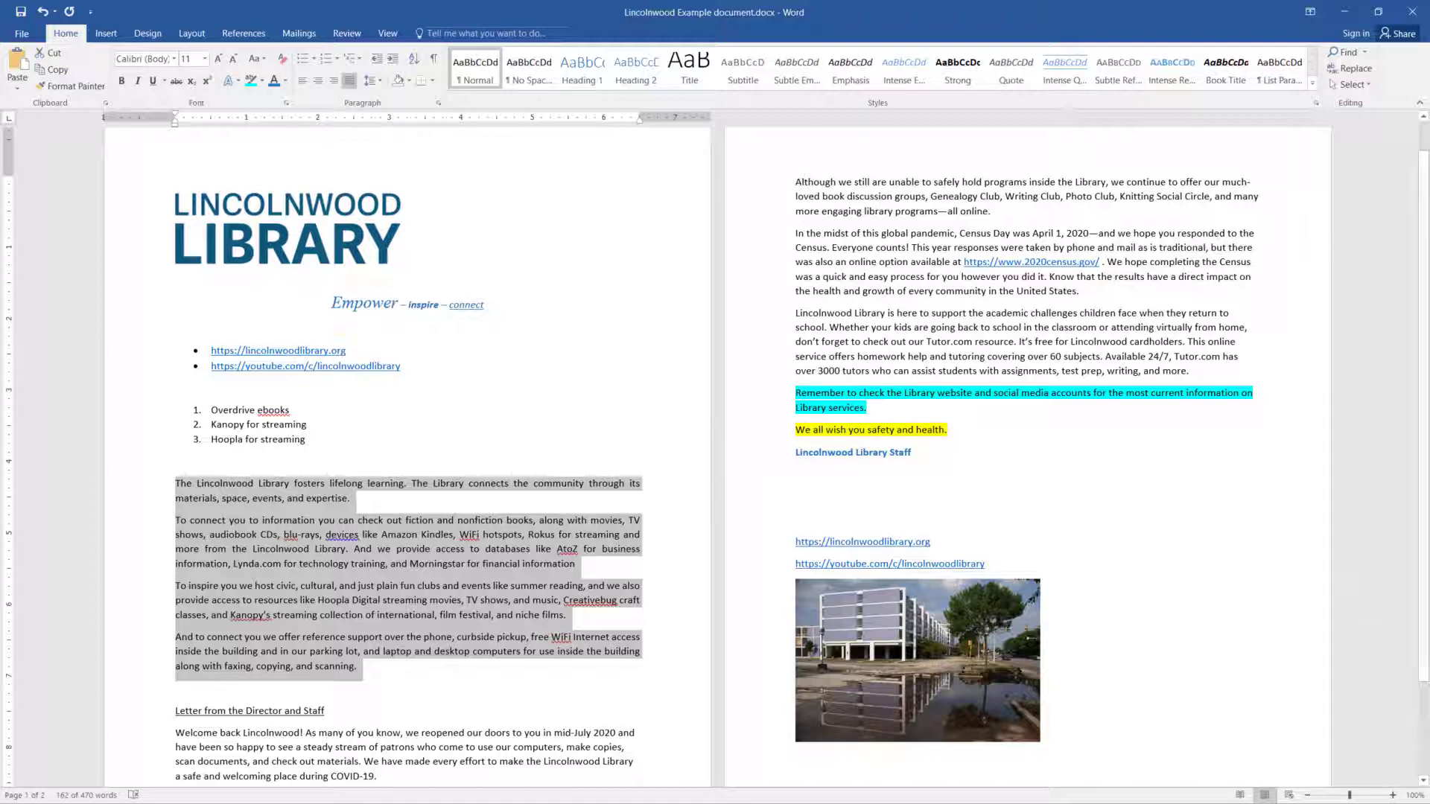
click(647, 528)
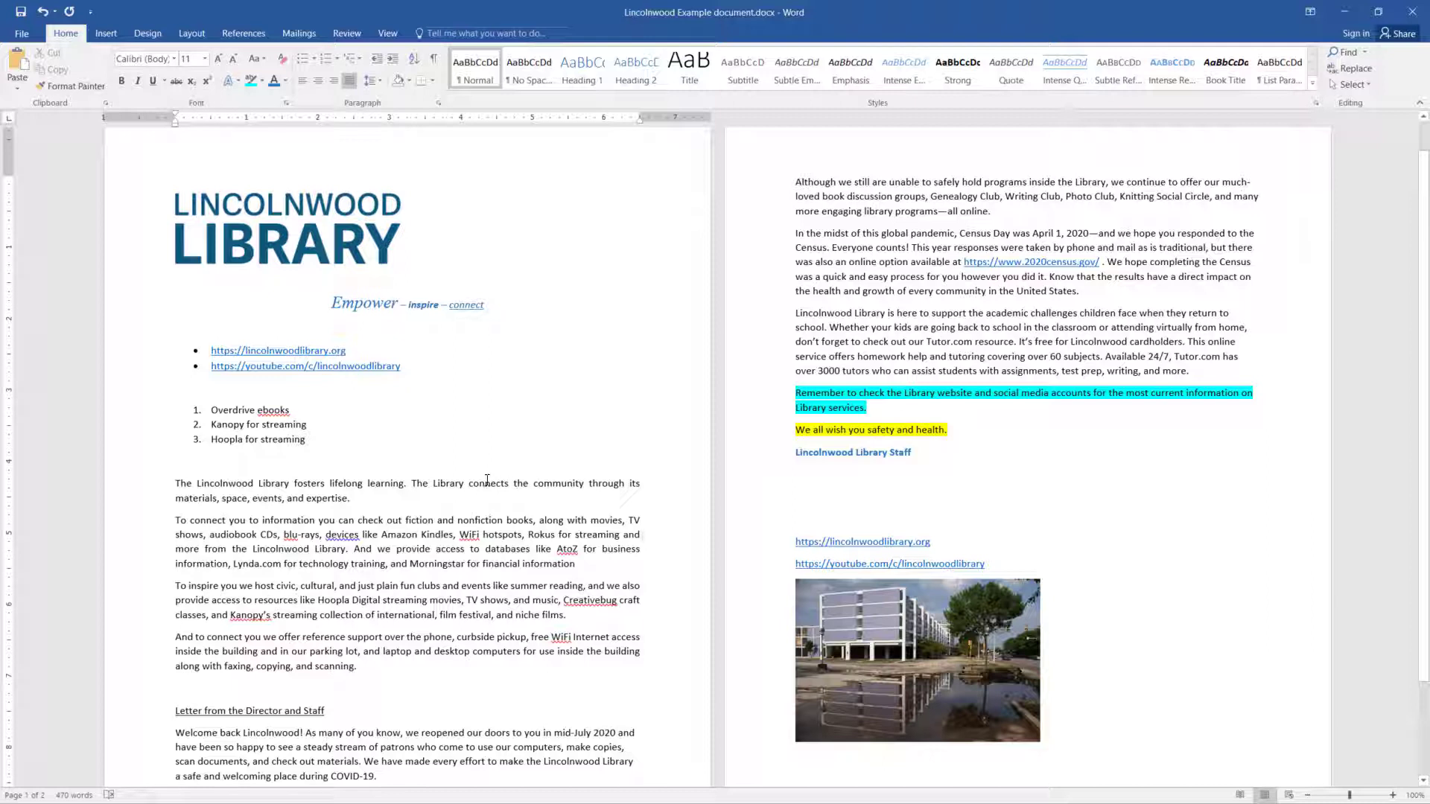
Ignore all spelling flags for the word "ebooks" in the first numbered list item.
click(236, 410)
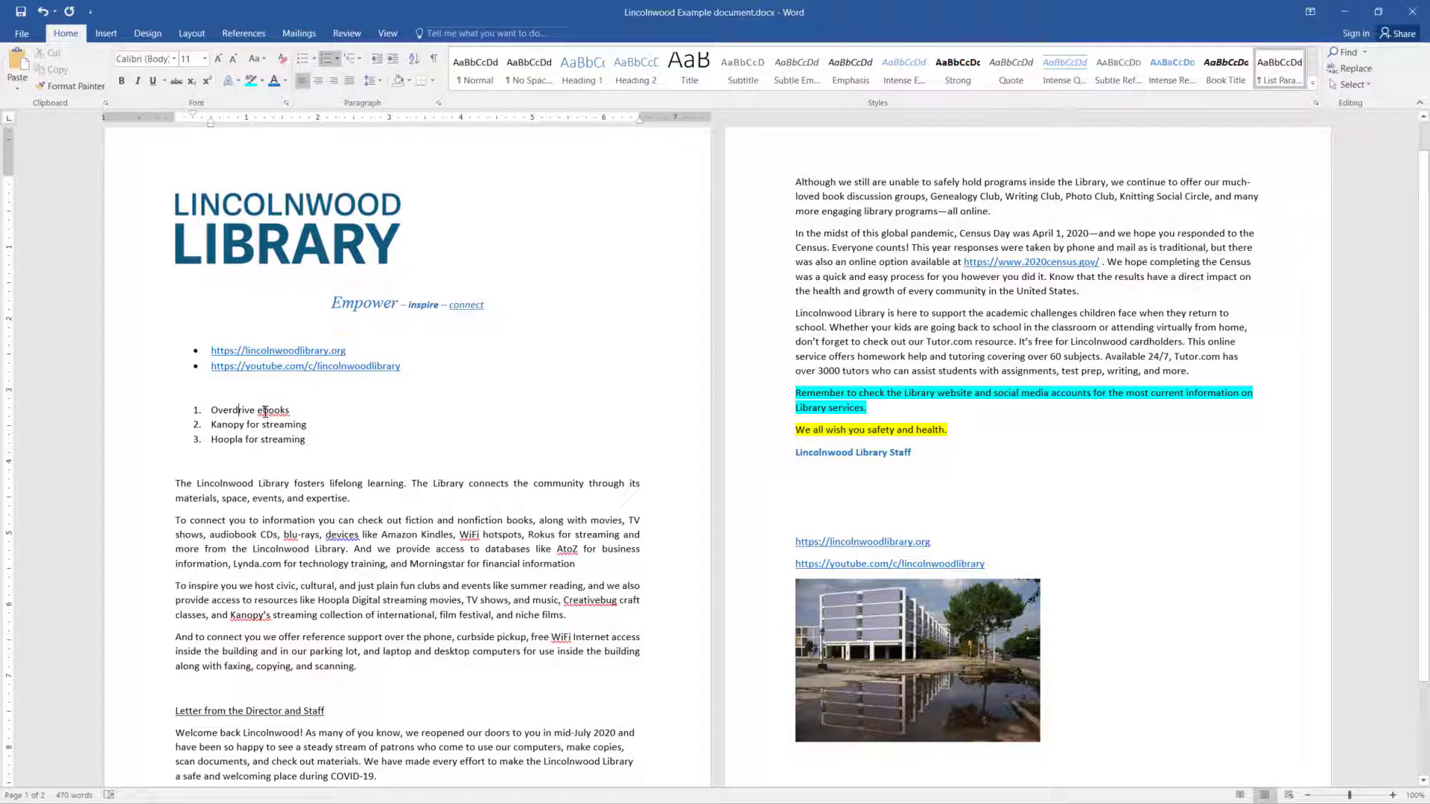
right_click(268, 410)
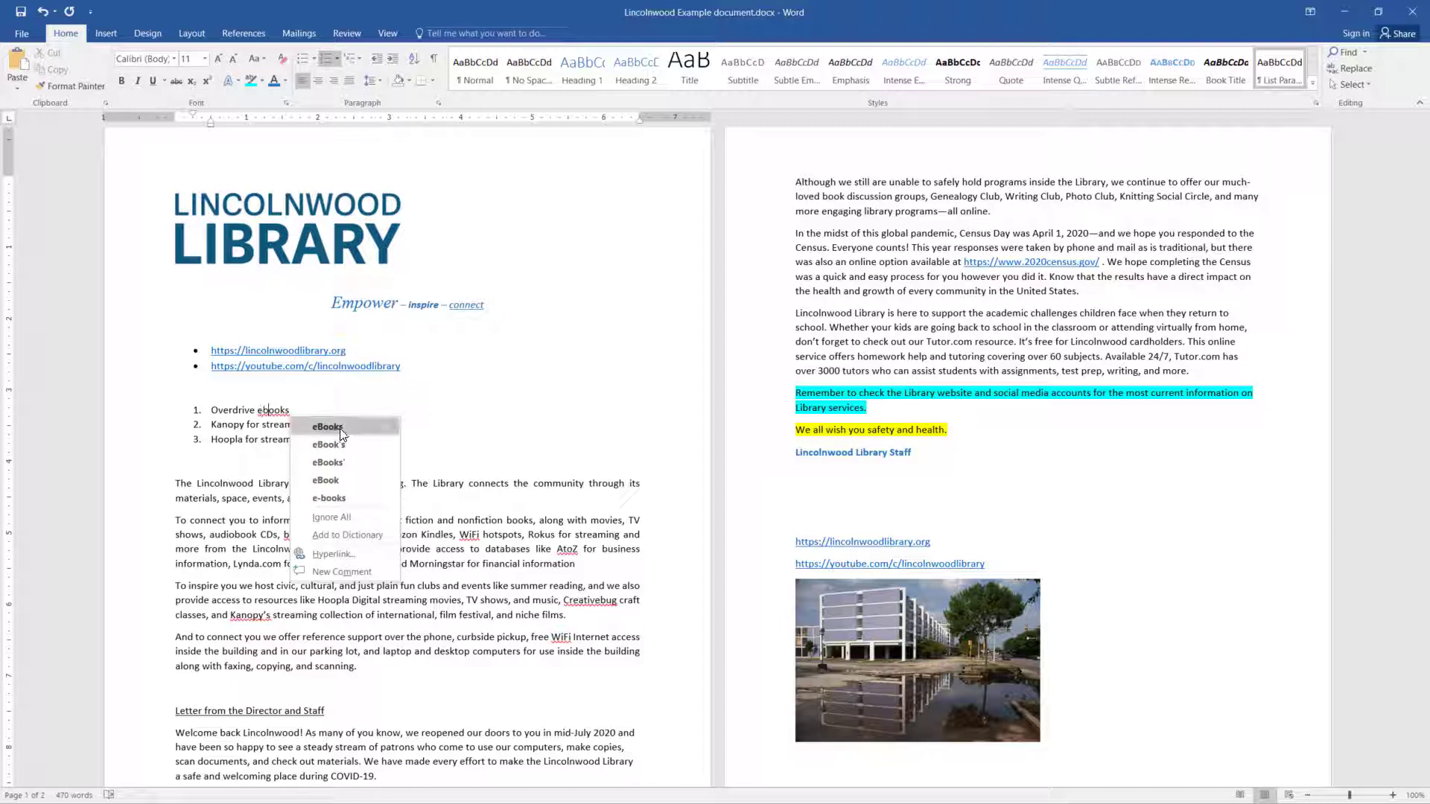
click(341, 515)
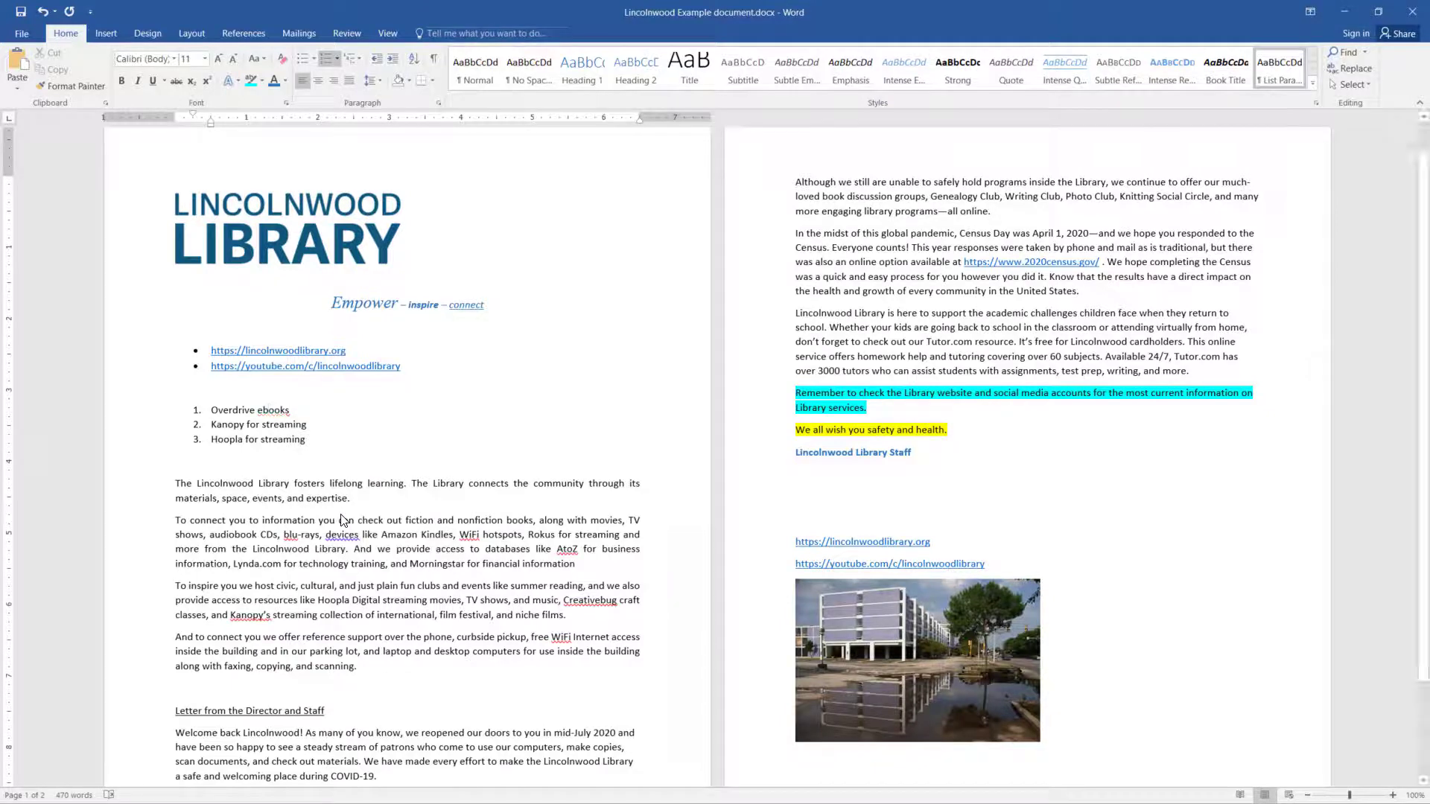
Replace the flagged word "WiFi" before "hotspots" with the spelling suggestion "Wi-Fi".
click(470, 534)
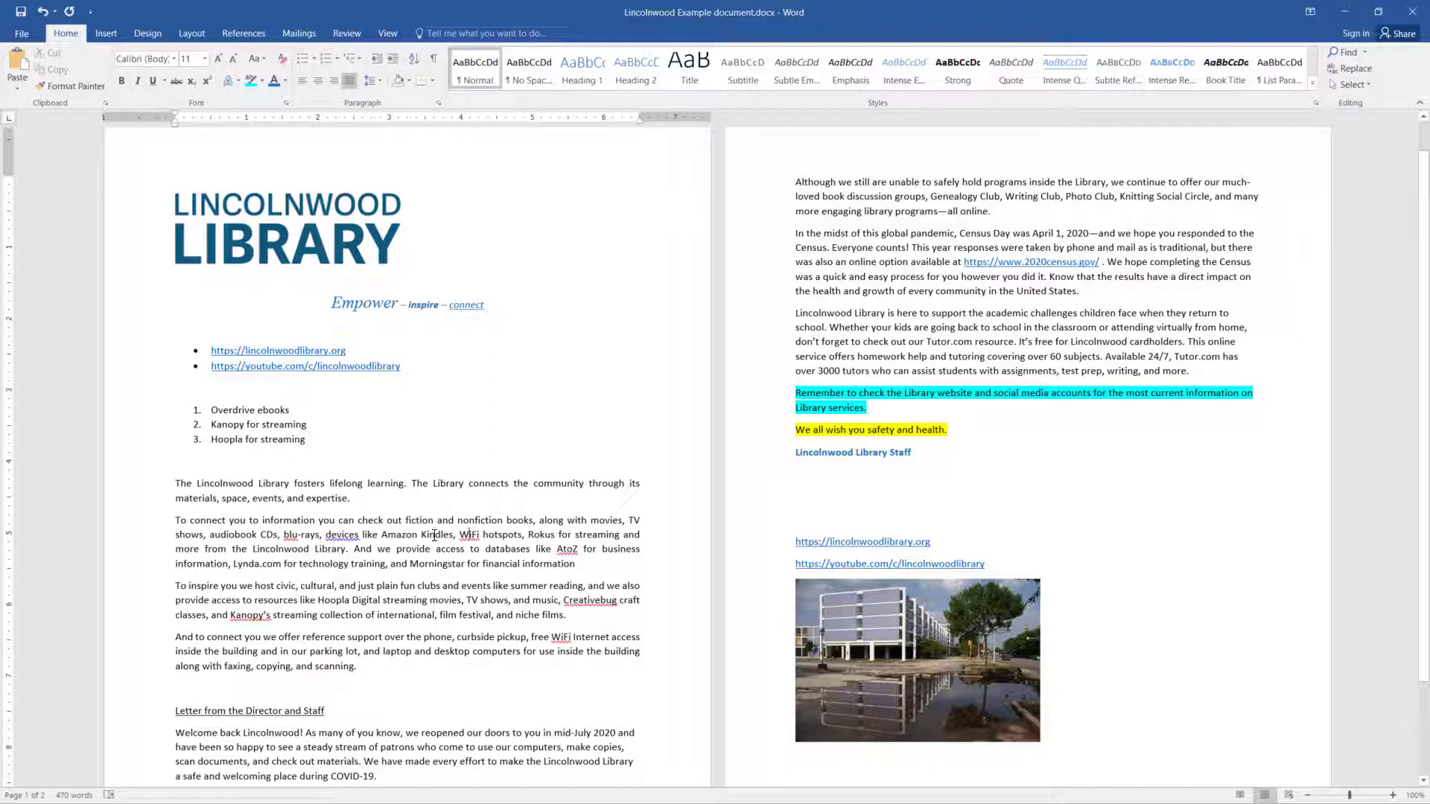
right_click(469, 535)
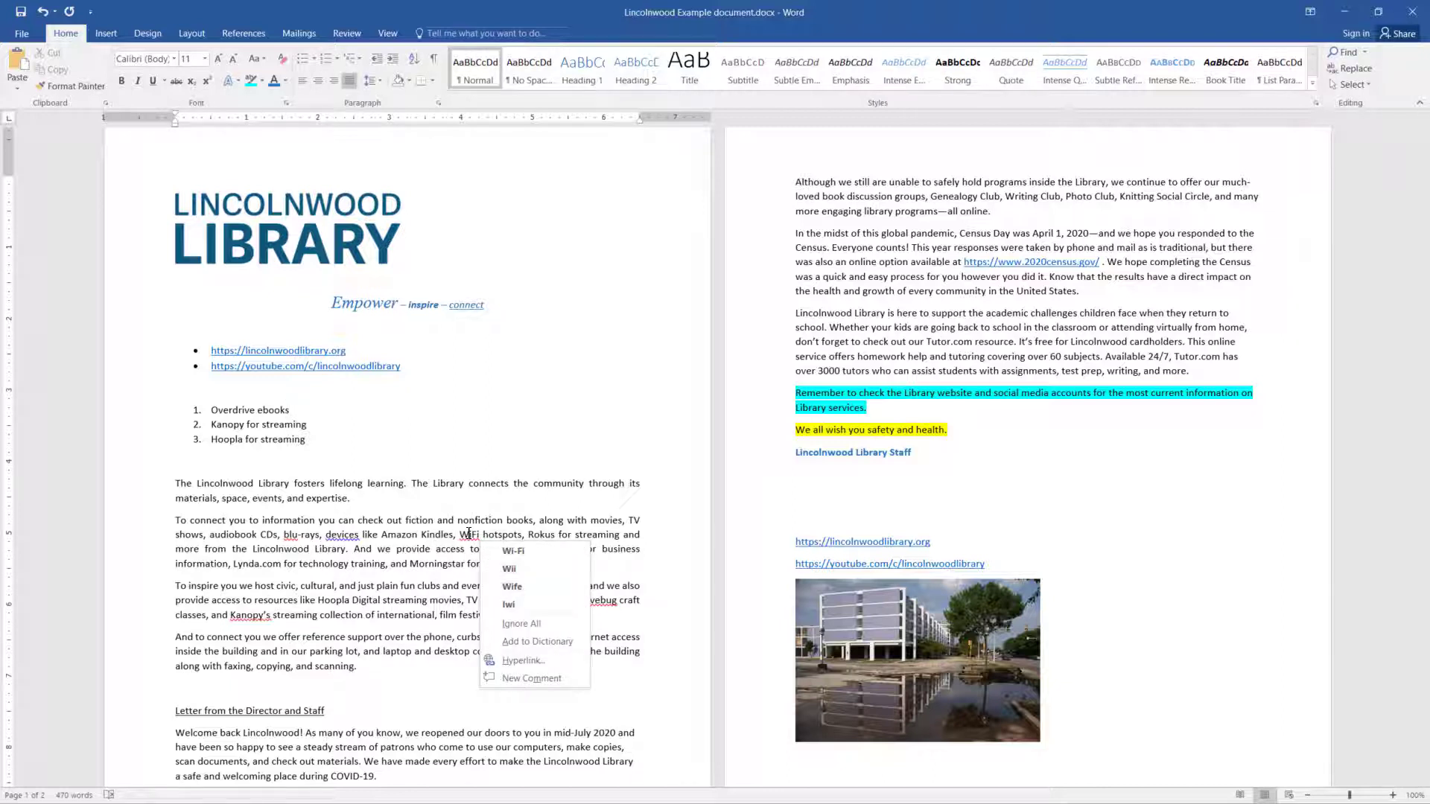
click(534, 550)
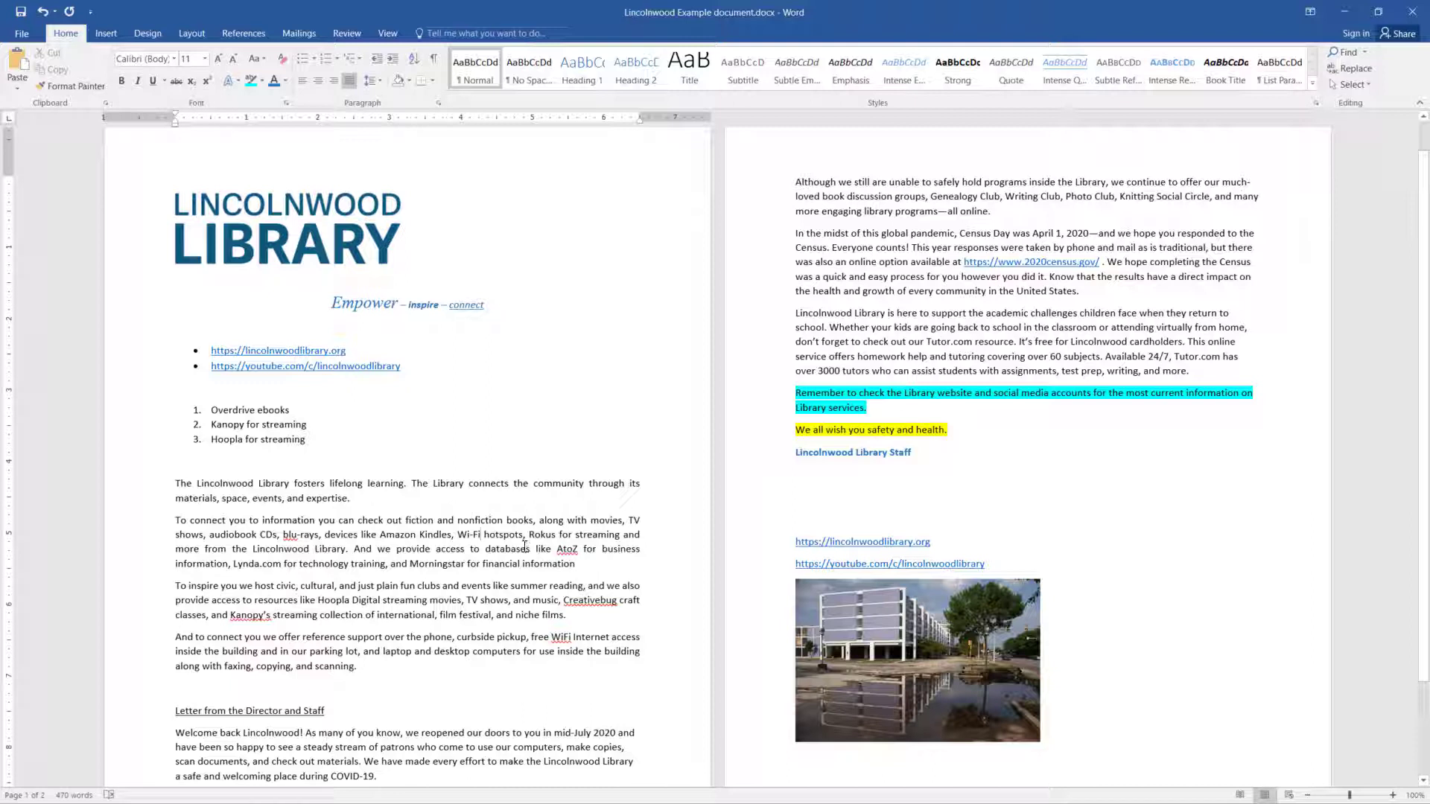
Add "Kanopy's" to the spelling dictionary and ignore the grammar flag on "devices" once.
right_click(241, 615)
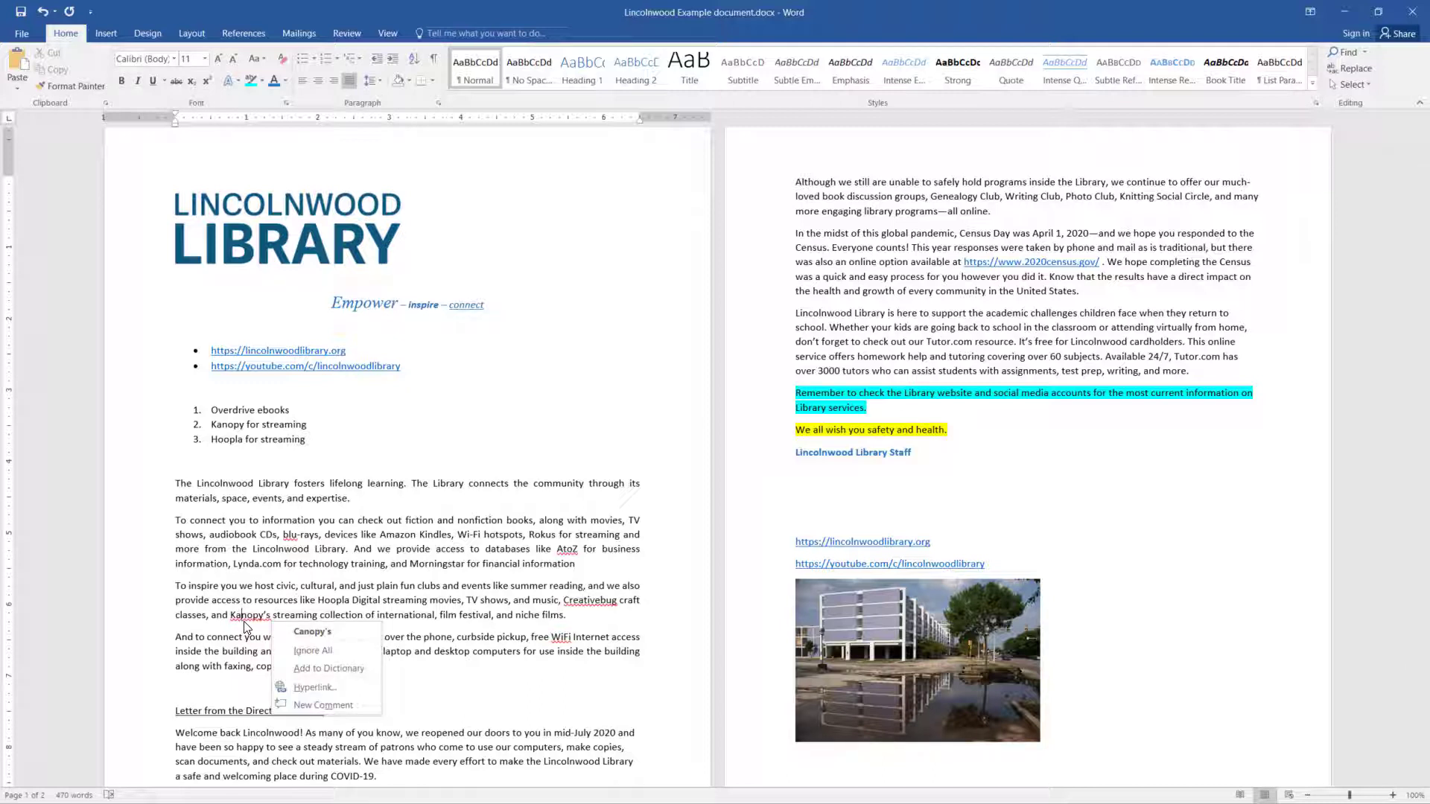
click(338, 670)
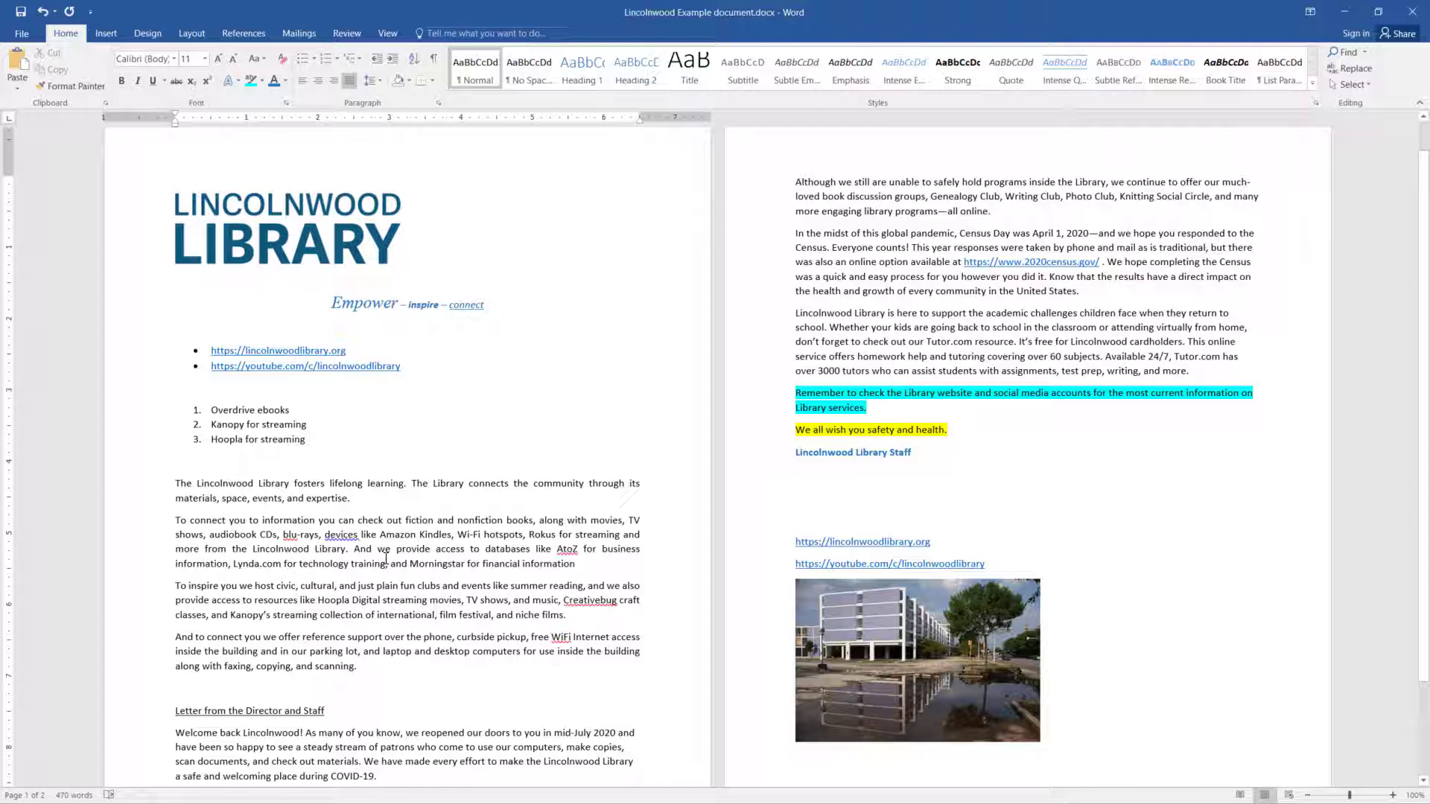
right_click(341, 535)
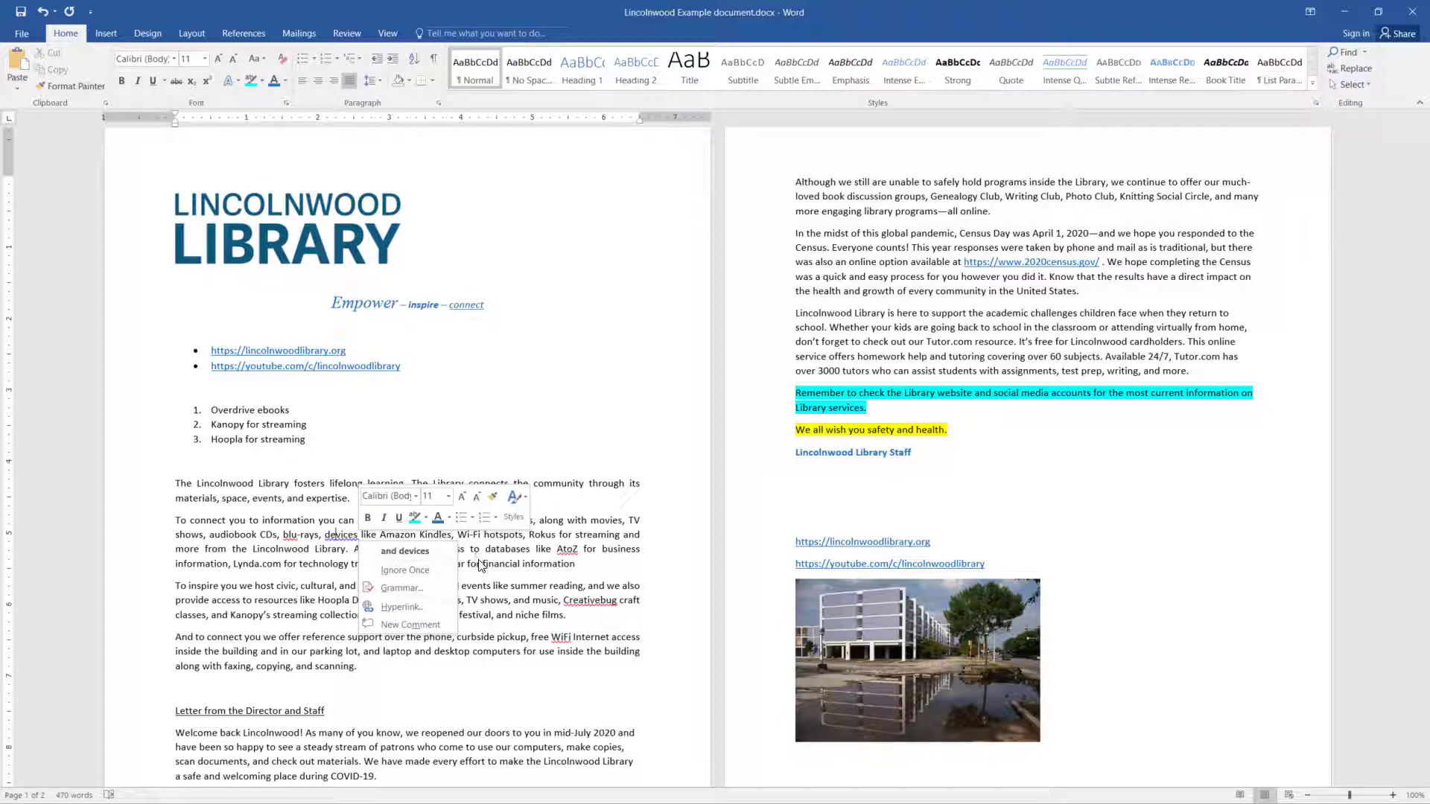
click(413, 570)
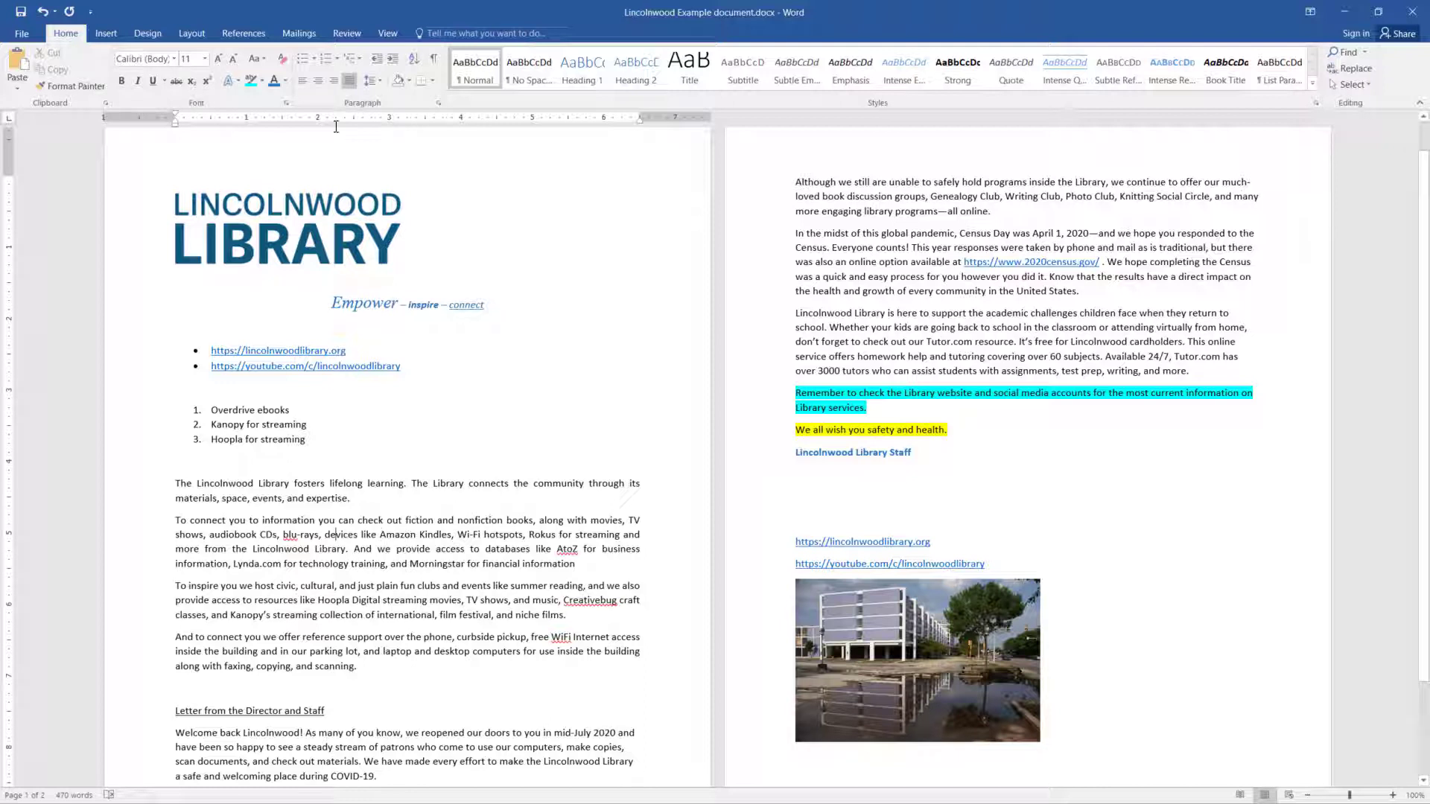
Run the spelling and grammar check on the whole document and ignore the flags on "blu" and "AtoZ" once.
click(342, 34)
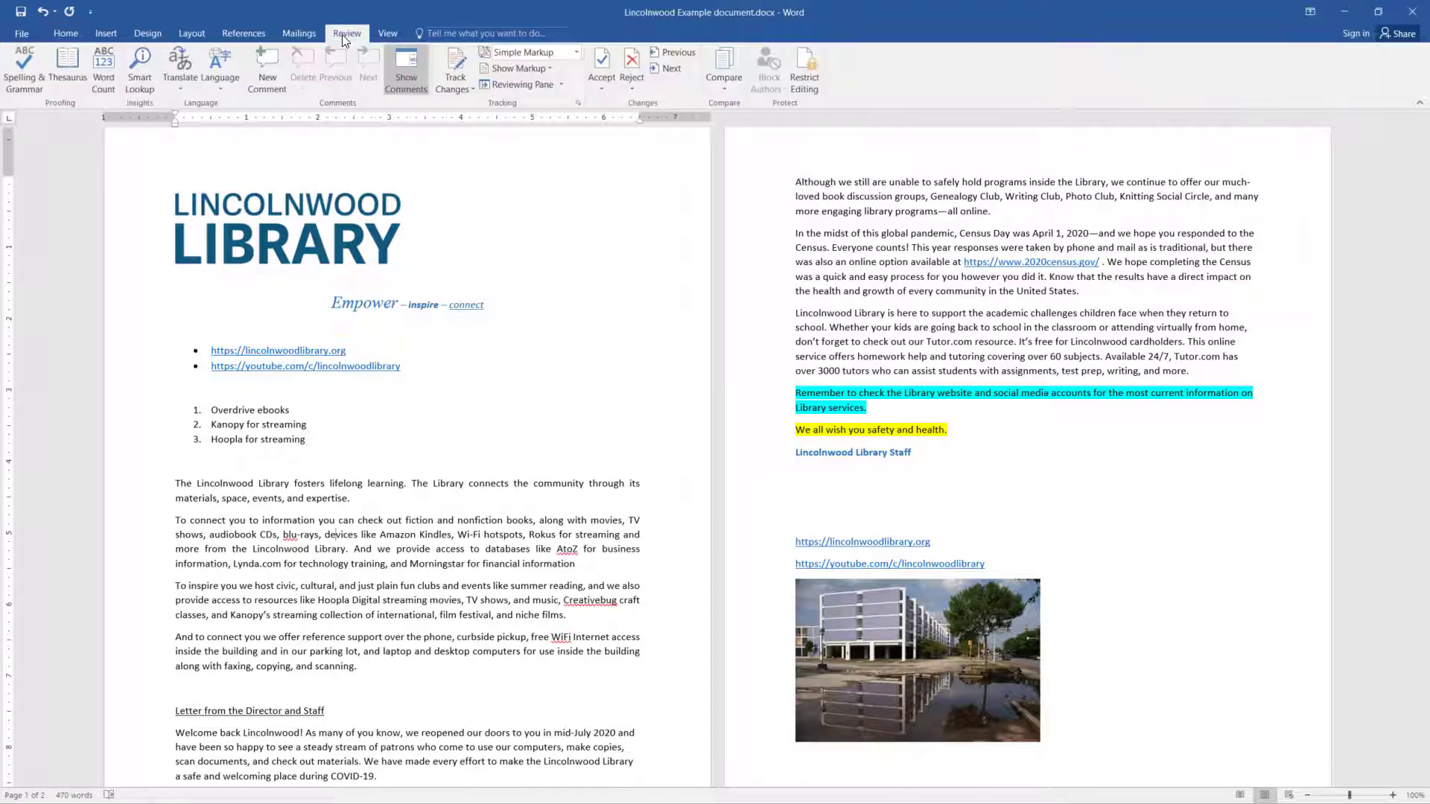
click(28, 87)
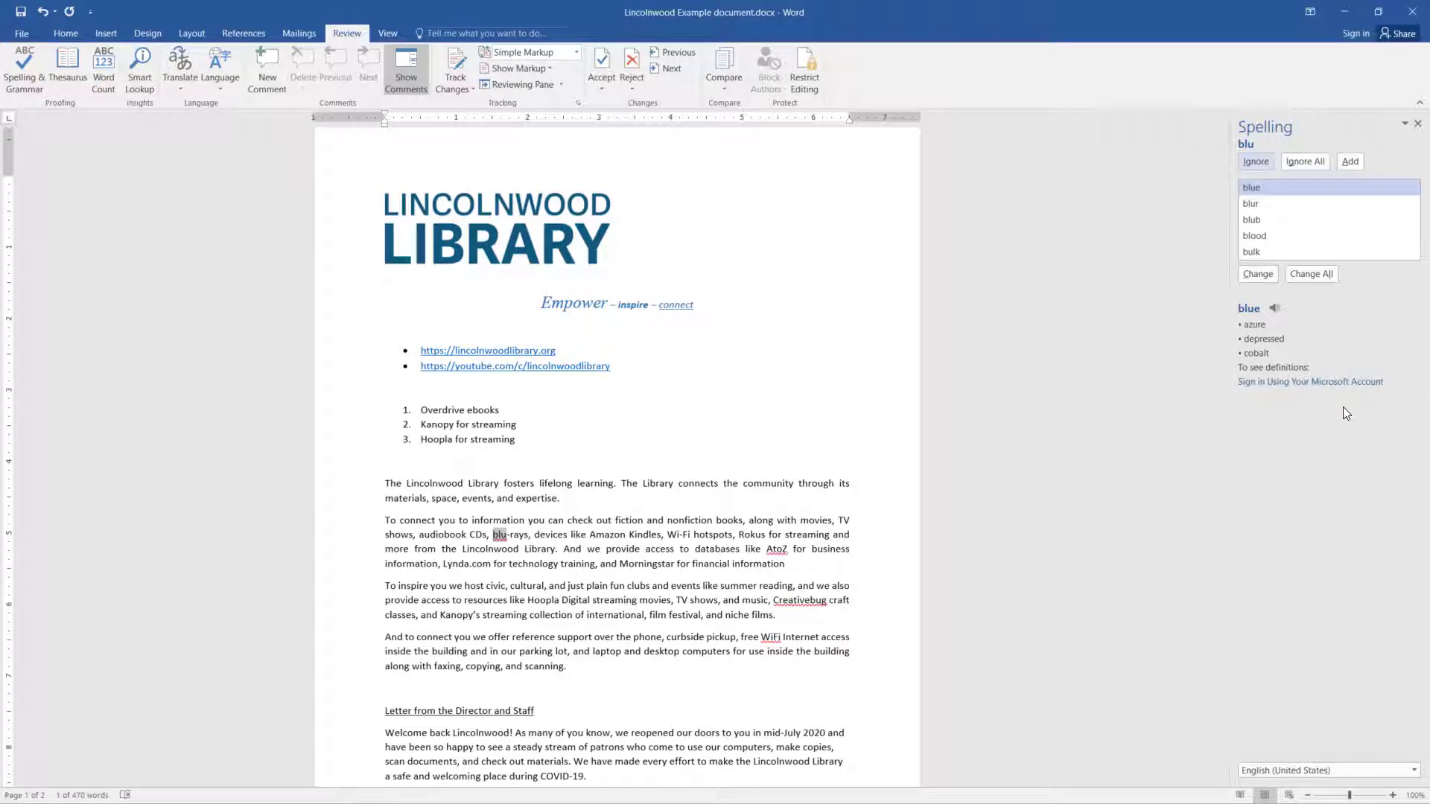
scroll(681, 546, down, 12)
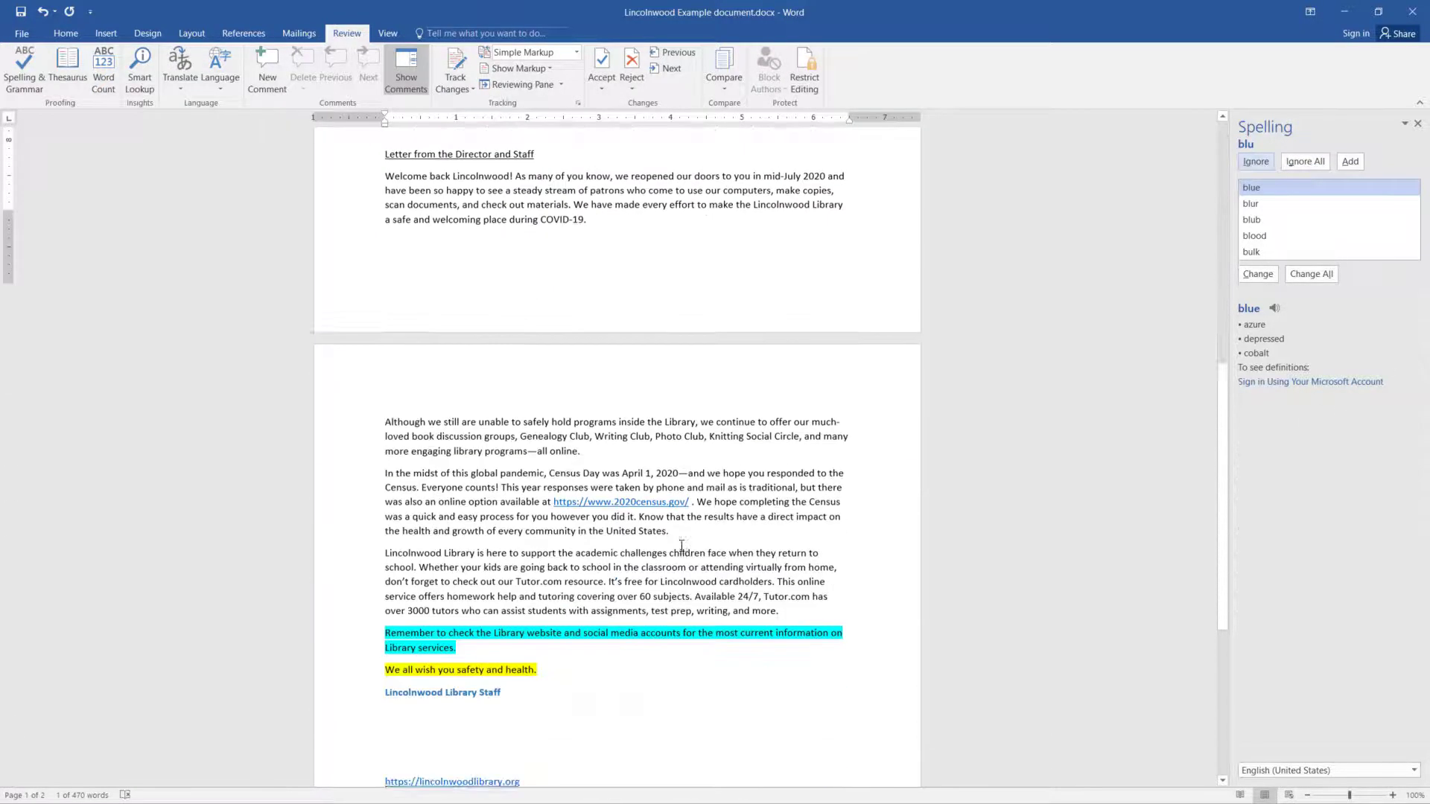
scroll(681, 546, up, 14)
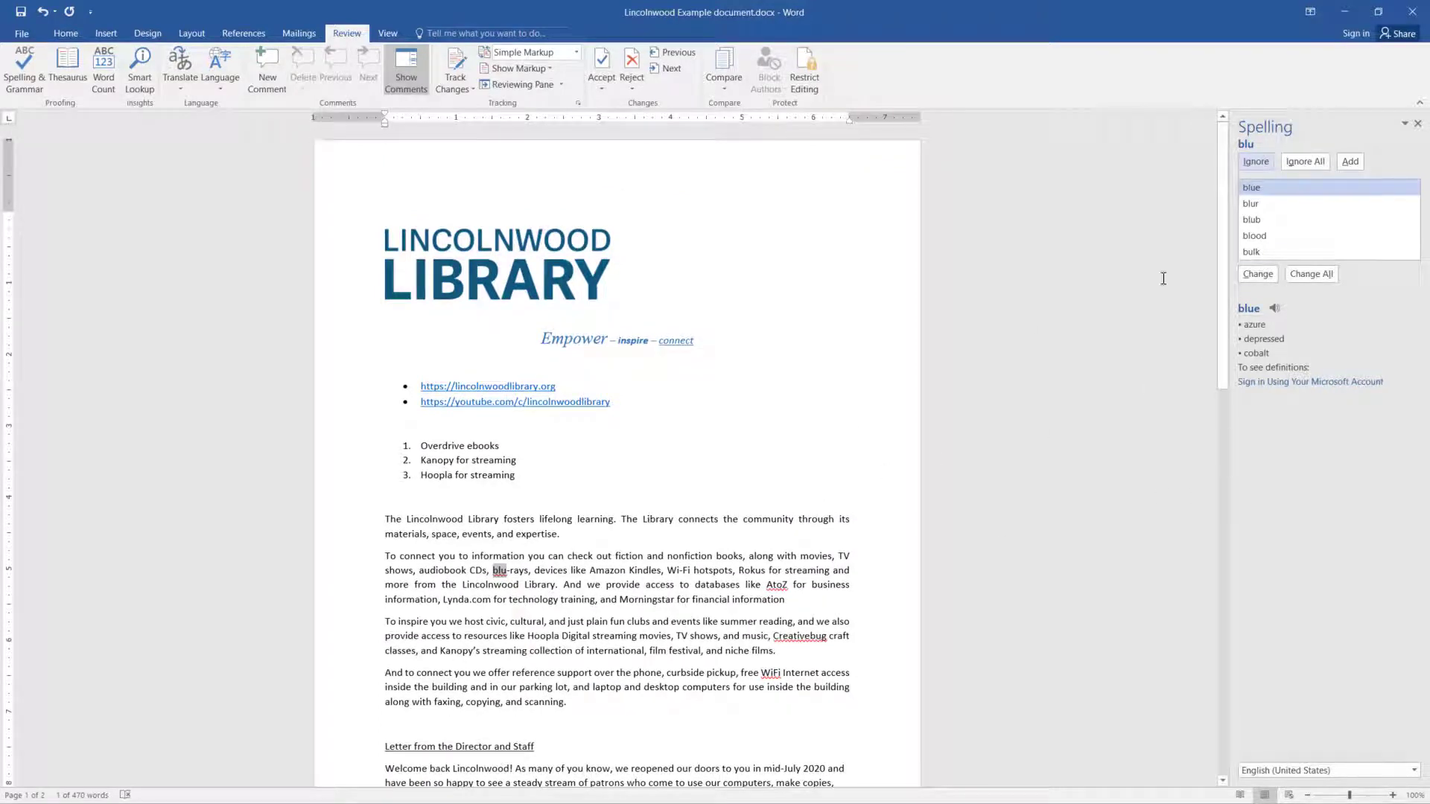
click(1266, 161)
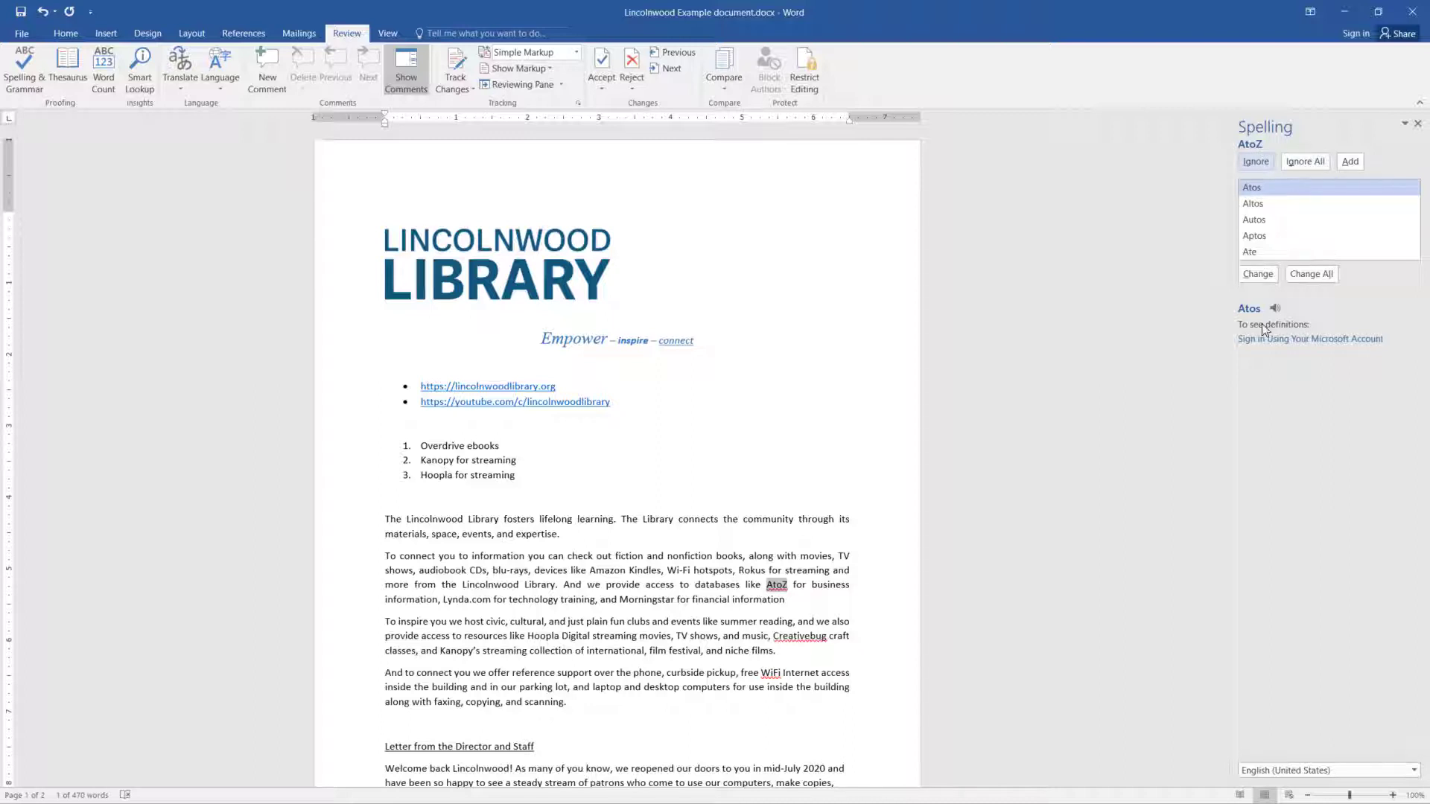
click(1260, 159)
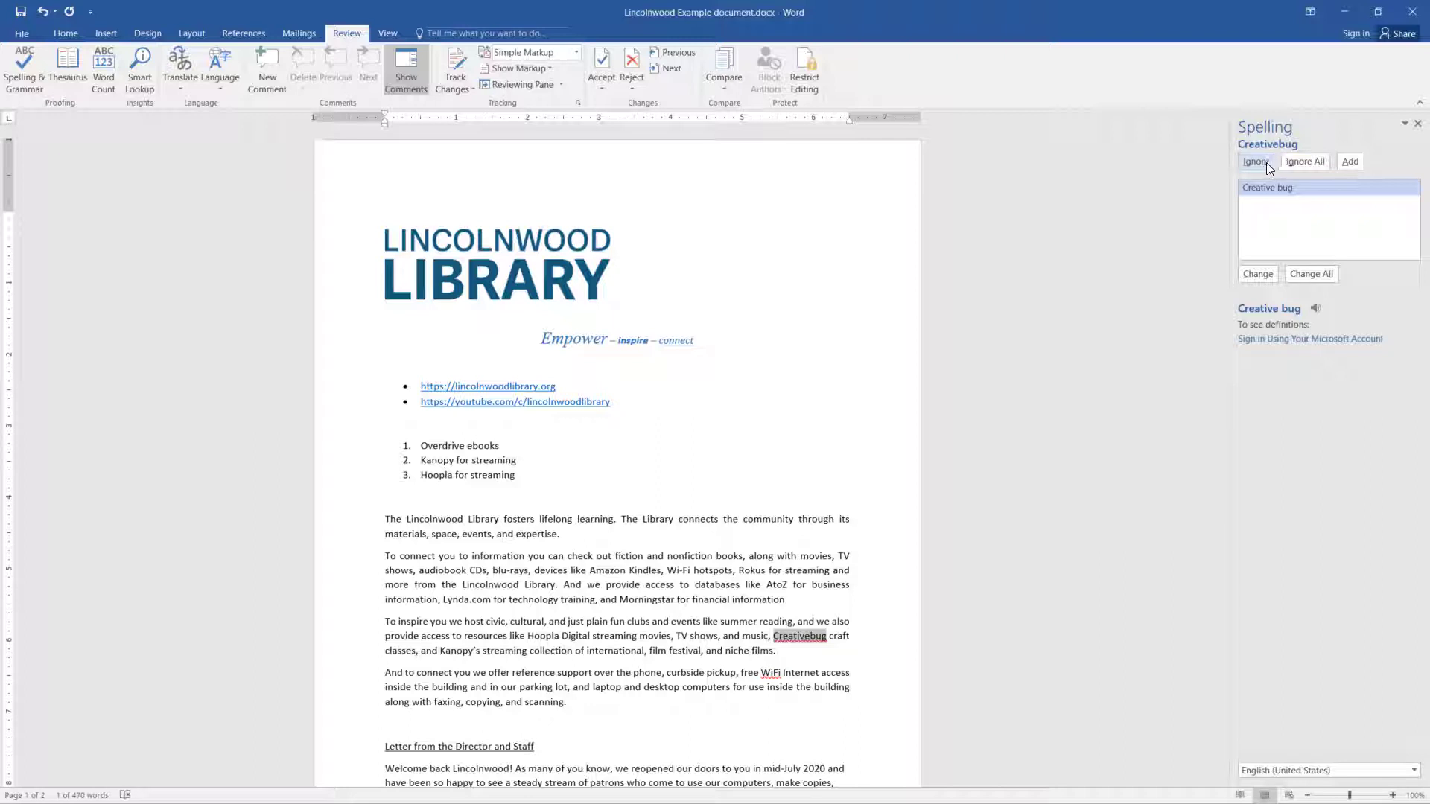
Add "Creativebug" to the dictionary and change the flagged "WiFi" before "Internet access" to the suggestion "Wi-Fi".
click(1350, 161)
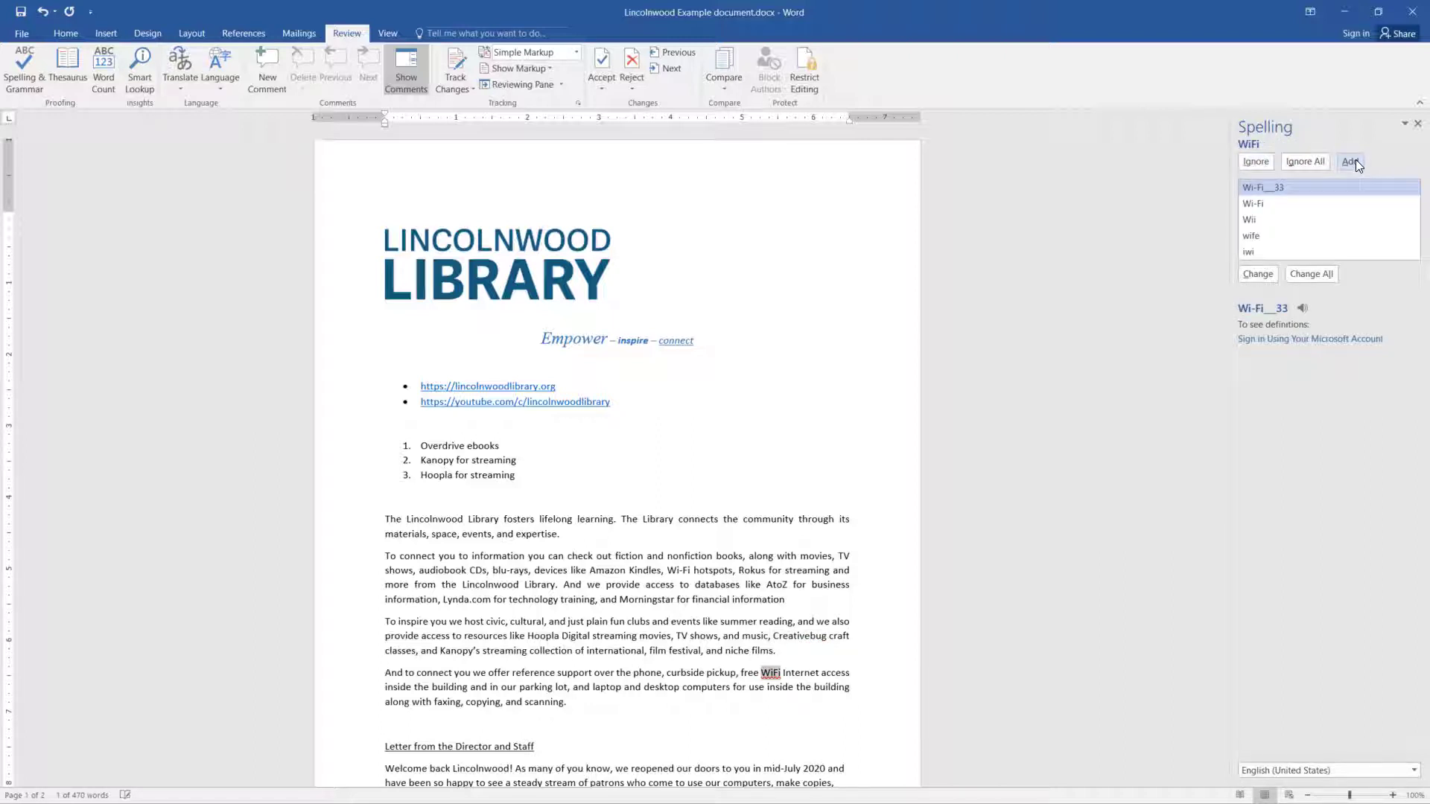
click(1271, 206)
click(1266, 221)
click(1262, 237)
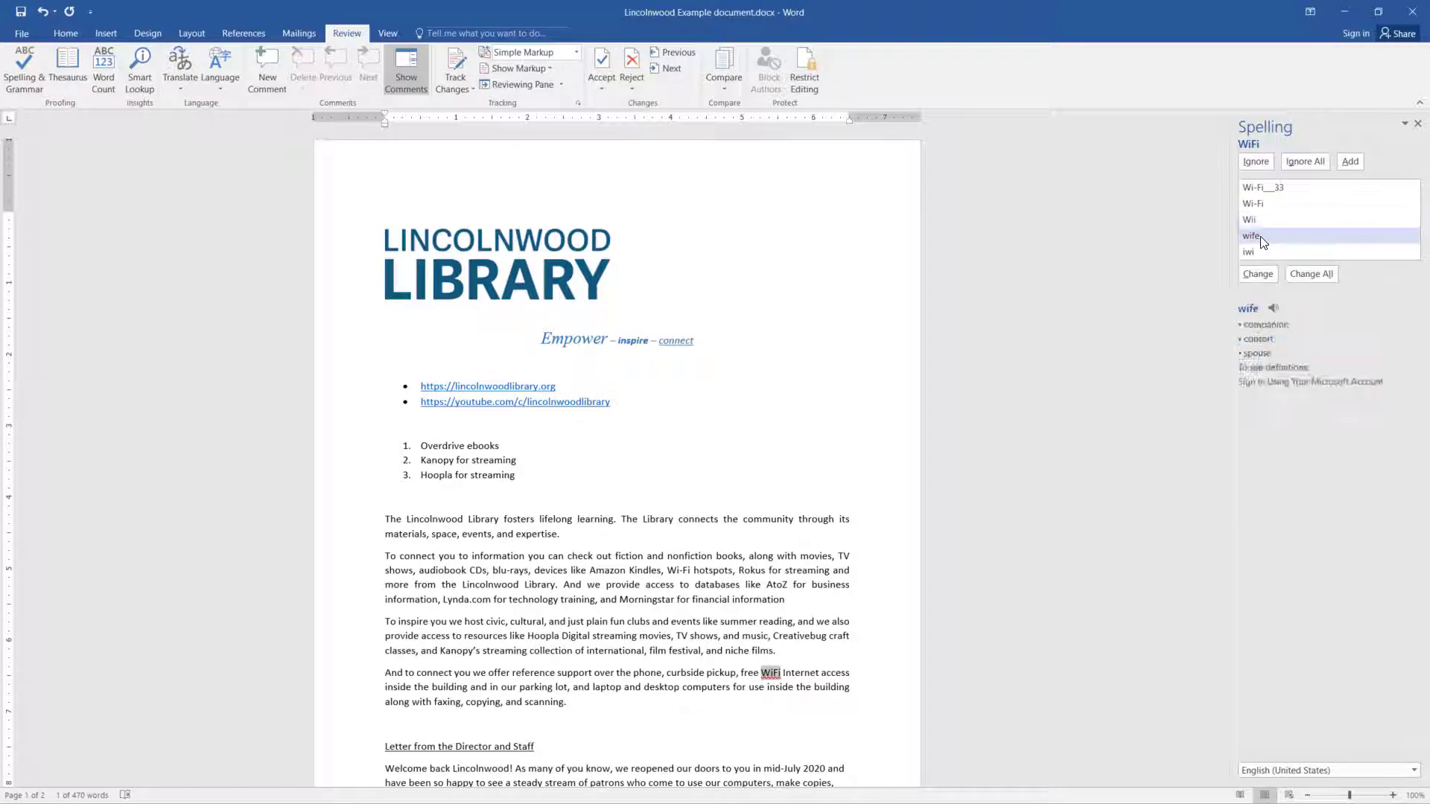
click(1259, 204)
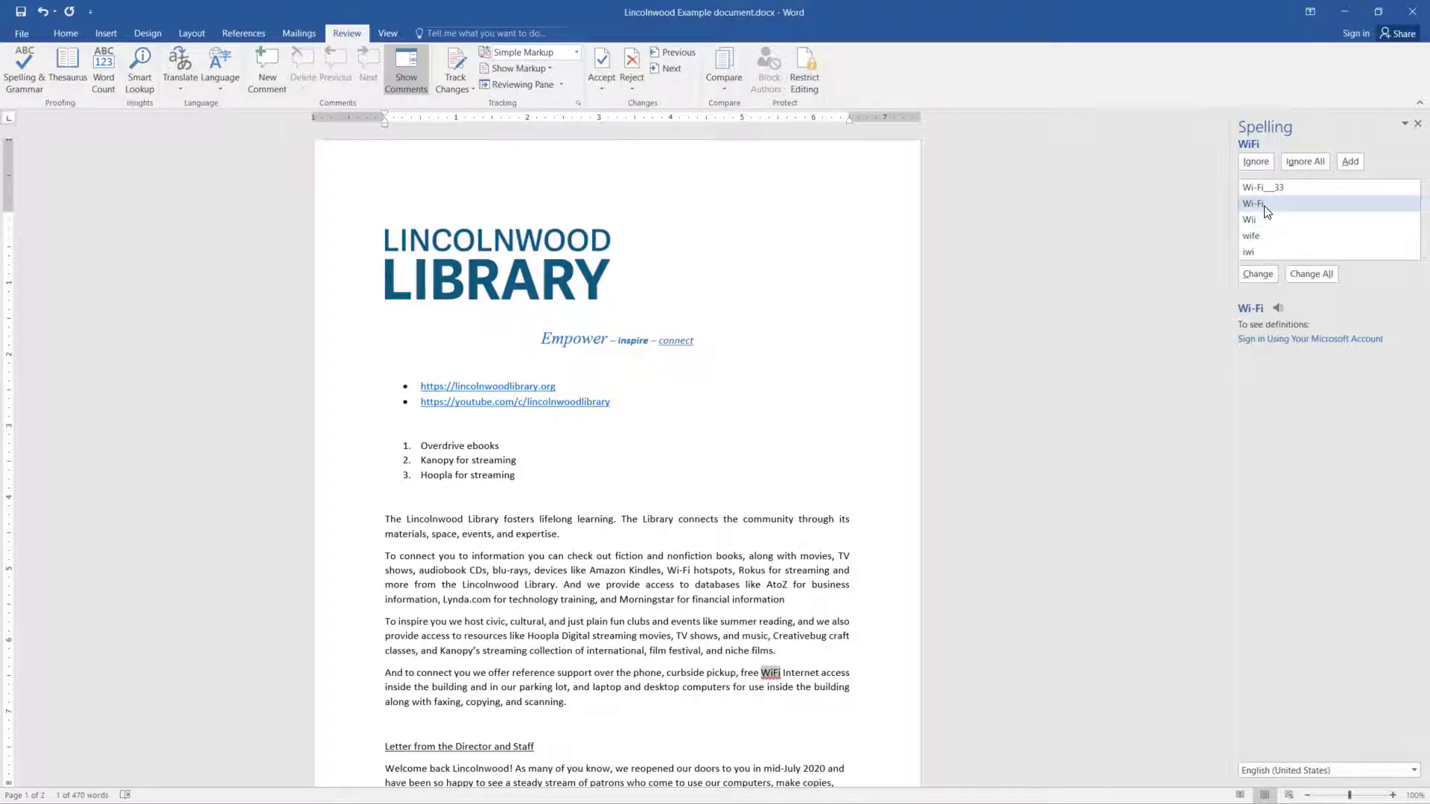
click(1257, 273)
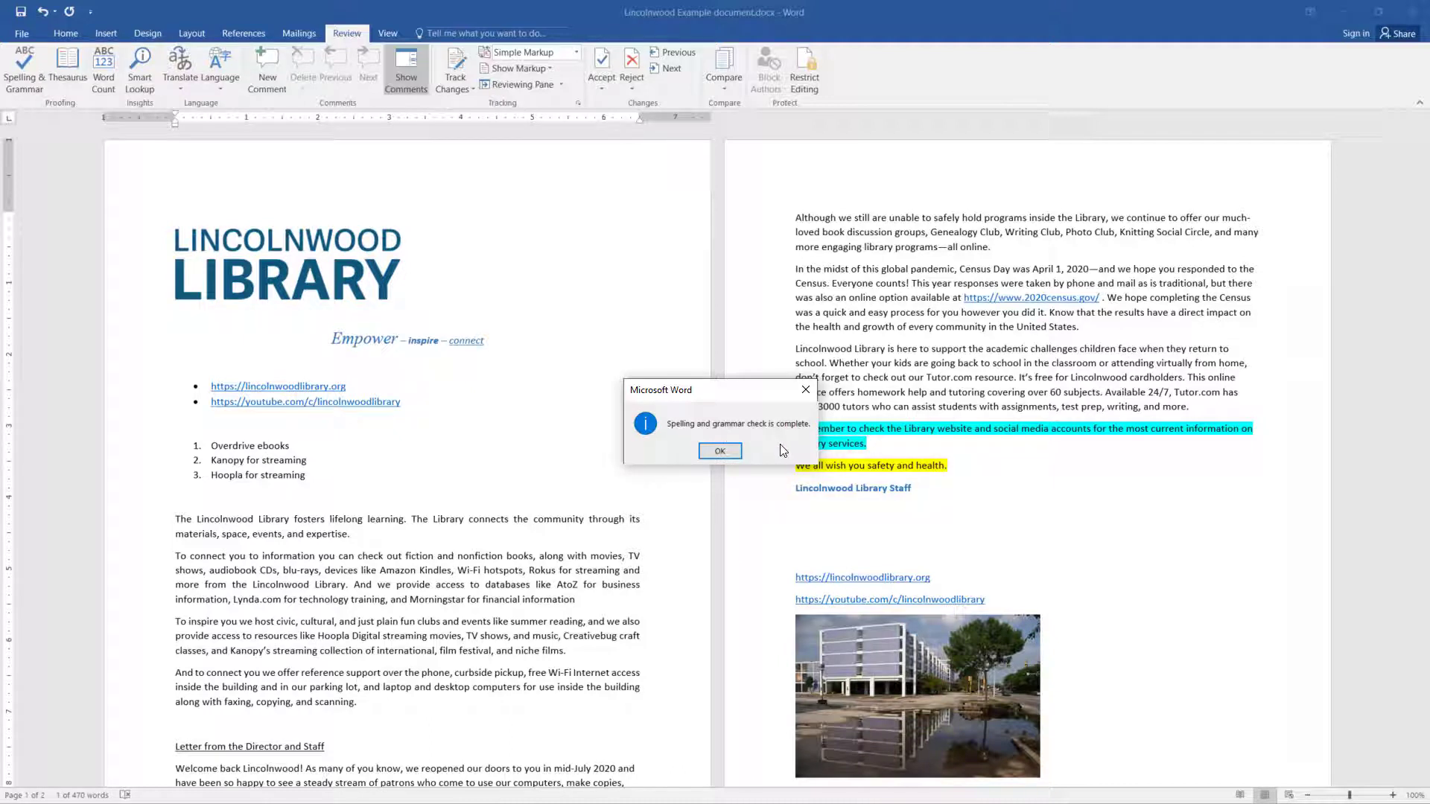
click(722, 451)
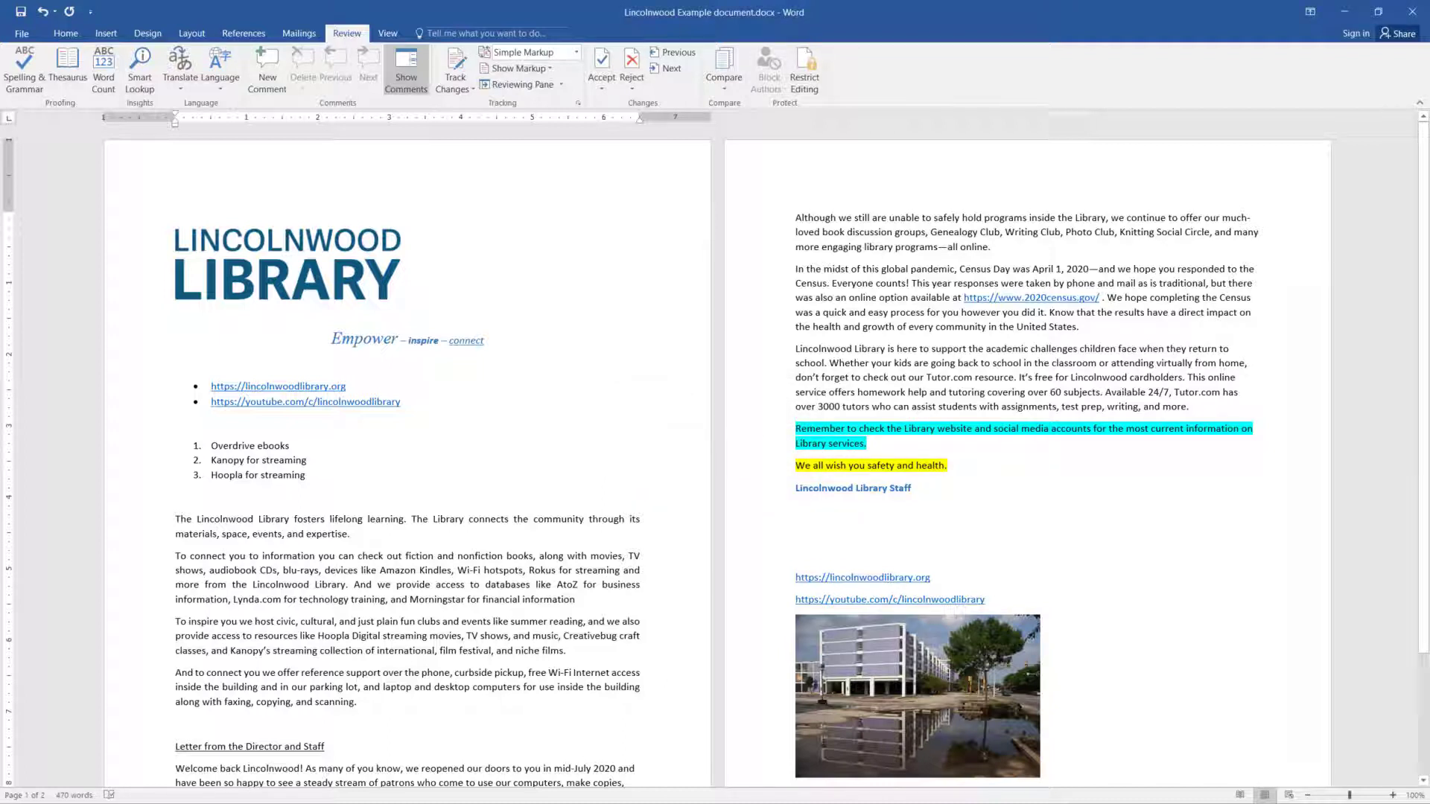
click(339, 497)
Open the print settings for the document and set the number of copies to 2.
click(66, 32)
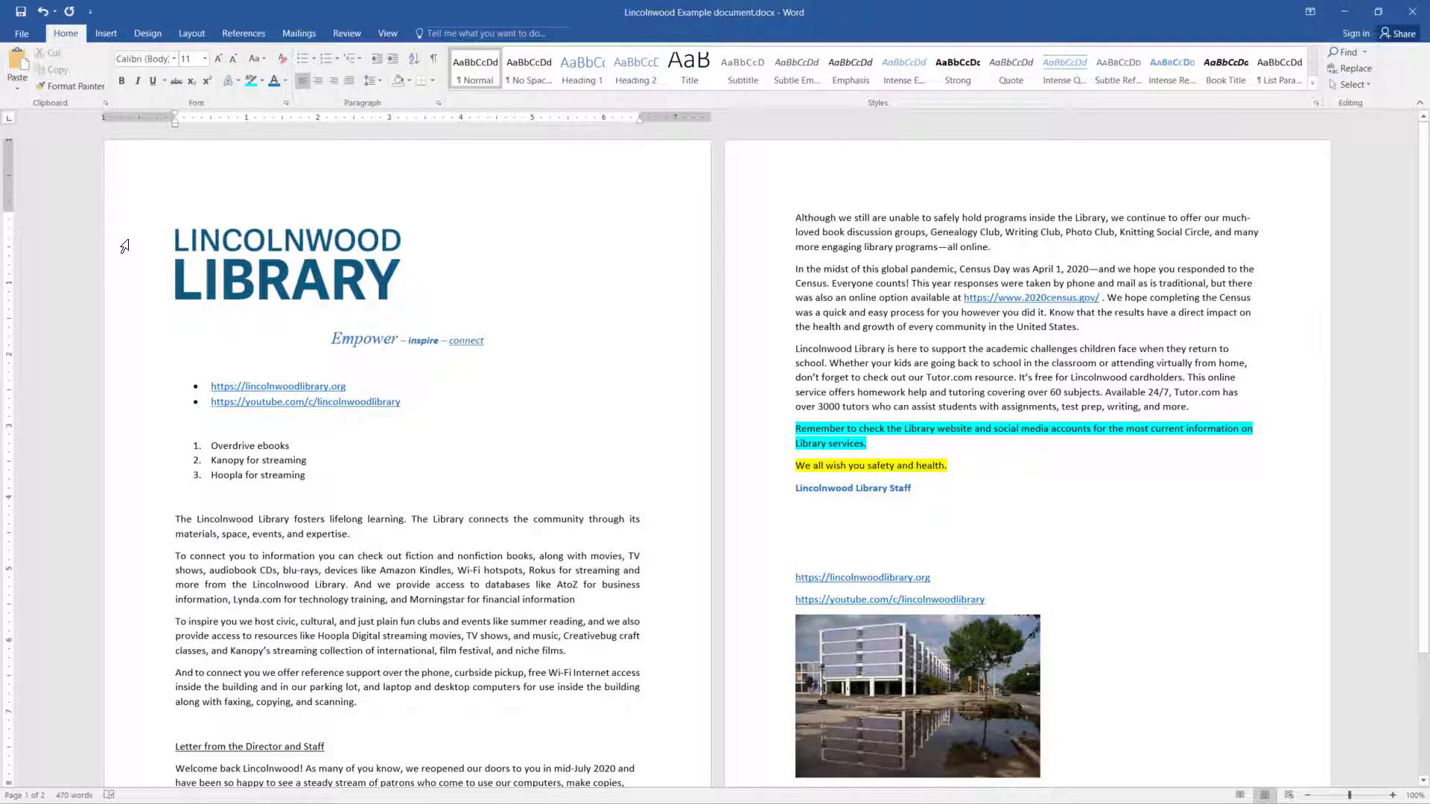
click(25, 35)
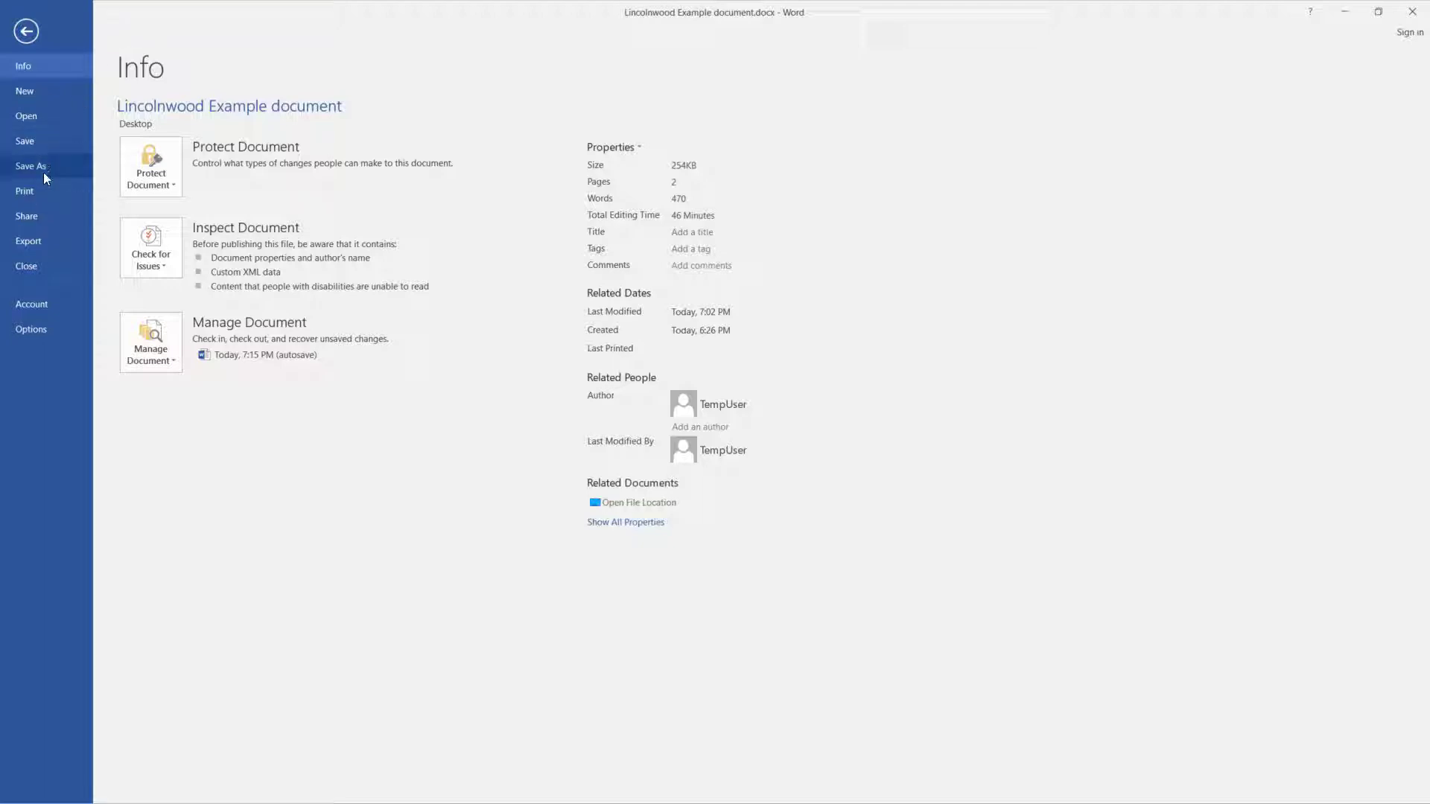
click(37, 195)
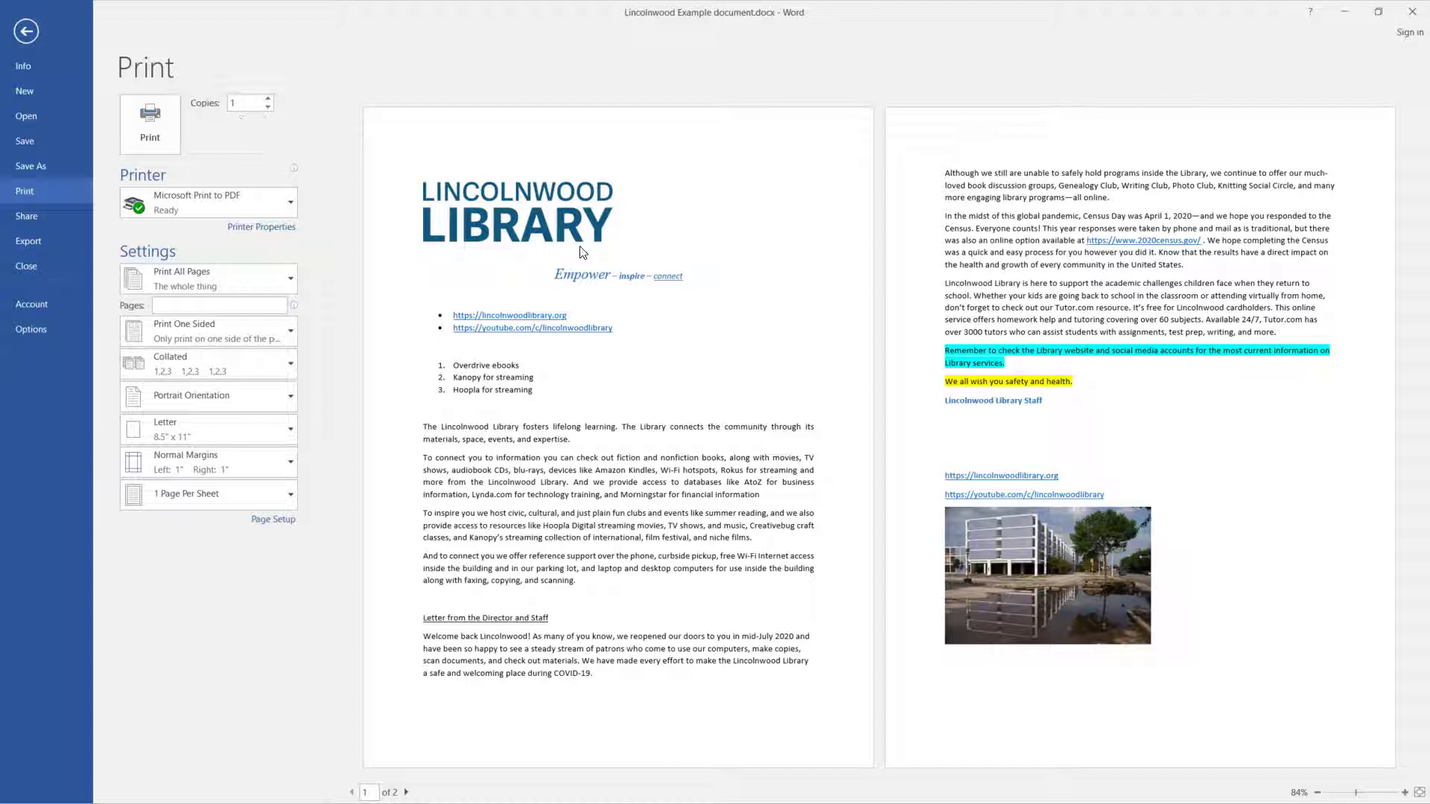
click(267, 99)
Examine the available printers and the choices for which part of the document to print.
click(185, 209)
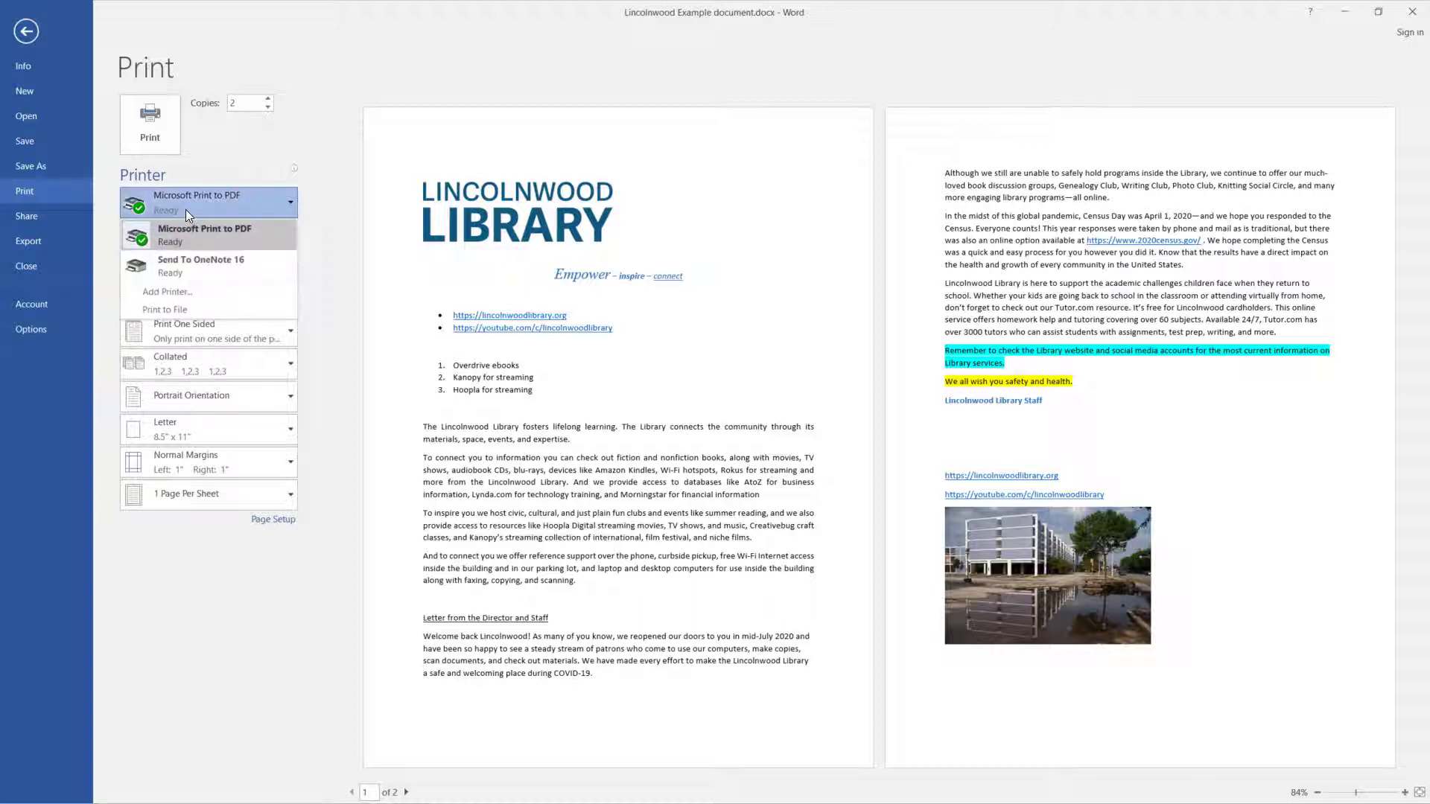
click(292, 203)
click(292, 203)
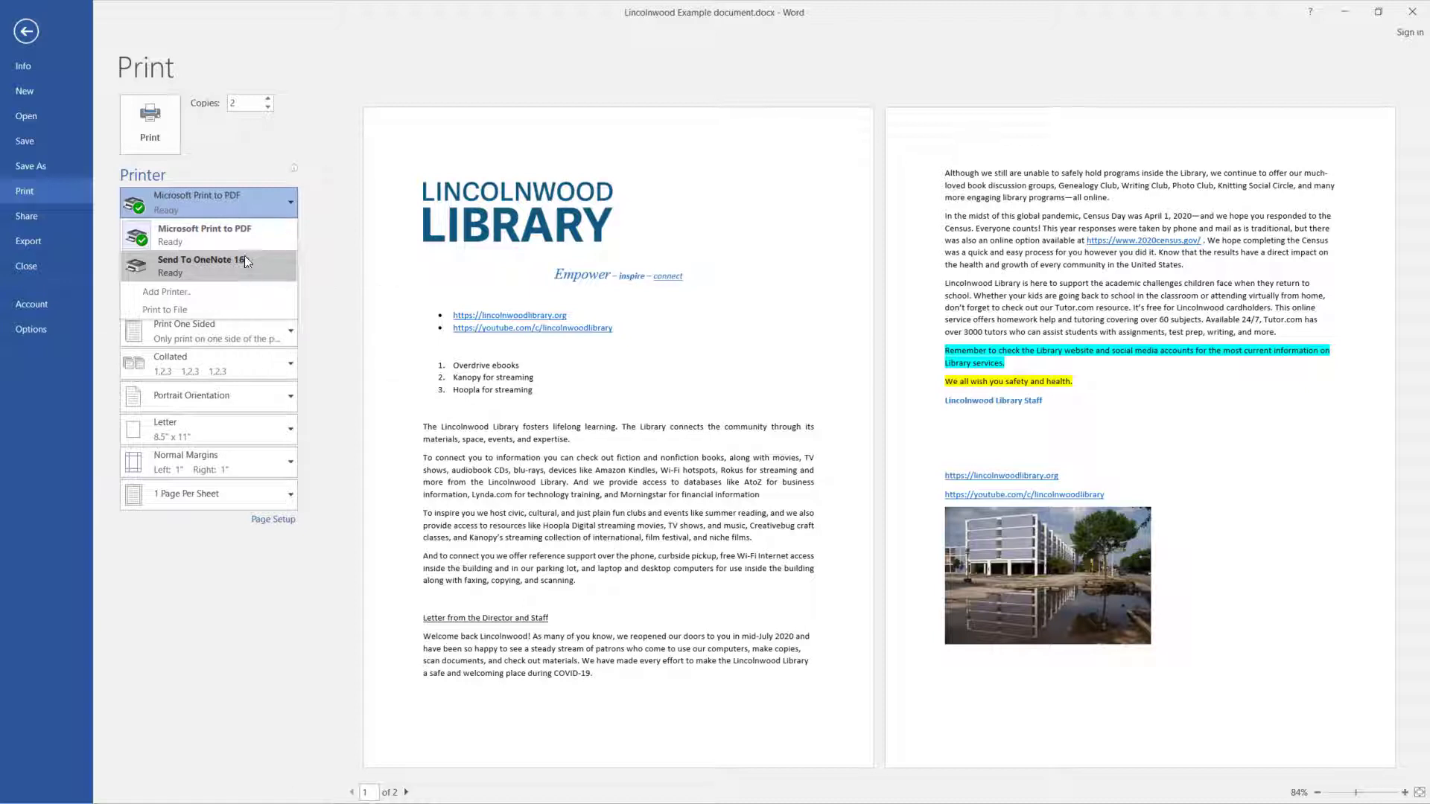
click(306, 132)
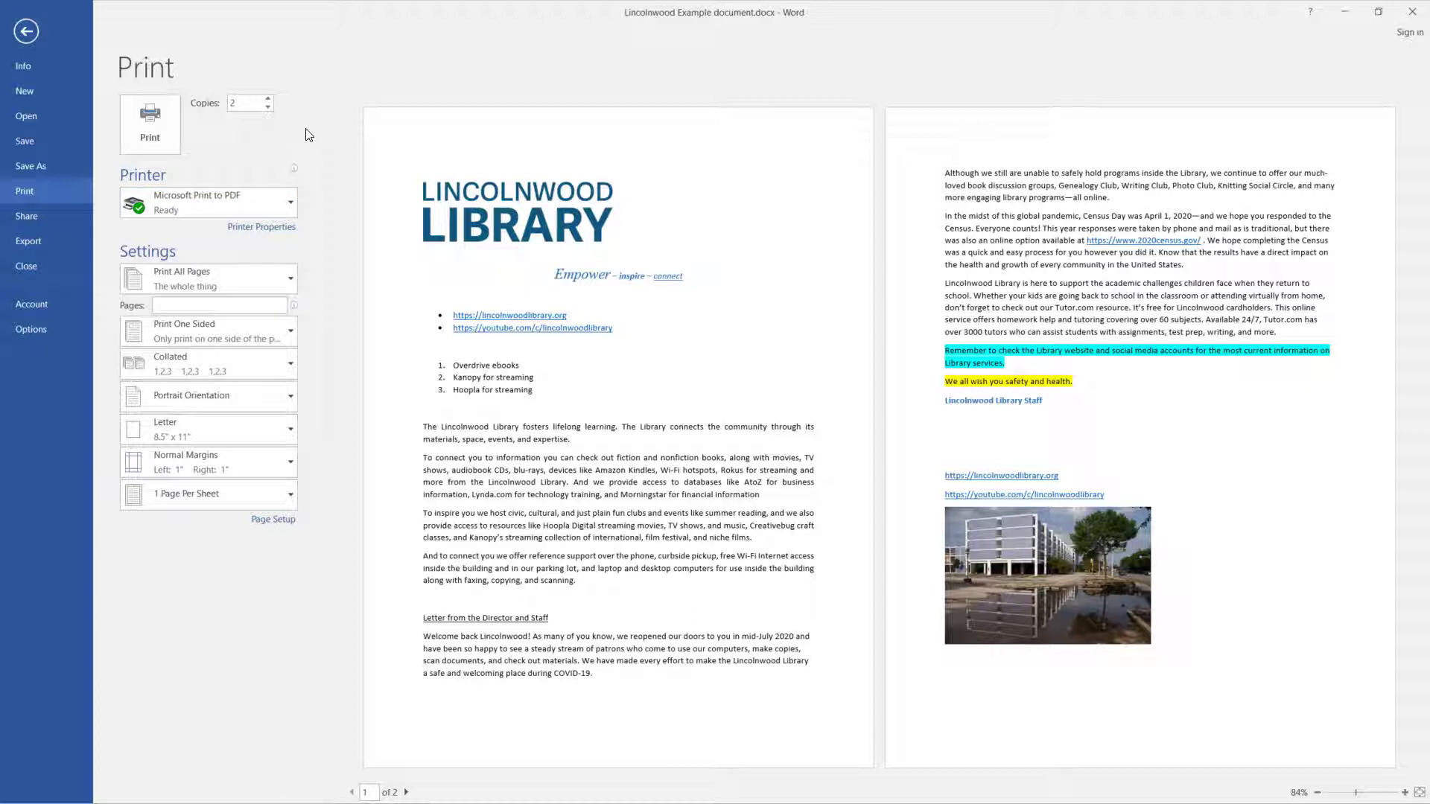
click(270, 282)
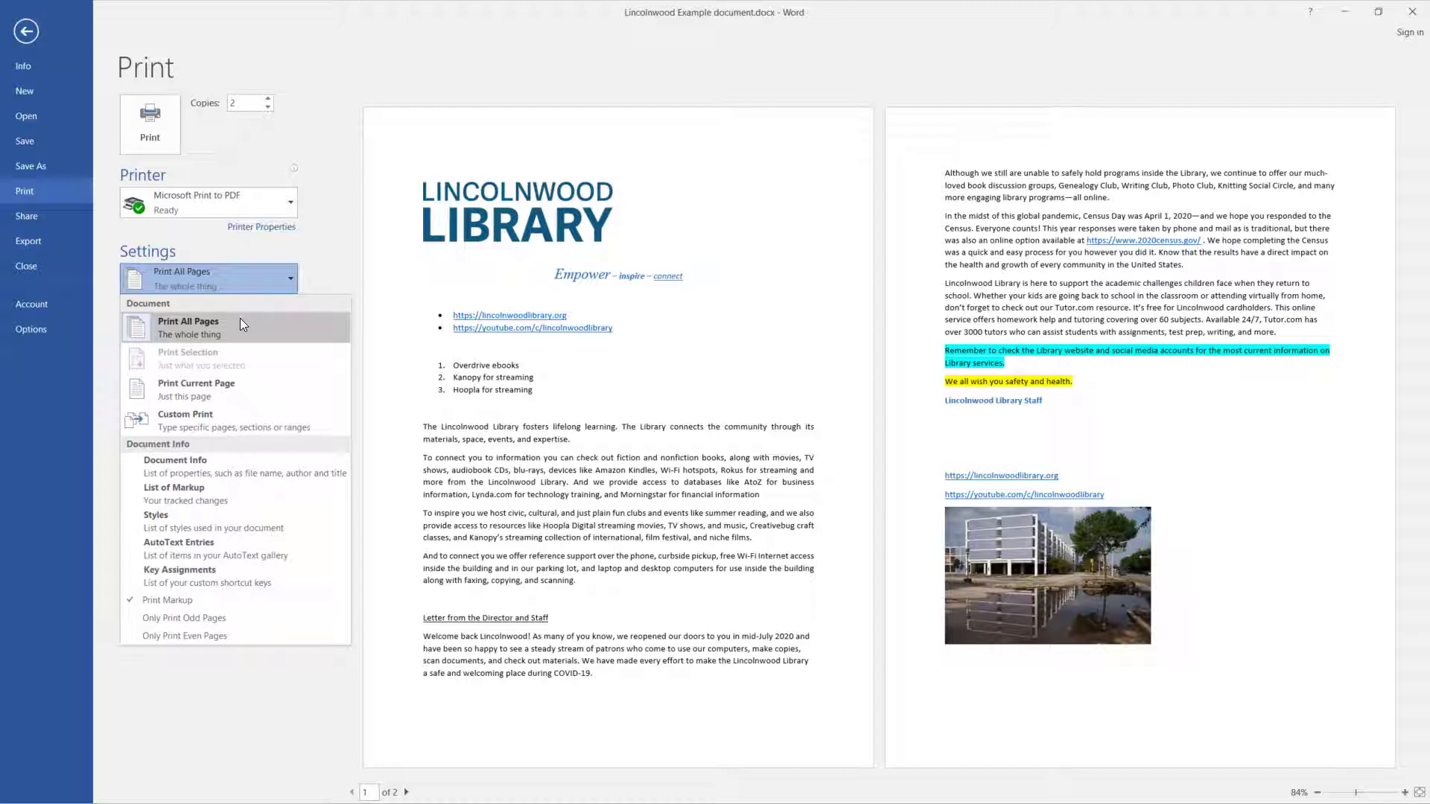
click(324, 215)
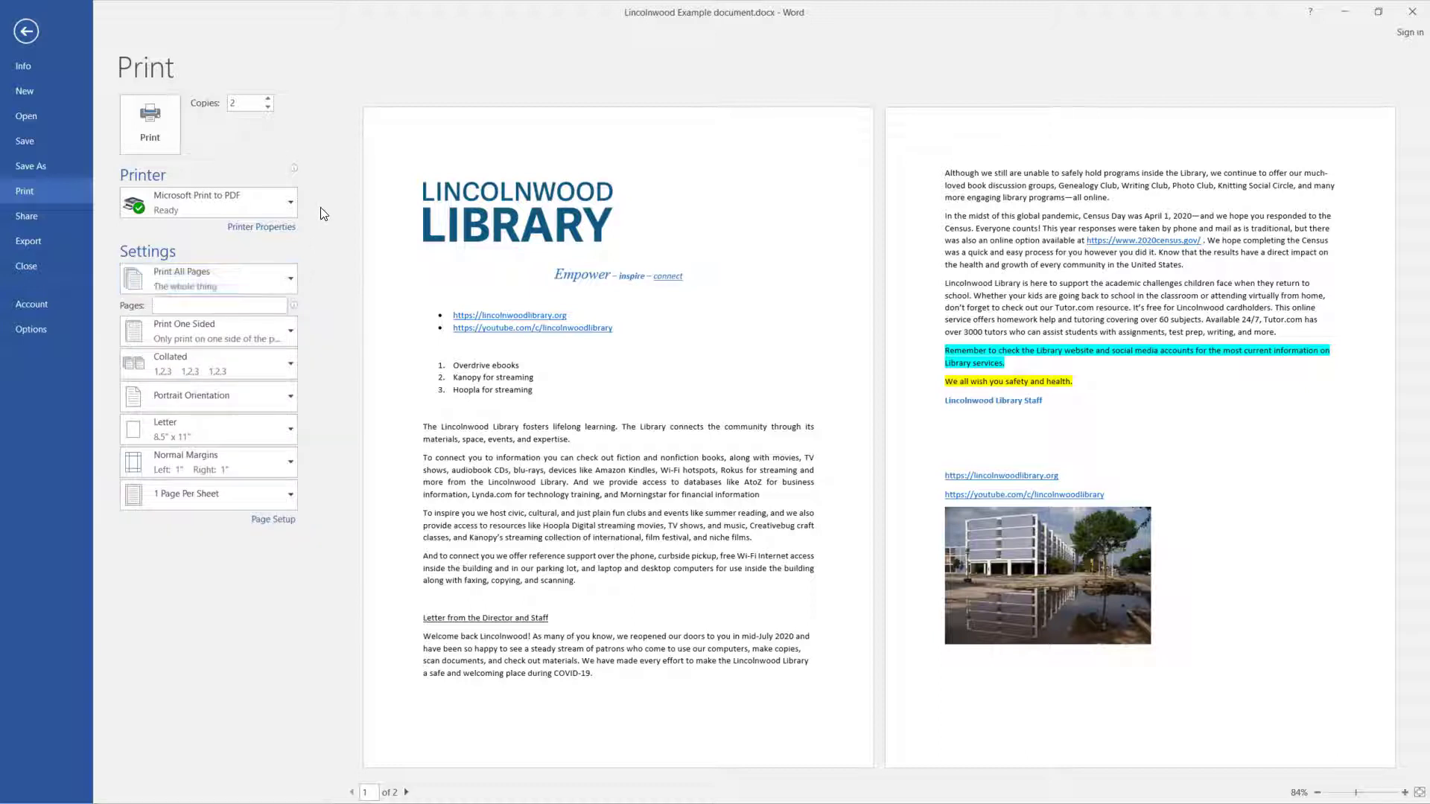
Set a custom print range of pages 1,3-10,15,17,43-45.
click(212, 305)
text(1)
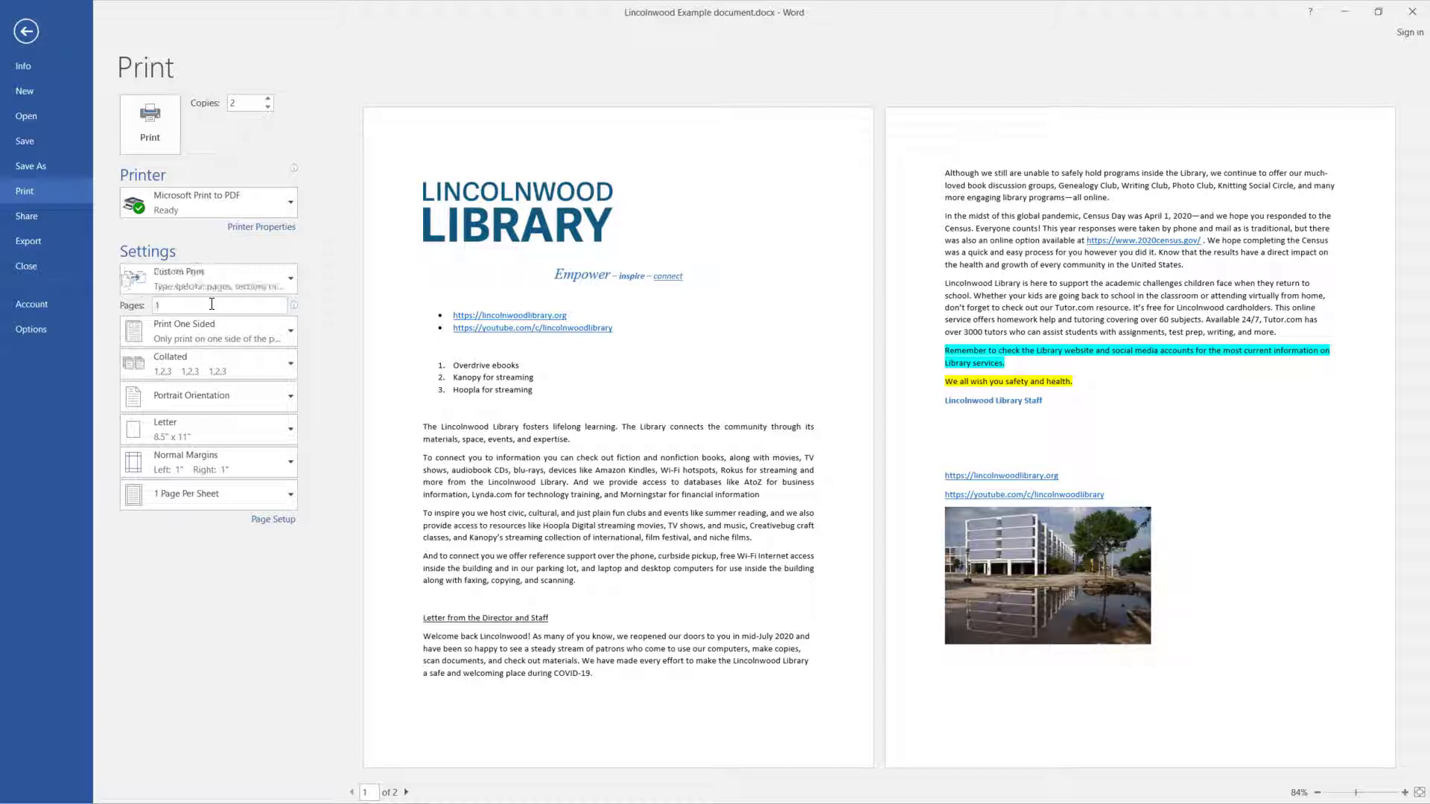
text(,3-10,15,17,41-45)
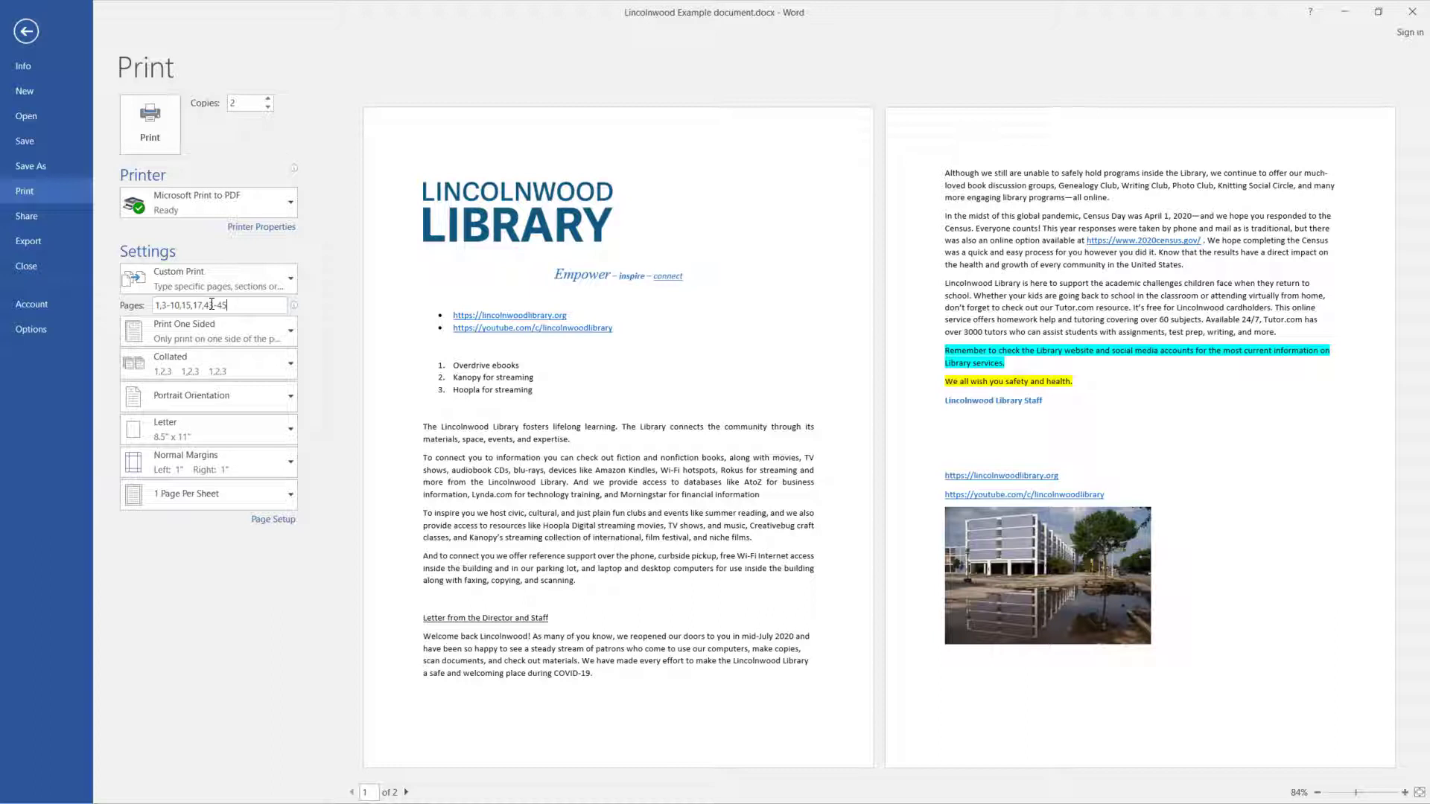
Examine the one-sided and two-sided printing choices and the collation choices.
click(246, 335)
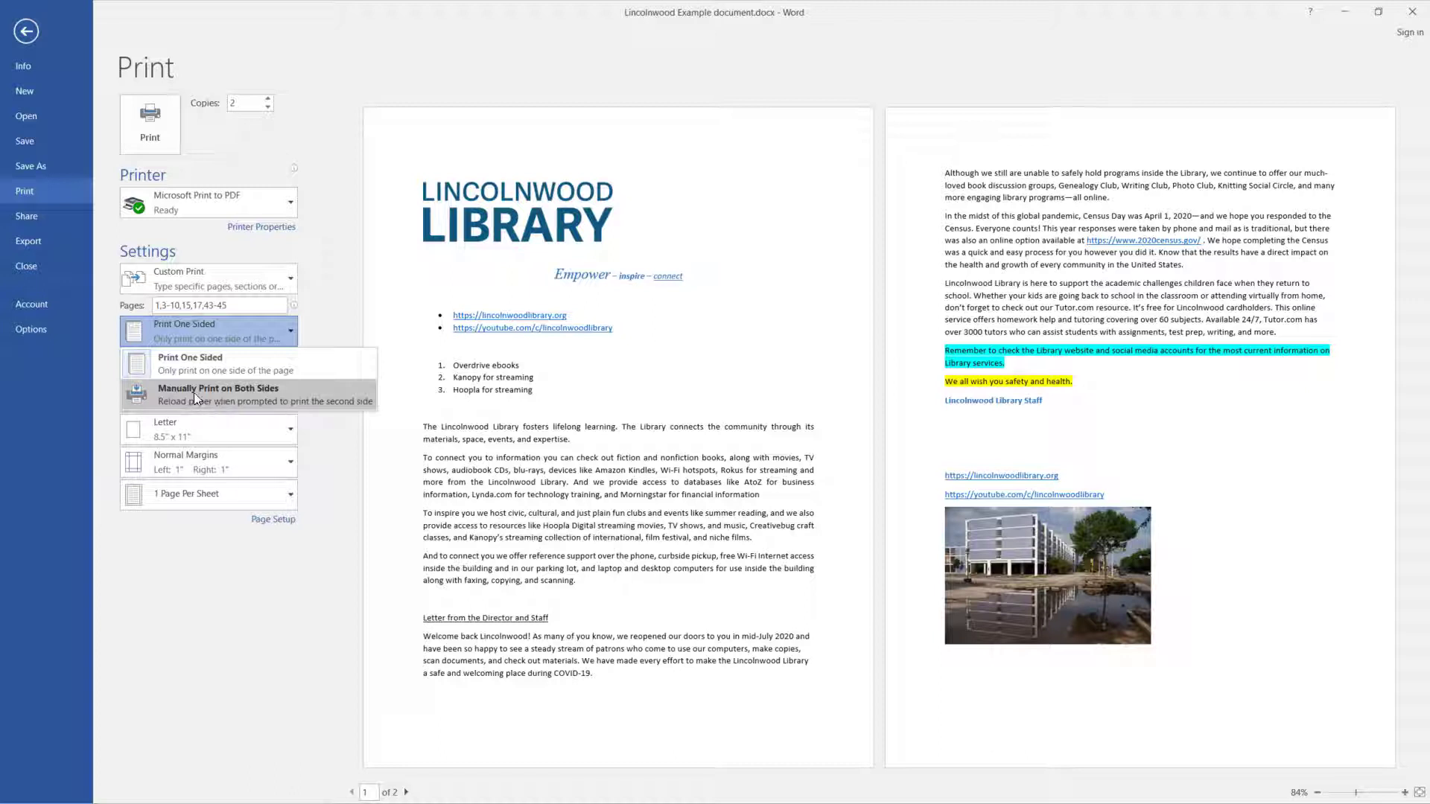
click(234, 600)
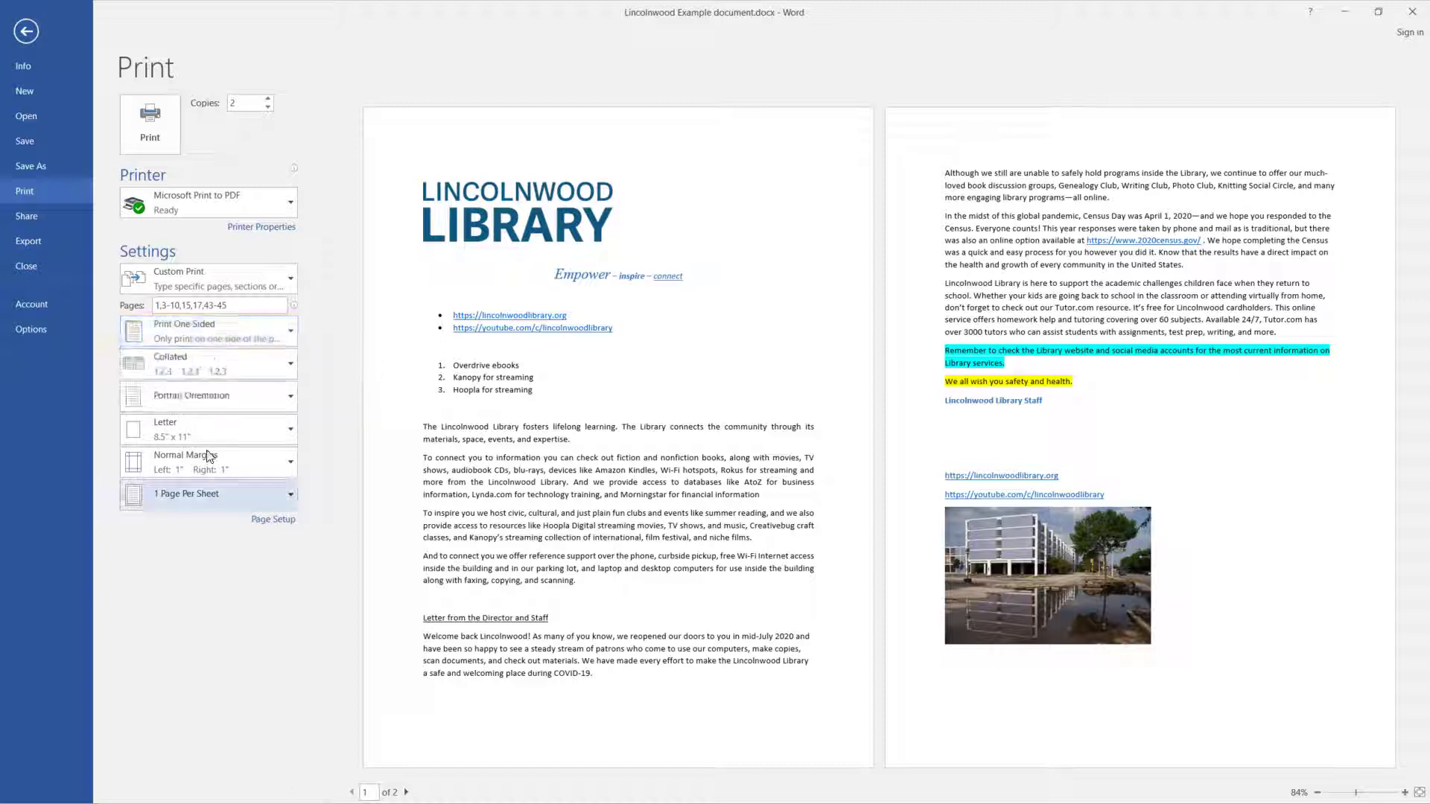
click(256, 368)
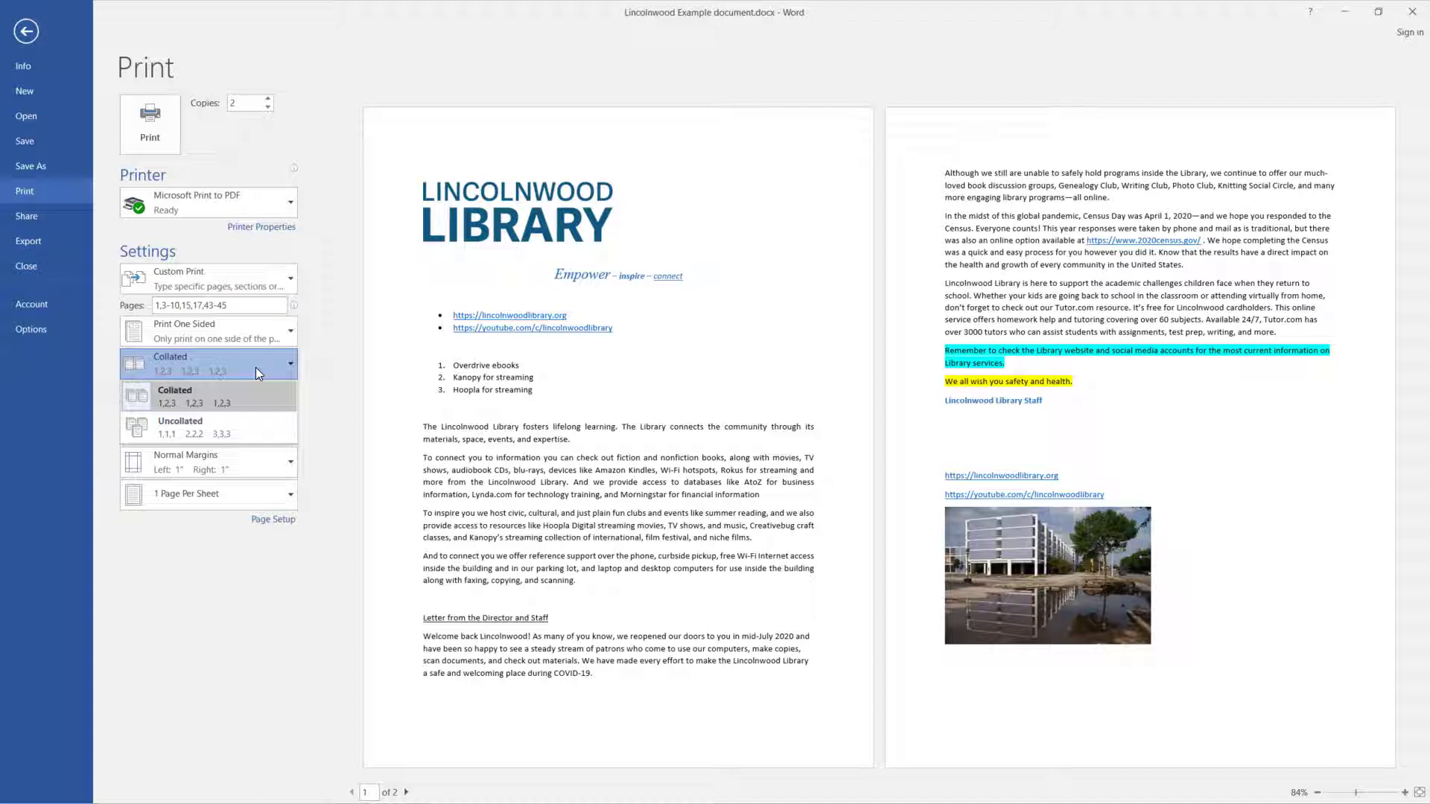
click(181, 579)
Switch the print orientation to landscape to preview it and restore portrait orientation.
click(216, 396)
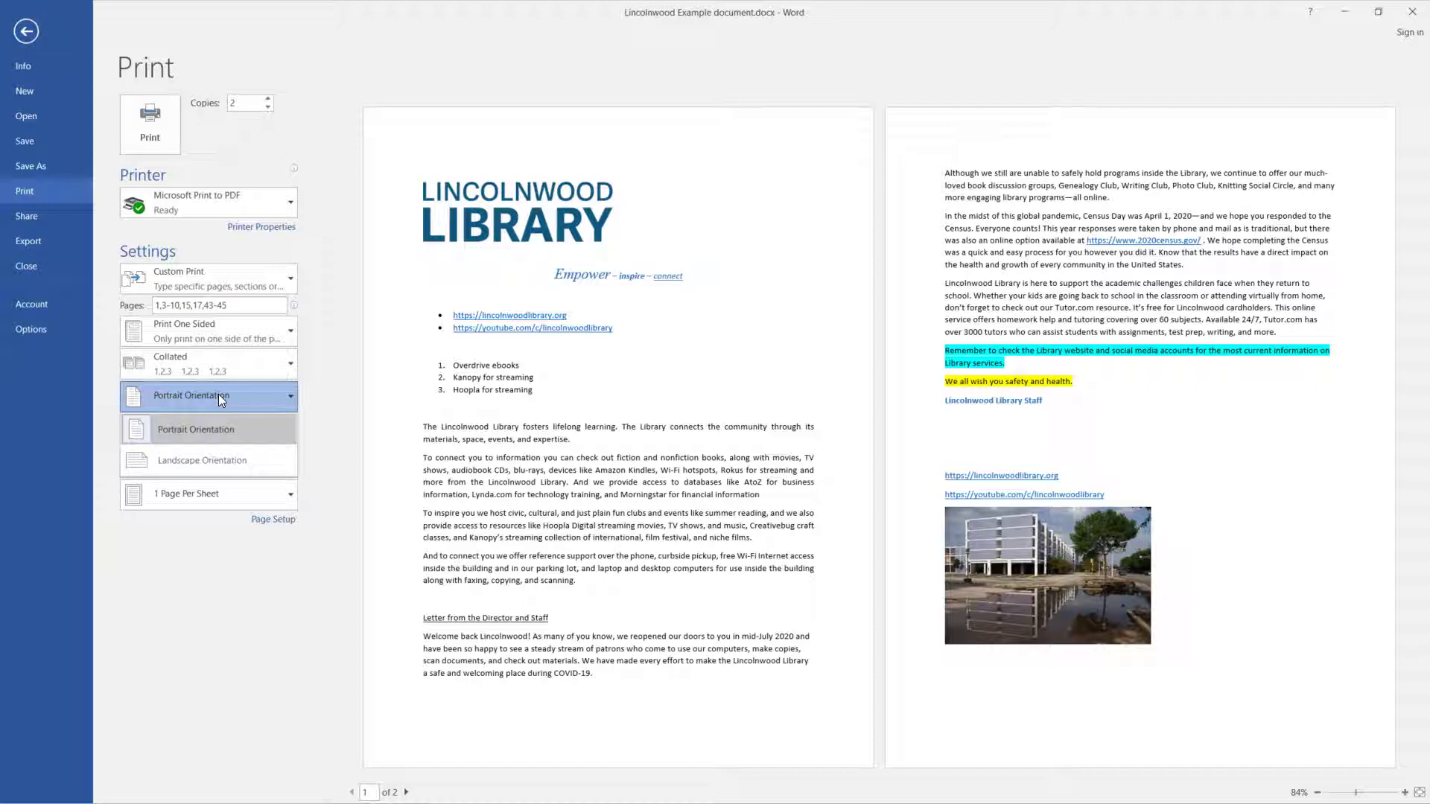
click(212, 456)
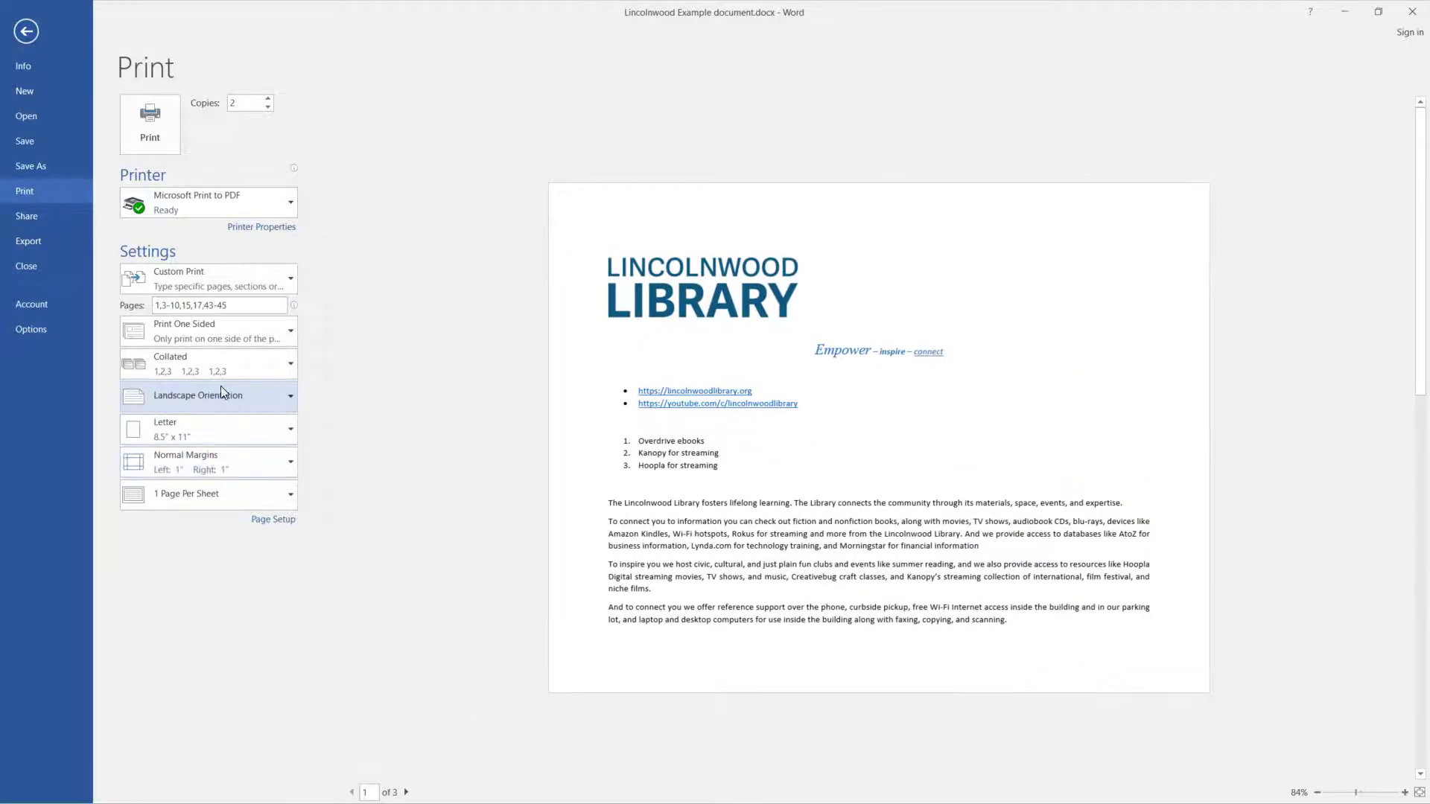
click(212, 399)
click(212, 431)
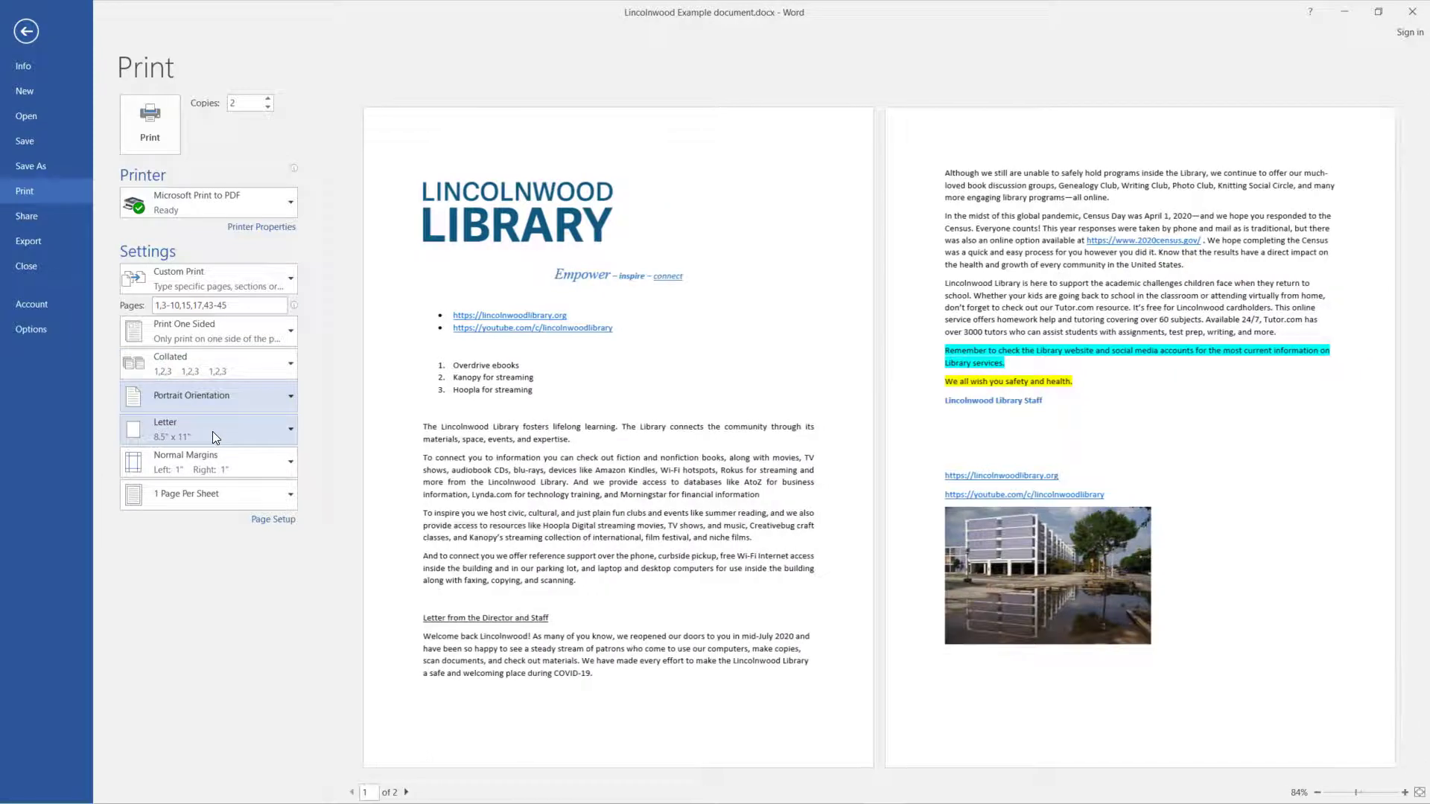
Examine the margin presets and pages-per-sheet choices for printing, and return to the document.
click(204, 463)
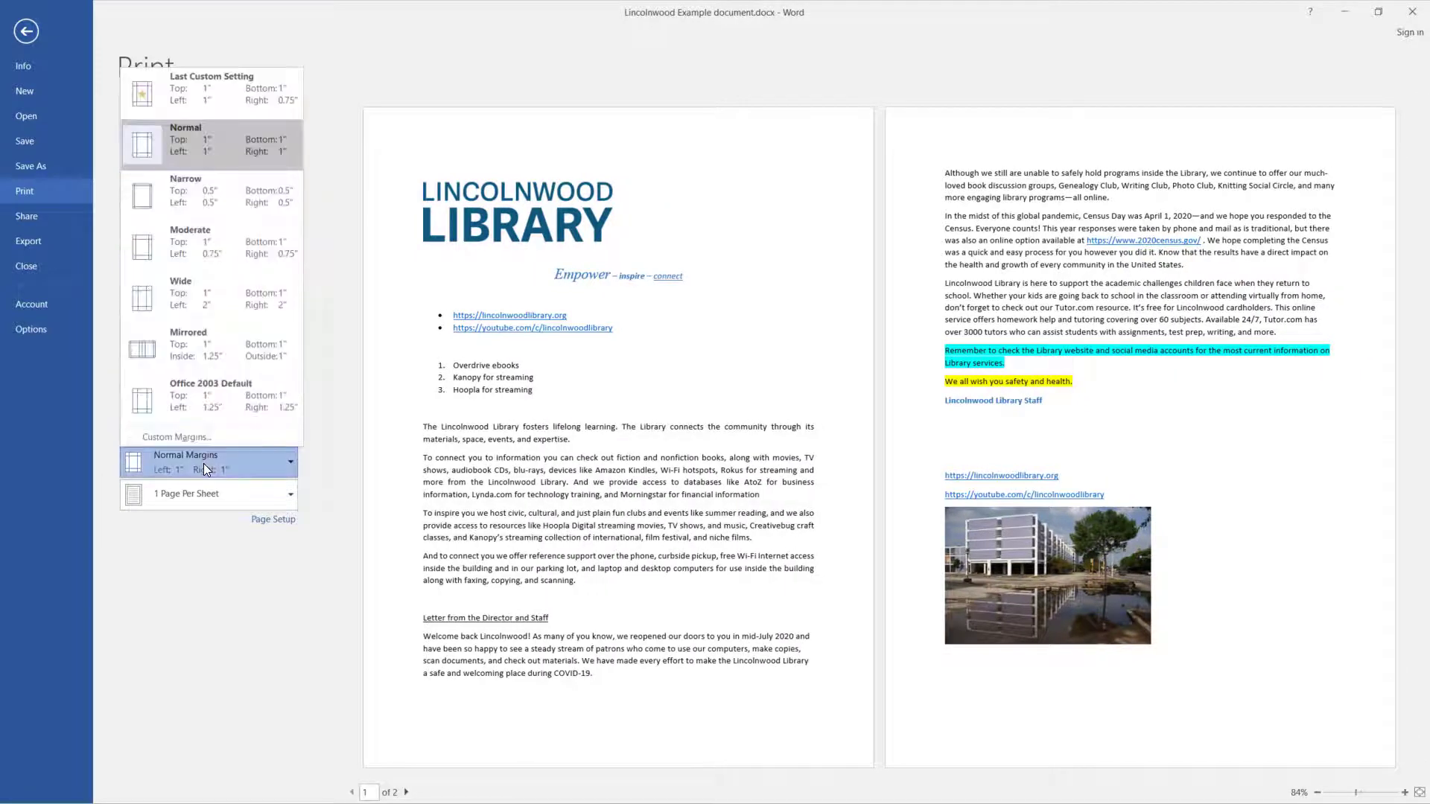
click(231, 586)
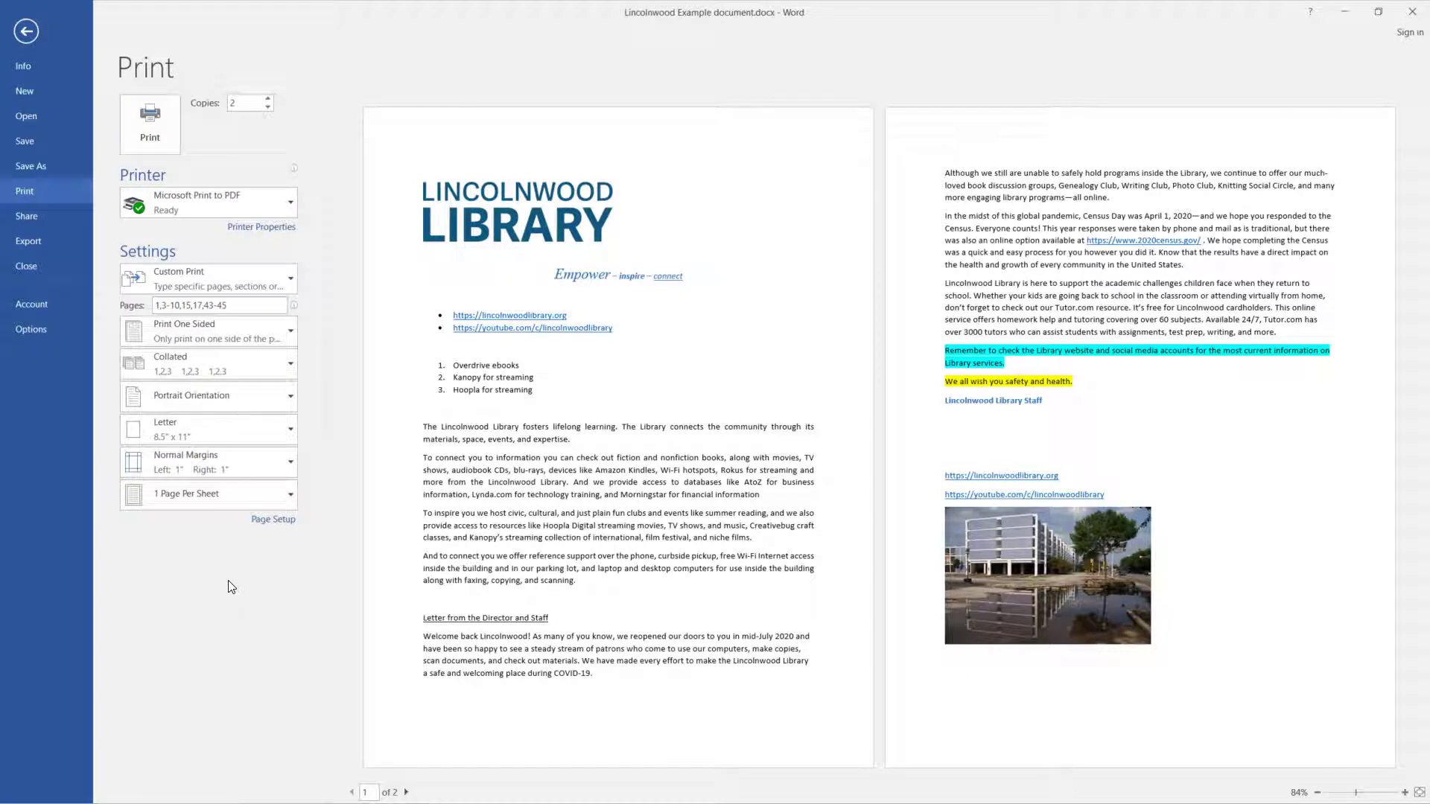
click(259, 504)
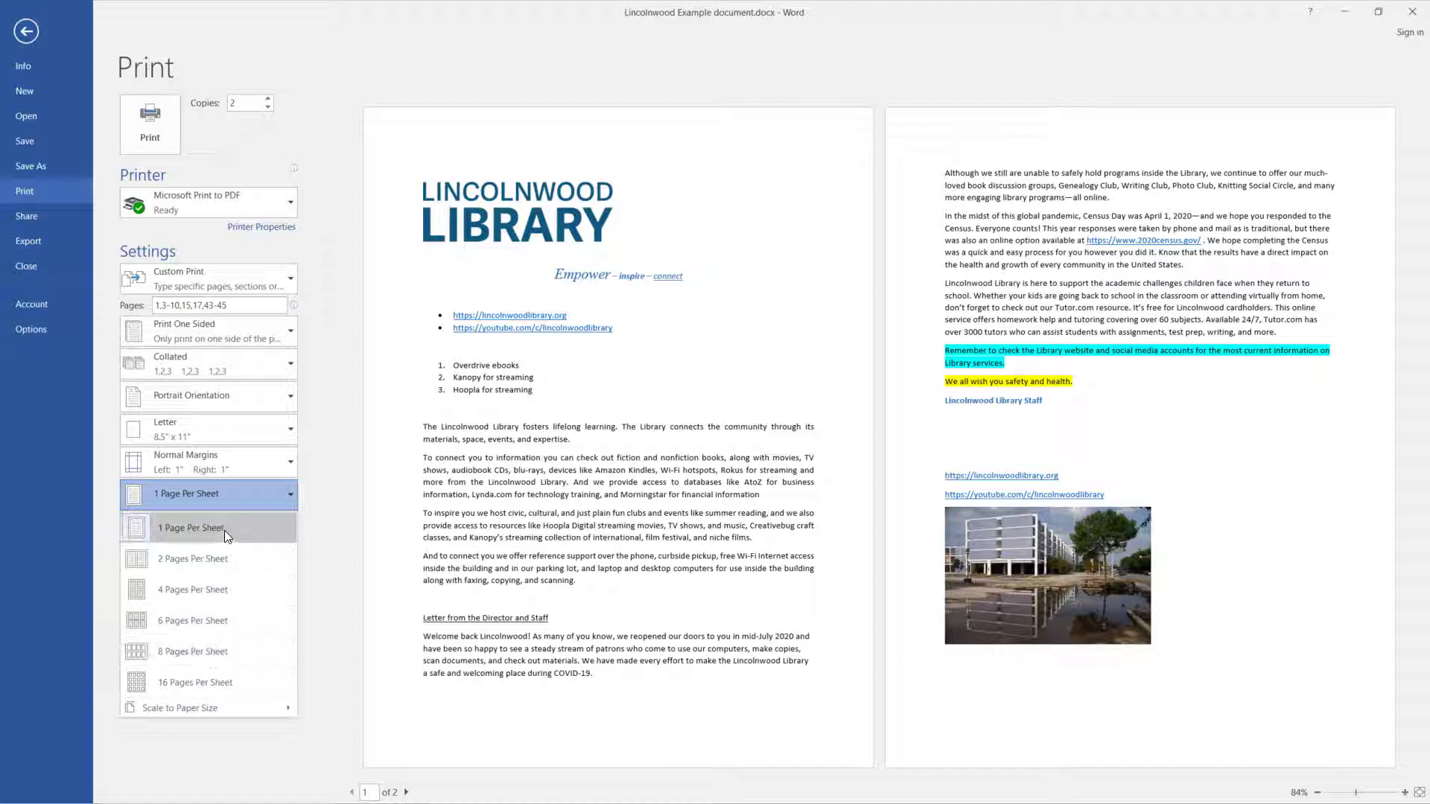
click(214, 752)
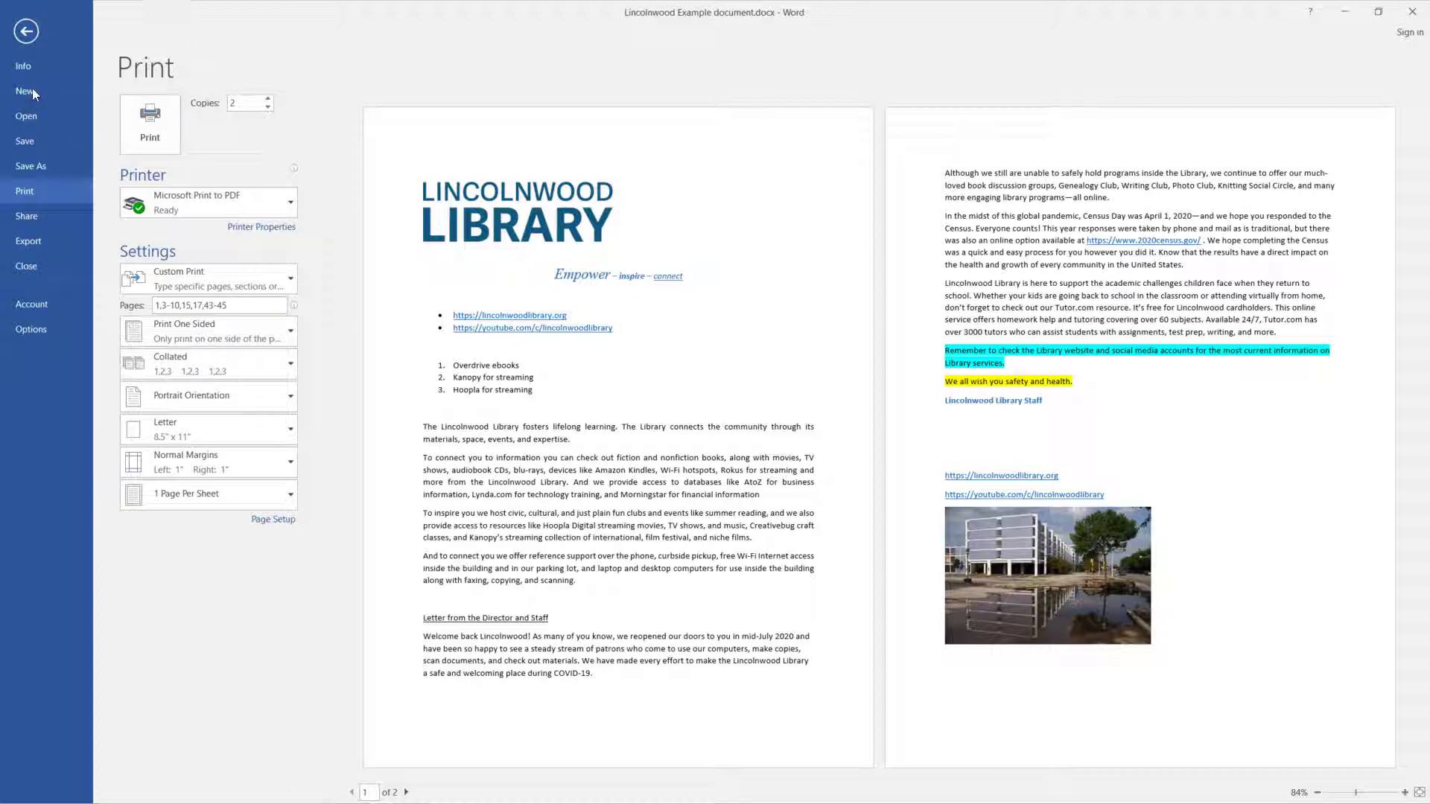
click(28, 69)
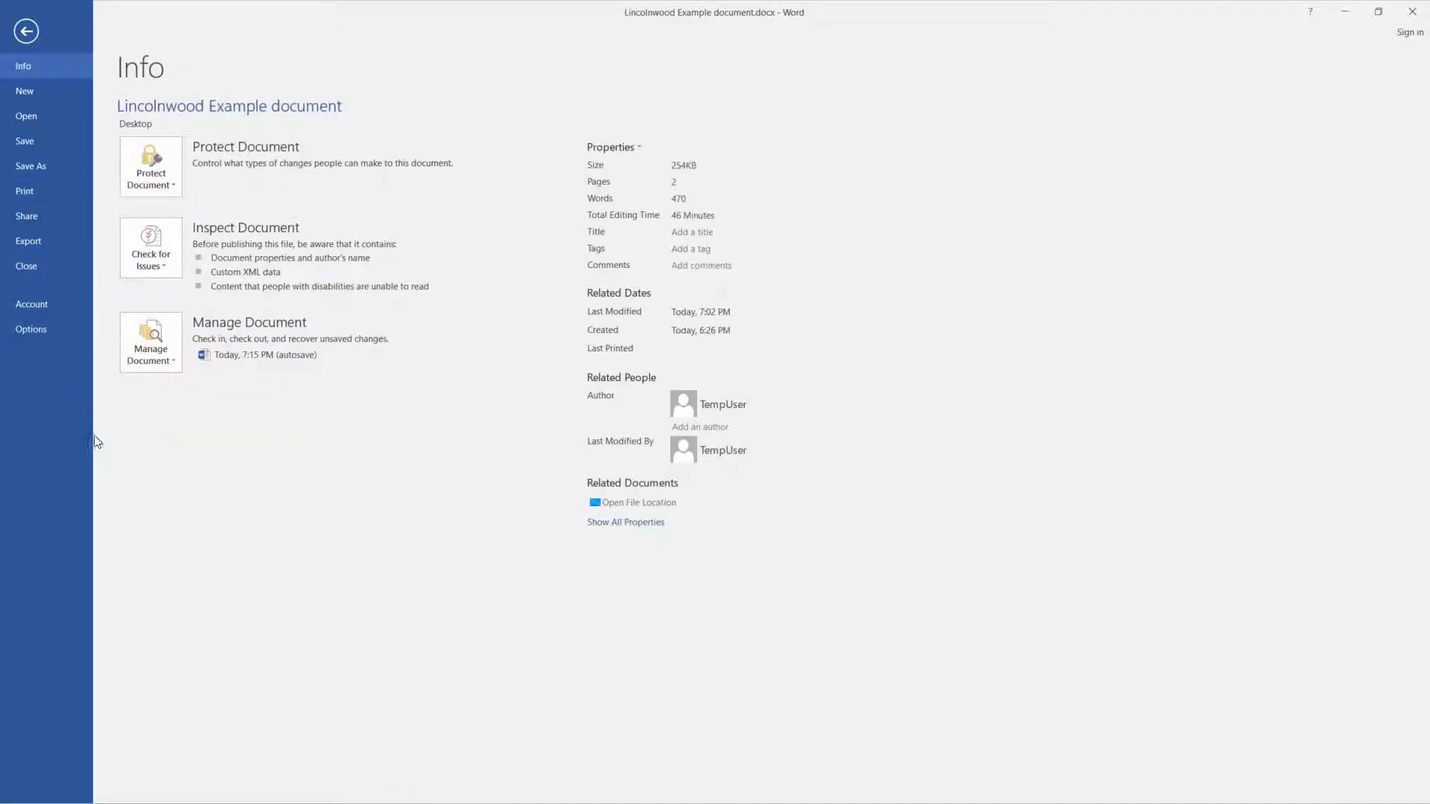
click(27, 32)
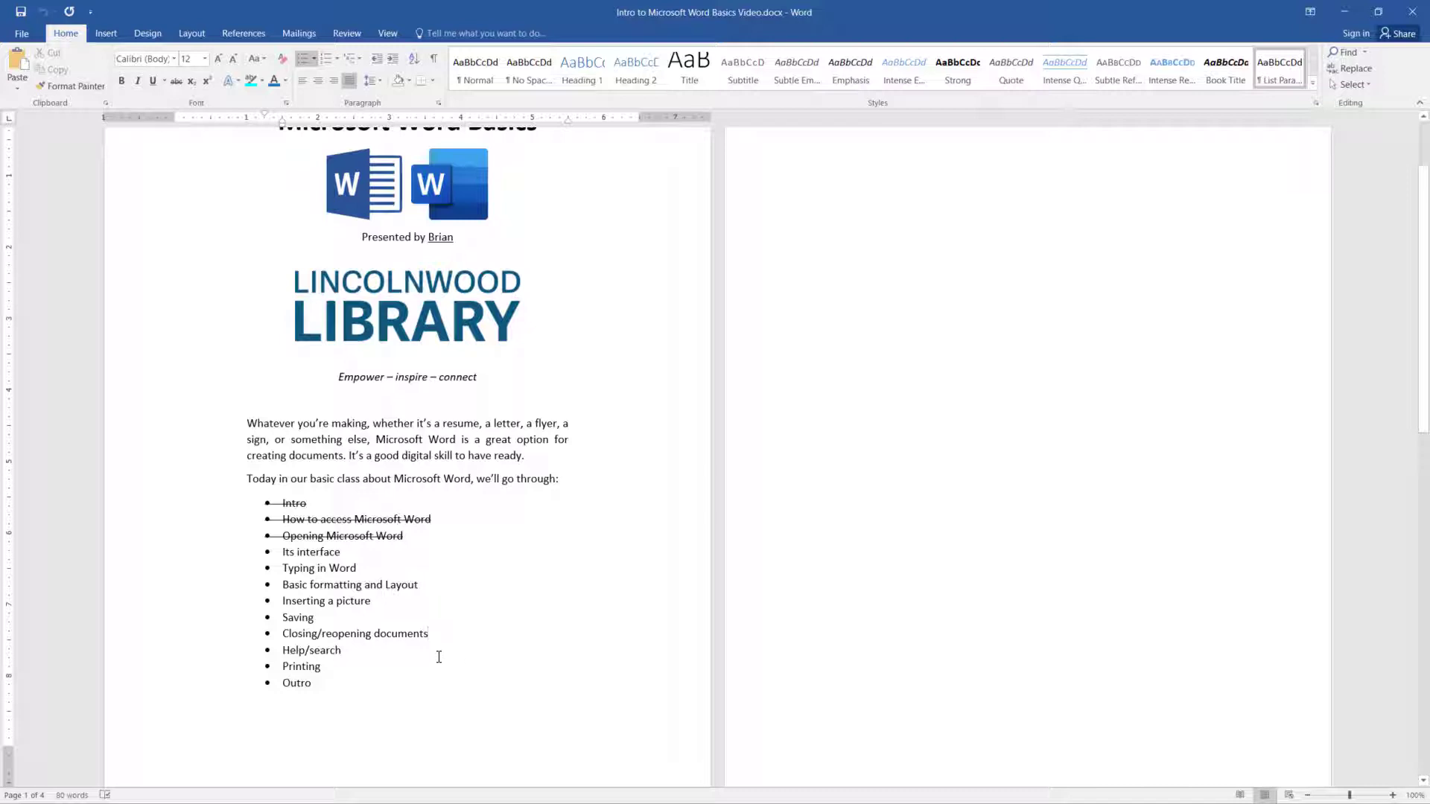
Add the bullet "Layout, Lists, Spell check" after "Help/search" in the class outline of the Intro to Microsoft Word Basics Video document.
key(Return)
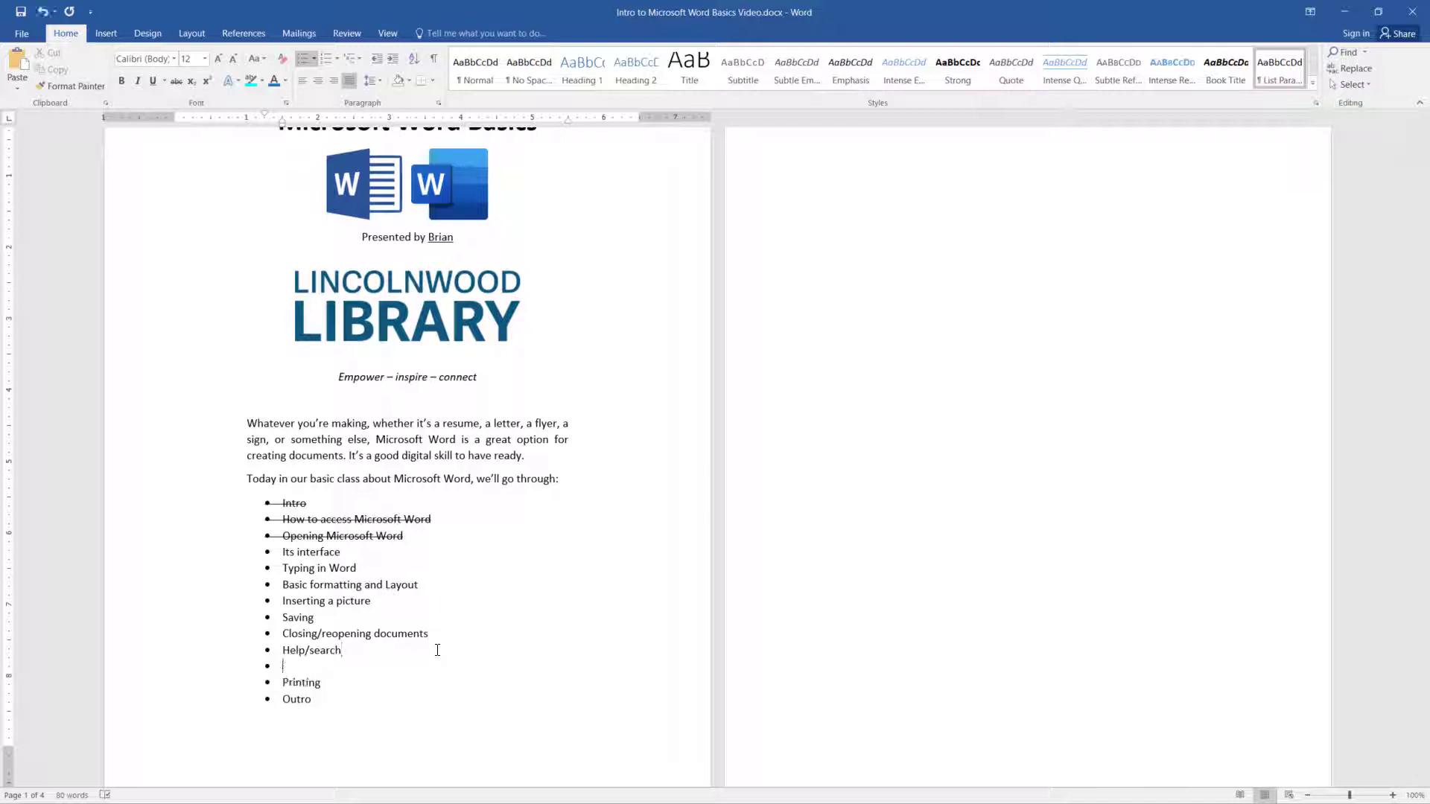
text(Layout, Lists, Spell che)
text(ck)
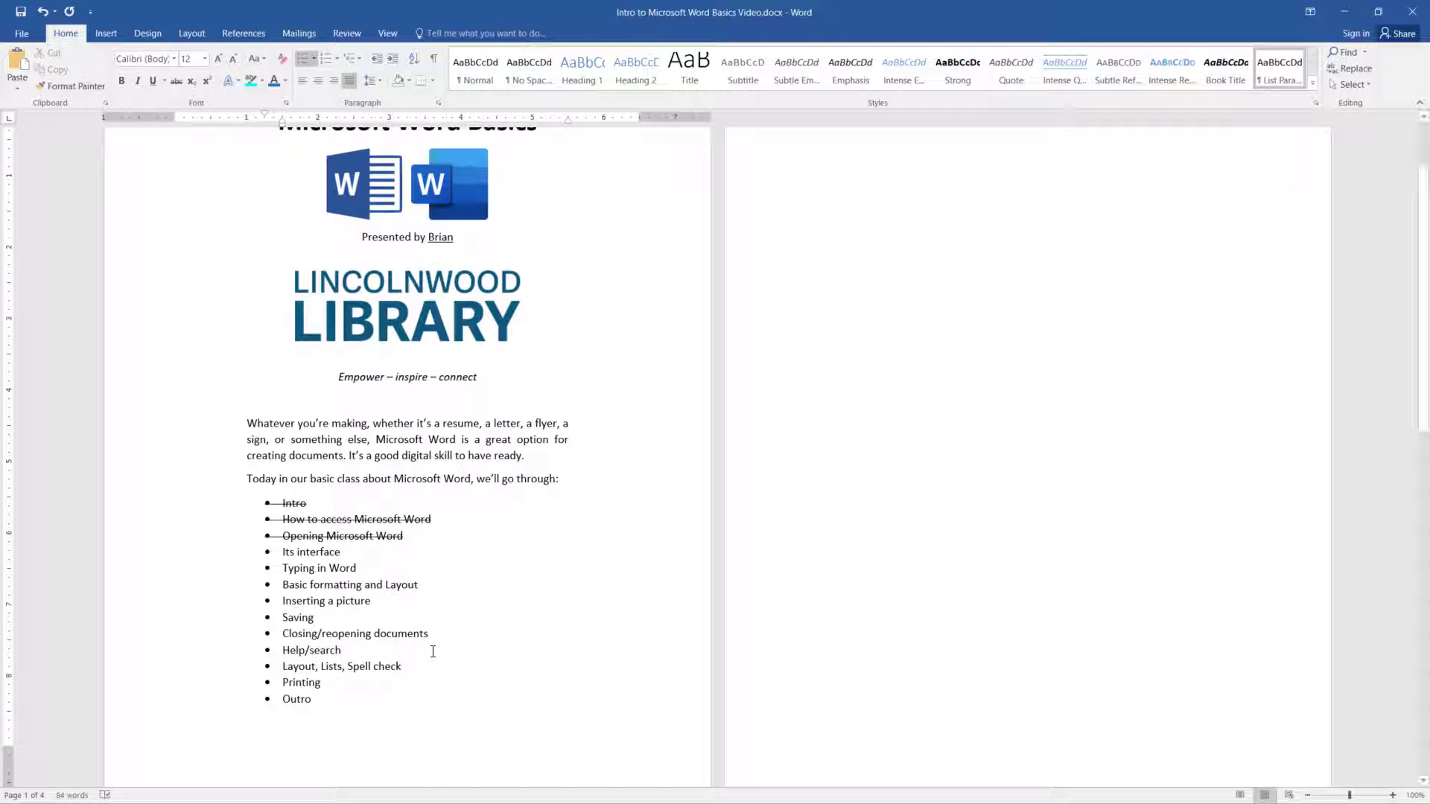
Strike through the outline bullets from "Its interface" through "Printing" to mark them as covered.
drag(349, 682, 256, 566)
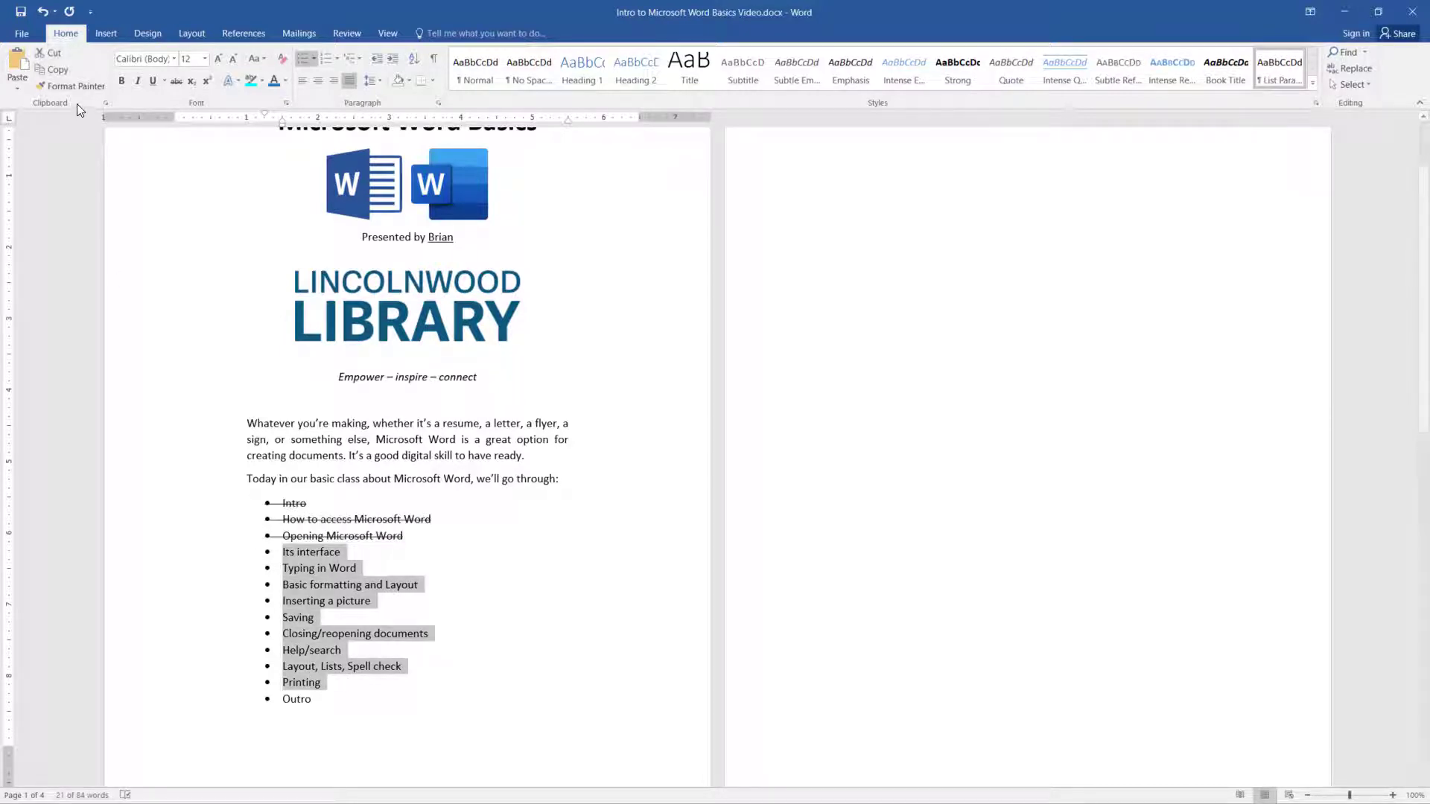
click(176, 80)
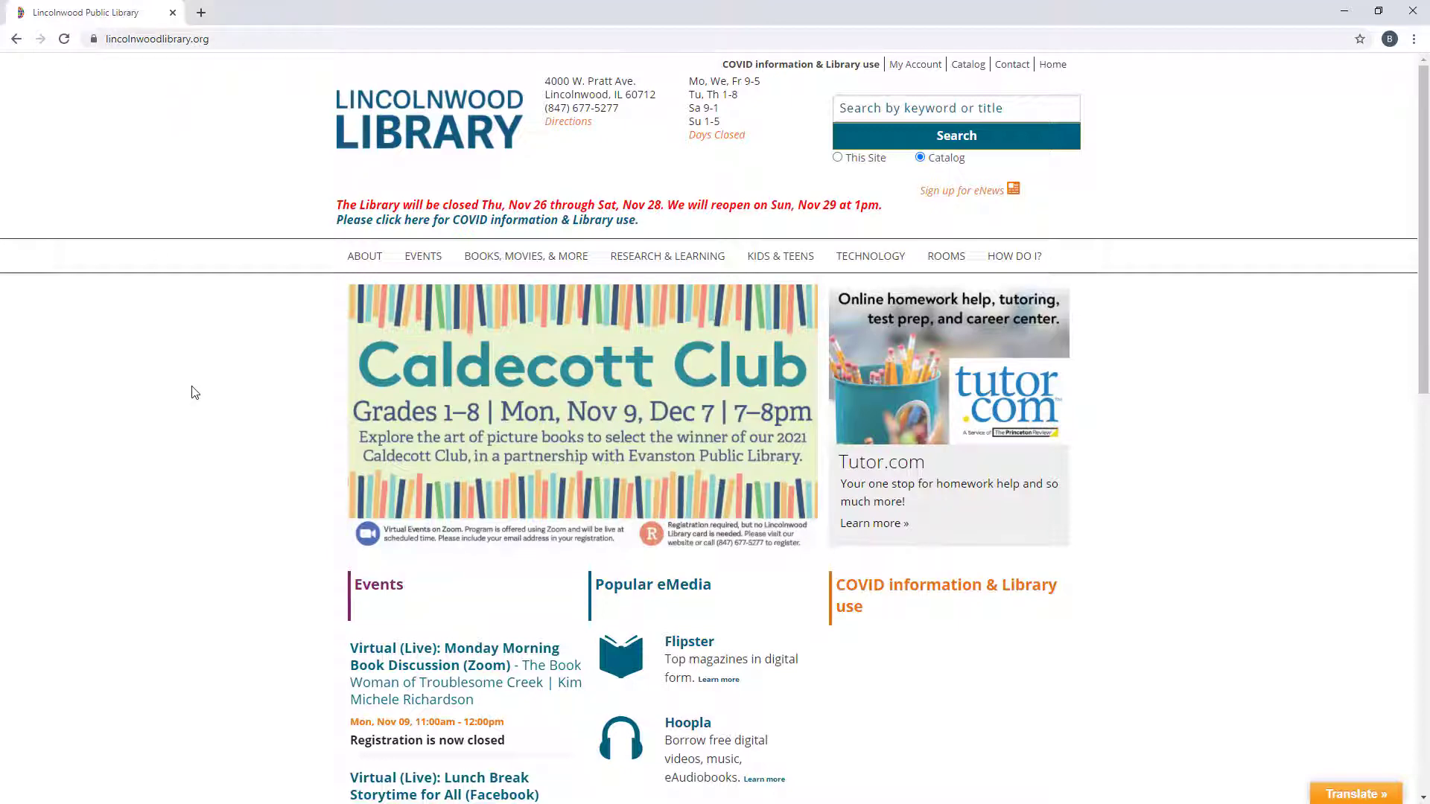
In Chrome, open the full events listing on the Lincolnwood Library website and look through the upcoming events.
mouse_move(423, 258)
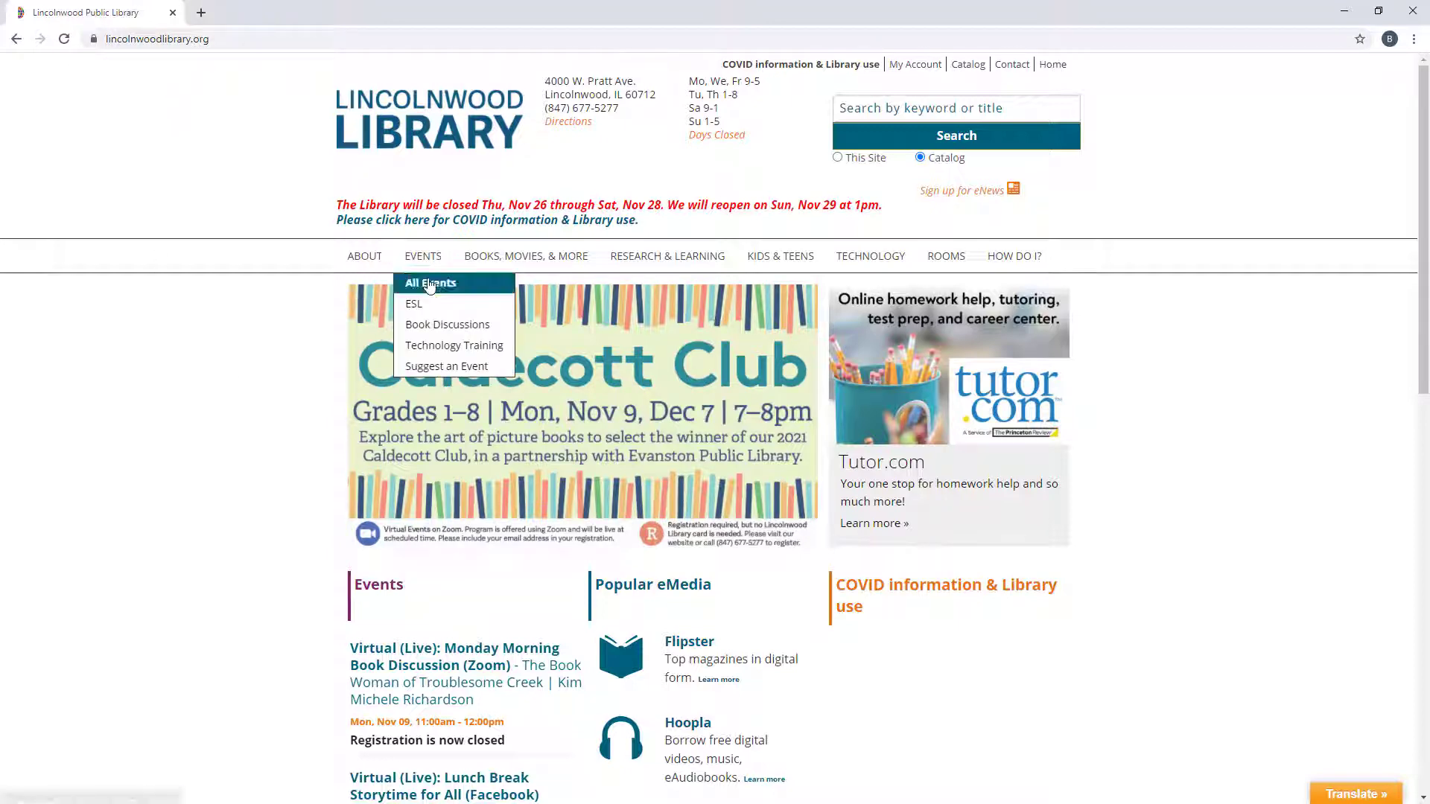
click(430, 284)
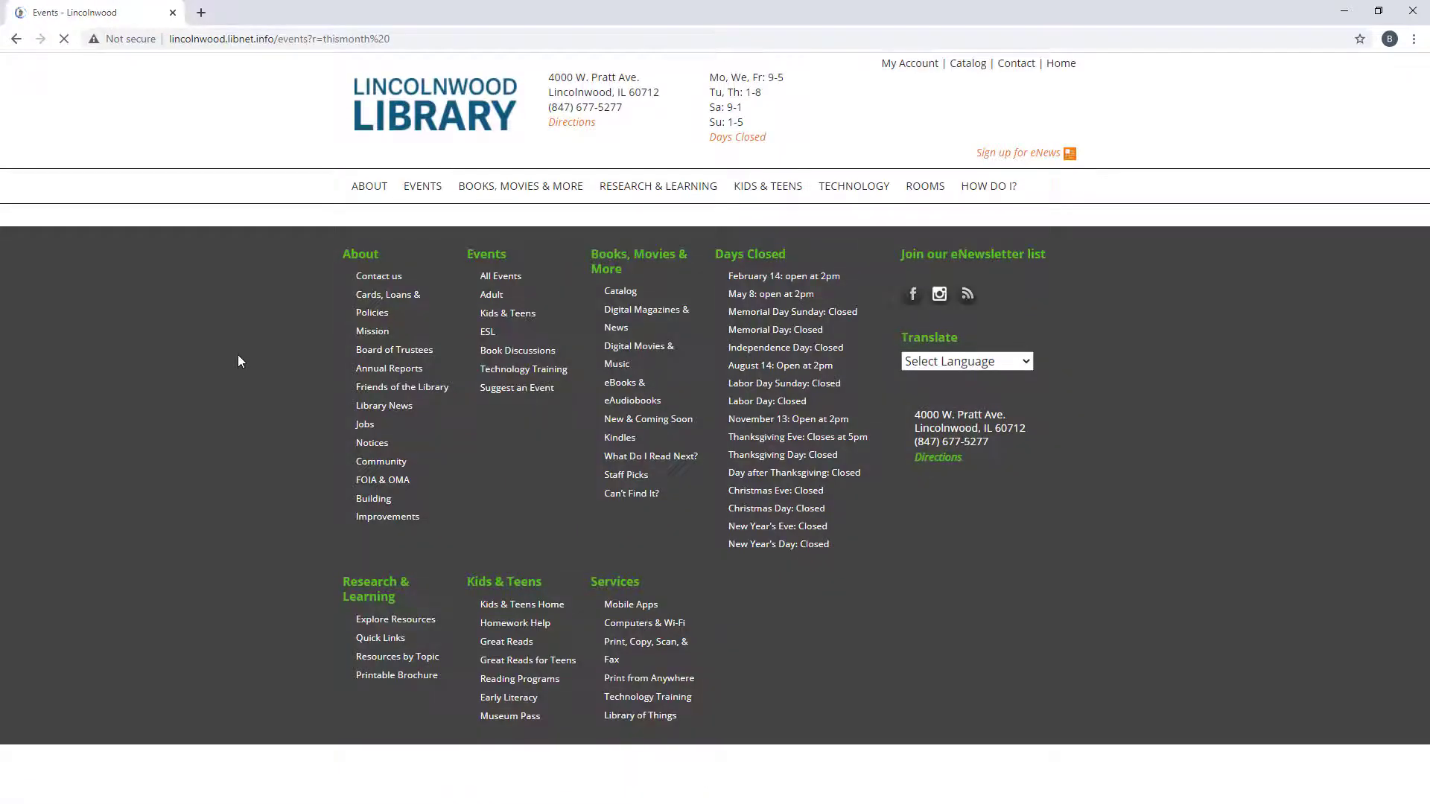
scroll(249, 361, down, 2)
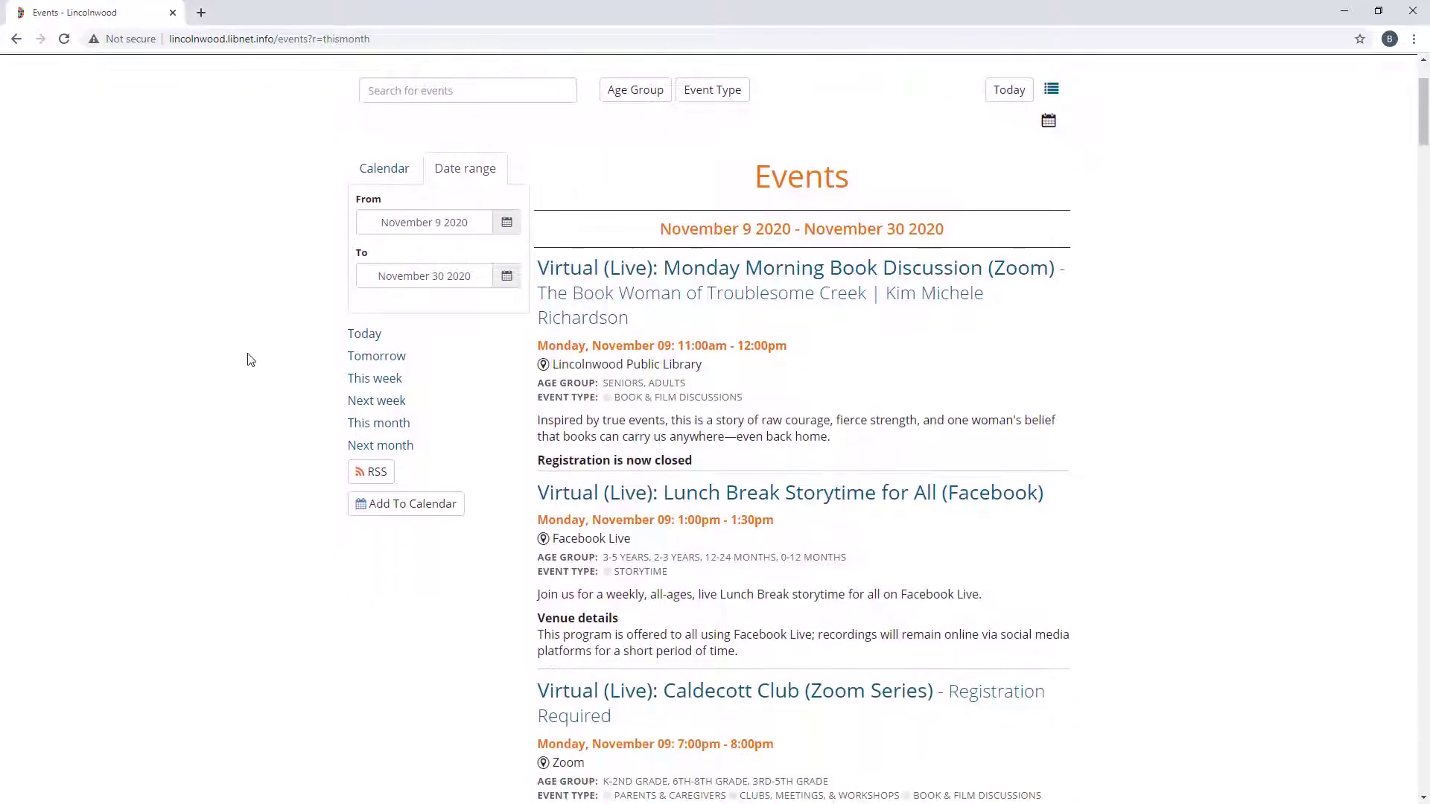
scroll(252, 360, up, 2)
scroll(251, 359, up, 1)
Open the library's Quick Links page of research and learning resources and look through the list of databases.
mouse_move(607, 199)
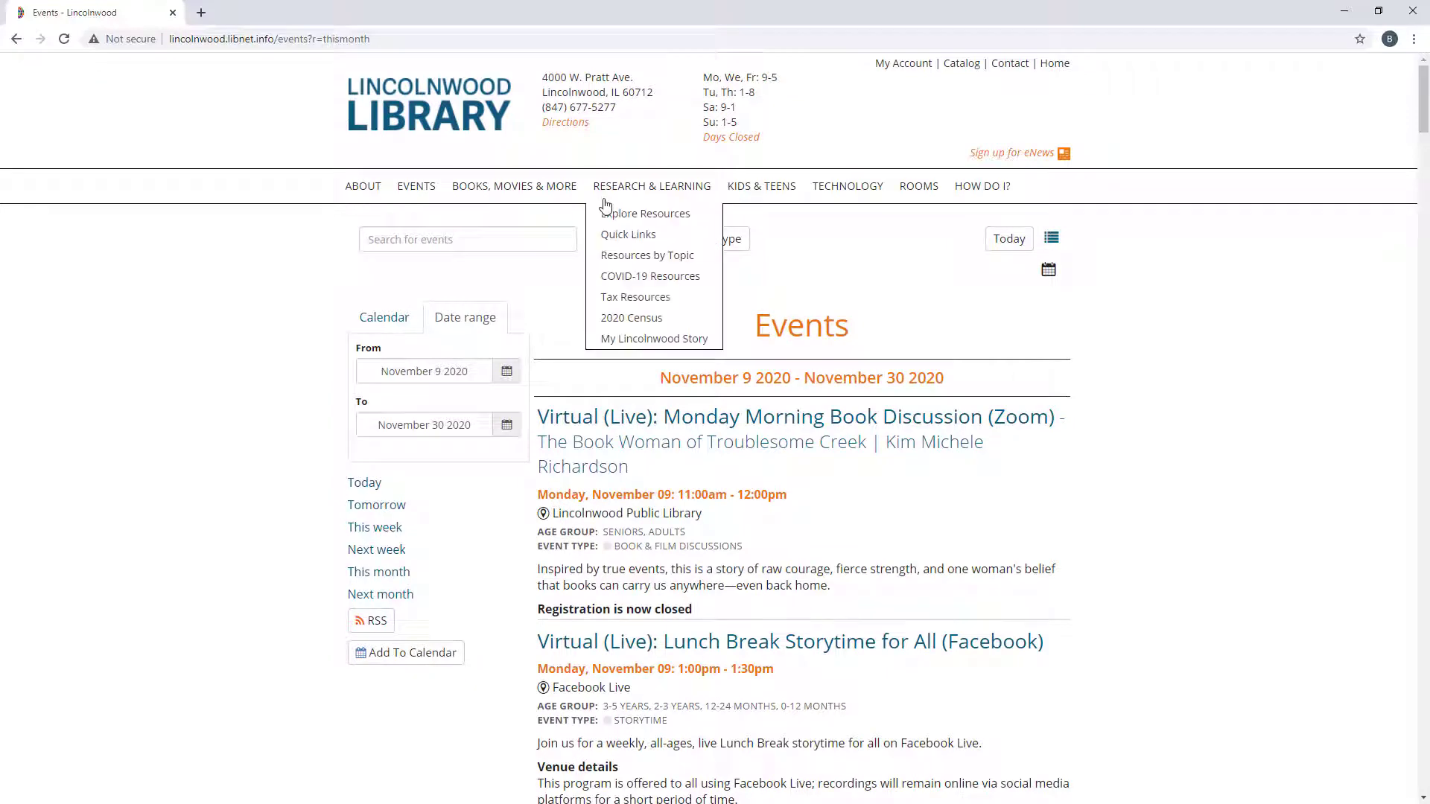
click(631, 234)
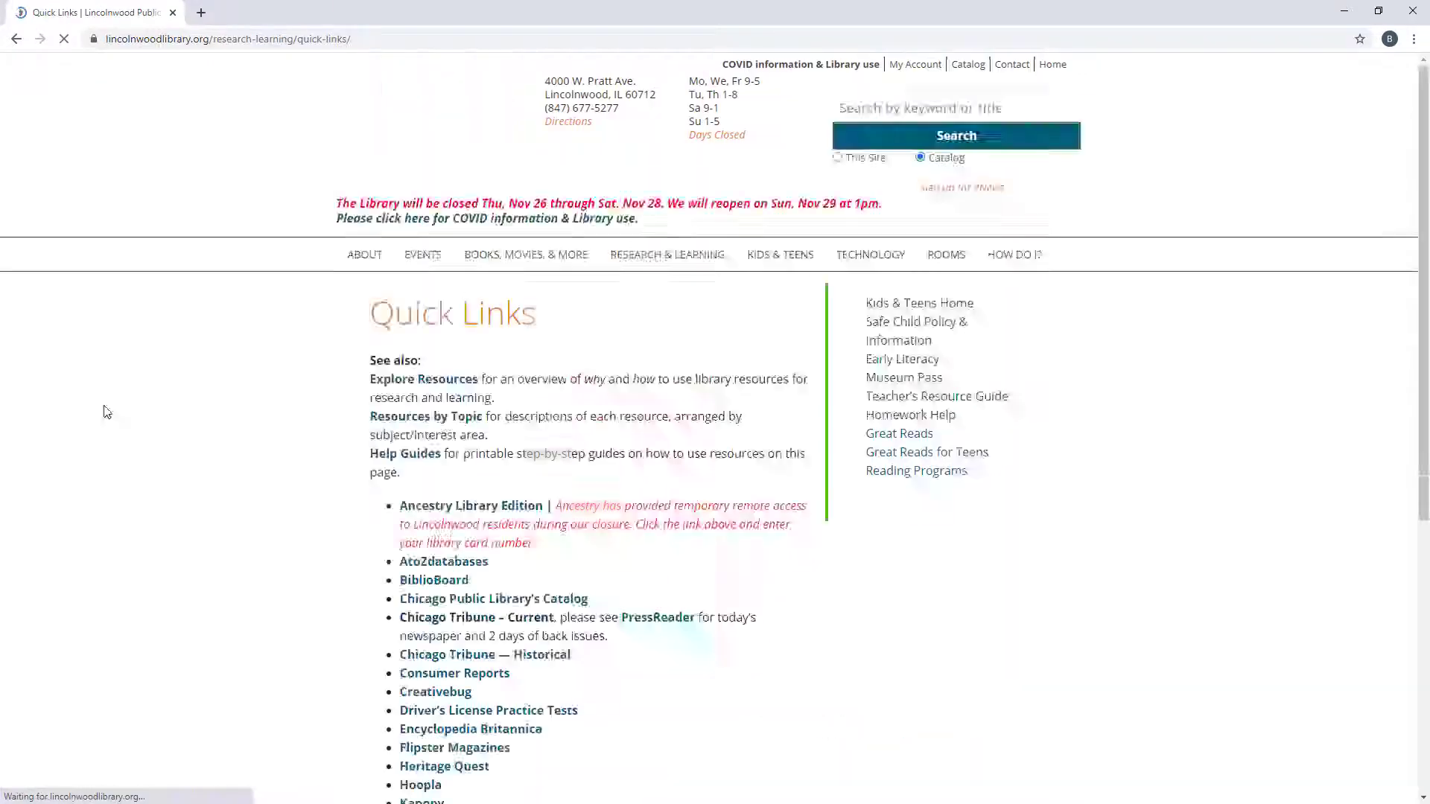
scroll(232, 492, down, 2)
scroll(231, 492, down, 2)
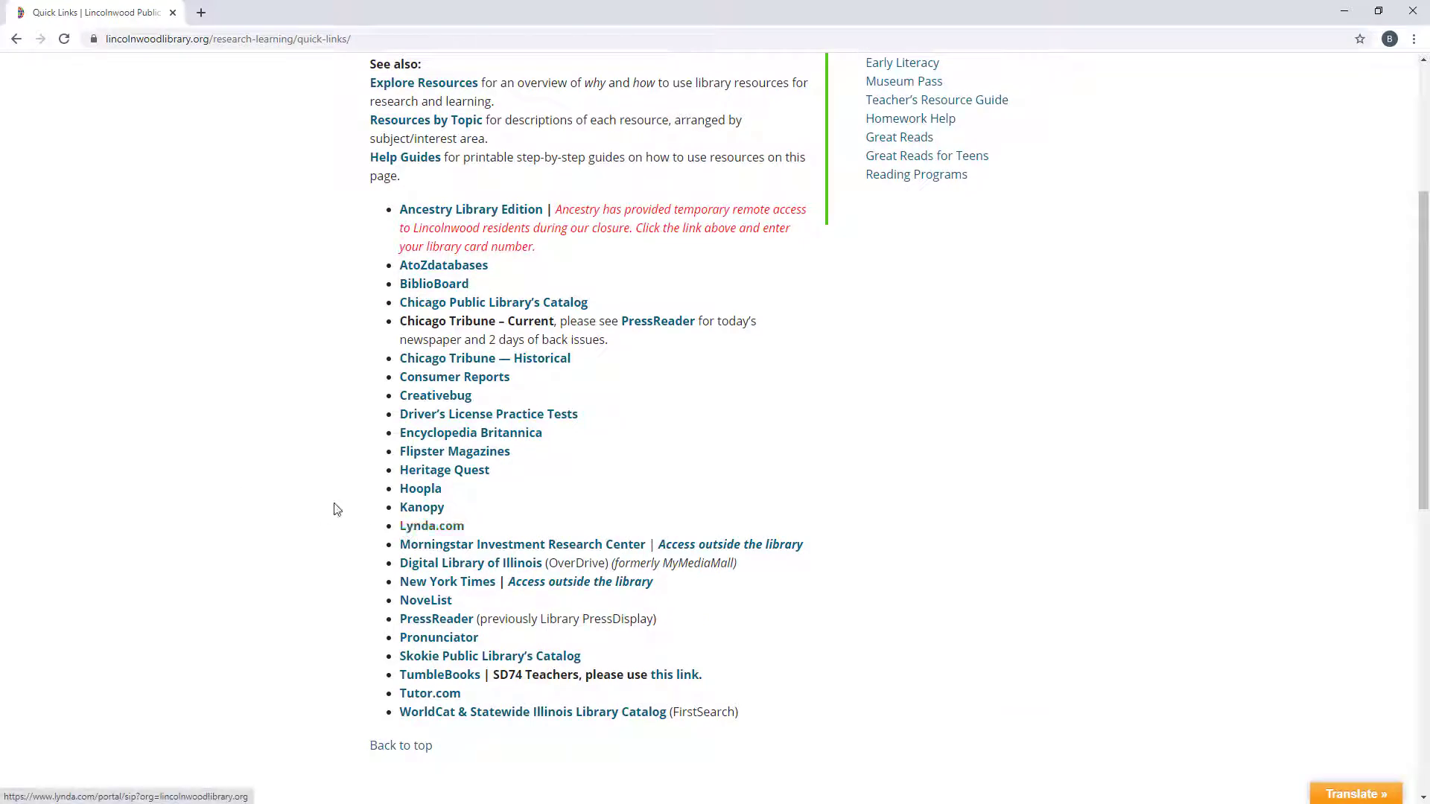
scroll(313, 504, up, 4)
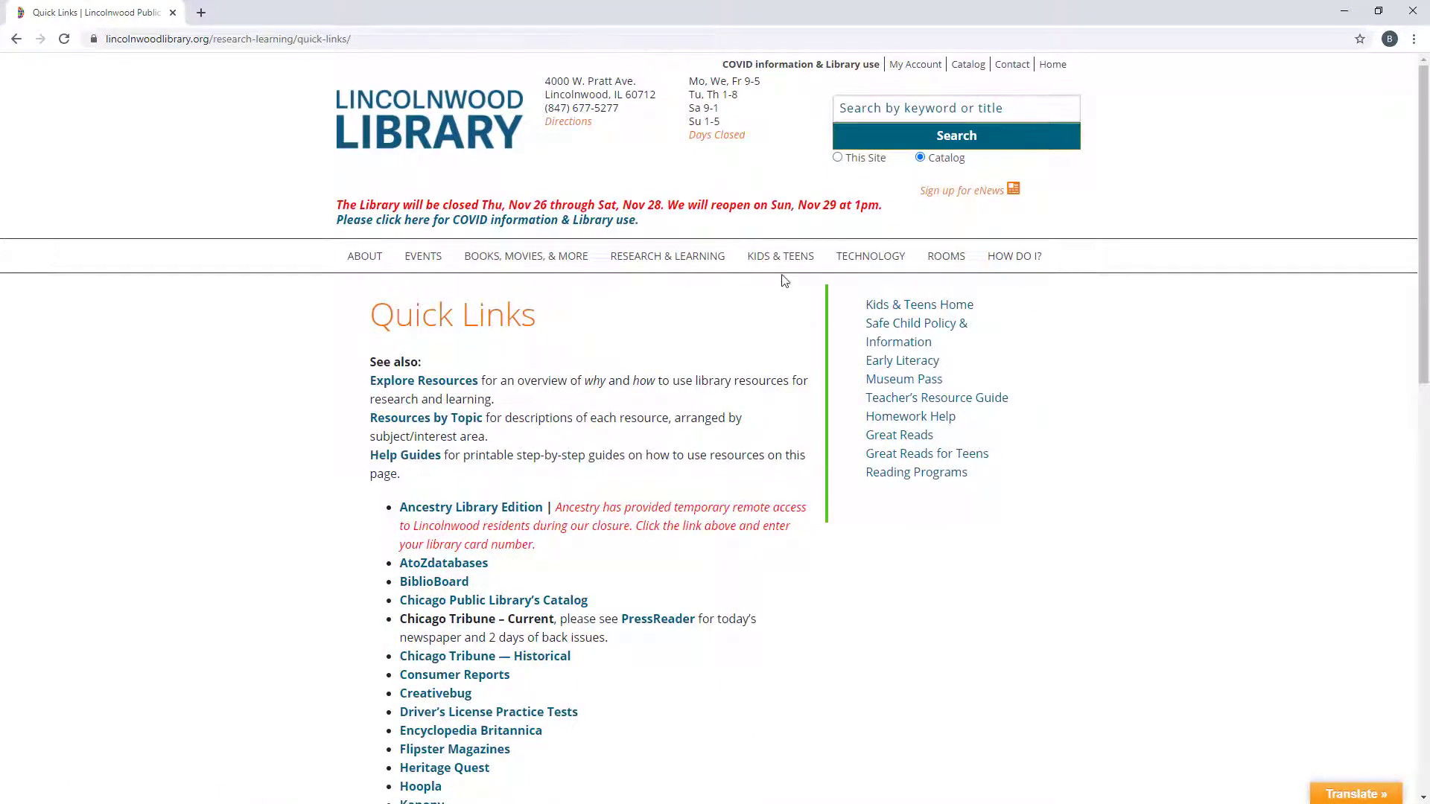
View the library's online catalog, go back to the library website's home page, and return to the Word document.
click(981, 71)
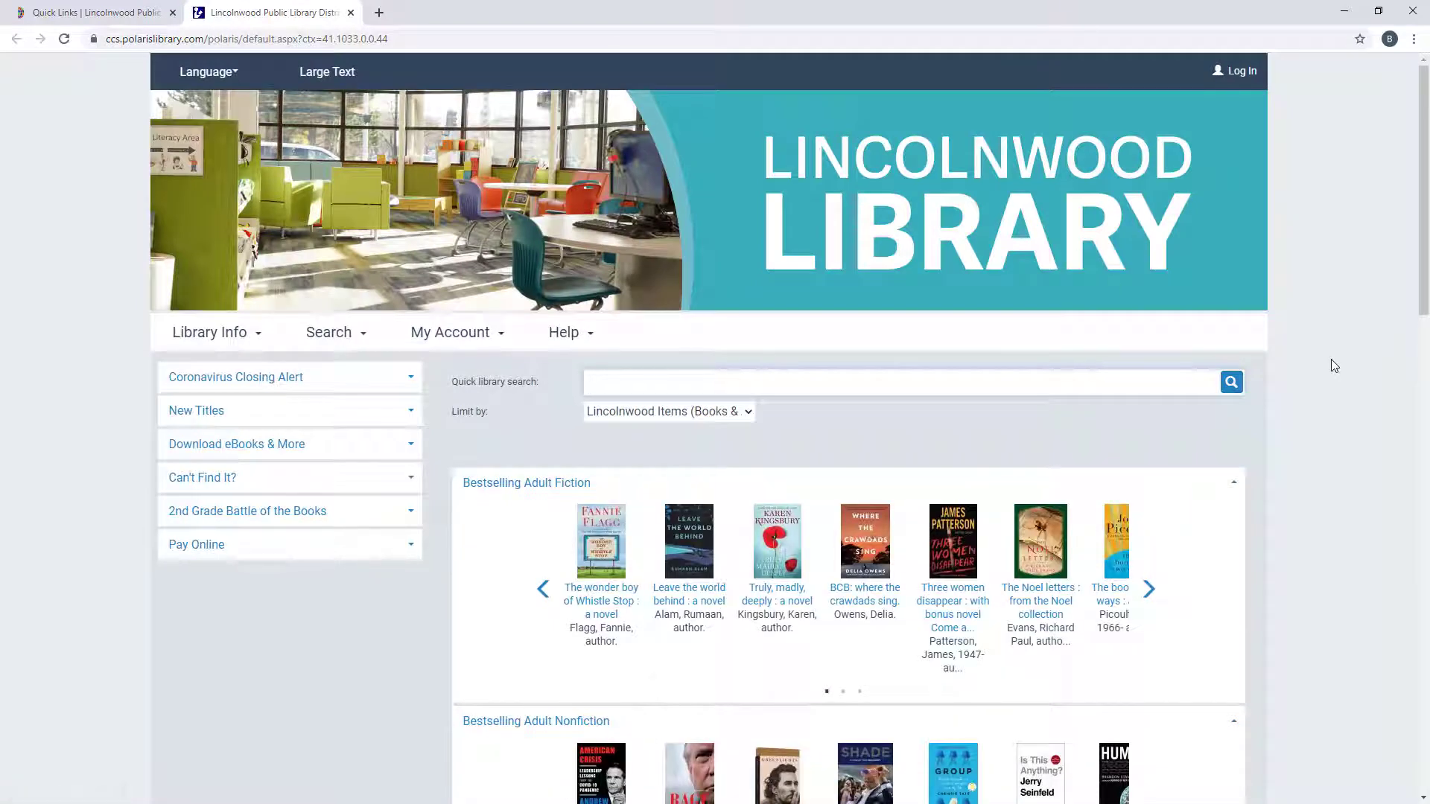
click(95, 4)
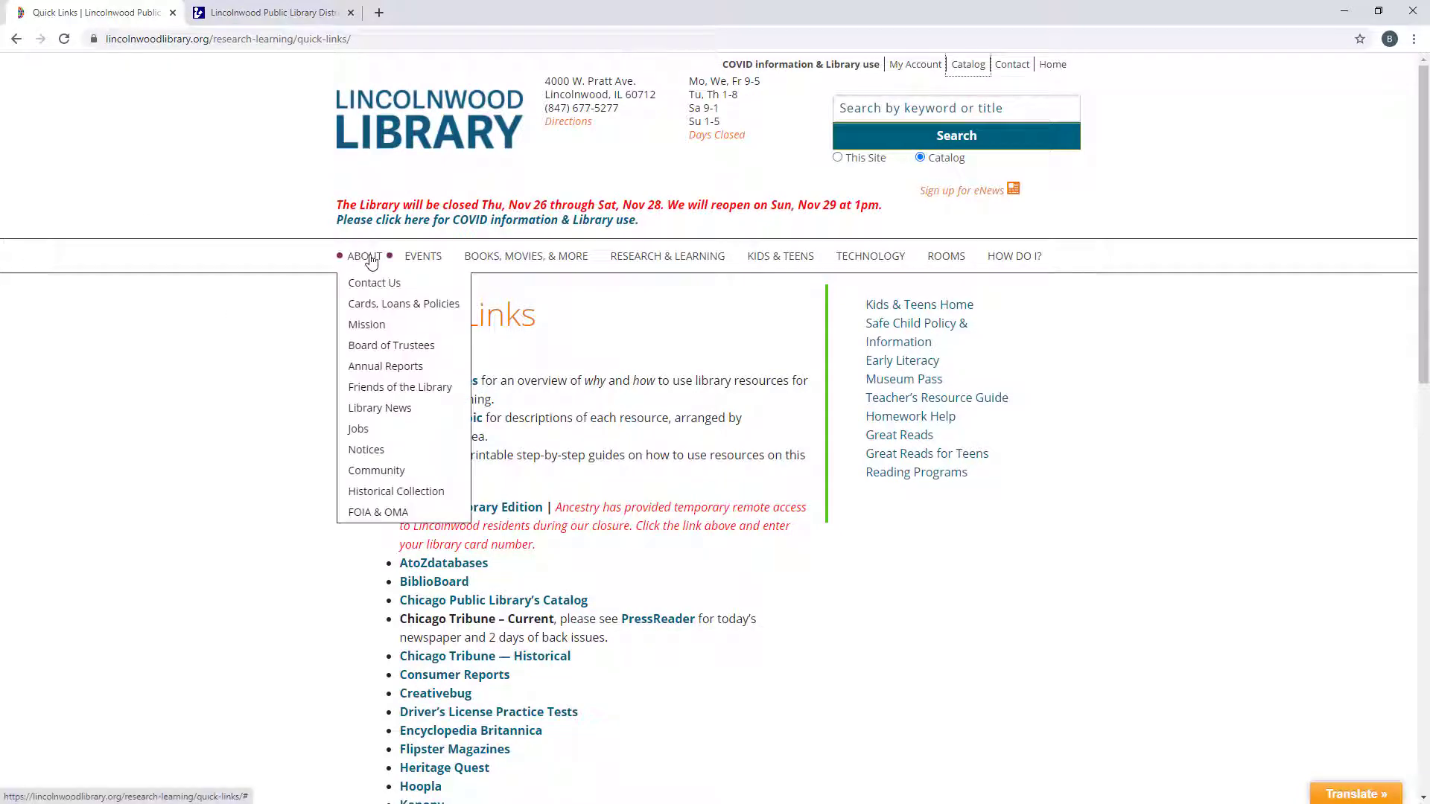
click(435, 155)
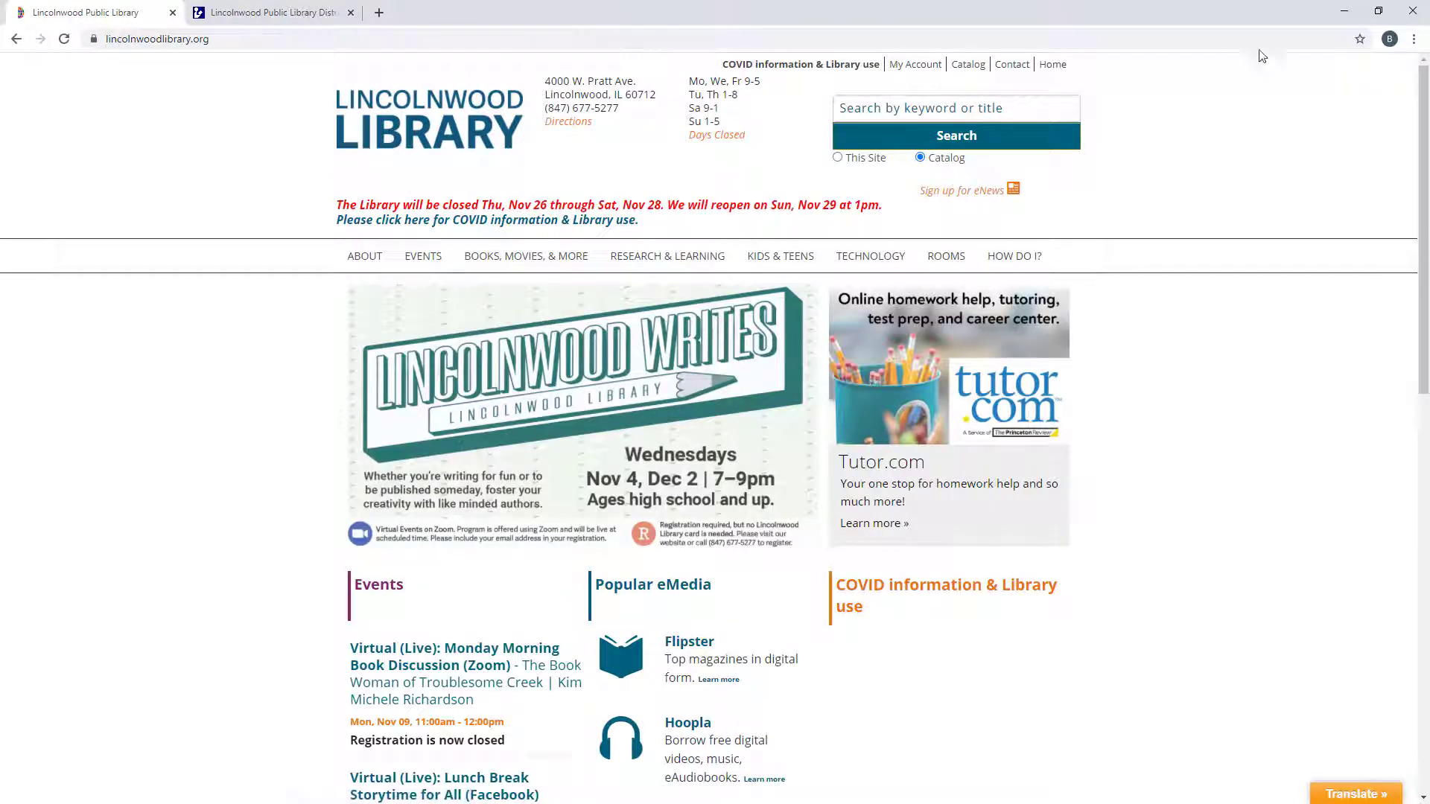
click(1344, 12)
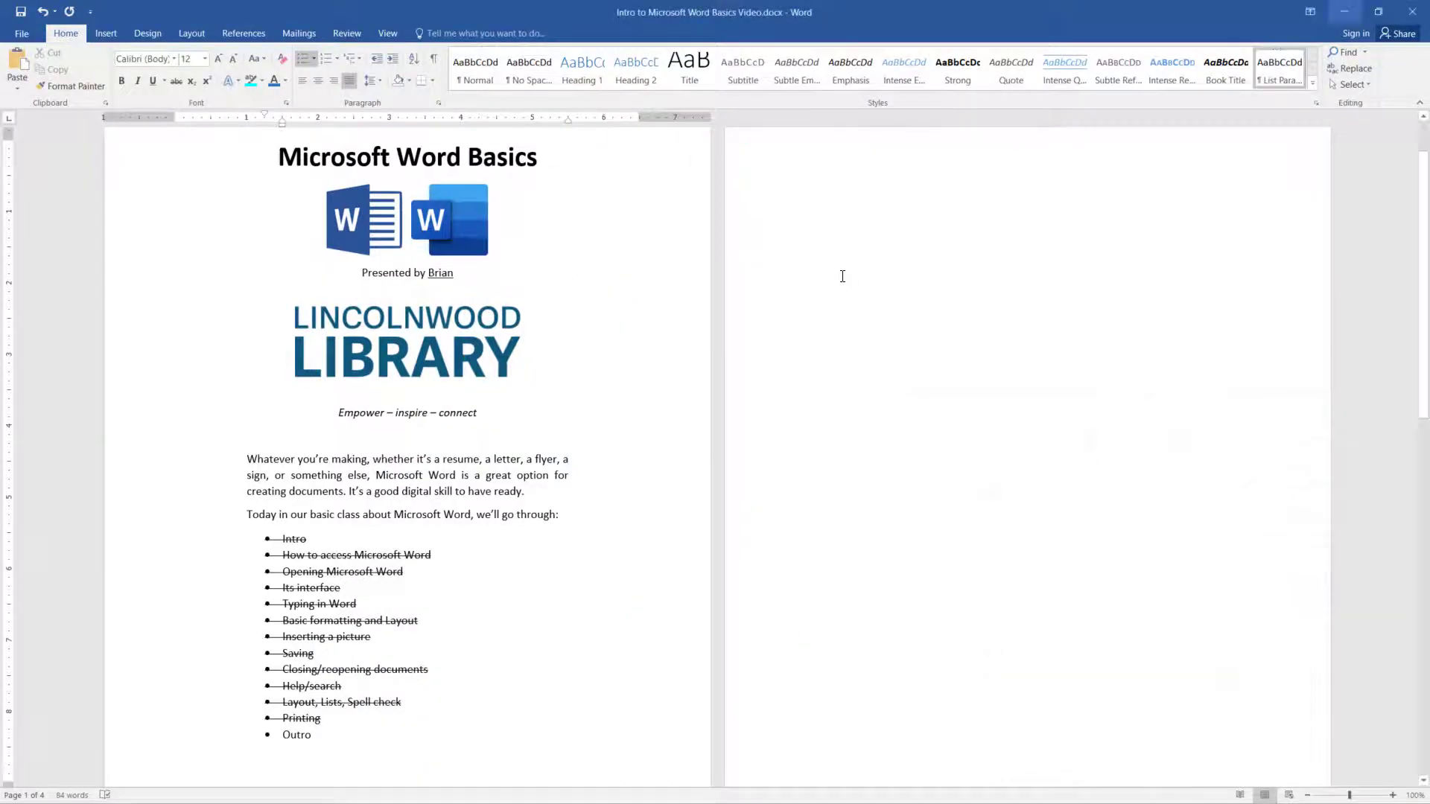